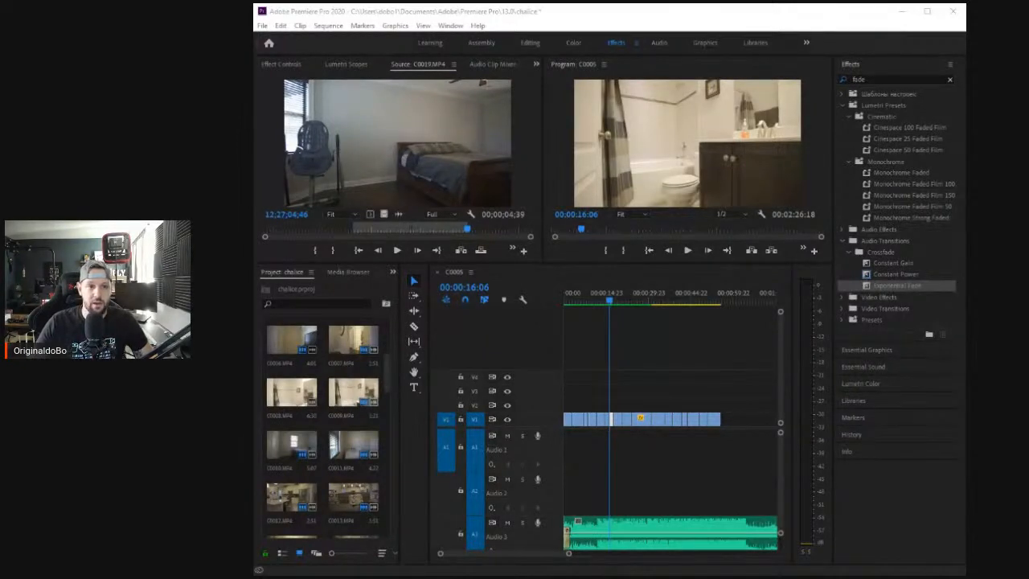
Step: Play the sequence from its start through the last bedroom clip to review the edit against the music
{"action": "key", "text": "super+Left"}
{"action": "key", "text": "super+Up"}
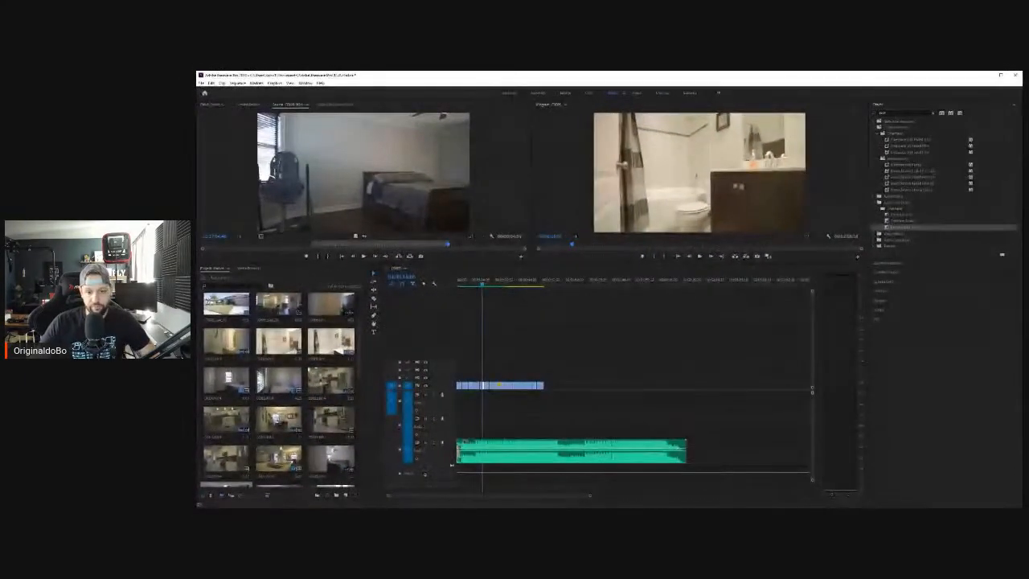
{"action": "left_click", "coordinate": [507, 283]}
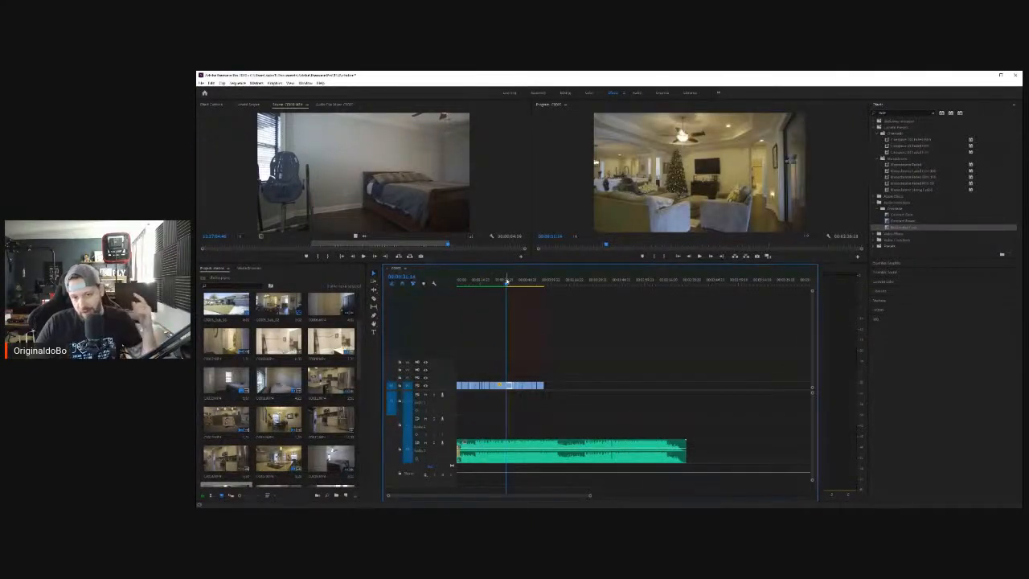
{"action": "left_click_drag", "start_coordinate": [508, 283], "coordinate": [456, 283]}
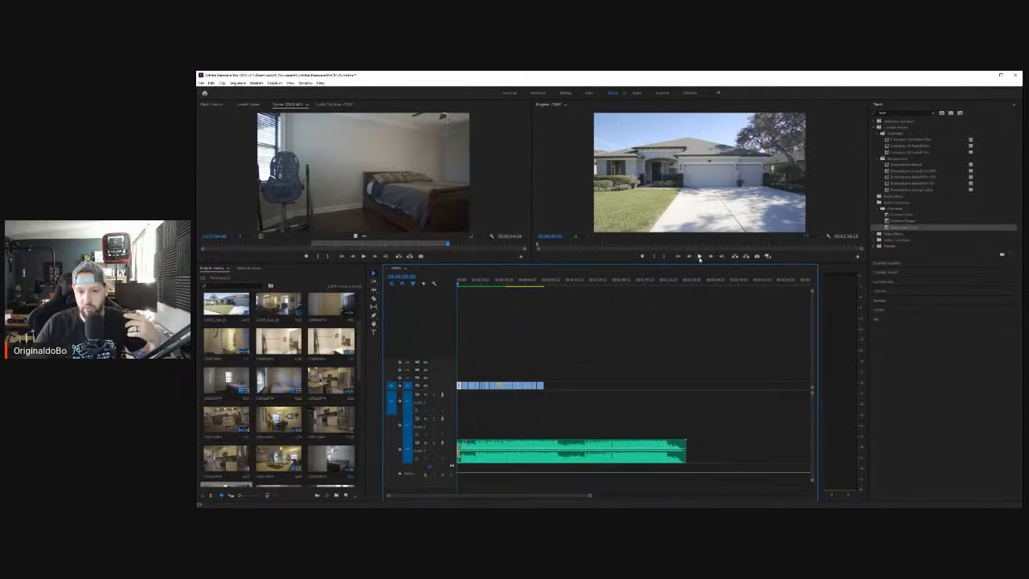
{"action": "left_click", "coordinate": [699, 256]}
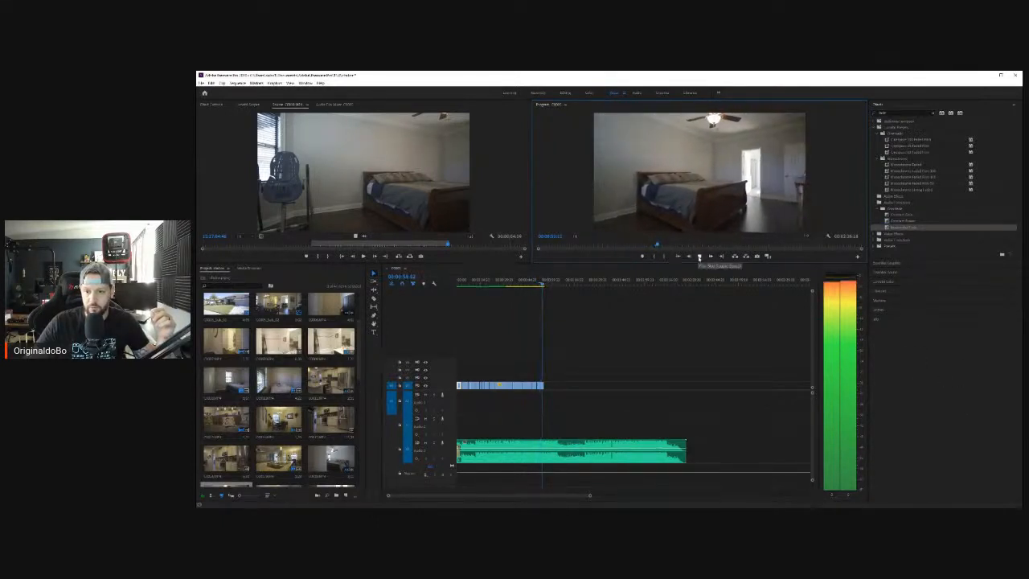
{"action": "left_click", "coordinate": [700, 257]}
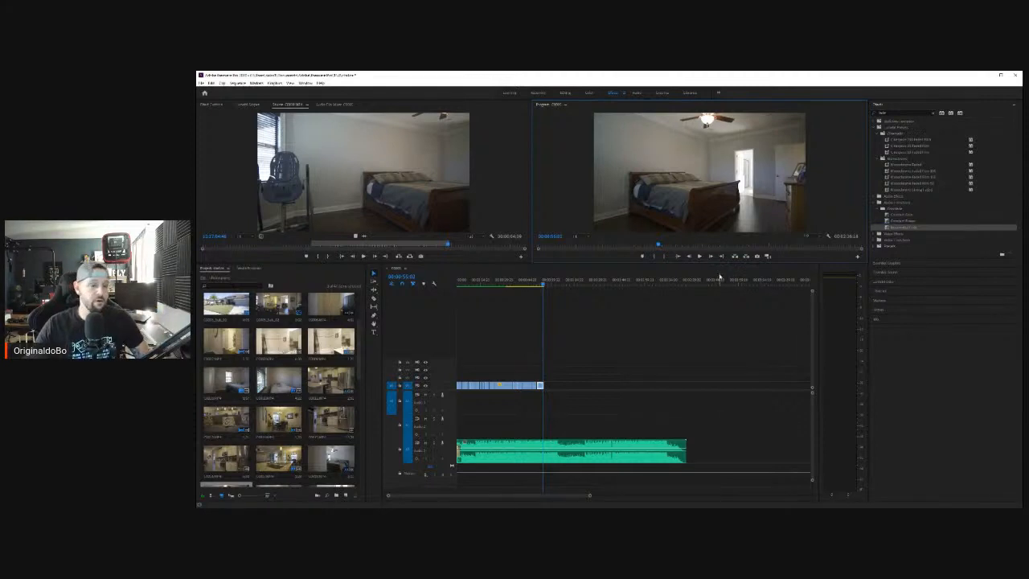
Step: Trim the end of the last bedroom clip on V1 back to the playhead
{"action": "left_click", "coordinate": [651, 342]}
{"action": "key", "text": "equal"}
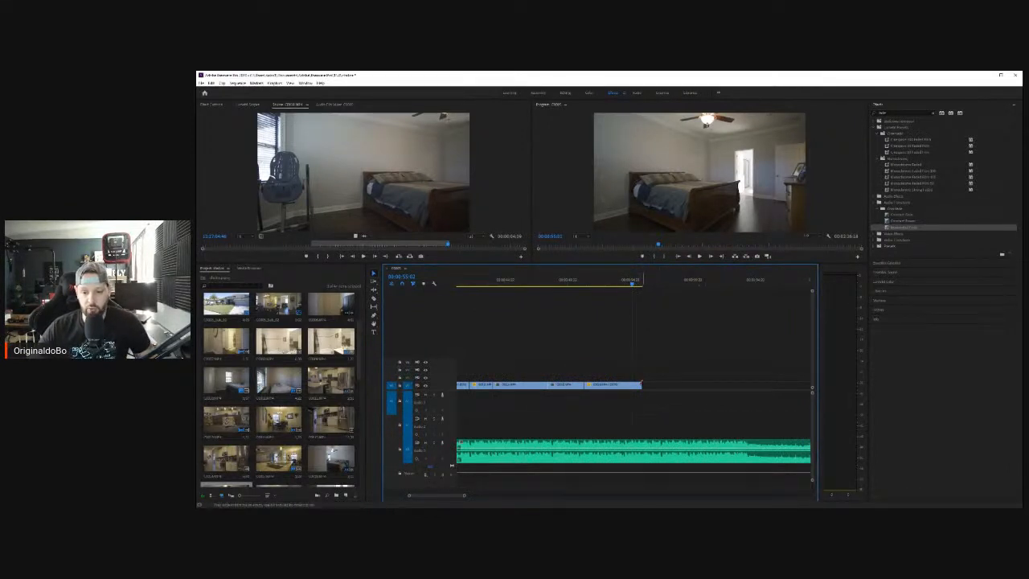
{"action": "left_click_drag", "start_coordinate": [641, 385], "coordinate": [634, 383]}
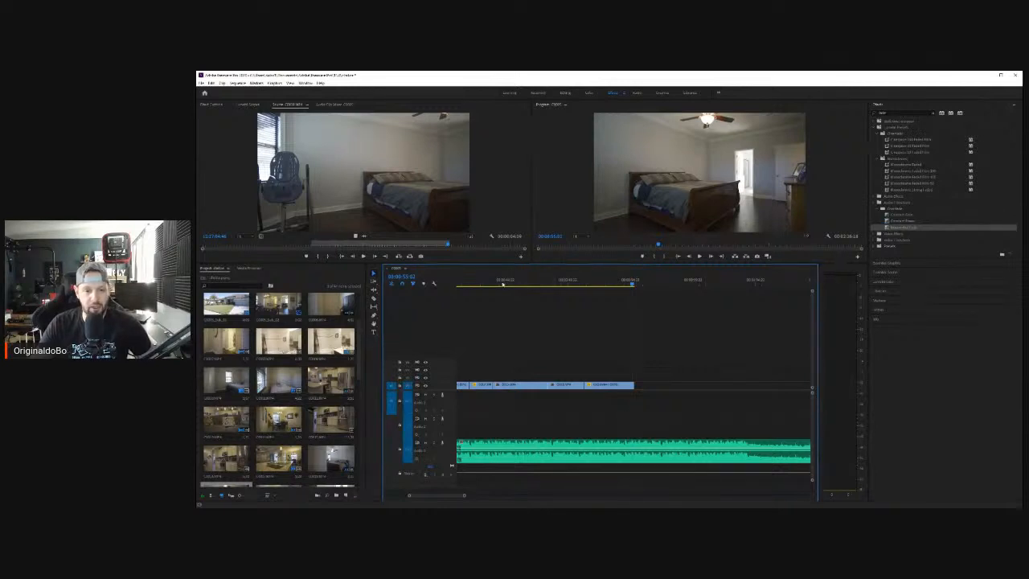
Step: Mark a short In-to-Out range of the bathroom vanity clip and place its video only on V1 directly after the last bedroom clip
{"action": "key", "text": "equal"}
{"action": "key", "text": "equal"}
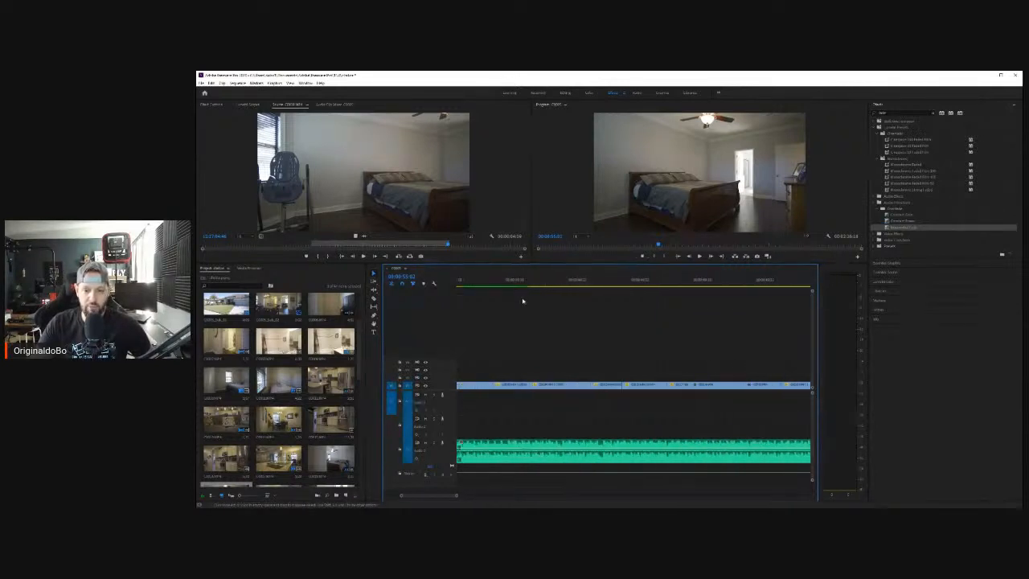
{"action": "key", "text": "equal"}
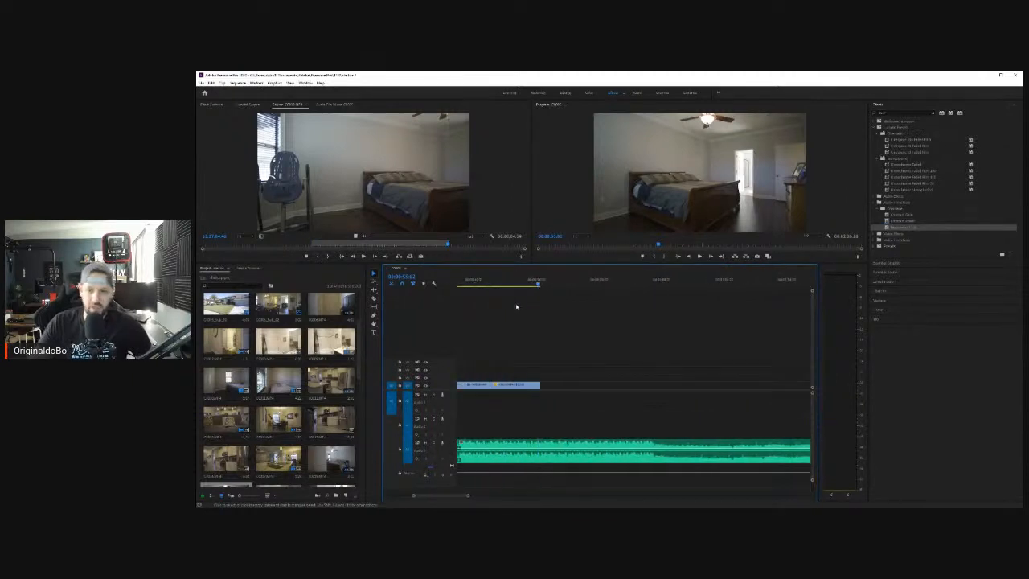
{"action": "key", "text": "equal"}
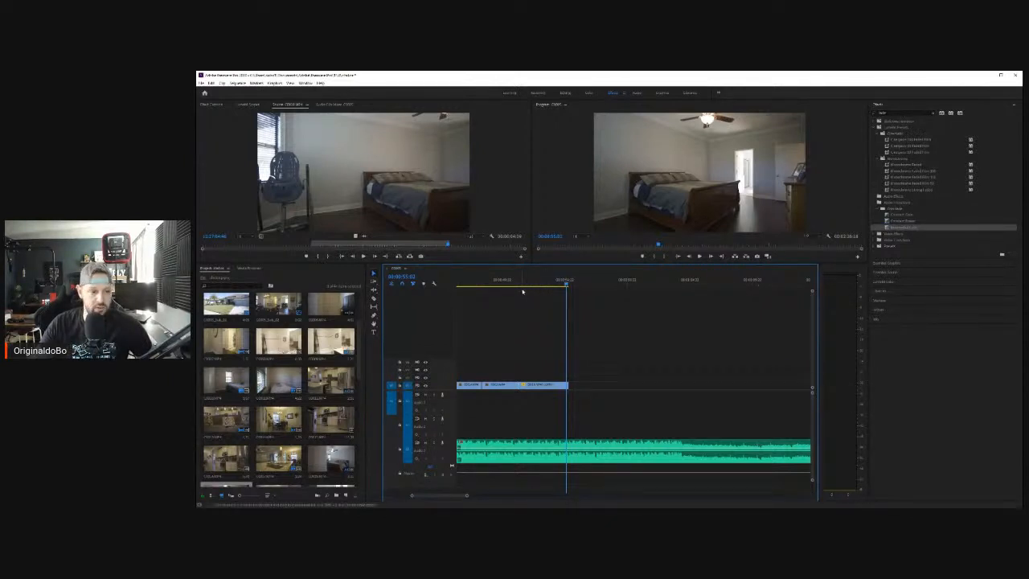
{"action": "left_click_drag", "start_coordinate": [360, 354], "coordinate": [364, 403]}
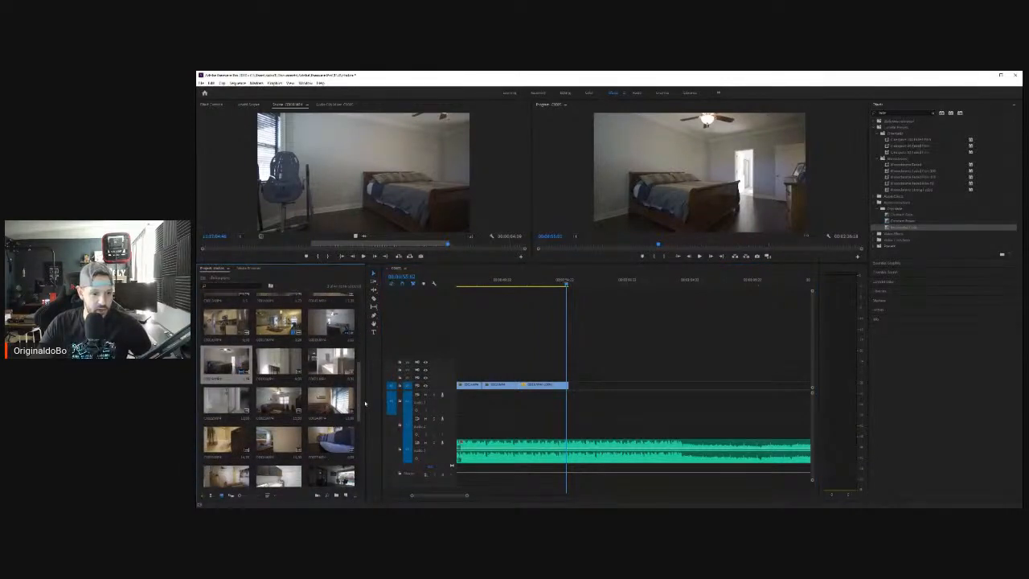
{"action": "double_click", "coordinate": [278, 362]}
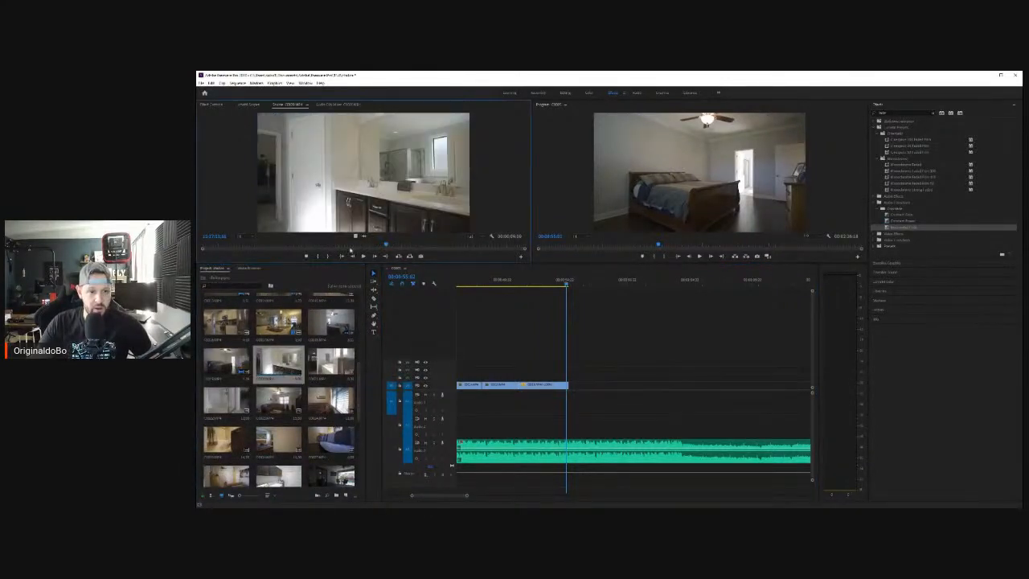
{"action": "left_click_drag", "start_coordinate": [384, 246], "coordinate": [233, 257]}
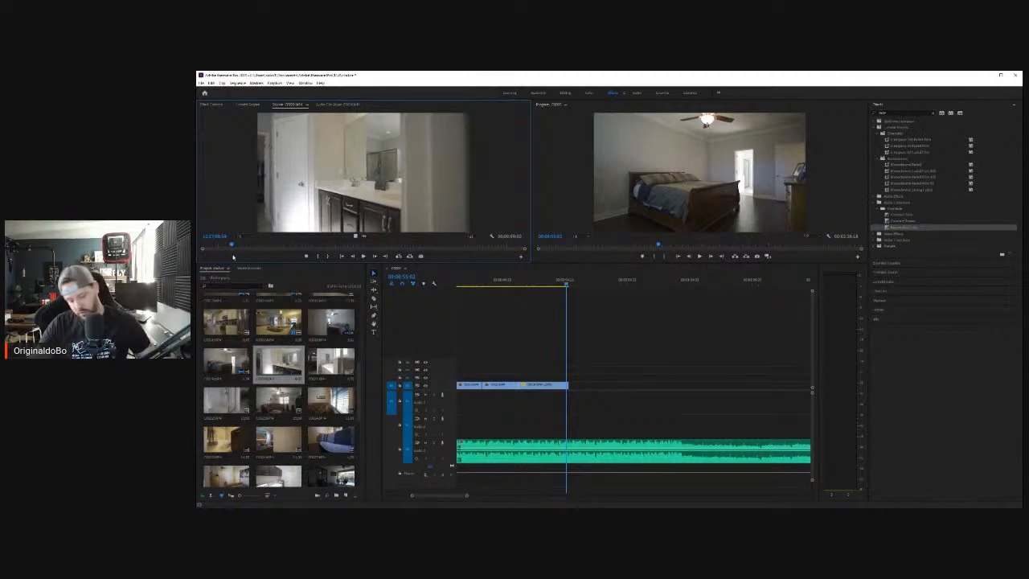
{"action": "key", "text": "i"}
{"action": "left_click_drag", "start_coordinate": [232, 247], "coordinate": [282, 251]}
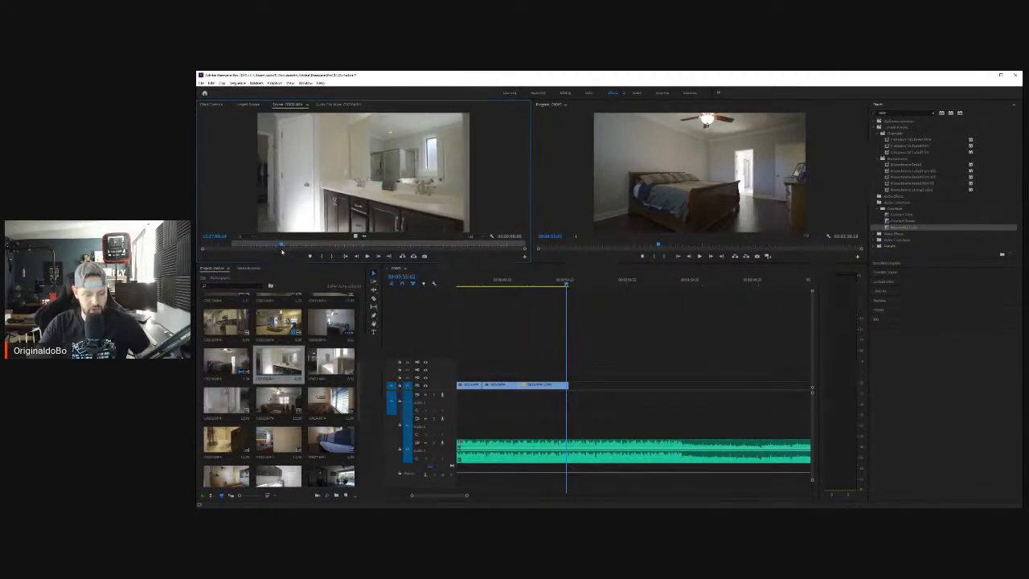
{"action": "key", "text": "o"}
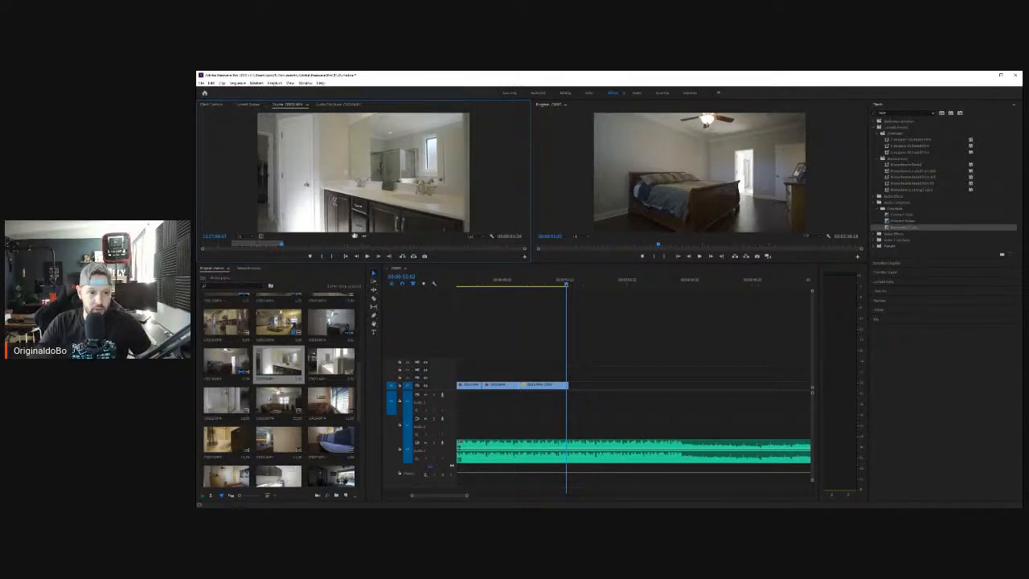
{"action": "left_click_drag", "start_coordinate": [356, 237], "coordinate": [575, 388]}
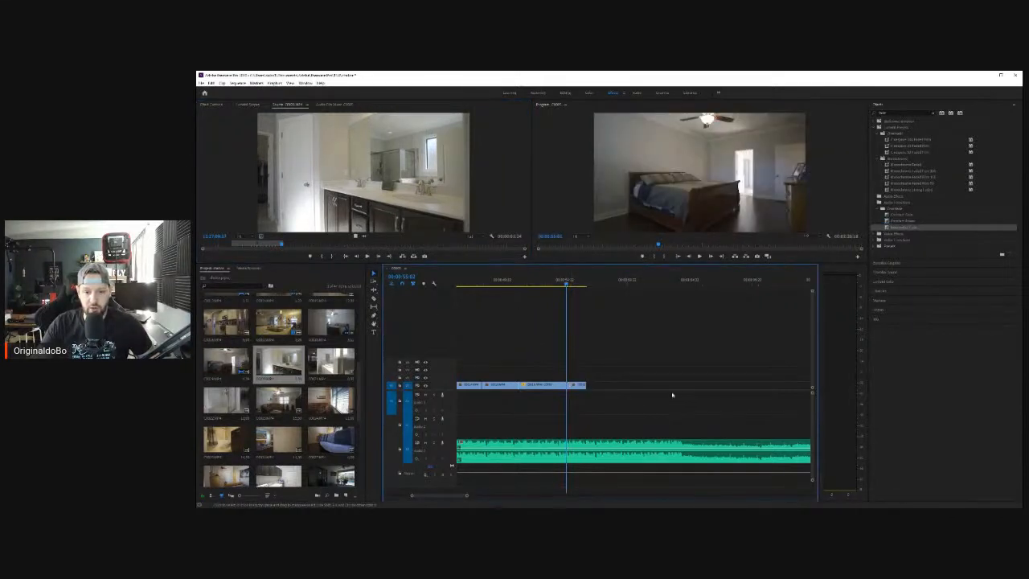
Step: Play the added vanity clip in the sequence and set its speed to 70%
{"action": "left_click", "coordinate": [699, 256]}
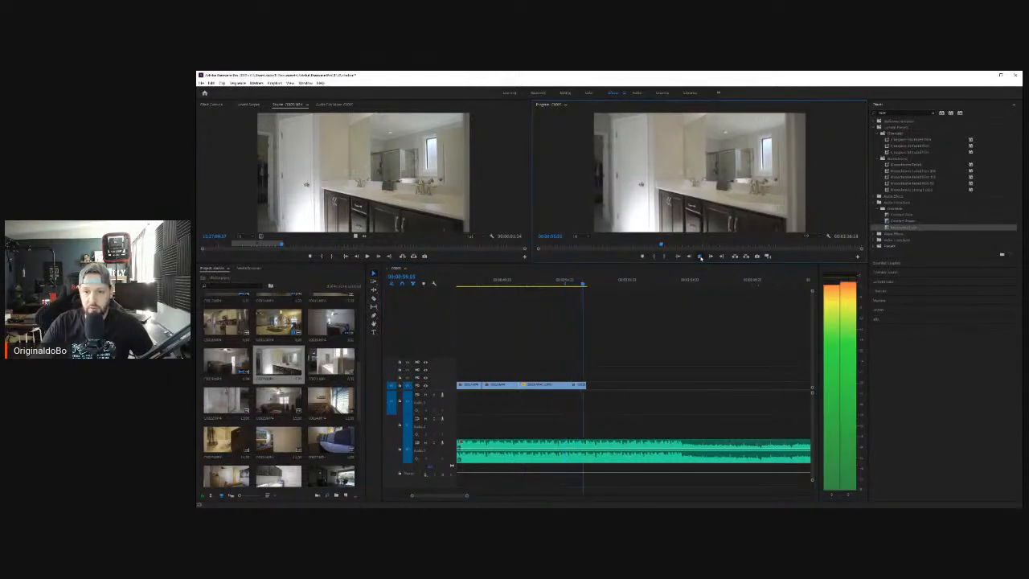
{"action": "right_click", "coordinate": [577, 385]}
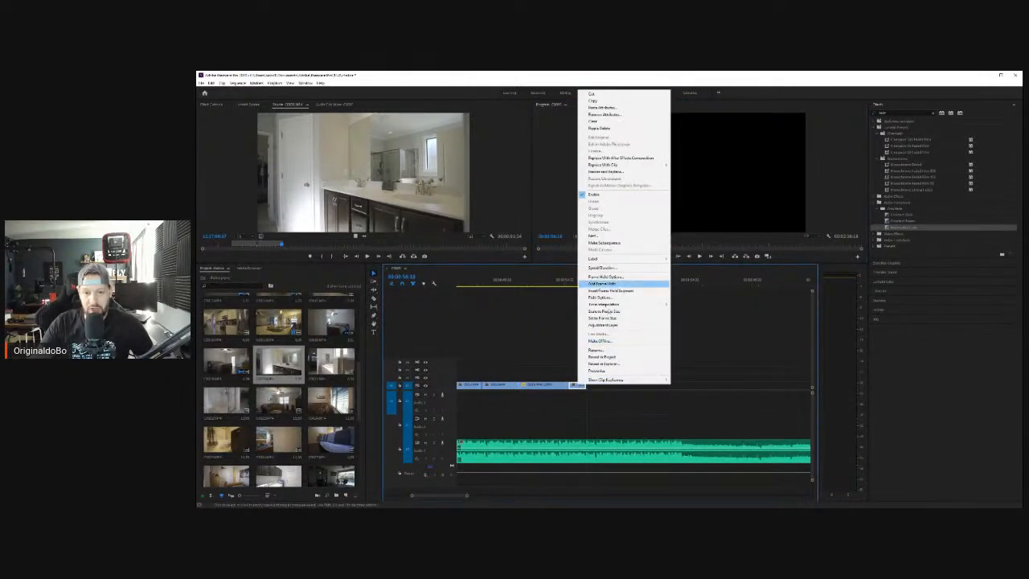
{"action": "left_click", "coordinate": [605, 267]}
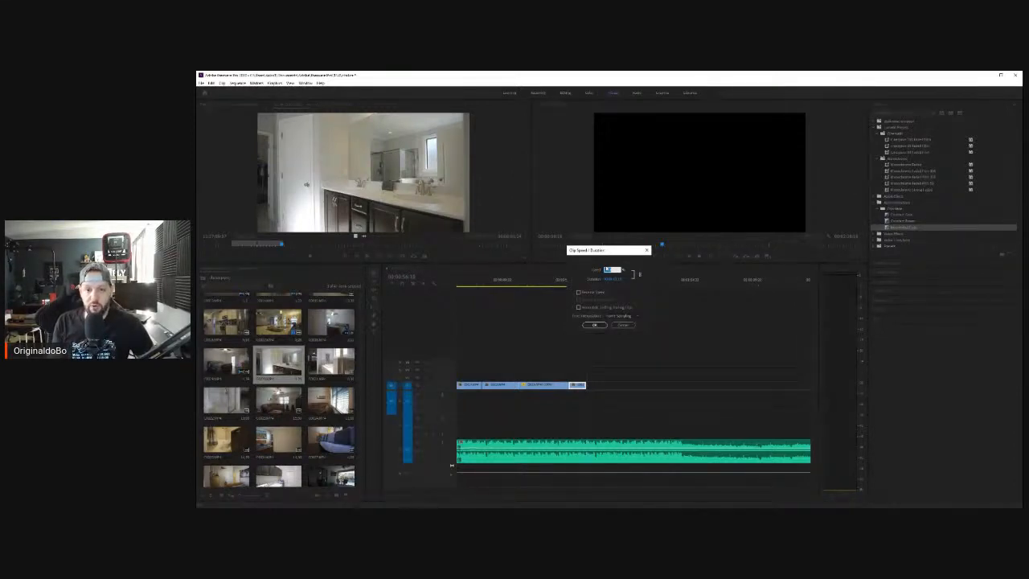
{"action": "type", "text": "70"}
{"action": "key", "text": "Return"}
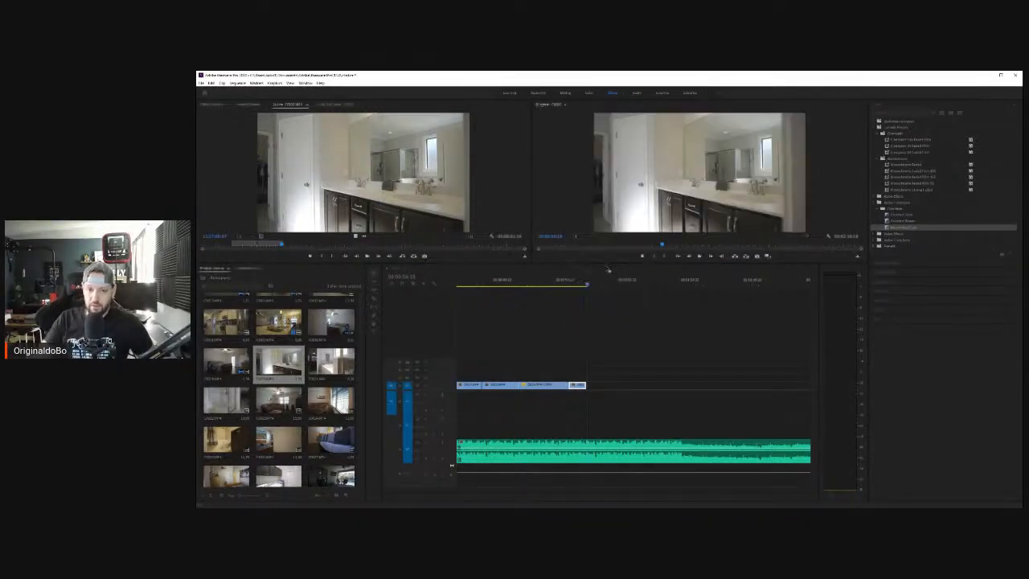
Step: Play across the cut from the bedroom to the slowed vanity clip and trim the vanity clip's end to the playhead
{"action": "left_click", "coordinate": [562, 281]}
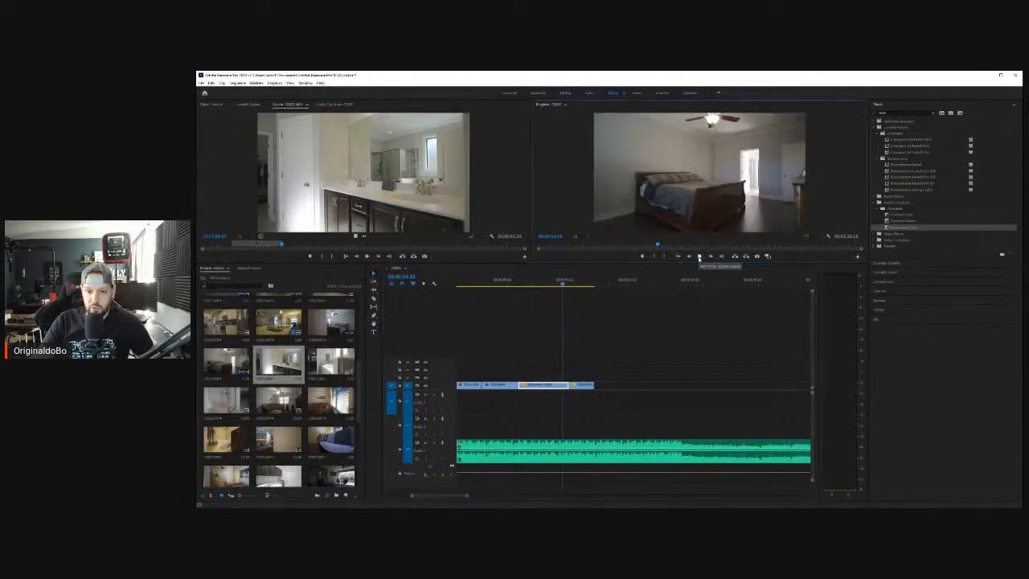
{"action": "left_click", "coordinate": [699, 257]}
{"action": "left_click", "coordinate": [700, 256]}
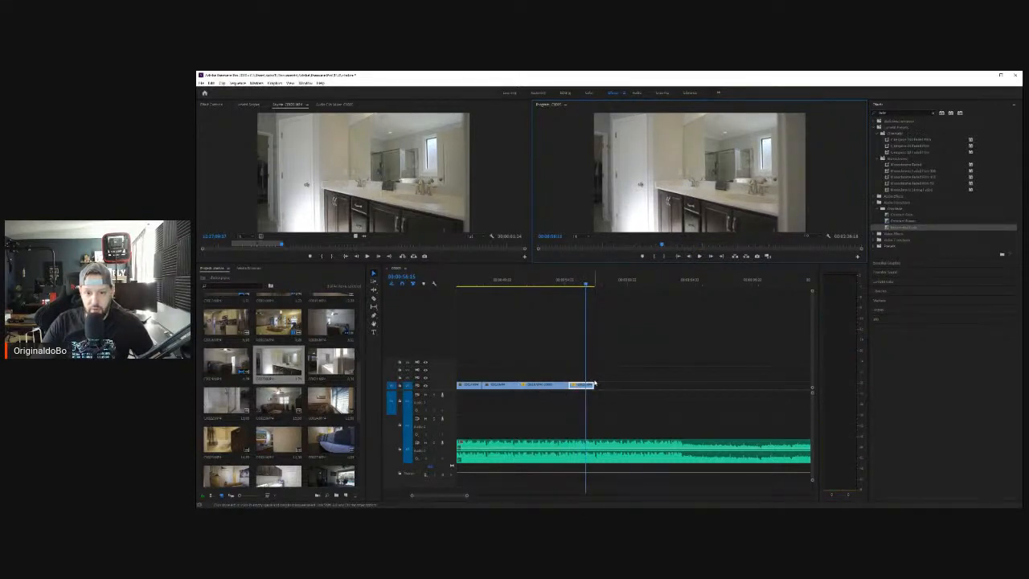
{"action": "left_click_drag", "start_coordinate": [595, 384], "coordinate": [587, 384]}
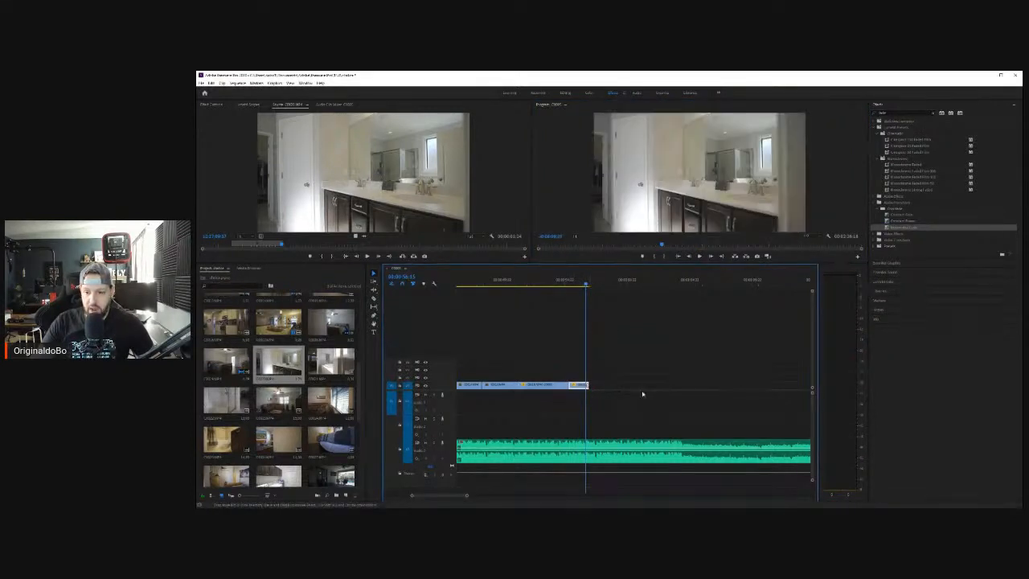
{"action": "scroll", "coordinate": [809, 392], "scroll_direction": "up", "scroll_amount": 3}
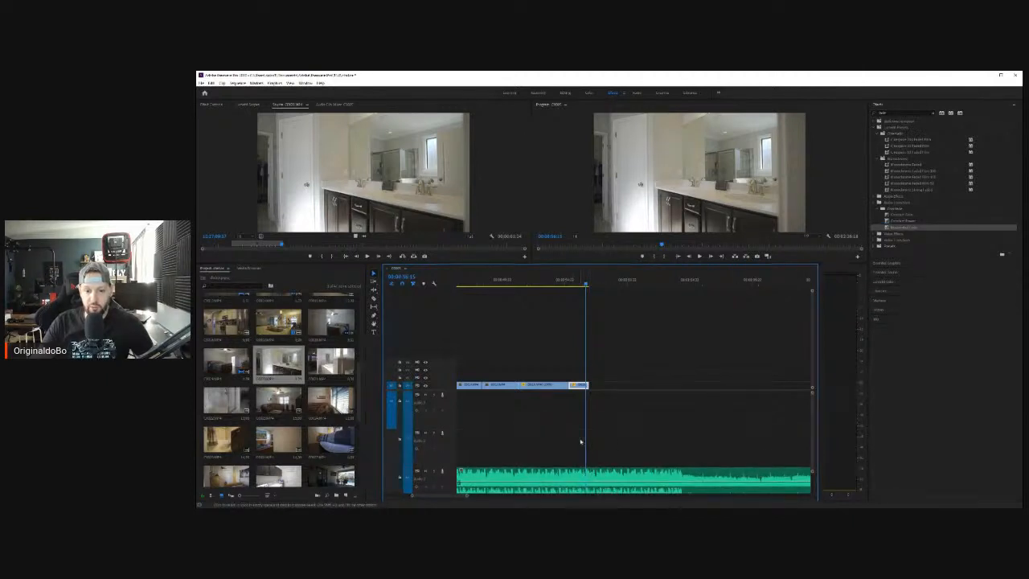
{"action": "left_click_drag", "start_coordinate": [587, 384], "coordinate": [588, 385]}
{"action": "scroll", "coordinate": [811, 386], "scroll_direction": "down", "scroll_amount": 2}
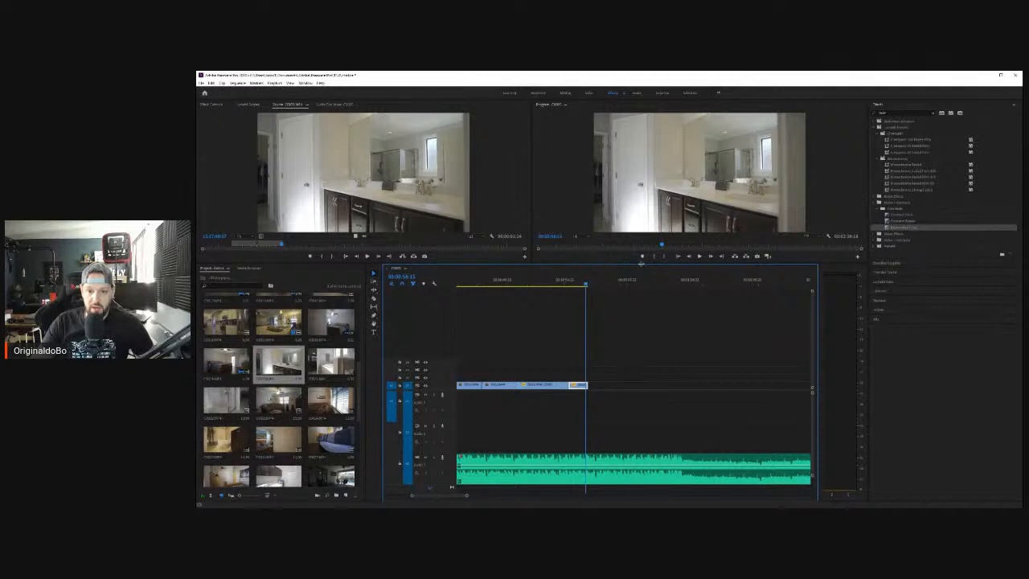
Step: Enlarge the Source and Program monitors and scrub the sequence to the start of the vanity clip
{"action": "left_click_drag", "start_coordinate": [640, 262], "coordinate": [637, 310]}
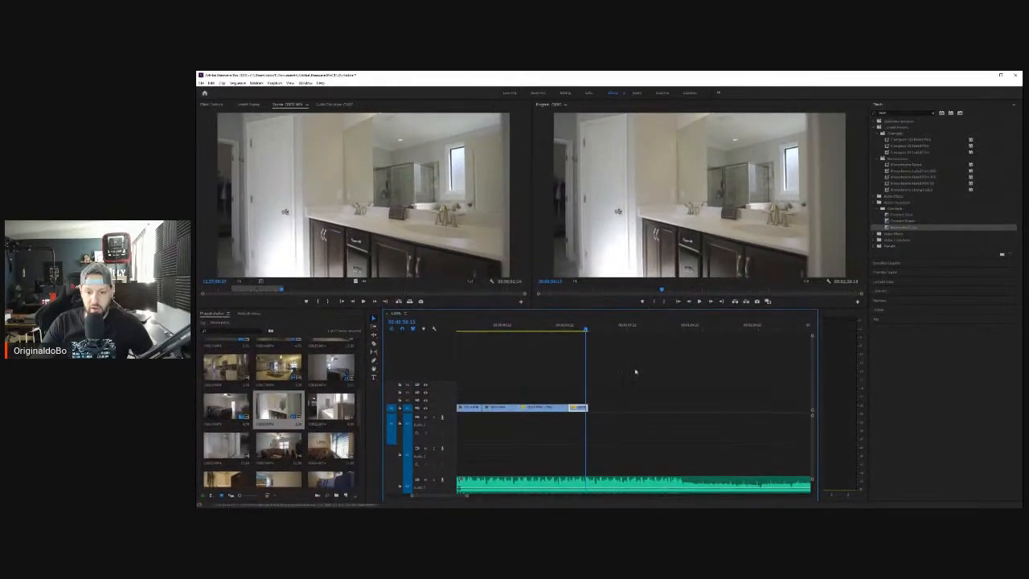
{"action": "left_click", "coordinate": [568, 326]}
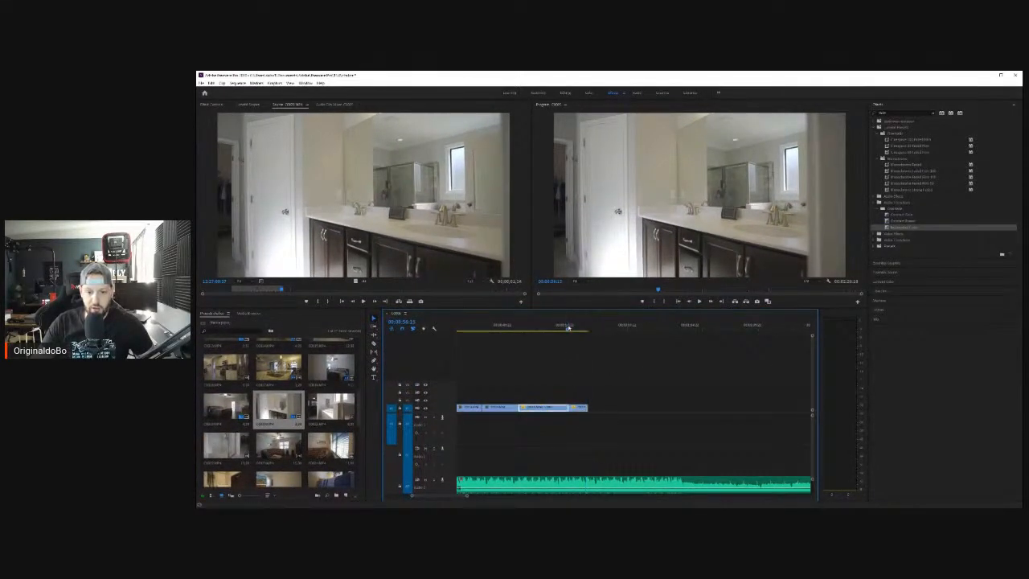
{"action": "mouse_move", "coordinate": [568, 326]}
{"action": "left_mouse_down"}
{"action": "mouse_move", "coordinate": [587, 330]}
{"action": "mouse_move", "coordinate": [575, 332]}
{"action": "left_mouse_up"}
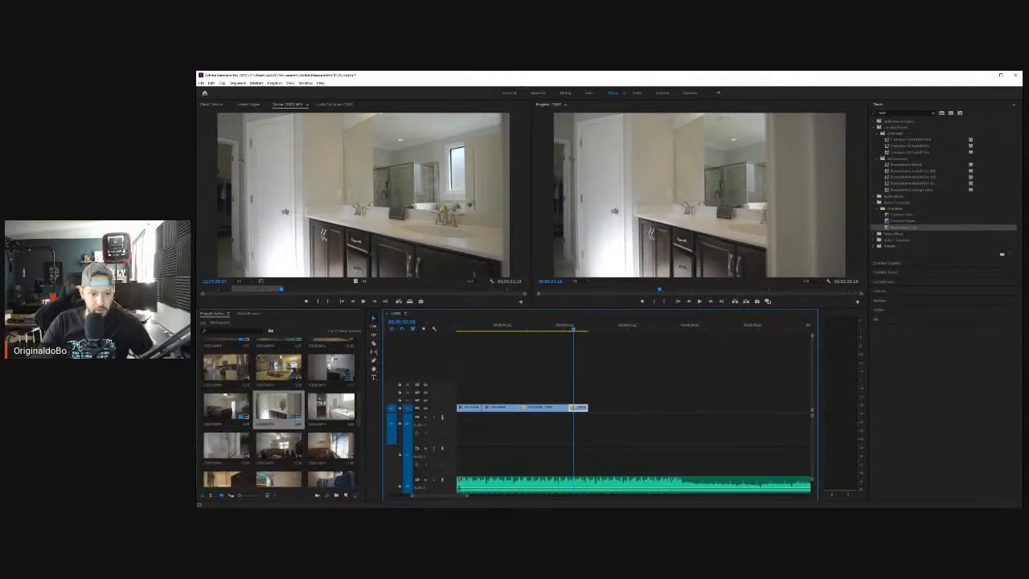
Step: Preview the bathtub clip, and mark In and Out points around the glass shower shot near the end of the shower clip
{"action": "double_click", "coordinate": [346, 415]}
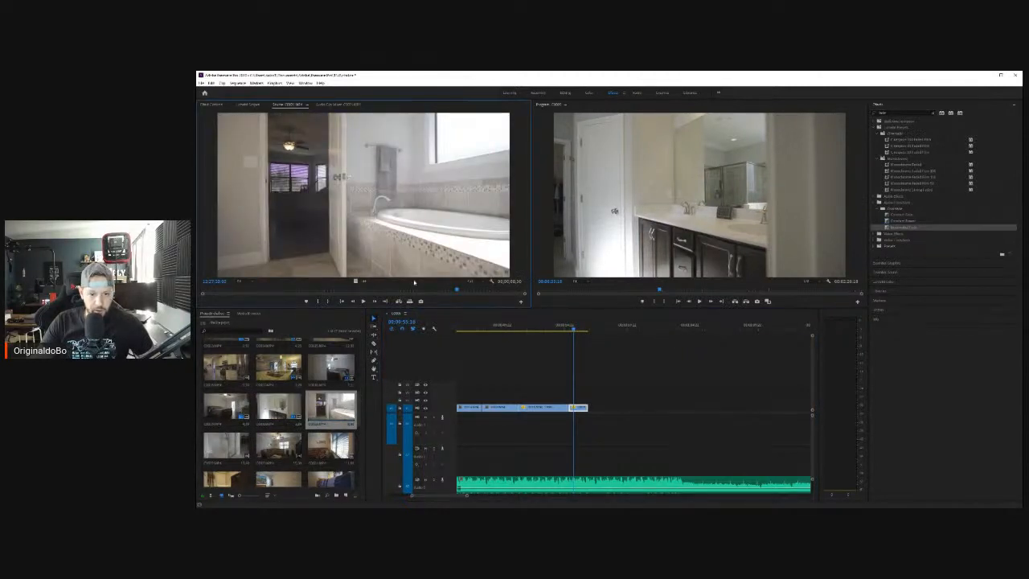
{"action": "left_click_drag", "start_coordinate": [457, 291], "coordinate": [419, 306]}
{"action": "double_click", "coordinate": [217, 454]}
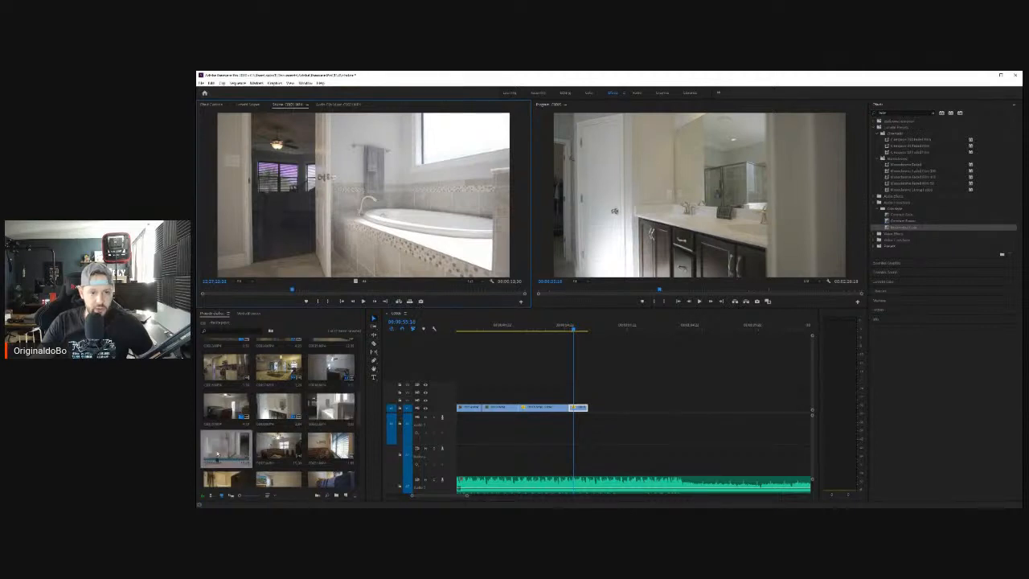
{"action": "left_click_drag", "start_coordinate": [293, 291], "coordinate": [494, 309]}
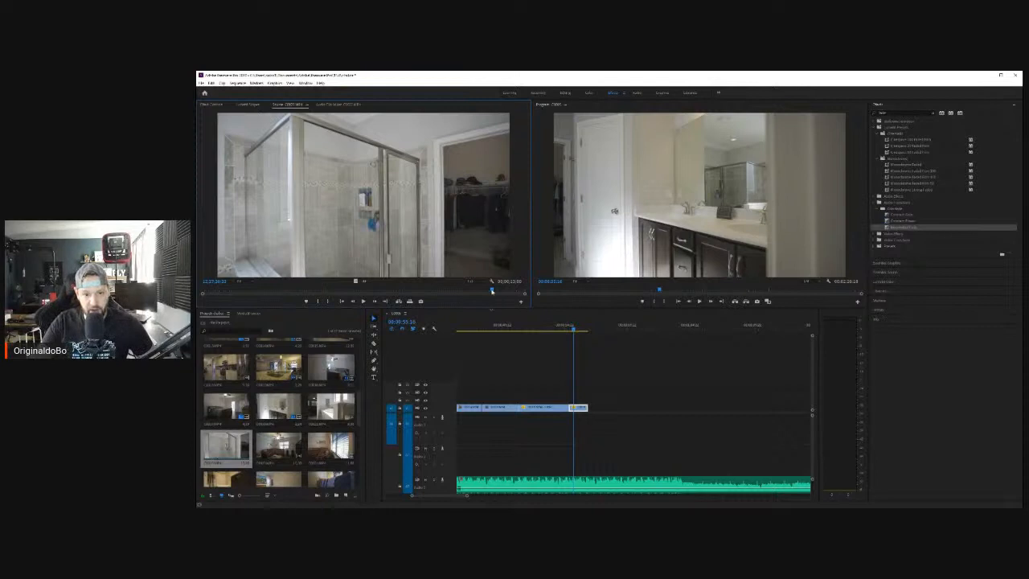
{"action": "left_click_drag", "start_coordinate": [492, 291], "coordinate": [481, 289]}
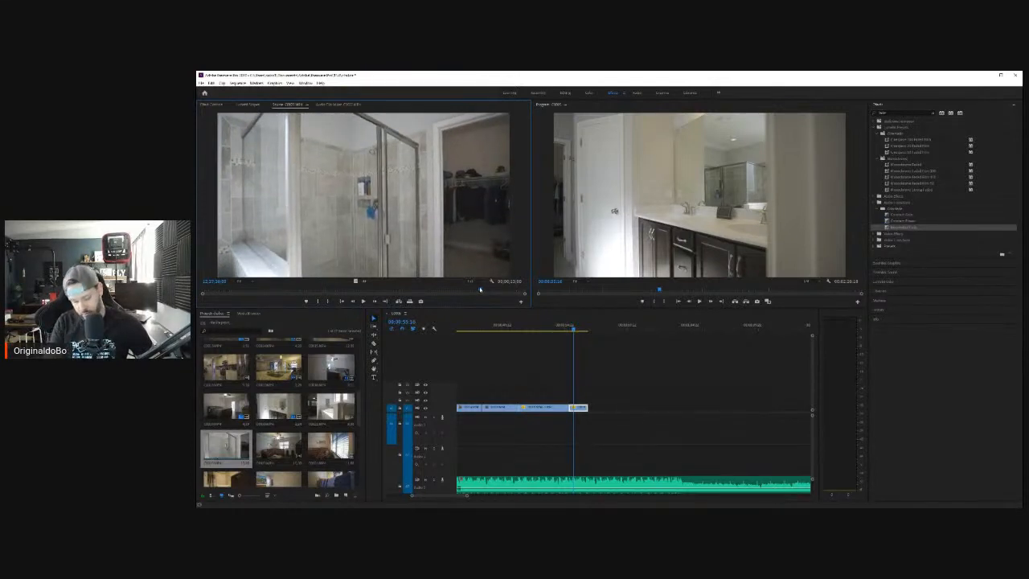
{"action": "key", "text": "o"}
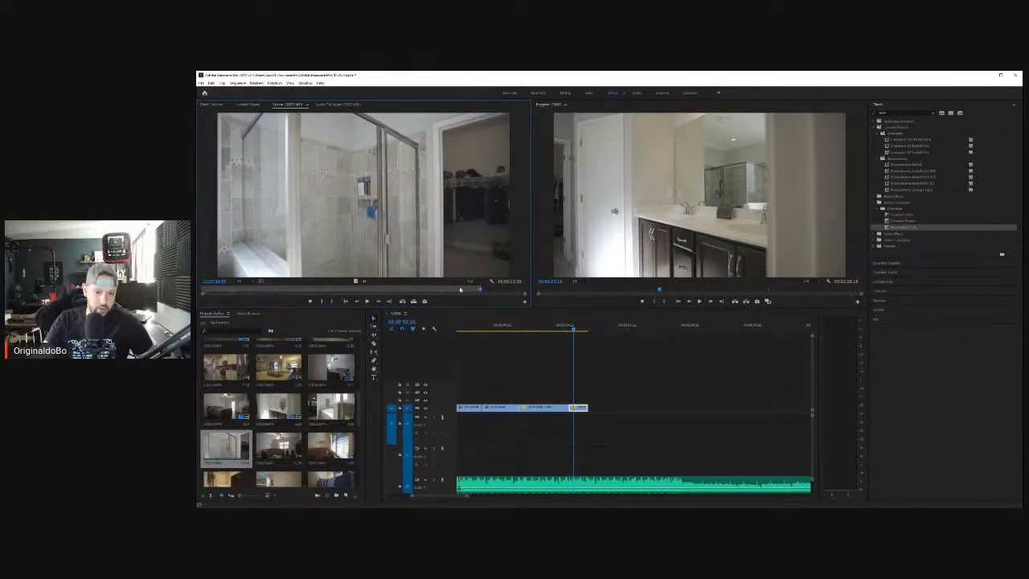
{"action": "left_click_drag", "start_coordinate": [481, 291], "coordinate": [466, 292]}
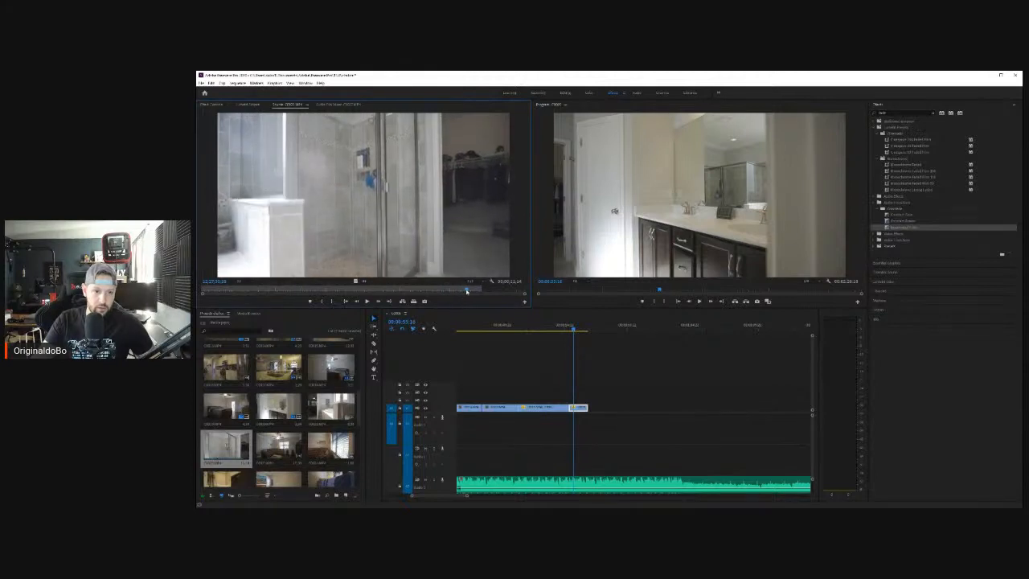
{"action": "key", "text": "i"}
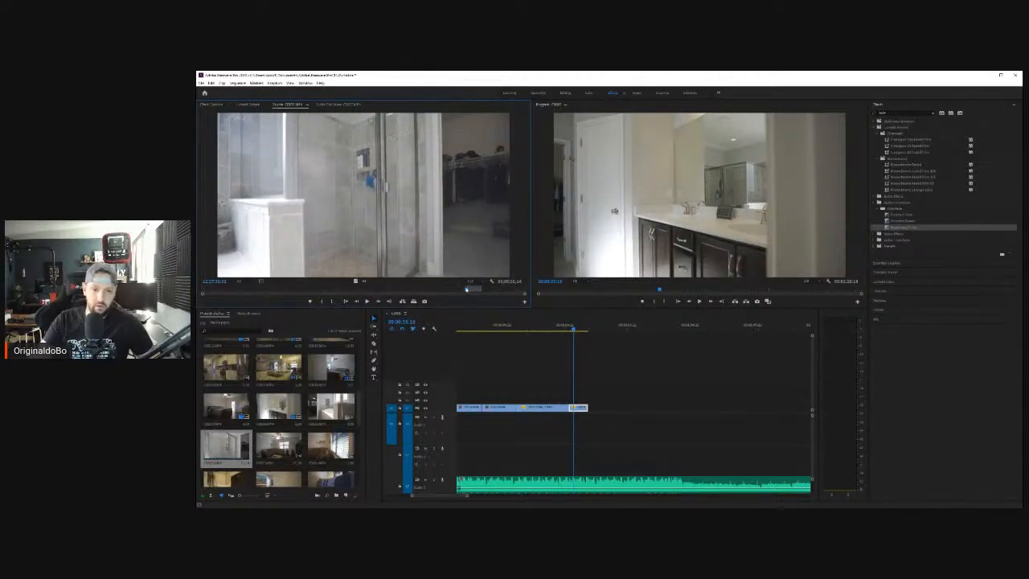
Step: Add the marked shower shot after the vanity clip, slow it down with Speed/Duration, and play it back
{"action": "left_click_drag", "start_coordinate": [467, 340], "coordinate": [593, 410]}
{"action": "right_click", "coordinate": [593, 409]}
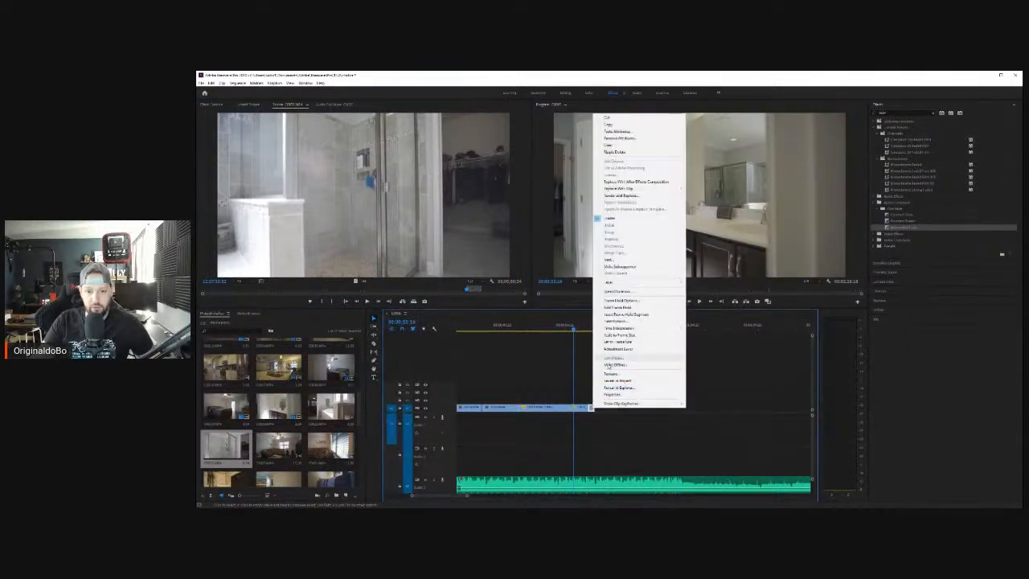
{"action": "left_click", "coordinate": [624, 291]}
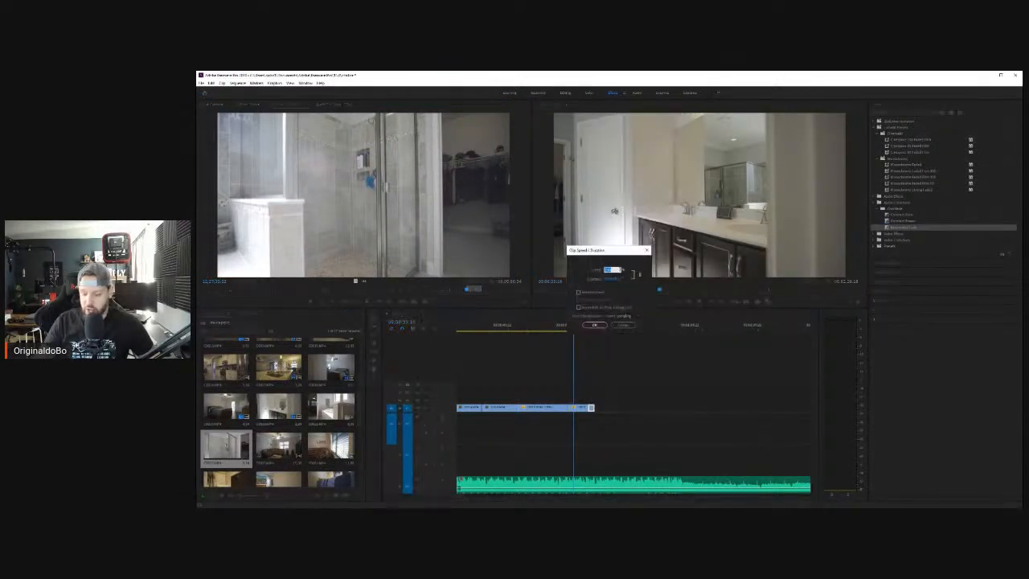
{"action": "type", "text": "80"}
{"action": "key", "text": "Return"}
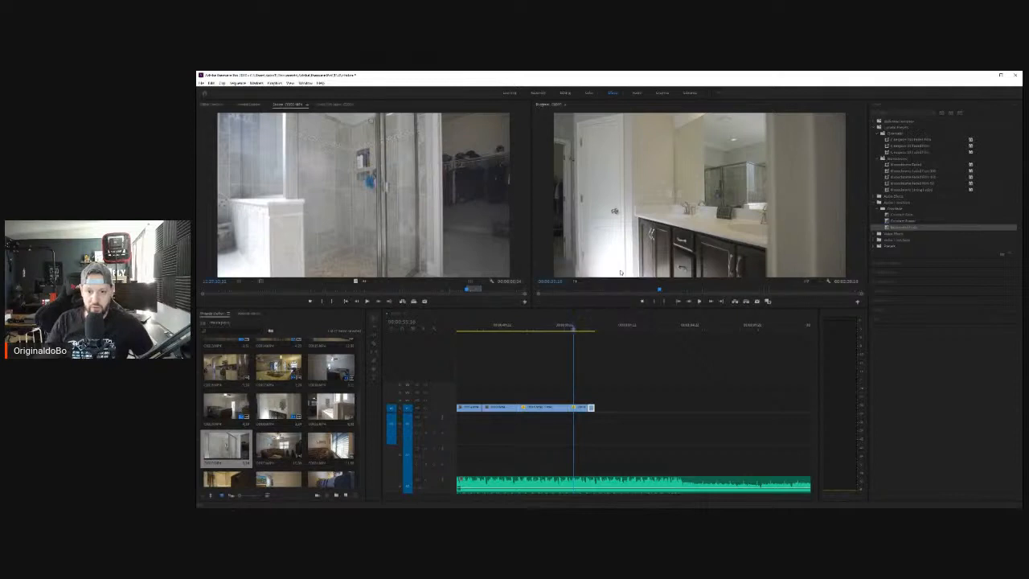
{"action": "left_click", "coordinate": [699, 301]}
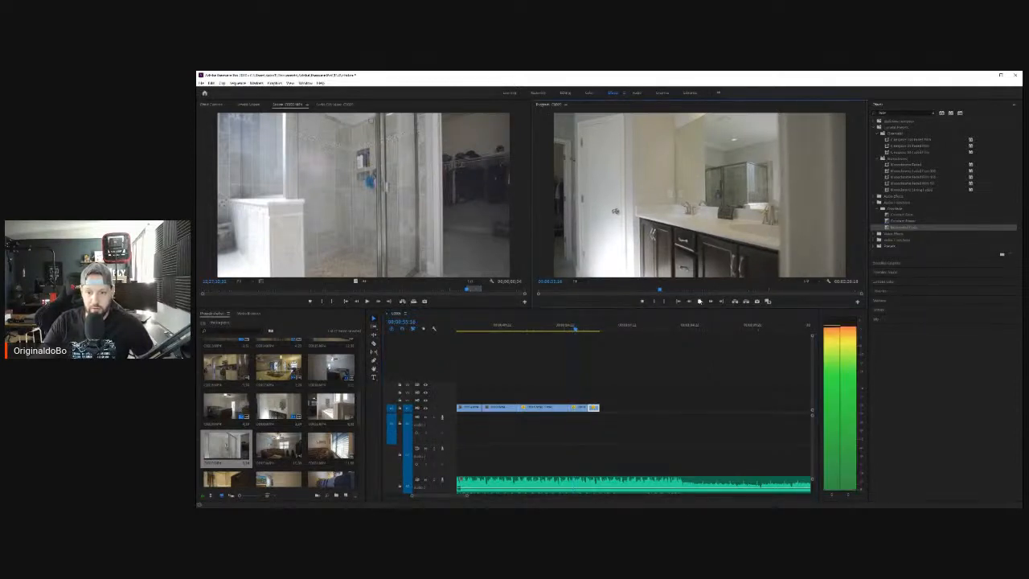
{"action": "key", "text": "space"}
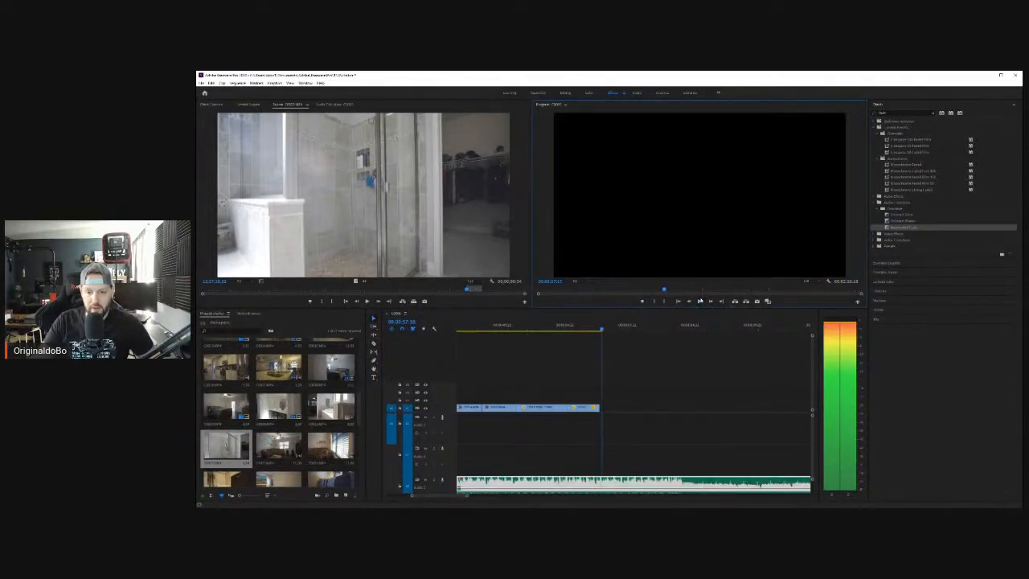
Step: Extend the end of the shower clip slightly in the sequence
{"action": "right_click", "coordinate": [595, 412]}
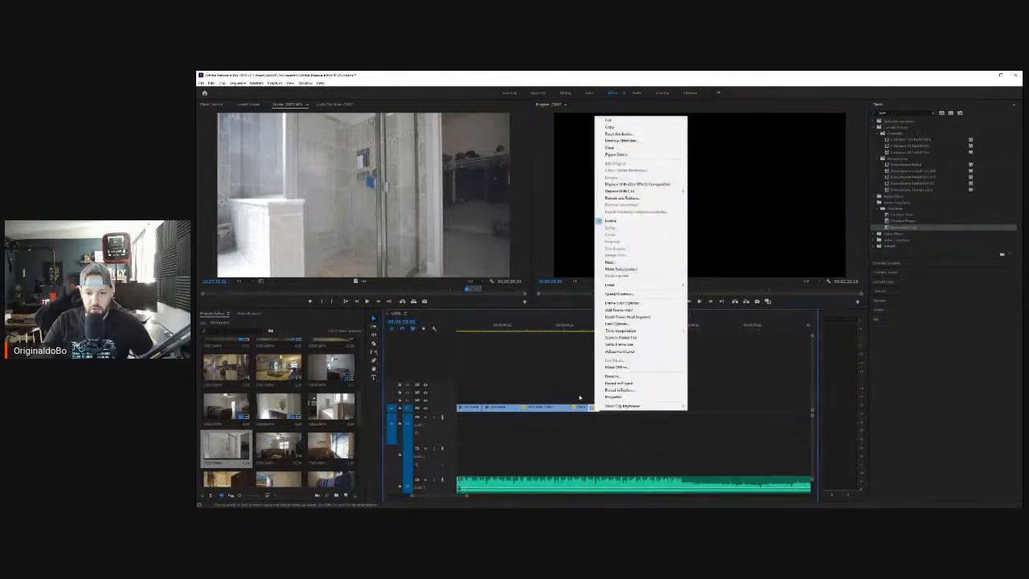
{"action": "left_click", "coordinate": [594, 413]}
{"action": "left_click_drag", "start_coordinate": [599, 408], "coordinate": [606, 409]}
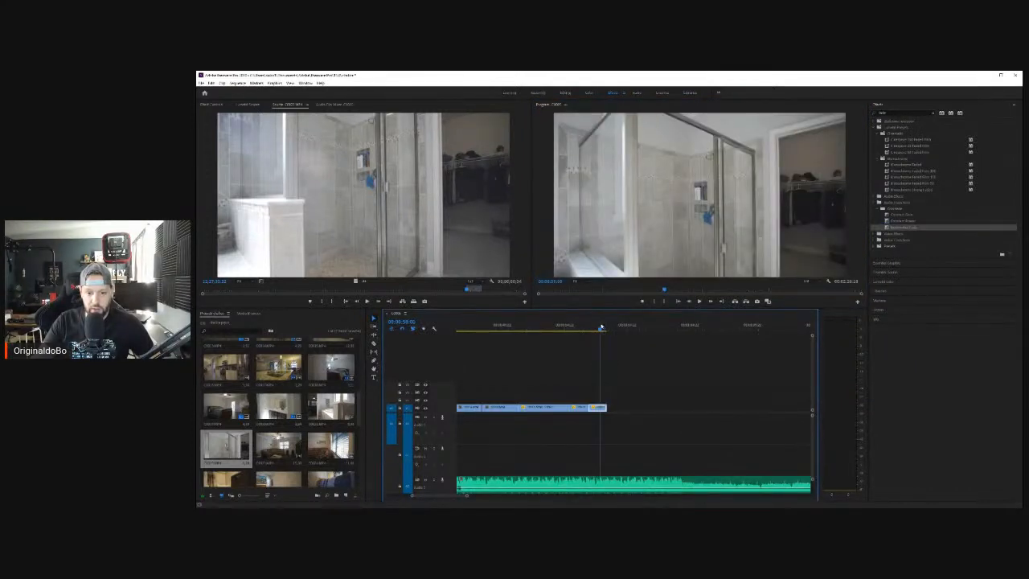
Step: Slow the extended shower clip further with Speed/Duration and play the sequence from the vanity clip through its end
{"action": "key", "text": "Up"}
{"action": "right_click", "coordinate": [599, 410]}
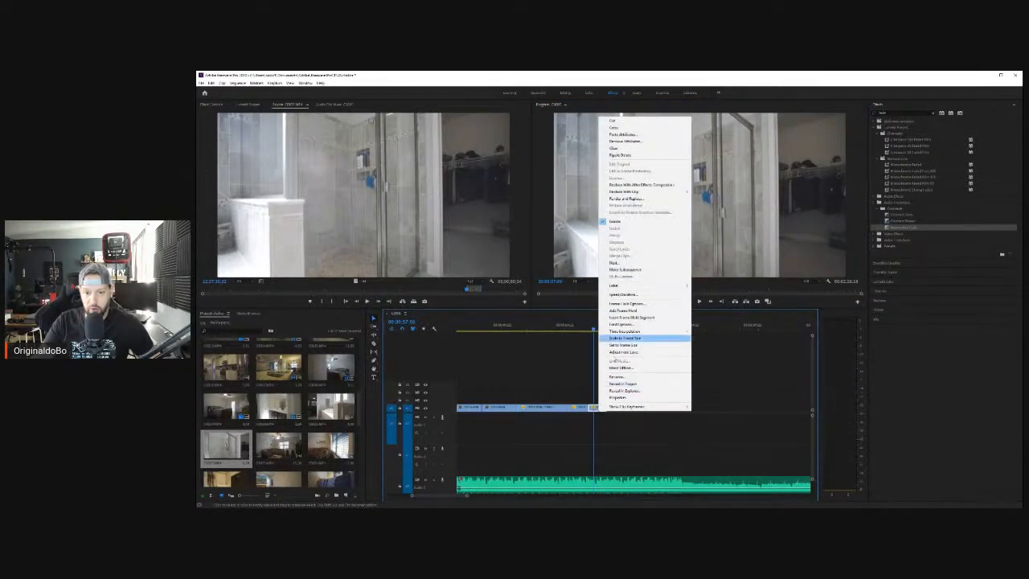
{"action": "left_click", "coordinate": [624, 294]}
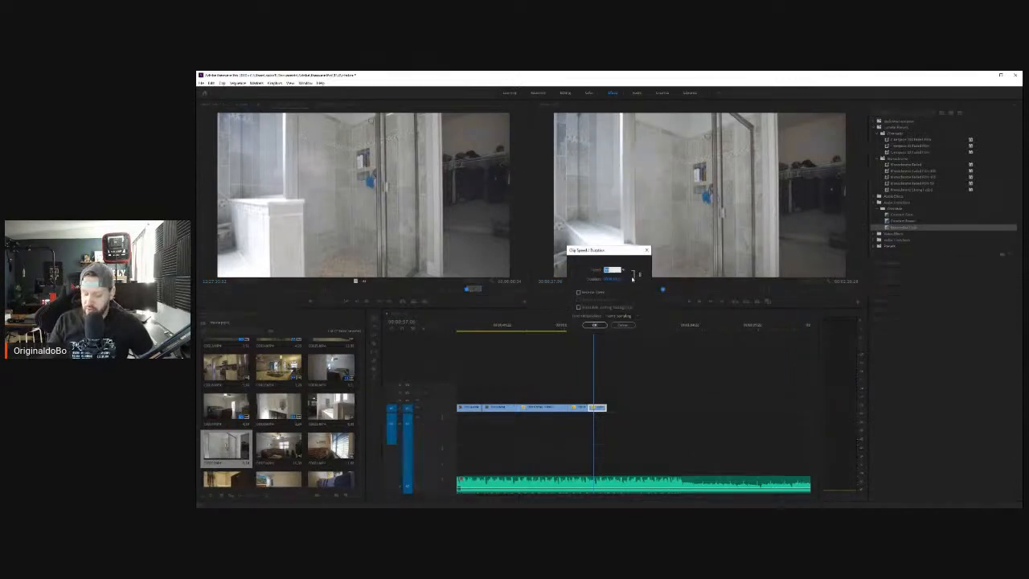
{"action": "key", "text": "Return"}
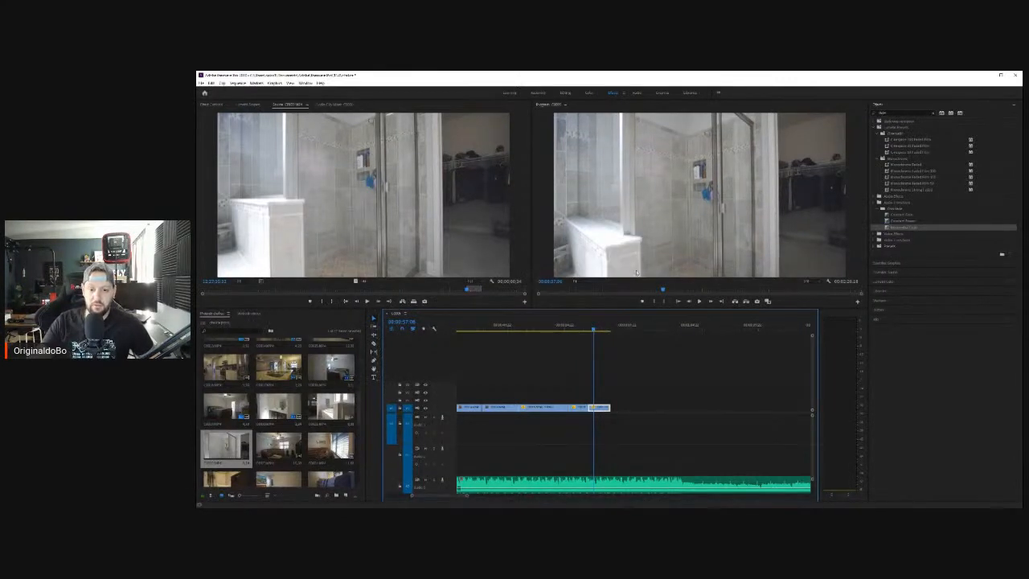
{"action": "left_click", "coordinate": [583, 325]}
{"action": "left_click", "coordinate": [698, 300]}
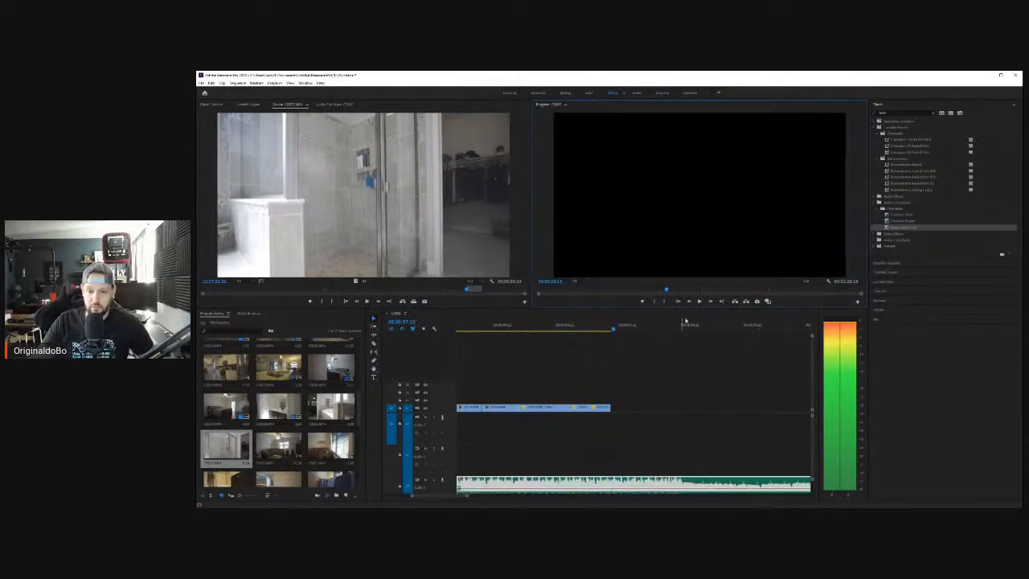
{"action": "left_click_drag", "start_coordinate": [605, 330], "coordinate": [599, 330]}
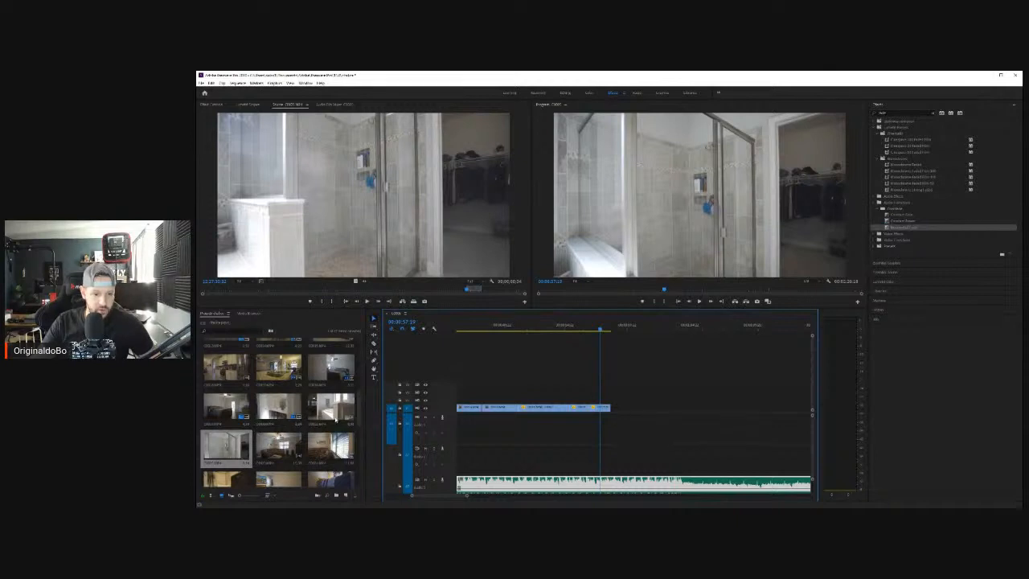
Step: Open the bathtub clip, mark In and Out points around the tub shot, and add it after the shower clip
{"action": "double_click", "coordinate": [336, 418]}
{"action": "left_click_drag", "start_coordinate": [392, 293], "coordinate": [458, 293]}
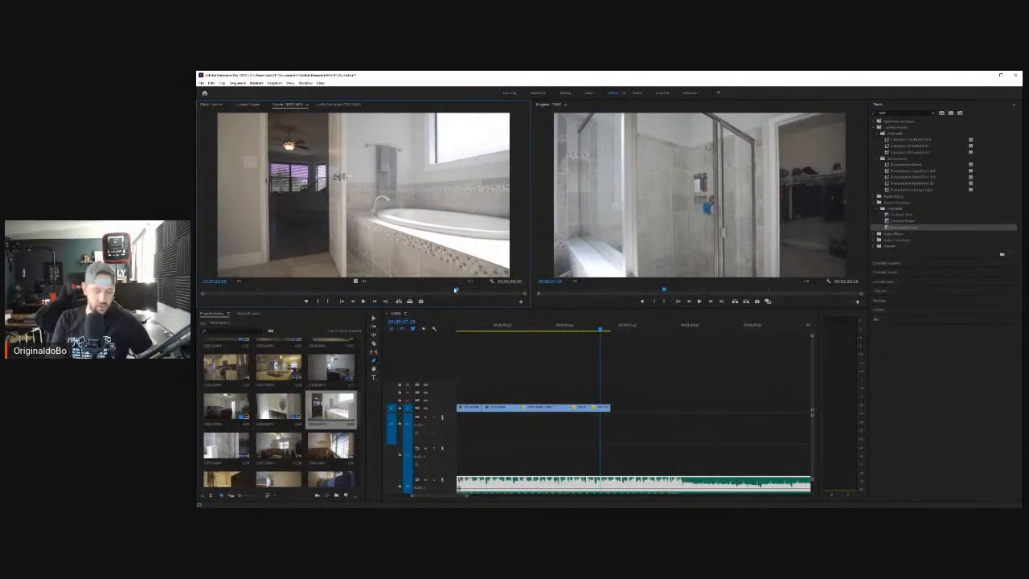
{"action": "key", "text": "o"}
{"action": "left_click_drag", "start_coordinate": [456, 292], "coordinate": [619, 408]}
{"action": "key", "text": "i"}
Step: Speed up the bathtub clip in the sequence with Speed/Duration
{"action": "right_click", "coordinate": [621, 406]}
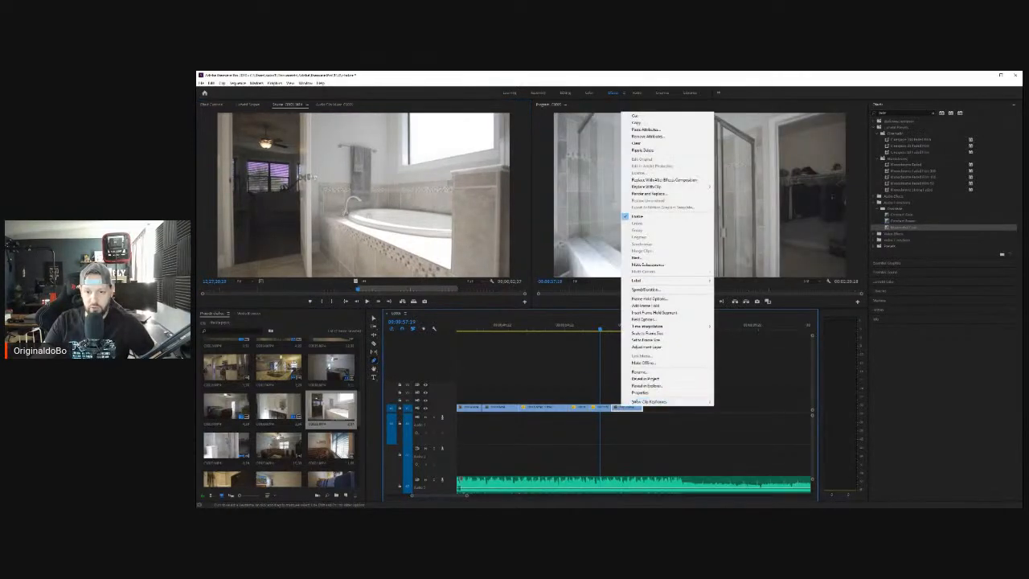
{"action": "left_click", "coordinate": [645, 288]}
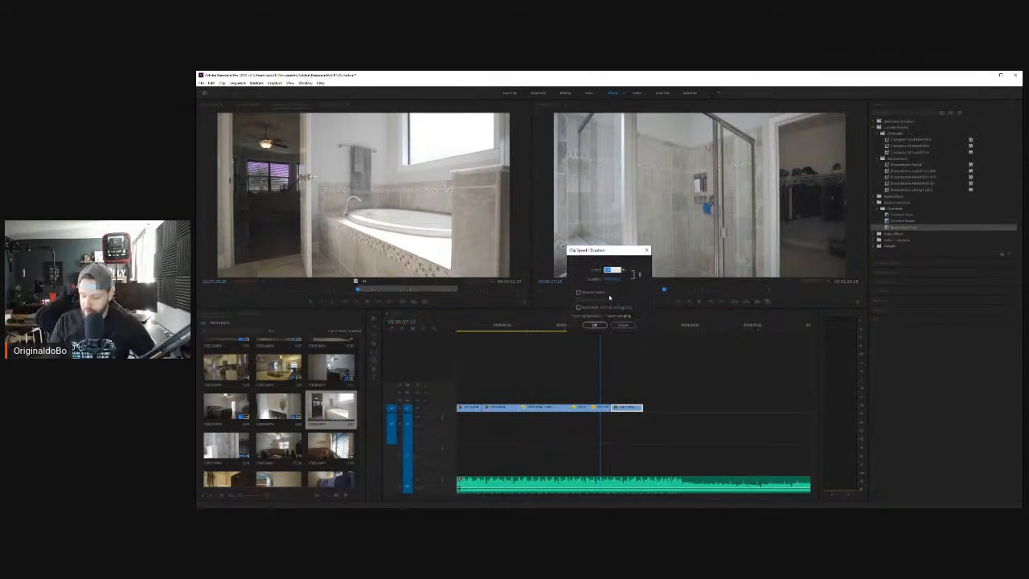
{"action": "key", "text": "Return"}
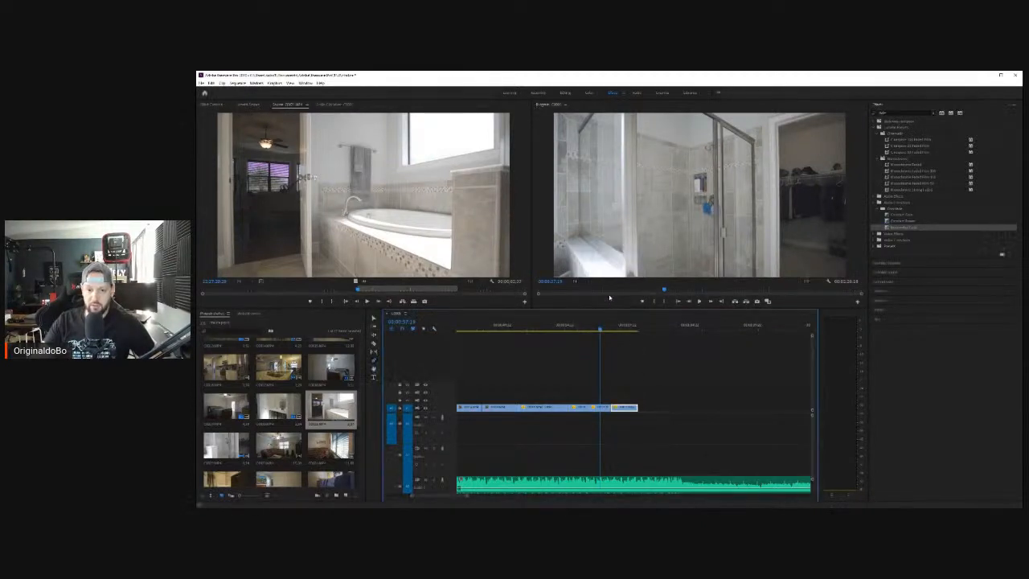
Step: Play through the bathtub clip, trim its end slightly shorter, and save the project
{"action": "key", "text": "Up"}
{"action": "left_click", "coordinate": [699, 300]}
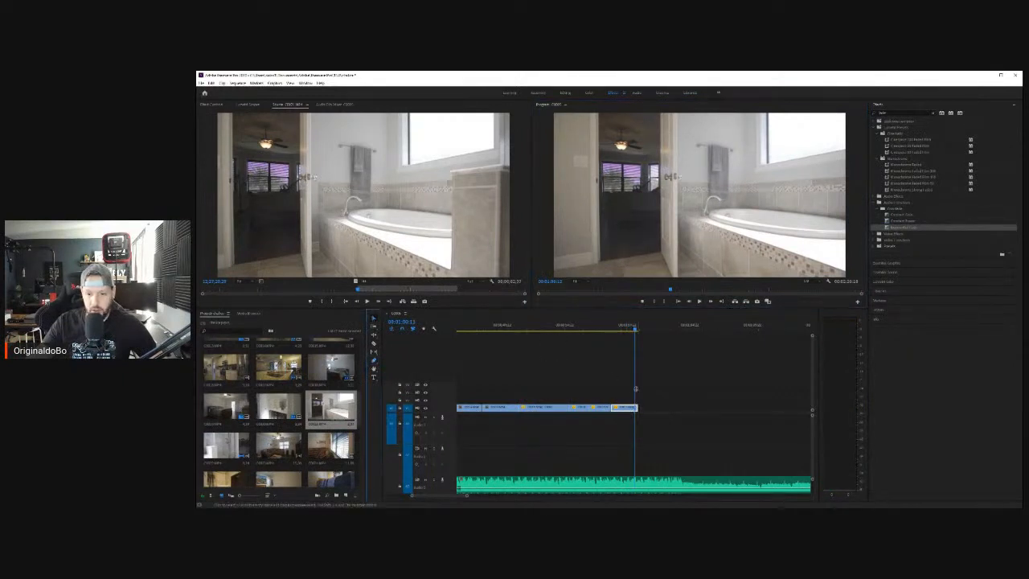
{"action": "left_click_drag", "start_coordinate": [636, 408], "coordinate": [632, 406]}
{"action": "left_click_drag", "start_coordinate": [619, 328], "coordinate": [581, 331]}
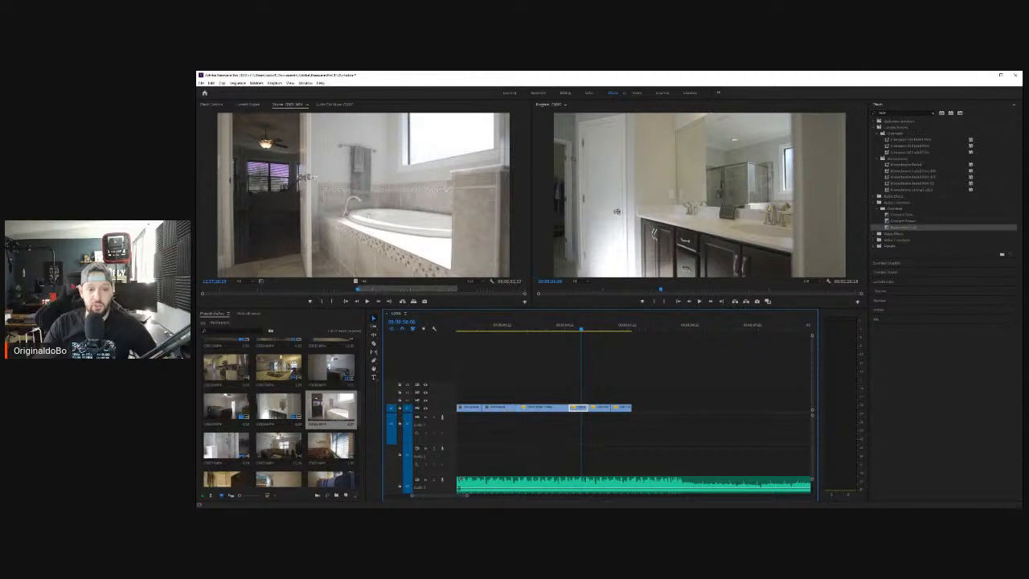
{"action": "key", "text": "ctrl+s"}
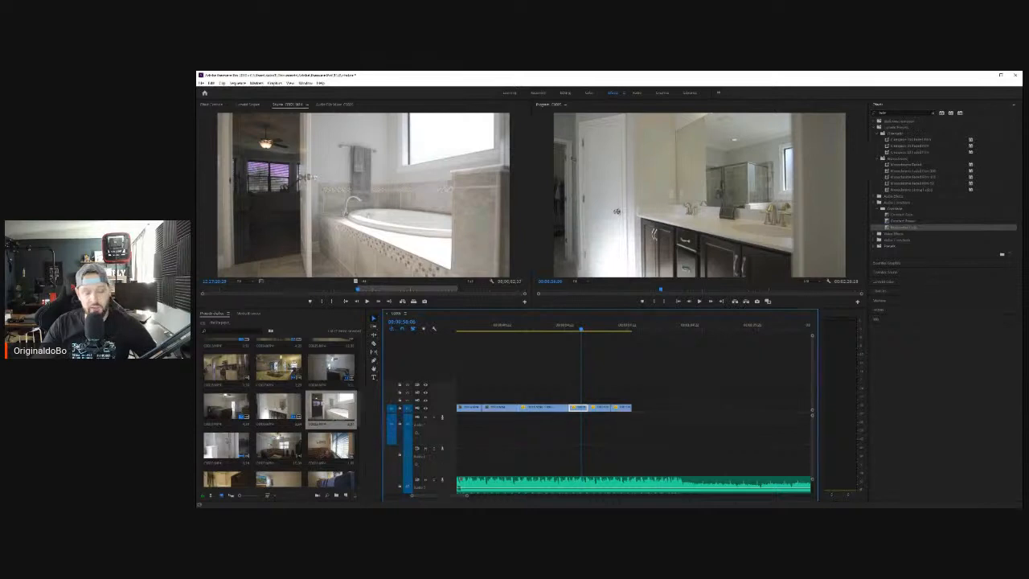
Step: Scrub through the assembled room clips to review the sequence up to the end of the bathtub clip
{"action": "left_click", "coordinate": [558, 326]}
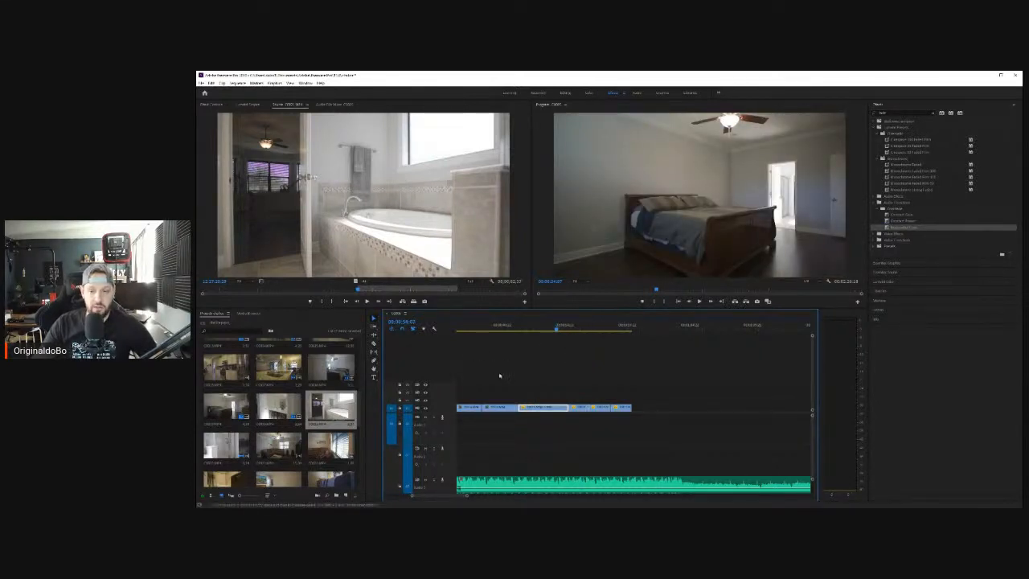
{"action": "left_click_drag", "start_coordinate": [492, 331], "coordinate": [621, 359]}
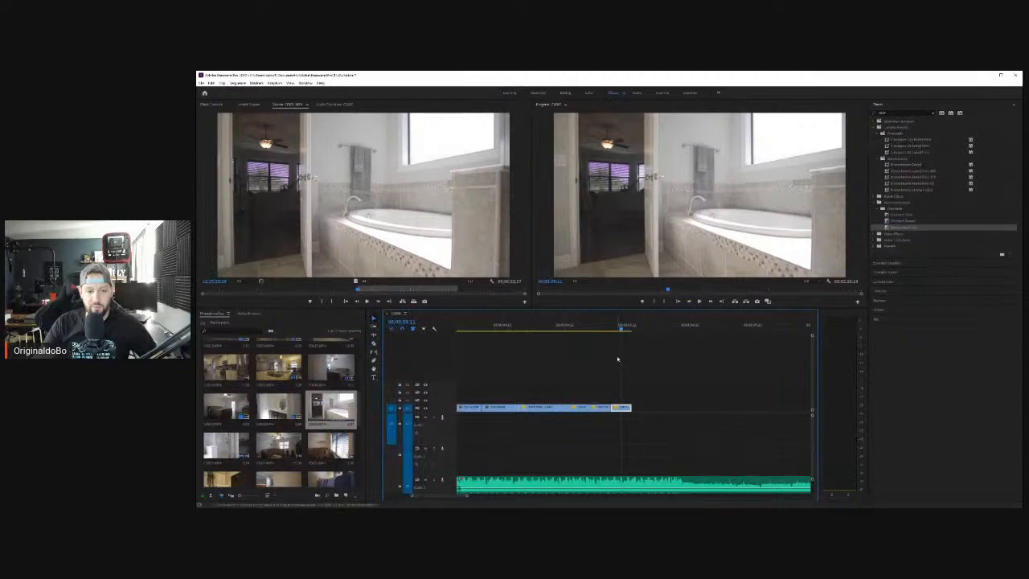
{"action": "scroll", "coordinate": [621, 382], "scroll_direction": "up", "scroll_amount": 5}
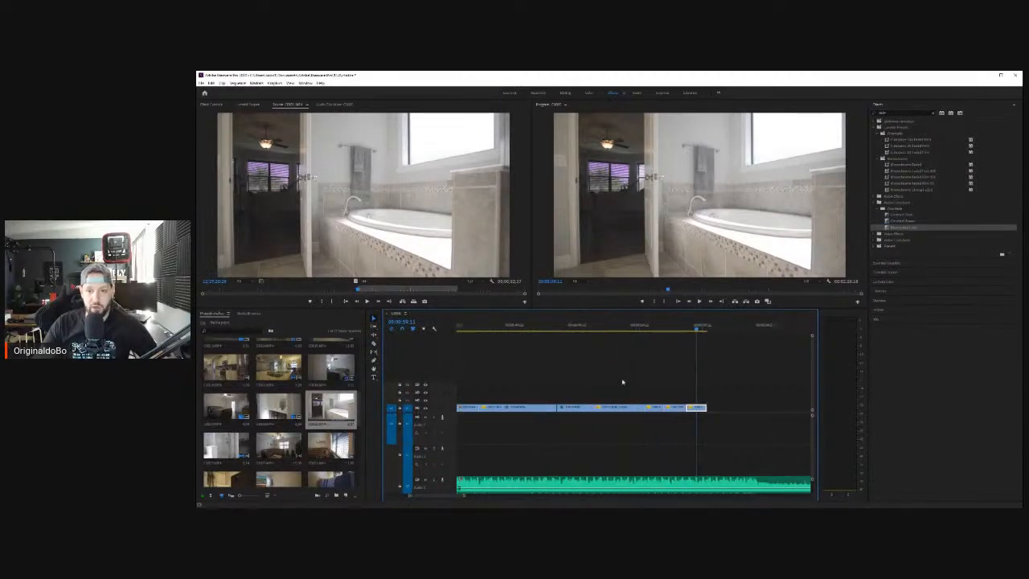
{"action": "left_click", "coordinate": [569, 326]}
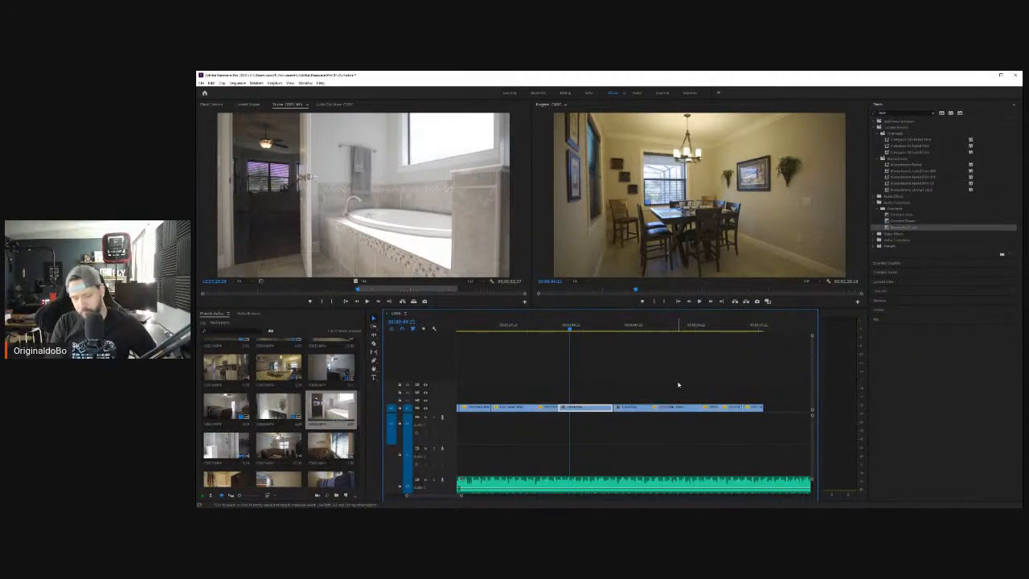
{"action": "scroll", "coordinate": [678, 384], "scroll_direction": "down", "scroll_amount": 3}
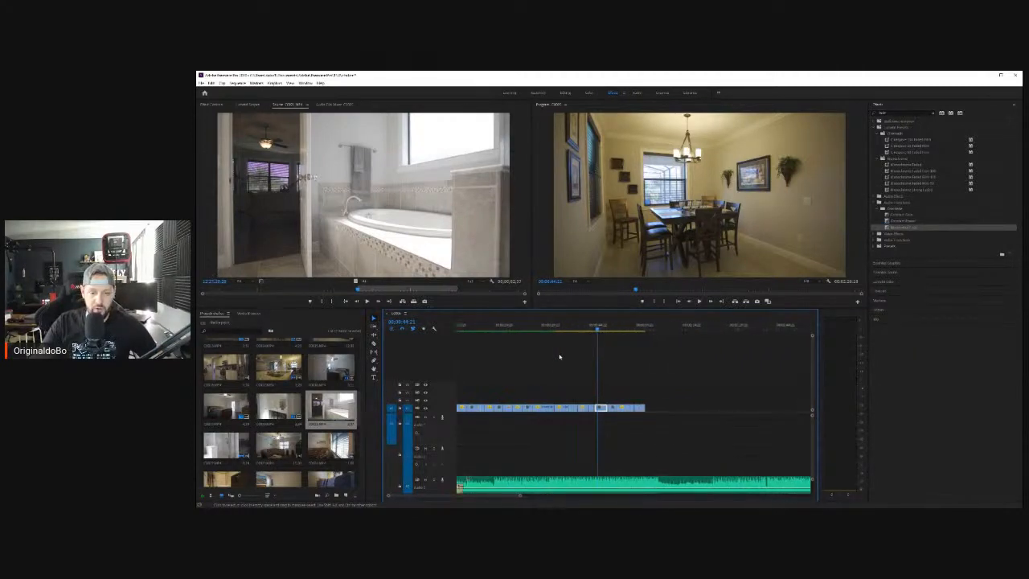
{"action": "left_click_drag", "start_coordinate": [499, 332], "coordinate": [641, 331]}
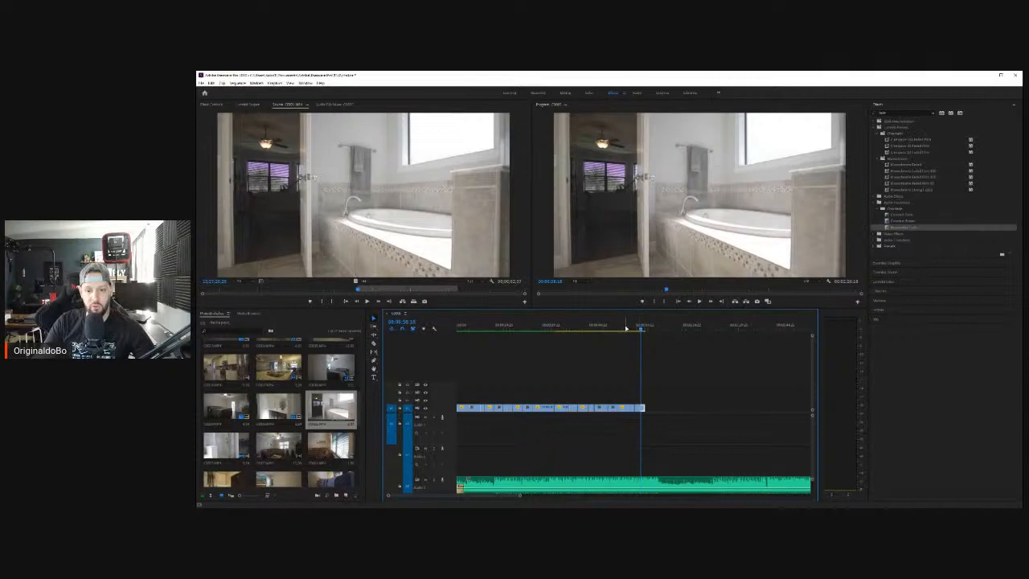
{"action": "mouse_move", "coordinate": [626, 327]}
{"action": "left_mouse_down"}
{"action": "mouse_move", "coordinate": [558, 326]}
{"action": "mouse_move", "coordinate": [634, 320]}
{"action": "mouse_move", "coordinate": [603, 318]}
{"action": "mouse_move", "coordinate": [619, 313]}
{"action": "mouse_move", "coordinate": [575, 316]}
{"action": "mouse_move", "coordinate": [646, 334]}
{"action": "left_mouse_up"}
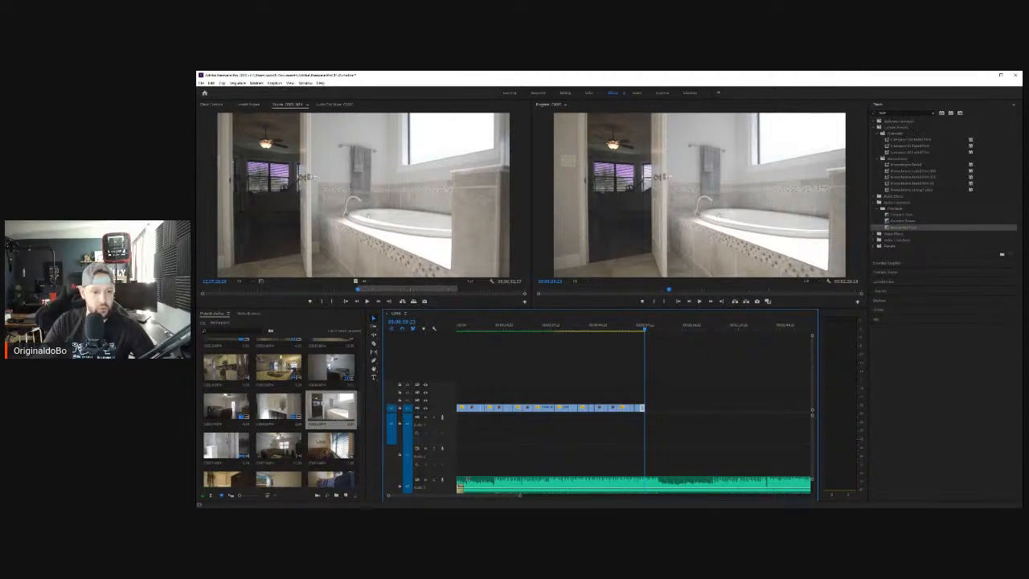
Step: Find the brown sofa living room clip in the project, mark its usable section, and add it after the bathtub clip
{"action": "left_click", "coordinate": [359, 411]}
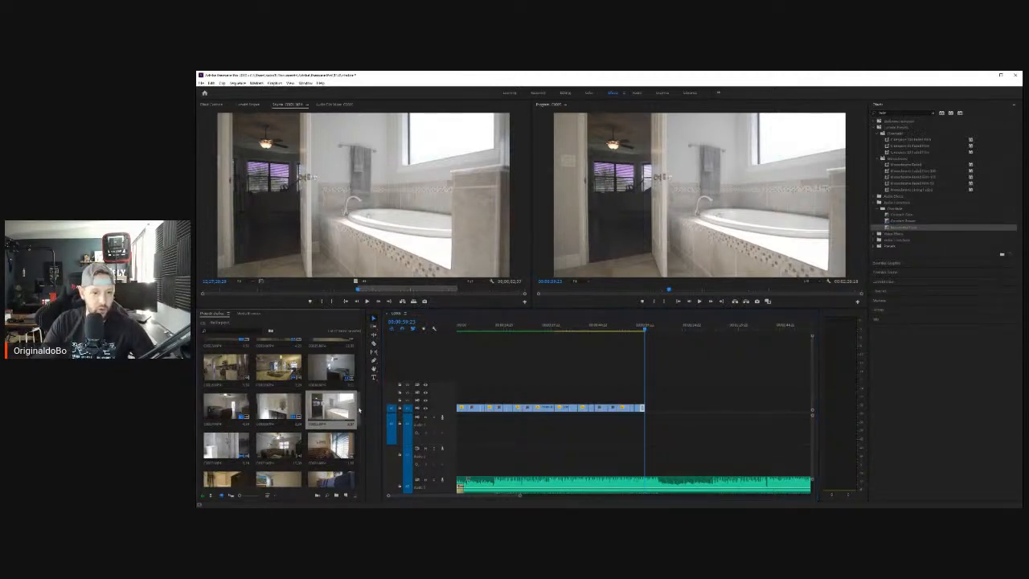
{"action": "scroll", "coordinate": [359, 411], "scroll_direction": "up", "scroll_amount": 5}
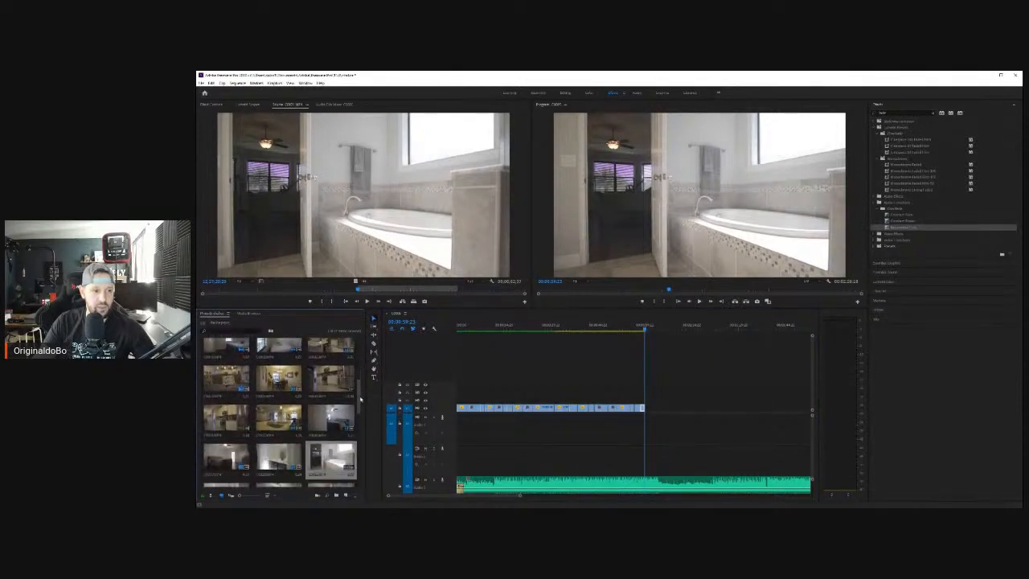
{"action": "scroll", "coordinate": [360, 400], "scroll_direction": "down", "scroll_amount": 4}
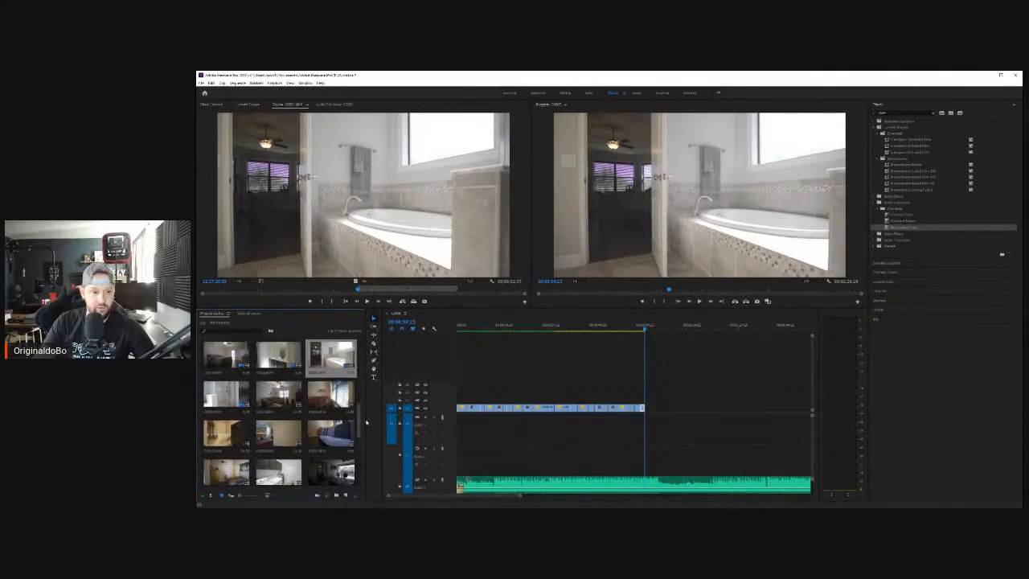
{"action": "scroll", "coordinate": [365, 420], "scroll_direction": "up", "scroll_amount": 1}
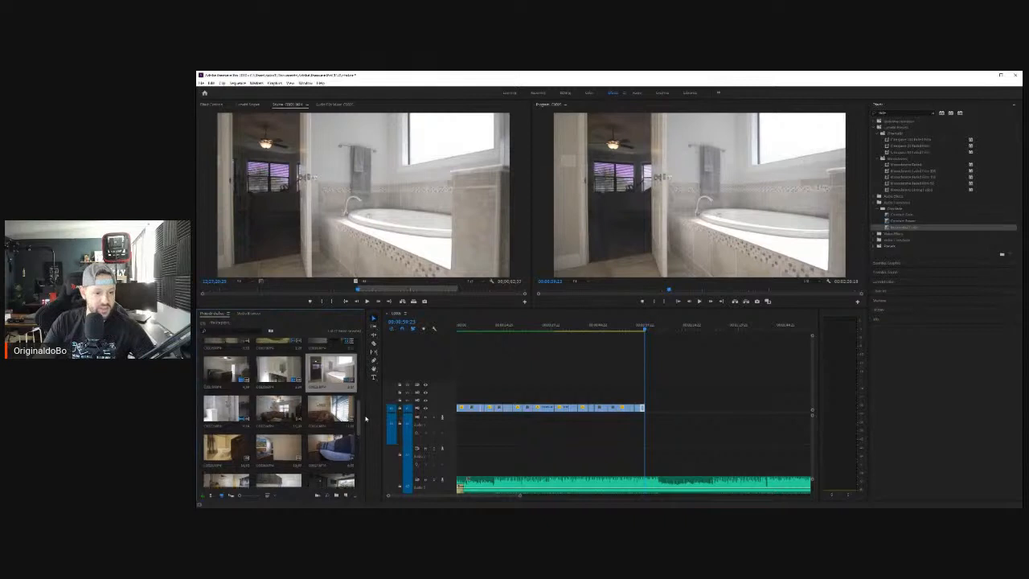
{"action": "double_click", "coordinate": [277, 414]}
{"action": "left_click_drag", "start_coordinate": [348, 295], "coordinate": [657, 408]}
Step: Play the added living room clip in the sequence and trim its end shorter
{"action": "left_click", "coordinate": [698, 301]}
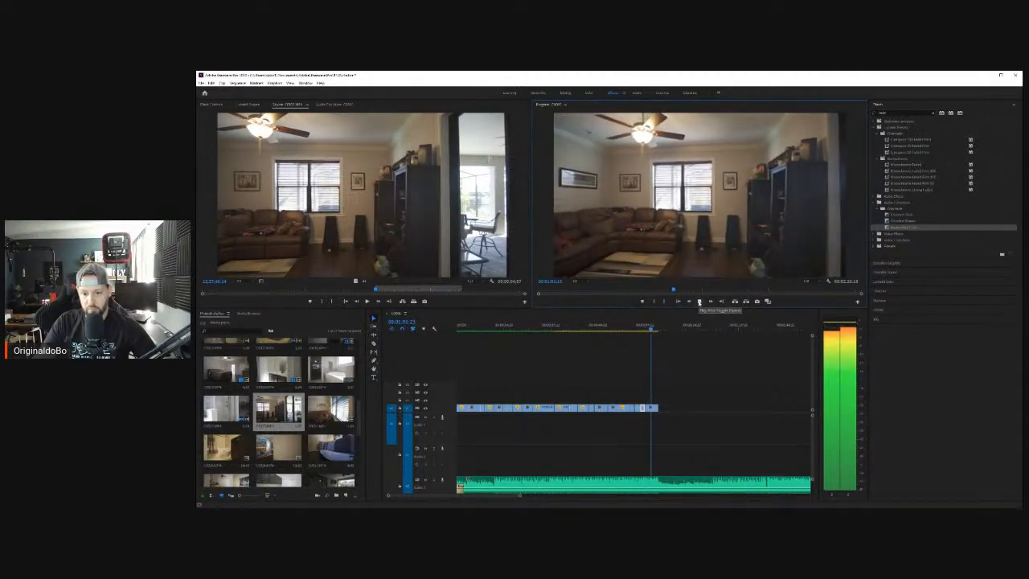
{"action": "left_click", "coordinate": [698, 302]}
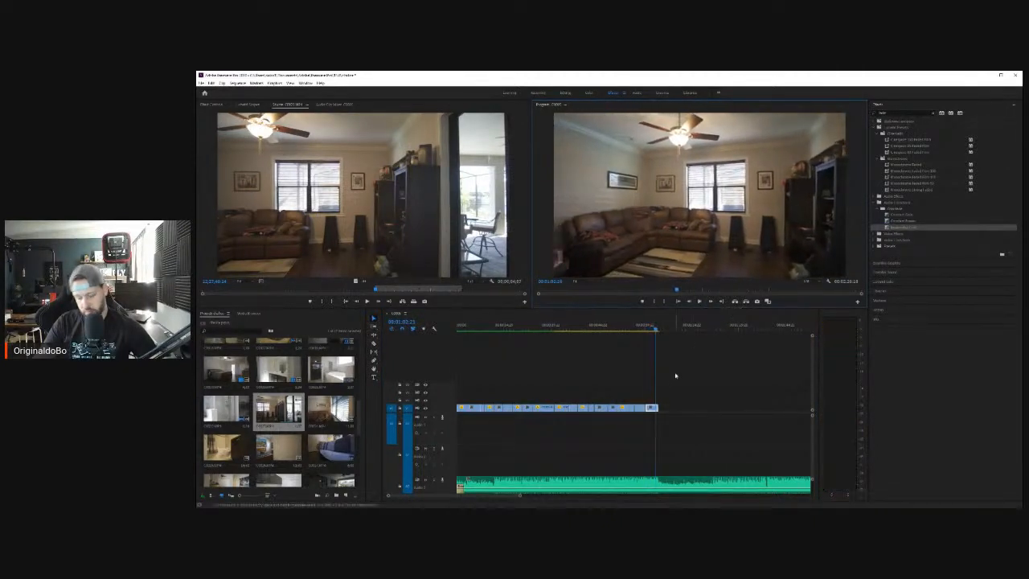
{"action": "left_click", "coordinate": [683, 395]}
{"action": "key", "text": "="}
{"action": "key", "text": "="}
{"action": "key", "text": "="}
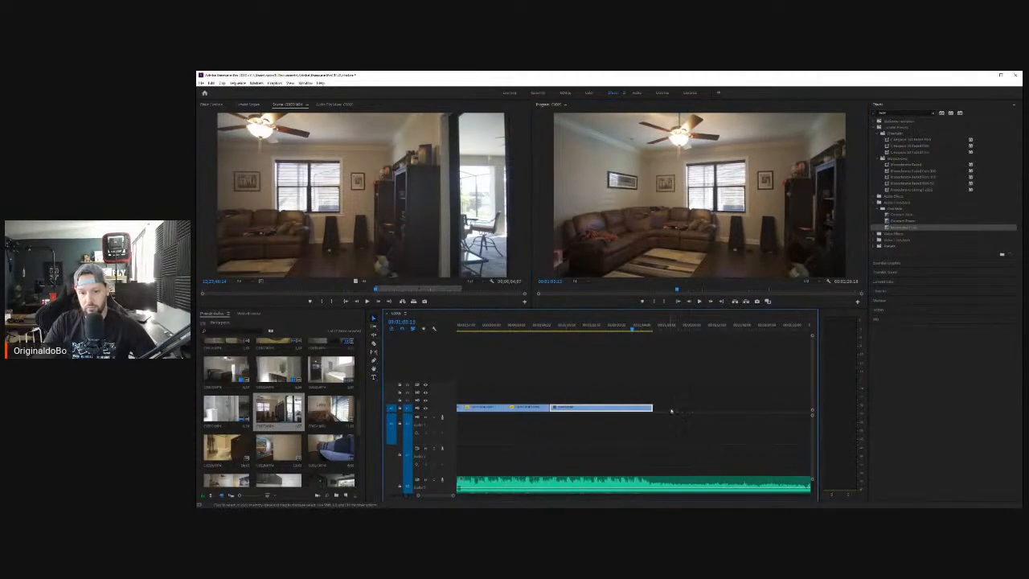
{"action": "left_click_drag", "start_coordinate": [652, 406], "coordinate": [641, 407]}
Step: Mark the usable section of the second brown sofa living room clip and add its video after the first living room clip
{"action": "double_click", "coordinate": [331, 409]}
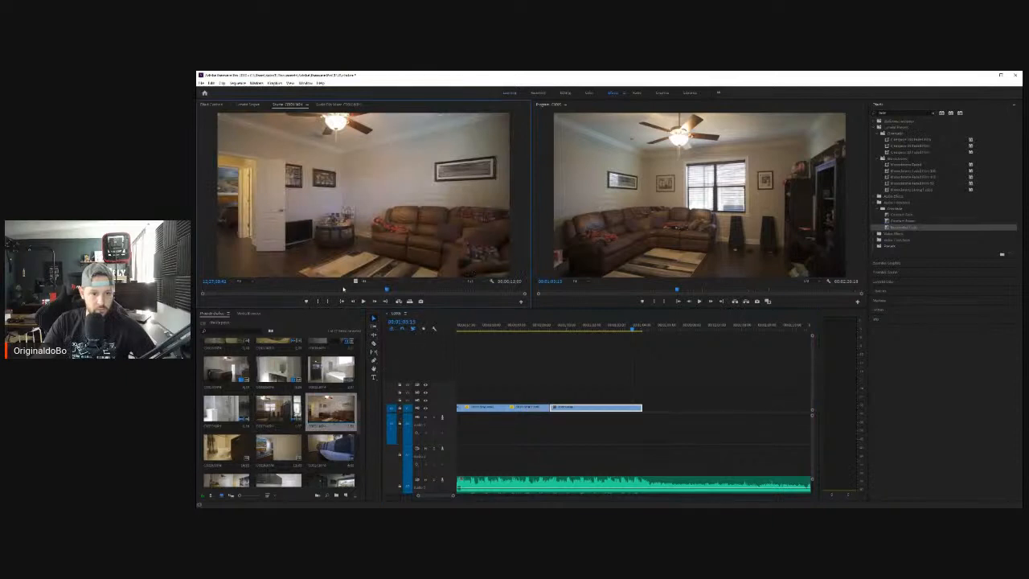
{"action": "left_click_drag", "start_coordinate": [391, 291], "coordinate": [454, 296]}
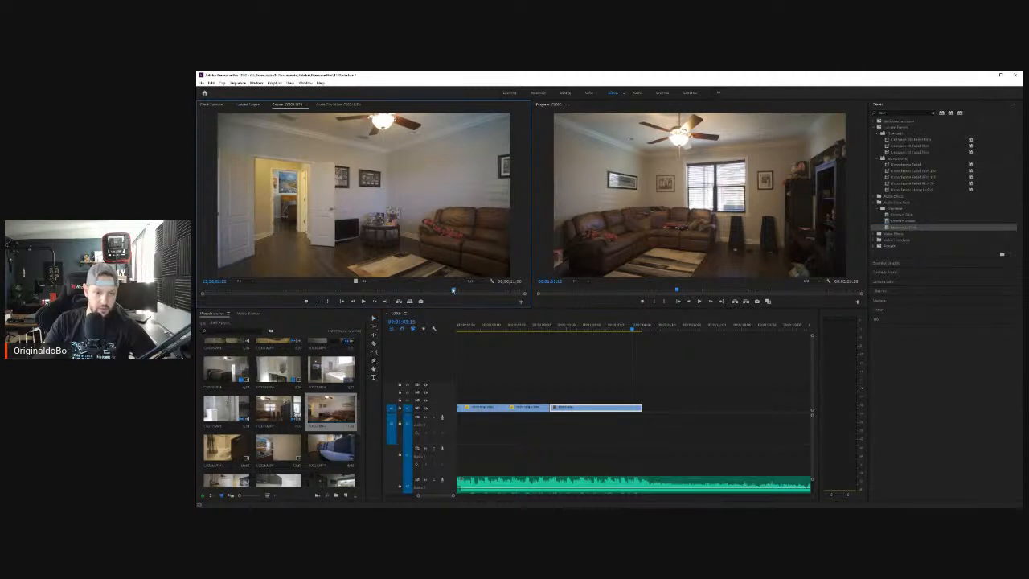
{"action": "left_click_drag", "start_coordinate": [453, 291], "coordinate": [366, 296]}
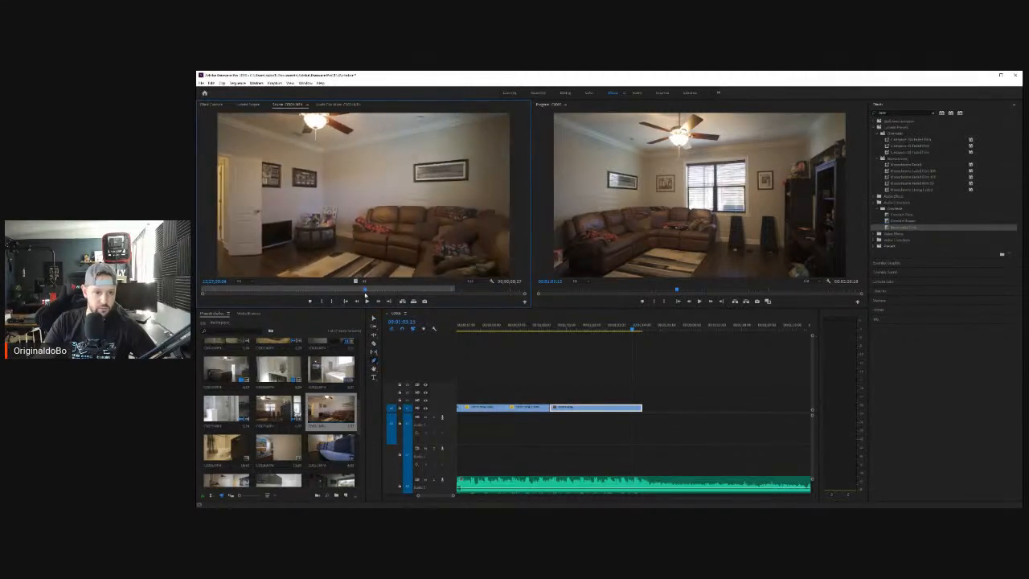
{"action": "key", "text": "i"}
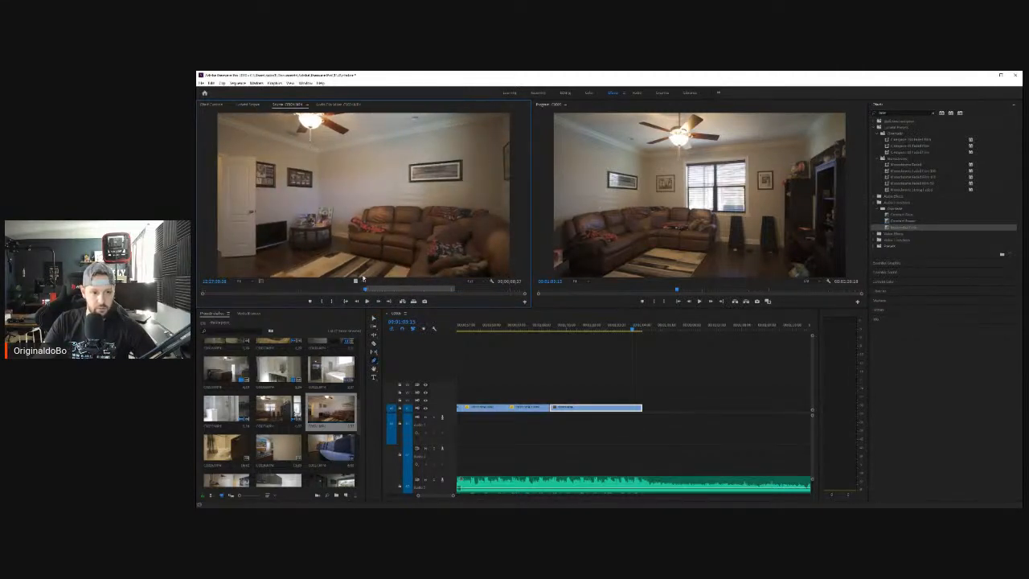
{"action": "left_click_drag", "start_coordinate": [355, 281], "coordinate": [647, 410]}
Step: Play across the cut between the two living room clips and slow down the first one by changing its clip speed
{"action": "left_click", "coordinate": [700, 301]}
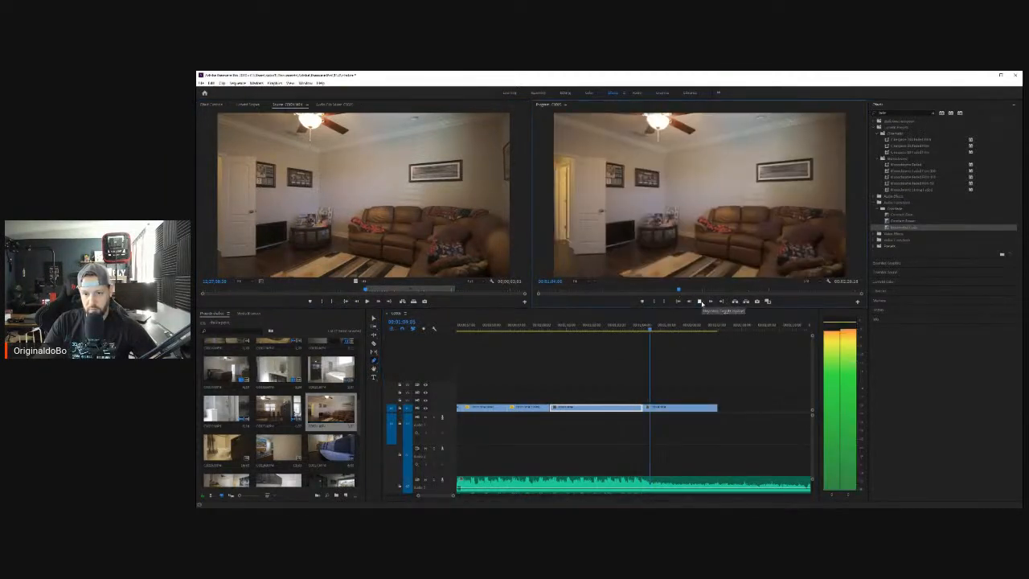
{"action": "left_click", "coordinate": [700, 302]}
{"action": "left_click", "coordinate": [592, 326]}
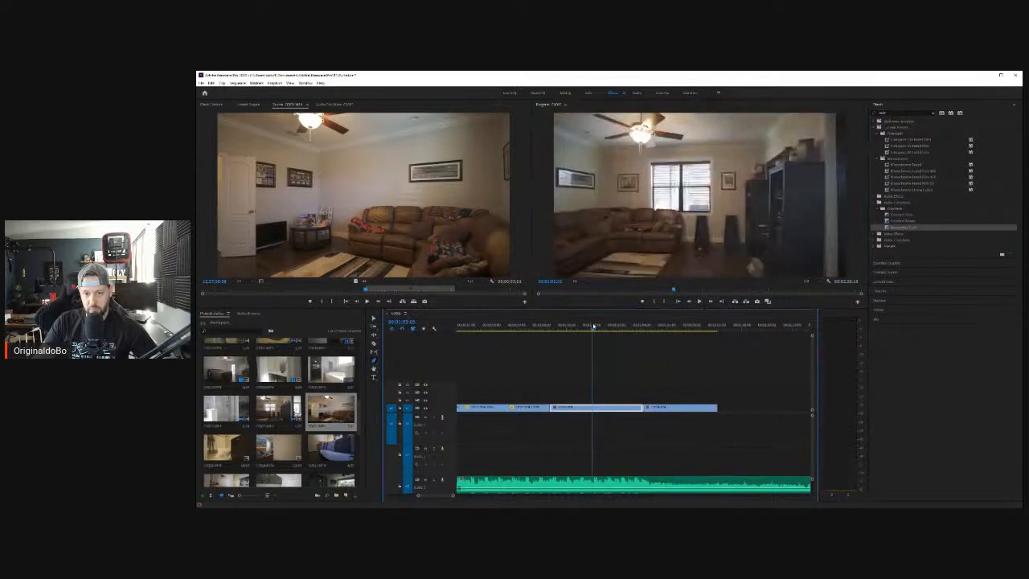
{"action": "right_click", "coordinate": [589, 408]}
{"action": "left_click", "coordinate": [611, 293]}
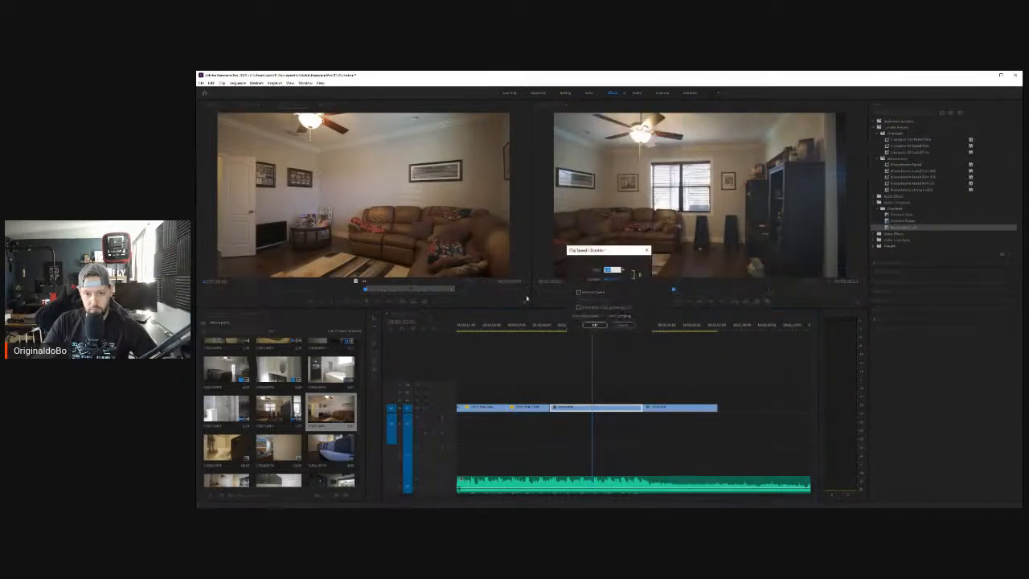
{"action": "left_click", "coordinate": [595, 325]}
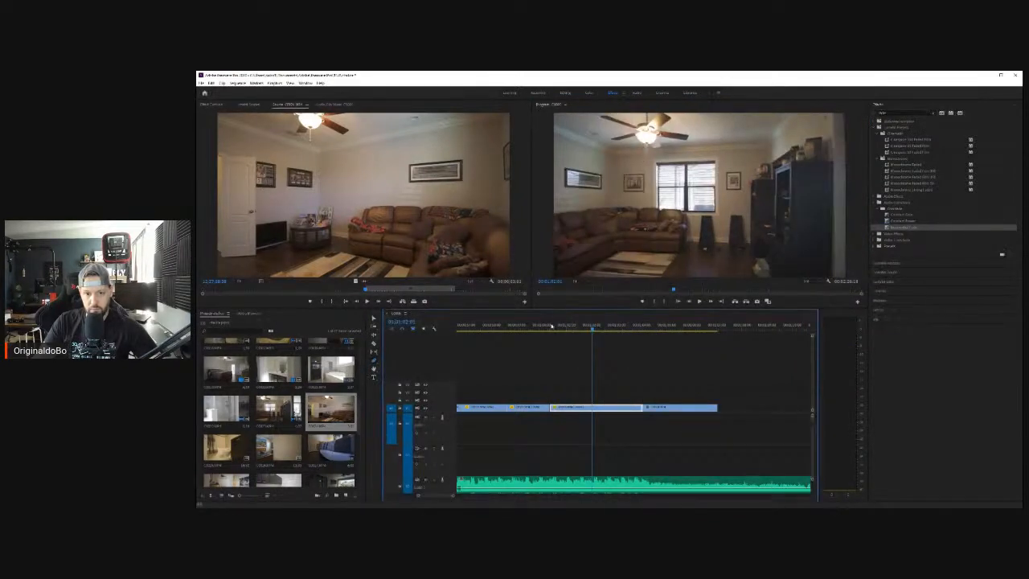
Step: Play through both living room clips and trim the end of the second one shorter
{"action": "left_click", "coordinate": [538, 326]}
{"action": "left_click", "coordinate": [699, 301]}
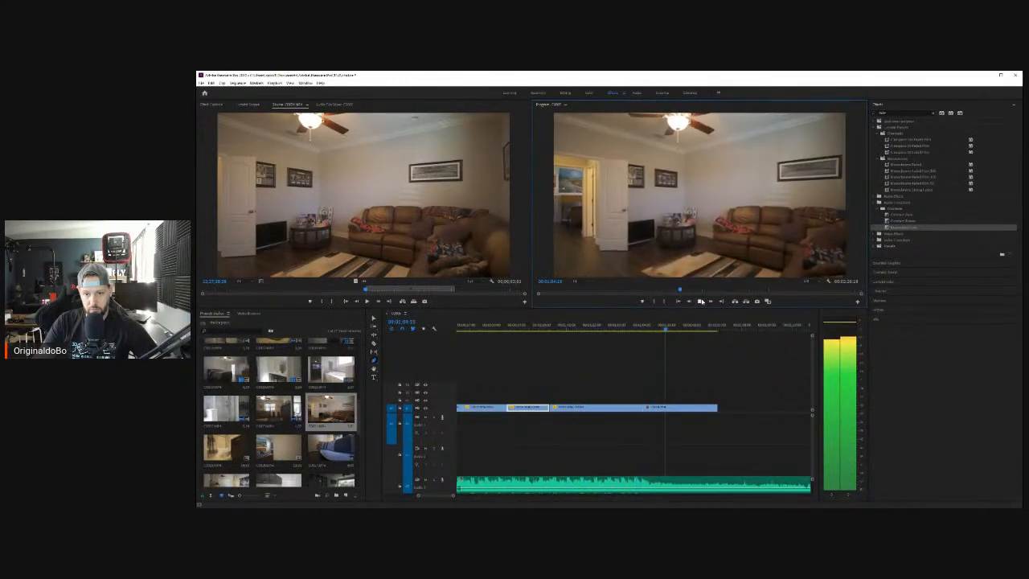
{"action": "left_click", "coordinate": [701, 301]}
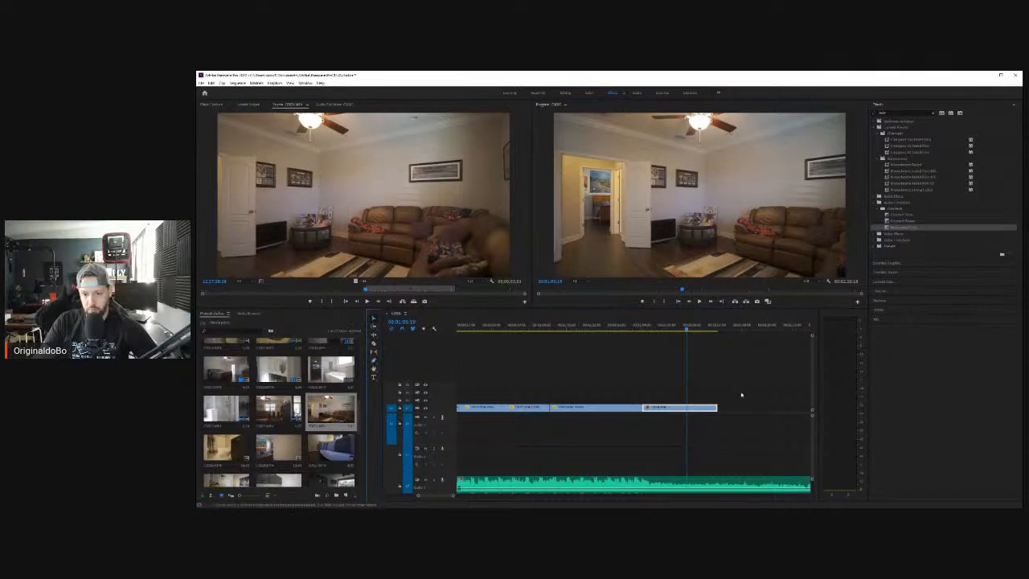
{"action": "left_click_drag", "start_coordinate": [716, 407], "coordinate": [689, 408]}
Step: Slow down the second living room clip by changing its clip speed, and trim its lengthened end back
{"action": "right_click", "coordinate": [689, 407]}
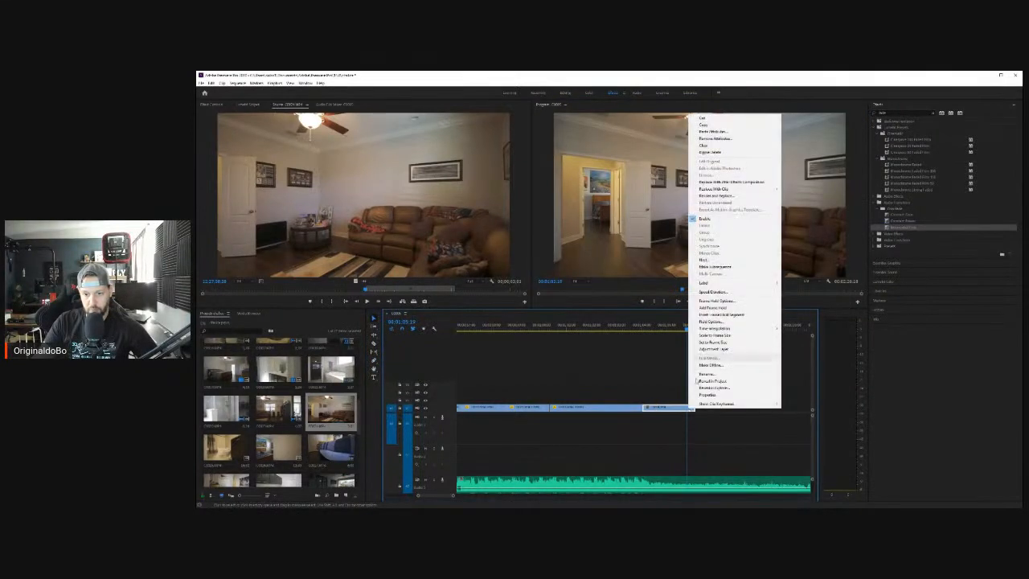
{"action": "left_click", "coordinate": [708, 292]}
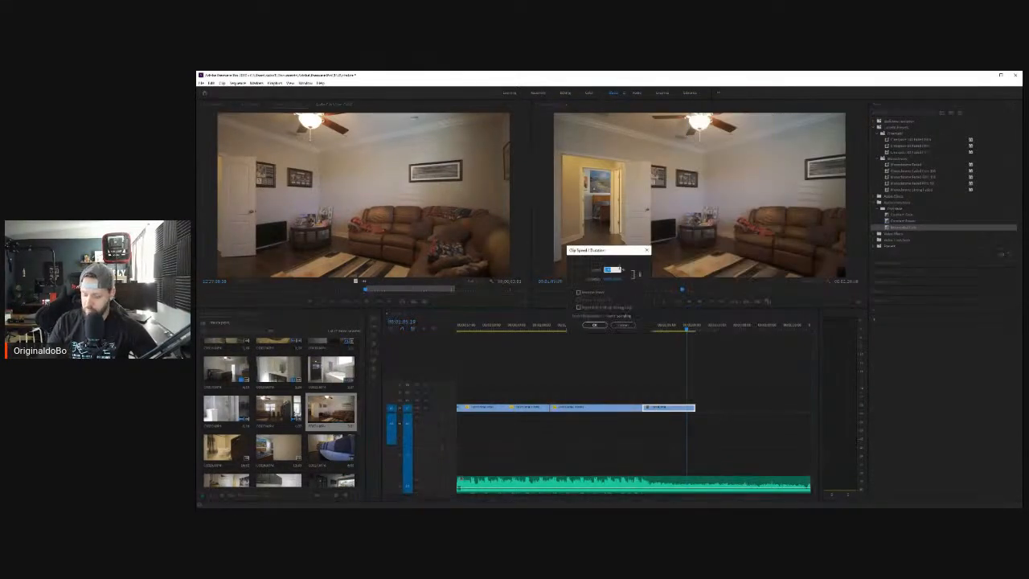
{"action": "key", "text": "Return"}
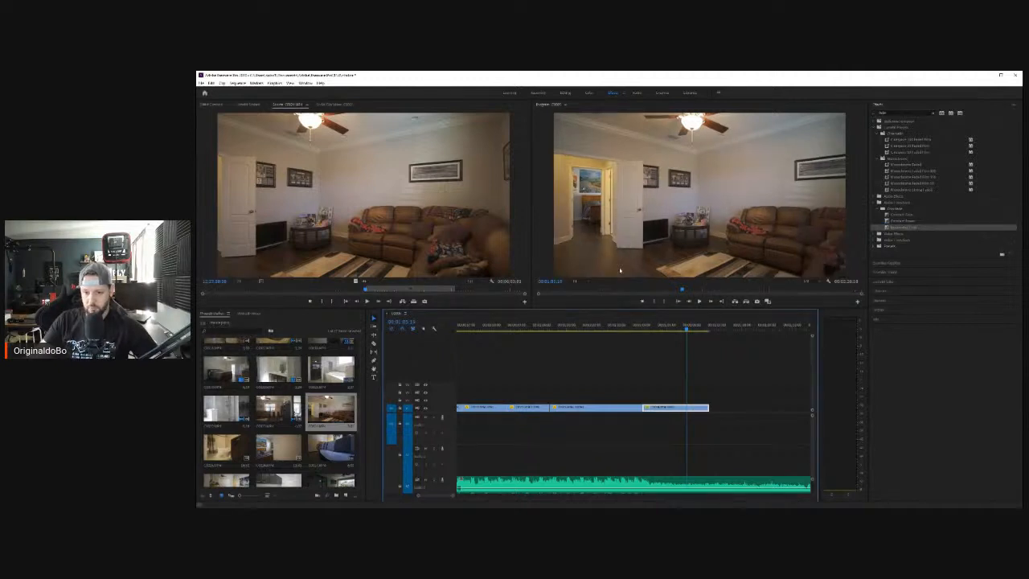
{"action": "left_click_drag", "start_coordinate": [708, 408], "coordinate": [688, 408]}
Step: Play the sequence from late in the first living room clip past the end of the second to check the cut
{"action": "left_click", "coordinate": [624, 324]}
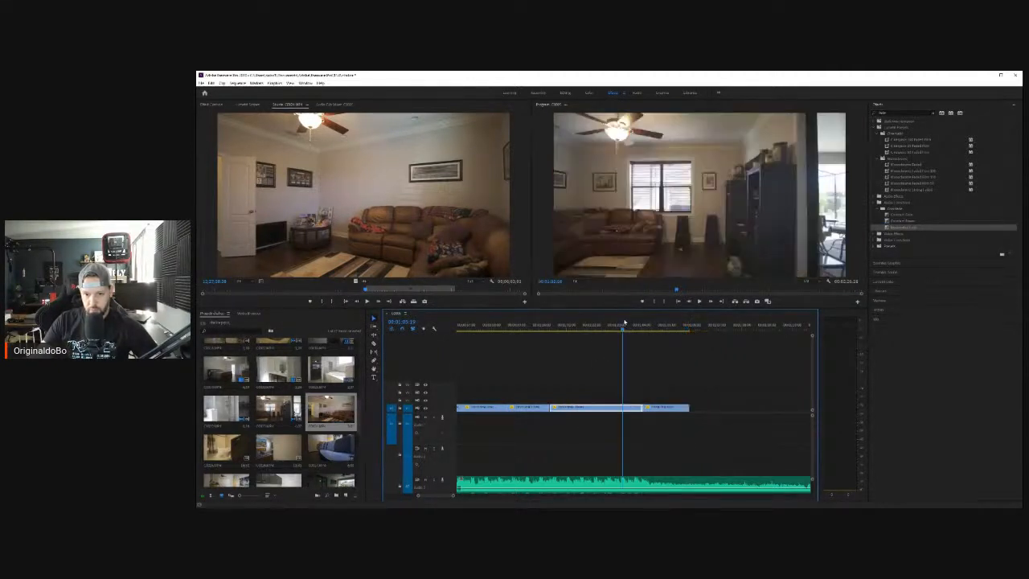
{"action": "left_click", "coordinate": [699, 300]}
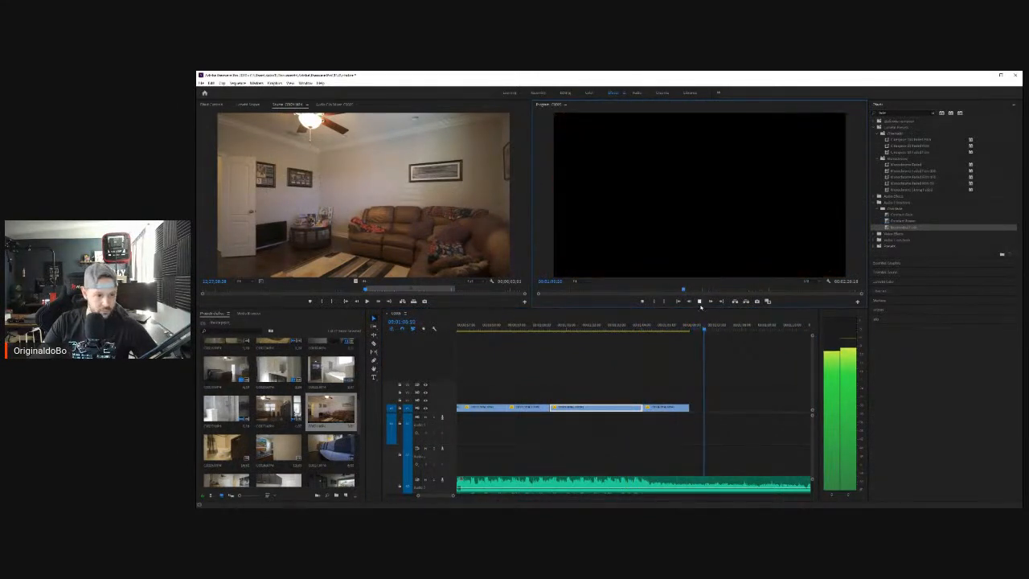
{"action": "left_click", "coordinate": [698, 301]}
Step: Mark the usable section of the bathroom clip with the plaid shower curtain and add its video after the second living room clip
{"action": "double_click", "coordinate": [226, 450]}
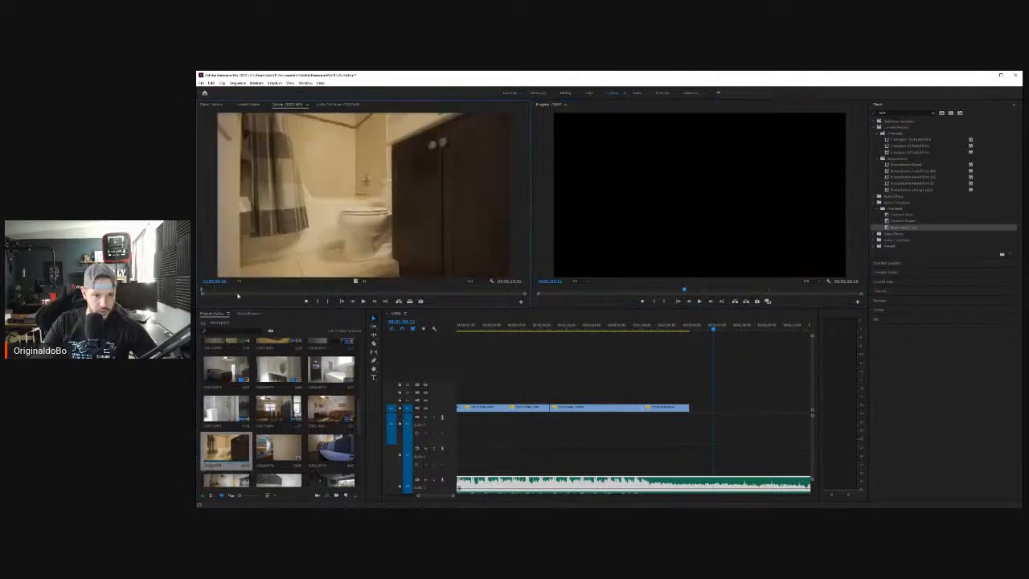
{"action": "left_click_drag", "start_coordinate": [238, 296], "coordinate": [350, 295]}
{"action": "left_click_drag", "start_coordinate": [252, 296], "coordinate": [293, 295]}
{"action": "key", "text": "i"}
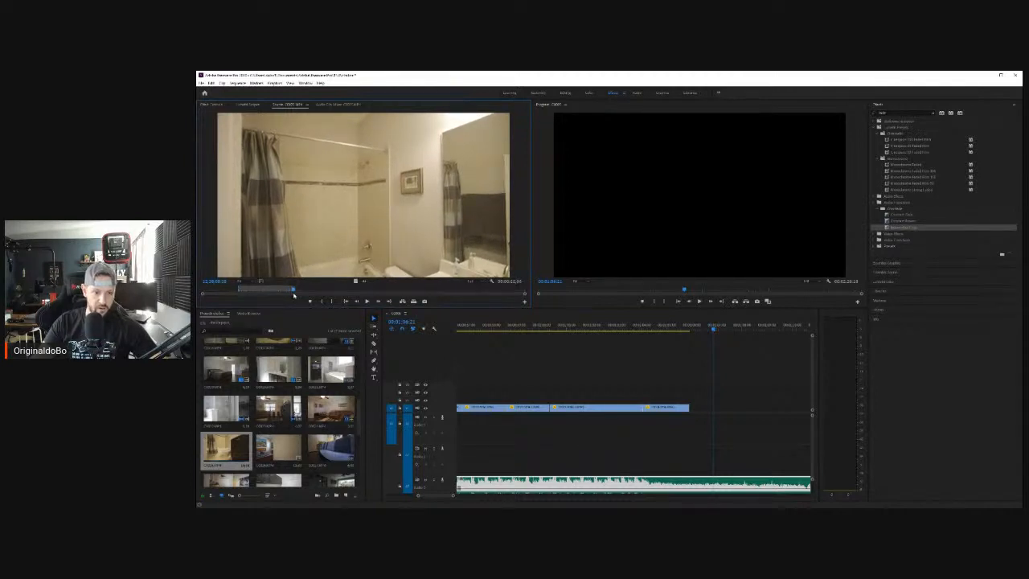
{"action": "left_click", "coordinate": [363, 281]}
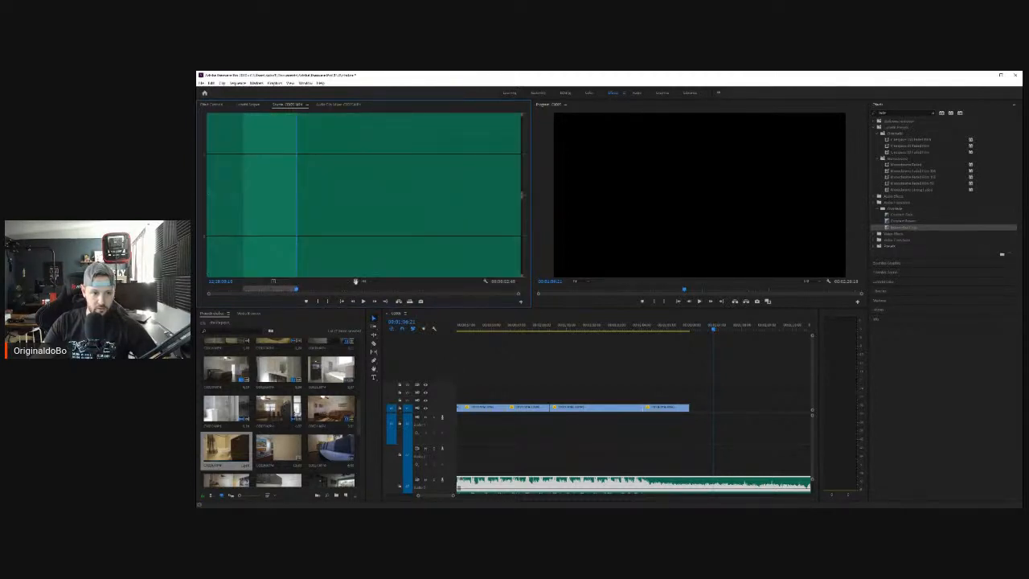
{"action": "left_click_drag", "start_coordinate": [355, 282], "coordinate": [705, 418]}
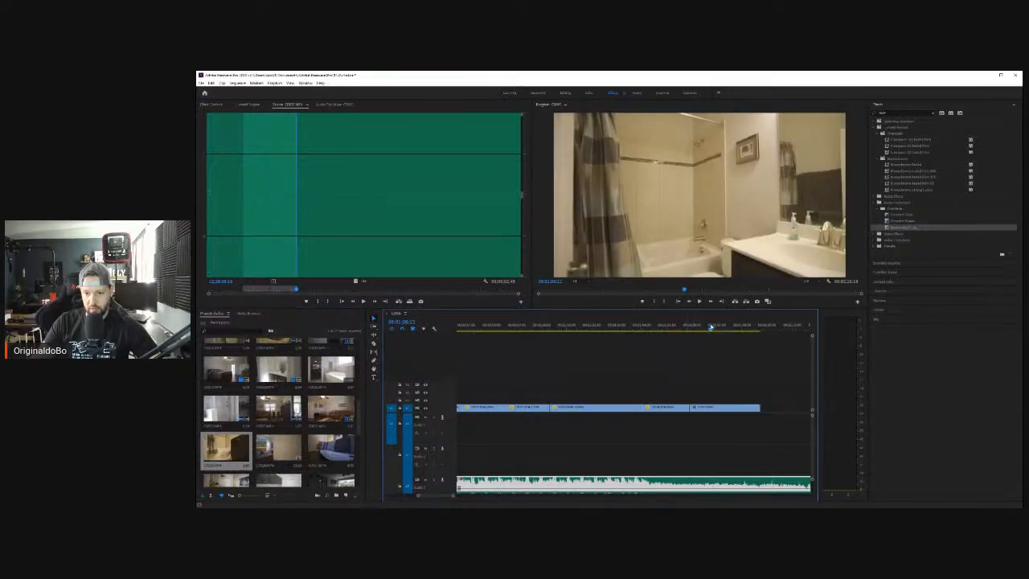
Step: Slow down the shower curtain bathroom clip by changing its clip speed, and trim its end slightly
{"action": "left_click", "coordinate": [720, 407]}
{"action": "right_click", "coordinate": [719, 408]}
{"action": "left_click", "coordinate": [744, 299]}
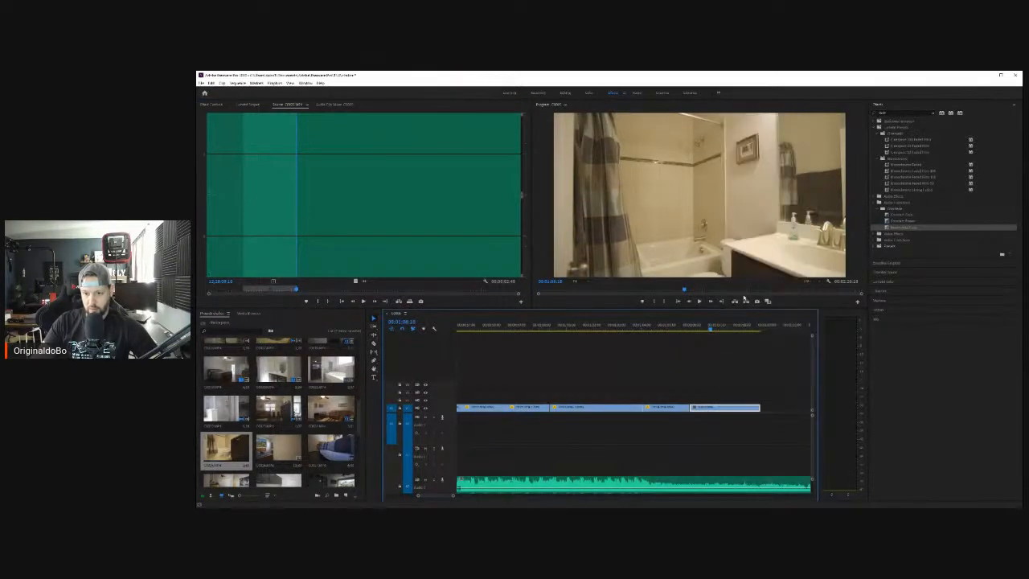
{"action": "key", "text": "Return"}
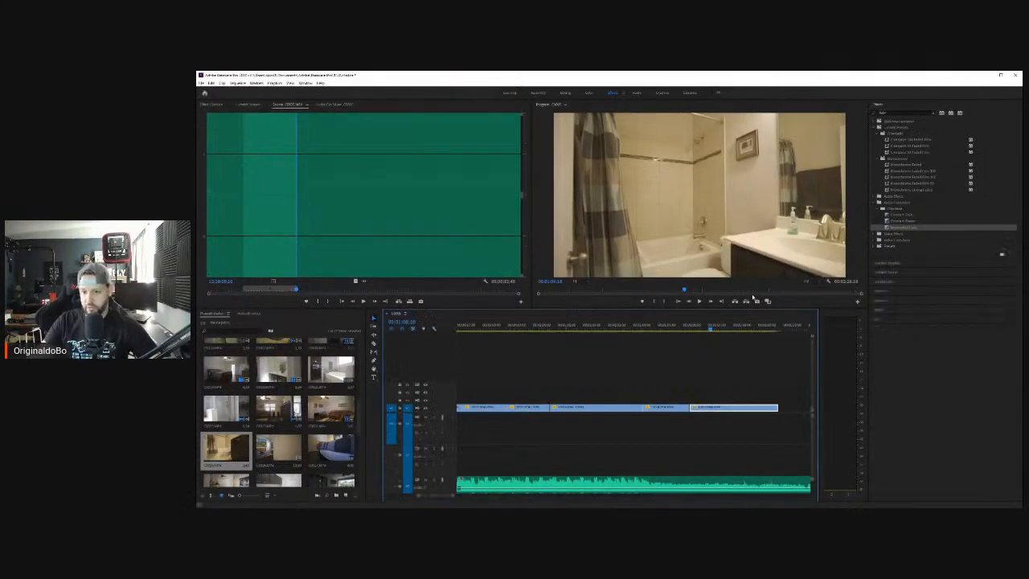
{"action": "left_click_drag", "start_coordinate": [776, 407], "coordinate": [767, 408]}
Step: Play from the second living room clip into the bathroom clip and trim the bathroom clip's end to the playhead
{"action": "left_click", "coordinate": [650, 330]}
{"action": "left_click", "coordinate": [700, 302]}
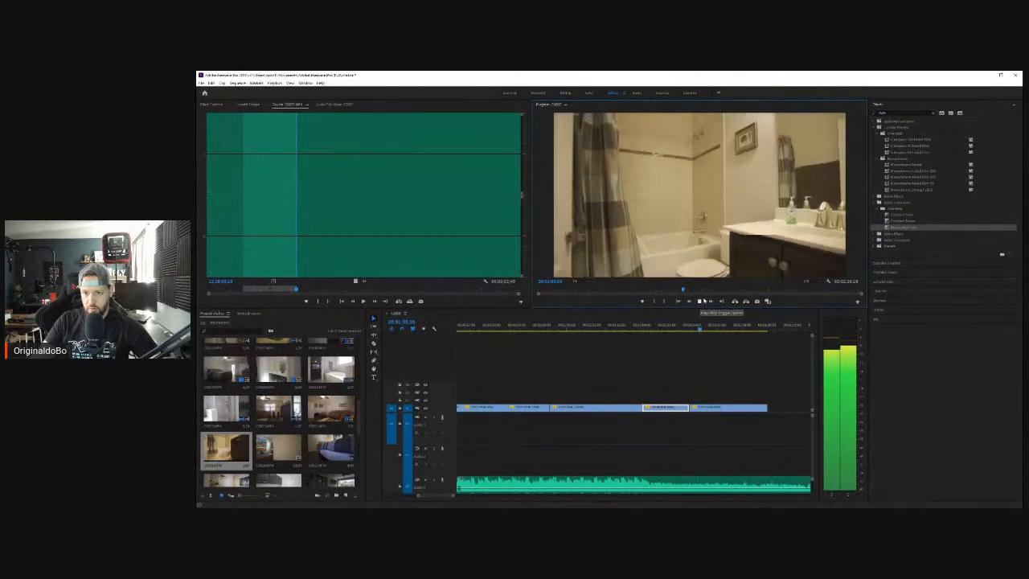
{"action": "key", "text": "space"}
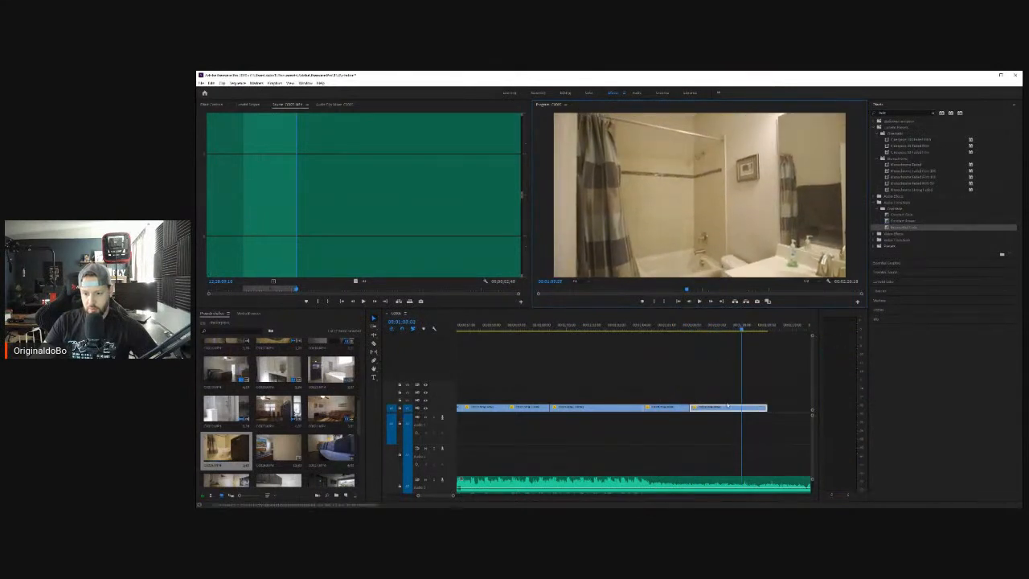
{"action": "left_click_drag", "start_coordinate": [766, 407], "coordinate": [741, 408]}
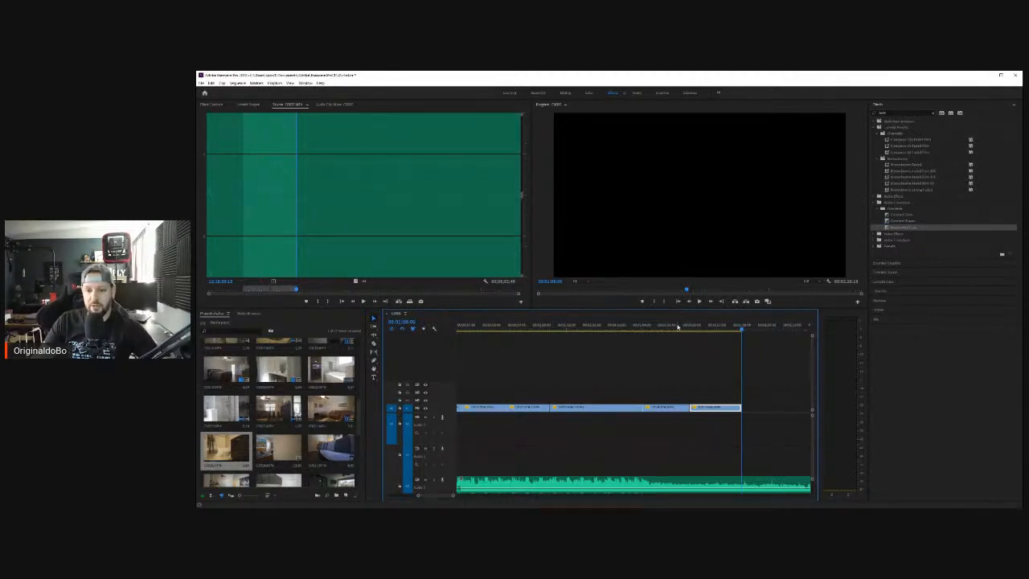
Step: Scrub from the second living room clip through the bathroom clip to review the transition
{"action": "left_click", "coordinate": [681, 324]}
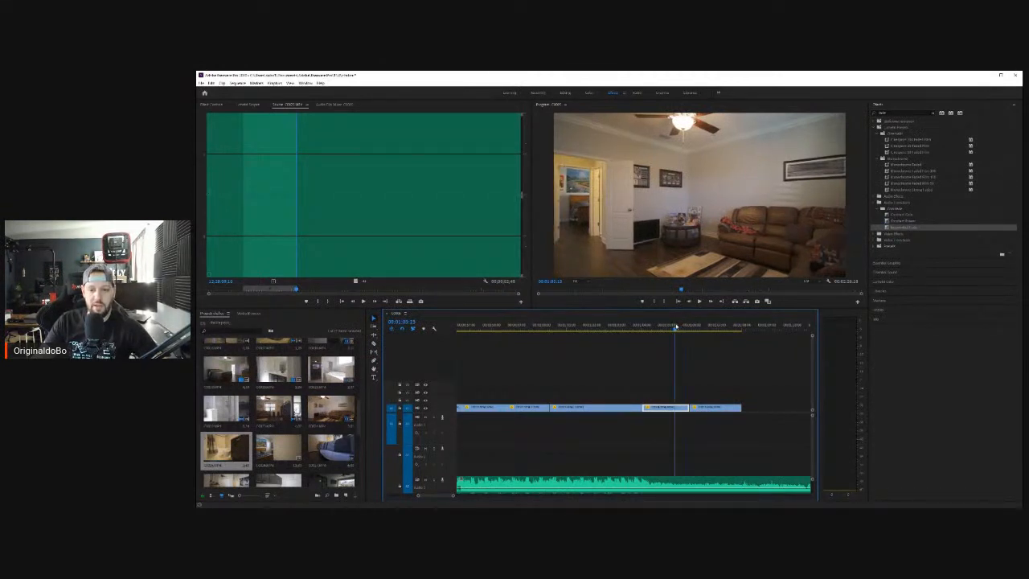
{"action": "left_click_drag", "start_coordinate": [681, 324], "coordinate": [729, 363]}
{"action": "scroll", "coordinate": [697, 392], "scroll_direction": "down", "scroll_amount": 2}
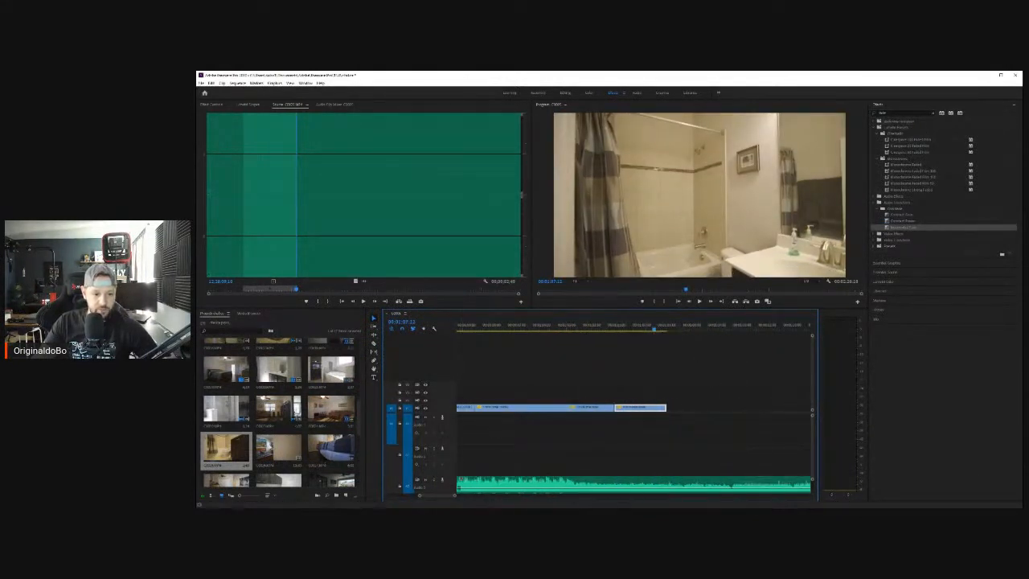
Step: Mark the usable section of the bedroom clip with the baseball stadium picture and add its video after the bathroom clip
{"action": "left_click", "coordinate": [278, 449]}
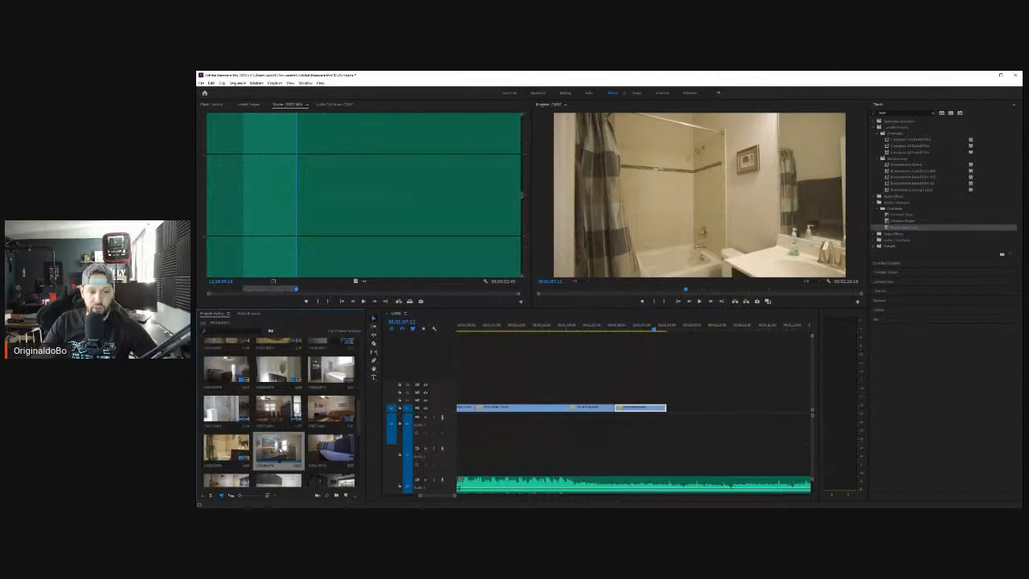
{"action": "double_click", "coordinate": [271, 435]}
{"action": "left_click_drag", "start_coordinate": [364, 287], "coordinate": [447, 292]}
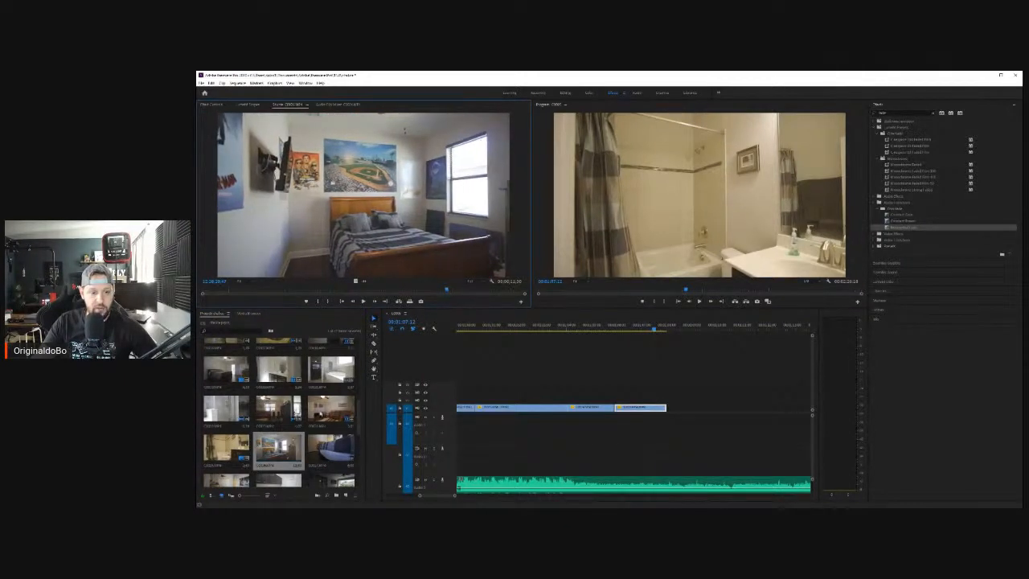
{"action": "left_click", "coordinate": [273, 454]}
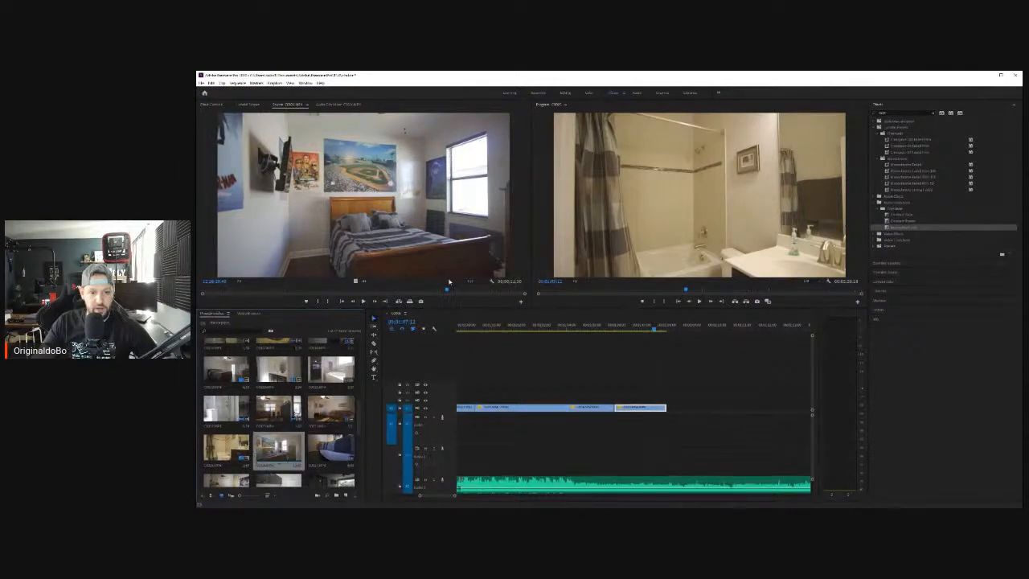
{"action": "left_click_drag", "start_coordinate": [448, 288], "coordinate": [415, 289]}
{"action": "key", "text": "i"}
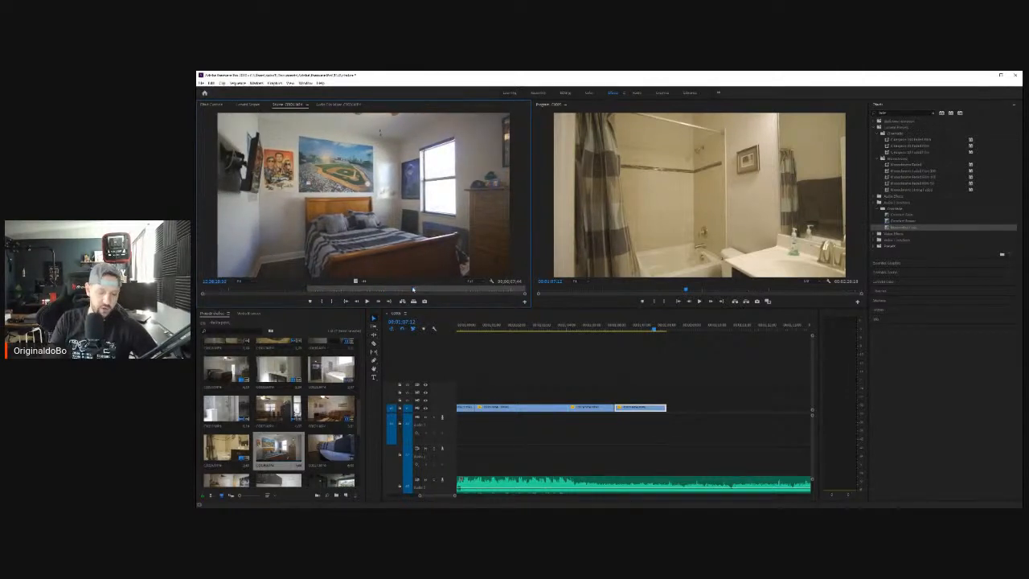
{"action": "key", "text": "o"}
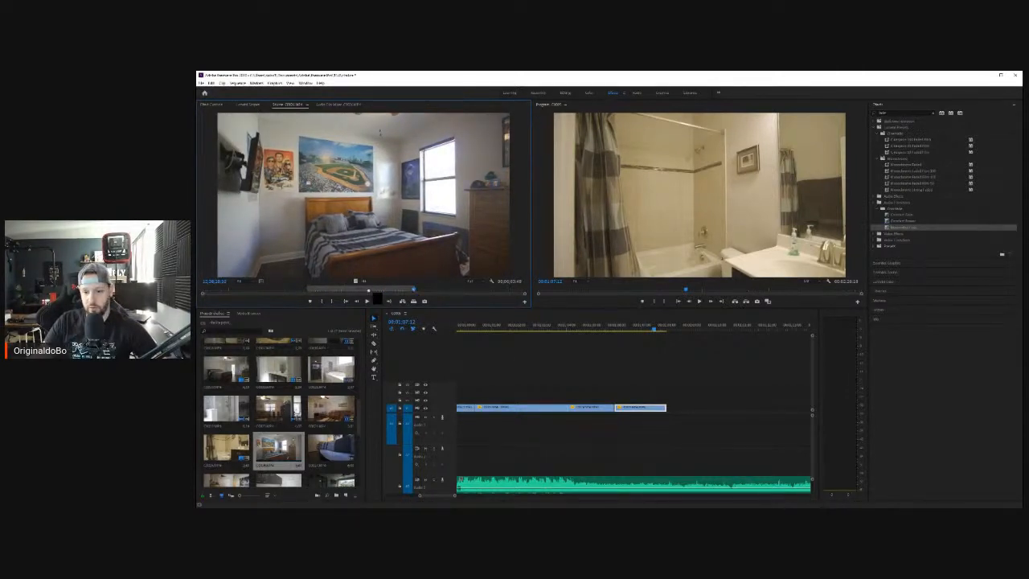
{"action": "left_click_drag", "start_coordinate": [356, 282], "coordinate": [676, 417]}
Step: Play the added bedroom clip in the sequence and trim its end to the playhead
{"action": "key", "text": "minus"}
{"action": "key", "text": "minus"}
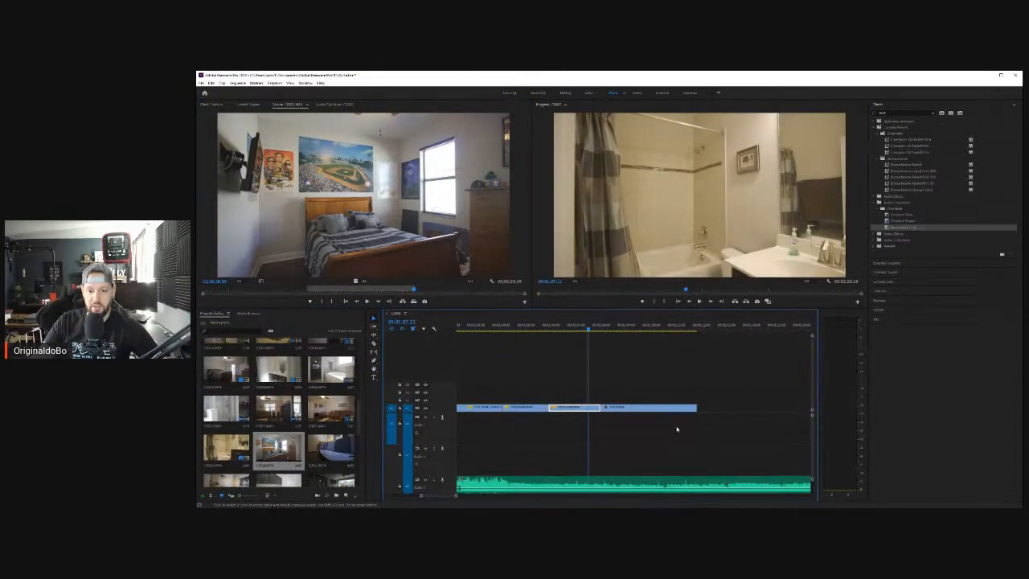
{"action": "left_click", "coordinate": [699, 302]}
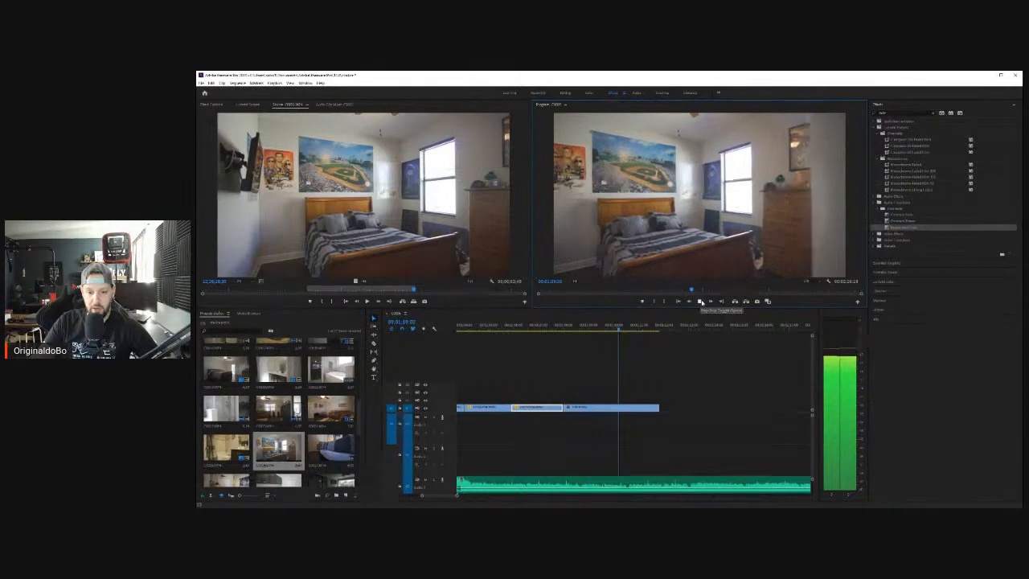
{"action": "left_click", "coordinate": [700, 301]}
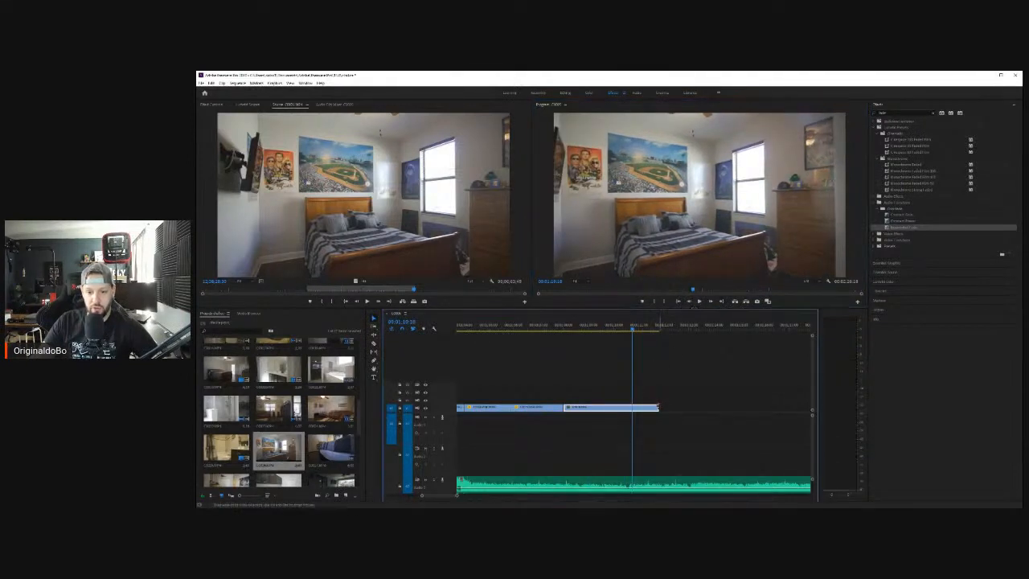
{"action": "left_click_drag", "start_coordinate": [657, 408], "coordinate": [634, 408]}
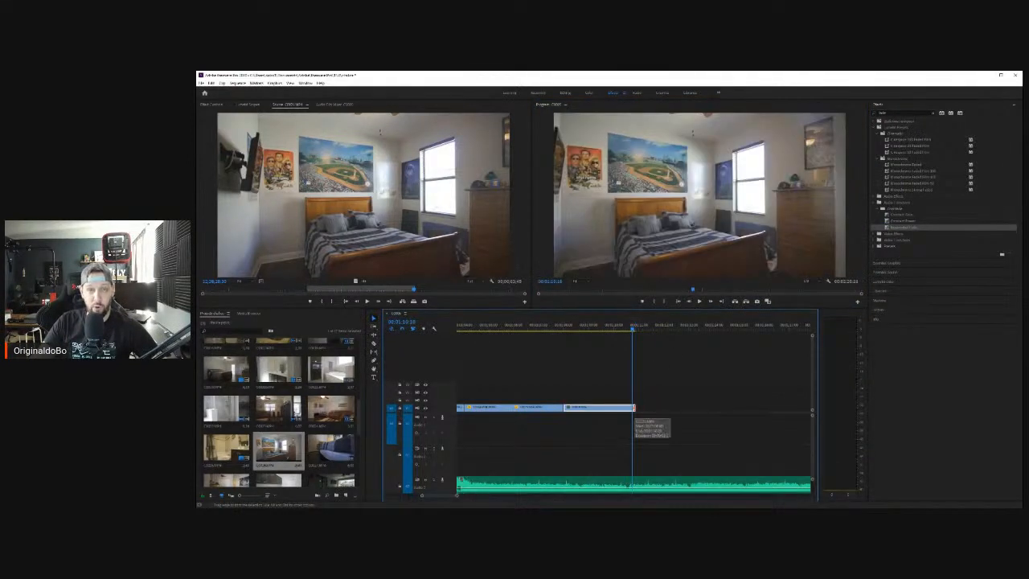
Step: Undo the last edits to the baseball-picture bedroom clip, trim its end slightly shorter and scrub up to the new end
{"action": "key", "text": "ctrl+z"}
{"action": "key", "text": "ctrl+z"}
{"action": "key", "text": "ctrl+z"}
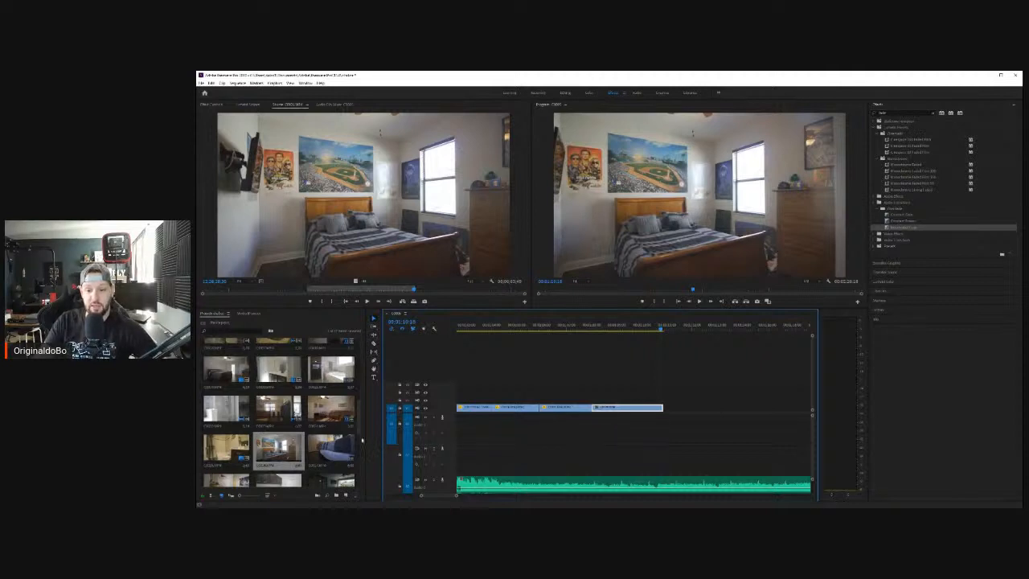
{"action": "left_click_drag", "start_coordinate": [661, 408], "coordinate": [659, 408]}
{"action": "left_click", "coordinate": [576, 326]}
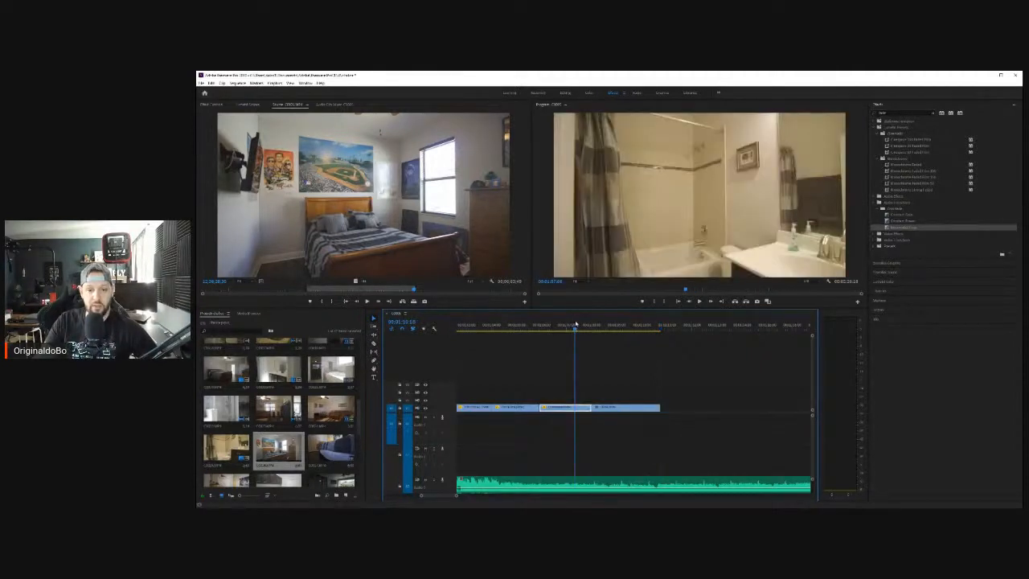
{"action": "left_click_drag", "start_coordinate": [576, 324], "coordinate": [658, 347]}
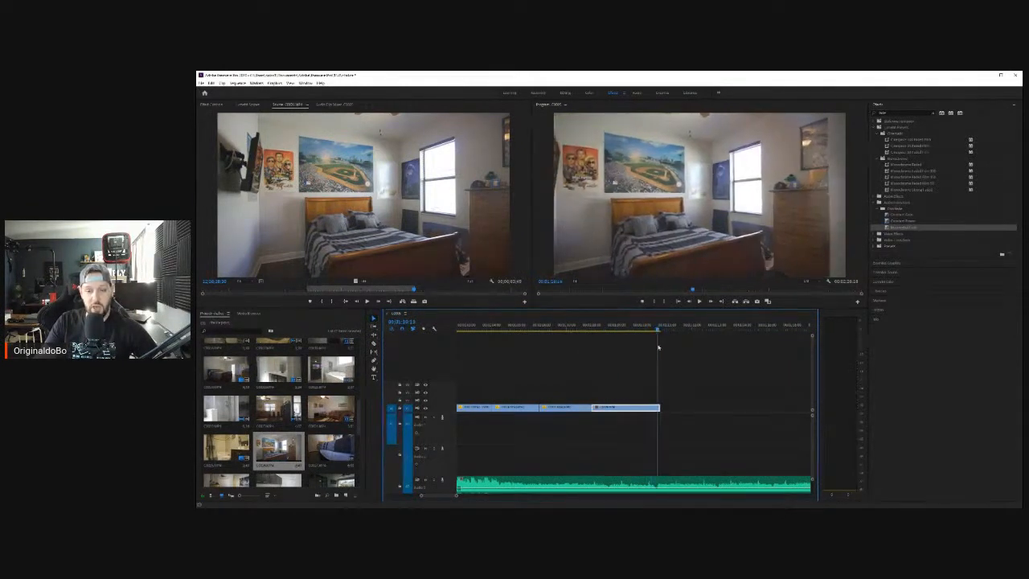
Step: Mark the usable section of the bedroom clip with the wall-mounted TV, add its video after the first bedroom clip and play it
{"action": "double_click", "coordinate": [331, 448]}
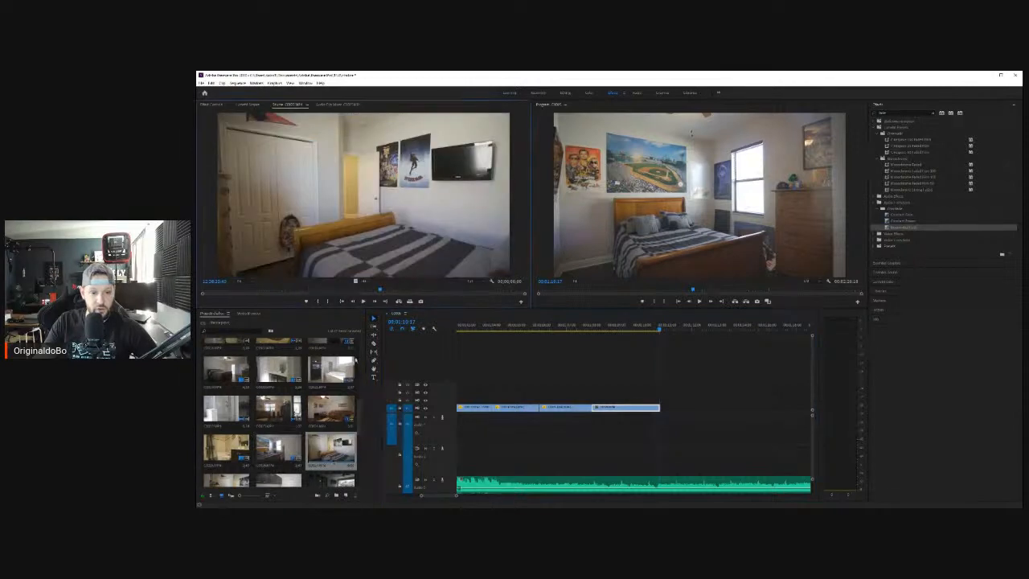
{"action": "left_click_drag", "start_coordinate": [305, 289], "coordinate": [663, 404]}
{"action": "key", "text": "i"}
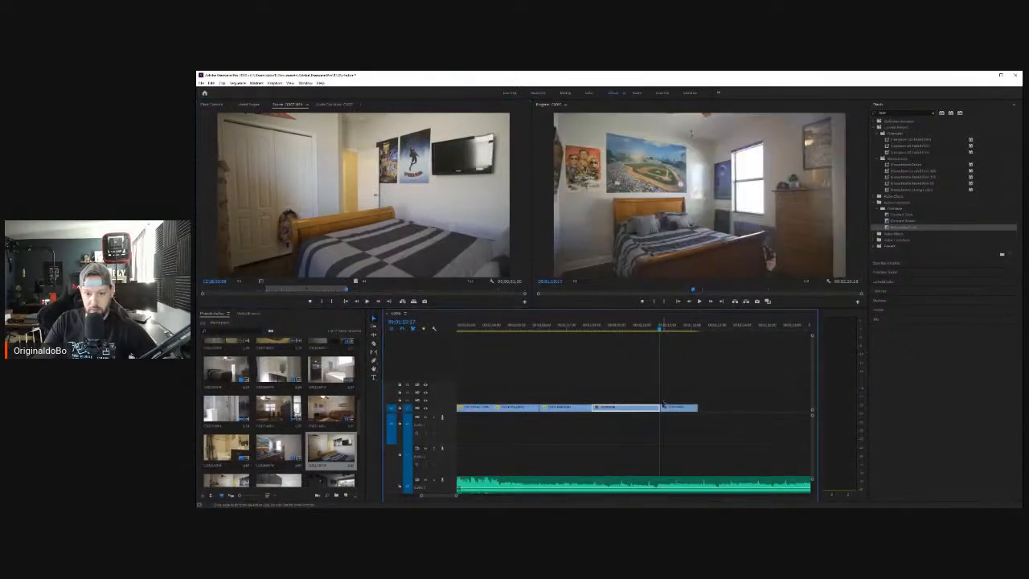
{"action": "left_click", "coordinate": [567, 326]}
{"action": "left_click", "coordinate": [698, 301]}
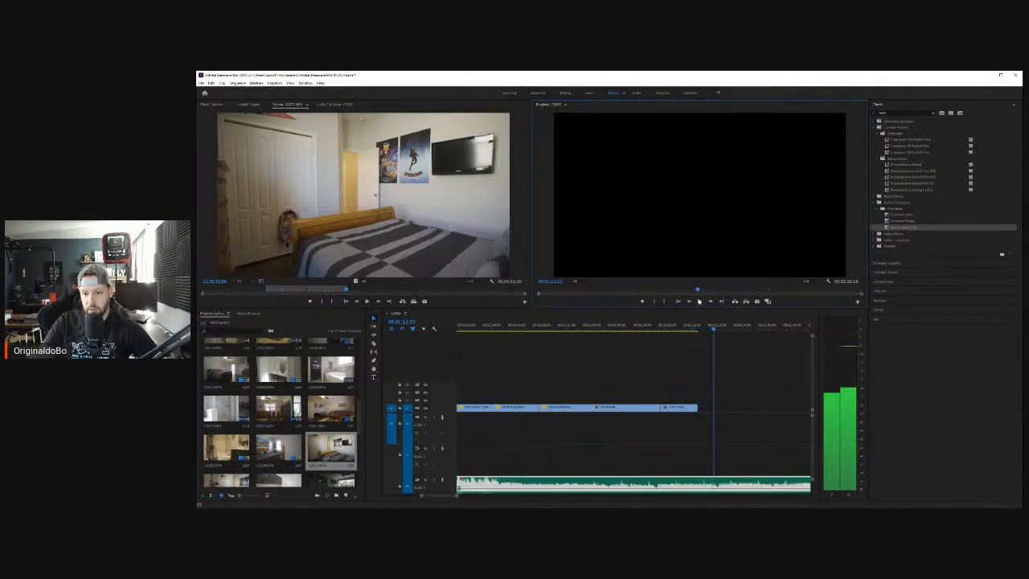
Step: Slow the bedroom clip with the wall-mounted TV to 70% speed and play the sequence through it
{"action": "right_click", "coordinate": [687, 408]}
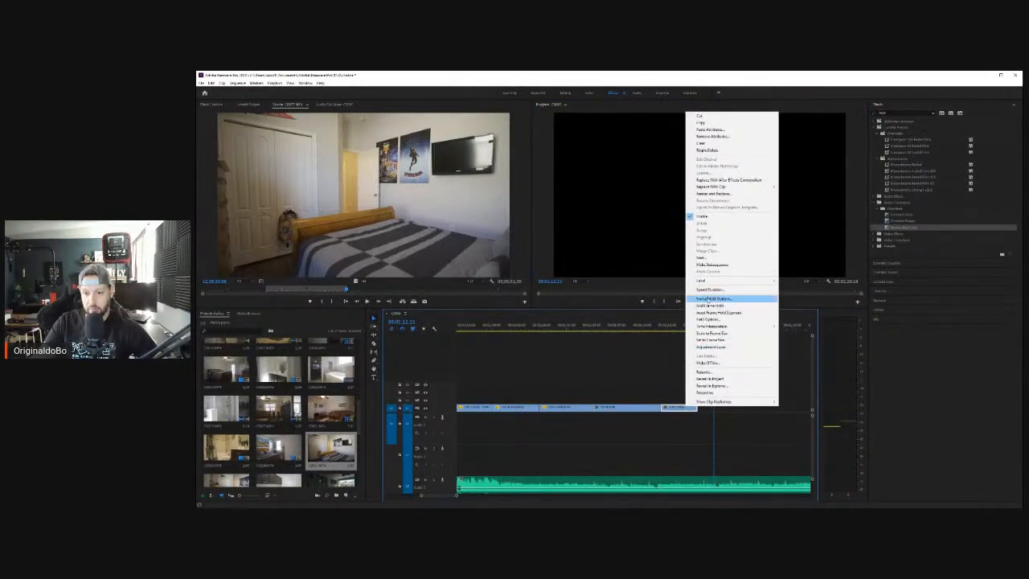
{"action": "left_click", "coordinate": [711, 289]}
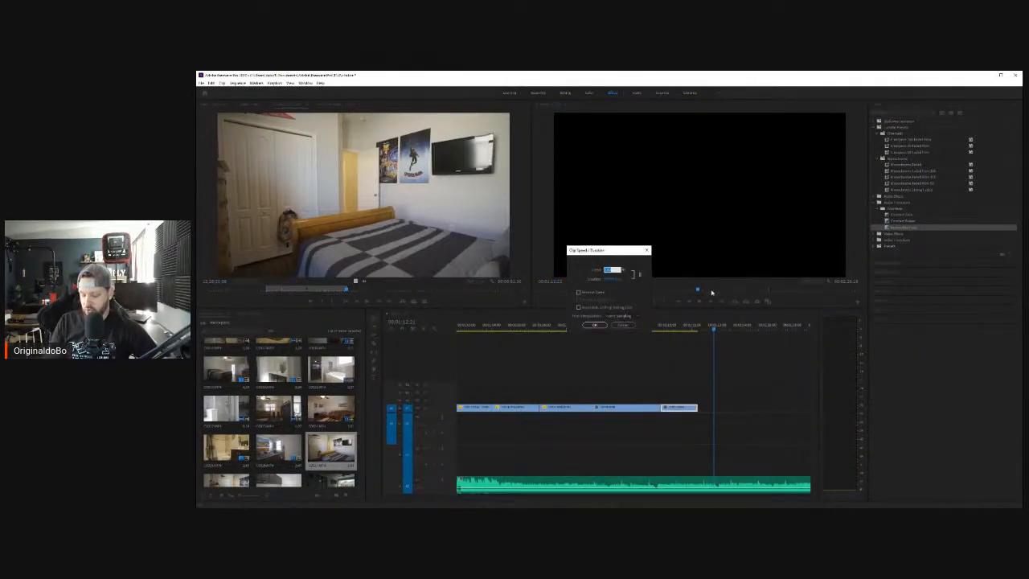
{"action": "type", "text": "70"}
{"action": "key", "text": "Return"}
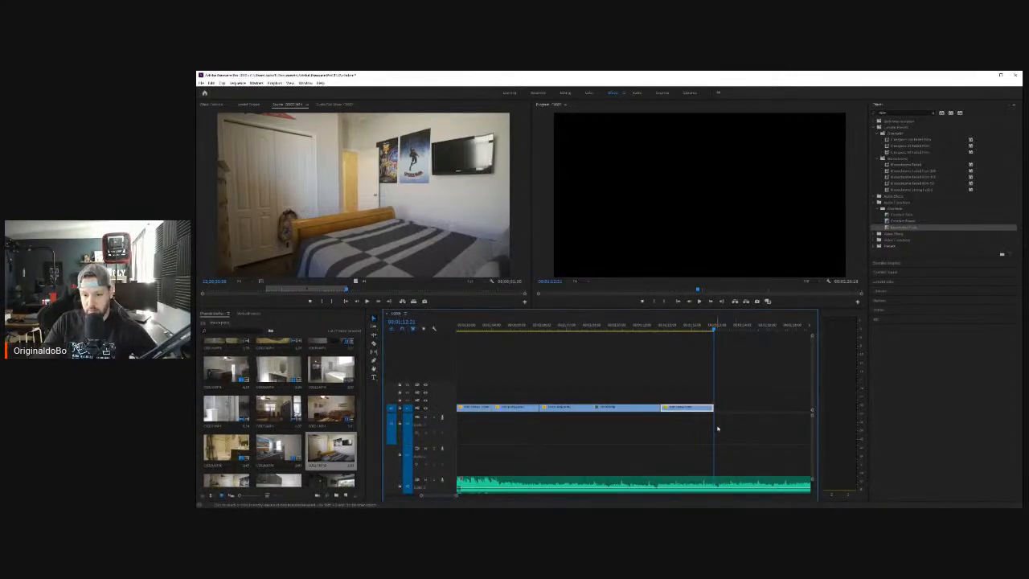
{"action": "left_click", "coordinate": [623, 330]}
{"action": "left_click", "coordinate": [699, 301]}
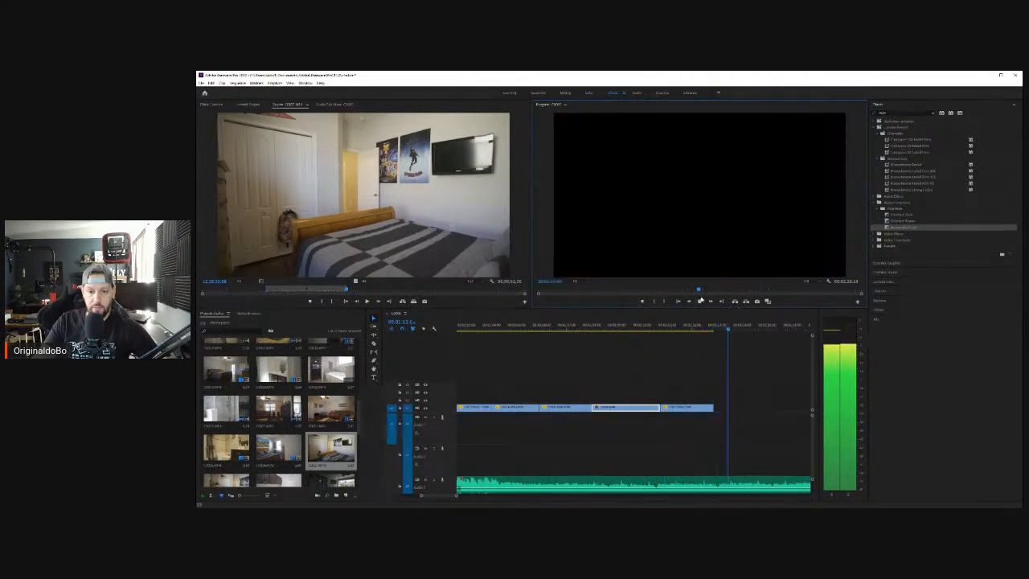
{"action": "left_click", "coordinate": [678, 366]}
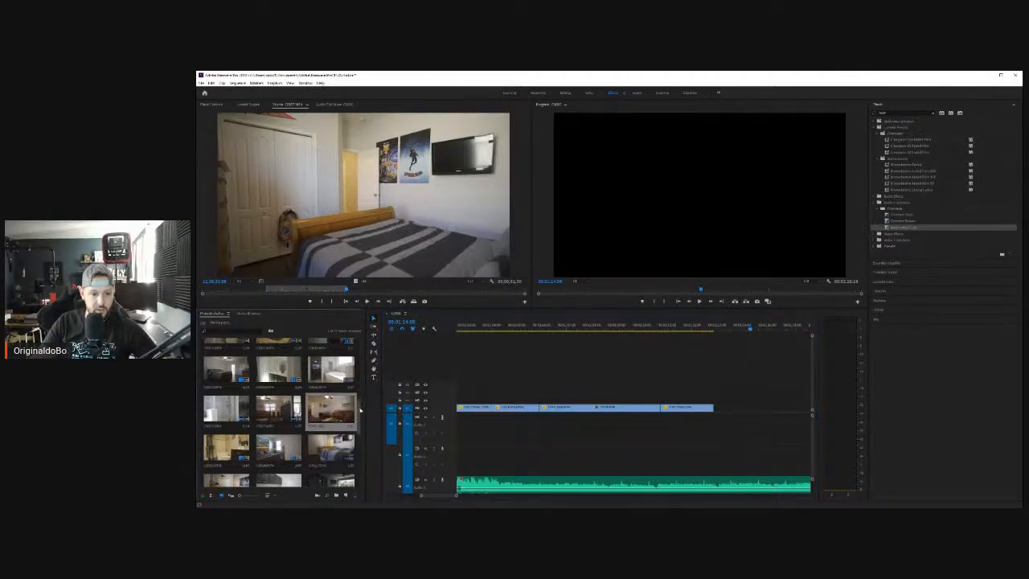
Step: Mark in and out points around the usable section of the covered patio clip and add its video after the second bedroom clip
{"action": "scroll", "coordinate": [356, 402], "scroll_direction": "up", "scroll_amount": 5}
{"action": "left_click_drag", "start_coordinate": [361, 336], "coordinate": [366, 428]}
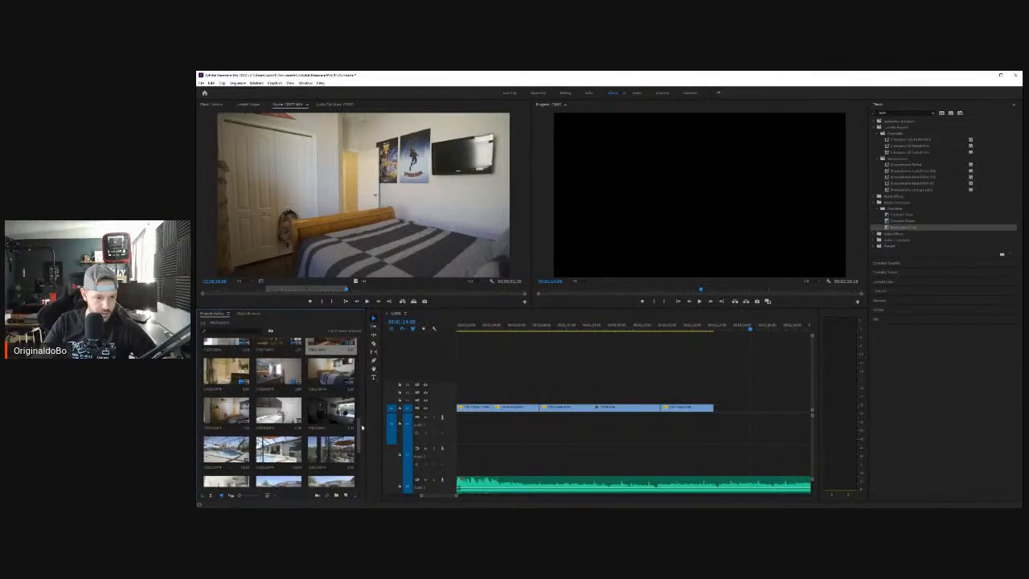
{"action": "double_click", "coordinate": [330, 411]}
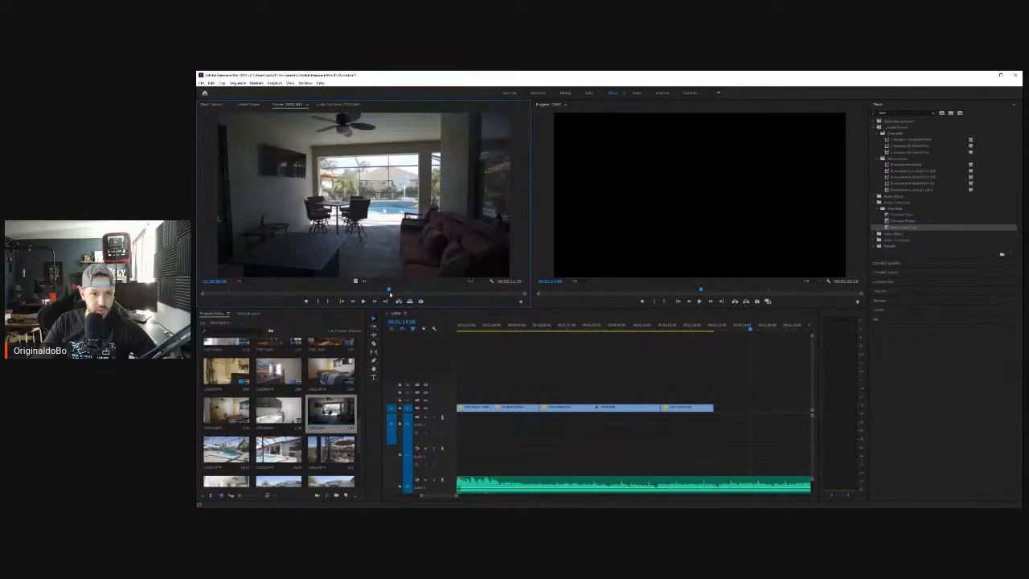
{"action": "left_click_drag", "start_coordinate": [395, 290], "coordinate": [256, 288]}
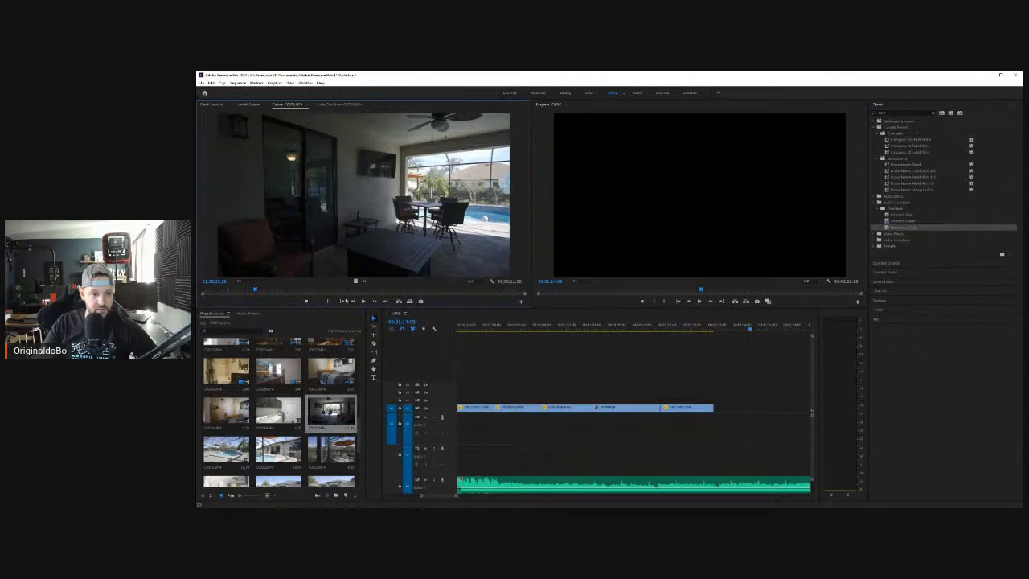
{"action": "mouse_move", "coordinate": [262, 289]}
{"action": "left_mouse_down"}
{"action": "mouse_move", "coordinate": [246, 283]}
{"action": "mouse_move", "coordinate": [259, 284]}
{"action": "left_mouse_up"}
{"action": "key", "text": "i"}
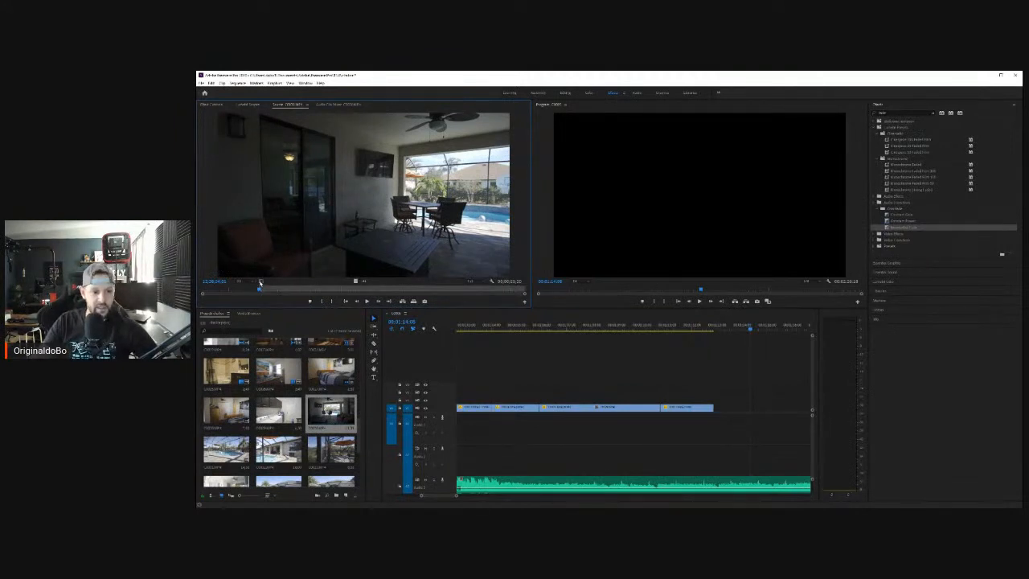
{"action": "left_click_drag", "start_coordinate": [260, 288], "coordinate": [446, 299]}
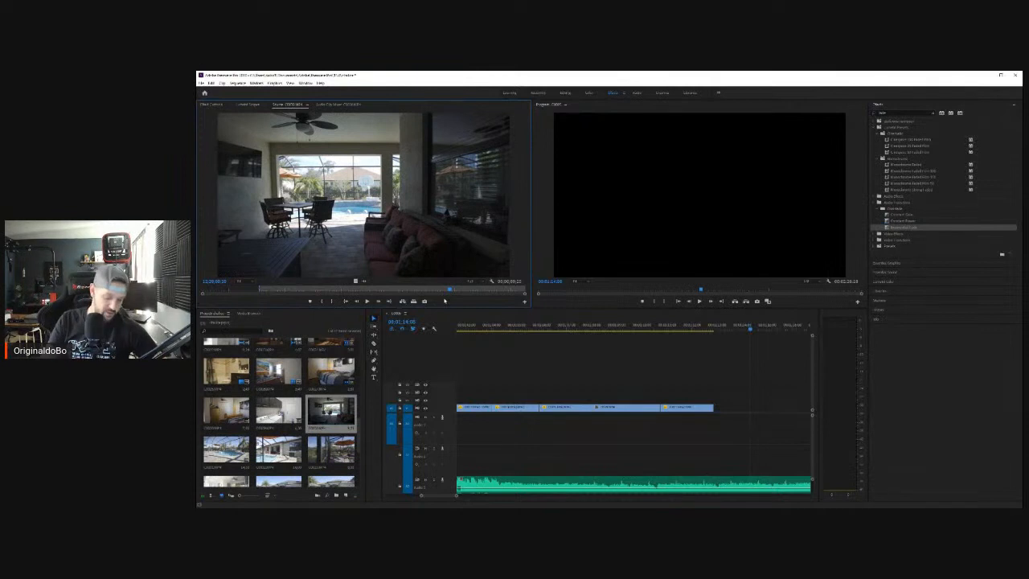
{"action": "key", "text": "o"}
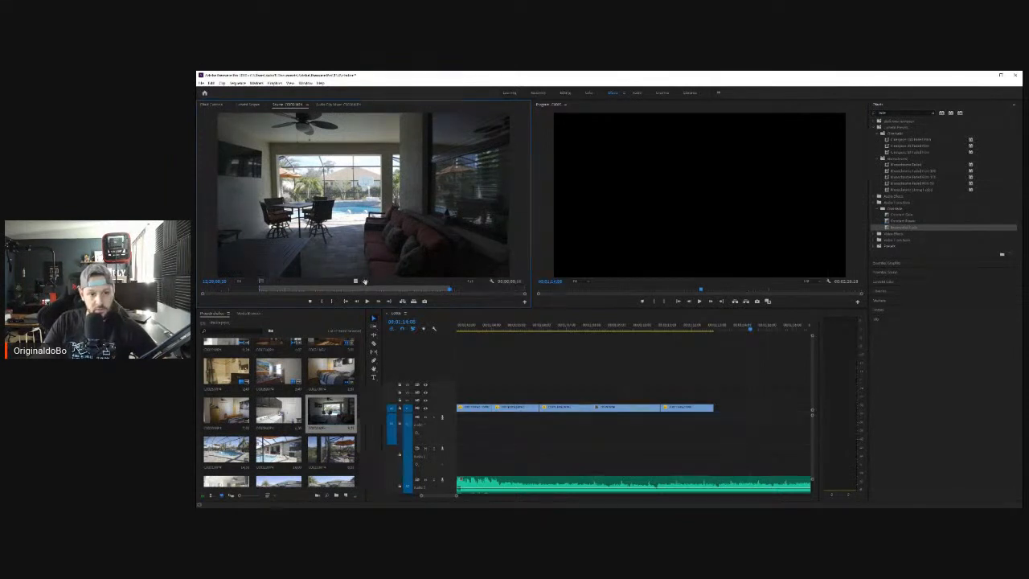
{"action": "left_click_drag", "start_coordinate": [385, 301], "coordinate": [716, 413]}
Step: Increase the playback speed of the covered patio clip in the sequence
{"action": "right_click", "coordinate": [636, 412]}
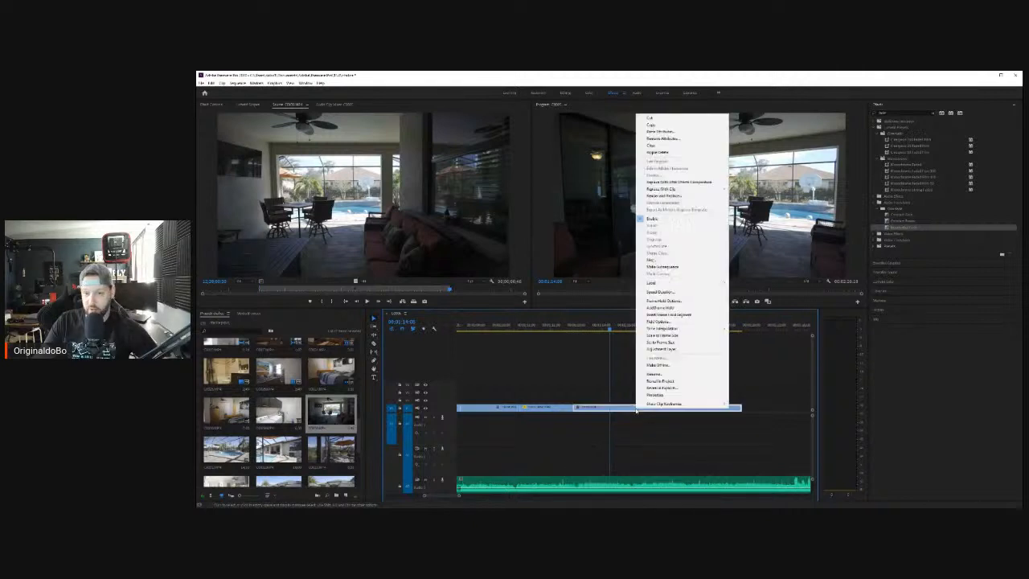
{"action": "left_click", "coordinate": [668, 328]}
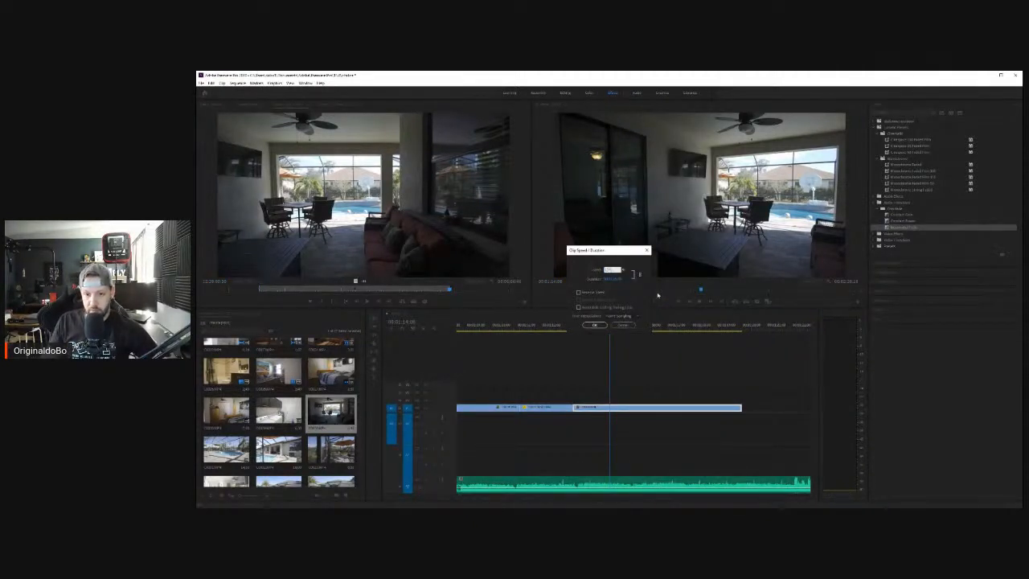
{"action": "key", "text": "Return"}
Step: Play from the second bedroom clip into the covered patio clip and trim the patio clip's end to the playhead
{"action": "left_click", "coordinate": [566, 328]}
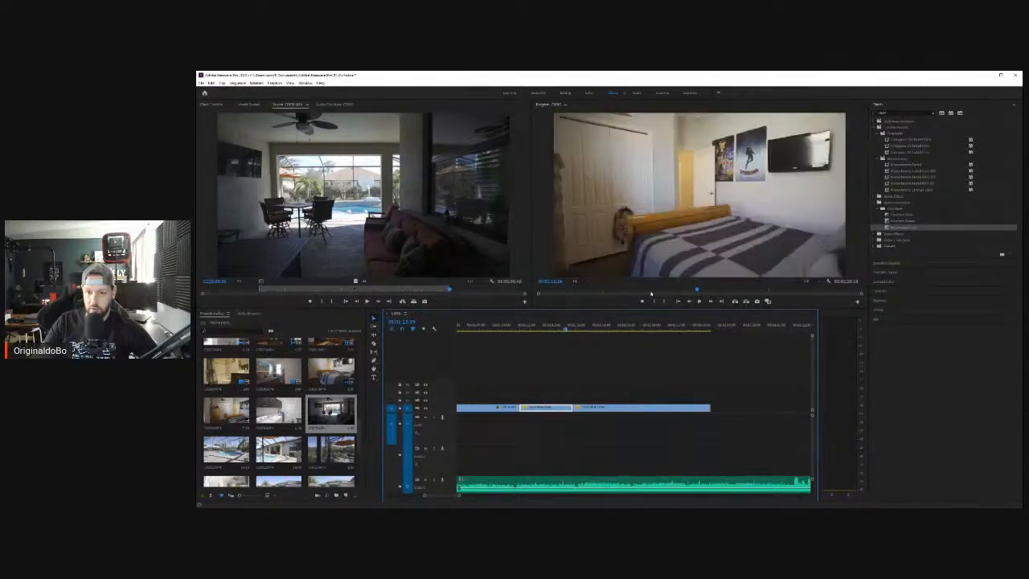
{"action": "left_click", "coordinate": [699, 301]}
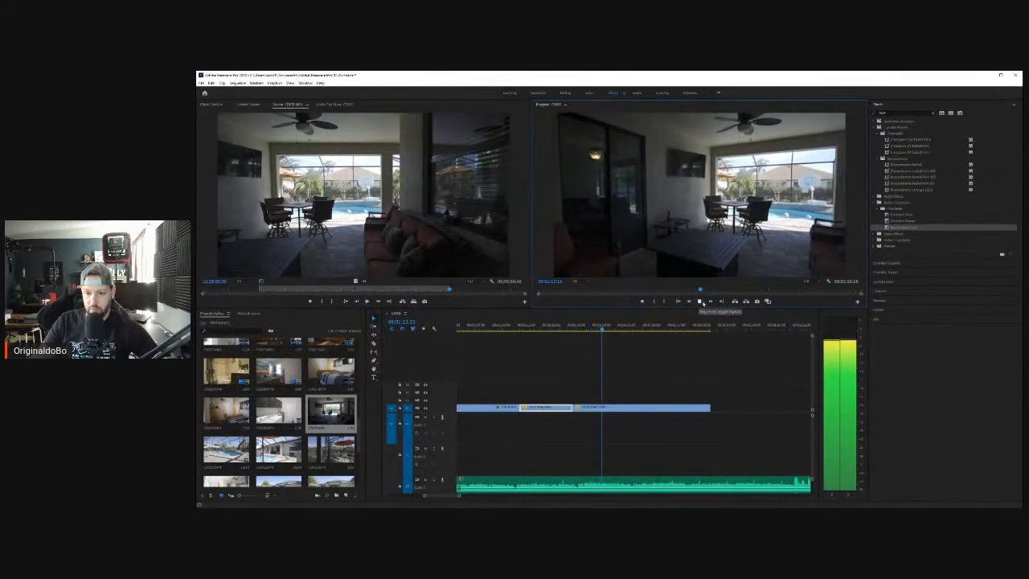
{"action": "left_click", "coordinate": [699, 300]}
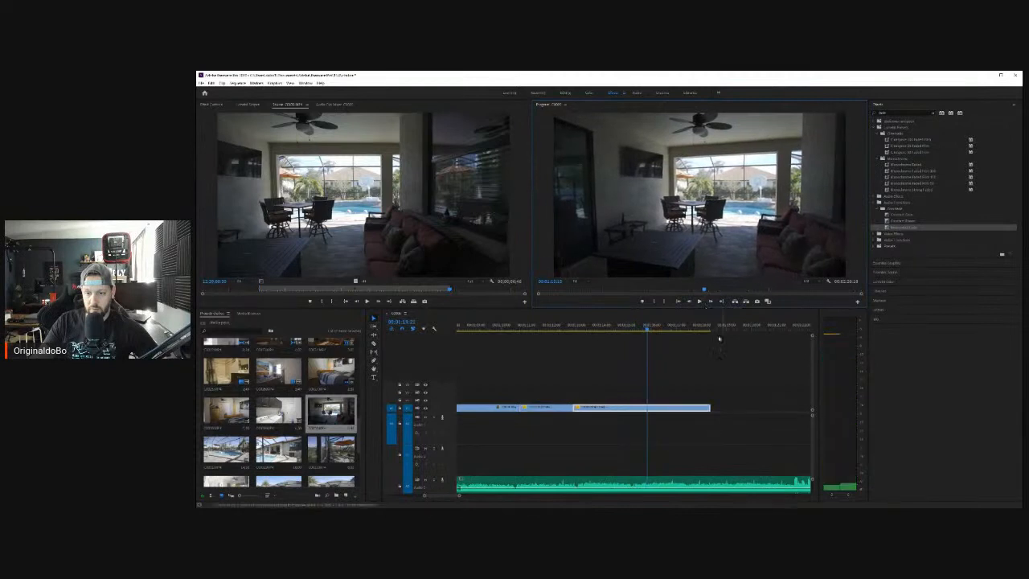
{"action": "left_click_drag", "start_coordinate": [709, 408], "coordinate": [646, 410]}
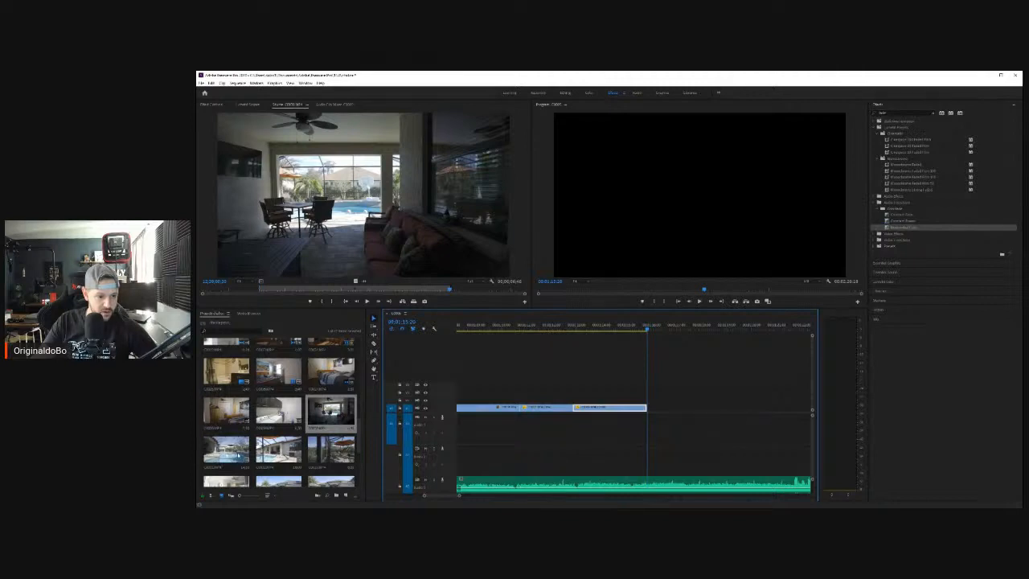
Step: Mark the usable section of the pool clip with the orange umbrella and add its video after the covered patio clip
{"action": "double_click", "coordinate": [234, 452]}
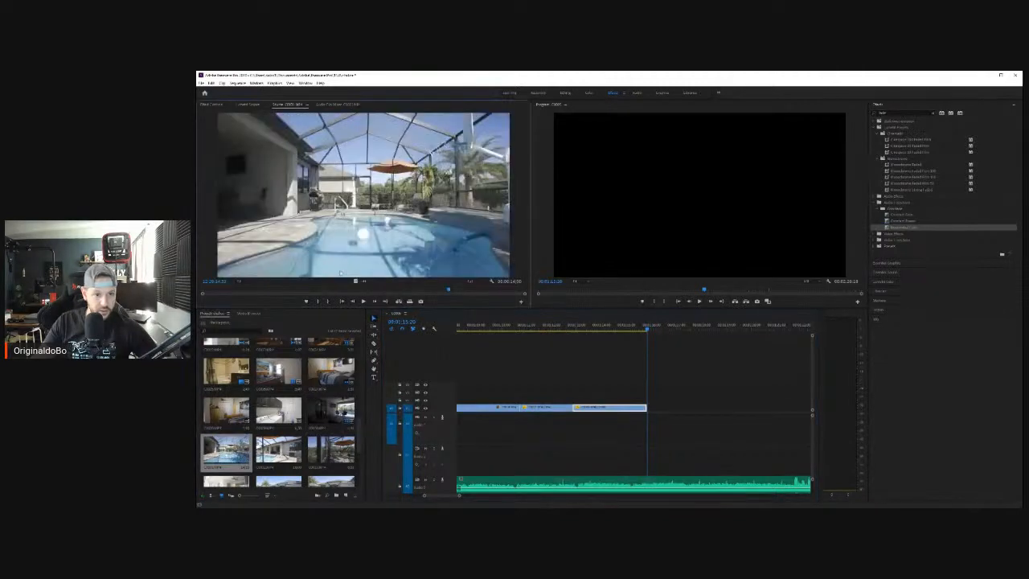
{"action": "left_click_drag", "start_coordinate": [449, 293], "coordinate": [257, 307]}
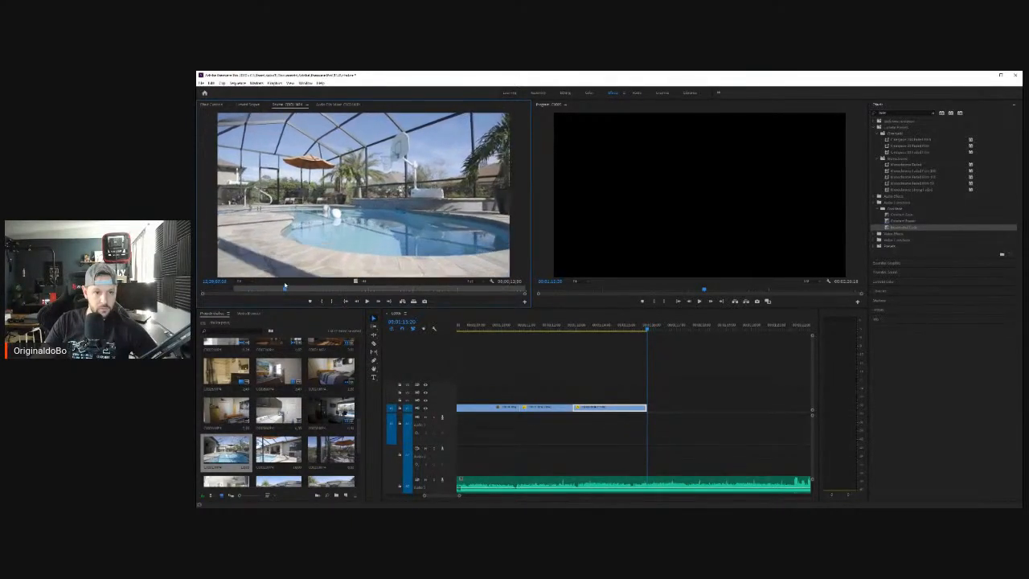
{"action": "left_click_drag", "start_coordinate": [296, 283], "coordinate": [339, 278]}
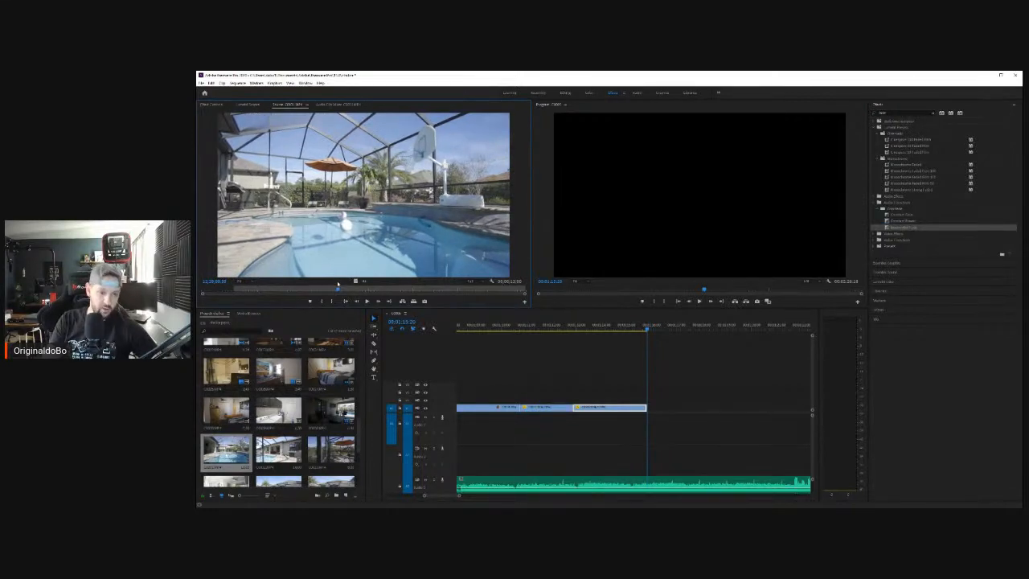
{"action": "key", "text": "o"}
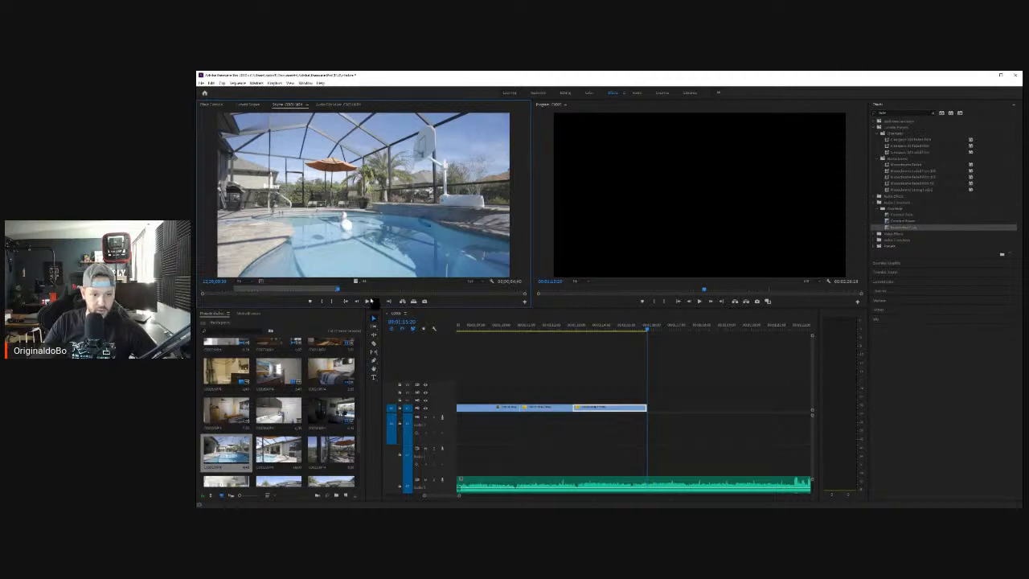
{"action": "left_click_drag", "start_coordinate": [371, 301], "coordinate": [653, 412]}
Step: Play the sequence from the end of the second bedroom clip through the patio and pool clips to review the transitions
{"action": "key", "text": "minus"}
{"action": "left_click", "coordinate": [502, 328]}
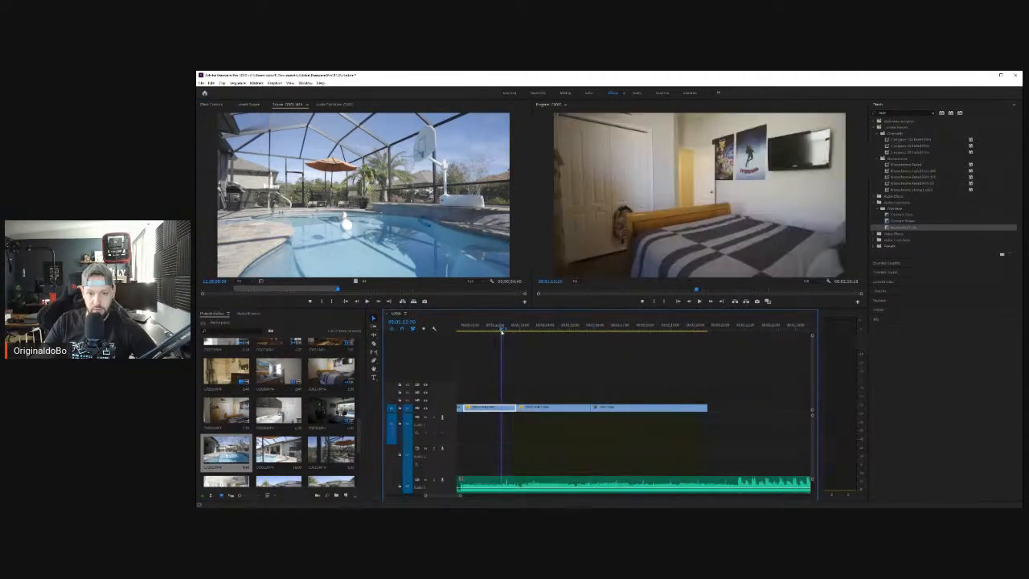
{"action": "key", "text": "space"}
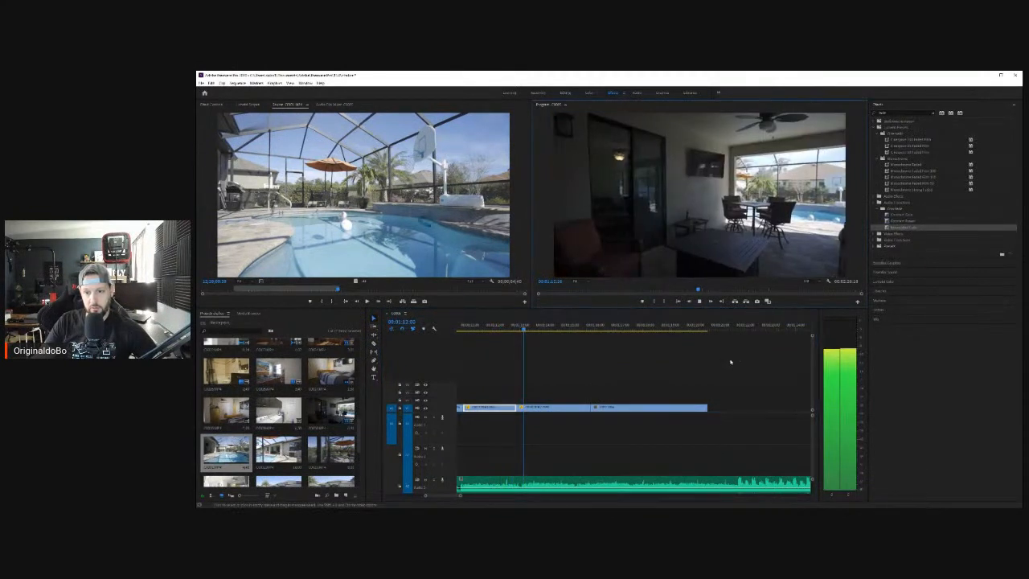
{"action": "key", "text": "backslash"}
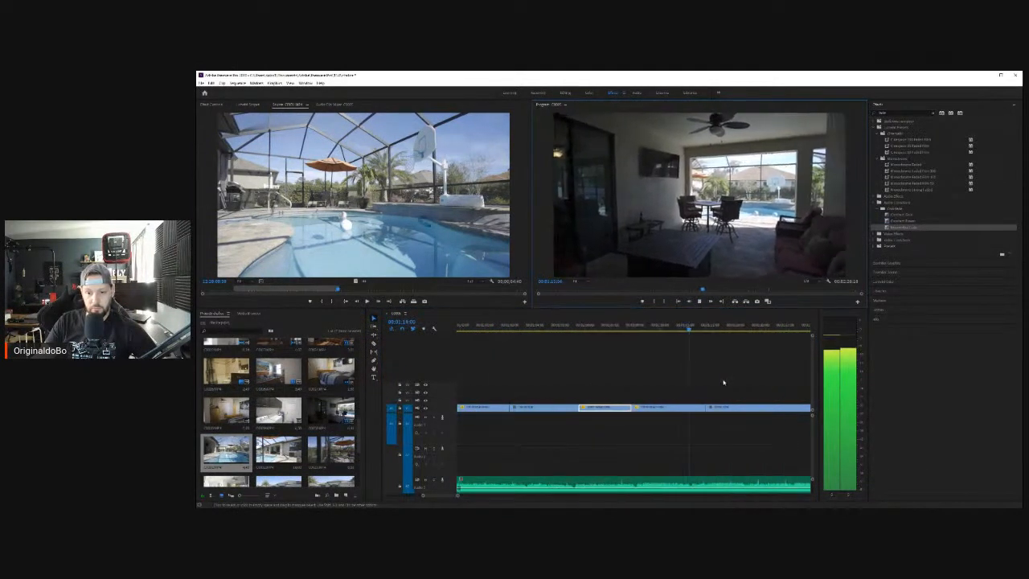
{"action": "key", "text": "minus"}
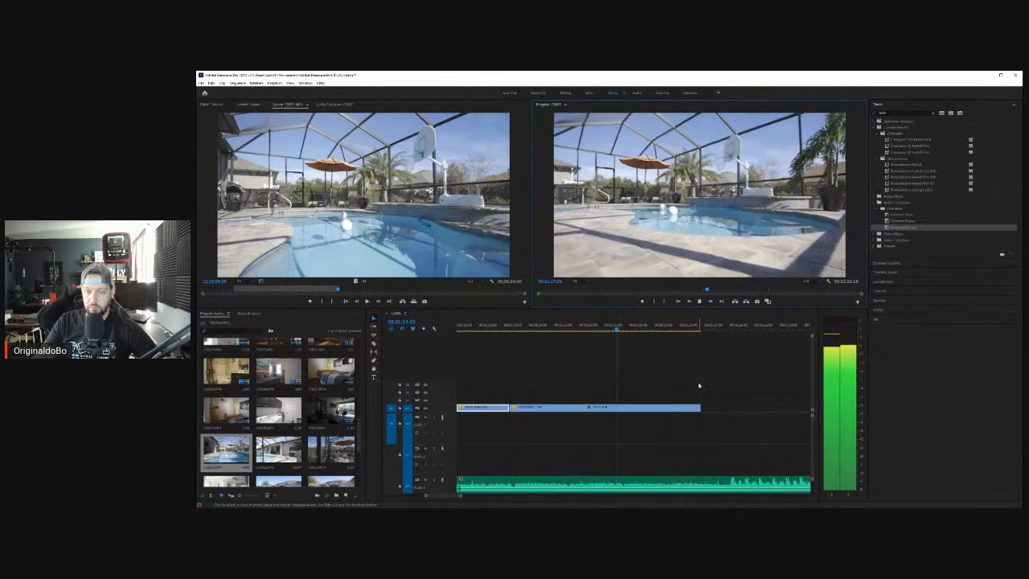
{"action": "left_click", "coordinate": [700, 302]}
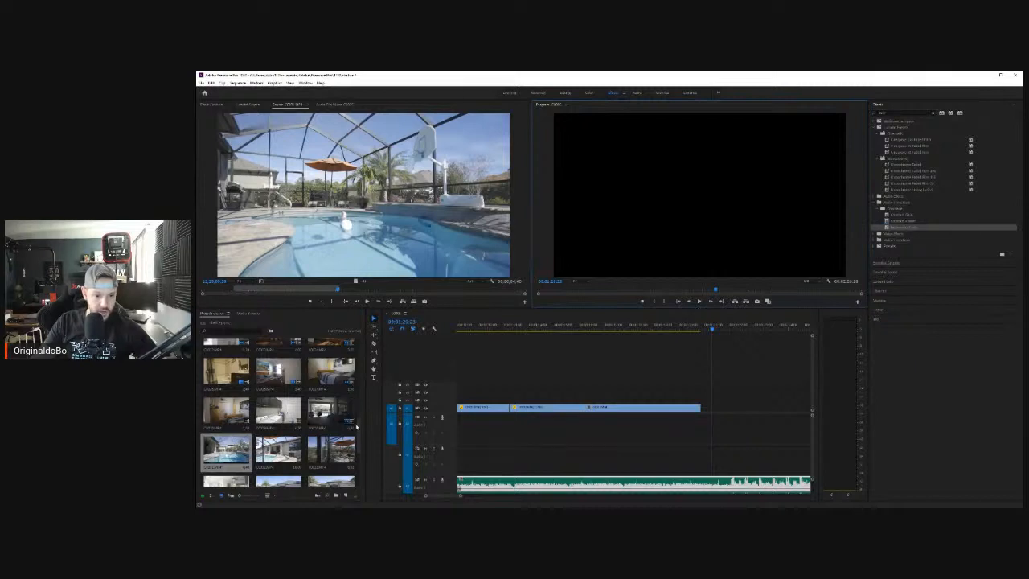
Step: Open the overhead drone clip of the roof, mark its section pulling back to the whole house, and add it after the pool clip
{"action": "scroll", "coordinate": [361, 438], "scroll_direction": "down", "scroll_amount": 1}
{"action": "left_click_drag", "start_coordinate": [360, 438], "coordinate": [362, 469]}
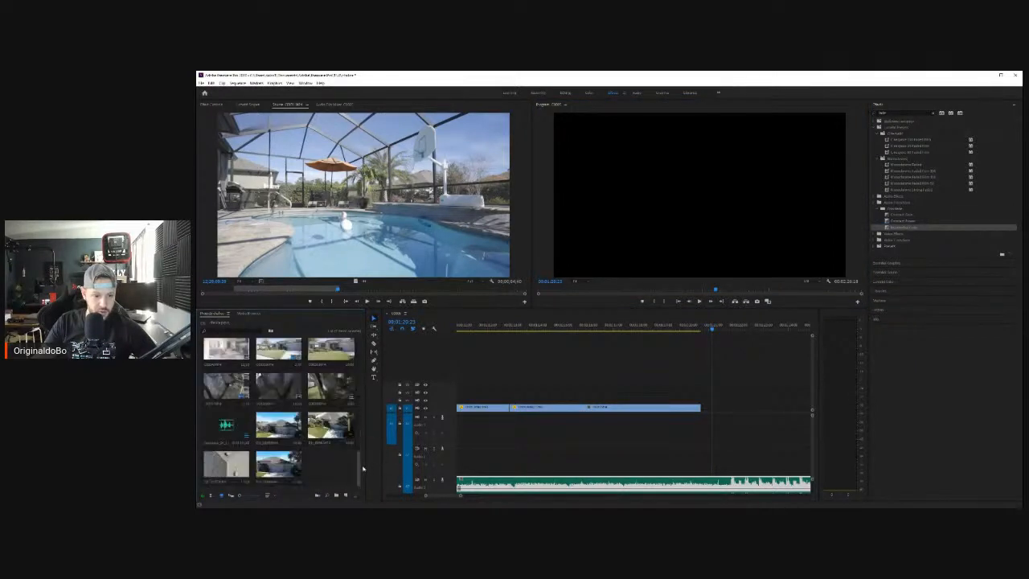
{"action": "double_click", "coordinate": [245, 476]}
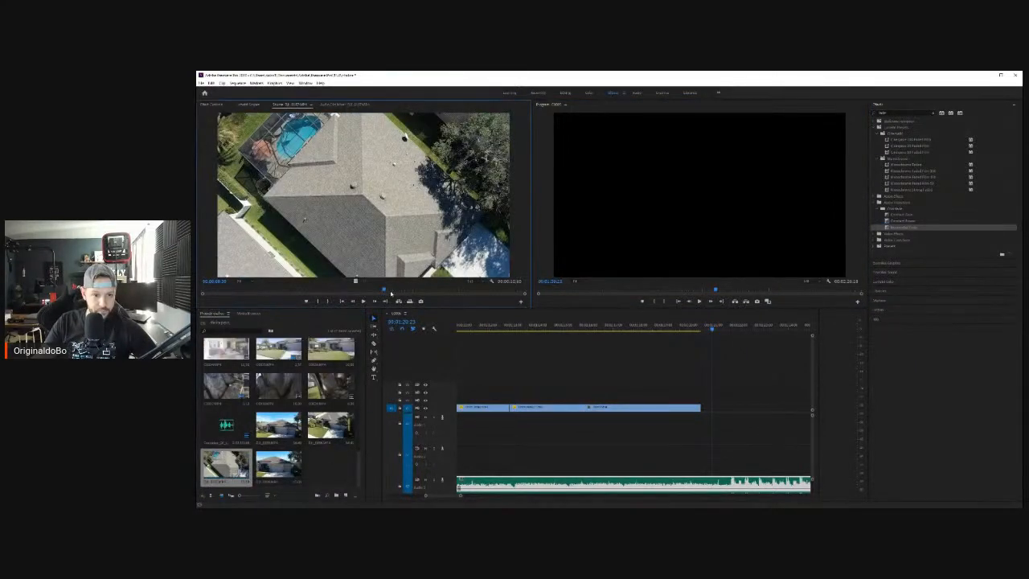
{"action": "left_click_drag", "start_coordinate": [392, 294], "coordinate": [426, 286]}
{"action": "key", "text": "i"}
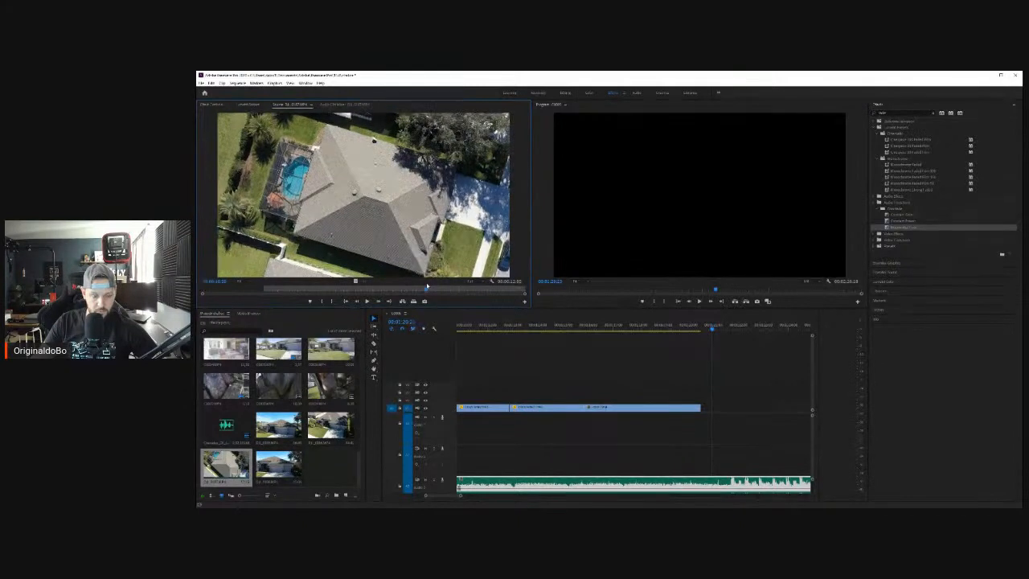
{"action": "key", "text": "i"}
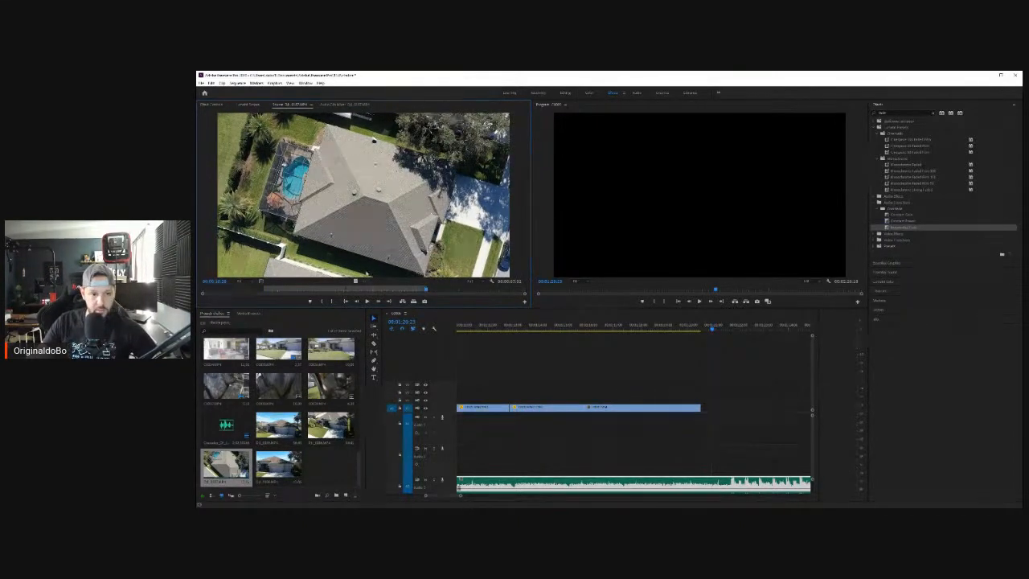
{"action": "left_click_drag", "start_coordinate": [412, 337], "coordinate": [704, 408]}
{"action": "key", "text": "backslash"}
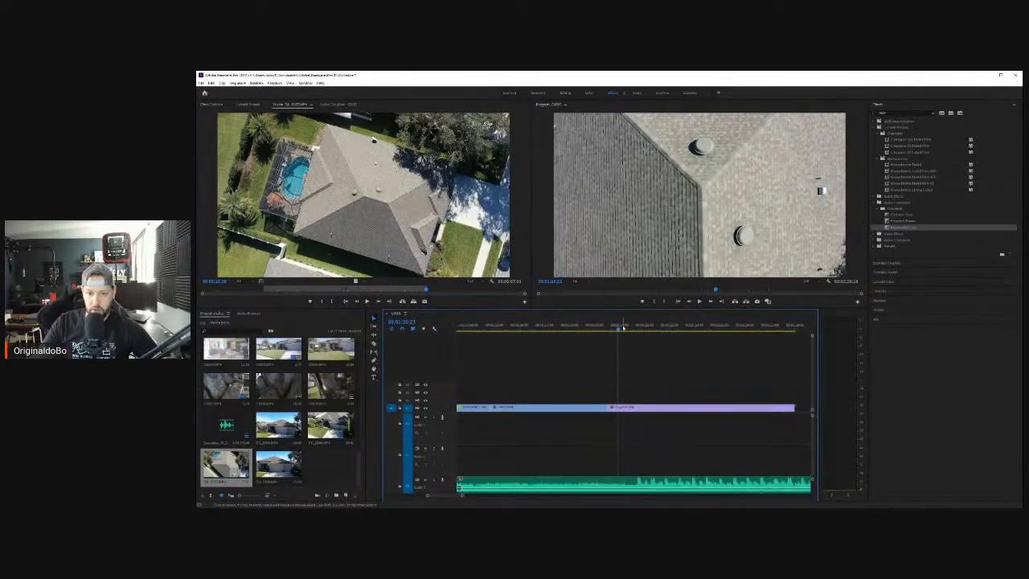
Step: Play from the pool clip into the overhead roof clip and split the roof clip at the playhead
{"action": "left_click", "coordinate": [624, 326]}
{"action": "left_click_drag", "start_coordinate": [624, 325], "coordinate": [590, 326]}
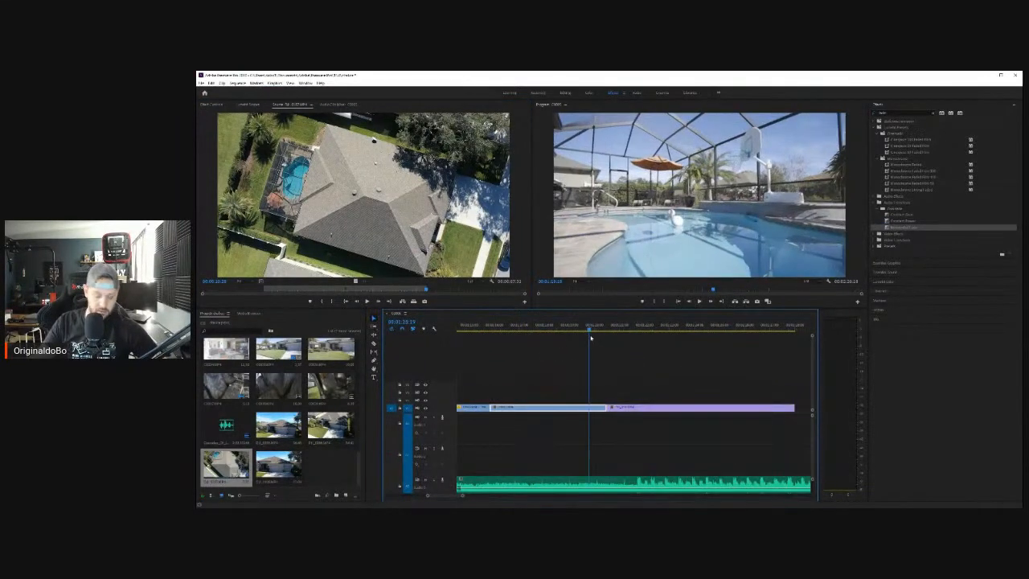
{"action": "key", "text": "minus"}
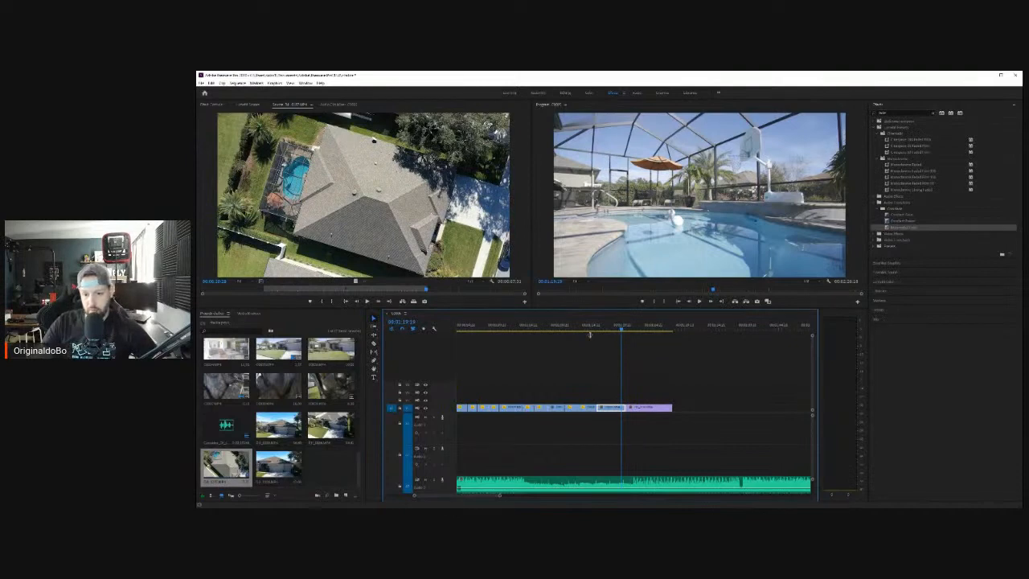
{"action": "left_click", "coordinate": [699, 300]}
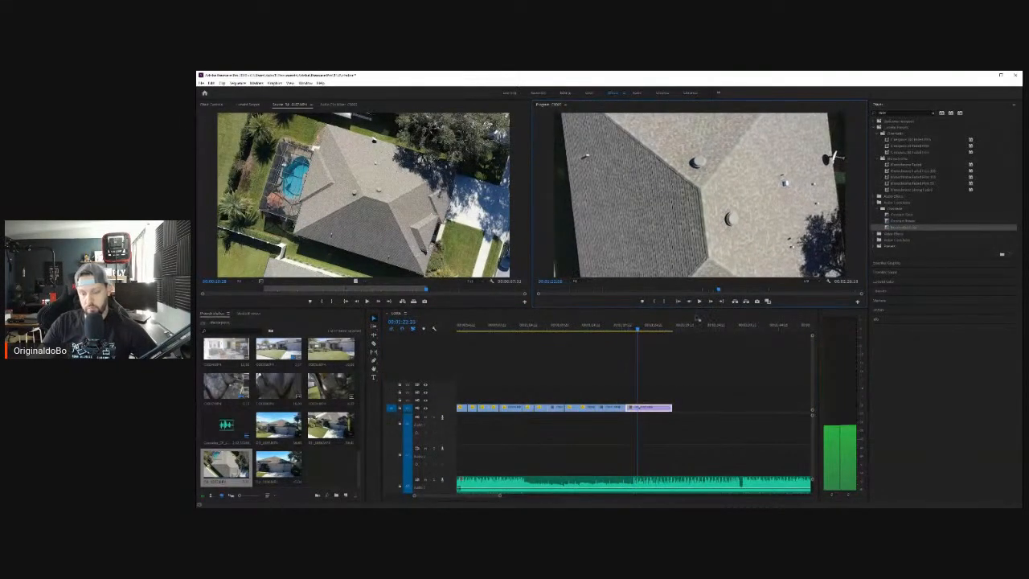
{"action": "left_click", "coordinate": [699, 395]}
{"action": "key", "text": "equal"}
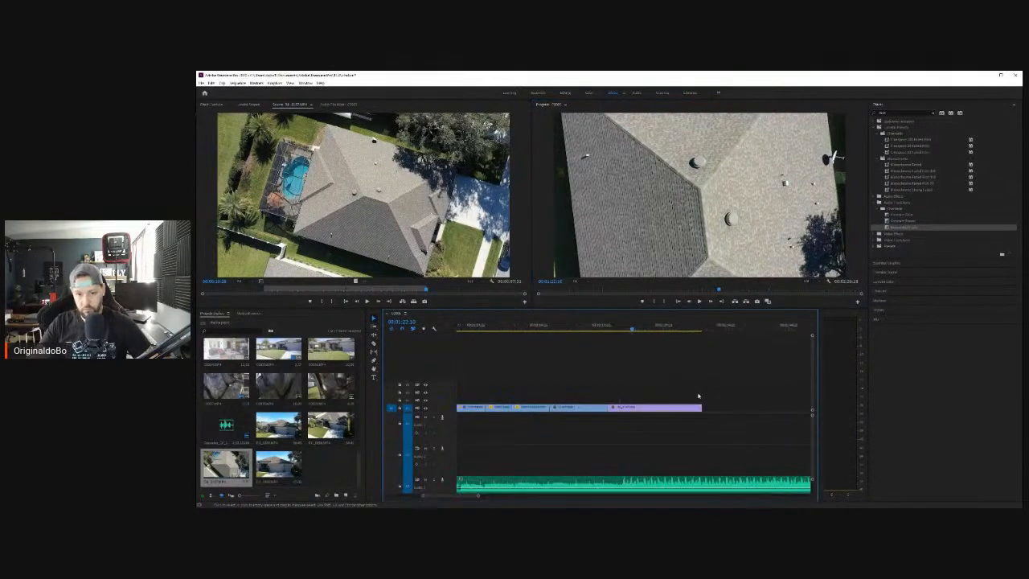
{"action": "key", "text": "equal"}
{"action": "key", "text": "equal"}
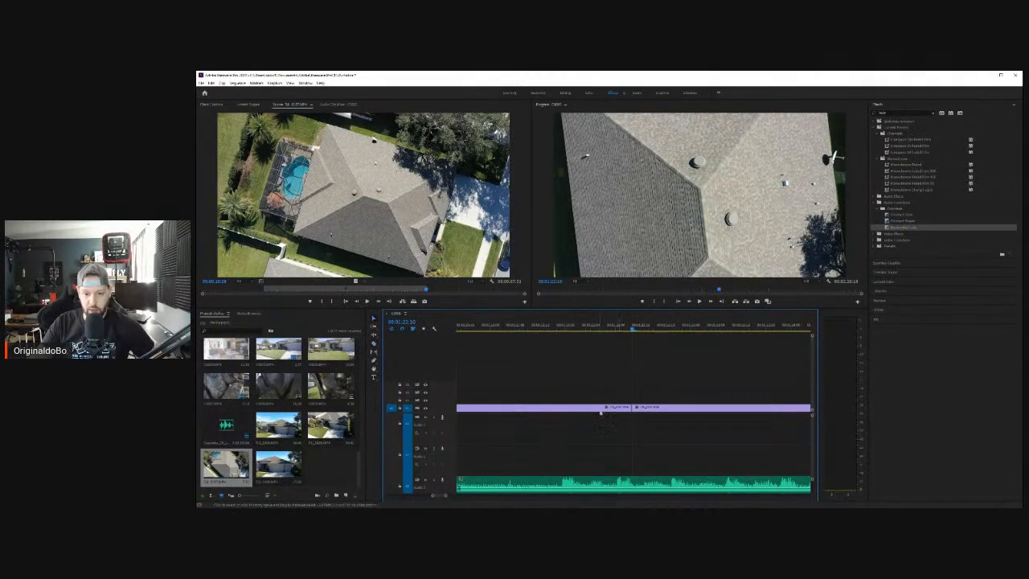
Step: Display the Time Remapping speed line on the first piece of the overhead roof clip
{"action": "scroll", "coordinate": [601, 412], "scroll_direction": "up", "scroll_amount": 5}
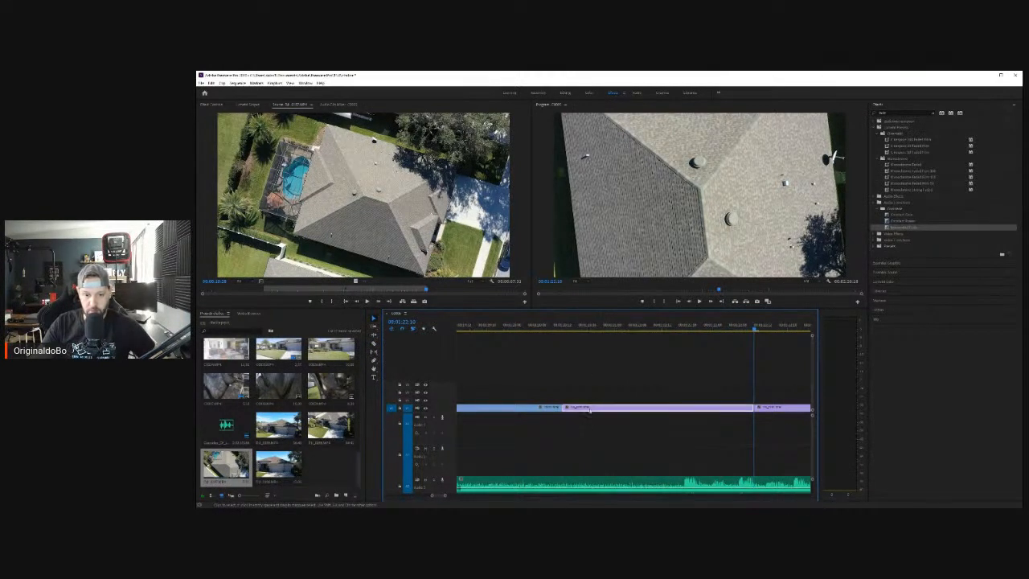
{"action": "left_click", "coordinate": [555, 327]}
{"action": "left_click_drag", "start_coordinate": [557, 327], "coordinate": [591, 327]}
{"action": "right_click", "coordinate": [566, 409]}
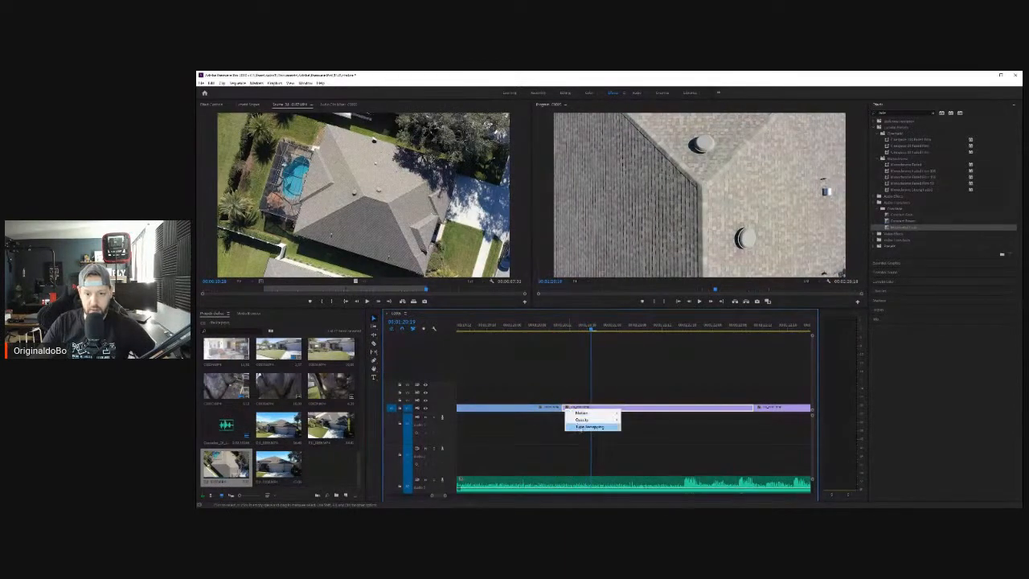
{"action": "left_click", "coordinate": [639, 427]}
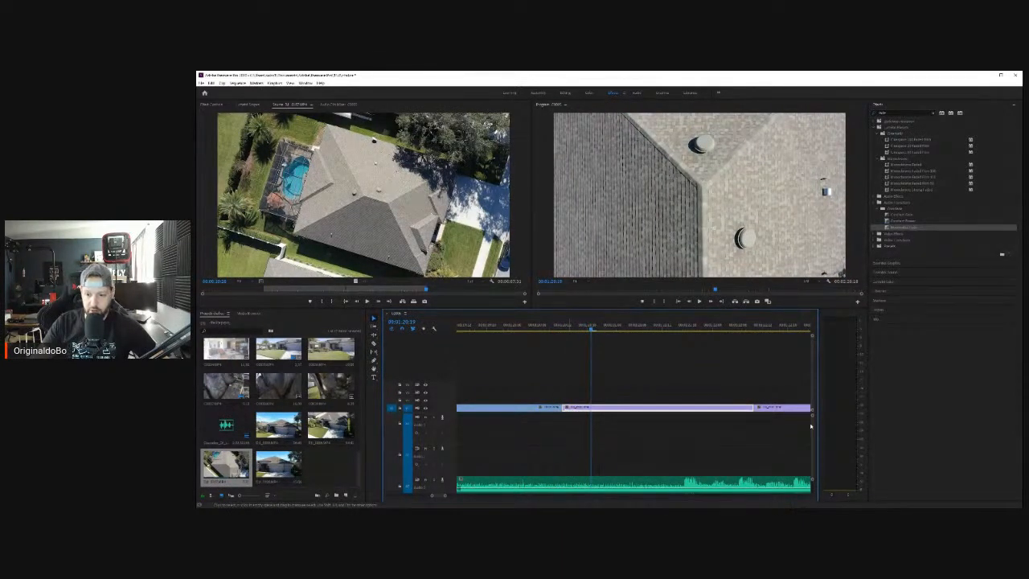
Step: Enlarge the video track and add a speed keyframe inside the first piece of the overhead roof clip
{"action": "scroll", "coordinate": [812, 418], "scroll_direction": "down", "scroll_amount": 3}
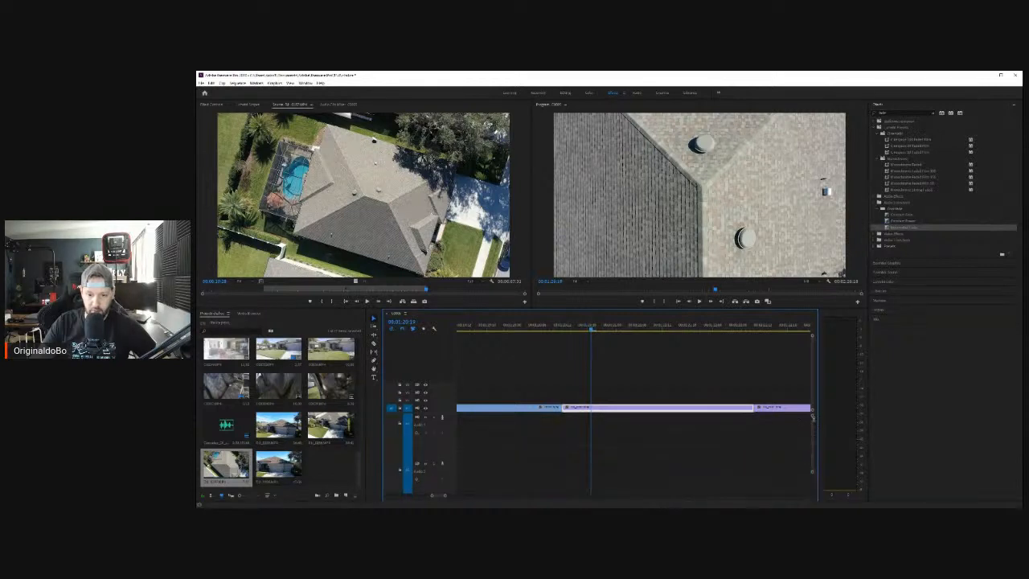
{"action": "left_click_drag", "start_coordinate": [812, 337], "coordinate": [797, 354]}
{"action": "left_click_drag", "start_coordinate": [591, 330], "coordinate": [670, 346]}
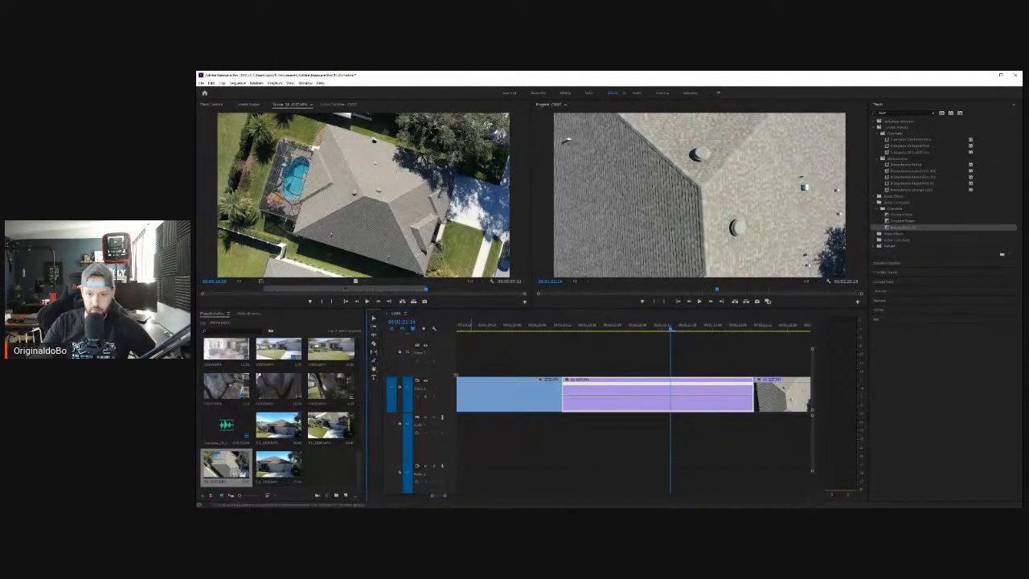
{"action": "left_click", "coordinate": [674, 395]}
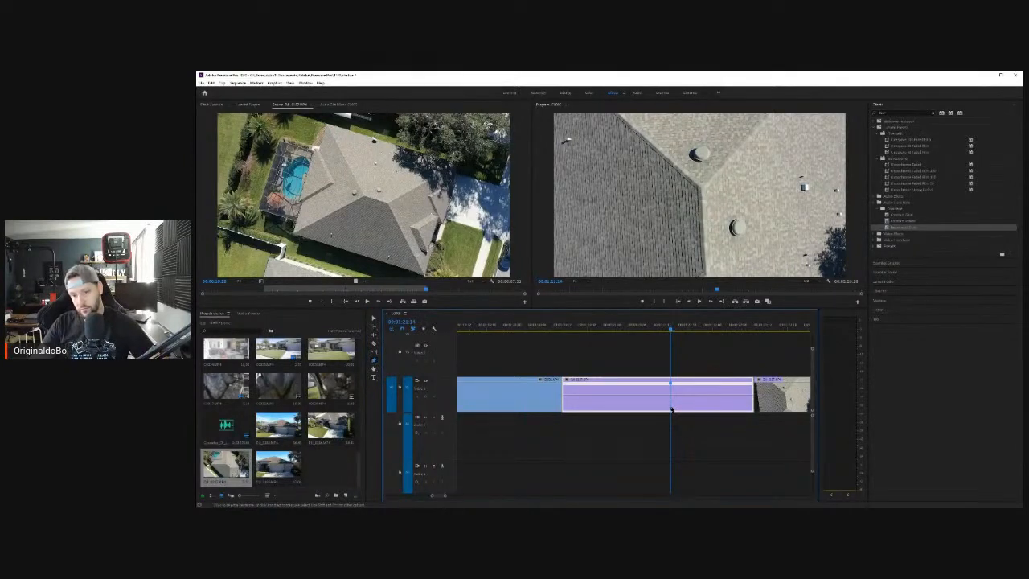
Step: Delete the second piece of the overhead roof clip and extend the first piece's end to recover the remaining footage
{"action": "key", "text": "backslash"}
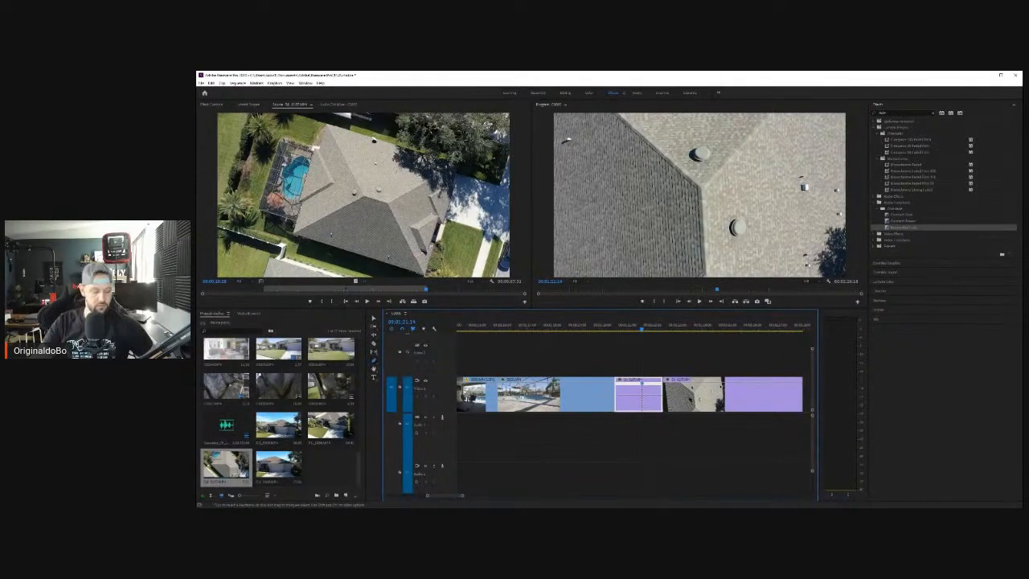
{"action": "key", "text": "Delete"}
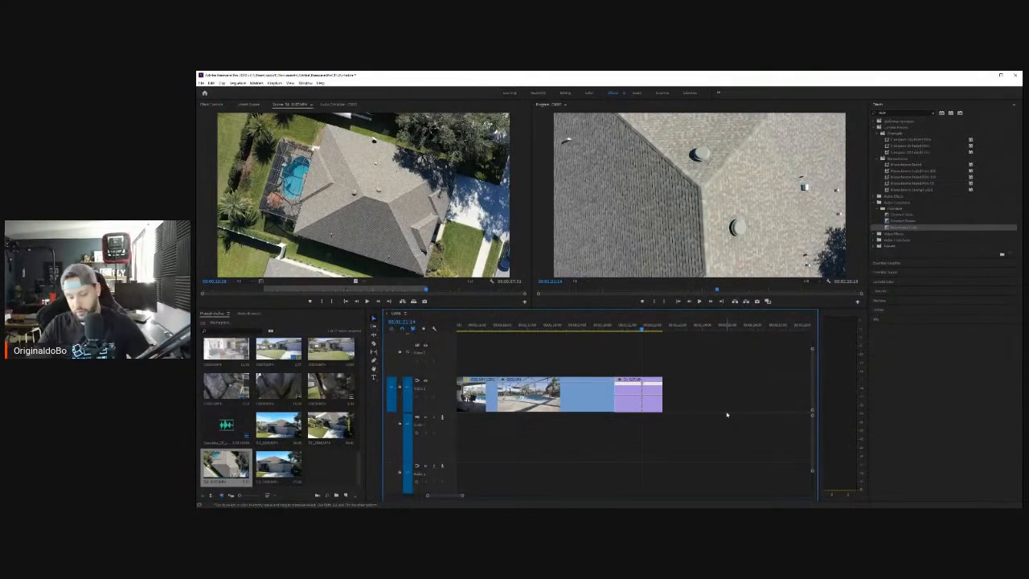
{"action": "key", "text": "minus"}
{"action": "key", "text": "minus"}
{"action": "key", "text": "minus"}
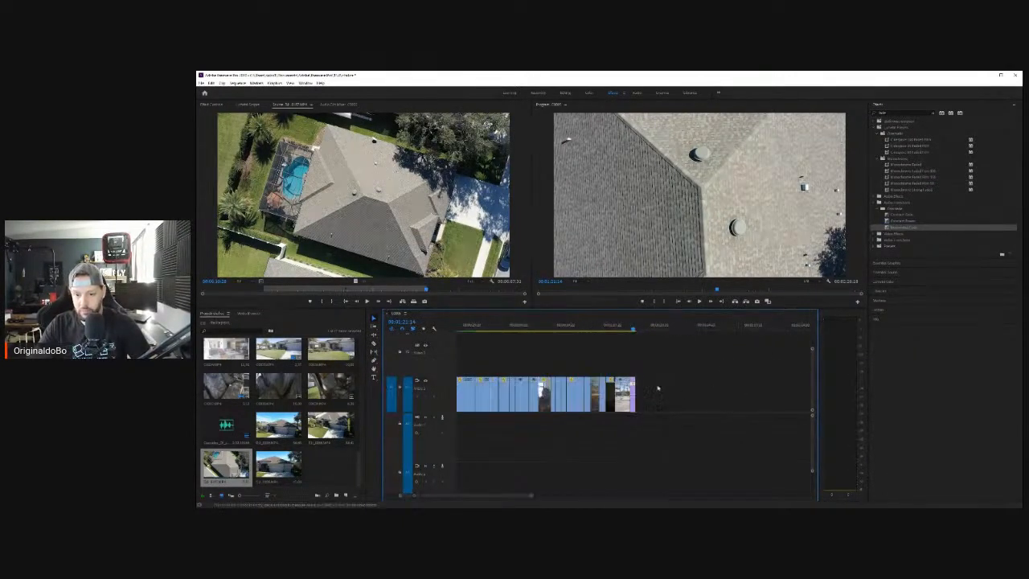
{"action": "left_click_drag", "start_coordinate": [635, 402], "coordinate": [792, 370]}
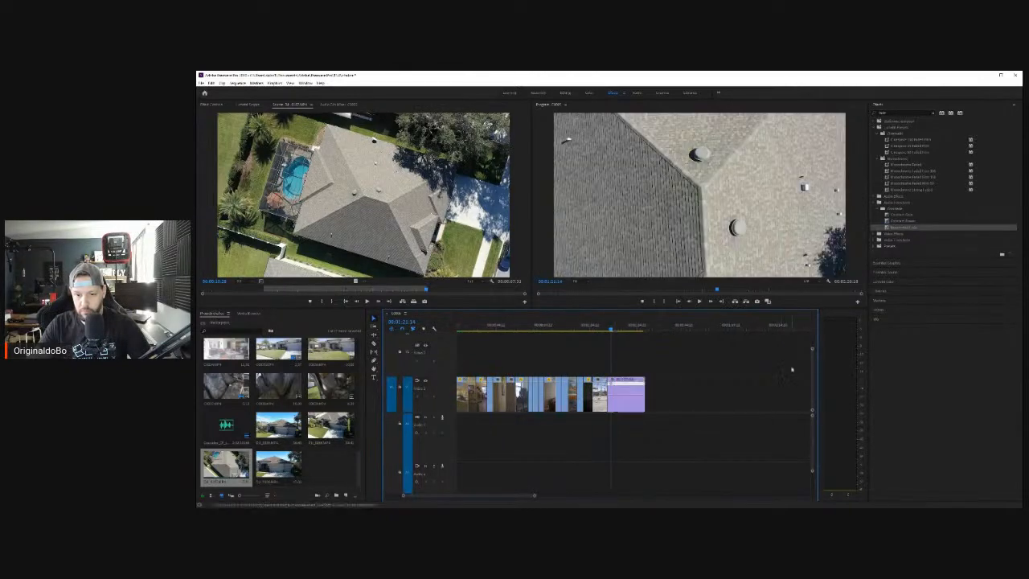
Step: Find the point where the overhead shot frames the whole house and pool, cut the clip there and delete the remainder
{"action": "left_click", "coordinate": [629, 327]}
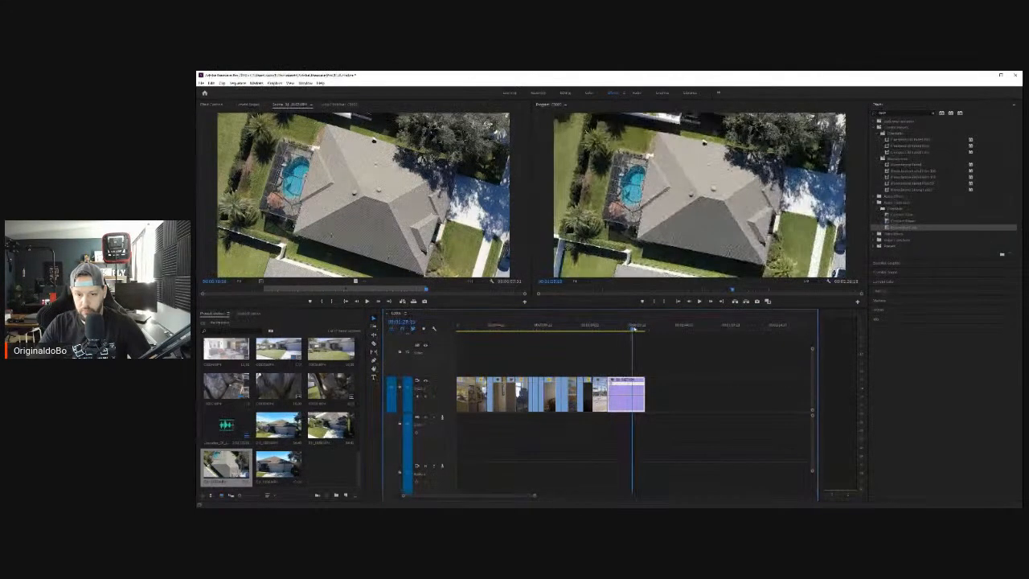
{"action": "left_click_drag", "start_coordinate": [629, 329], "coordinate": [622, 331]}
{"action": "scroll", "coordinate": [621, 330], "scroll_direction": "up", "scroll_amount": 6}
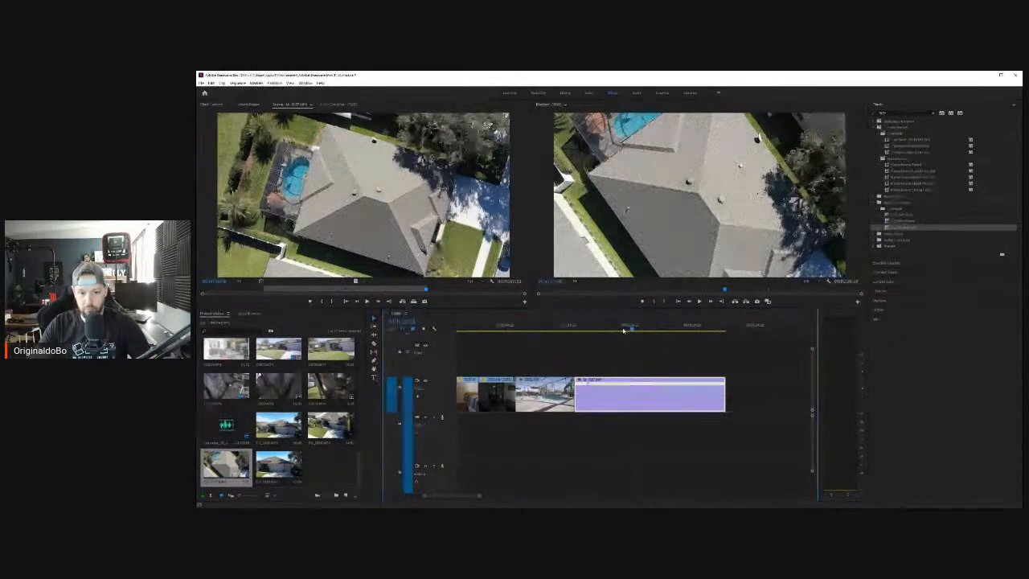
{"action": "left_click", "coordinate": [568, 329]}
{"action": "left_click_drag", "start_coordinate": [568, 330], "coordinate": [639, 344]}
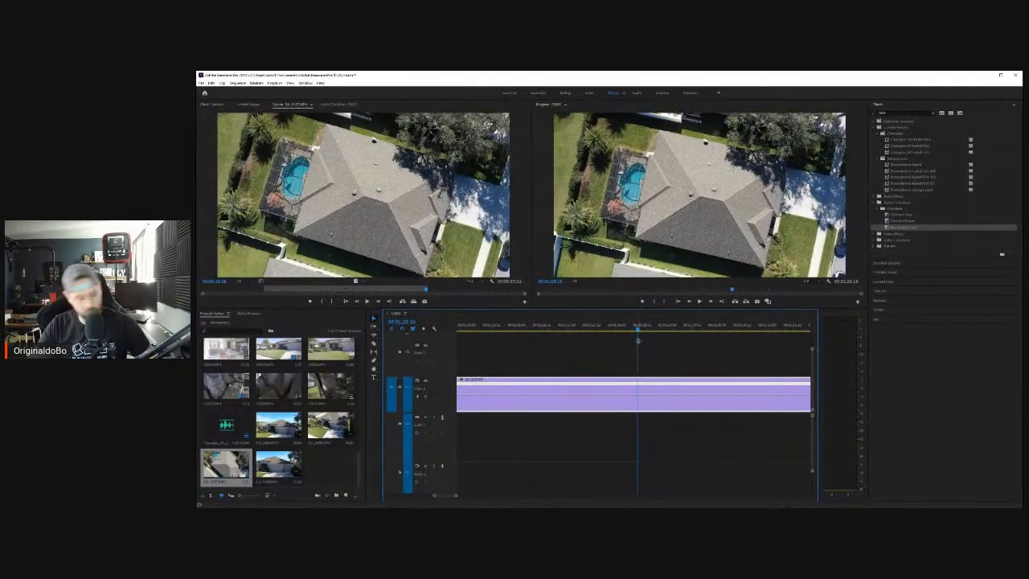
{"action": "left_click", "coordinate": [635, 391]}
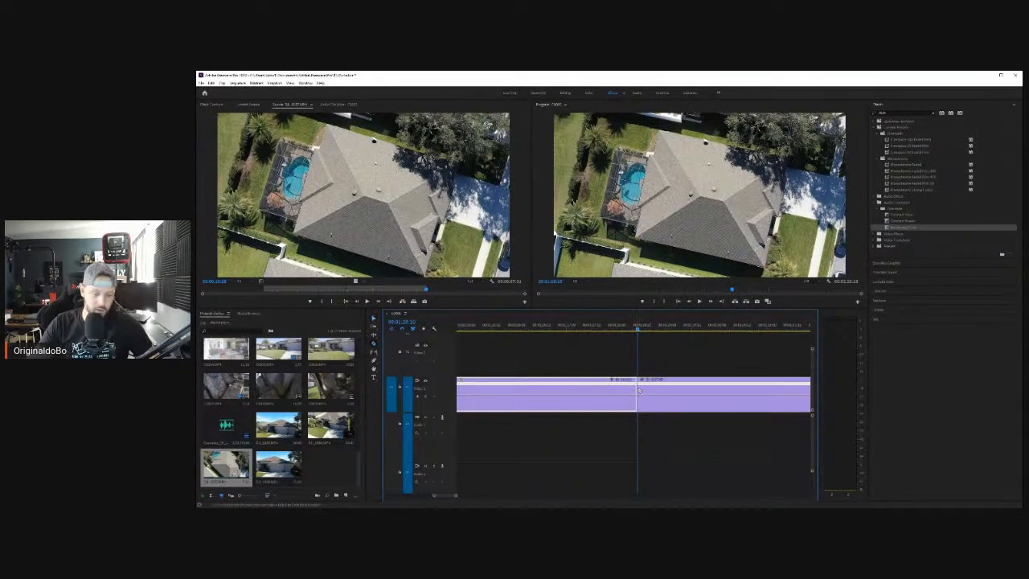
{"action": "key", "text": "v"}
{"action": "left_click", "coordinate": [666, 386]}
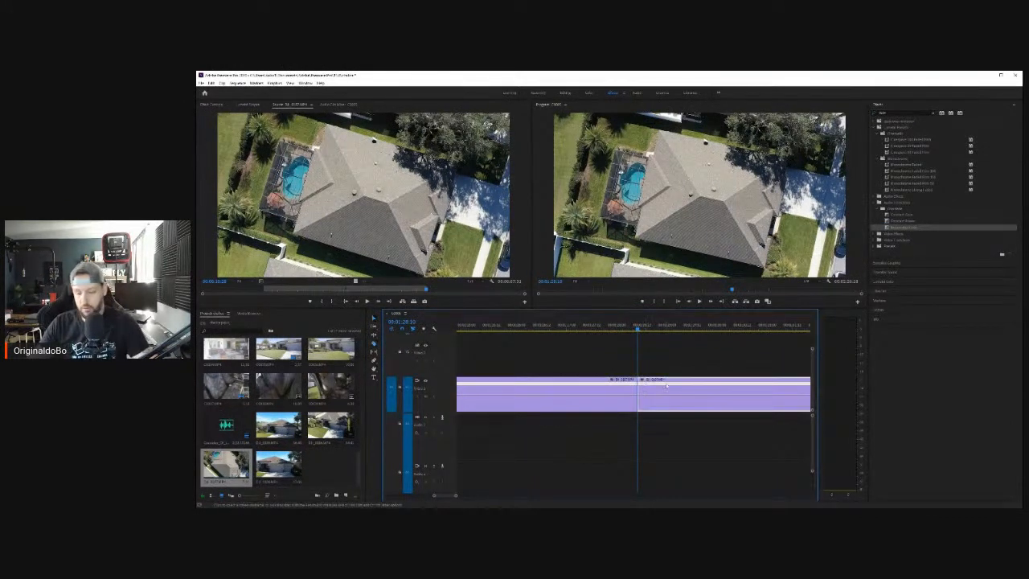
{"action": "key", "text": "Delete"}
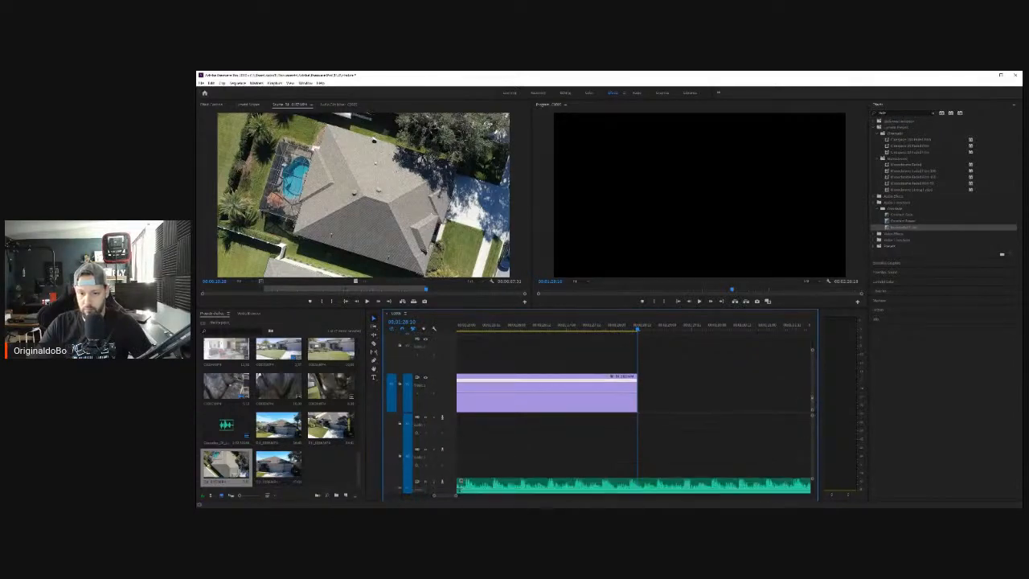
Step: Scrub the overhead roof clip, mark the point near its end where the pool is in view, and add a second speed keyframe there
{"action": "scroll", "coordinate": [714, 393], "scroll_direction": "up", "scroll_amount": 5}
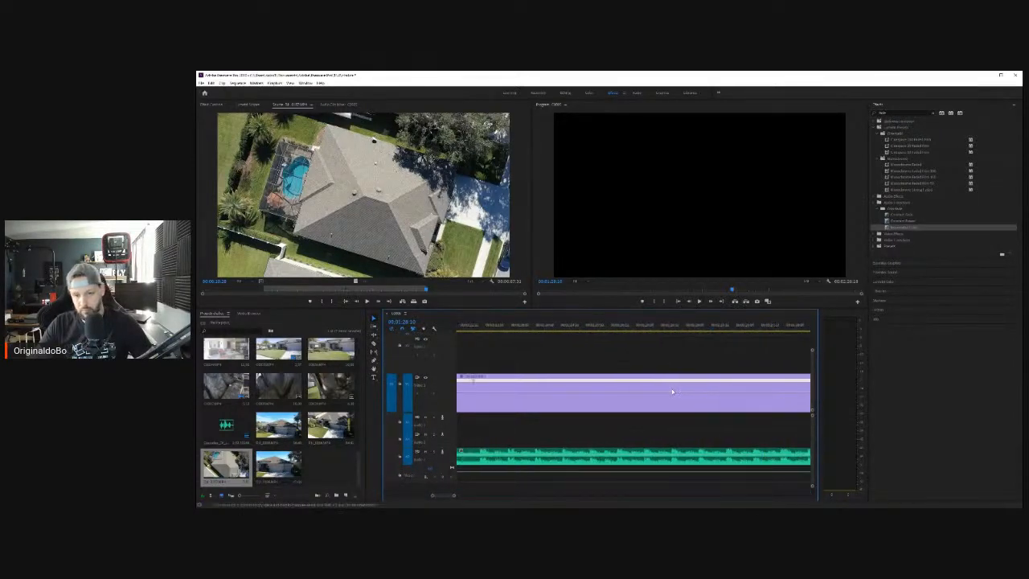
{"action": "left_click_drag", "start_coordinate": [535, 329], "coordinate": [717, 329]}
{"action": "scroll", "coordinate": [674, 370], "scroll_direction": "down", "scroll_amount": 3}
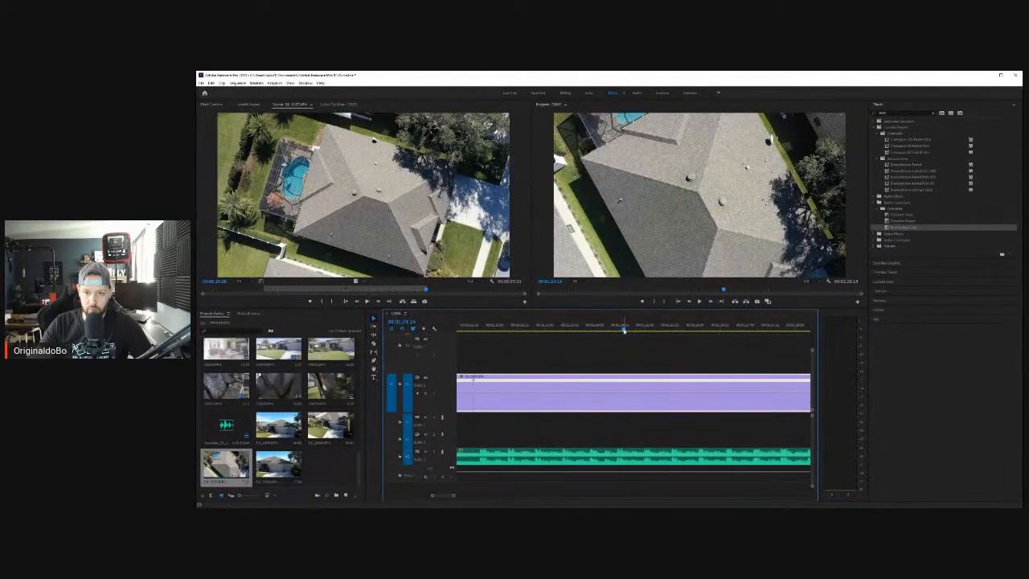
{"action": "left_click_drag", "start_coordinate": [624, 328], "coordinate": [732, 320]}
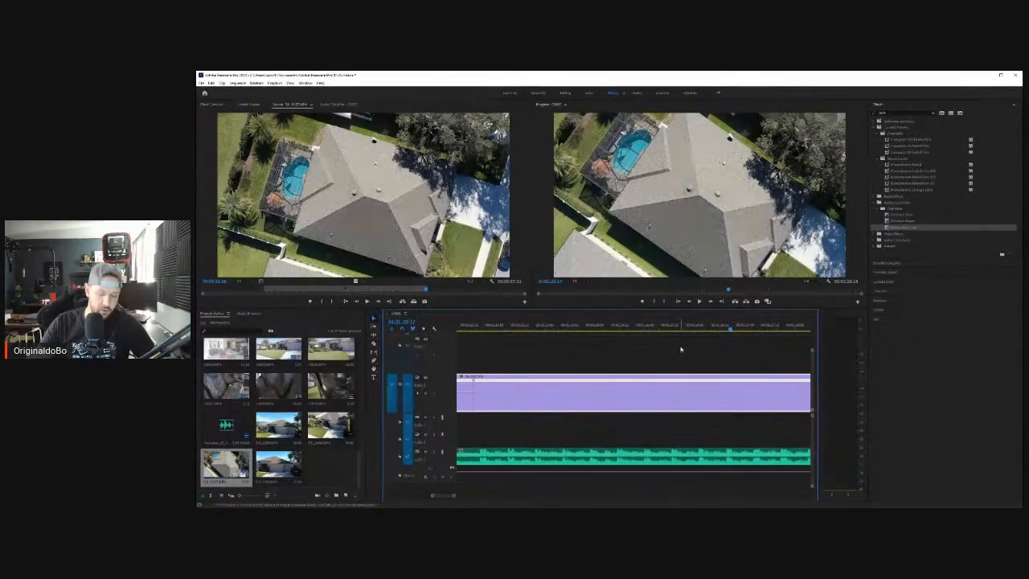
{"action": "key", "text": "m"}
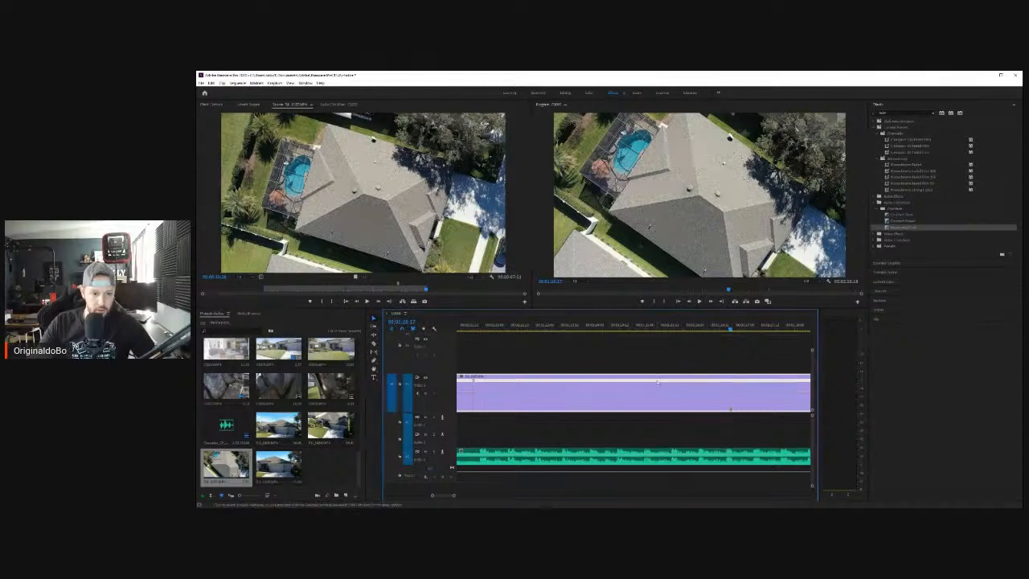
{"action": "left_click", "coordinate": [373, 360]}
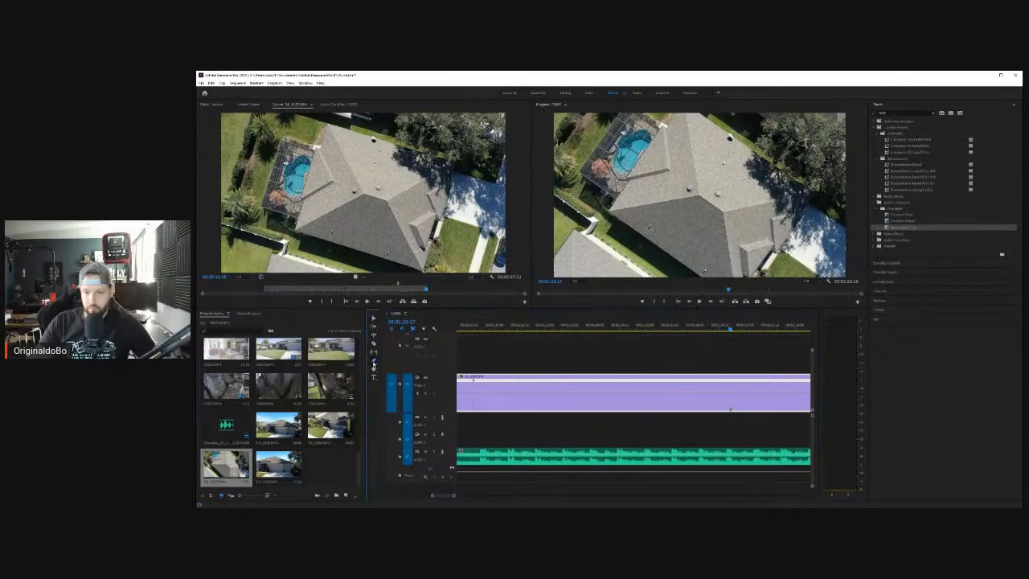
{"action": "left_click", "coordinate": [751, 395]}
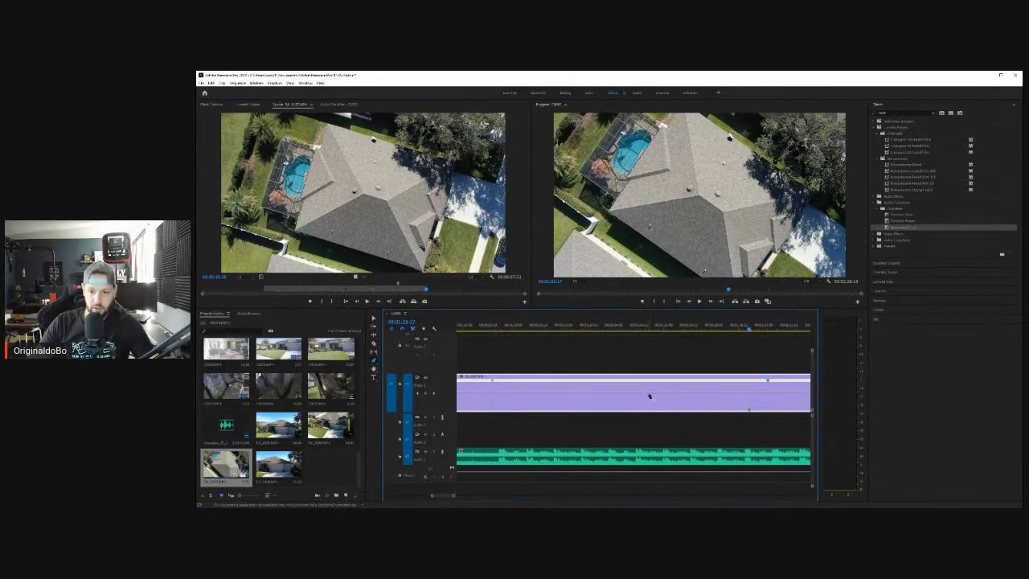
Step: Raise the speed of the overhead roof clip between its two speed keyframes
{"action": "key", "text": "minus"}
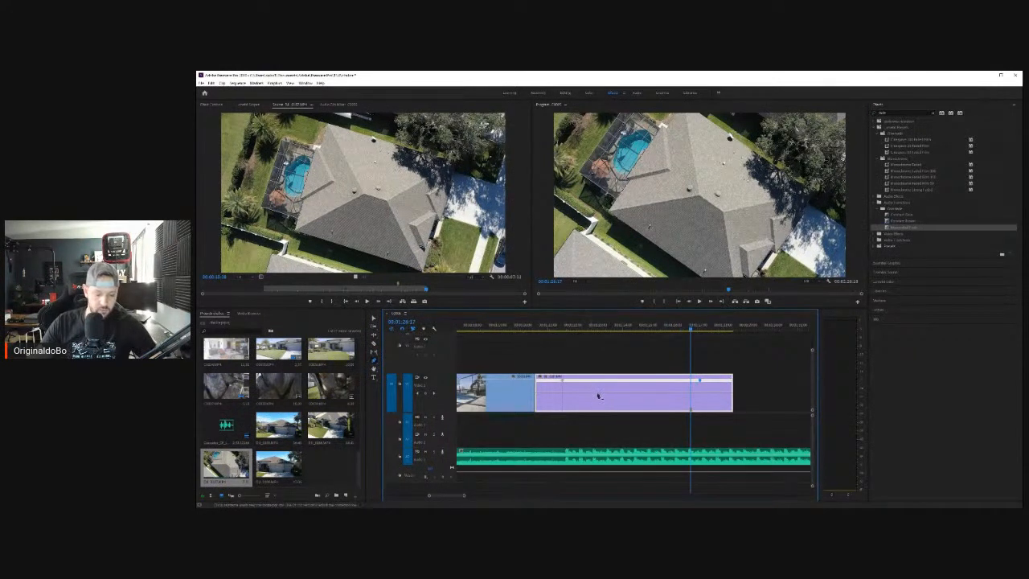
{"action": "left_click_drag", "start_coordinate": [633, 396], "coordinate": [631, 364]}
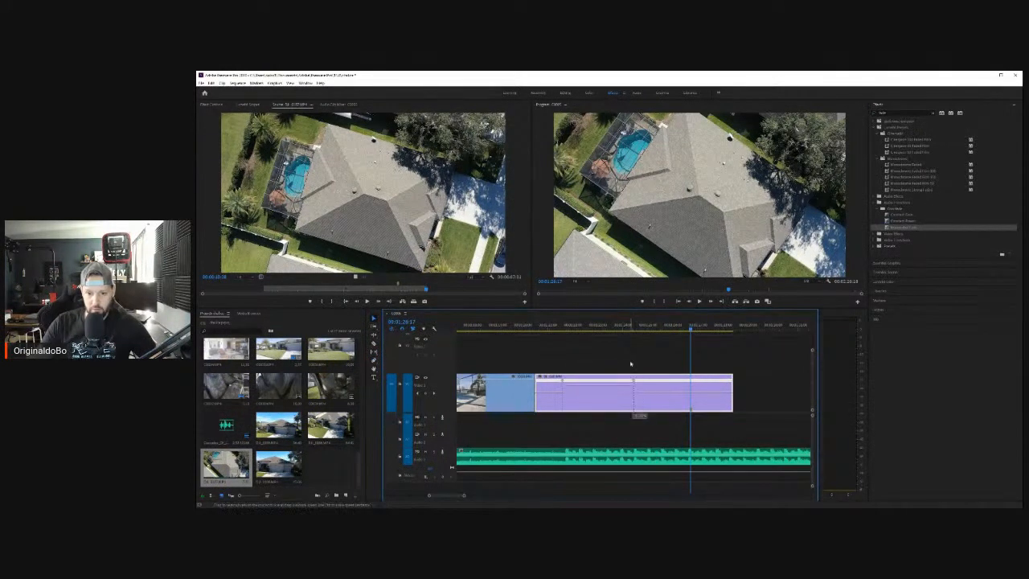
{"action": "key", "text": "ctrl+z"}
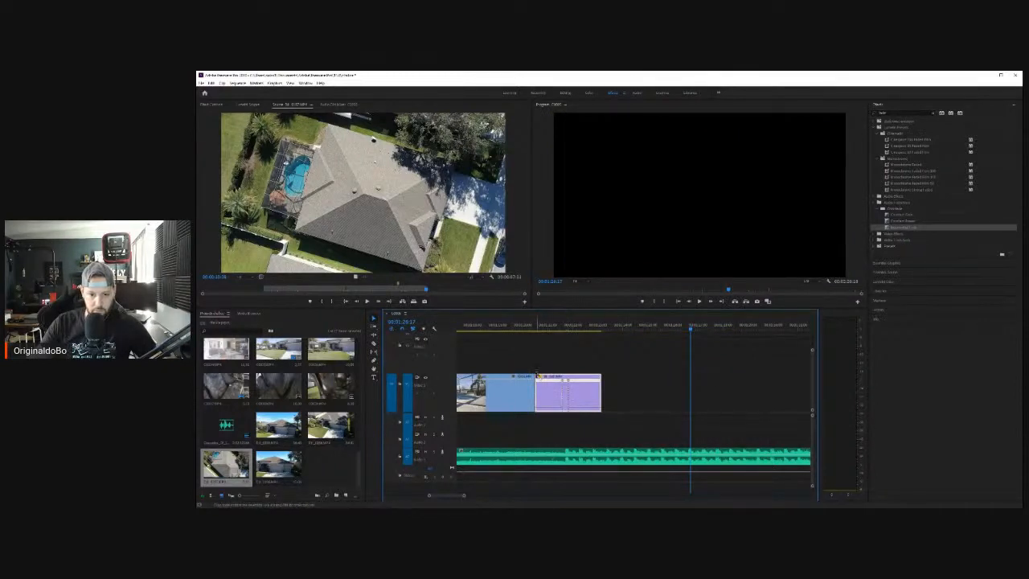
Step: Move the overhead roof clip's speed keyframes earlier and split them into gradual ramps into and out of its fast section
{"action": "mouse_move", "coordinate": [565, 384]}
{"action": "left_mouse_down"}
{"action": "mouse_move", "coordinate": [544, 391]}
{"action": "mouse_move", "coordinate": [560, 383]}
{"action": "left_mouse_up"}
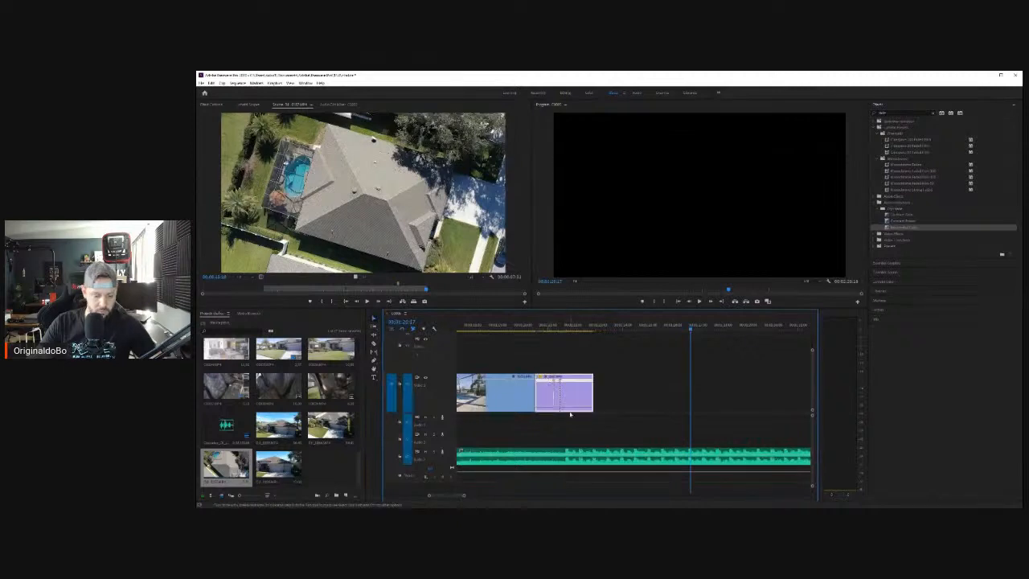
{"action": "scroll", "coordinate": [578, 426], "scroll_direction": "up", "scroll_amount": 3}
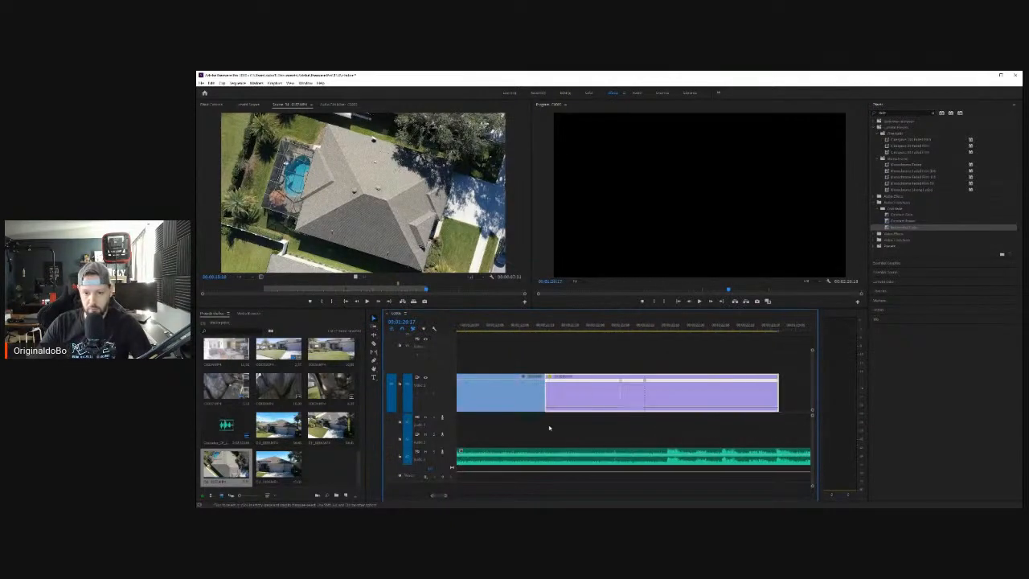
{"action": "left_click_drag", "start_coordinate": [645, 379], "coordinate": [669, 385]}
{"action": "key", "text": "Delete"}
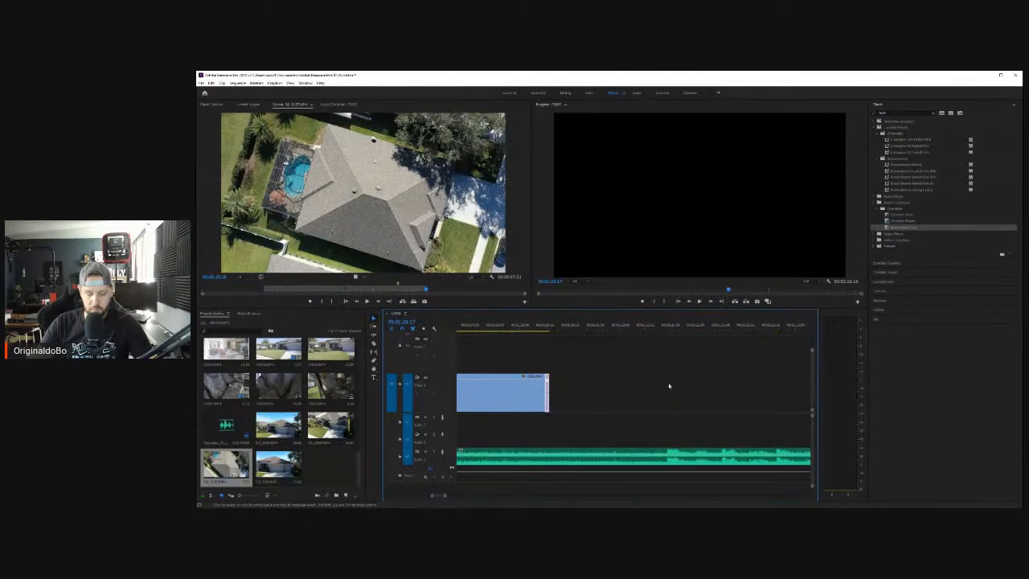
{"action": "key", "text": "ctrl+z"}
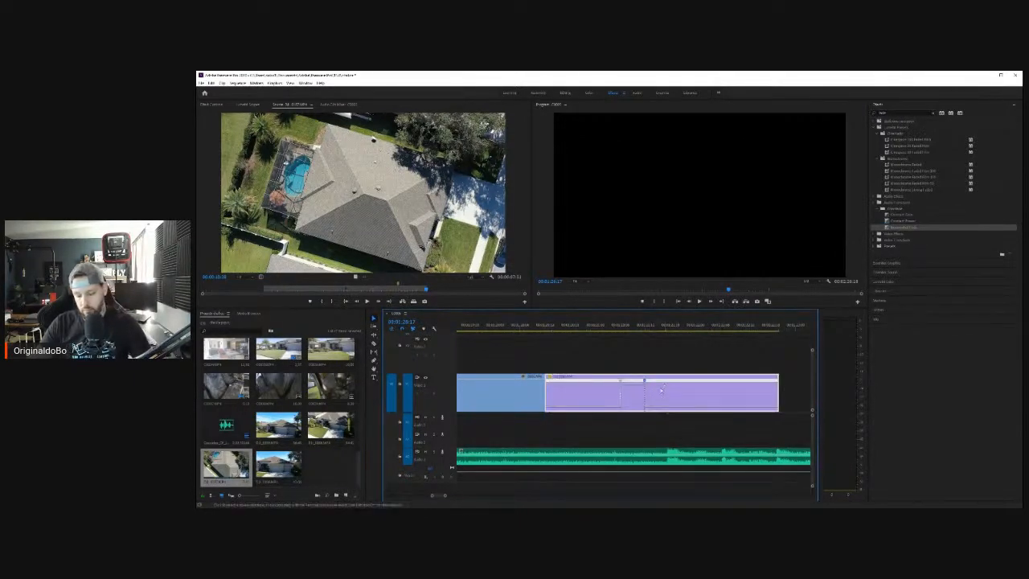
{"action": "key", "text": "="}
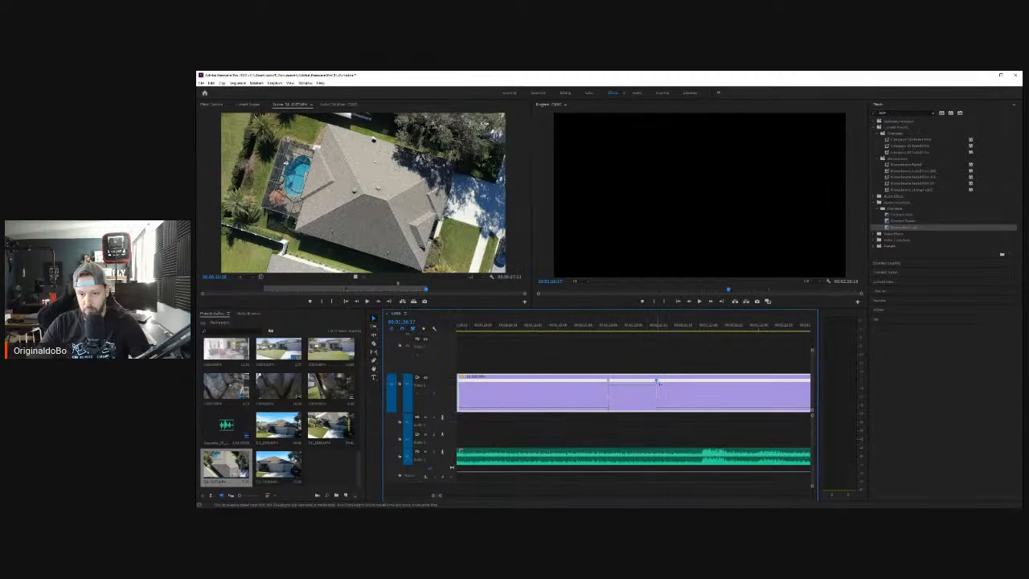
{"action": "left_click_drag", "start_coordinate": [659, 383], "coordinate": [685, 384]}
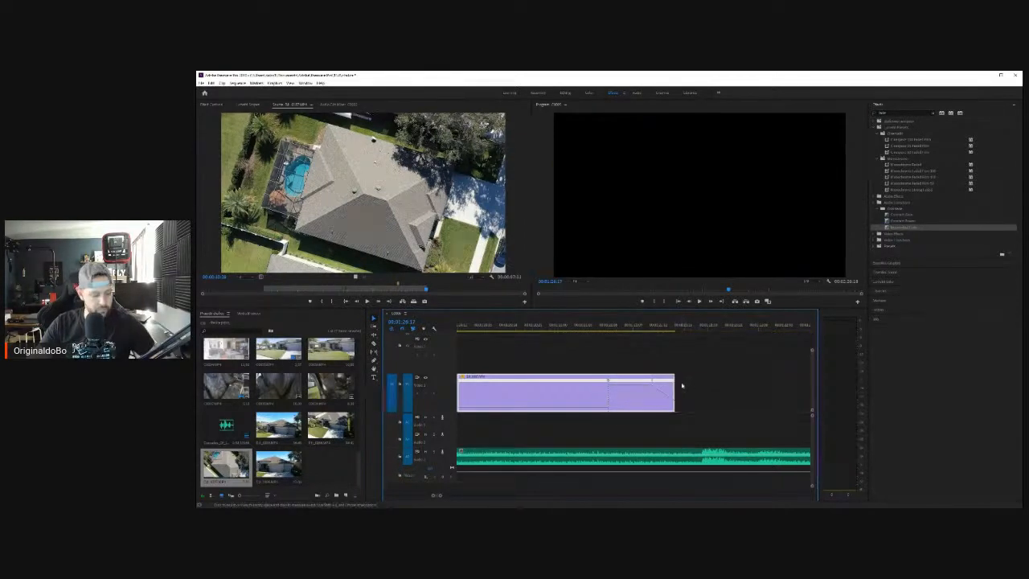
{"action": "key", "text": "ctrl+z"}
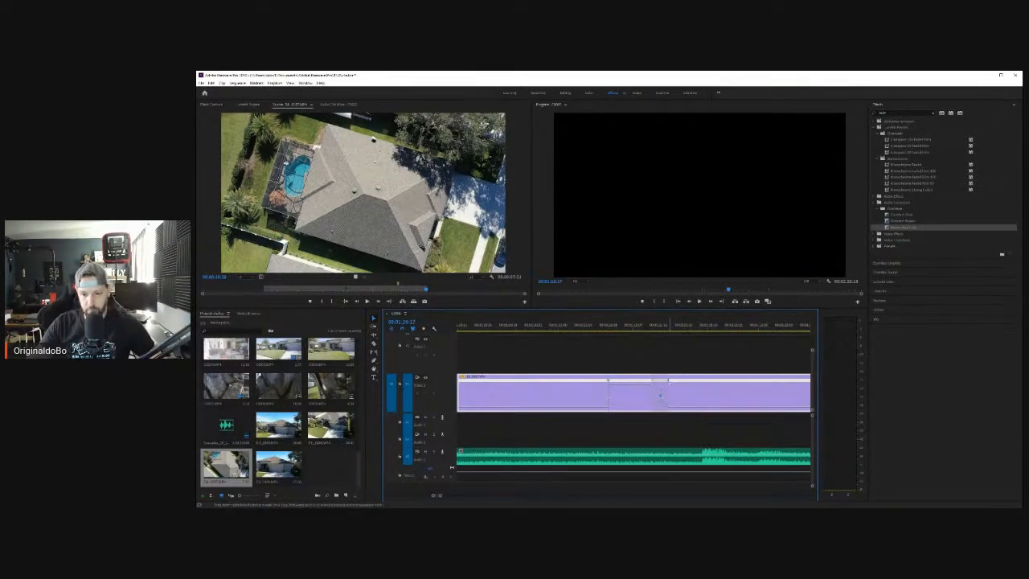
{"action": "left_click_drag", "start_coordinate": [669, 383], "coordinate": [683, 384]}
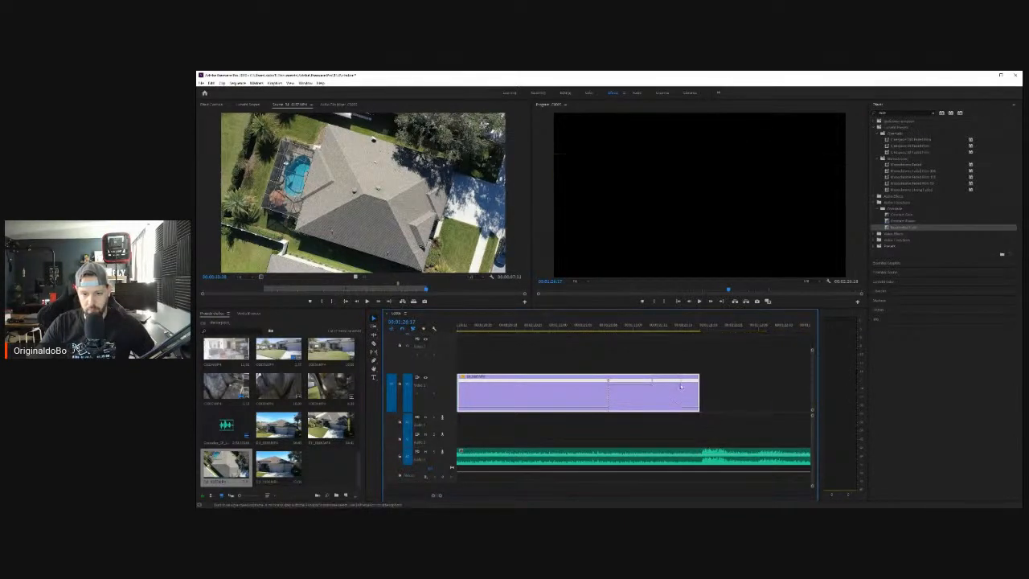
{"action": "mouse_move", "coordinate": [609, 382]}
{"action": "left_mouse_down"}
{"action": "mouse_move", "coordinate": [623, 388]}
{"action": "mouse_move", "coordinate": [610, 386]}
{"action": "left_mouse_up"}
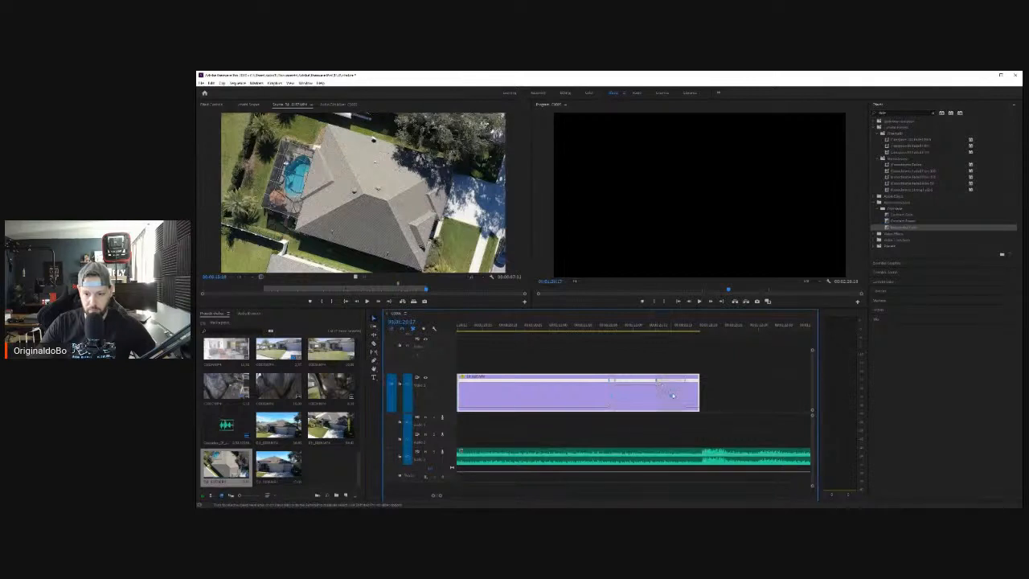
Step: Play back the cut from the pool clip through the speed-ramped overhead roof clip
{"action": "scroll", "coordinate": [635, 415], "scroll_direction": "left", "scroll_amount": 1}
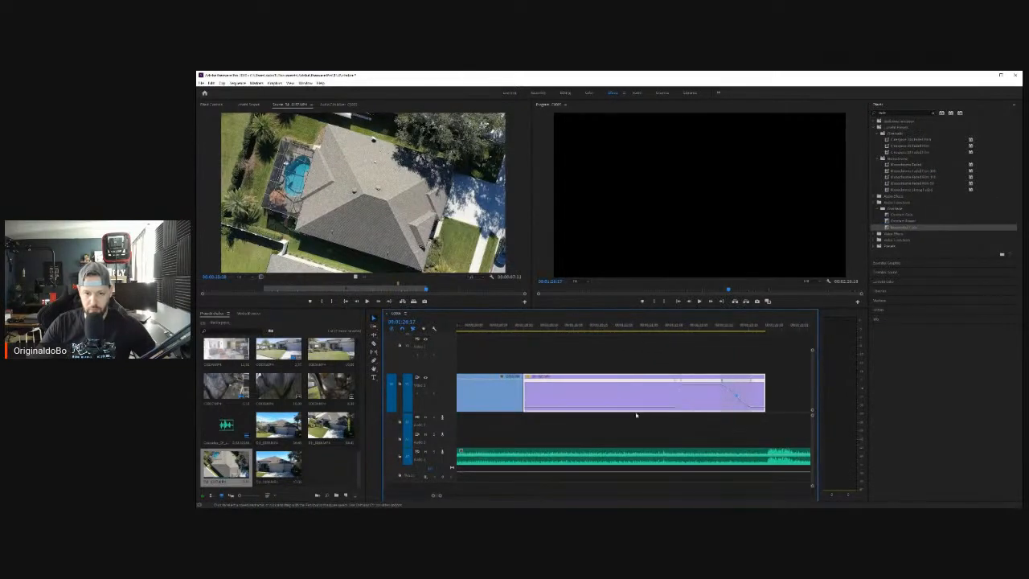
{"action": "left_click", "coordinate": [507, 324]}
{"action": "left_click", "coordinate": [699, 302]}
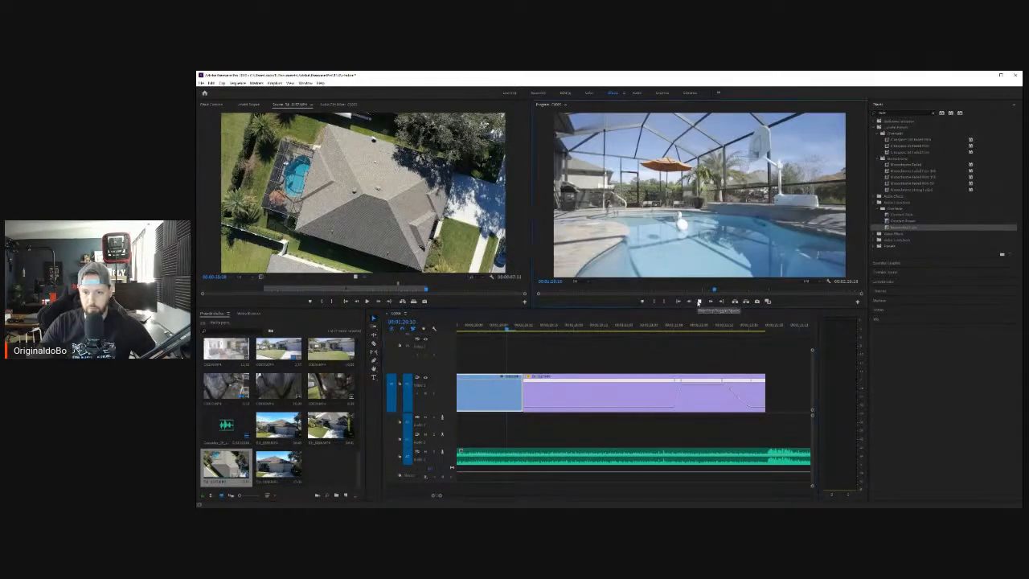
{"action": "key", "text": "ctrl+z"}
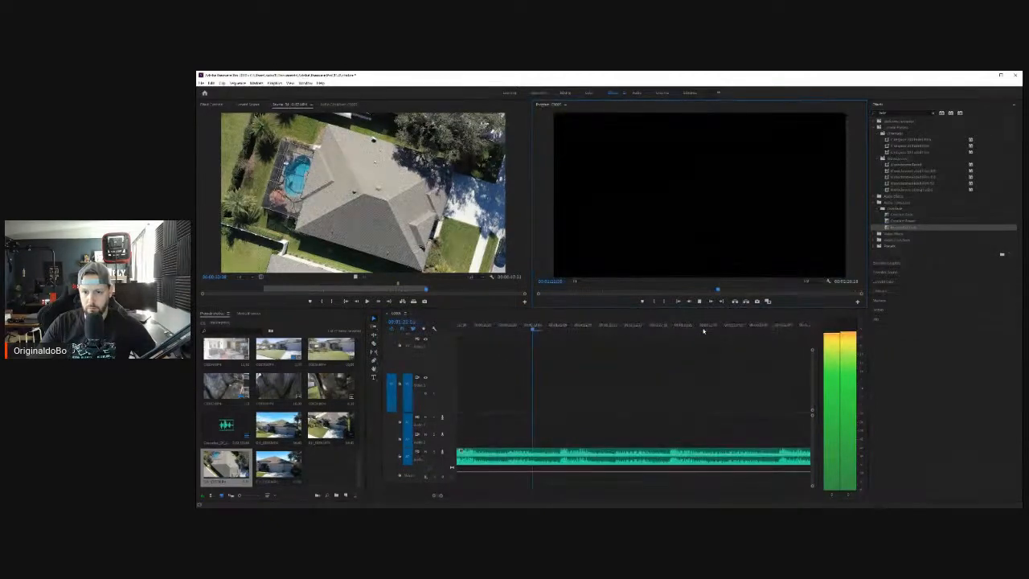
{"action": "left_click", "coordinate": [698, 303]}
{"action": "scroll", "coordinate": [614, 407], "scroll_direction": "left", "scroll_amount": 5}
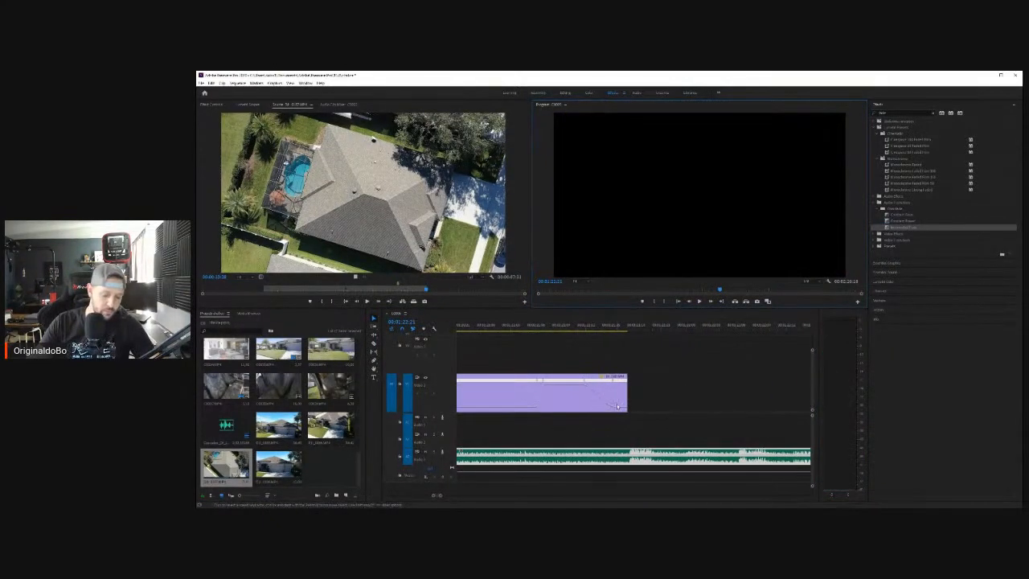
{"action": "left_click", "coordinate": [671, 369]}
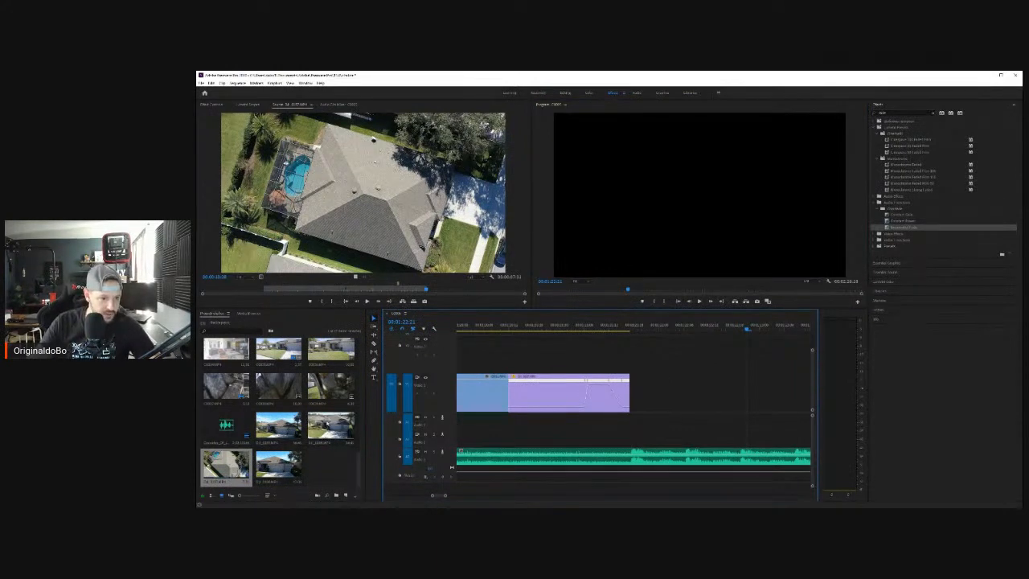
Step: Browse the bin's clips and scrub through the backyard clip that passes a tree trunk towards the screened pool
{"action": "scroll", "coordinate": [352, 439], "scroll_direction": "down", "scroll_amount": 5}
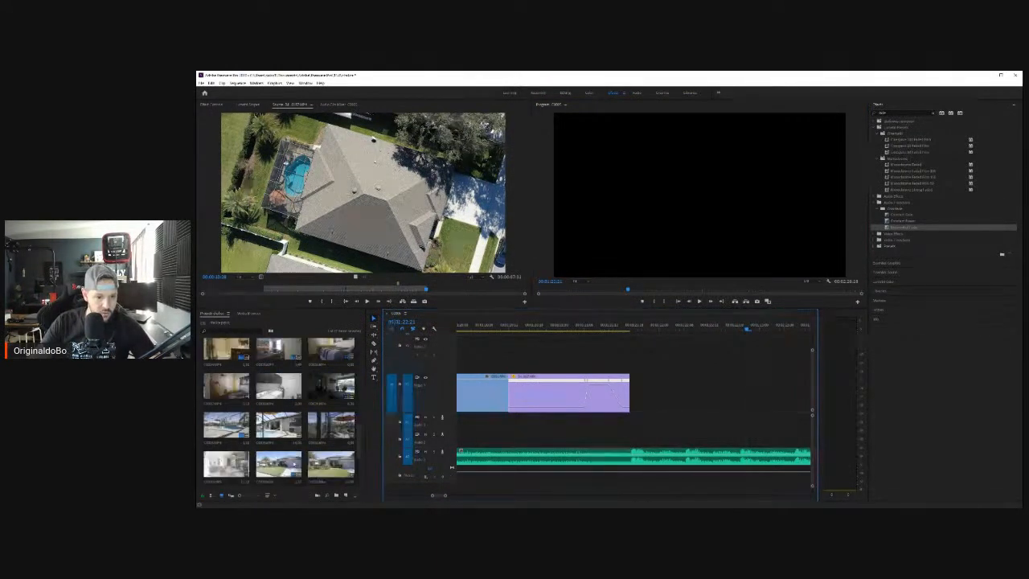
{"action": "scroll", "coordinate": [356, 434], "scroll_direction": "down", "scroll_amount": 5}
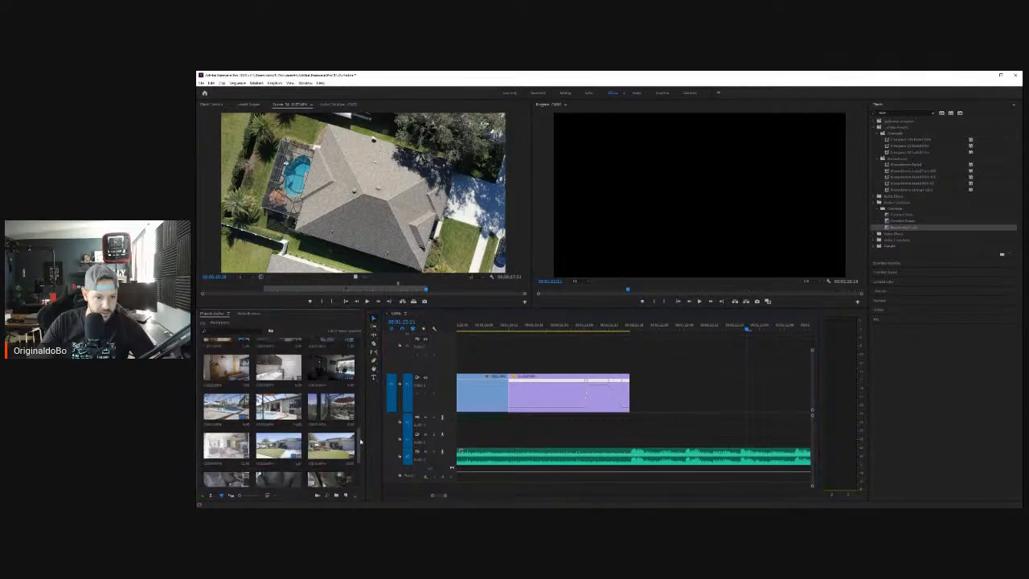
{"action": "left_click_drag", "start_coordinate": [362, 474], "coordinate": [362, 451]}
{"action": "double_click", "coordinate": [330, 423]}
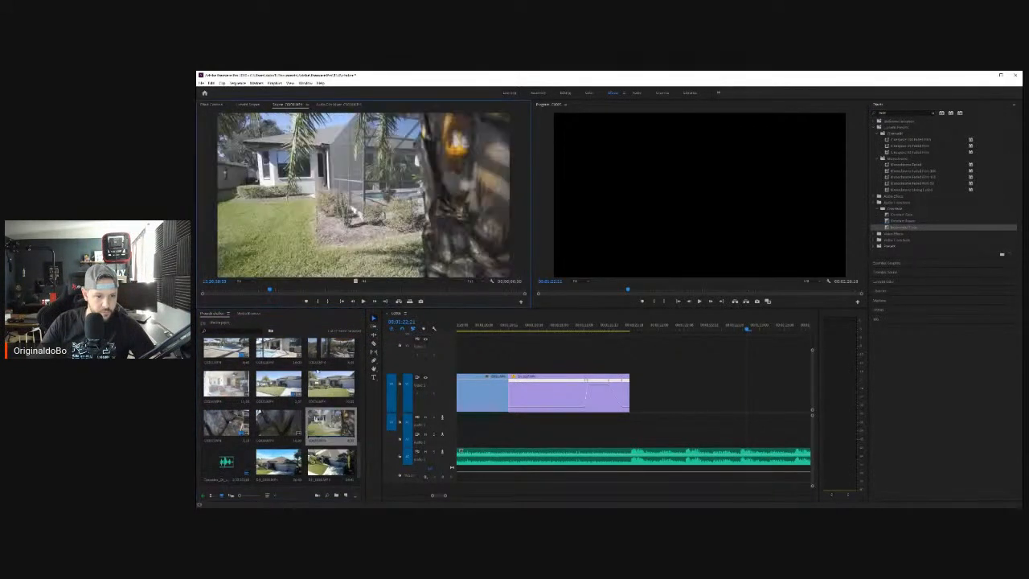
{"action": "left_click_drag", "start_coordinate": [271, 292], "coordinate": [349, 297]}
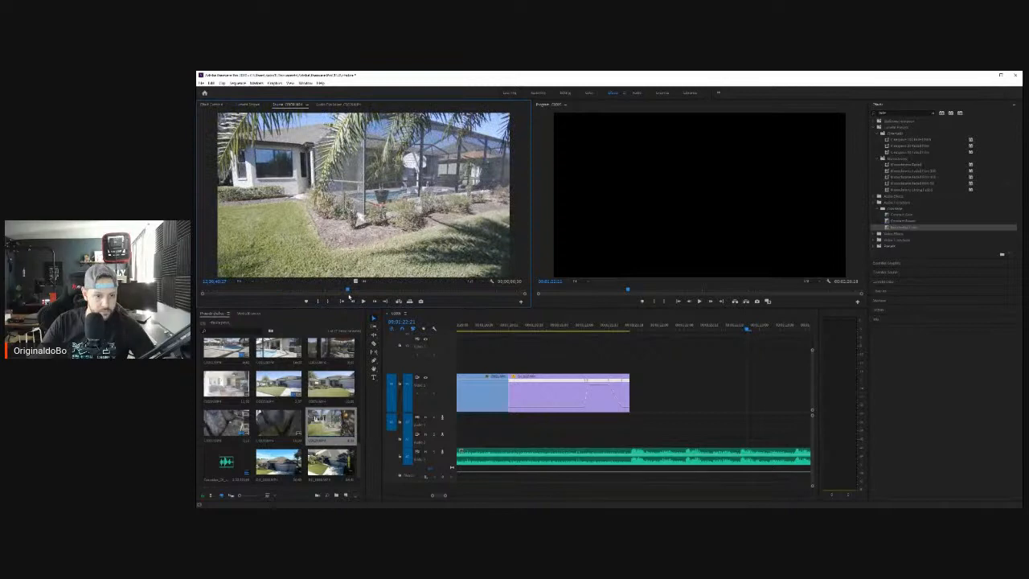
Step: Mark a range of the garden clip beside the screened pool cage and add it right after the overhead roof clip
{"action": "double_click", "coordinate": [282, 422]}
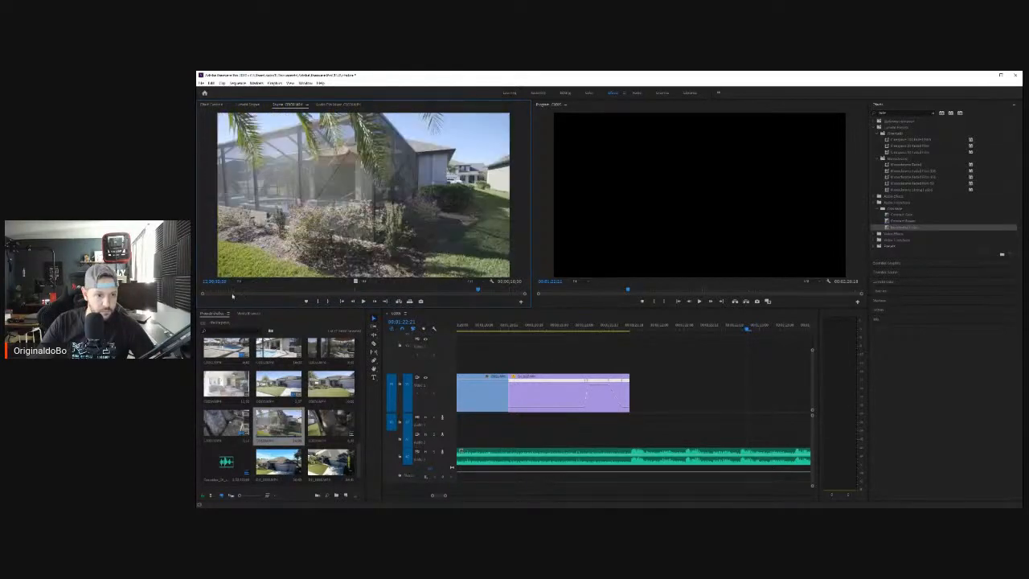
{"action": "left_click_drag", "start_coordinate": [474, 293], "coordinate": [419, 302]}
{"action": "key", "text": "i"}
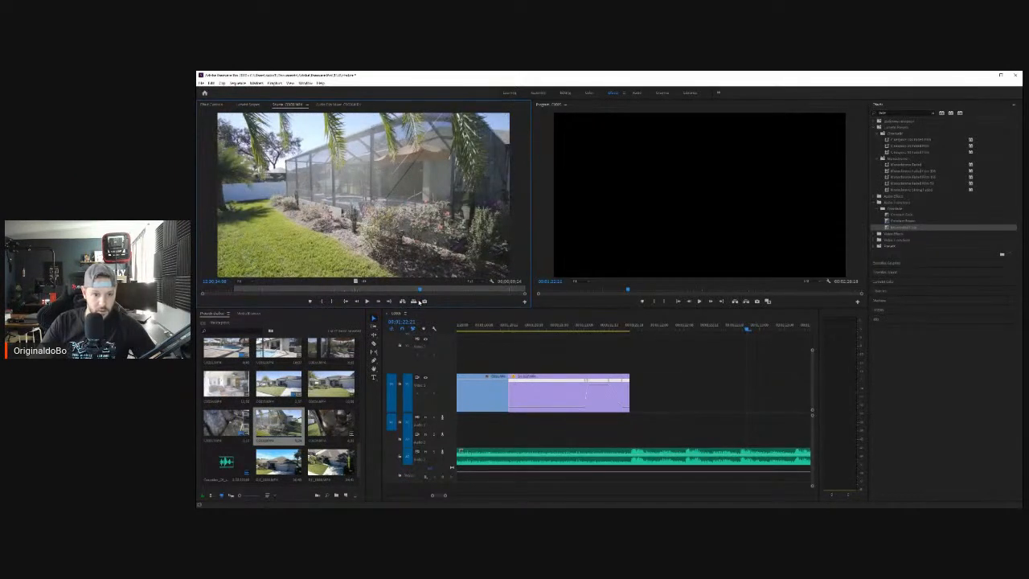
{"action": "key", "text": "o"}
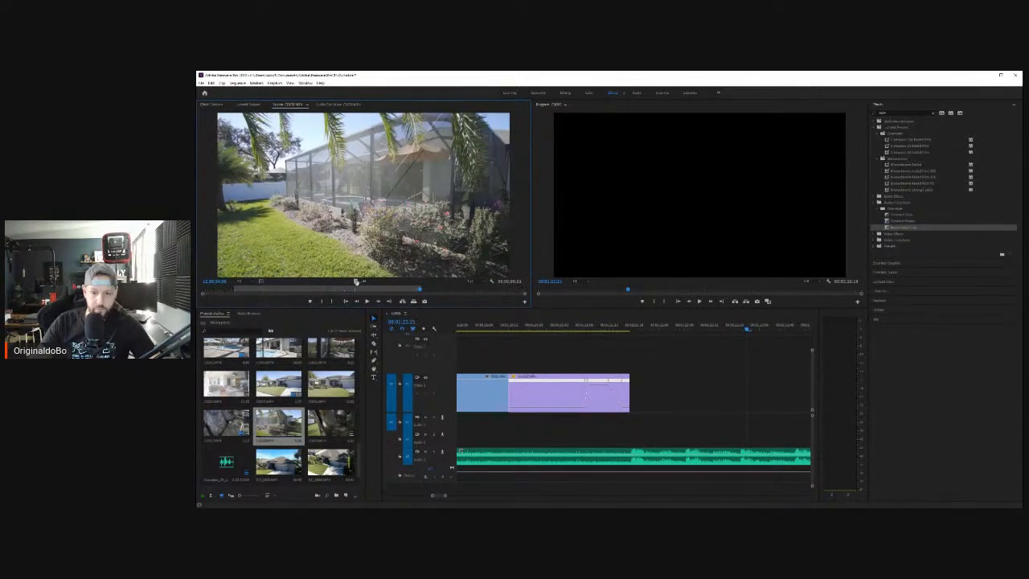
{"action": "left_click_drag", "start_coordinate": [356, 281], "coordinate": [643, 394]}
Step: Play back the cut from the roof clip into the added garden clip and delete that garden clip from the sequence
{"action": "left_click", "coordinate": [580, 328]}
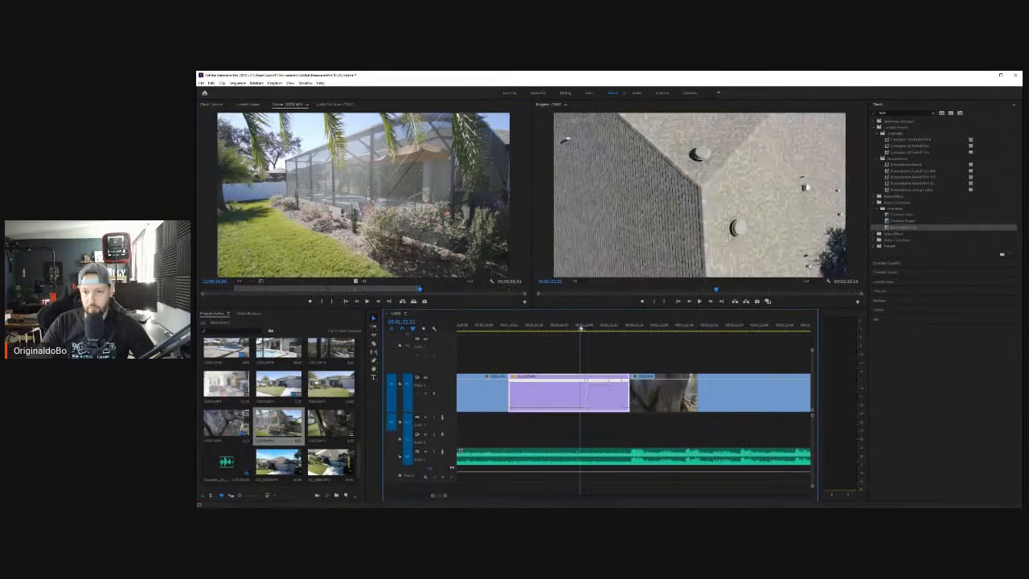
{"action": "left_click", "coordinate": [698, 301]}
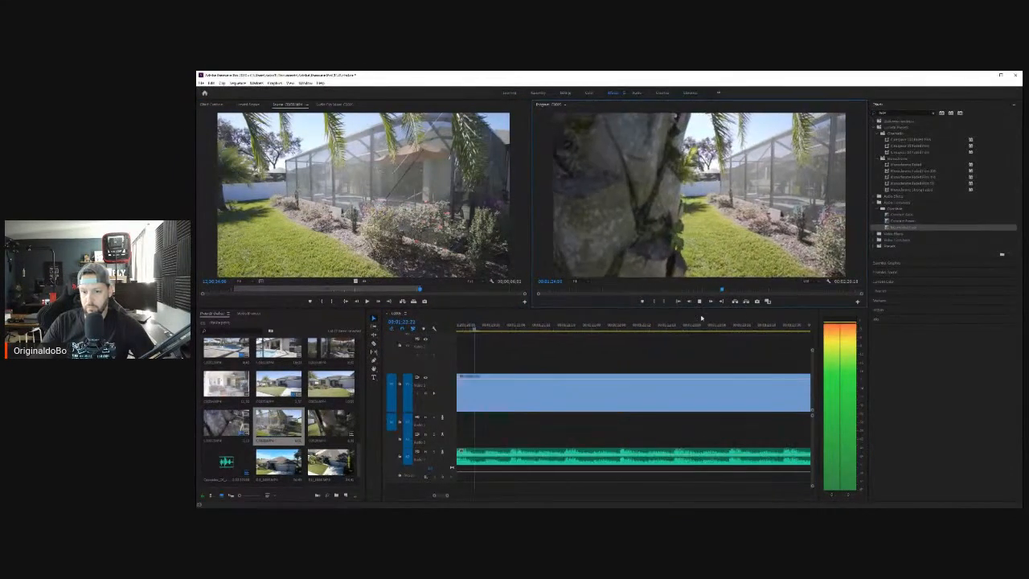
{"action": "left_click", "coordinate": [605, 346]}
{"action": "key", "text": "minus"}
{"action": "key", "text": "minus"}
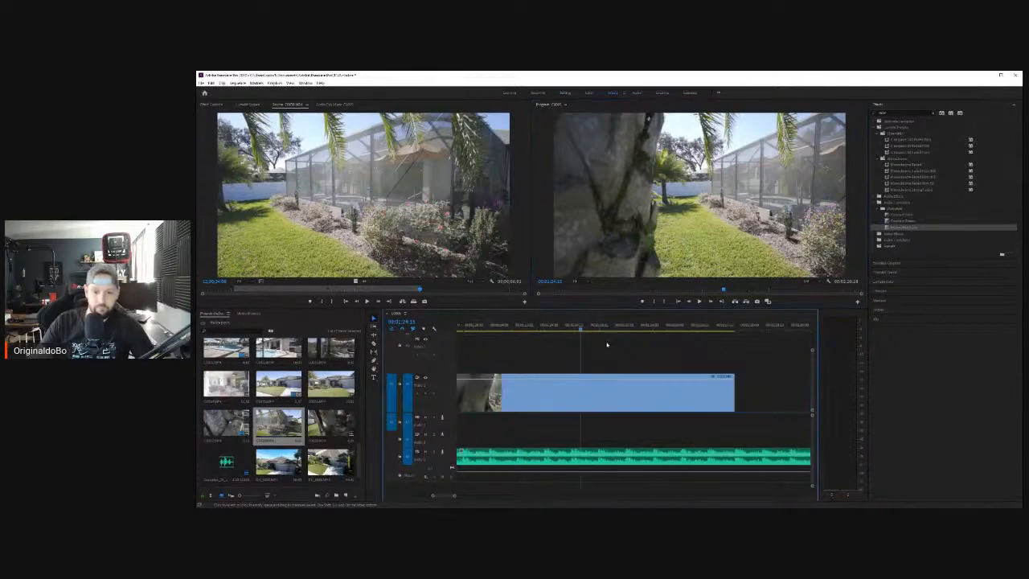
{"action": "left_click_drag", "start_coordinate": [605, 326], "coordinate": [588, 348]}
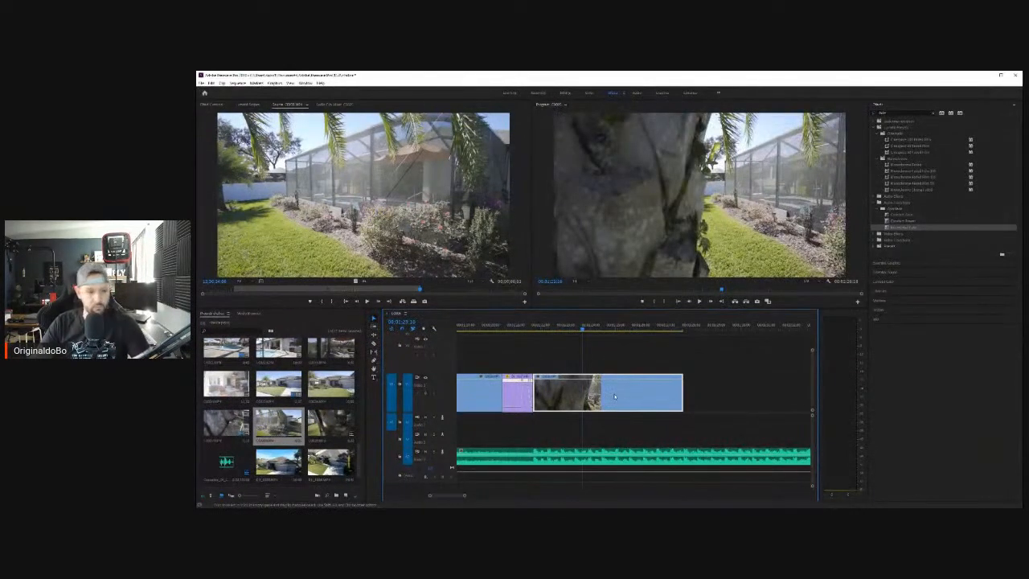
{"action": "left_click", "coordinate": [614, 396]}
{"action": "key", "text": "Delete"}
Step: Preview the front-yard and garden clips in the bin to choose a replacement for the shot following the roof clip
{"action": "double_click", "coordinate": [226, 425]}
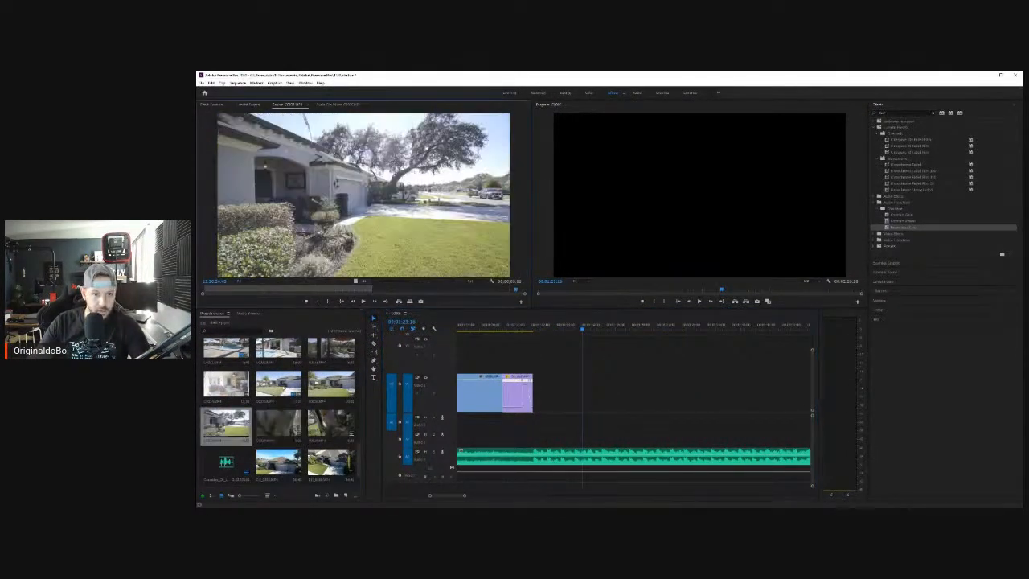
{"action": "double_click", "coordinate": [278, 422]}
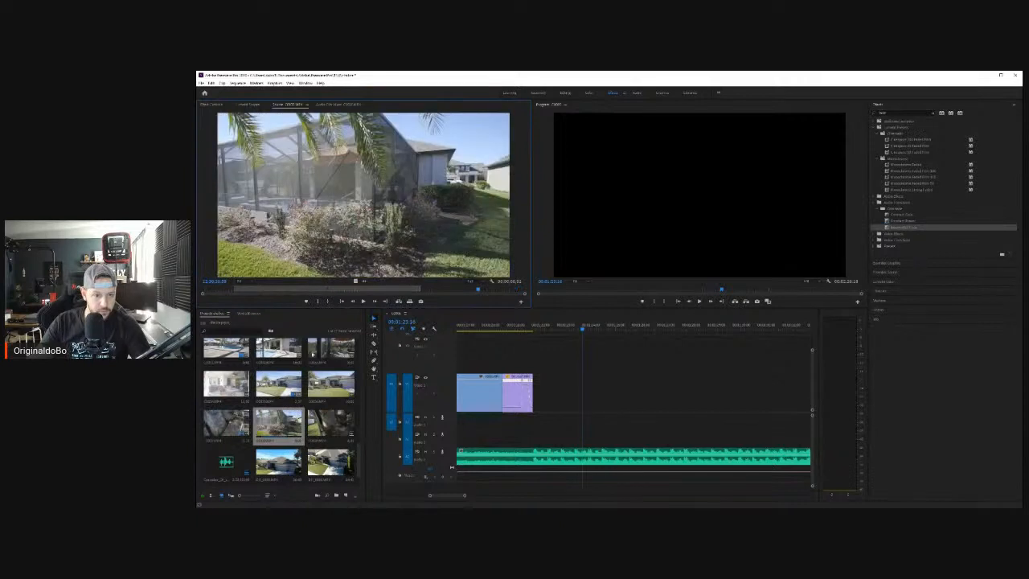
{"action": "double_click", "coordinate": [346, 428]}
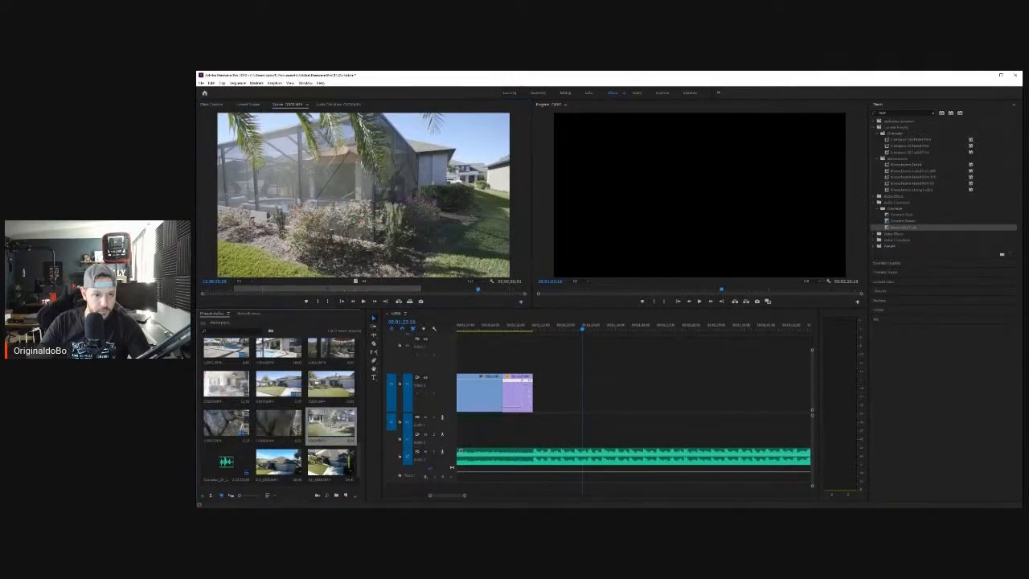
{"action": "scroll", "coordinate": [295, 443], "scroll_direction": "down", "scroll_amount": 1}
{"action": "scroll", "coordinate": [297, 444], "scroll_direction": "up", "scroll_amount": 1}
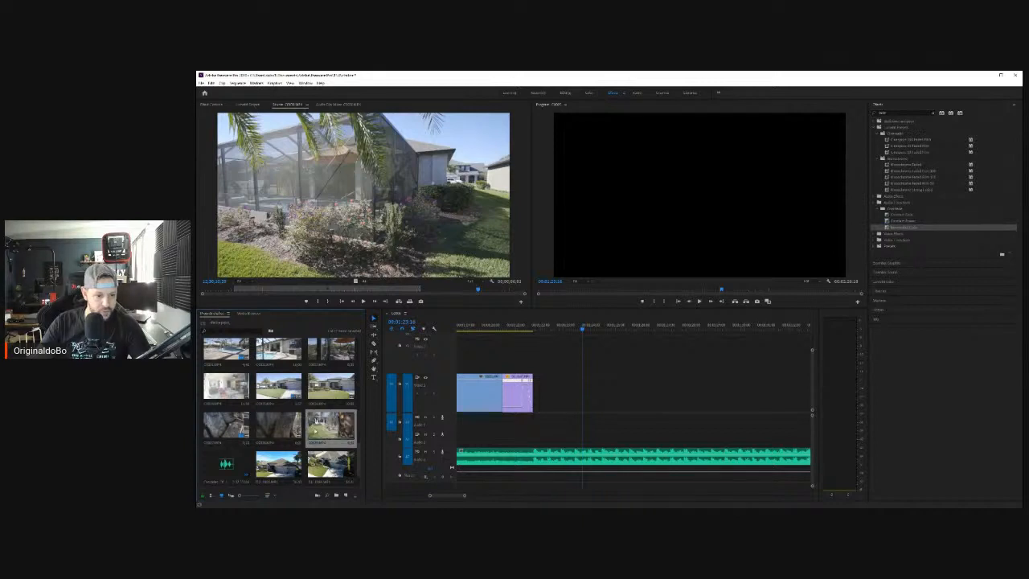
{"action": "left_click", "coordinate": [241, 281]}
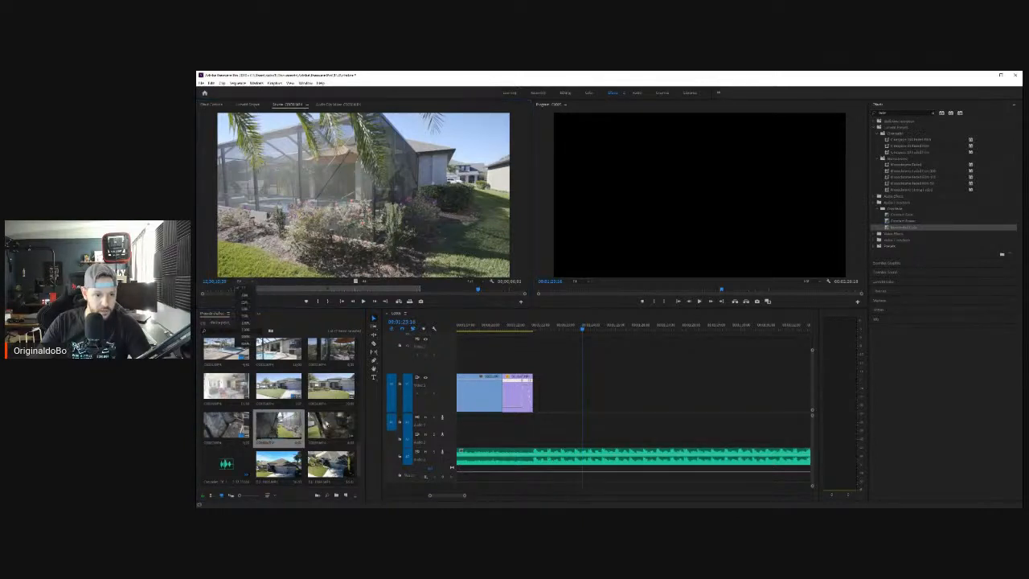
Step: Mark the backyard clip from the tree trunk to the screened pool view, add it after the overhead roof clip and play the cut
{"action": "double_click", "coordinate": [327, 424]}
{"action": "left_click_drag", "start_coordinate": [246, 292], "coordinate": [201, 303]}
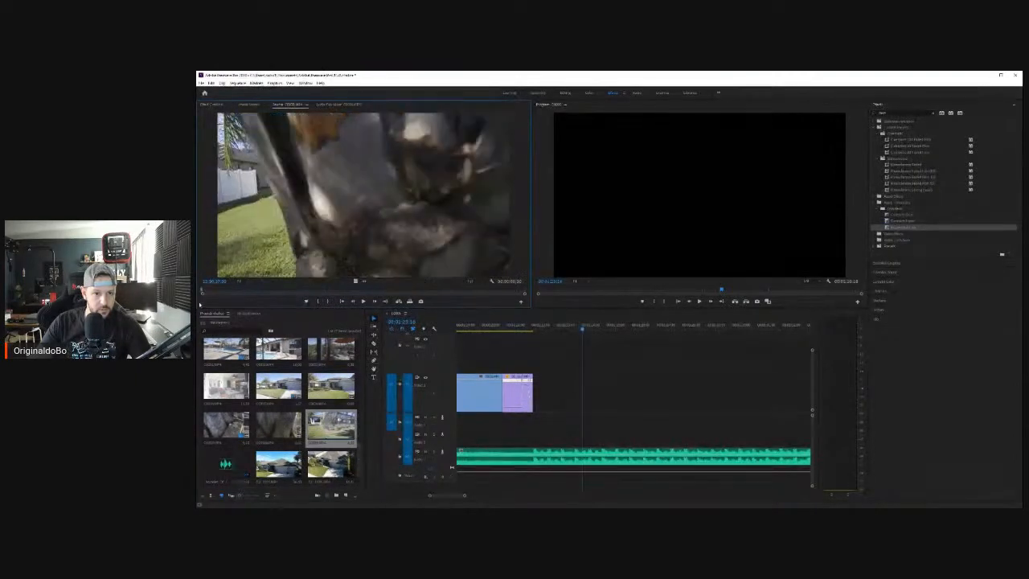
{"action": "key", "text": "space"}
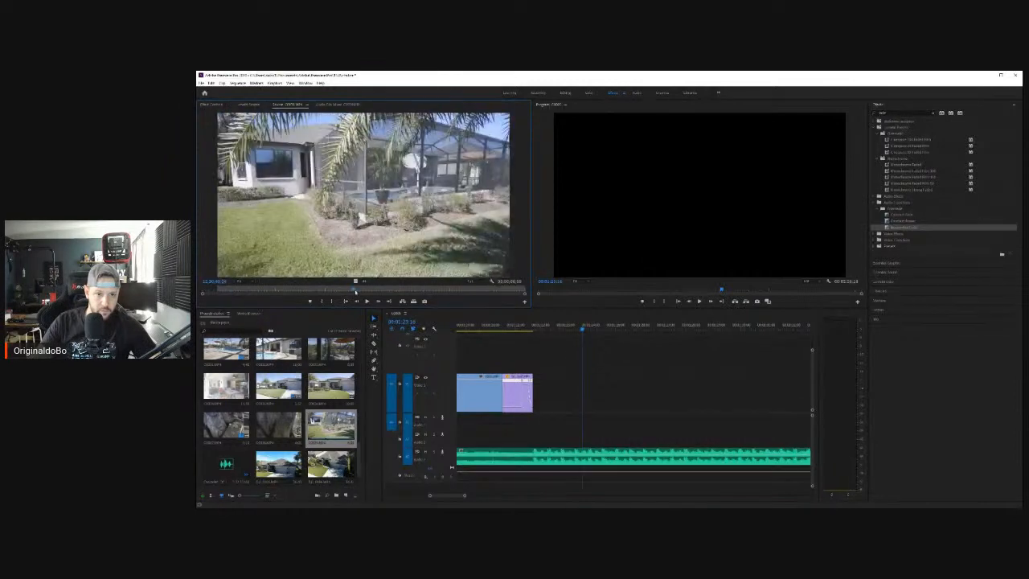
{"action": "key", "text": "o"}
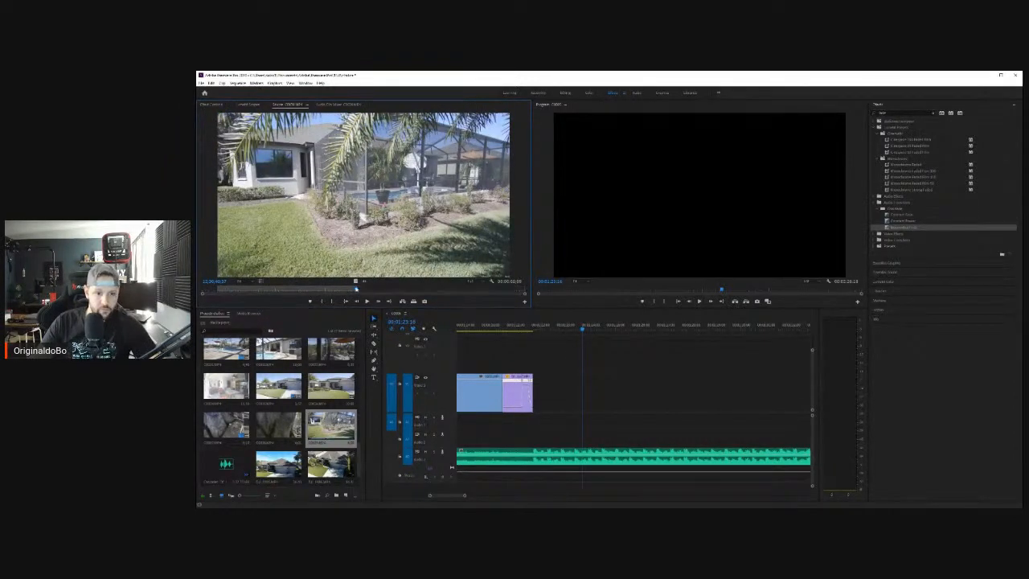
{"action": "left_click_drag", "start_coordinate": [361, 287], "coordinate": [534, 394]}
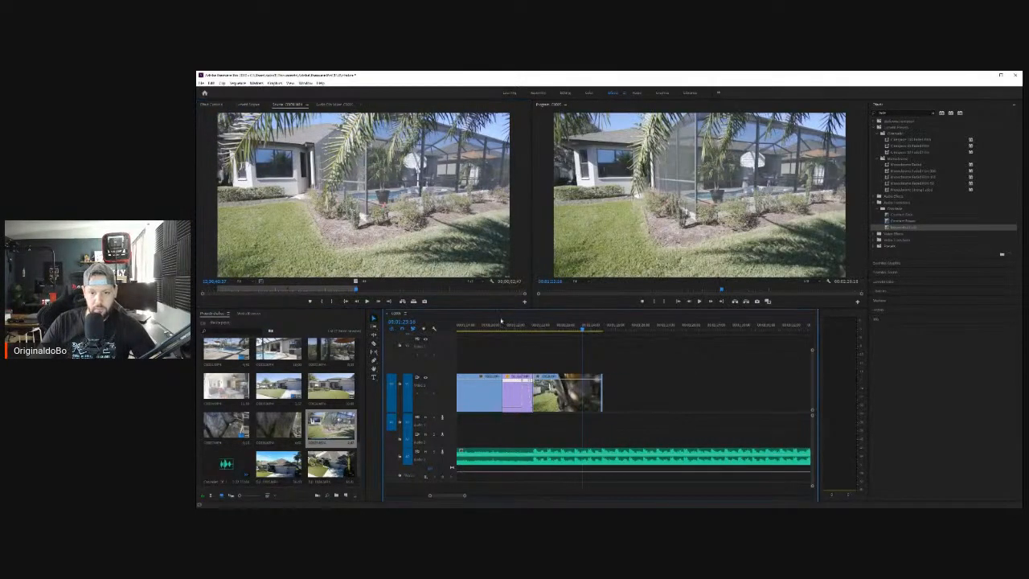
{"action": "left_click", "coordinate": [500, 324]}
{"action": "left_click", "coordinate": [699, 302]}
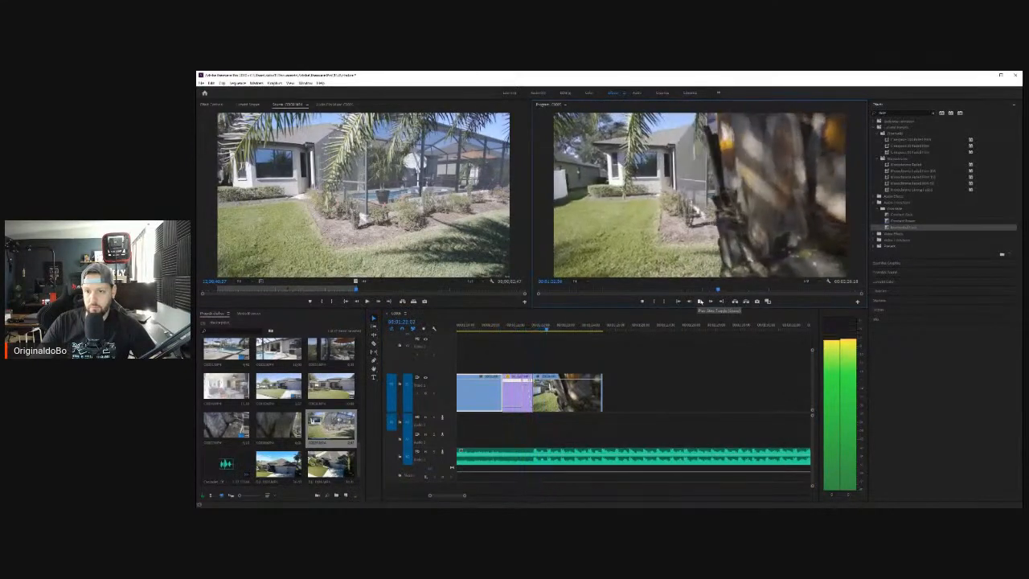
Step: Reverse the backyard clip that follows the overhead roof clip so it ends on the tree trunk, and play the cut
{"action": "left_click", "coordinate": [700, 301]}
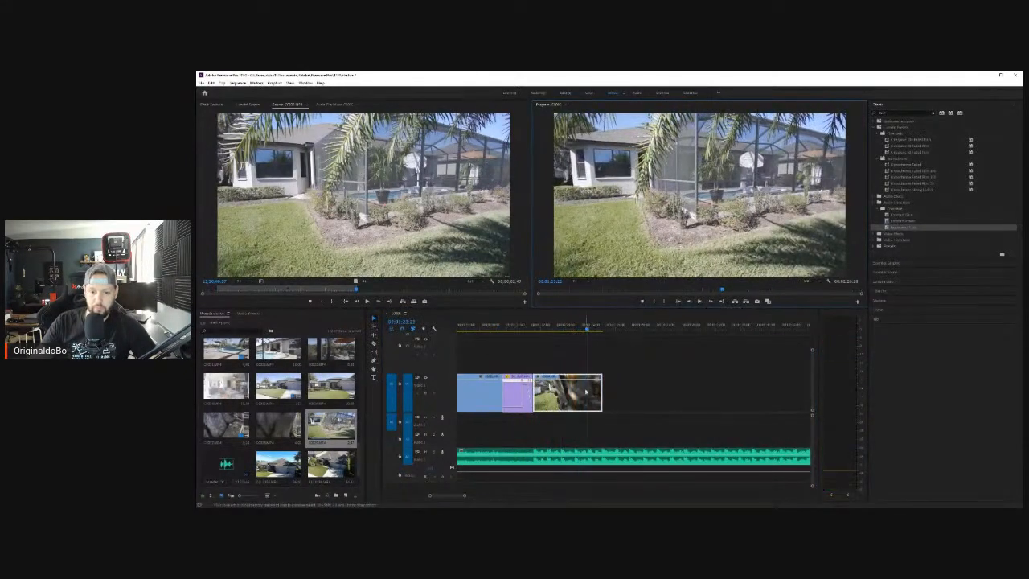
{"action": "right_click", "coordinate": [587, 390]}
{"action": "left_click", "coordinate": [593, 283]}
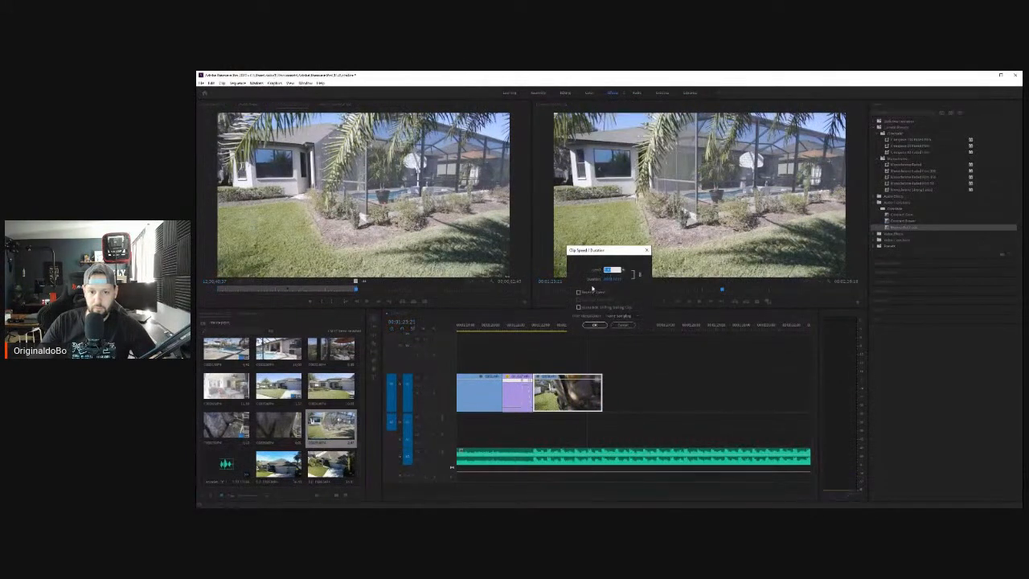
{"action": "left_click", "coordinate": [593, 324]}
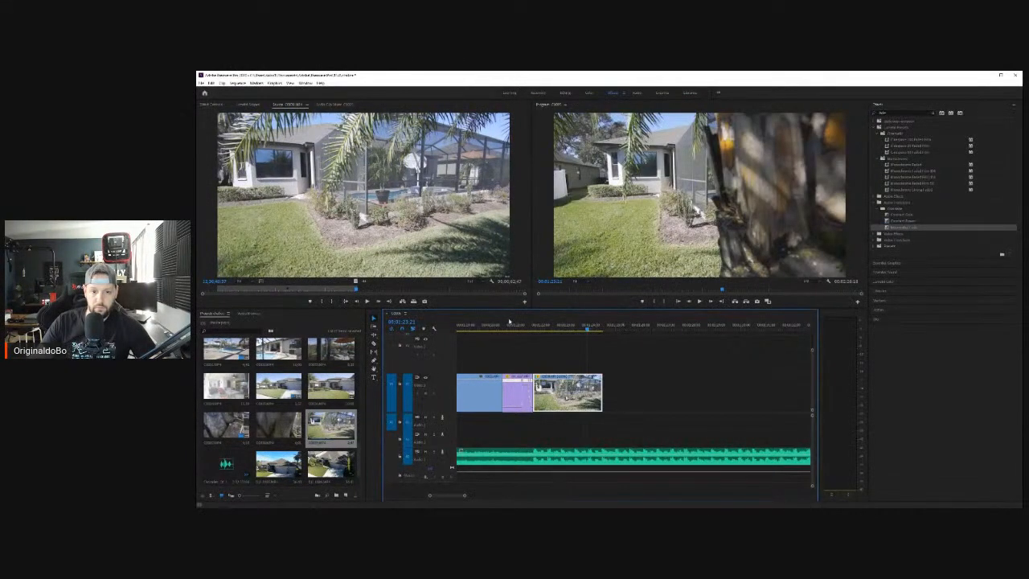
{"action": "left_click", "coordinate": [509, 323]}
{"action": "left_click", "coordinate": [699, 302]}
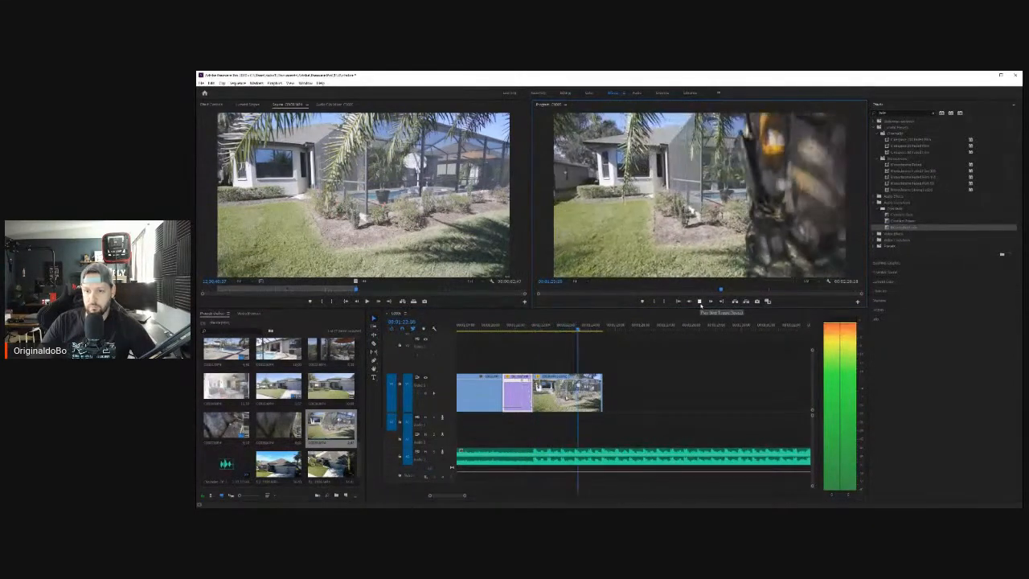
{"action": "key", "text": "space"}
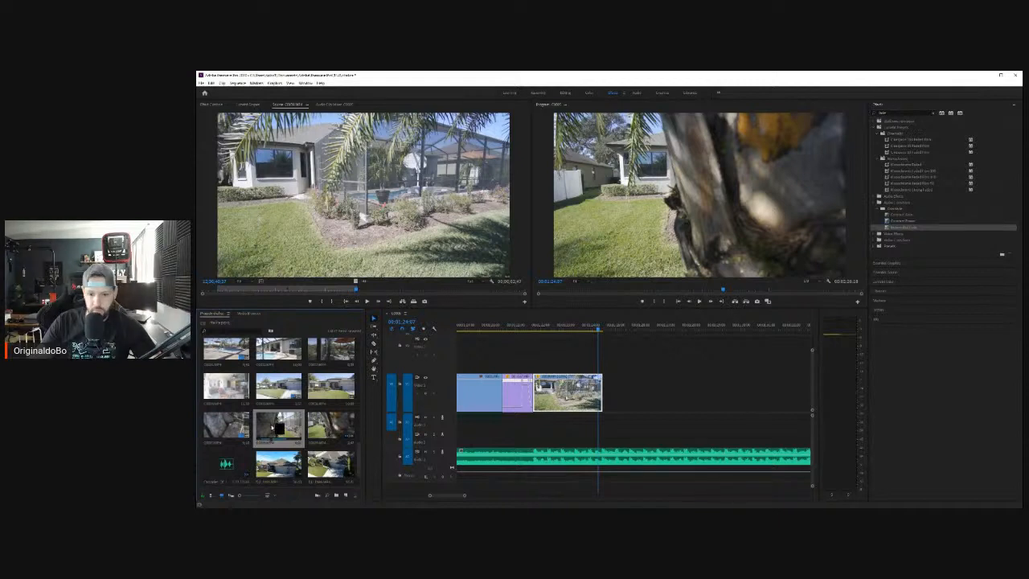
Step: Add the tree trunk clip from the bin right after the reversed backyard clip and delete its unlinked audio
{"action": "left_click_drag", "start_coordinate": [278, 426], "coordinate": [643, 406]}
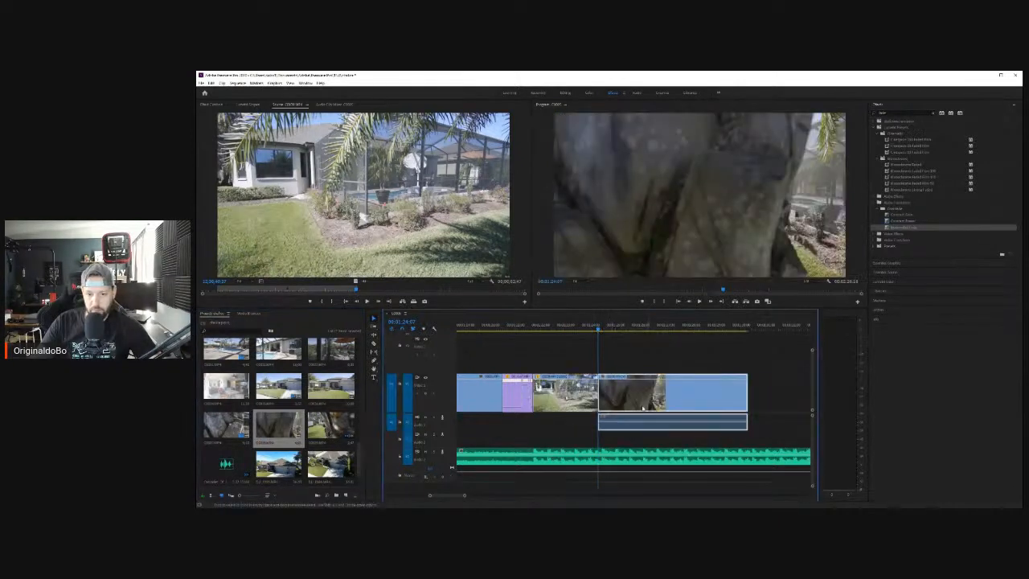
{"action": "right_click", "coordinate": [643, 407]}
{"action": "left_click", "coordinate": [656, 201]}
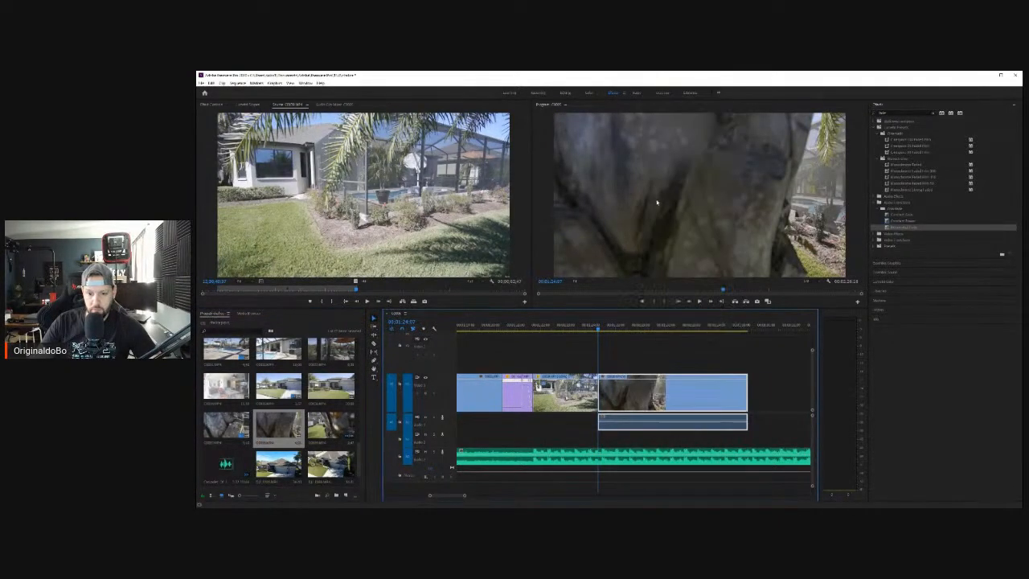
{"action": "left_click", "coordinate": [655, 428]}
{"action": "key", "text": "Delete"}
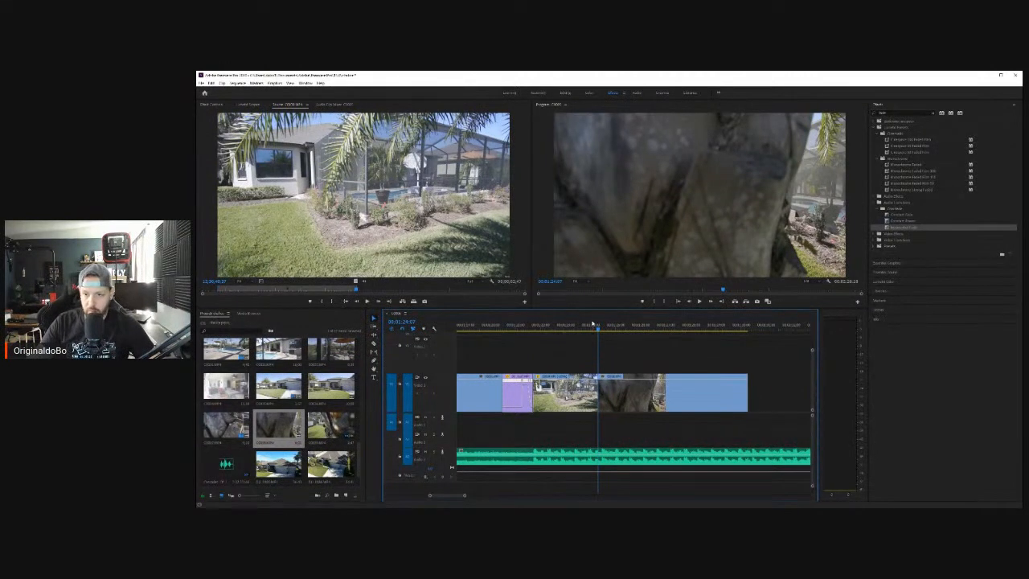
Step: Trim the start of the tree trunk clip, extend the backyard clip's end to meet it, and play the transition
{"action": "left_click", "coordinate": [614, 328]}
{"action": "left_click_drag", "start_coordinate": [611, 331], "coordinate": [609, 332]}
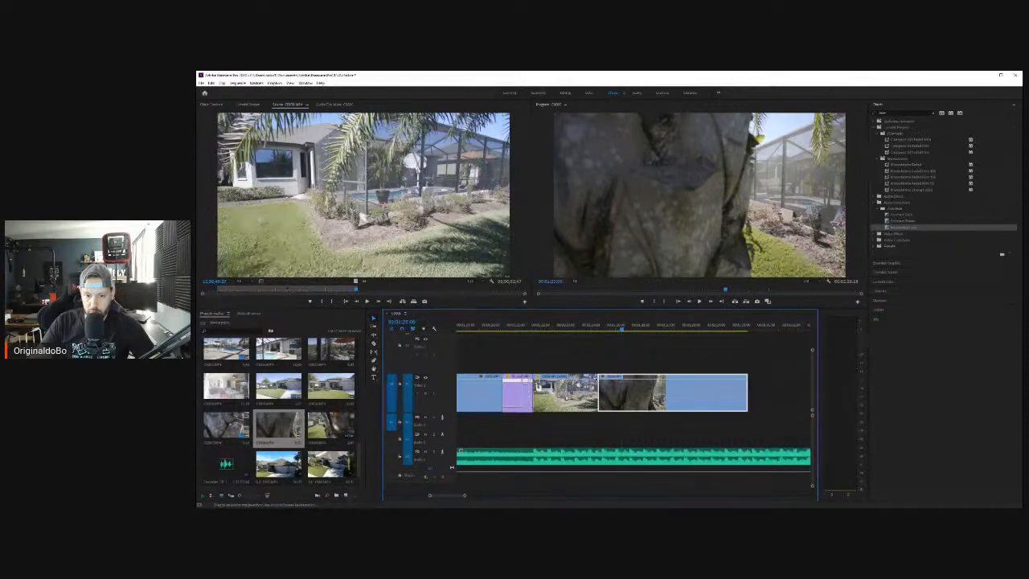
{"action": "left_click_drag", "start_coordinate": [614, 375], "coordinate": [627, 375]}
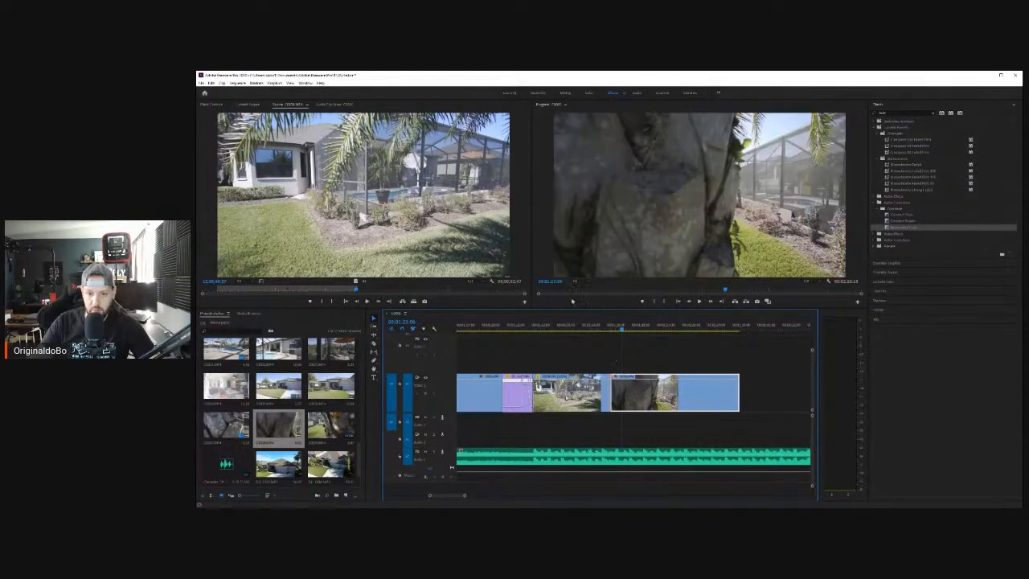
{"action": "left_click", "coordinate": [594, 328]}
{"action": "left_click_drag", "start_coordinate": [605, 330], "coordinate": [582, 343]}
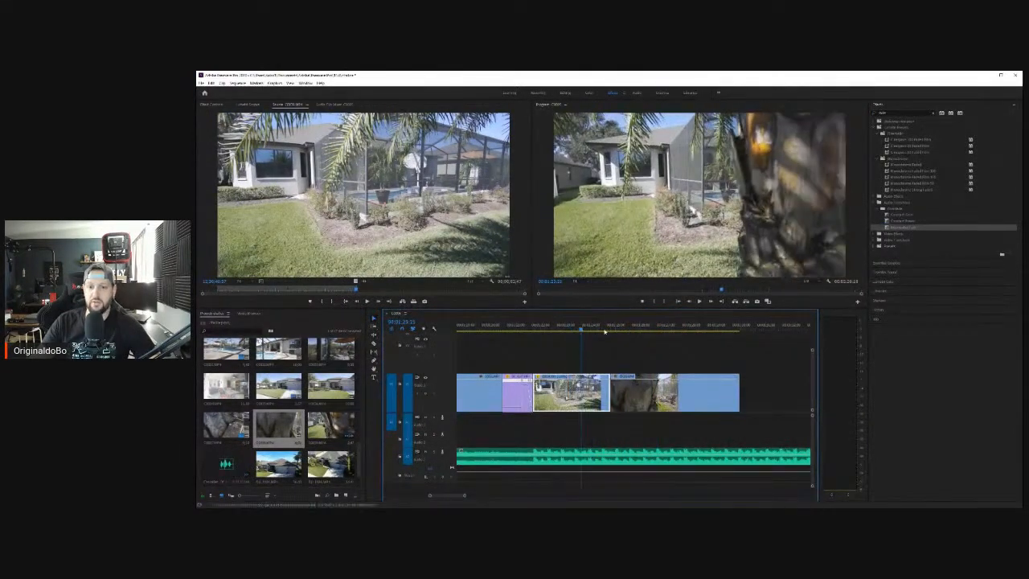
{"action": "left_click", "coordinate": [698, 301]}
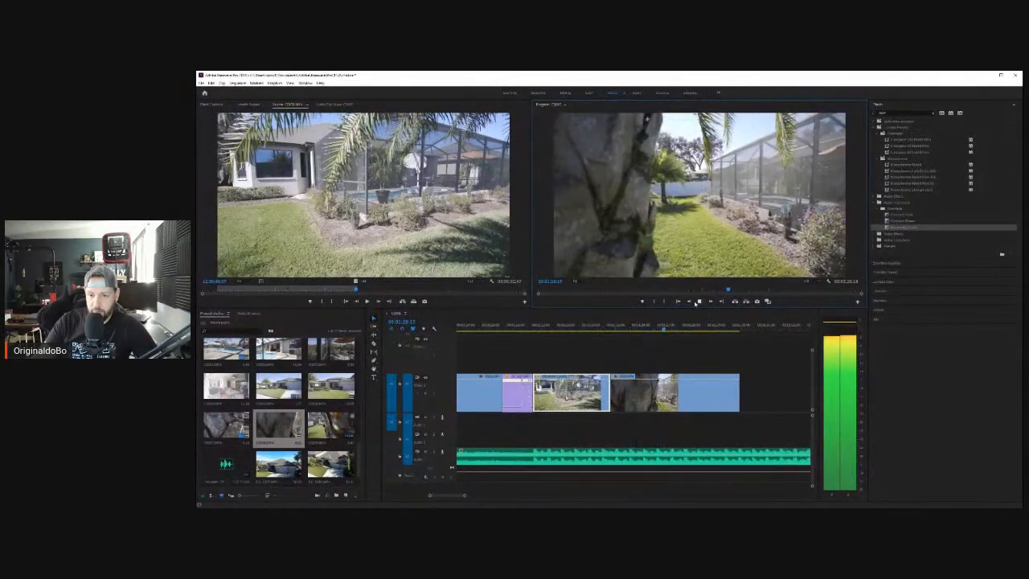
Step: Fine-tune the join where the trunk fills the frame by slightly extending the backyard clip and butting the tree trunk clip against it
{"action": "left_click", "coordinate": [599, 330]}
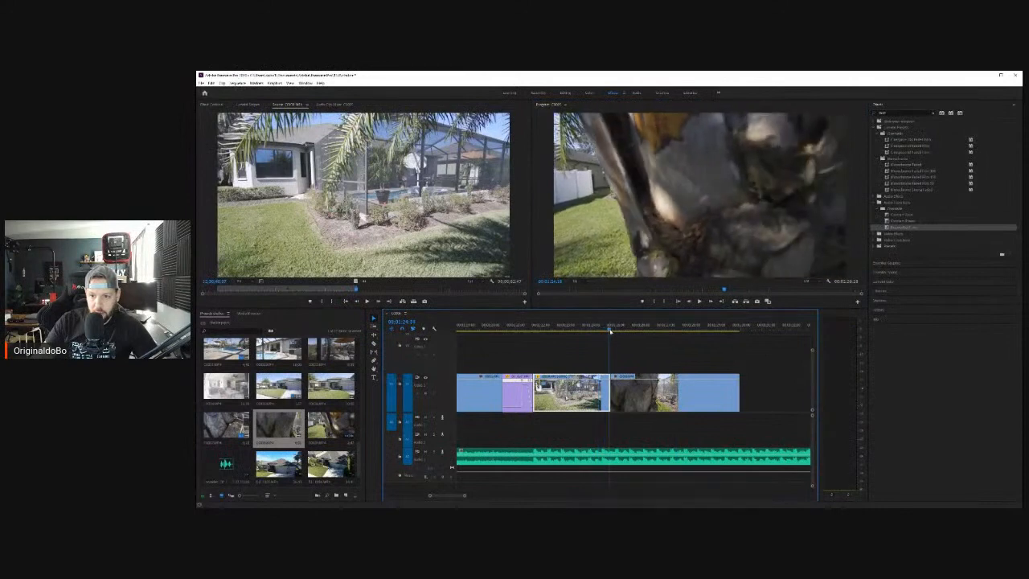
{"action": "left_click_drag", "start_coordinate": [610, 330], "coordinate": [609, 330]}
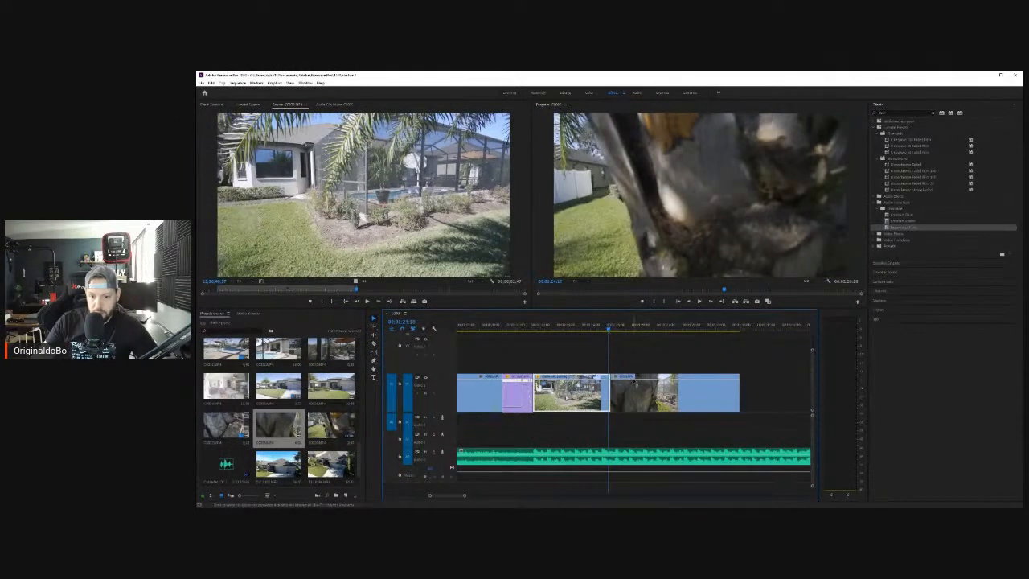
{"action": "left_click_drag", "start_coordinate": [634, 381], "coordinate": [611, 376]}
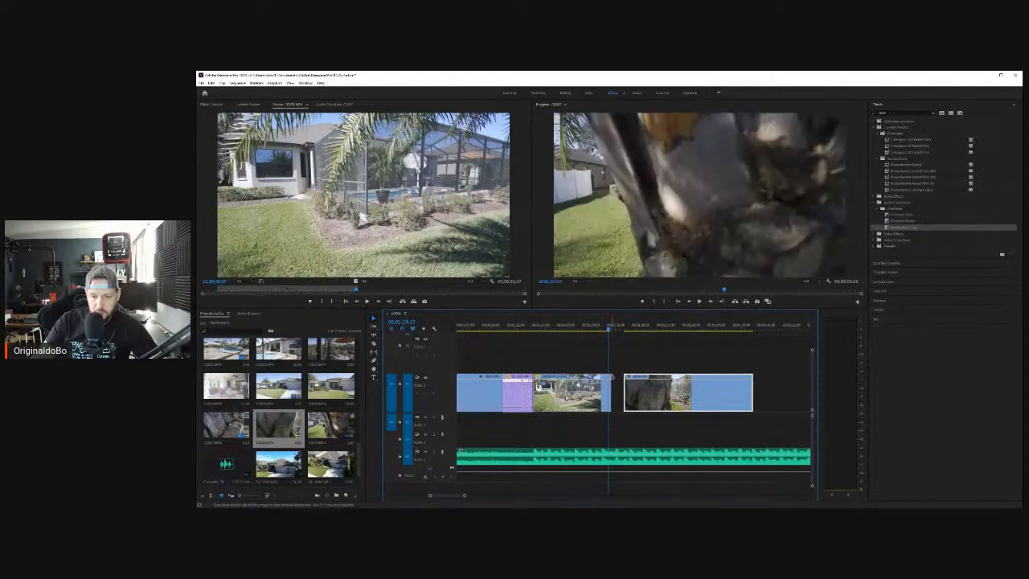
{"action": "left_click", "coordinate": [593, 344]}
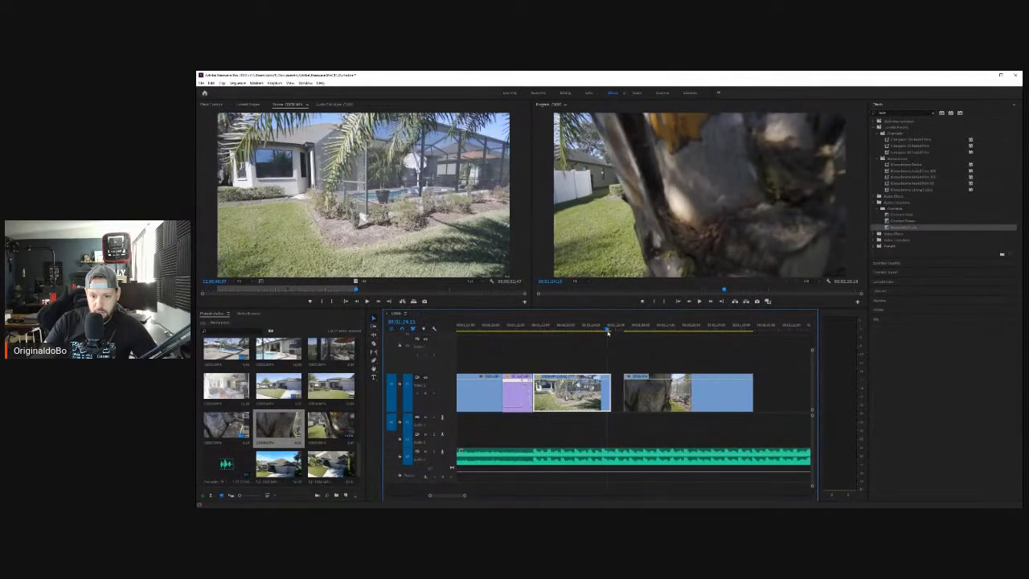
{"action": "left_click", "coordinate": [610, 331]}
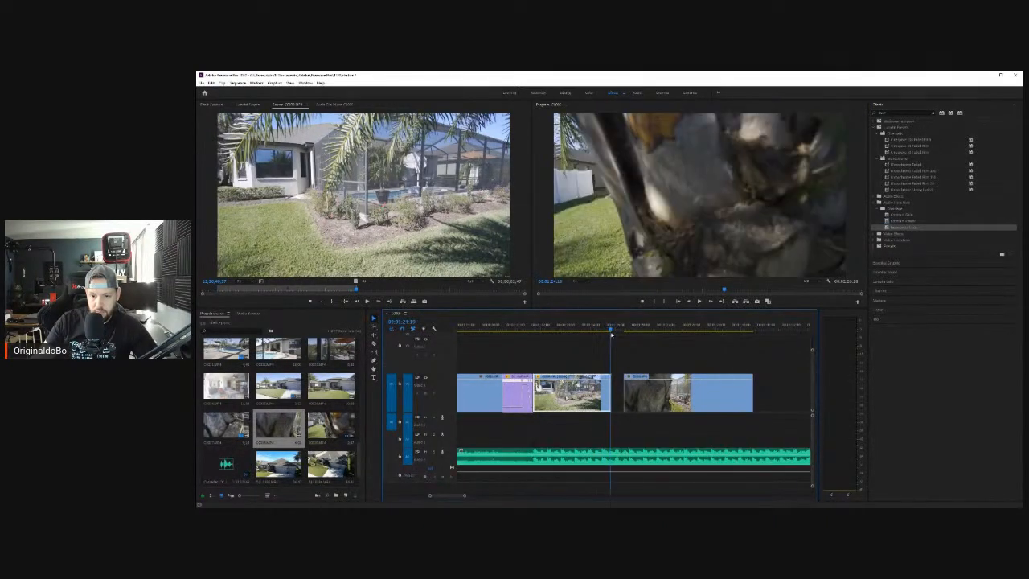
{"action": "left_click_drag", "start_coordinate": [634, 374], "coordinate": [622, 374]}
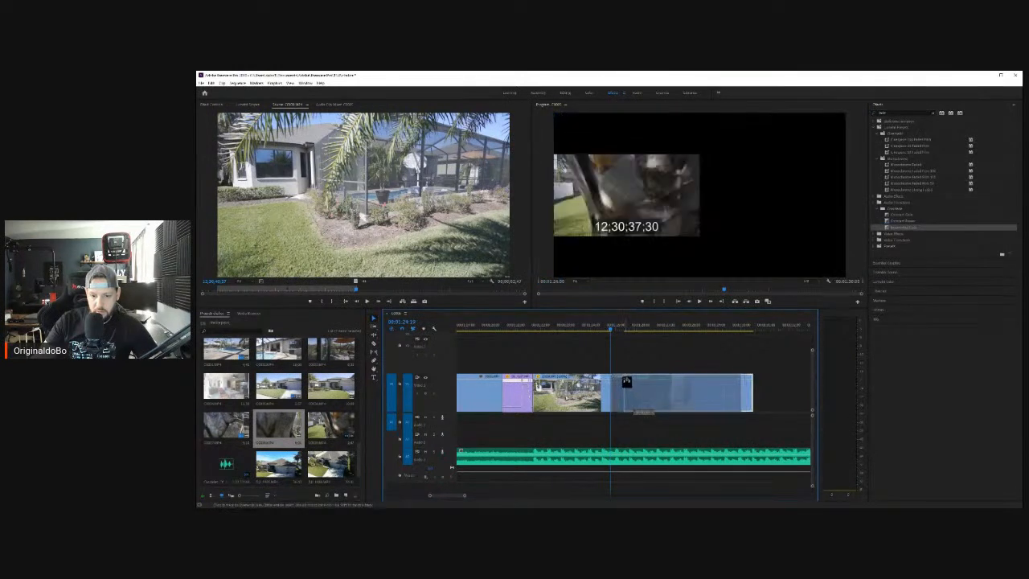
{"action": "left_click_drag", "start_coordinate": [610, 330], "coordinate": [605, 330]}
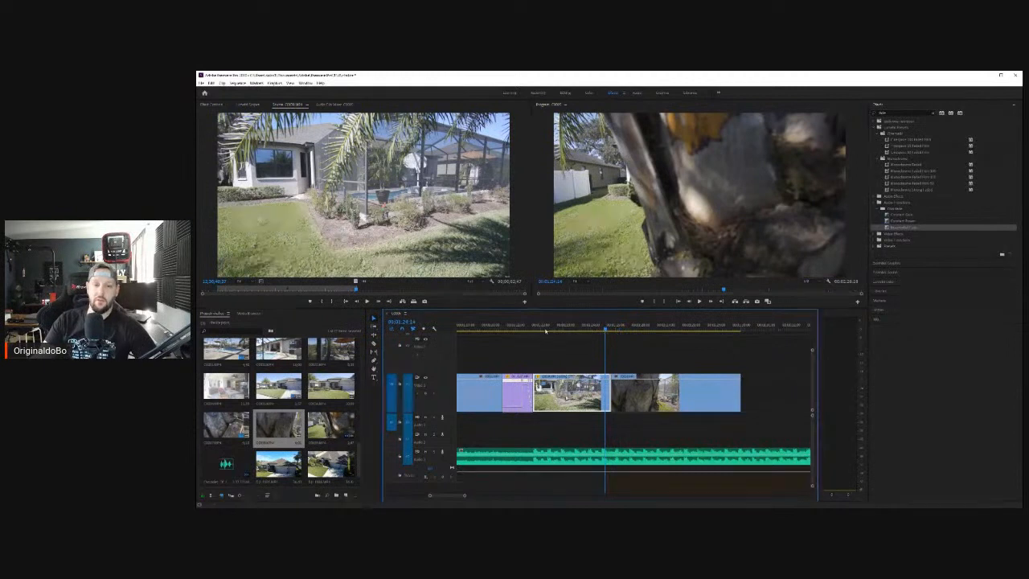
{"action": "left_click", "coordinate": [586, 331]}
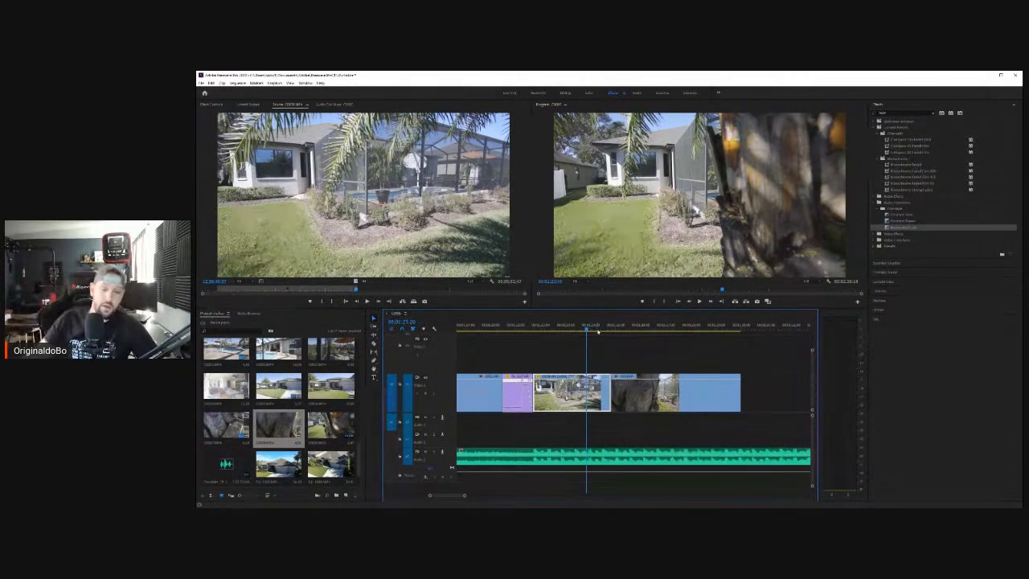
{"action": "left_click", "coordinate": [597, 325]}
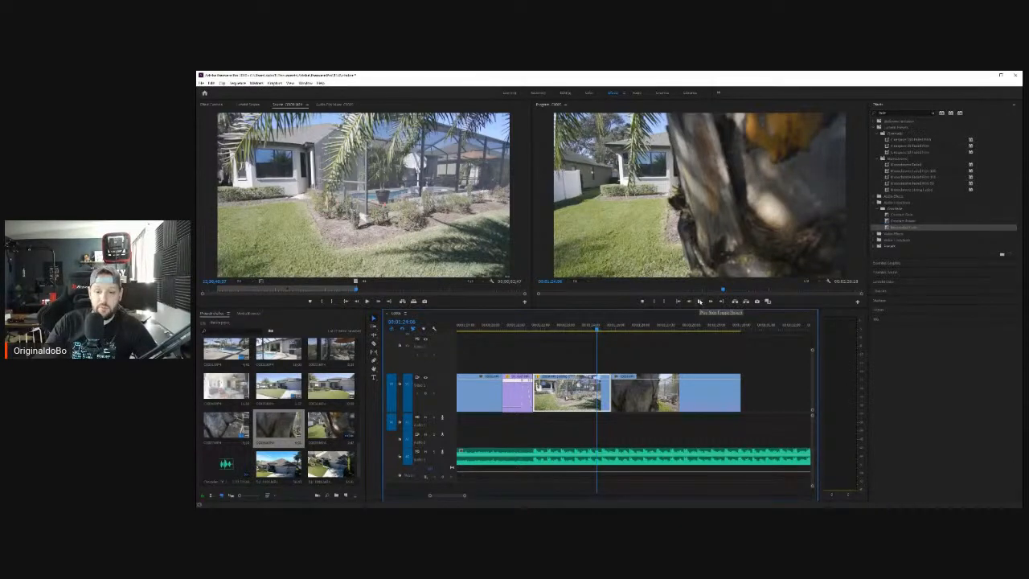
{"action": "left_click", "coordinate": [700, 302]}
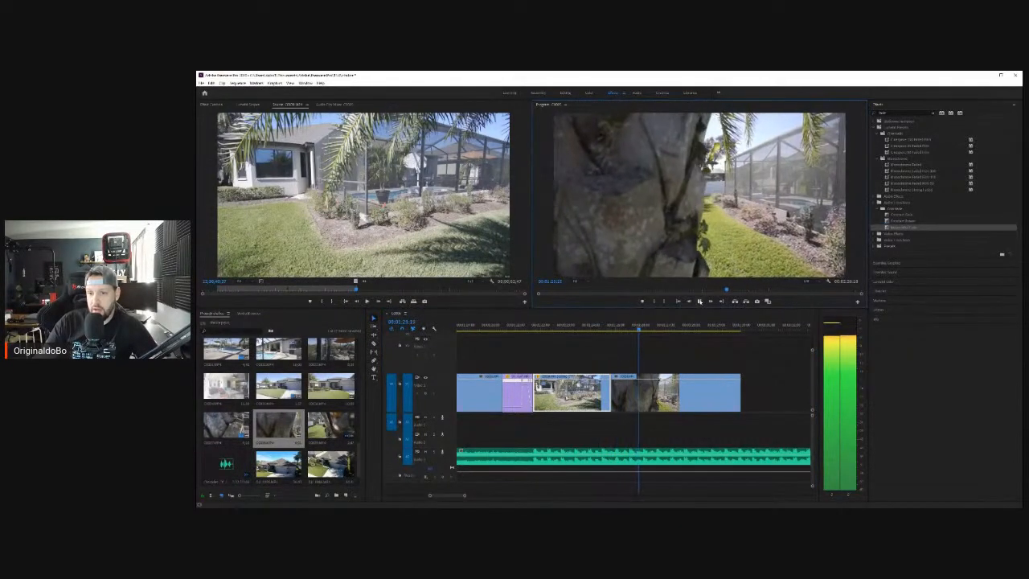
Step: Set the tree trunk clip's speed to 125% and trim its end slightly at the screened pool cage view
{"action": "right_click", "coordinate": [647, 389]}
{"action": "left_click", "coordinate": [715, 286]}
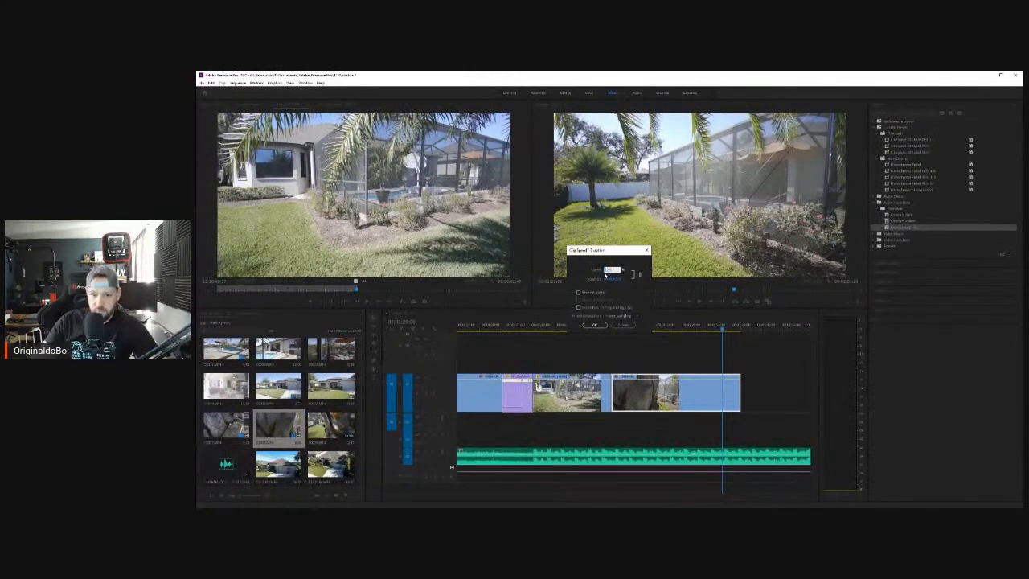
{"action": "type", "text": "125"}
{"action": "key", "text": "Return"}
{"action": "left_click", "coordinate": [601, 327]}
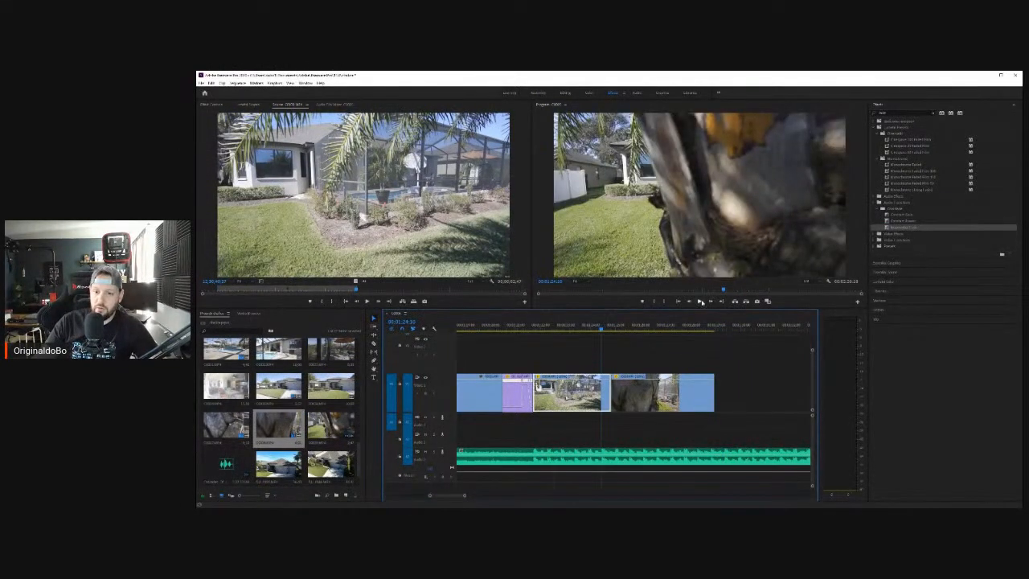
{"action": "left_click", "coordinate": [701, 301]}
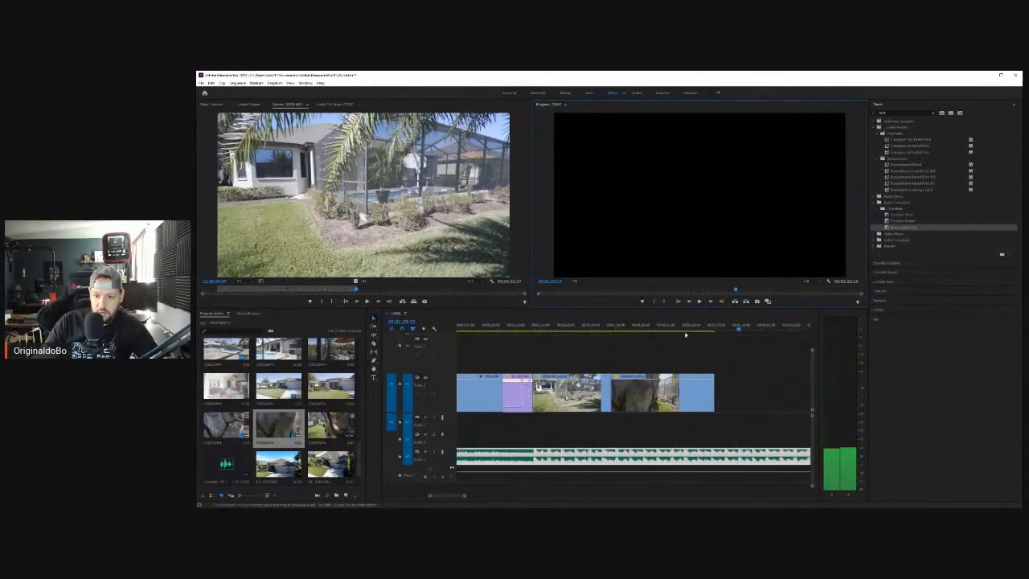
{"action": "left_click_drag", "start_coordinate": [684, 334], "coordinate": [711, 377]}
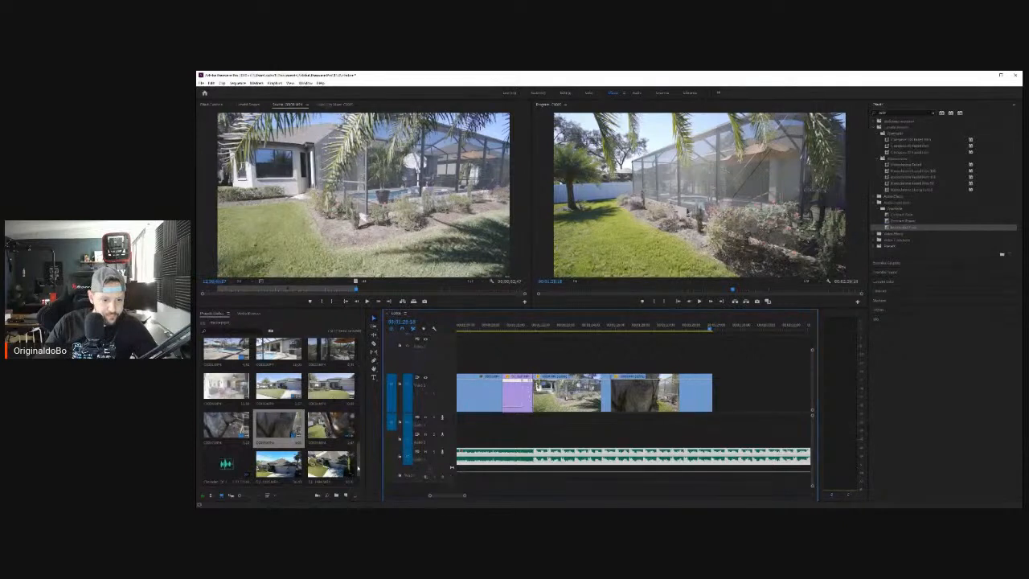
Step: Preview the two rising drone clips of the house front from the bin, skimming the first up to its overhead view
{"action": "scroll", "coordinate": [360, 468], "scroll_direction": "down", "scroll_amount": 2}
{"action": "scroll", "coordinate": [667, 417], "scroll_direction": "down", "scroll_amount": 3}
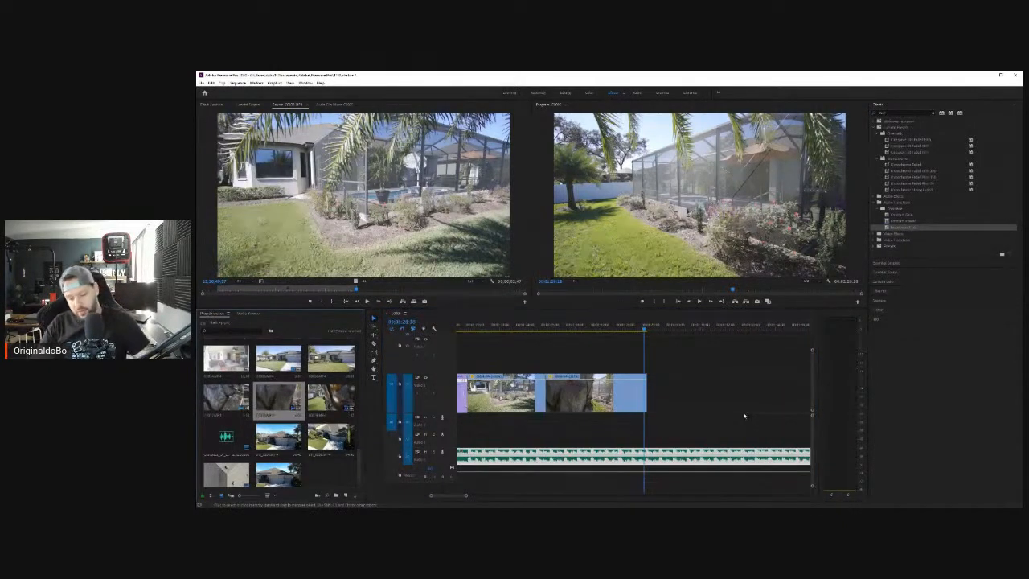
{"action": "scroll", "coordinate": [744, 416], "scroll_direction": "down", "scroll_amount": 3}
{"action": "left_click", "coordinate": [696, 379]}
{"action": "key", "text": "minus"}
{"action": "key", "text": "minus"}
{"action": "key", "text": "minus"}
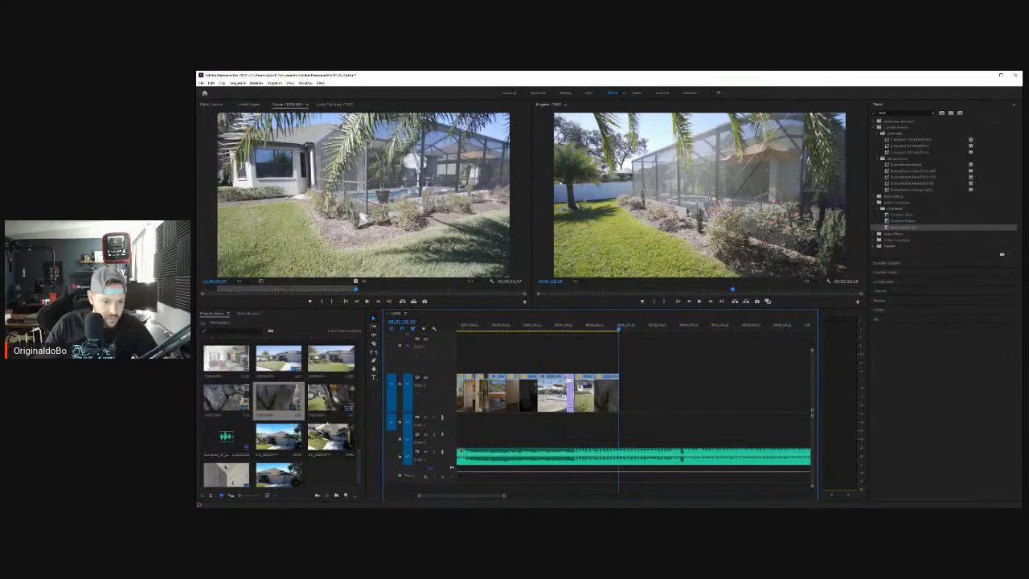
{"action": "scroll", "coordinate": [307, 472], "scroll_direction": "down", "scroll_amount": 1}
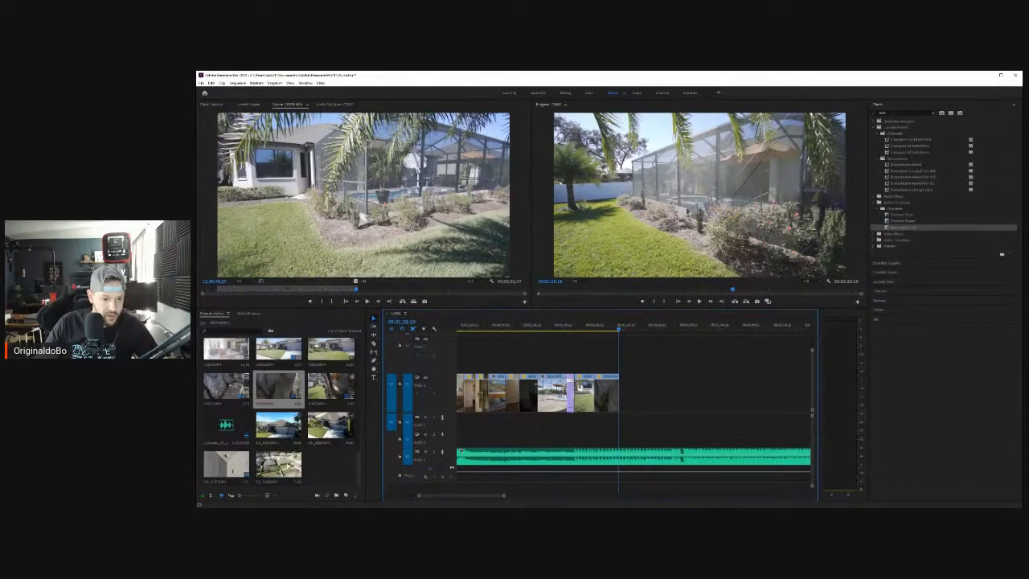
{"action": "double_click", "coordinate": [330, 426]}
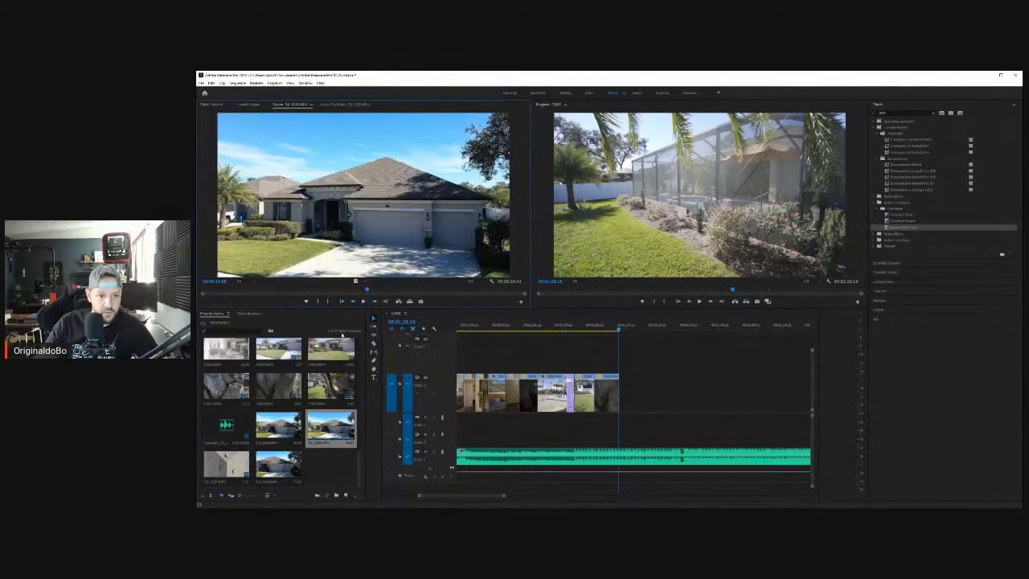
{"action": "left_click_drag", "start_coordinate": [371, 291], "coordinate": [512, 287]}
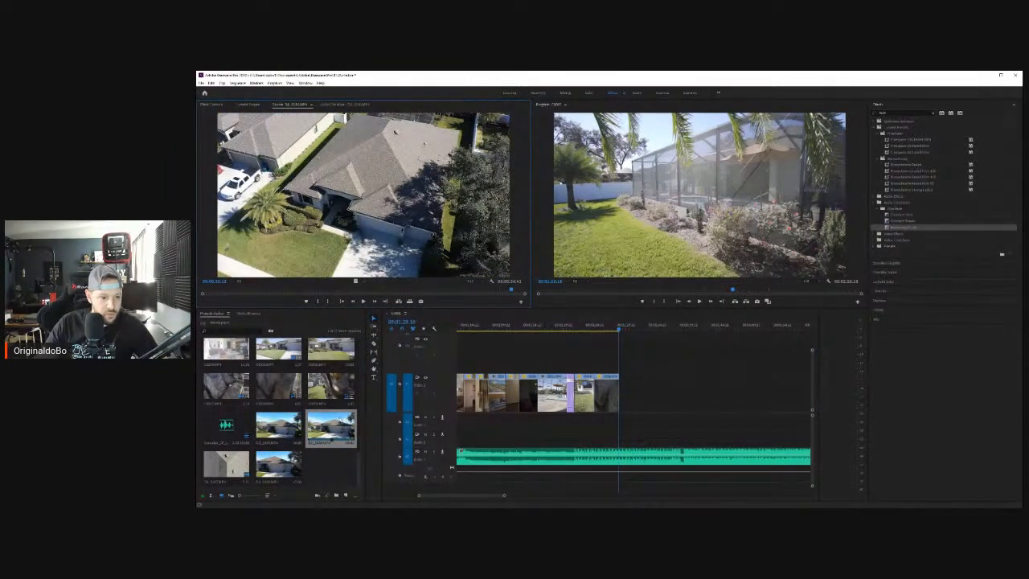
{"action": "double_click", "coordinate": [279, 426]}
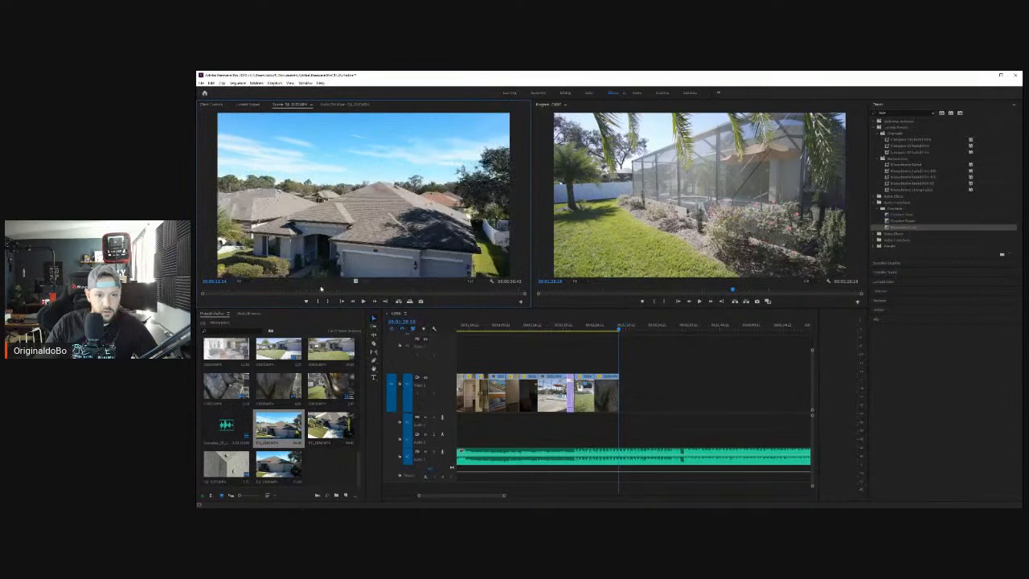
Step: Examine the drone clip that flies from the driveway over the neighborhood, skimming the climb, orbit and backyard aerial sections
{"action": "left_click", "coordinate": [278, 465]}
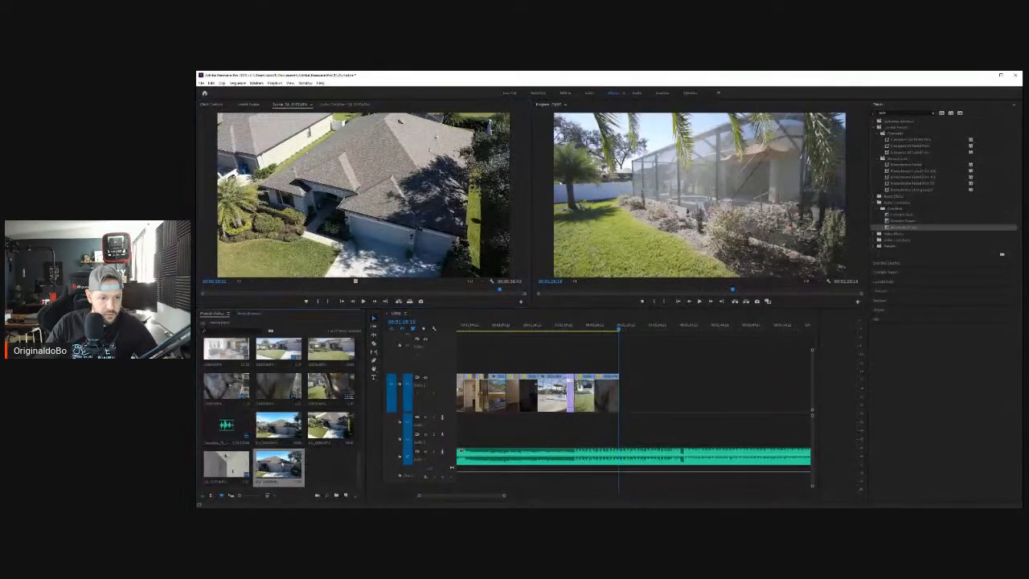
{"action": "double_click", "coordinate": [278, 465]}
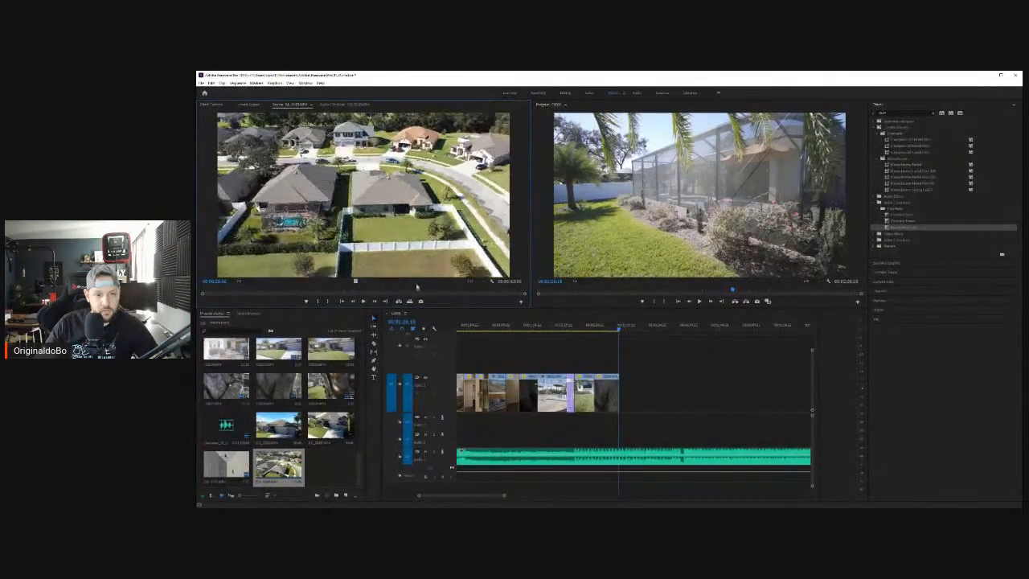
{"action": "left_click", "coordinate": [225, 285]}
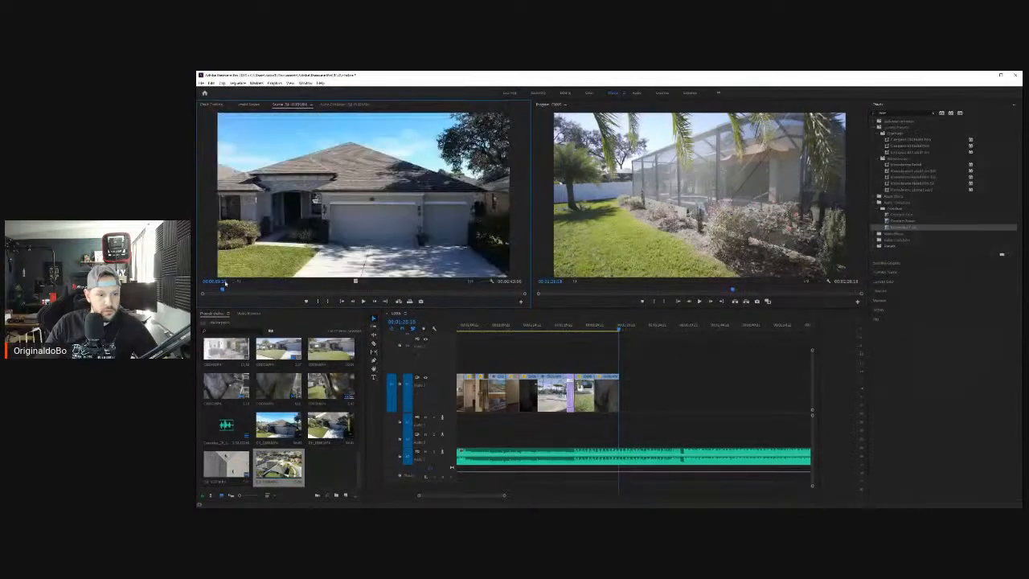
{"action": "left_click_drag", "start_coordinate": [278, 284], "coordinate": [302, 287]}
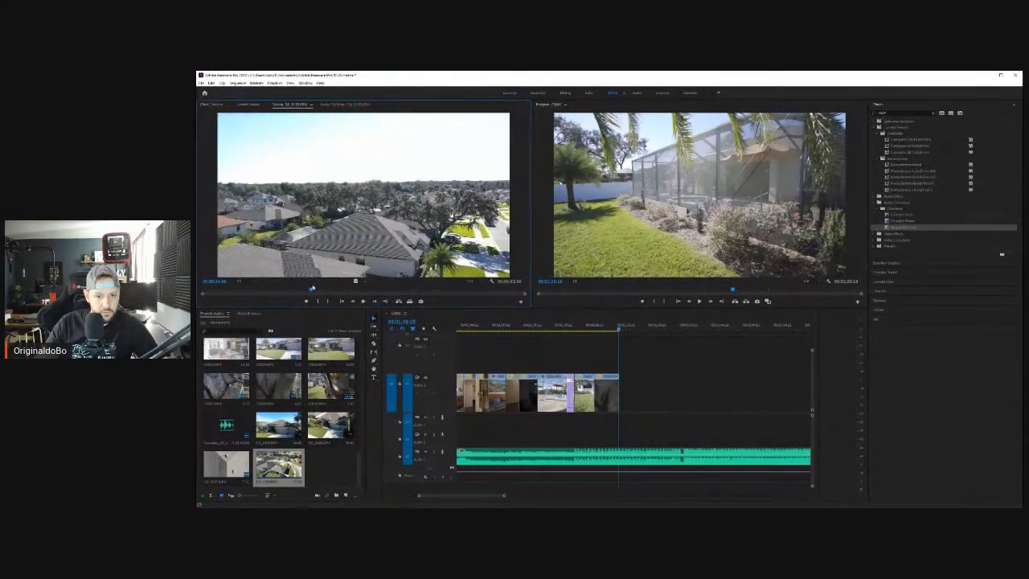
{"action": "left_click_drag", "start_coordinate": [315, 288], "coordinate": [235, 293]}
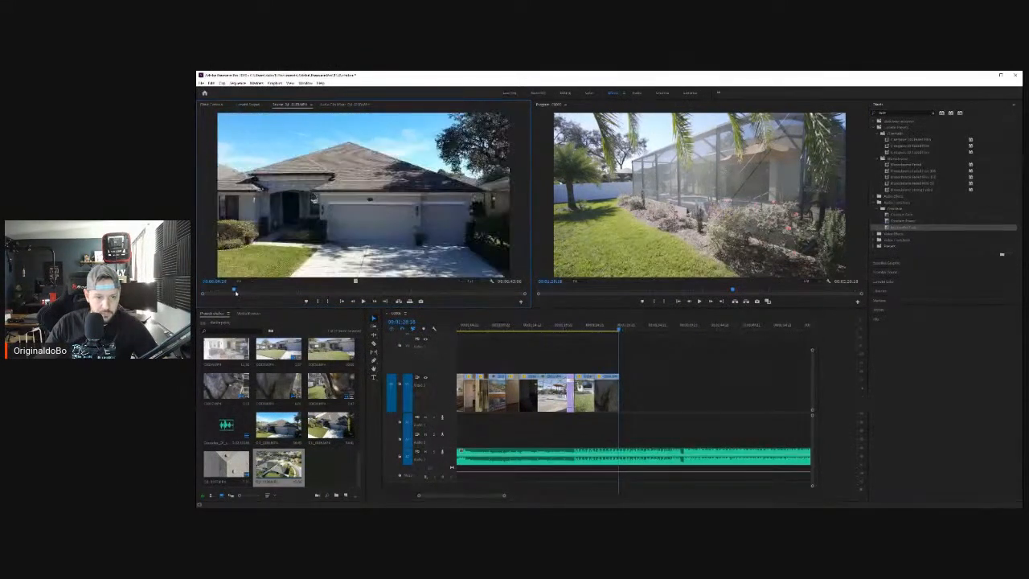
{"action": "left_click_drag", "start_coordinate": [255, 290], "coordinate": [293, 287]}
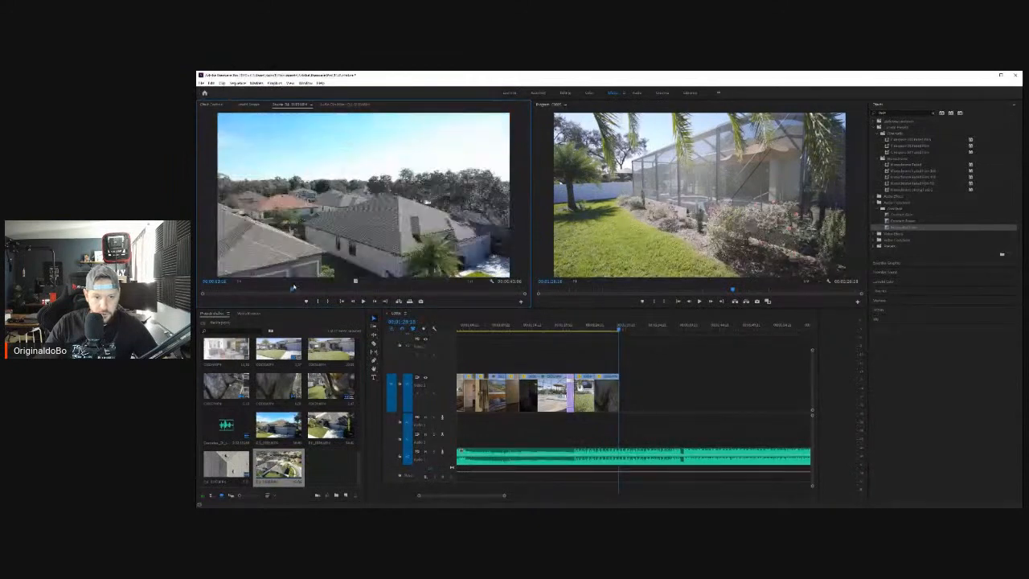
{"action": "left_click_drag", "start_coordinate": [393, 295], "coordinate": [287, 308]}
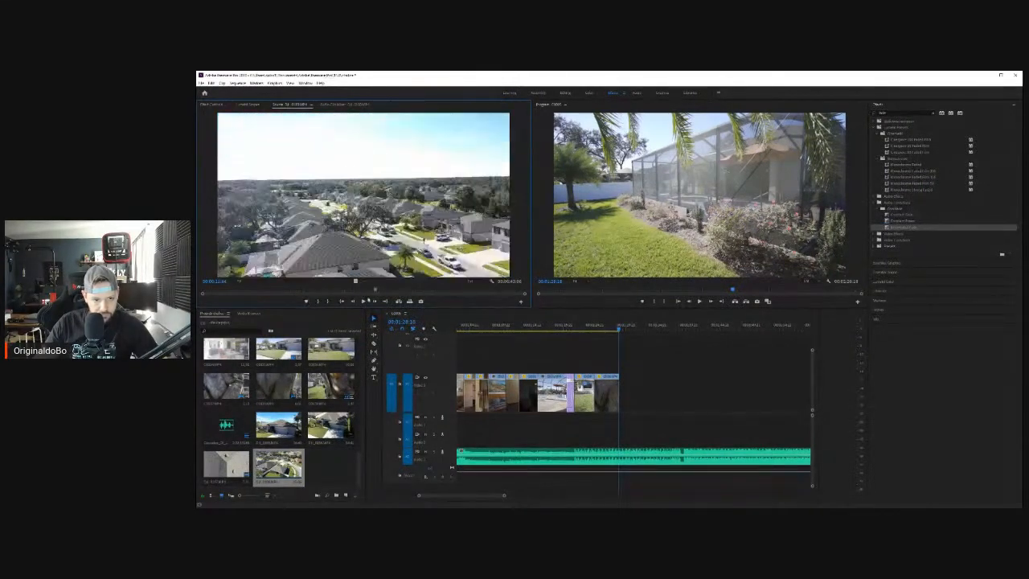
{"action": "left_click_drag", "start_coordinate": [425, 291], "coordinate": [452, 287]}
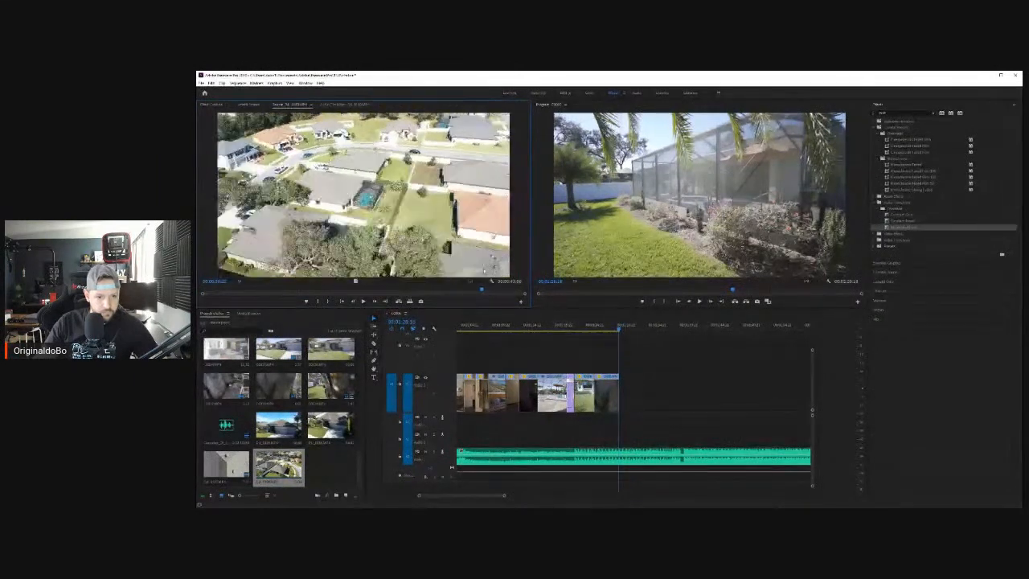
{"action": "left_click_drag", "start_coordinate": [434, 282], "coordinate": [438, 282]}
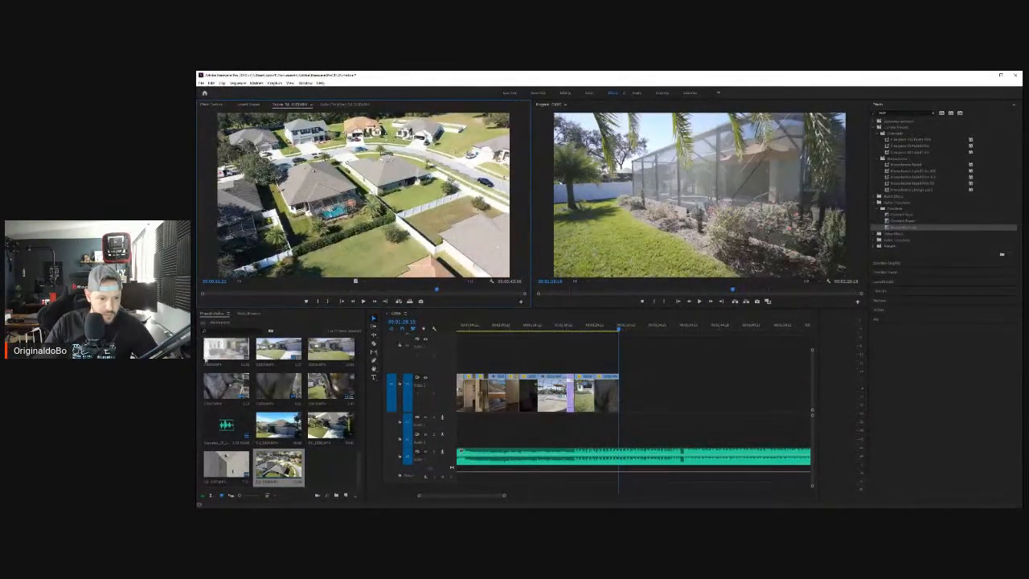
Step: Review the drone clip of the house front with the full driveway again, checking its overhead and descending sections
{"action": "double_click", "coordinate": [330, 426]}
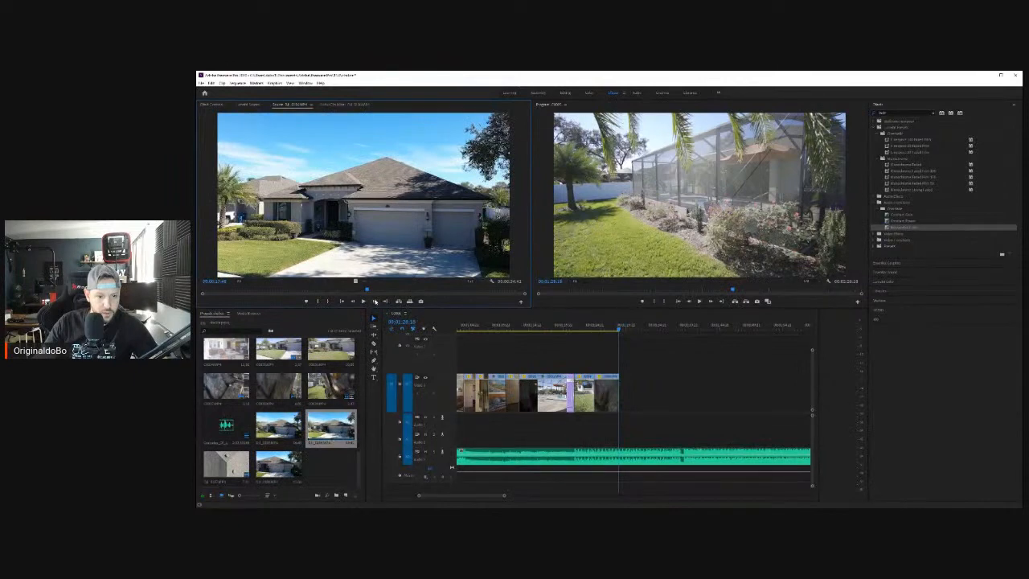
{"action": "left_click_drag", "start_coordinate": [438, 287], "coordinate": [407, 290]}
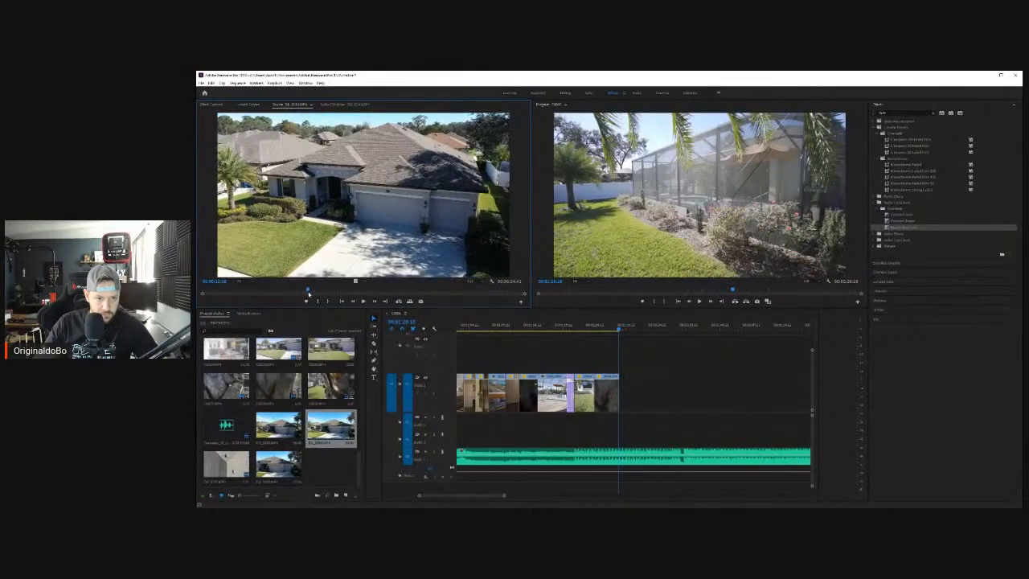
{"action": "left_click_drag", "start_coordinate": [308, 294], "coordinate": [295, 298]}
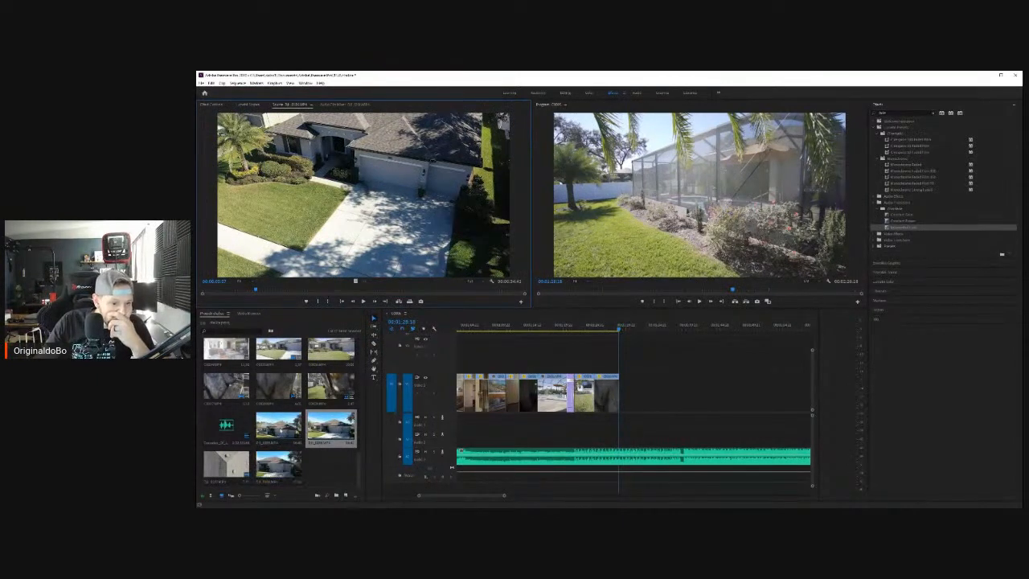
Step: Mark the rise from the garage front to the roof overhead in the other front drone clip and add it after the tree trunk clip
{"action": "double_click", "coordinate": [278, 426]}
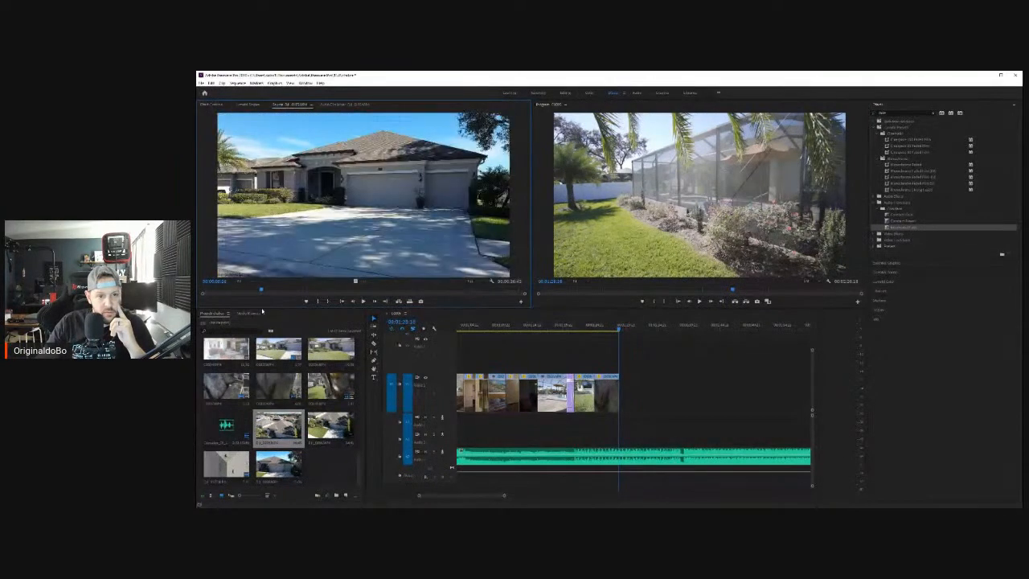
{"action": "left_click_drag", "start_coordinate": [269, 307], "coordinate": [299, 302]}
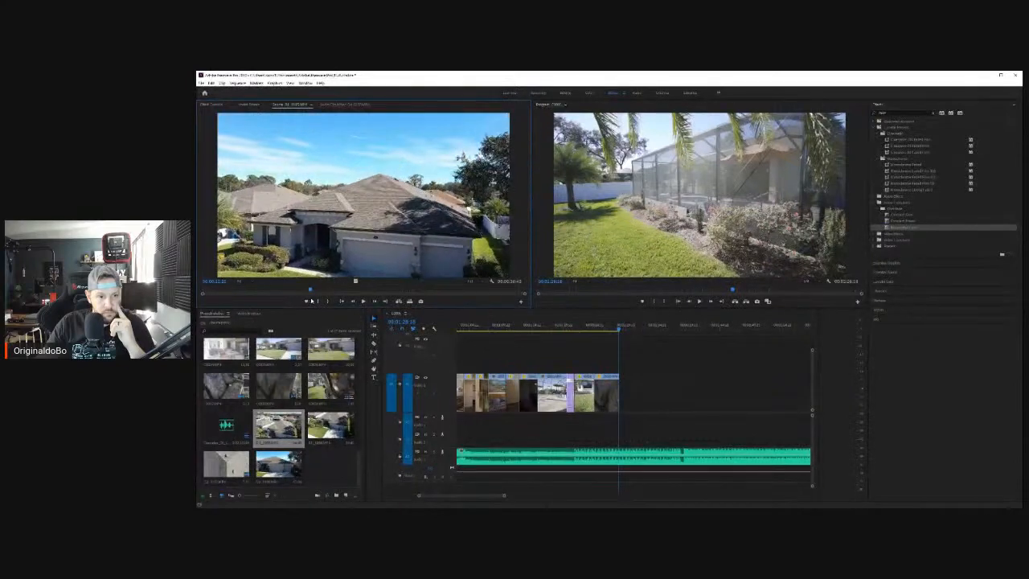
{"action": "left_click_drag", "start_coordinate": [332, 301], "coordinate": [406, 307]}
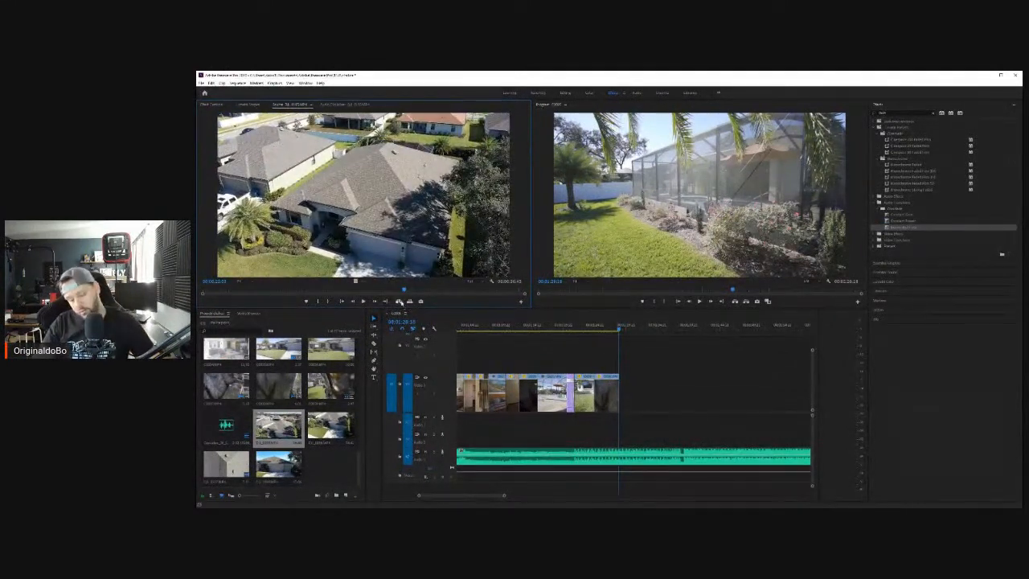
{"action": "left_click", "coordinate": [288, 285]}
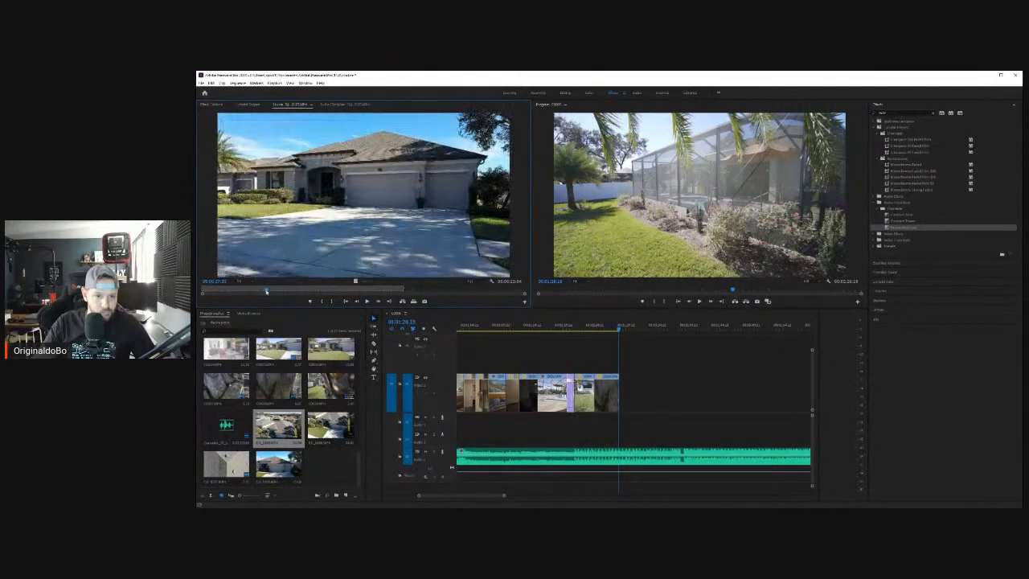
{"action": "left_click_drag", "start_coordinate": [287, 286], "coordinate": [294, 285]}
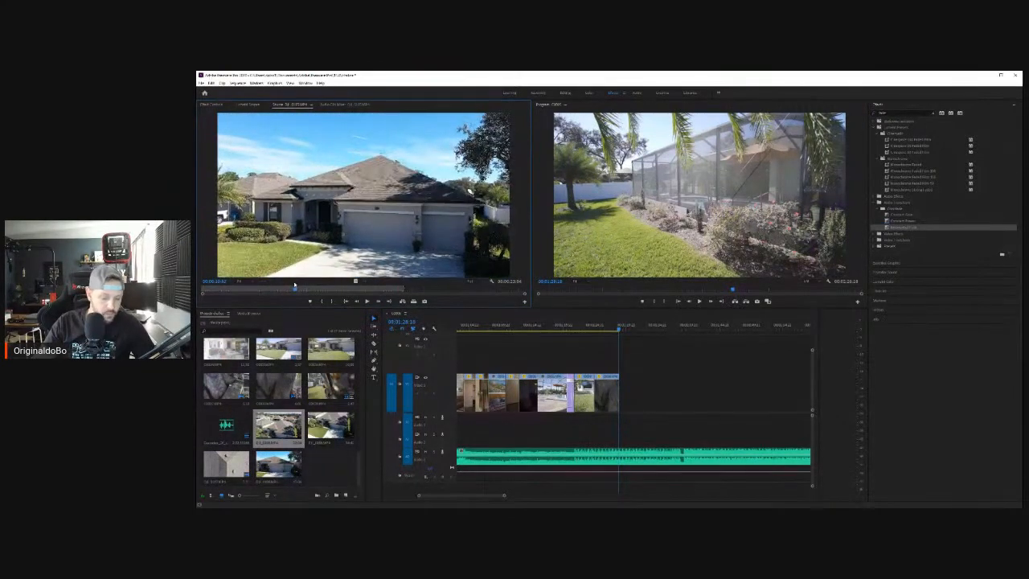
{"action": "key", "text": "."}
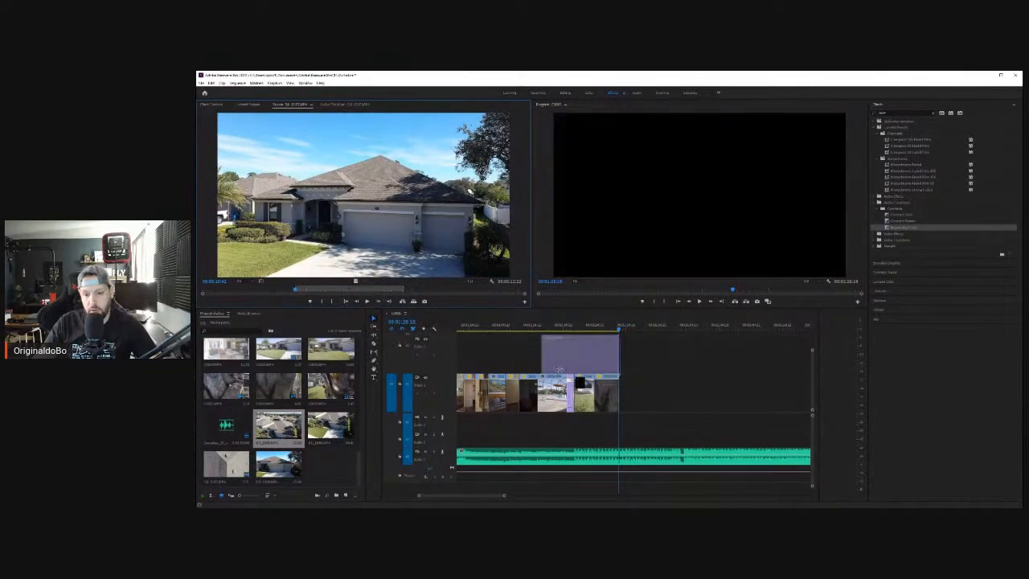
Step: Reverse the speed of the newly added front drone clip so it descends toward the house
{"action": "right_click", "coordinate": [645, 398]}
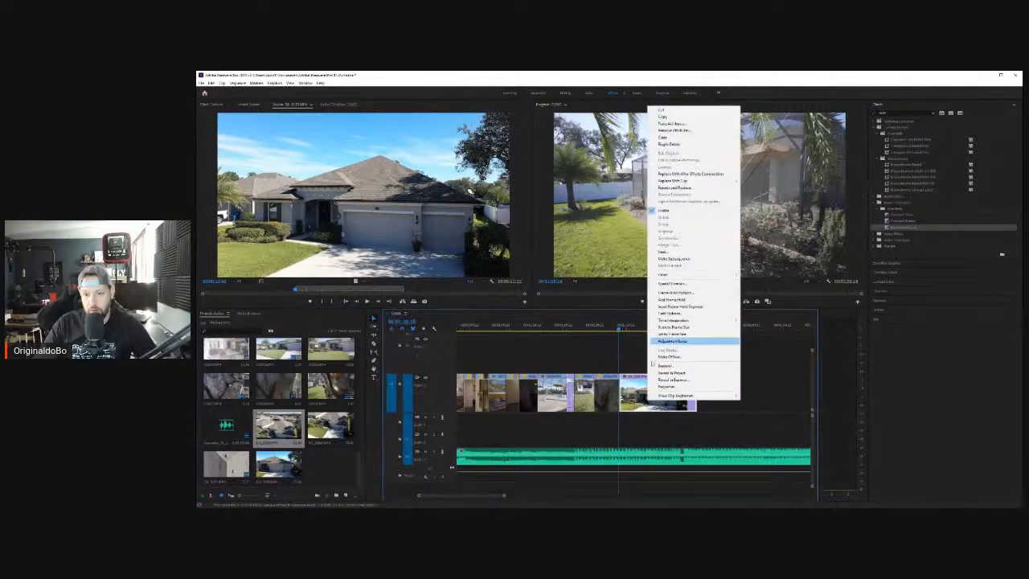
{"action": "left_click", "coordinate": [676, 285]}
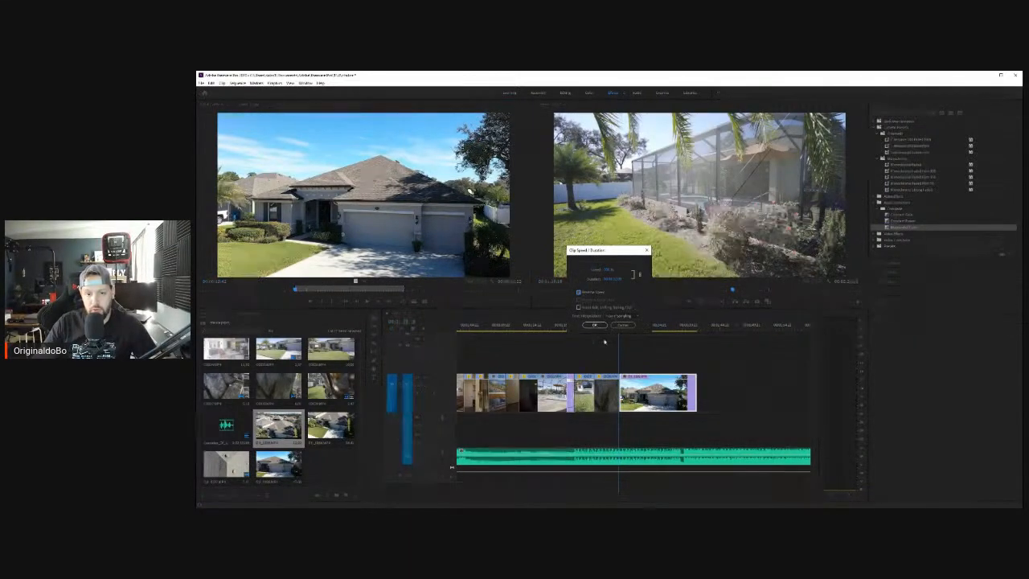
{"action": "left_click", "coordinate": [595, 324]}
Step: Play the transition from the pool cage view into the reversed drone clip and recheck the clip's ending against the music
{"action": "left_click", "coordinate": [615, 323]}
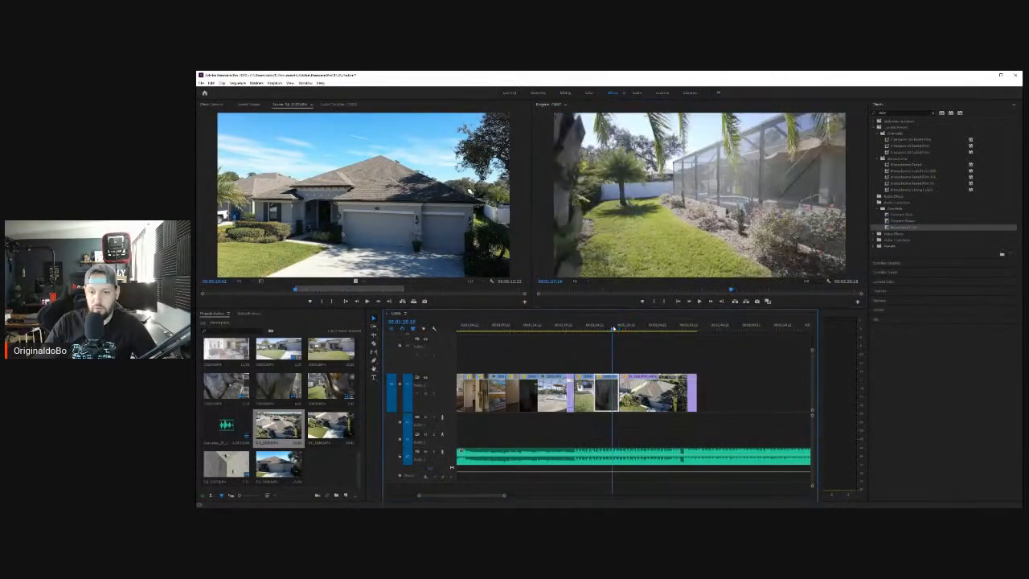
{"action": "left_click", "coordinate": [698, 301]}
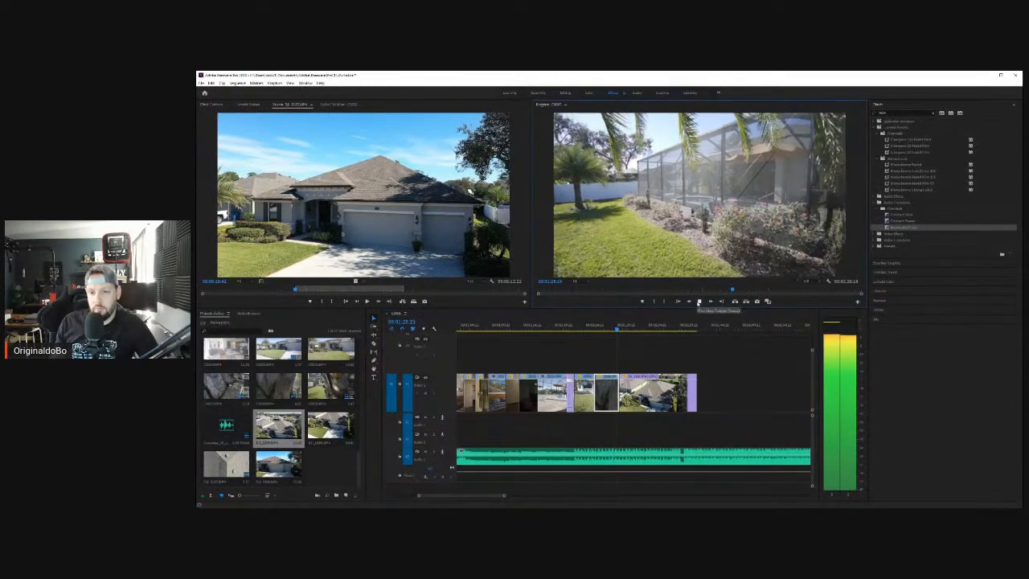
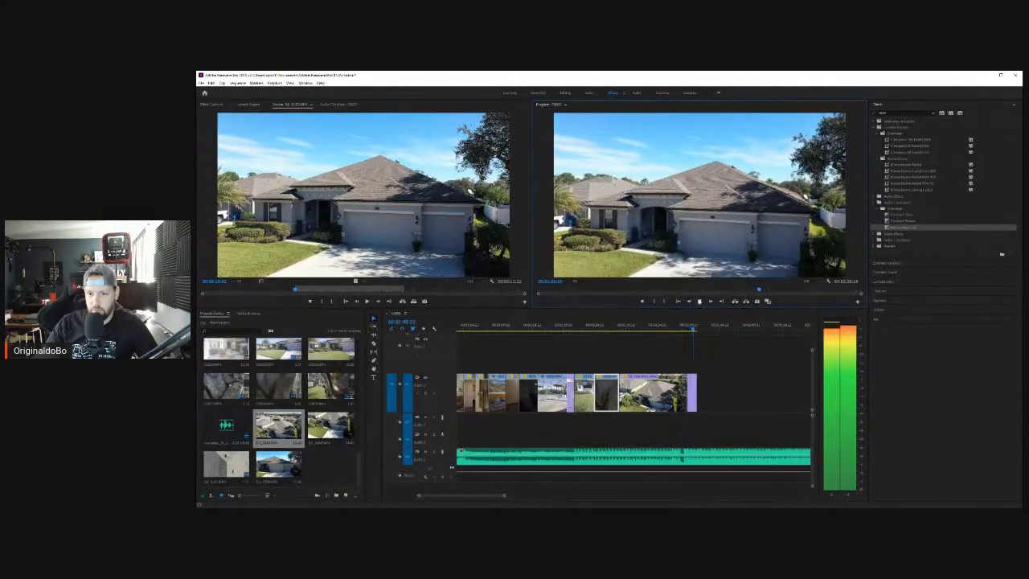
{"action": "left_click", "coordinate": [699, 301]}
{"action": "left_click_drag", "start_coordinate": [683, 328], "coordinate": [694, 304]}
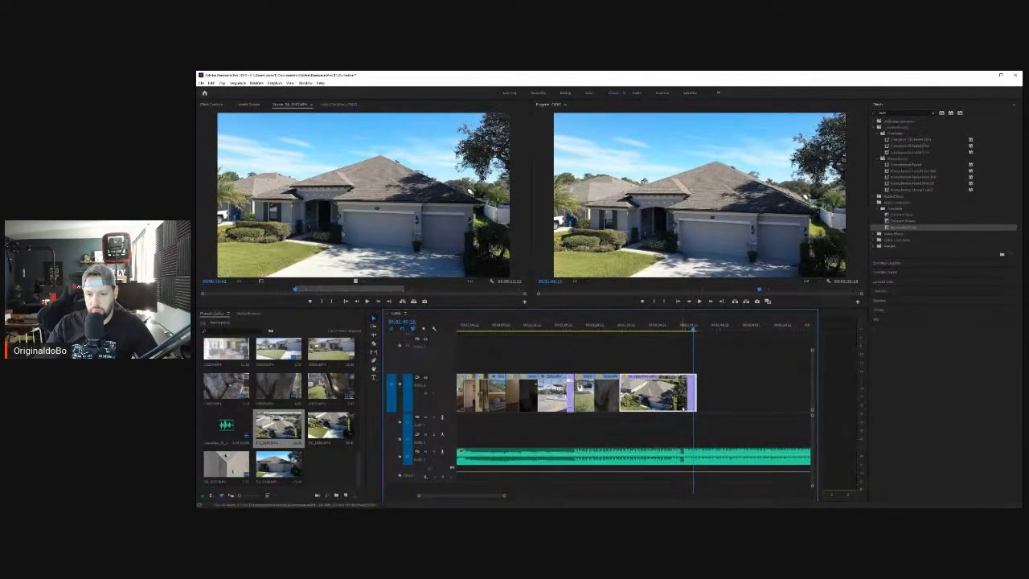
{"action": "right_click", "coordinate": [683, 403]}
{"action": "left_click_drag", "start_coordinate": [633, 327], "coordinate": [684, 302]}
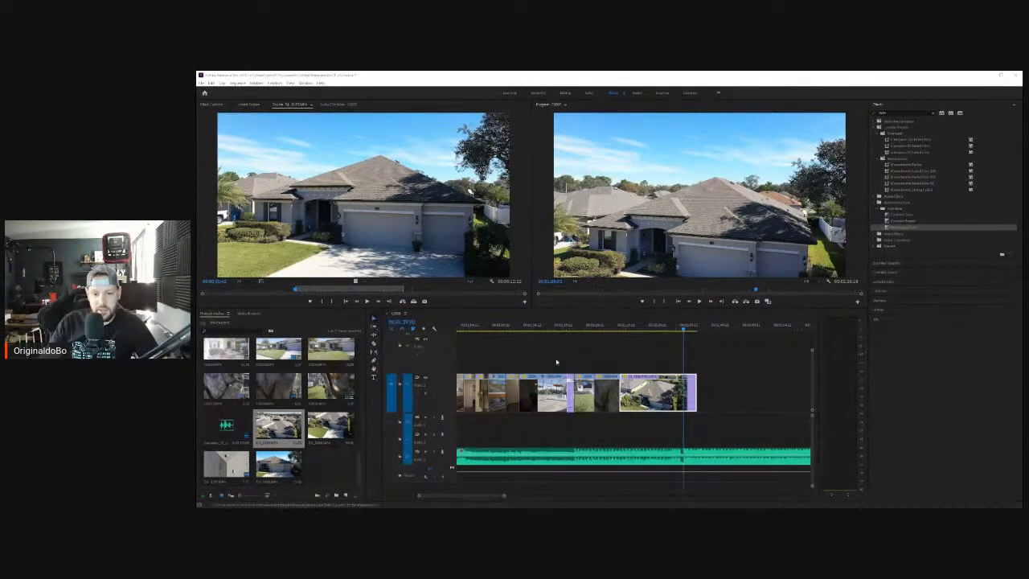
Step: Return to the start of the sequence and create a new adjustment layer with the offered video settings
{"action": "key", "text": "ctrl+a"}
{"action": "key", "text": "Delete"}
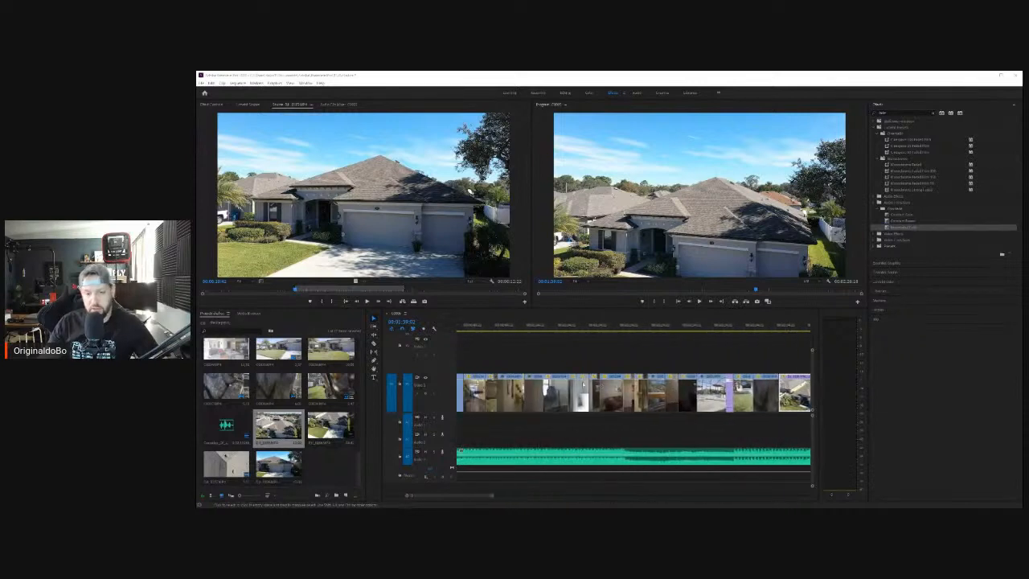
{"action": "left_click", "coordinate": [594, 359]}
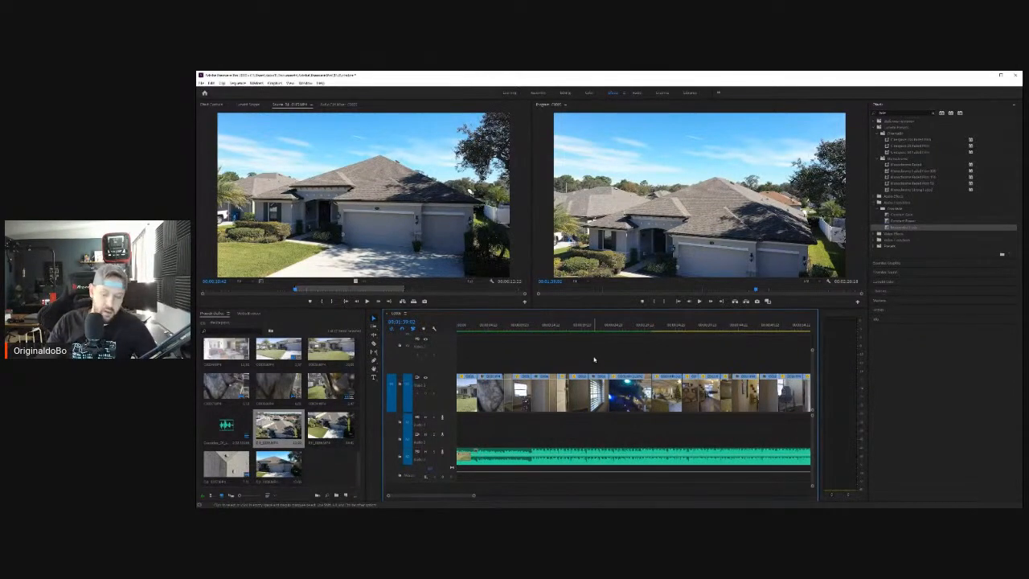
{"action": "left_click", "coordinate": [483, 329]}
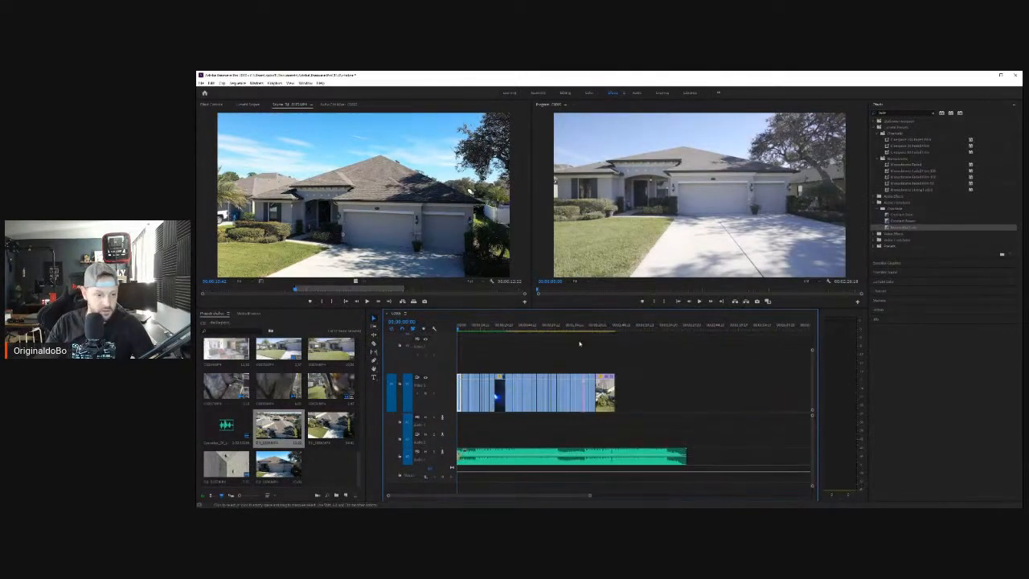
{"action": "left_click", "coordinate": [345, 496]}
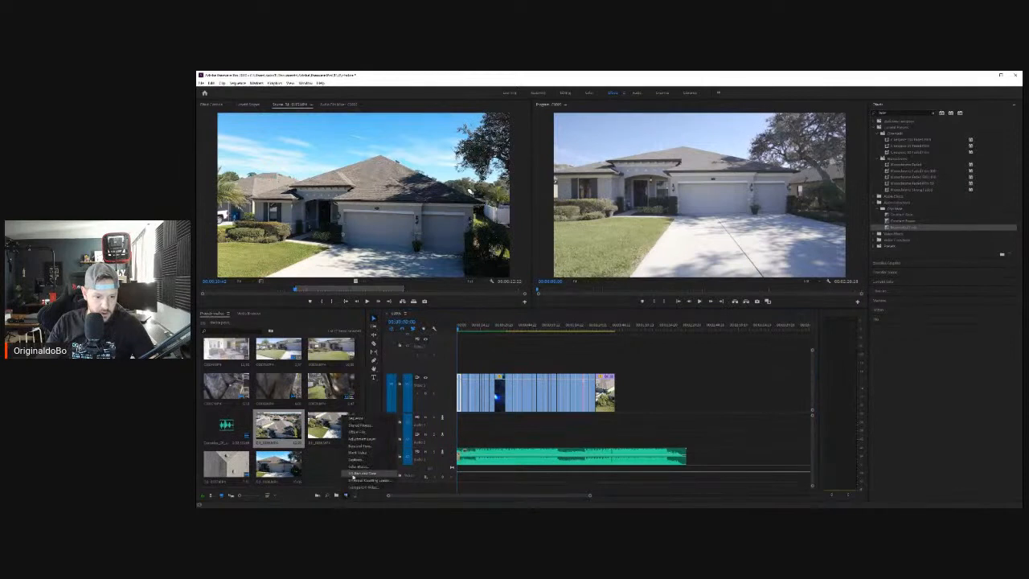
{"action": "left_click", "coordinate": [418, 441]}
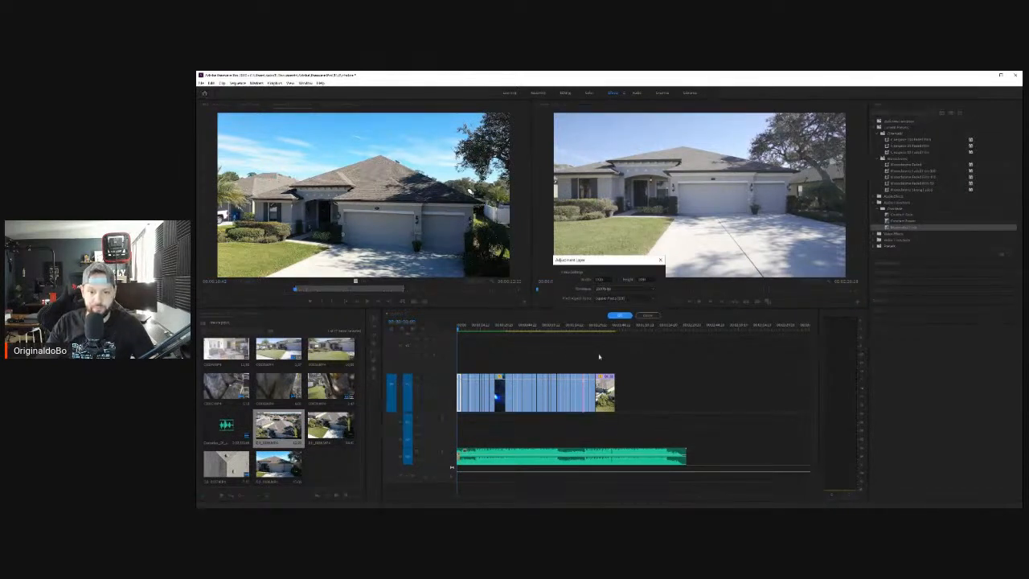
{"action": "left_click", "coordinate": [619, 316]}
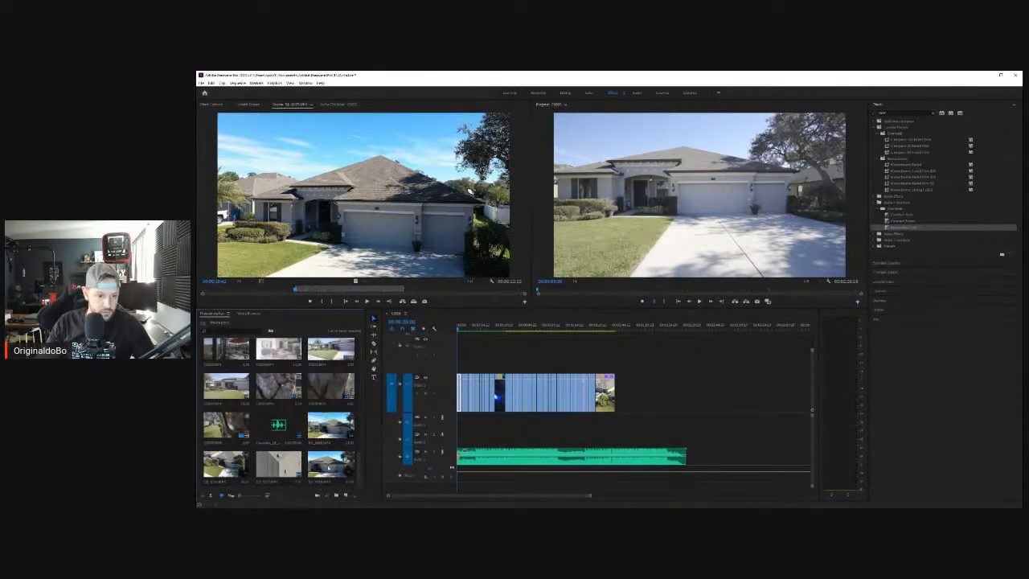
Step: Place the adjustment layer on the track above the clips and extend it over the whole edited sequence
{"action": "scroll", "coordinate": [359, 473], "scroll_direction": "down", "scroll_amount": 3}
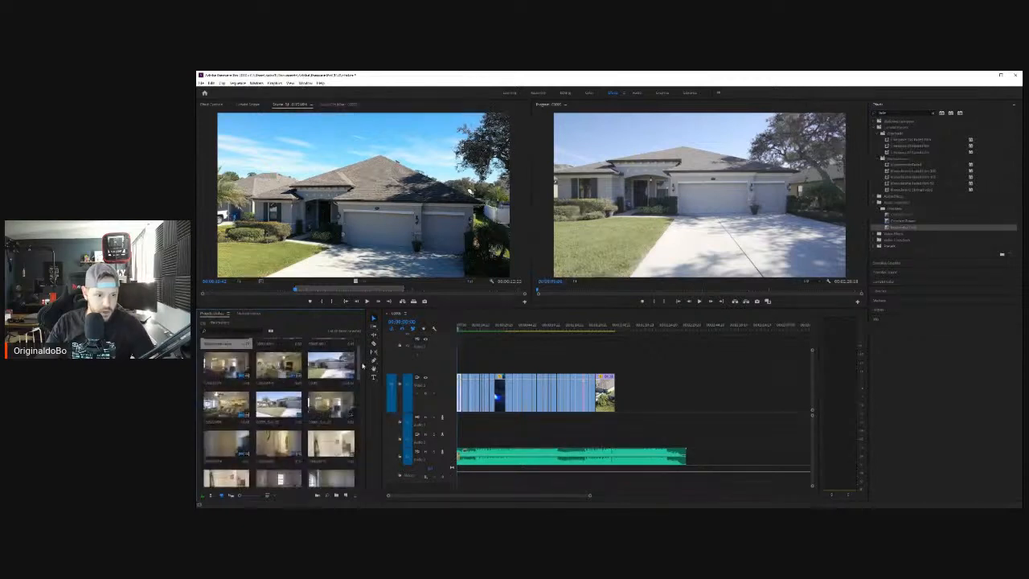
{"action": "left_click_drag", "start_coordinate": [226, 354], "coordinate": [614, 354]}
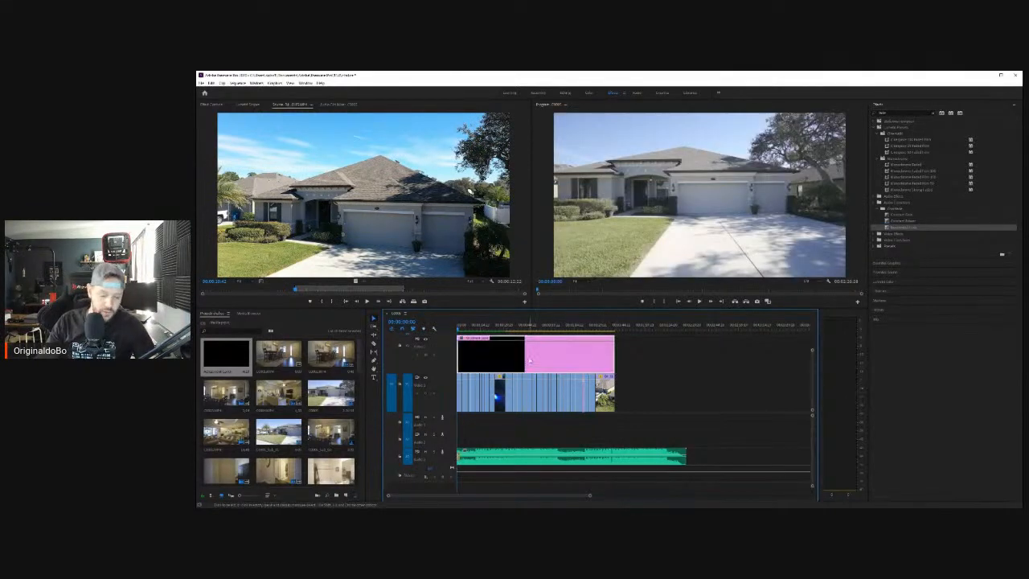
{"action": "key", "text": "backslash"}
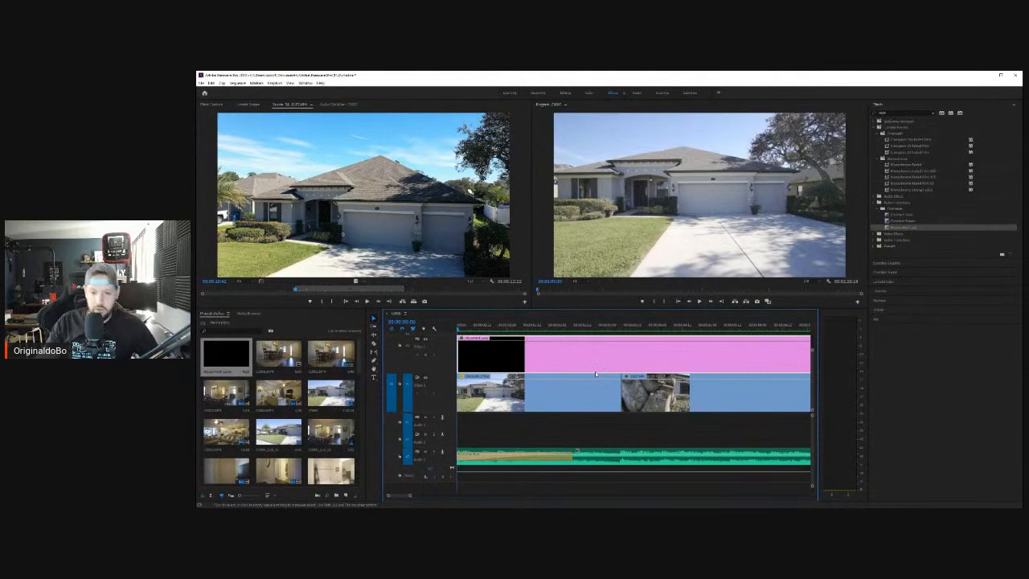
Step: Cut the adjustment layer where the tree trunk clip ends and the first interior clip begins
{"action": "scroll", "coordinate": [595, 372], "scroll_direction": "down", "scroll_amount": 8}
{"action": "scroll", "coordinate": [594, 376], "scroll_direction": "down", "scroll_amount": 6}
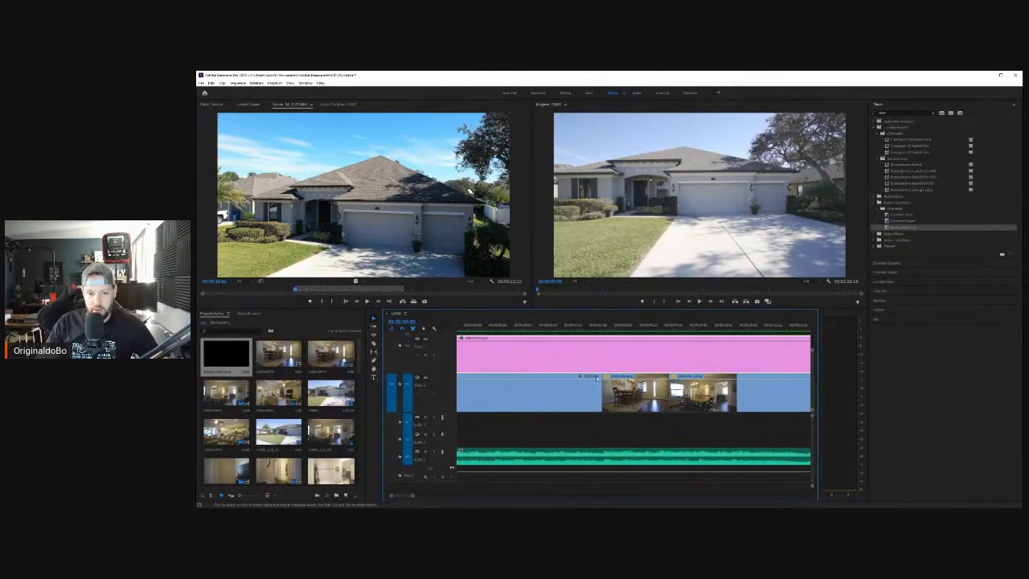
{"action": "key", "text": "c"}
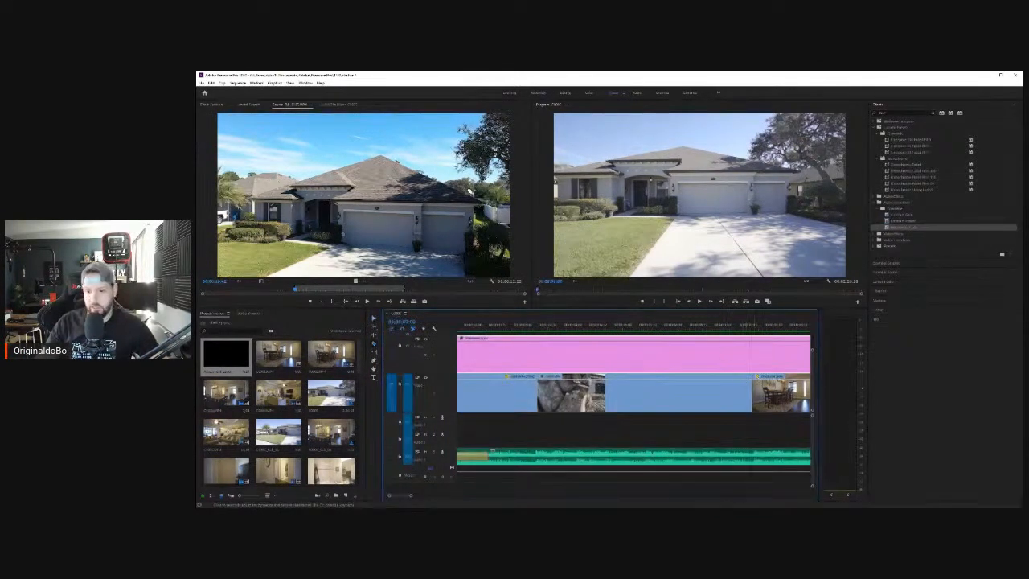
{"action": "left_click", "coordinate": [751, 358]}
{"action": "key", "text": "v"}
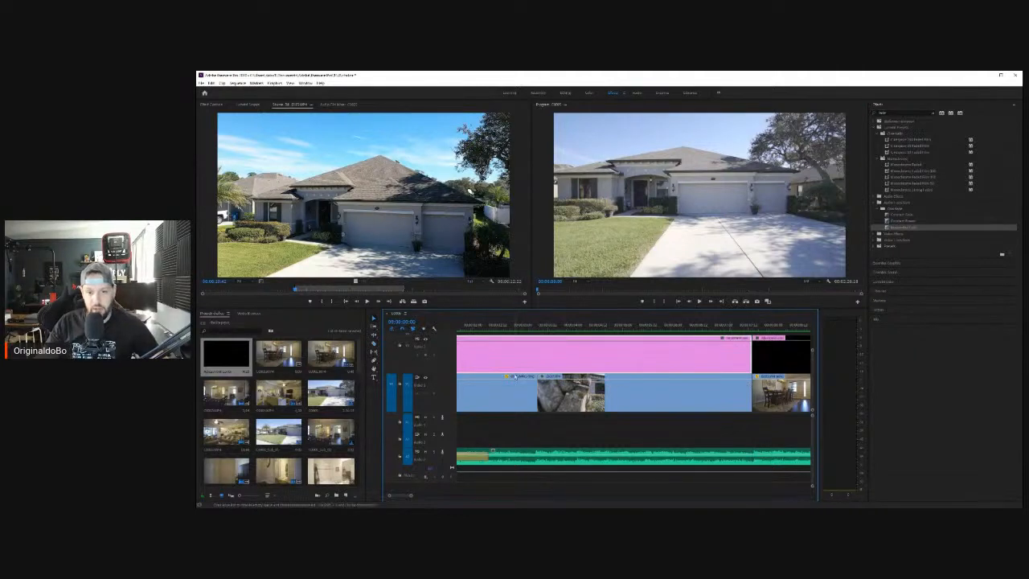
{"action": "scroll", "coordinate": [563, 352], "scroll_direction": "up", "scroll_amount": 2}
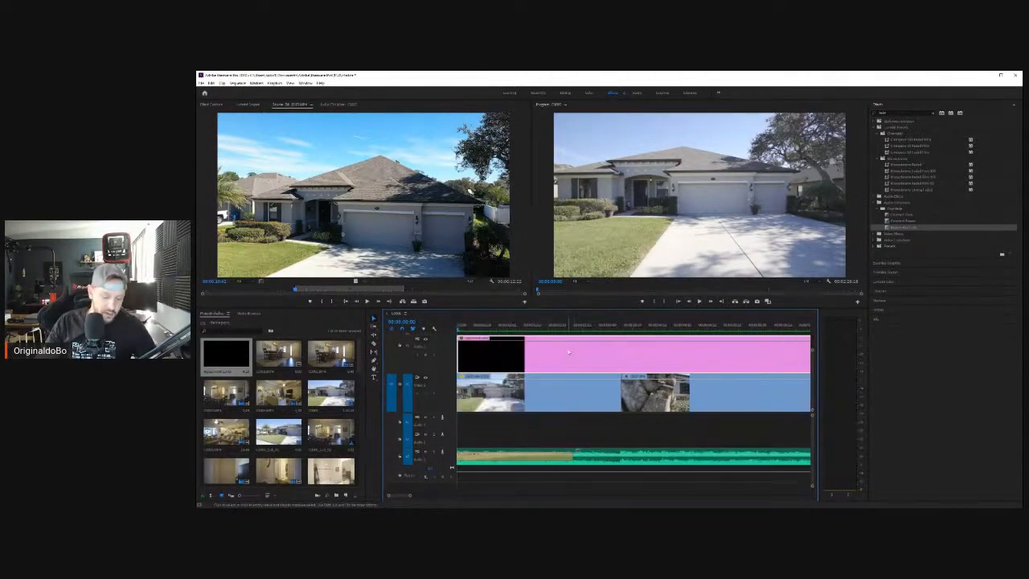
{"action": "scroll", "coordinate": [569, 338], "scroll_direction": "down", "scroll_amount": 3}
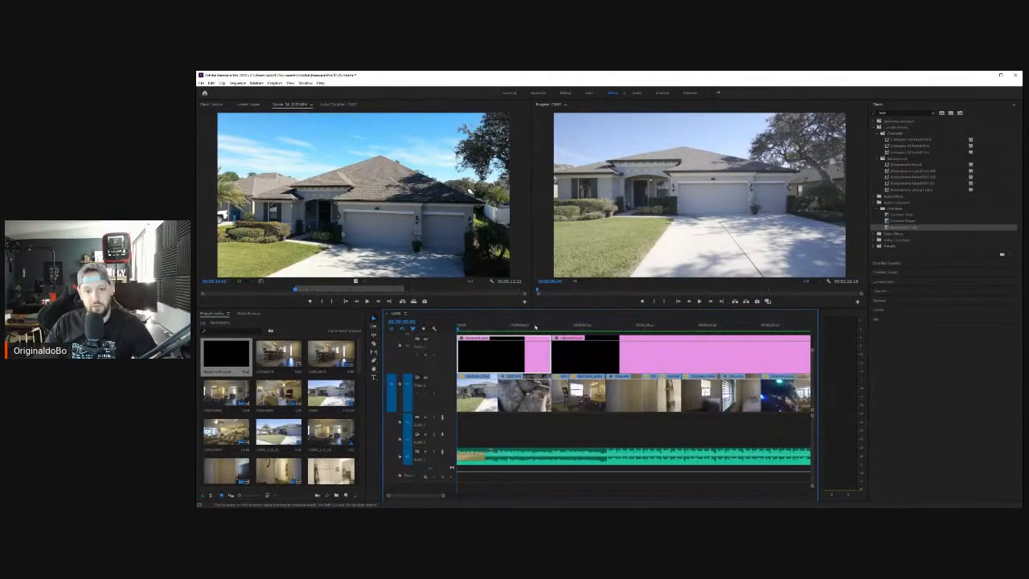
Step: Apply the Leeming LUT Pro Sony HLG file from the LUTs folder as input LUT on the exterior adjustment layer segment
{"action": "left_click", "coordinate": [481, 327]}
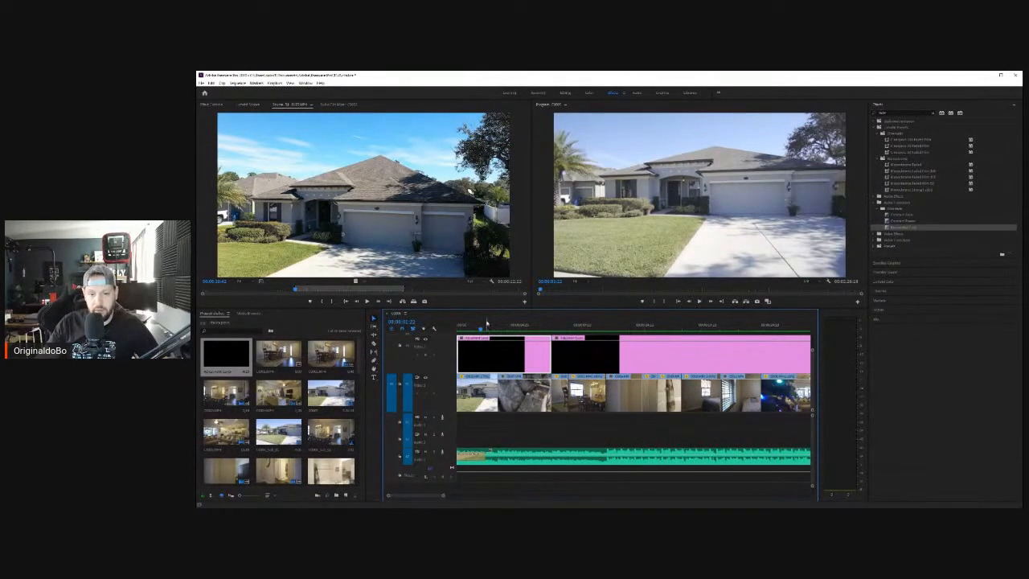
{"action": "left_click_drag", "start_coordinate": [486, 323], "coordinate": [512, 324]}
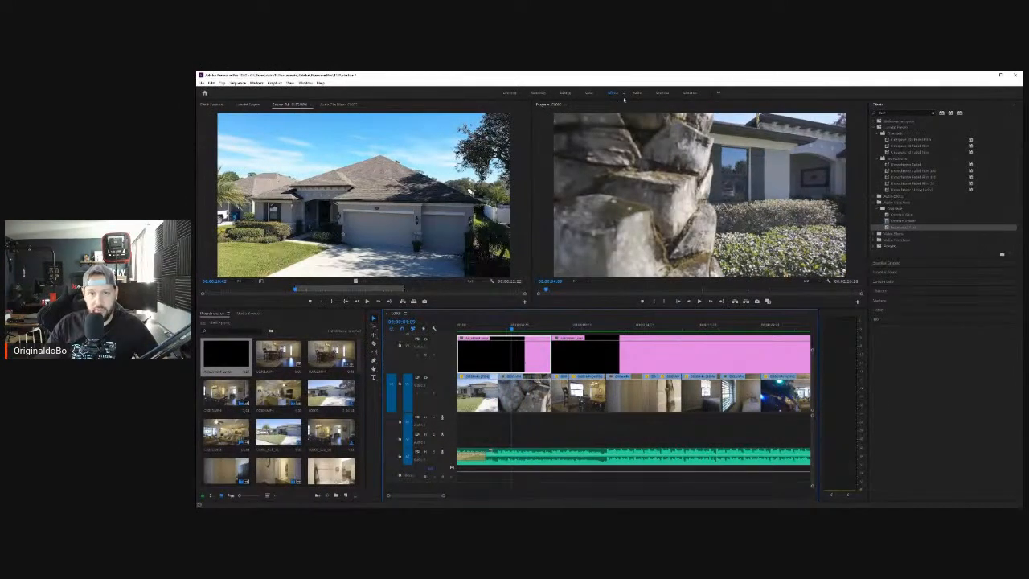
{"action": "left_click", "coordinate": [592, 93]}
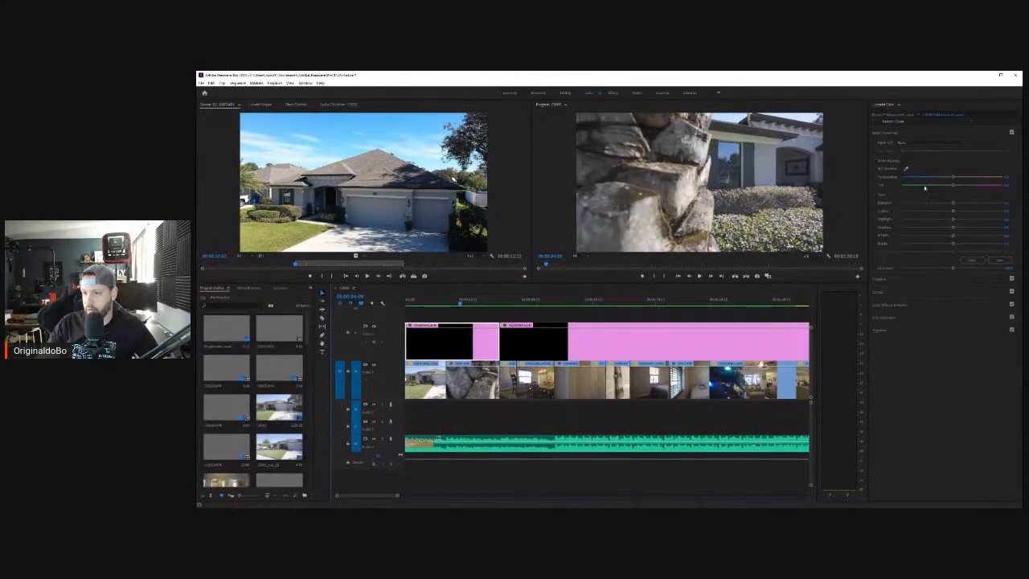
{"action": "left_click", "coordinate": [913, 142]}
{"action": "left_click", "coordinate": [908, 155]}
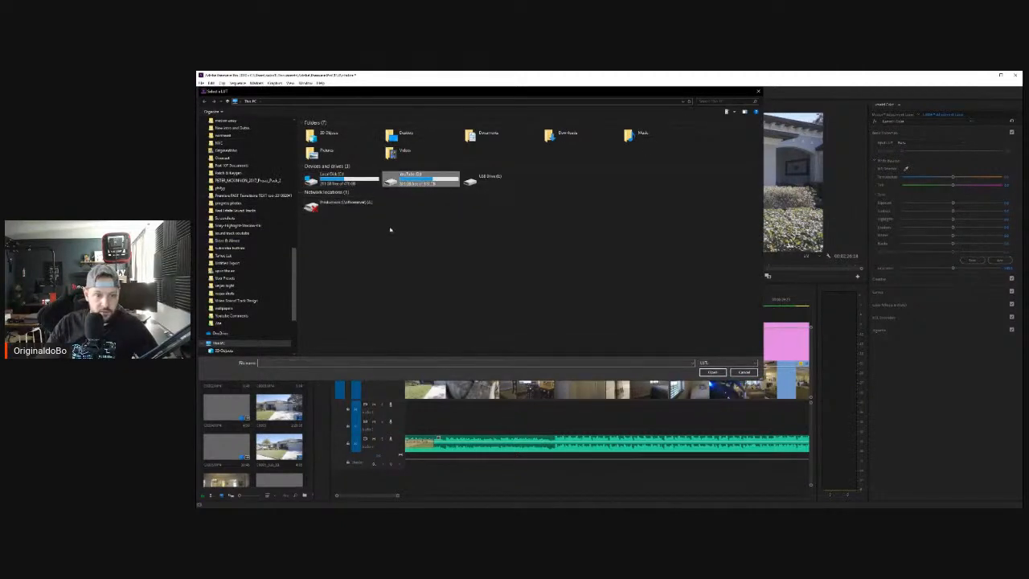
{"action": "double_click", "coordinate": [426, 183]}
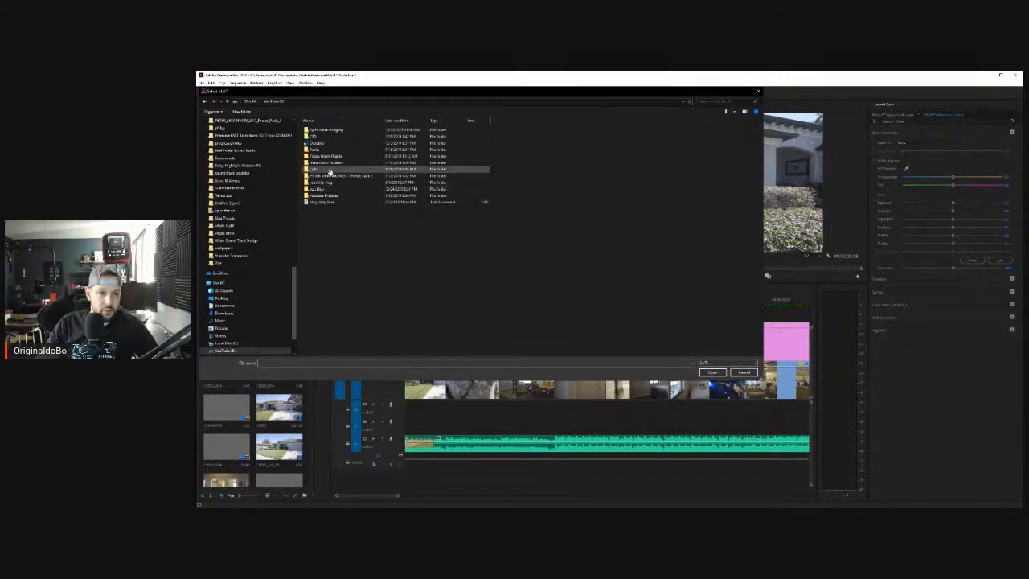
{"action": "double_click", "coordinate": [329, 170]}
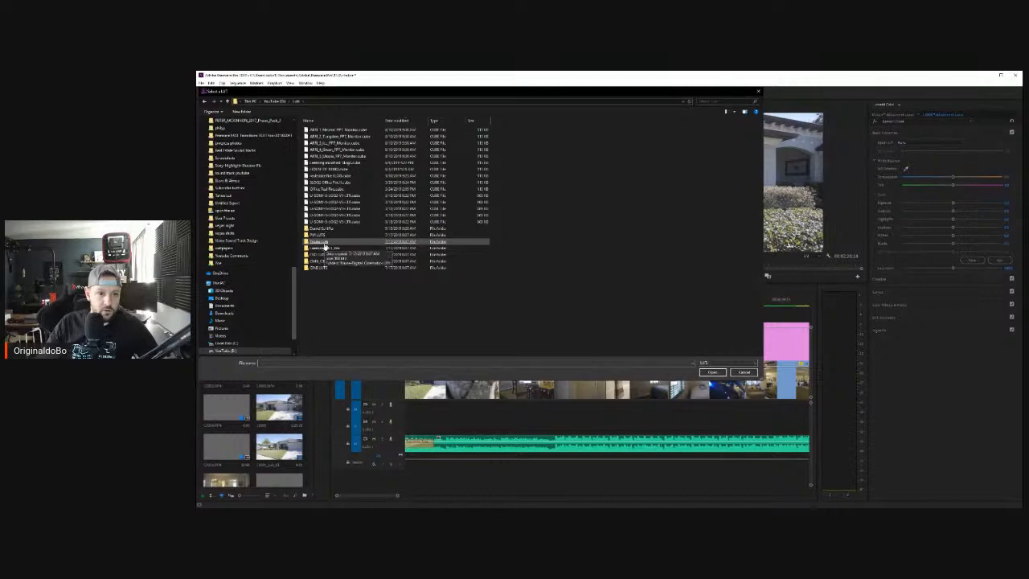
{"action": "double_click", "coordinate": [328, 249]}
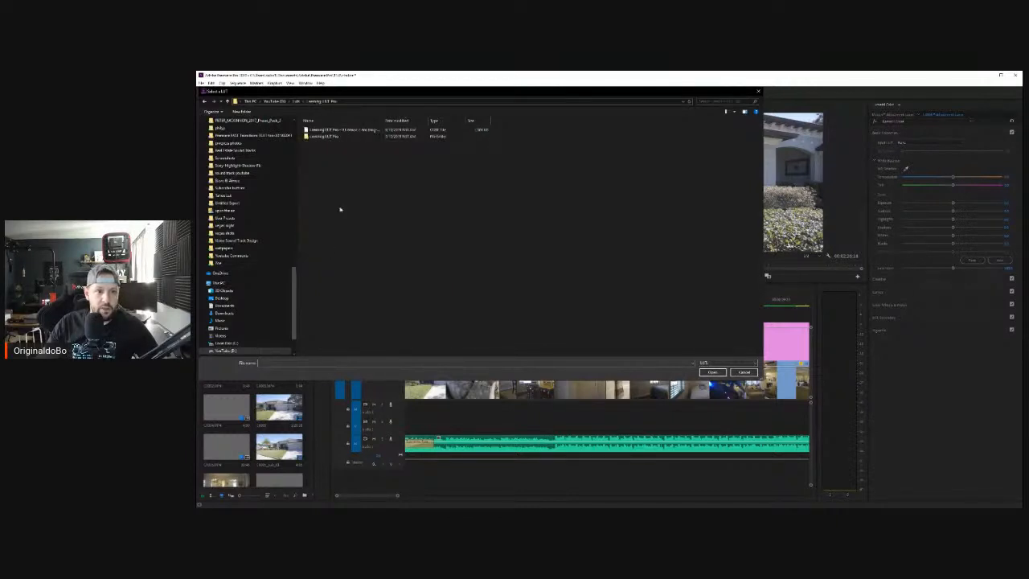
{"action": "double_click", "coordinate": [325, 136]}
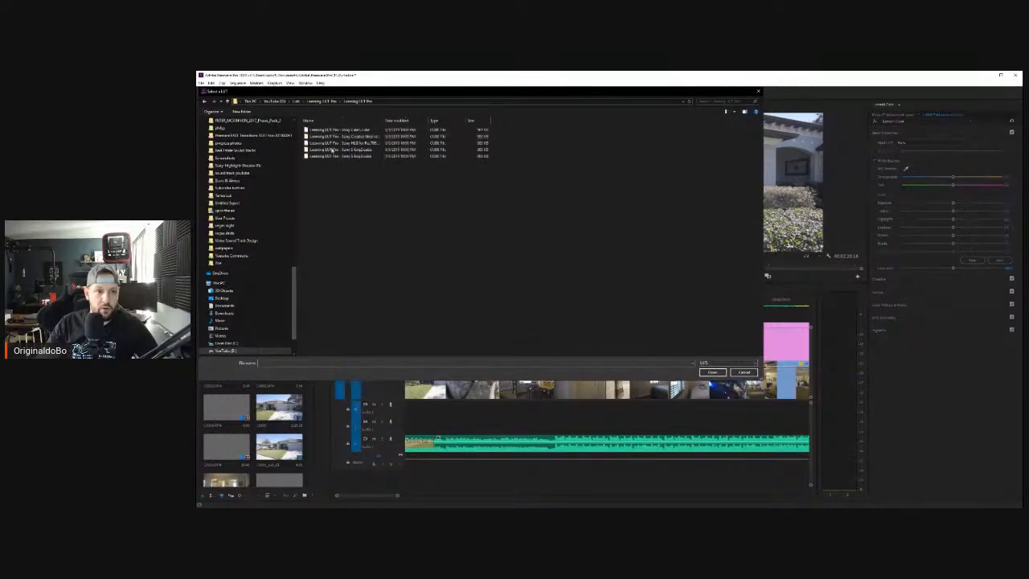
{"action": "double_click", "coordinate": [345, 144]}
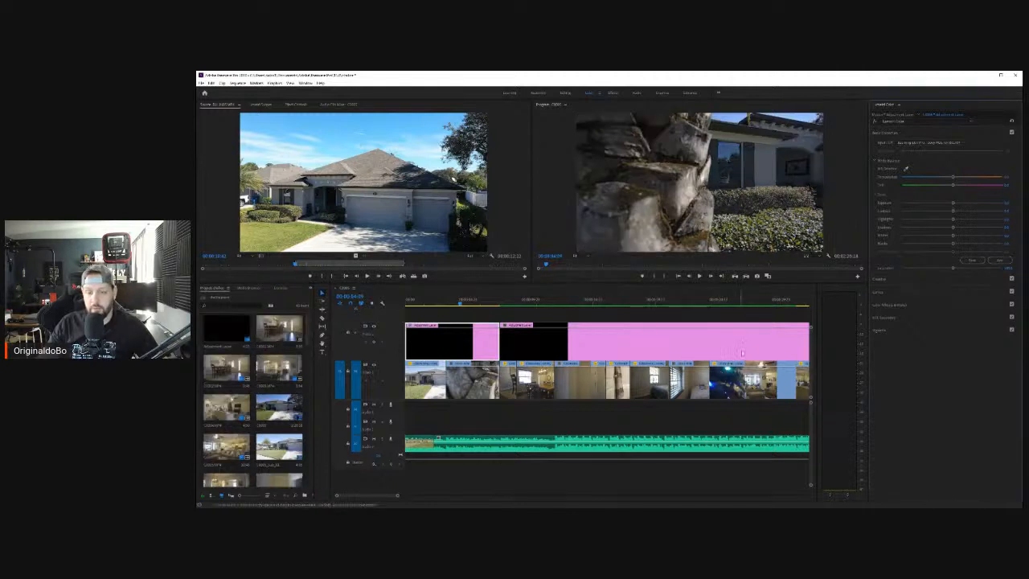
Step: Compare the opening house front shot with and without the Lumetri Color effect several times
{"action": "left_click_drag", "start_coordinate": [440, 303], "coordinate": [421, 303]}
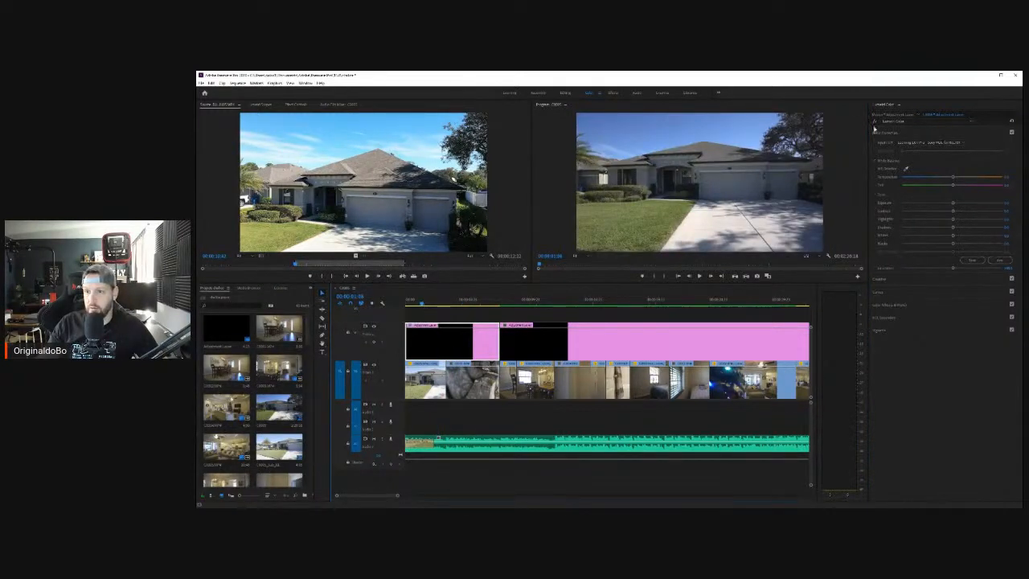
{"action": "left_click", "coordinate": [875, 121]}
{"action": "left_click", "coordinate": [875, 122]}
{"action": "left_click", "coordinate": [876, 121]}
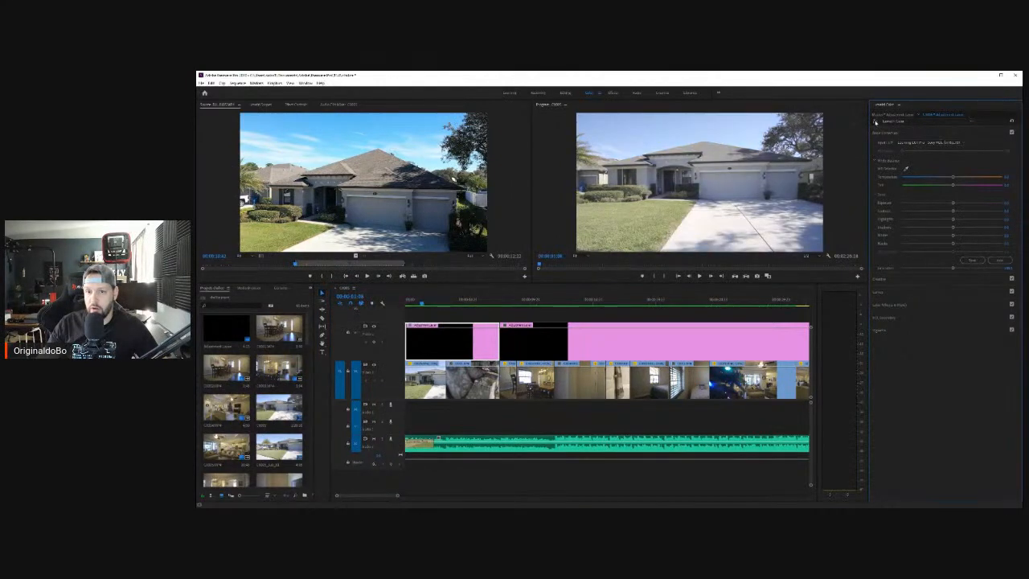
{"action": "left_click", "coordinate": [875, 122]}
{"action": "left_click", "coordinate": [875, 121]}
{"action": "left_click", "coordinate": [876, 122]}
{"action": "left_click", "coordinate": [875, 122]}
{"action": "left_click", "coordinate": [875, 121]}
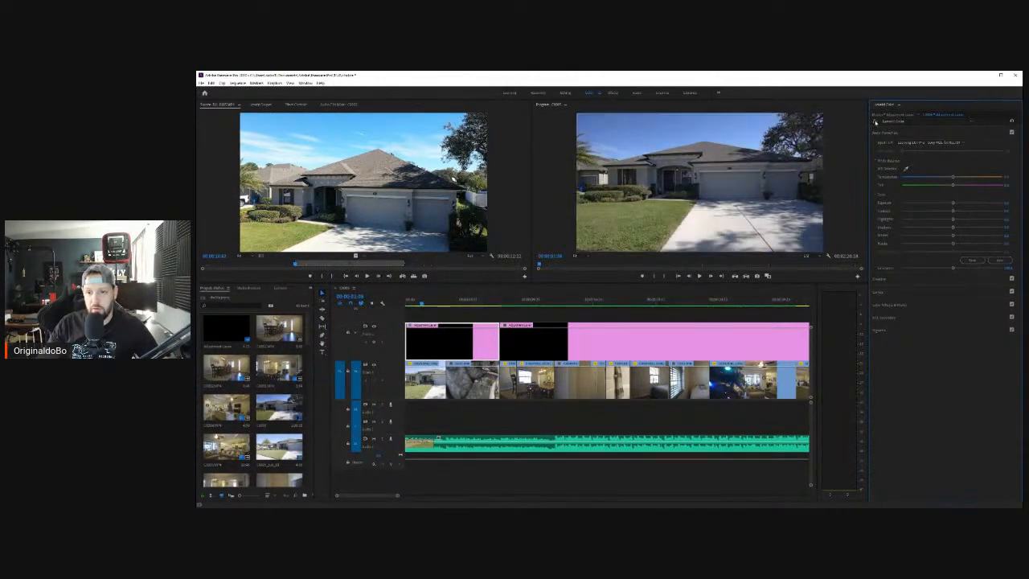
{"action": "left_click", "coordinate": [874, 121]}
{"action": "left_click", "coordinate": [875, 121]}
{"action": "left_click", "coordinate": [875, 121]}
{"action": "left_click", "coordinate": [874, 122]}
{"action": "left_click", "coordinate": [875, 121]}
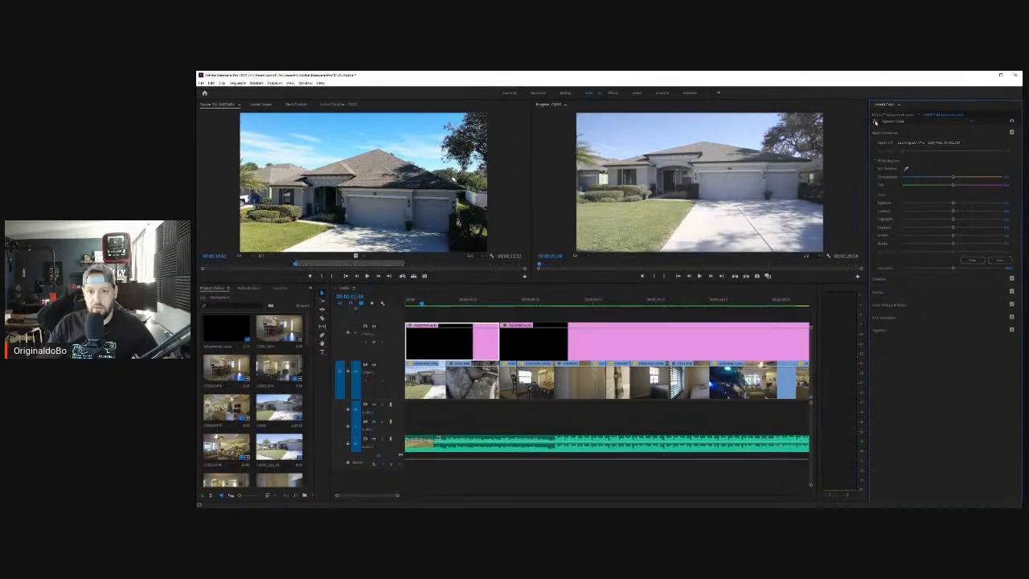
{"action": "left_click", "coordinate": [874, 121]}
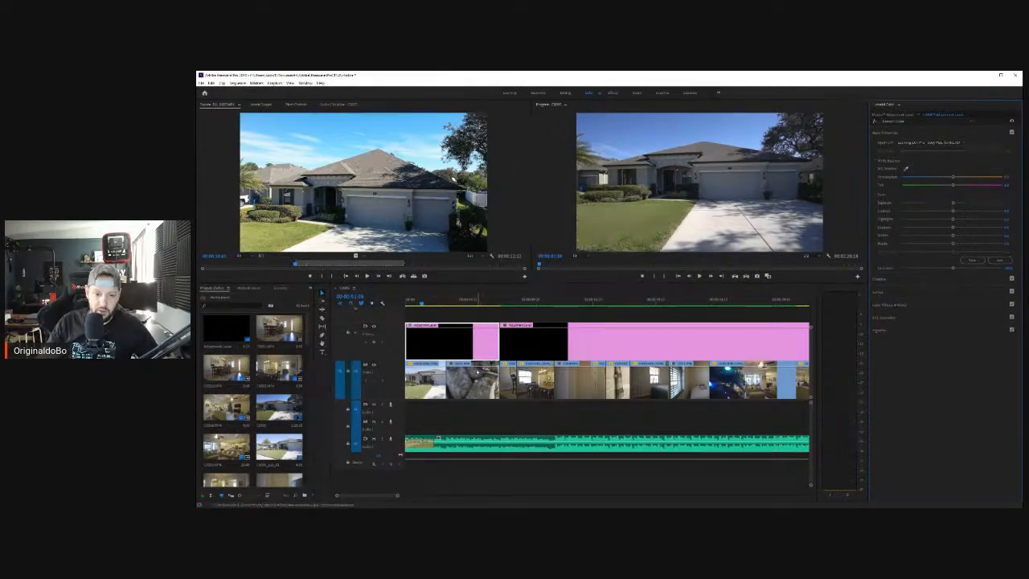
Step: Check the graded exterior shots and cut the adjustment layer between the house front clip and the tree trunk clip
{"action": "left_click", "coordinate": [478, 302]}
{"action": "left_click_drag", "start_coordinate": [479, 303], "coordinate": [415, 304]}
{"action": "left_click_drag", "start_coordinate": [473, 319], "coordinate": [429, 325]}
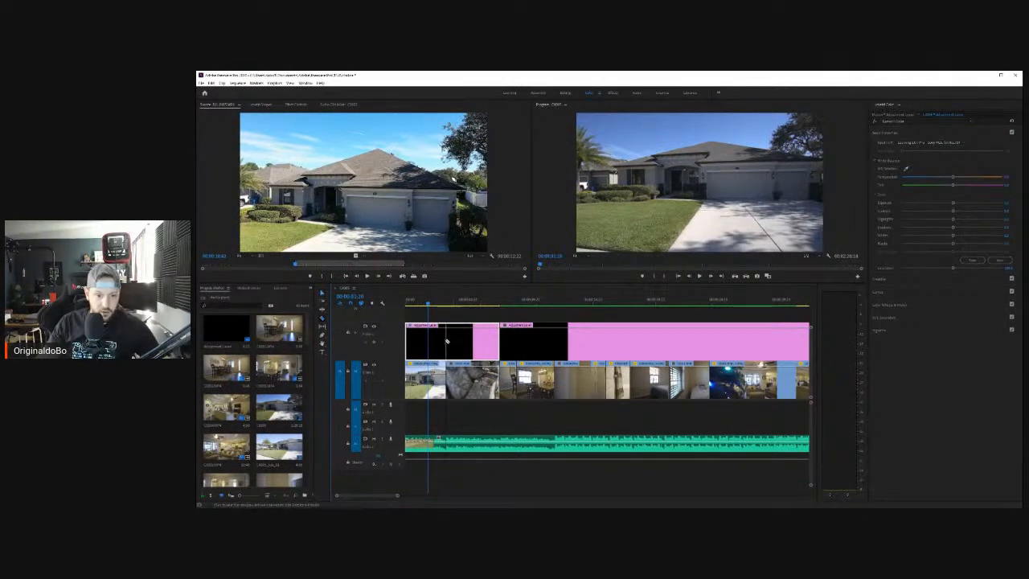
{"action": "left_click", "coordinate": [446, 342]}
{"action": "key", "text": "v"}
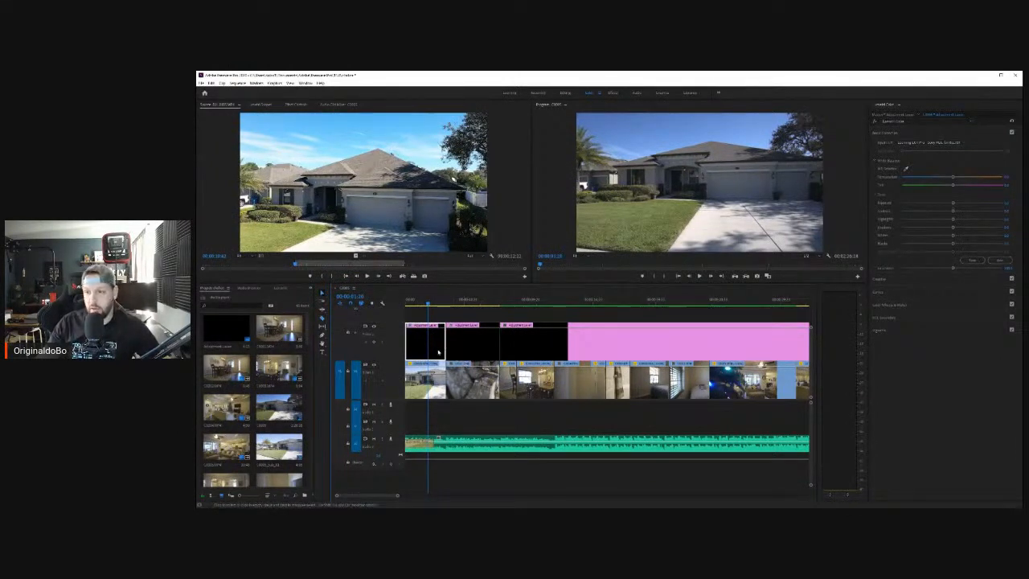
Step: Brighten the house front segment by raising its exposure and highlights slightly, and set its contrast to 20
{"action": "left_click", "coordinate": [438, 352]}
{"action": "left_click_drag", "start_coordinate": [954, 203], "coordinate": [966, 227]}
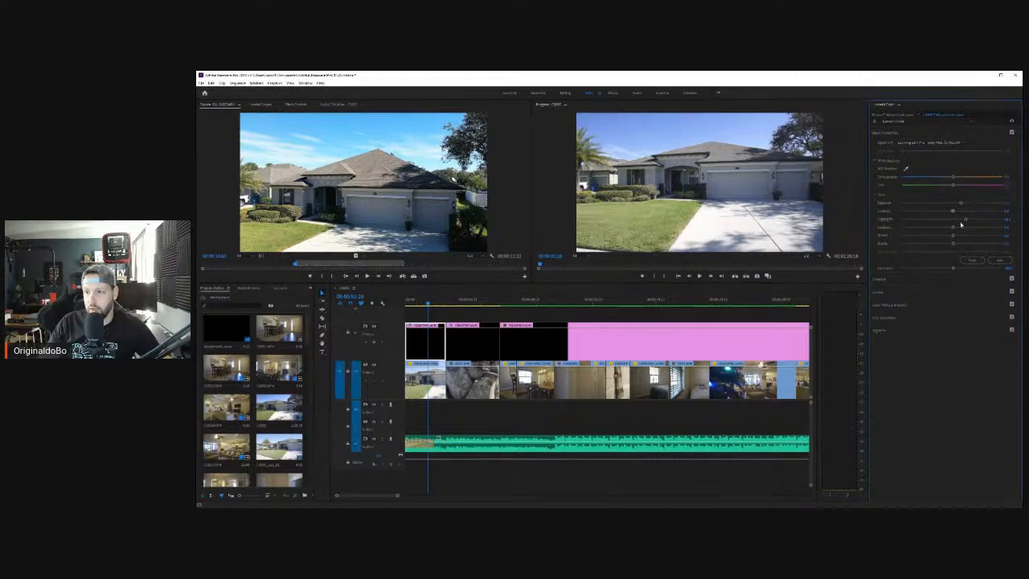
{"action": "left_click", "coordinate": [1009, 211]}
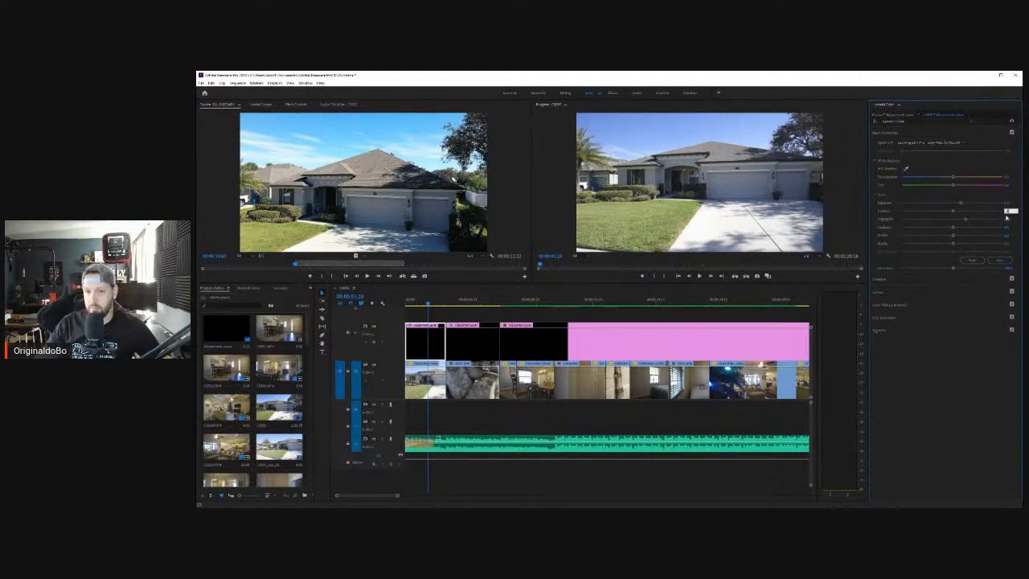
{"action": "type", "text": "20"}
{"action": "key", "text": "Return"}
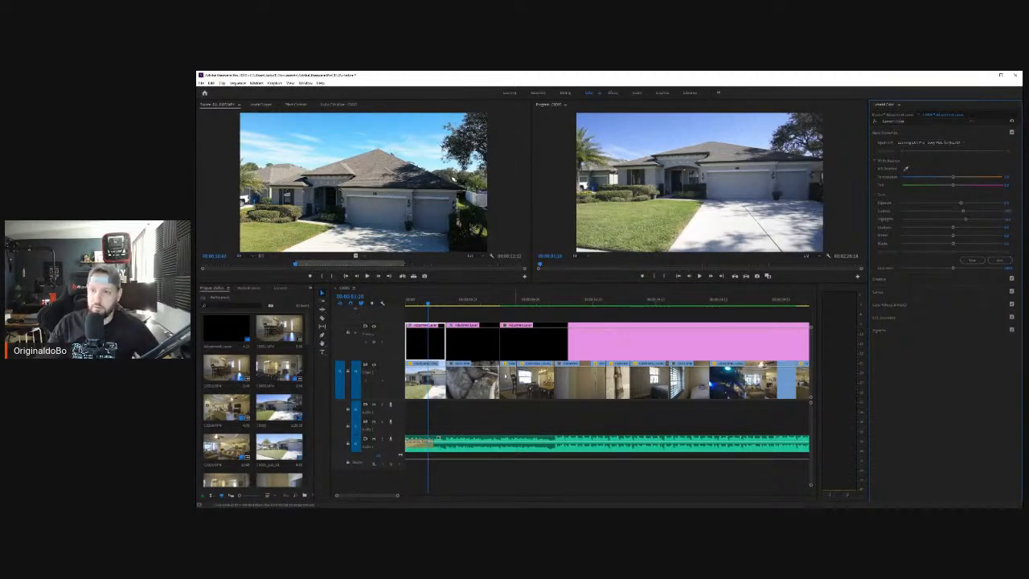
Step: Compare the brightened house front shot with and without its color correction
{"action": "left_click", "coordinate": [875, 120]}
{"action": "left_click", "coordinate": [876, 121]}
{"action": "left_click", "coordinate": [875, 120]}
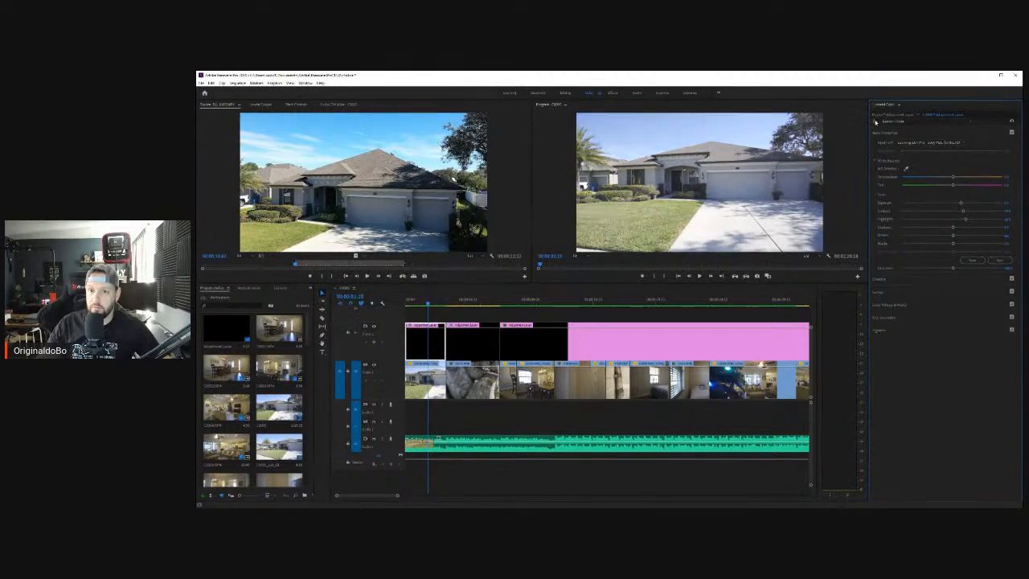
{"action": "left_click", "coordinate": [876, 121]}
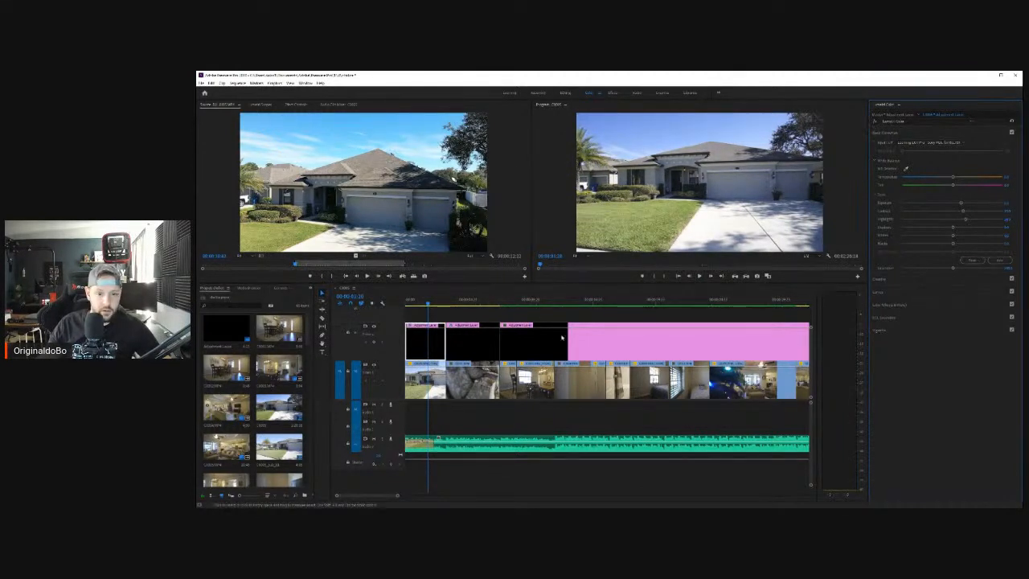
Step: Delete the adjustment layer segment above the tree trunk clip and extend the house front's adjustment layer to cover that clip
{"action": "left_click", "coordinate": [475, 302]}
{"action": "left_click", "coordinate": [477, 351]}
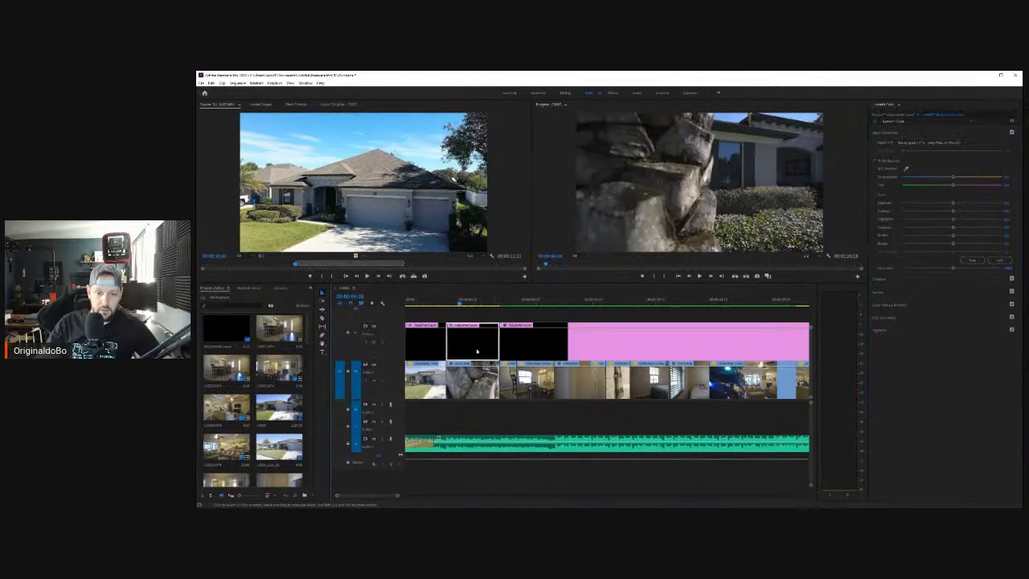
{"action": "key", "text": "Delete"}
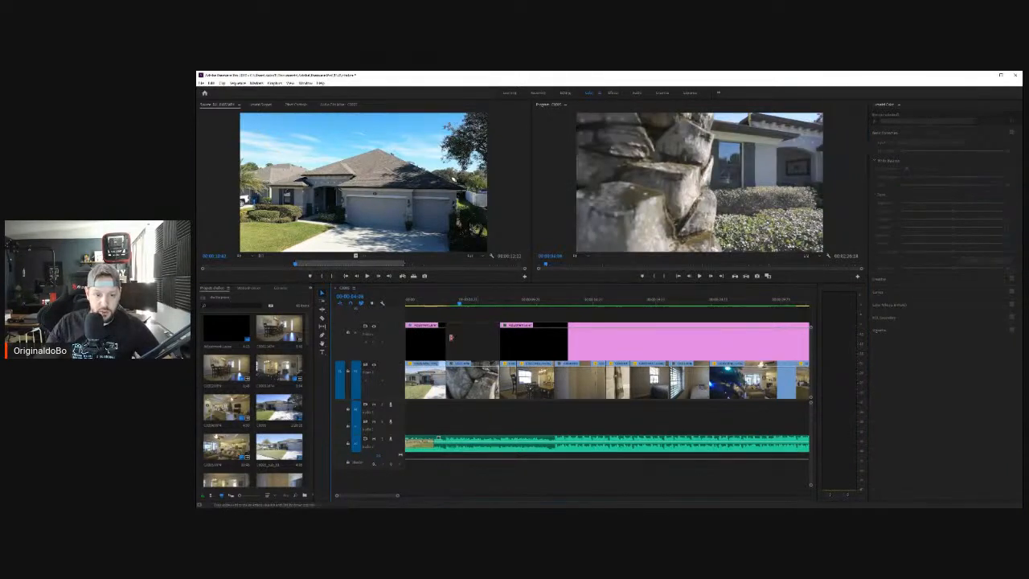
{"action": "left_click_drag", "start_coordinate": [446, 330], "coordinate": [407, 318]}
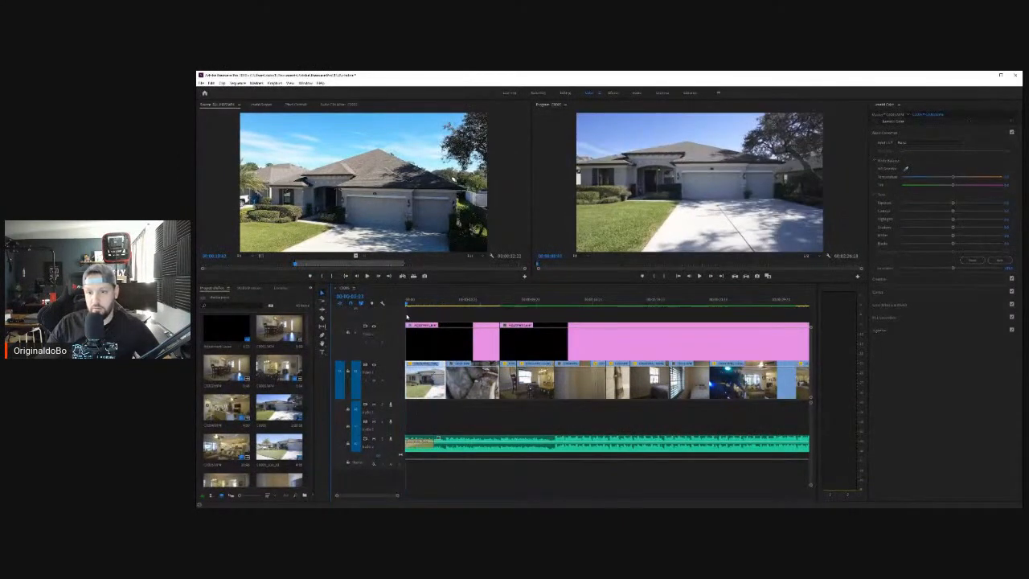
Step: Play the exterior shots from the start and scrub through the tree trunk clip to check the shared grade
{"action": "left_click", "coordinate": [698, 275]}
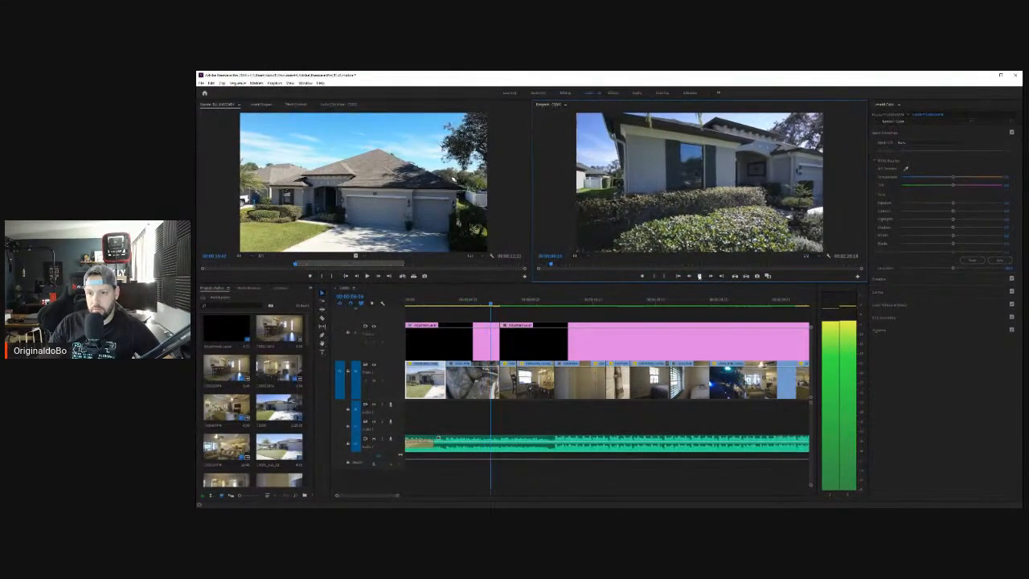
{"action": "left_click", "coordinate": [699, 275]}
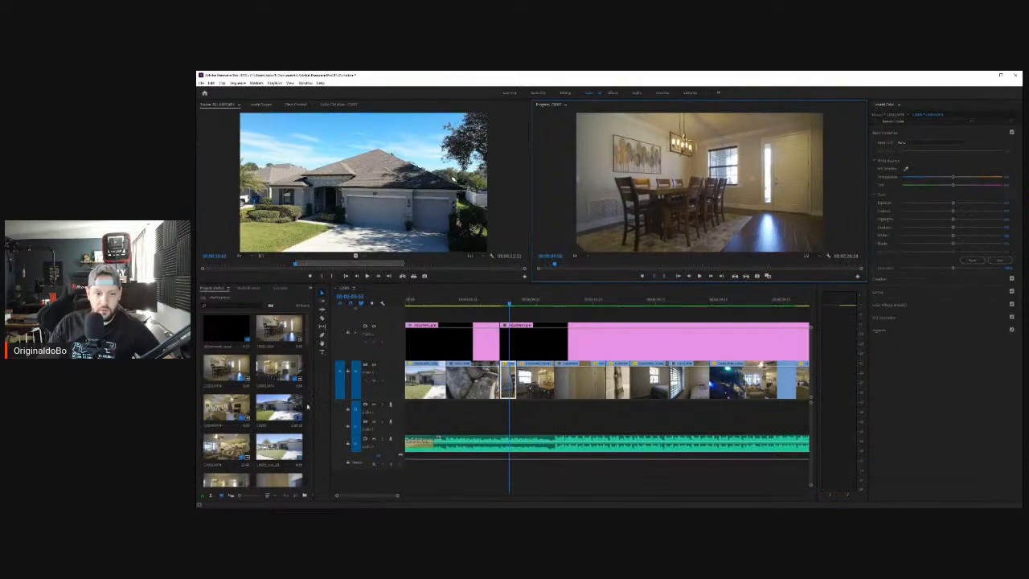
{"action": "left_click", "coordinate": [455, 299]}
{"action": "left_click_drag", "start_coordinate": [455, 298], "coordinate": [491, 303]}
Step: Nest the house front clip and the tree trunk clip as separate sequences, keeping the suggested names
{"action": "right_click", "coordinate": [427, 387]}
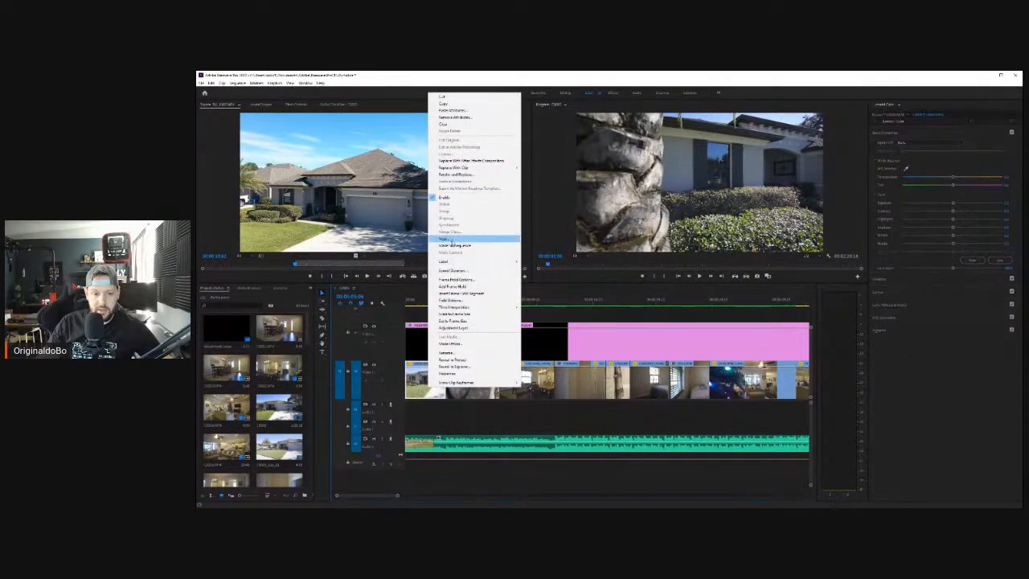
{"action": "left_click", "coordinate": [444, 238]}
{"action": "left_click", "coordinate": [594, 299]}
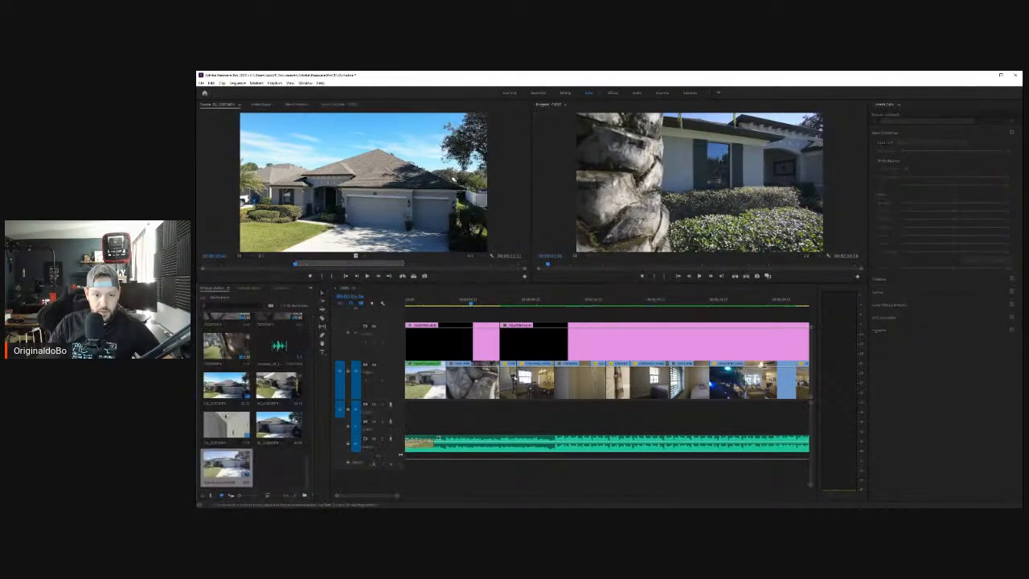
{"action": "right_click", "coordinate": [480, 385]}
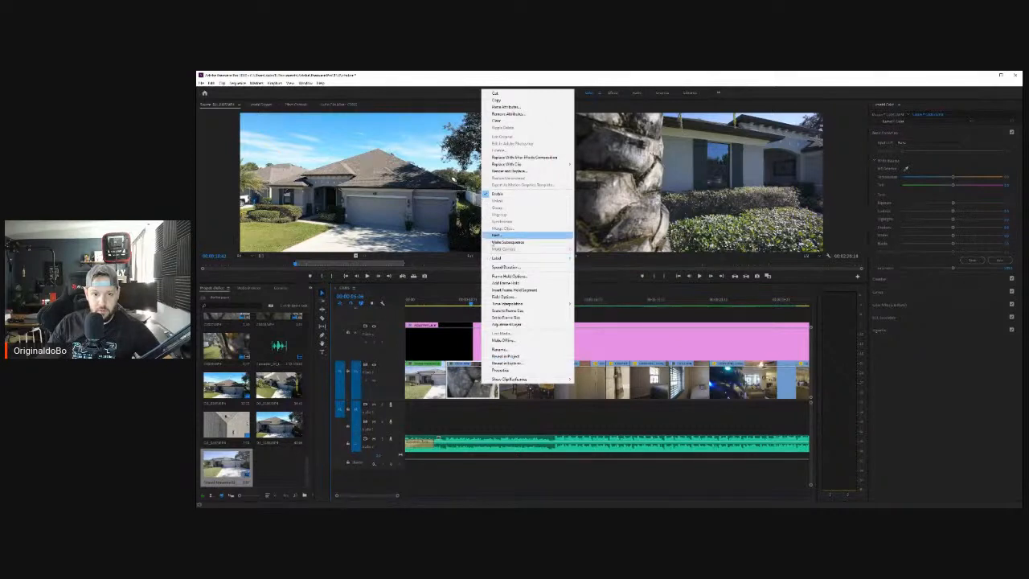
{"action": "left_click", "coordinate": [502, 235]}
{"action": "left_click", "coordinate": [594, 299]}
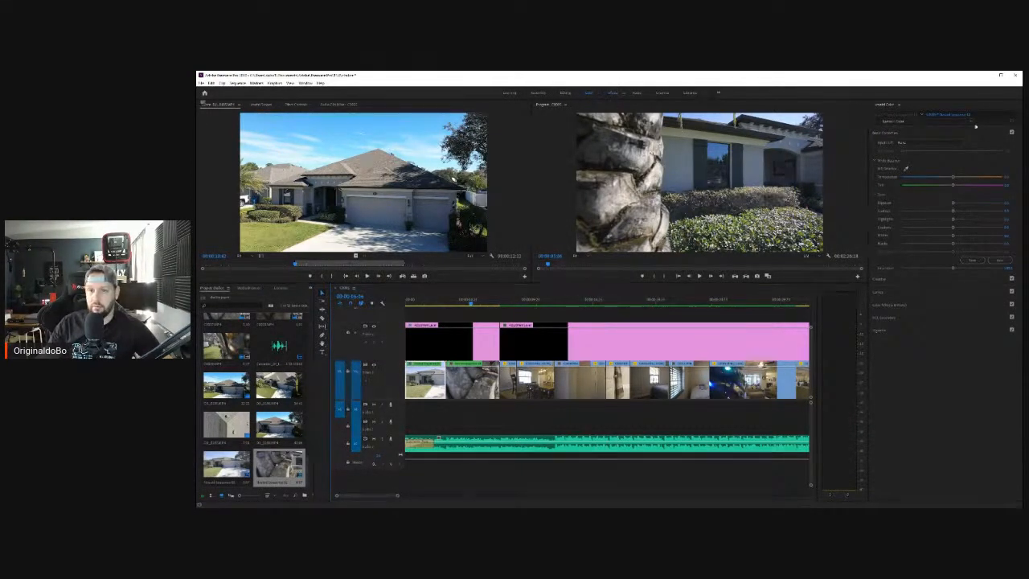
Step: Find the Warp Stabilizer effect and apply it to both nested exterior clips
{"action": "key", "text": "alt+shift+5"}
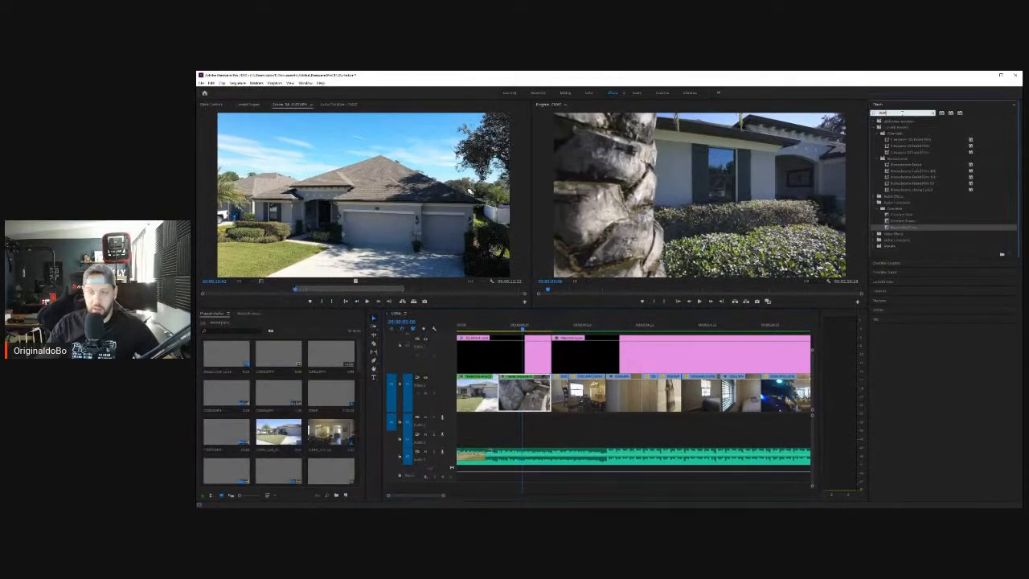
{"action": "type", "text": "warp"}
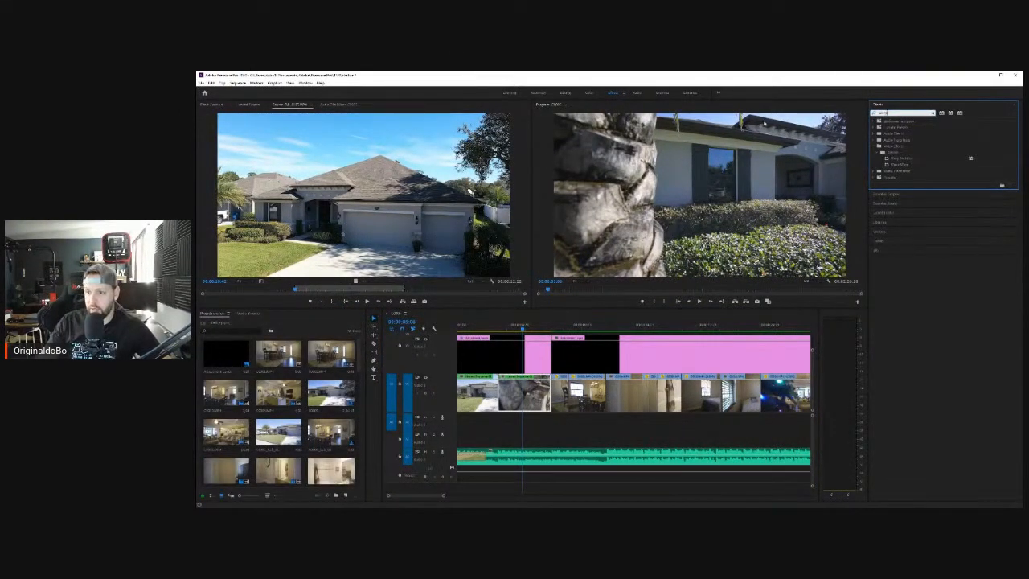
{"action": "left_click_drag", "start_coordinate": [900, 158], "coordinate": [486, 395]}
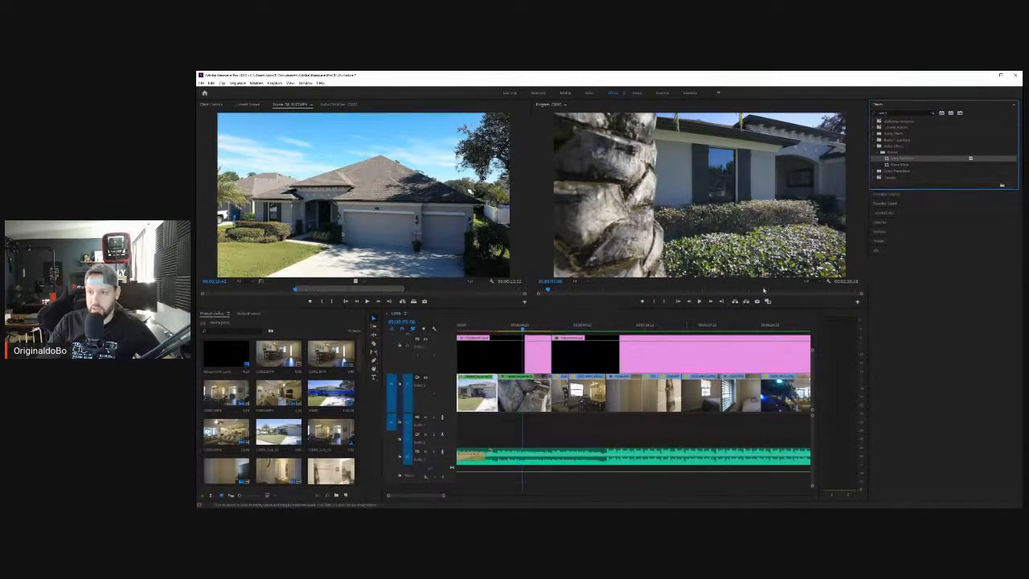
{"action": "left_click", "coordinate": [518, 422]}
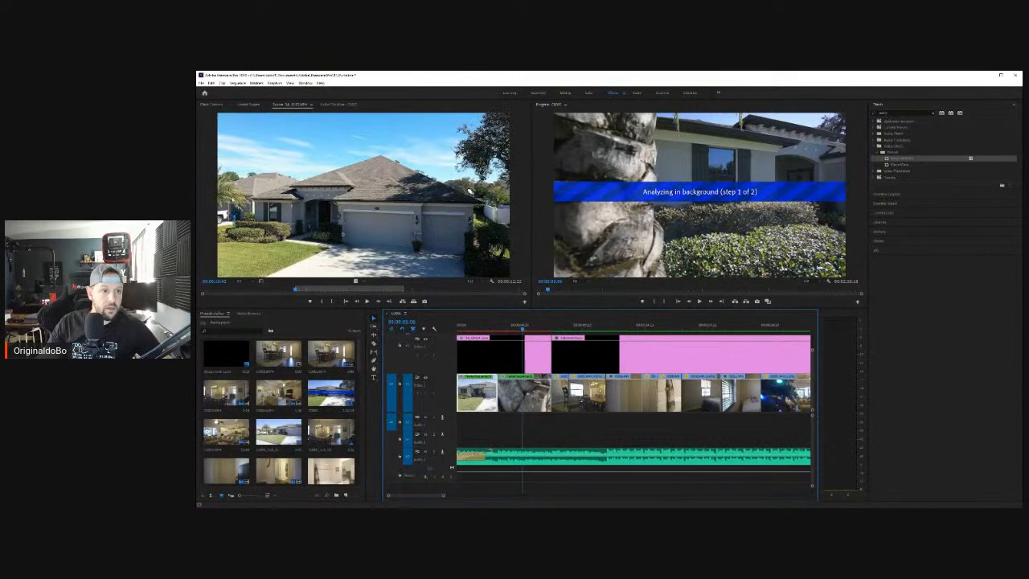
Step: Lower the Warp Stabilizer smoothness on the nested house front clip and the nested tree trunk clip
{"action": "left_click", "coordinate": [212, 103]}
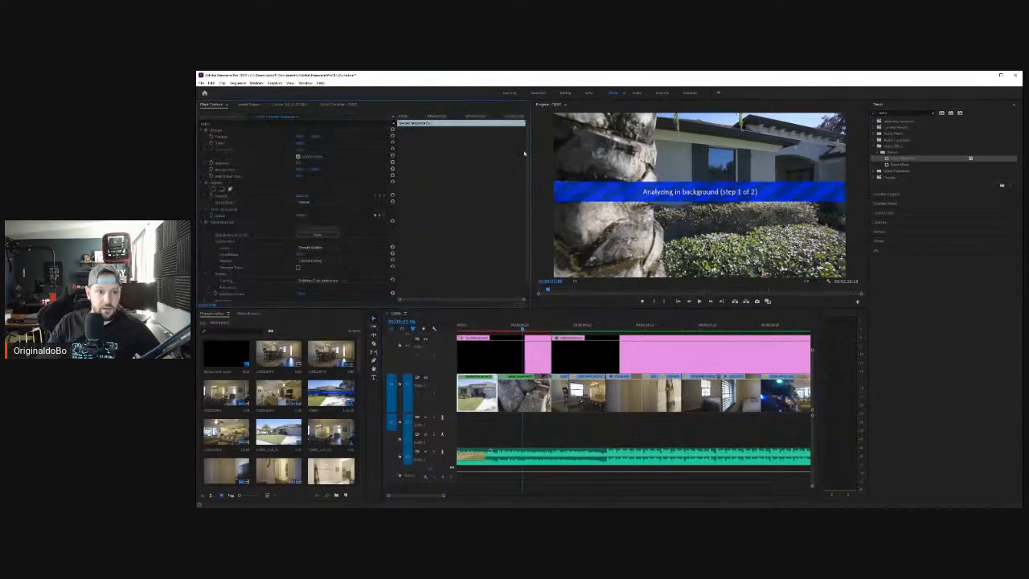
{"action": "left_click", "coordinate": [300, 255]}
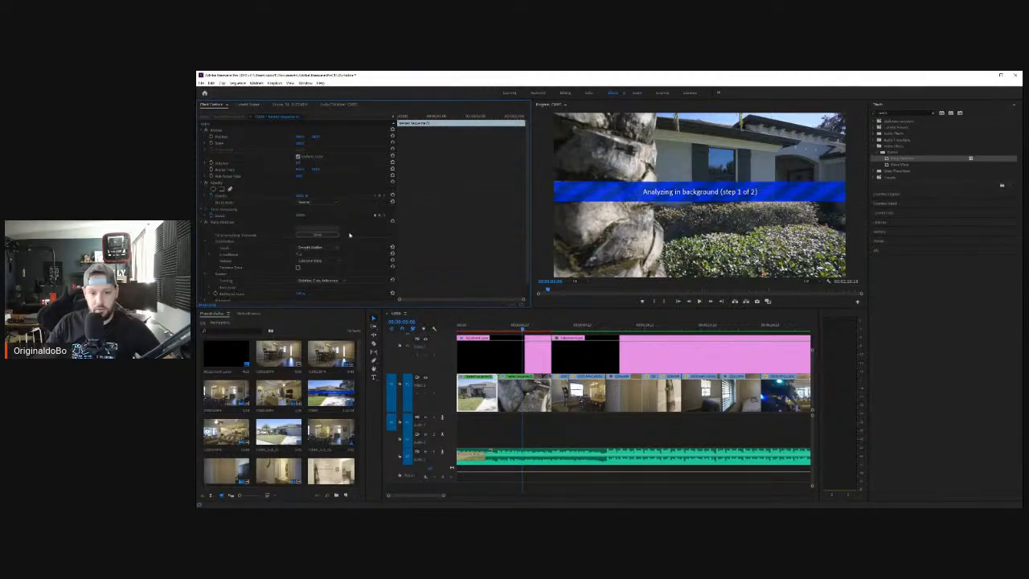
{"action": "left_click", "coordinate": [527, 394]}
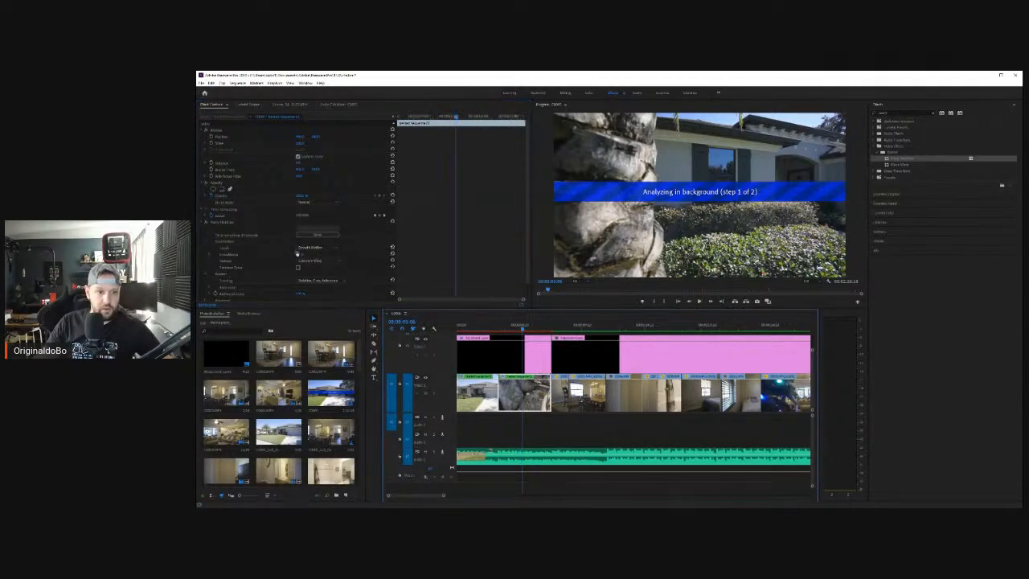
{"action": "left_click", "coordinate": [300, 254]}
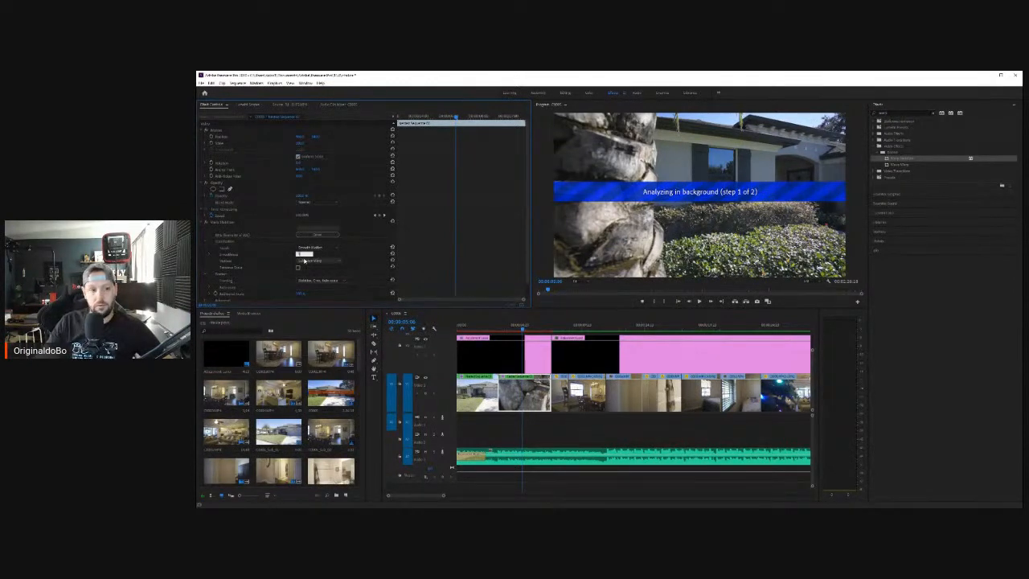
Step: Play the stabilized exterior shots from the beginning through to the first dining room clip
{"action": "left_click", "coordinate": [490, 322]}
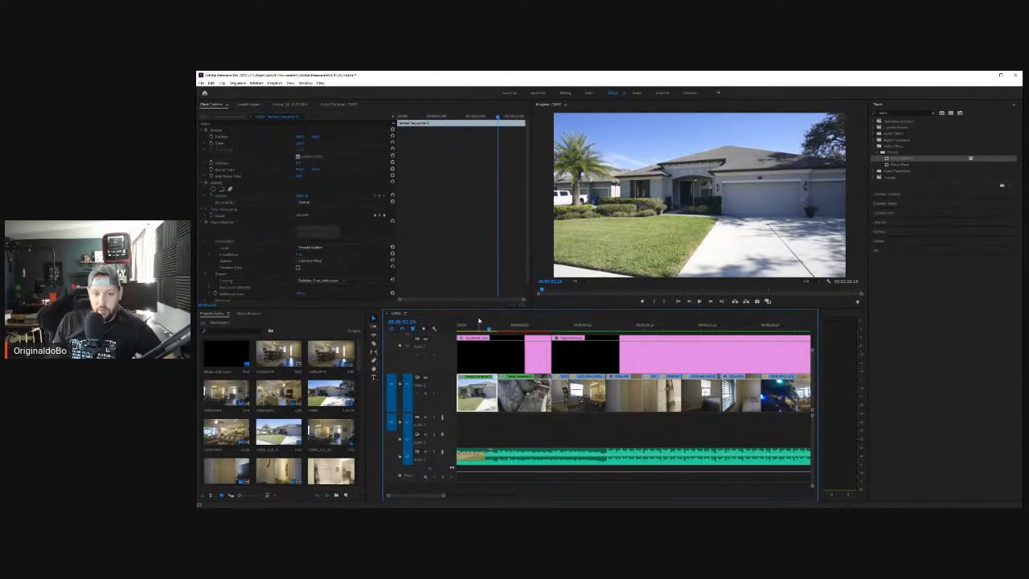
{"action": "left_click_drag", "start_coordinate": [480, 322], "coordinate": [427, 320]}
{"action": "left_click", "coordinate": [698, 301]}
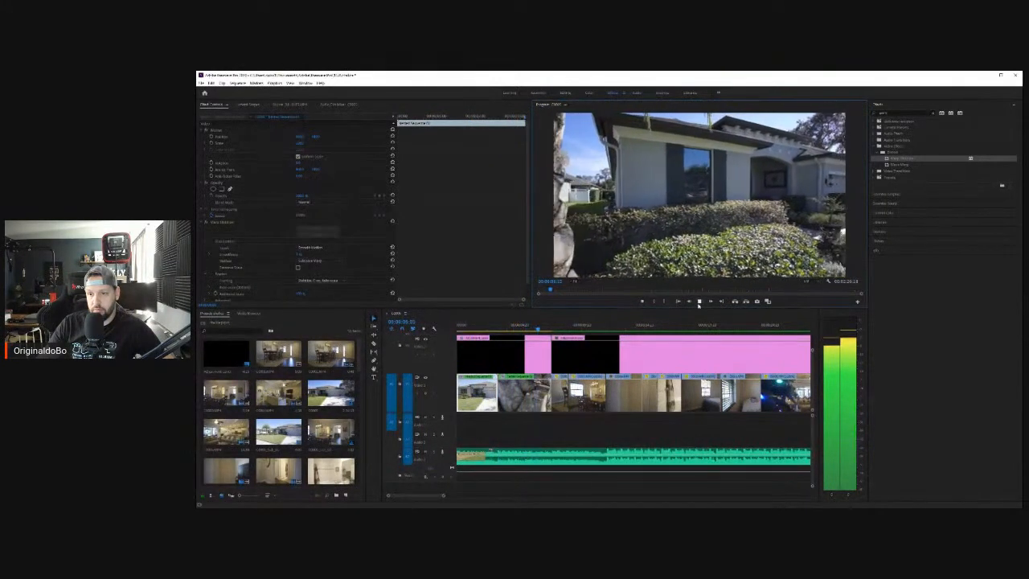
{"action": "left_click", "coordinate": [698, 301]}
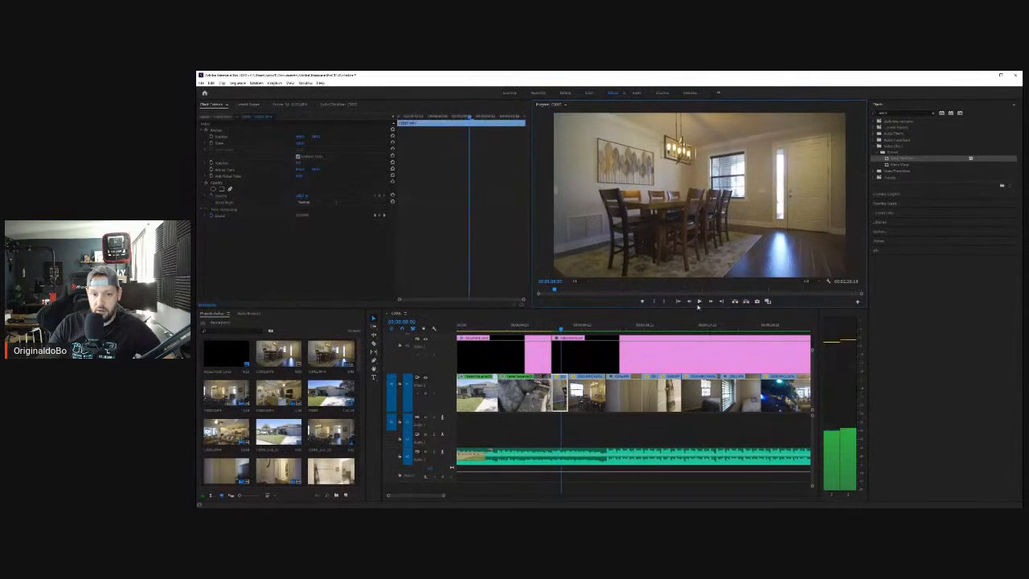
Step: Cut the adjustment layer at the end of the first dining room clip and cool that segment's temperature with a slight magenta tint
{"action": "left_click", "coordinate": [570, 365]}
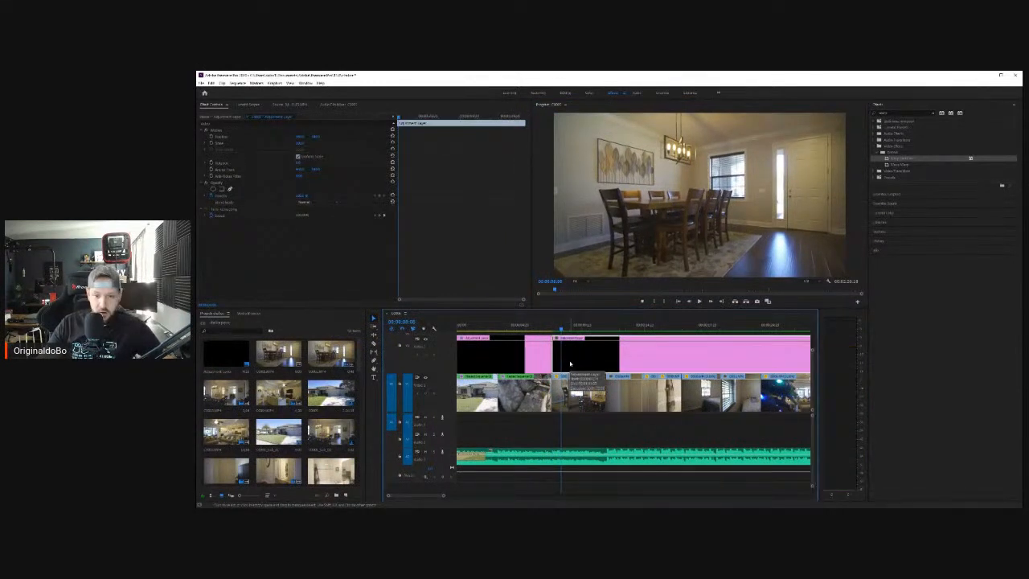
{"action": "left_click", "coordinate": [570, 365]}
{"action": "key", "text": "v"}
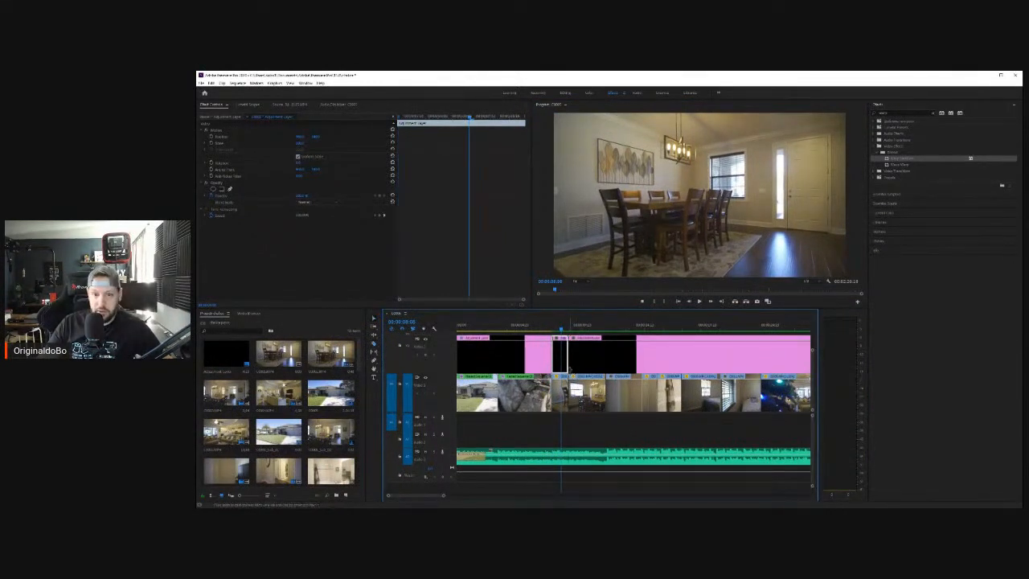
{"action": "left_click", "coordinate": [590, 93]}
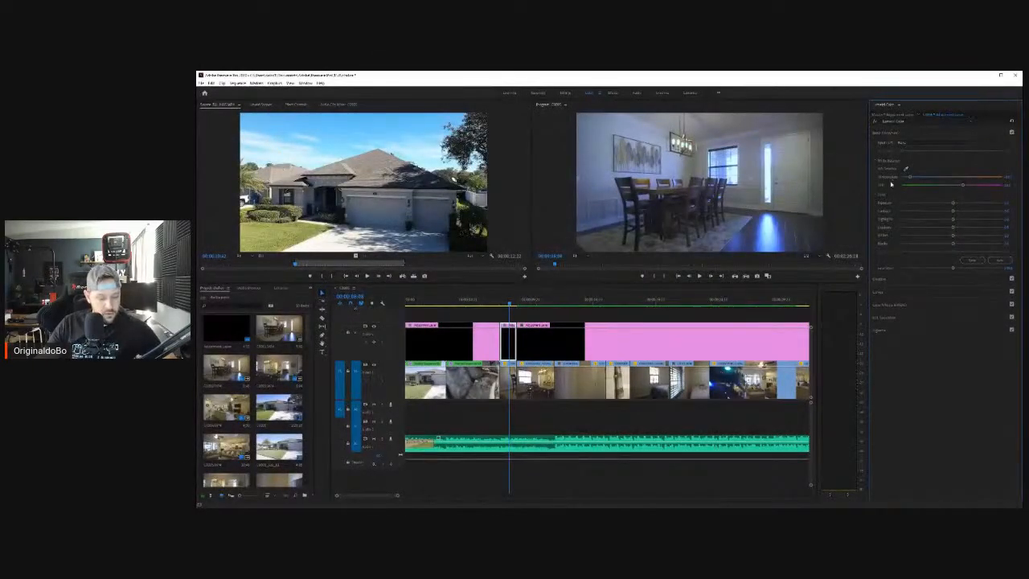
{"action": "double_click", "coordinate": [891, 184]}
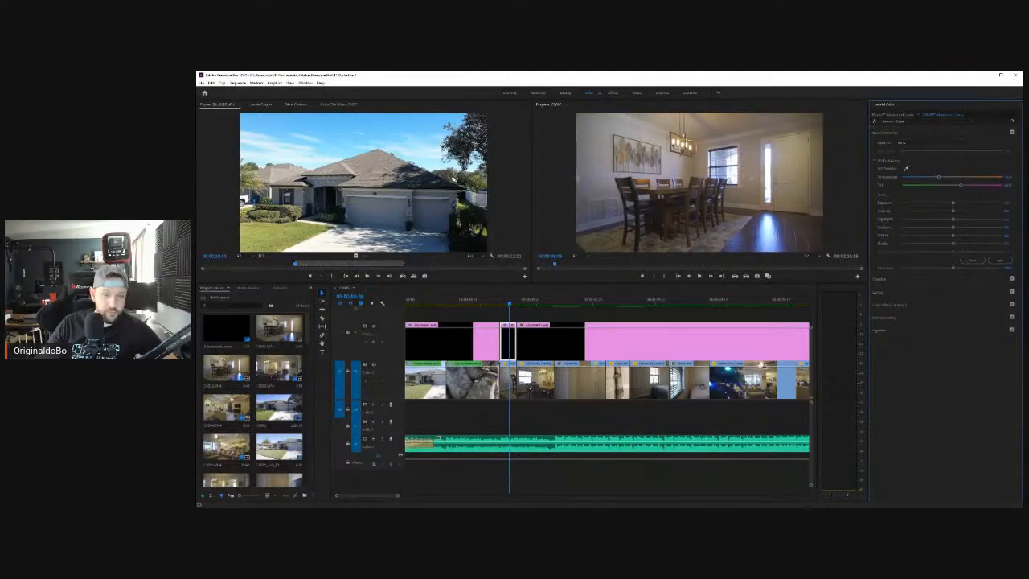
Step: Extend the cooled adjustment layer over the second dining room clip and cut it between the two dining room clips
{"action": "scroll", "coordinate": [487, 338], "scroll_direction": "down", "scroll_amount": 2}
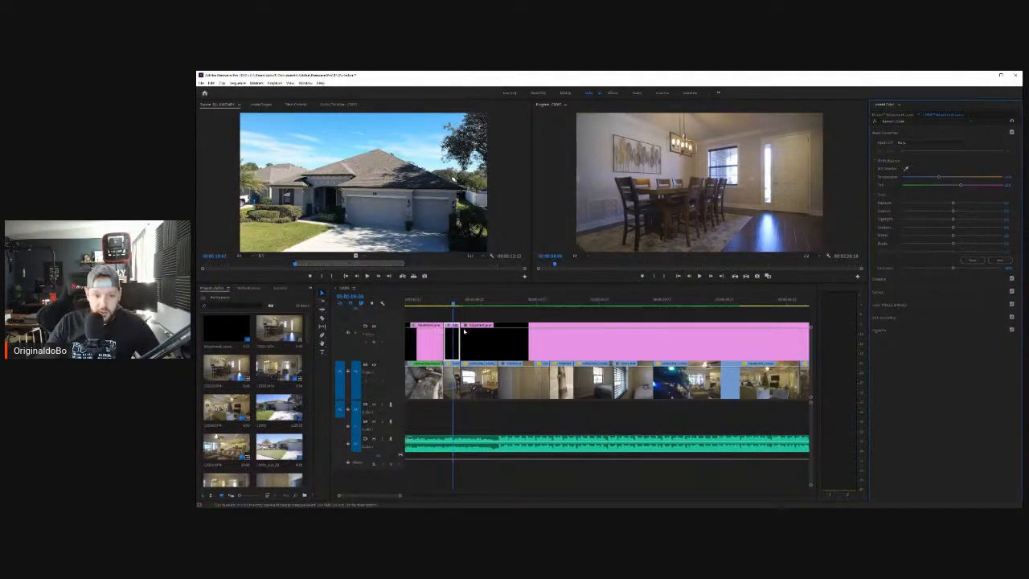
{"action": "scroll", "coordinate": [487, 337], "scroll_direction": "up", "scroll_amount": 2}
{"action": "left_click_drag", "start_coordinate": [515, 342], "coordinate": [544, 346]}
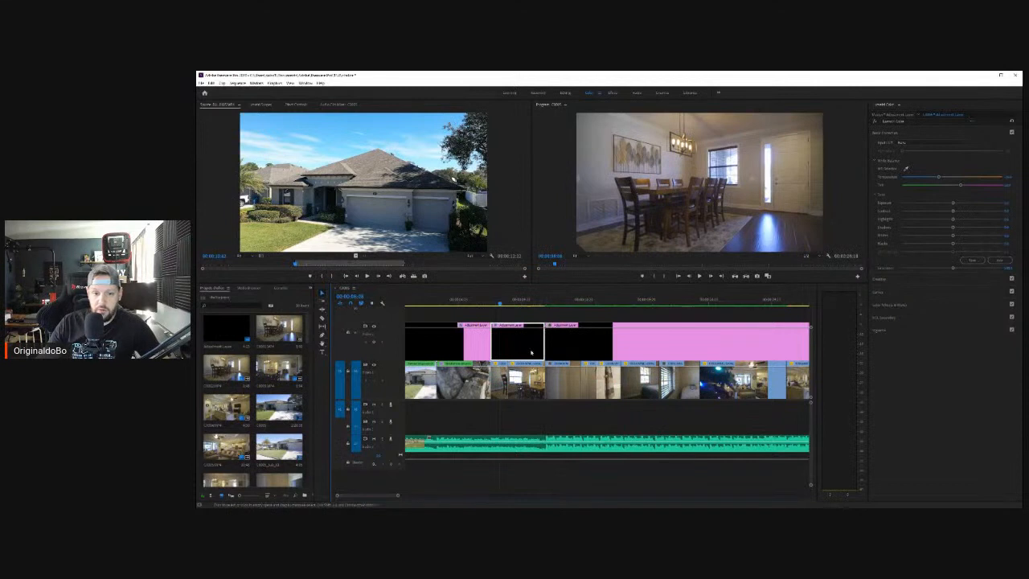
{"action": "left_click", "coordinate": [507, 309]}
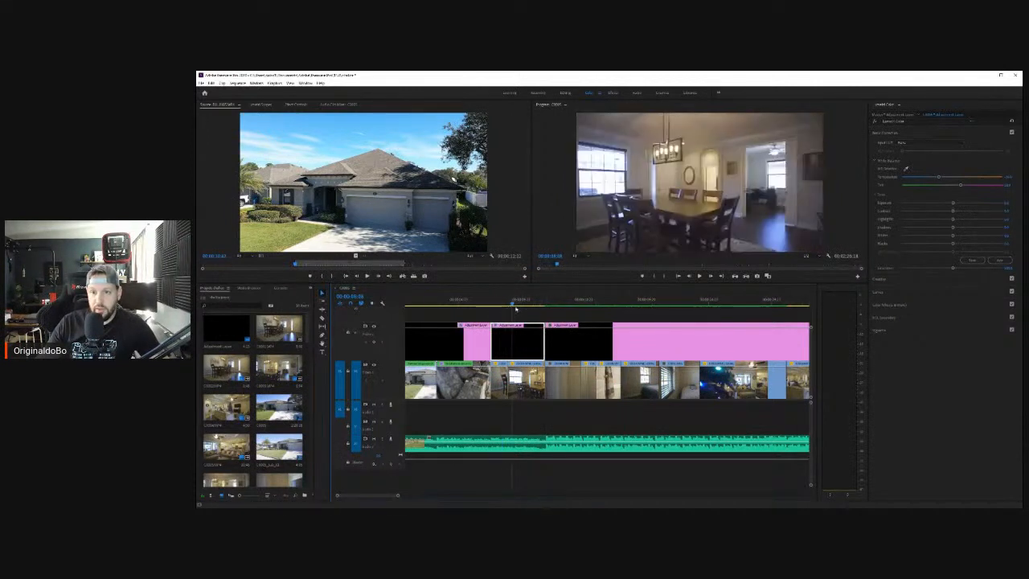
{"action": "mouse_move", "coordinate": [508, 311]}
{"action": "left_mouse_down"}
{"action": "mouse_move", "coordinate": [547, 316]}
{"action": "mouse_move", "coordinate": [503, 315]}
{"action": "left_mouse_up"}
{"action": "left_click", "coordinate": [522, 344]}
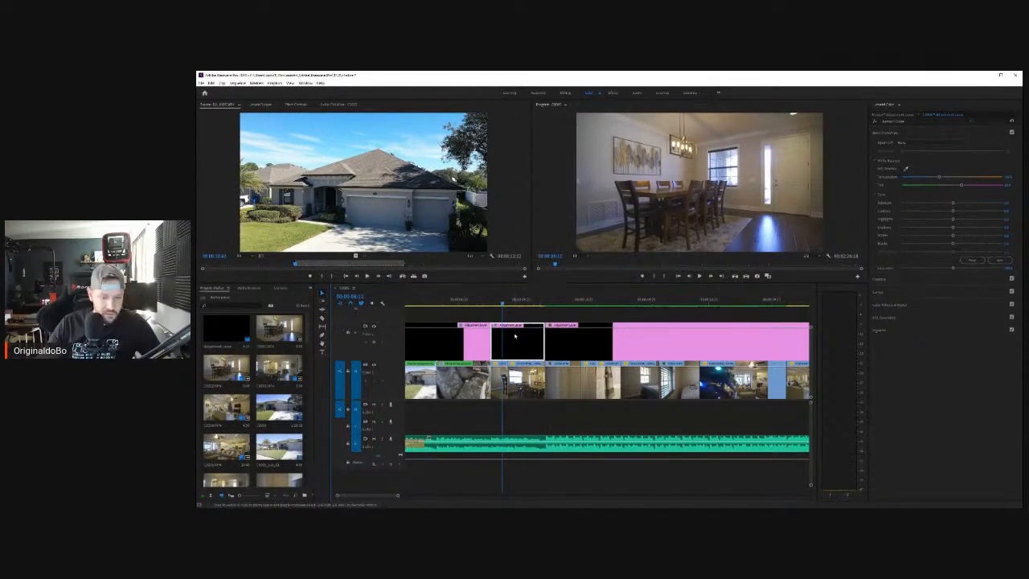
{"action": "left_click_drag", "start_coordinate": [488, 336], "coordinate": [510, 345]}
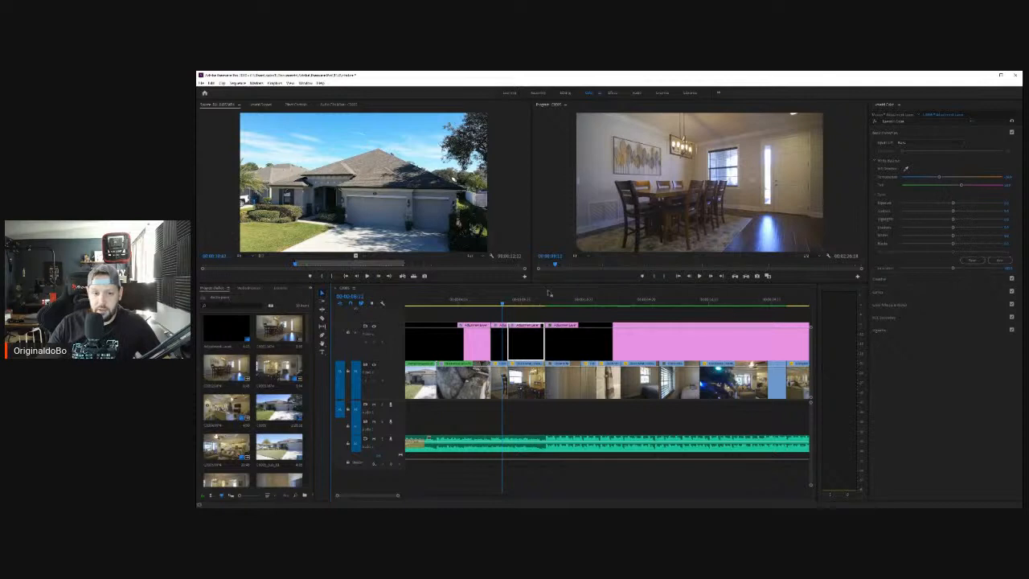
Step: Raise the exposure of the second dining room segment slightly, lower its highlights, and set its contrast to 20
{"action": "key", "text": "space"}
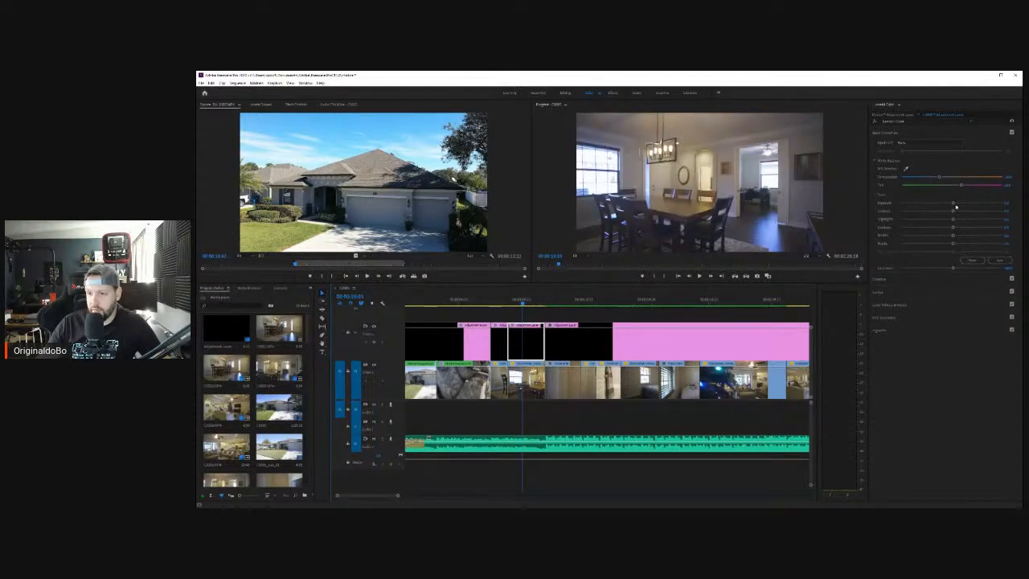
{"action": "left_click_drag", "start_coordinate": [950, 207], "coordinate": [957, 203]}
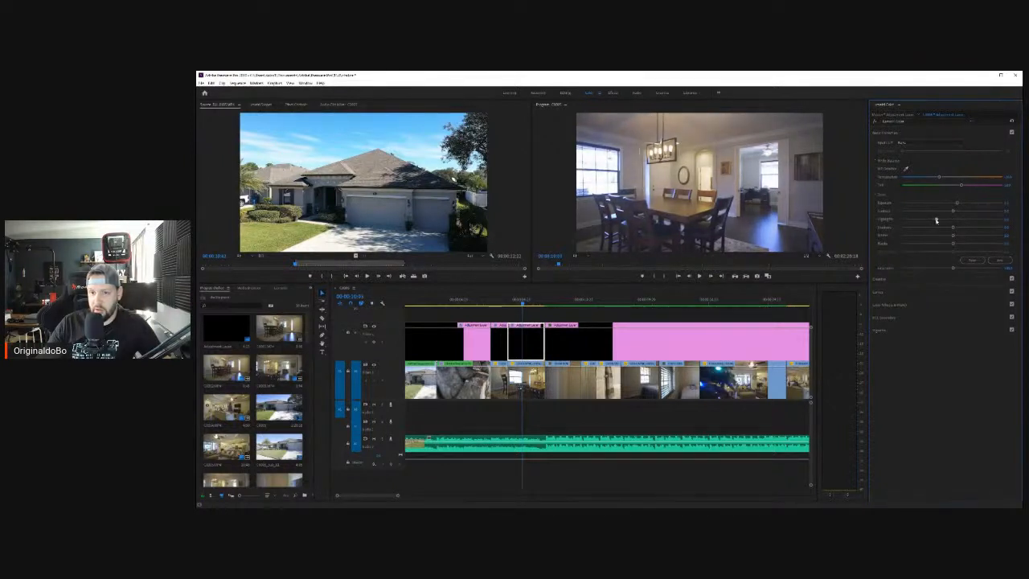
{"action": "left_click_drag", "start_coordinate": [936, 220], "coordinate": [931, 223]}
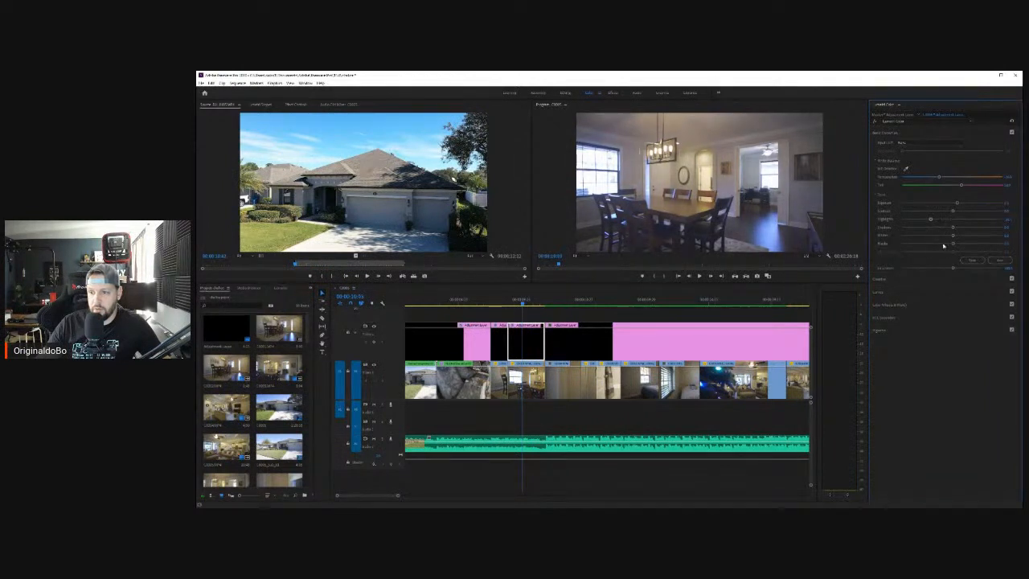
{"action": "left_click", "coordinate": [1007, 211]}
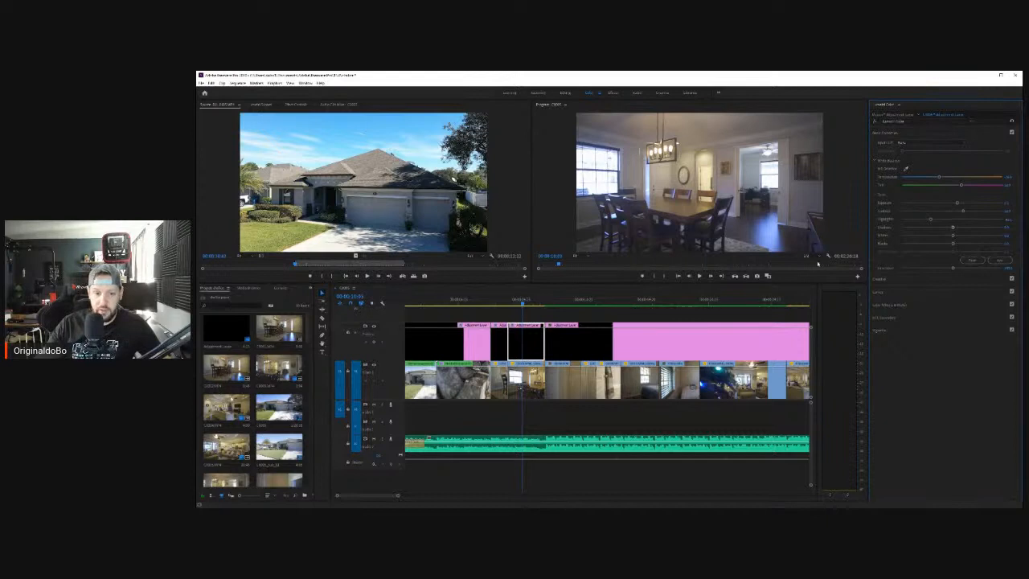
Step: Set the contrast of the first dining room clip's adjustment segment to 20
{"action": "left_click", "coordinate": [499, 334]}
{"action": "left_click", "coordinate": [495, 304]}
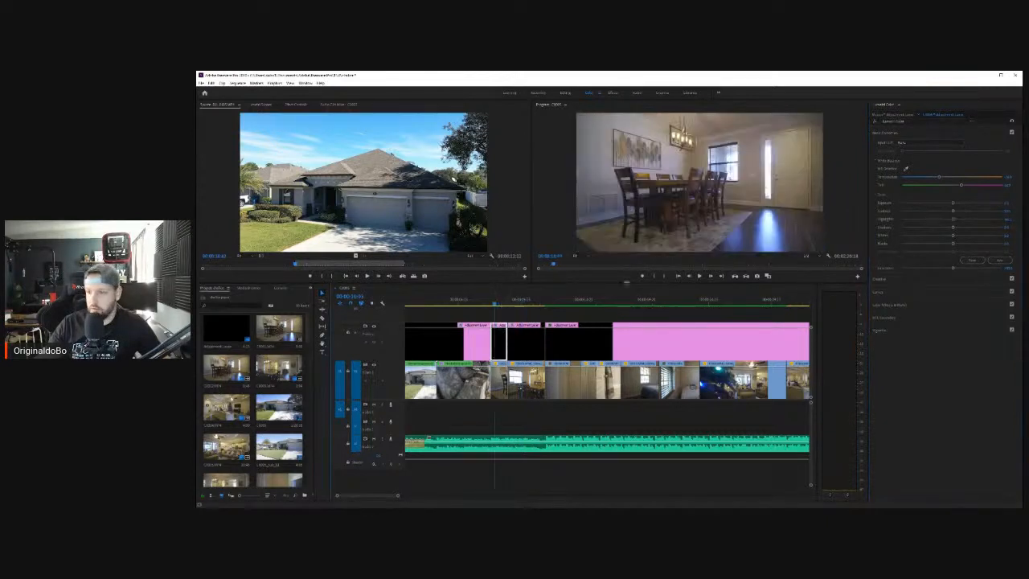
{"action": "left_click", "coordinate": [1008, 210]}
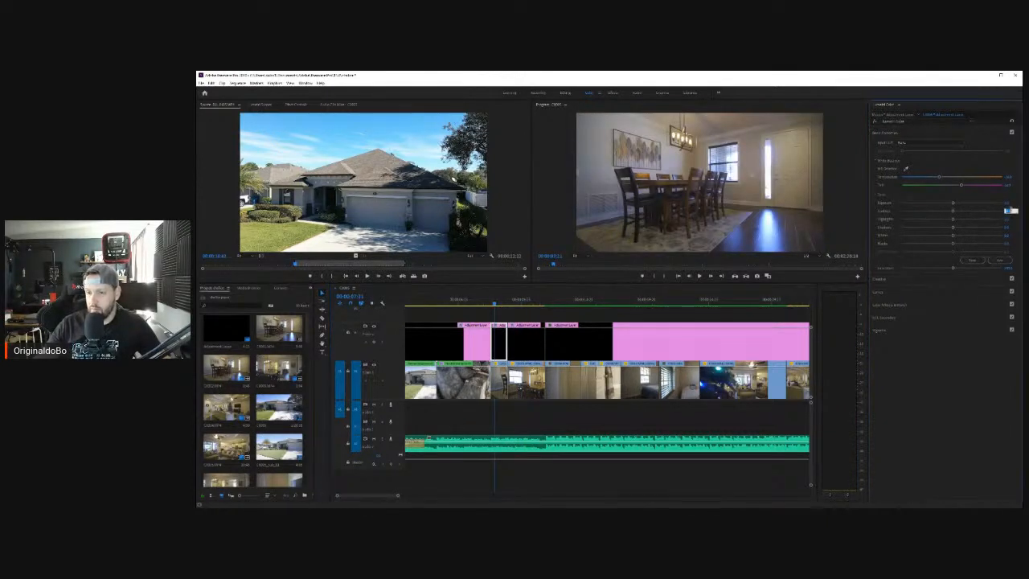
{"action": "type", "text": "20"}
{"action": "key", "text": "Return"}
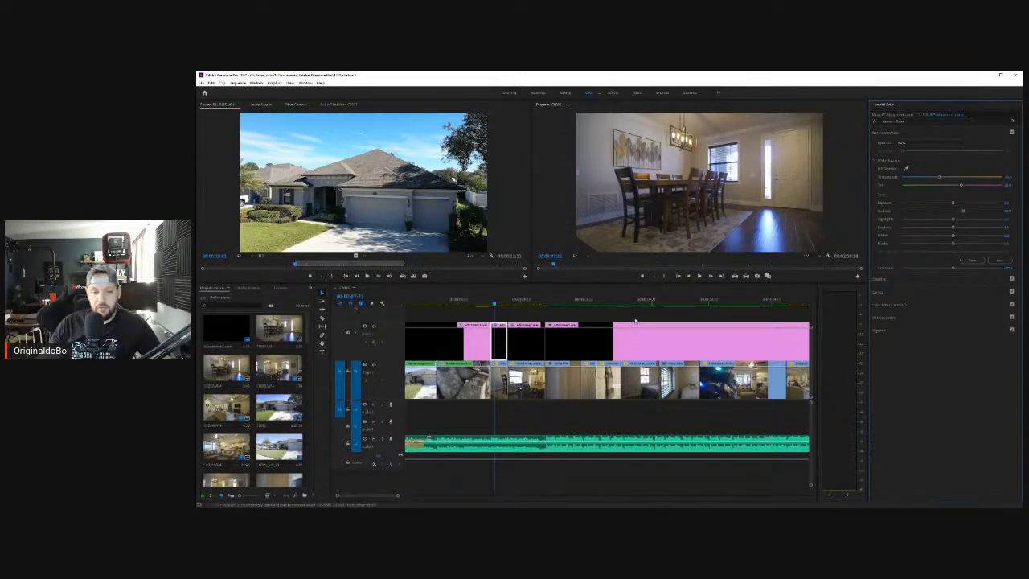
Step: Cut the adjustment layer at the end of the office clip and place an ungraded adjustment layer over the clips that follow
{"action": "left_click", "coordinate": [486, 298]}
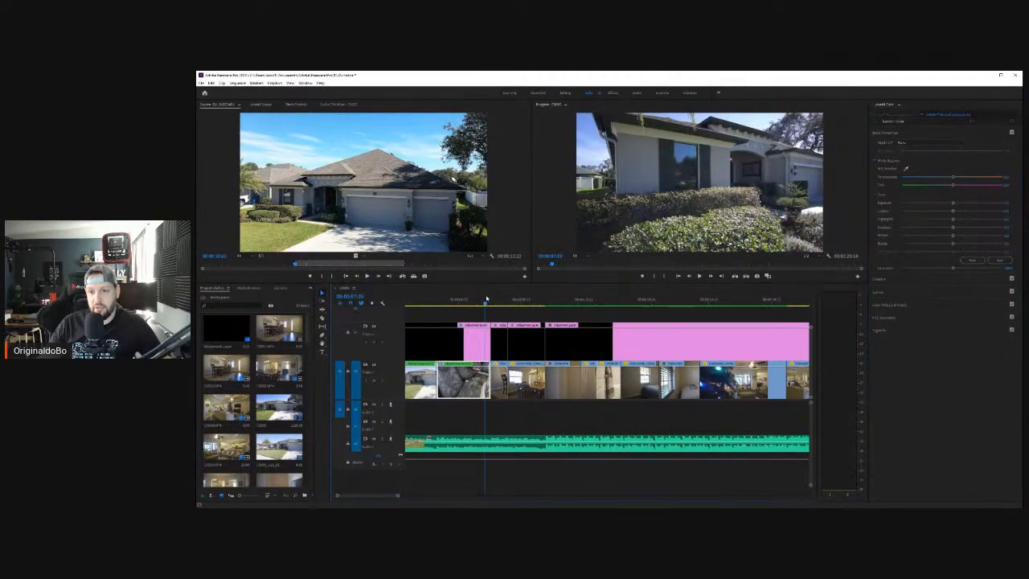
{"action": "left_click_drag", "start_coordinate": [485, 298], "coordinate": [568, 305]}
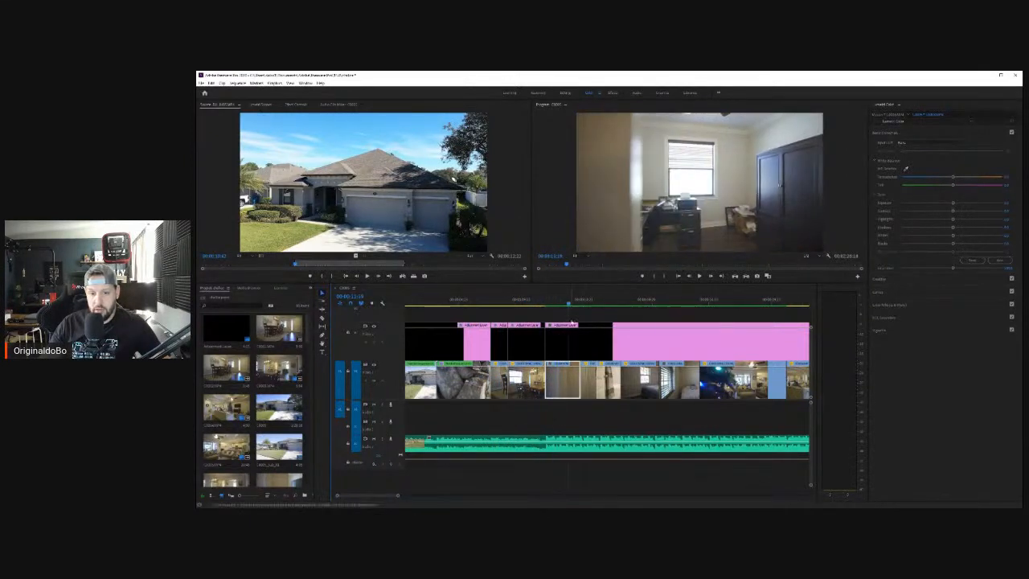
{"action": "left_click", "coordinate": [567, 342]}
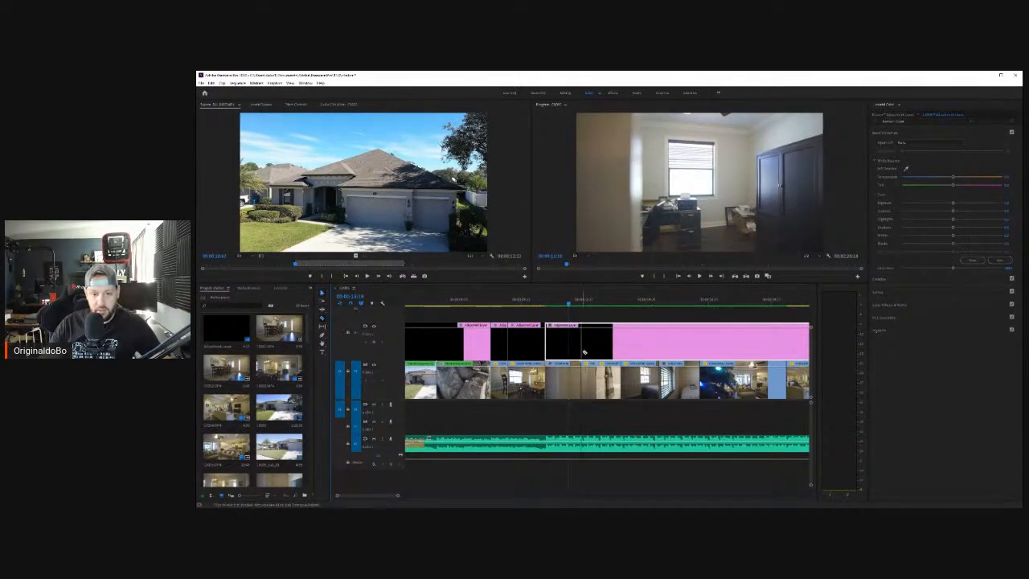
{"action": "key", "text": "ctrl+v"}
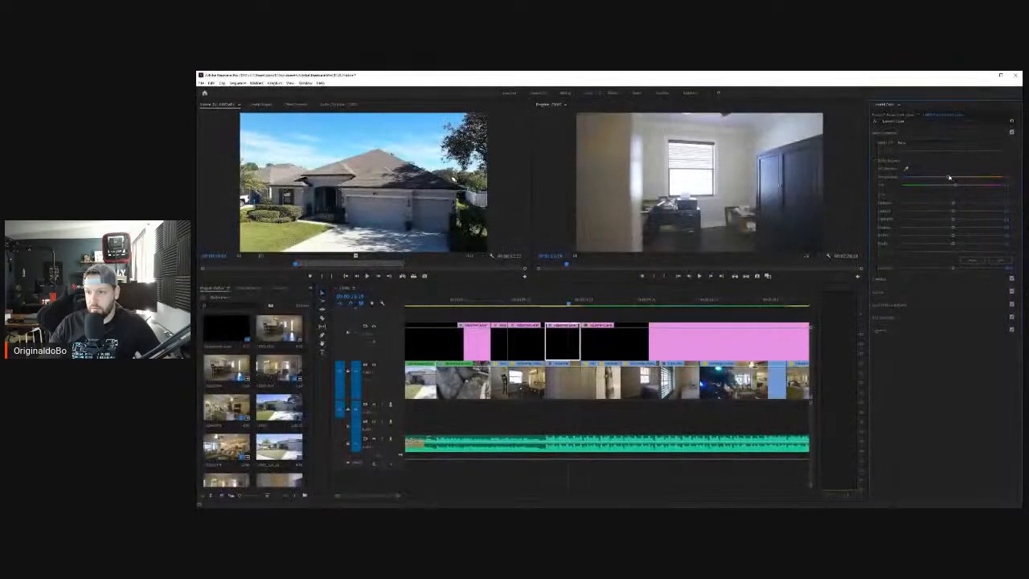
Step: Fine-tune the office segment's temperature close to neutral, lower its highlights, and set its contrast to 20
{"action": "left_click_drag", "start_coordinate": [948, 177], "coordinate": [951, 179]}
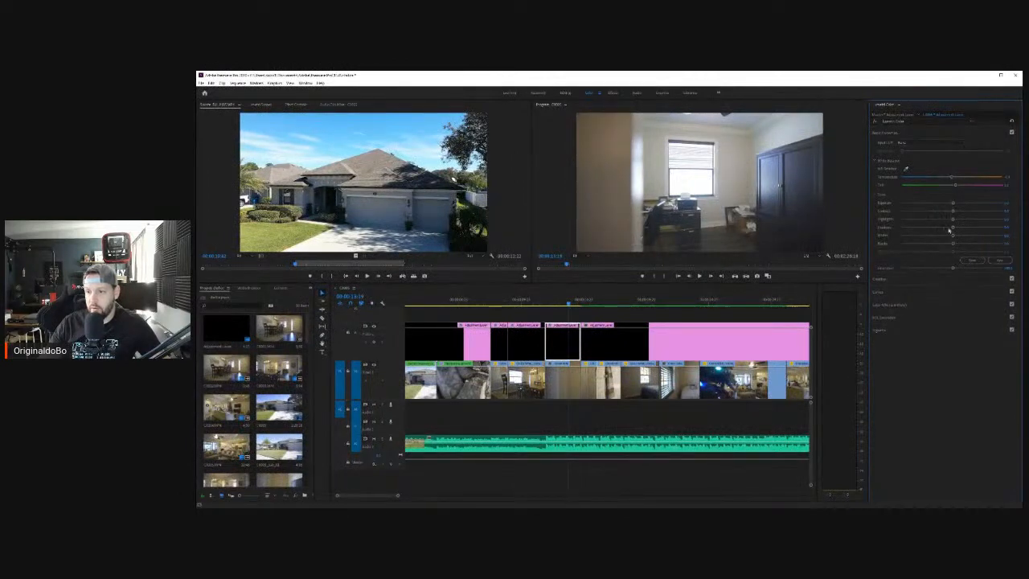
{"action": "left_click_drag", "start_coordinate": [951, 219], "coordinate": [927, 226]}
{"action": "left_click", "coordinate": [1009, 211]}
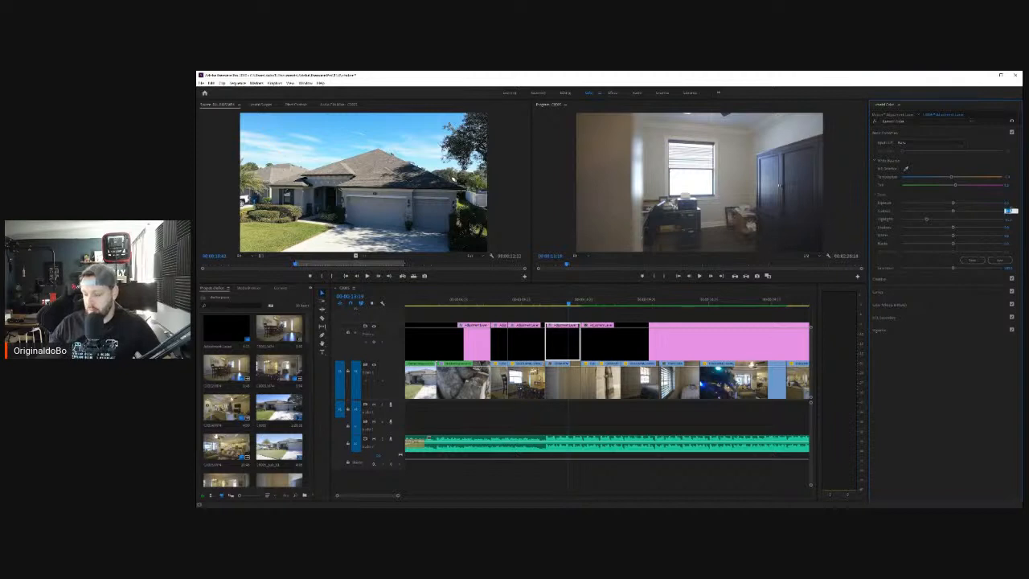
{"action": "type", "text": "20"}
{"action": "key", "text": "Return"}
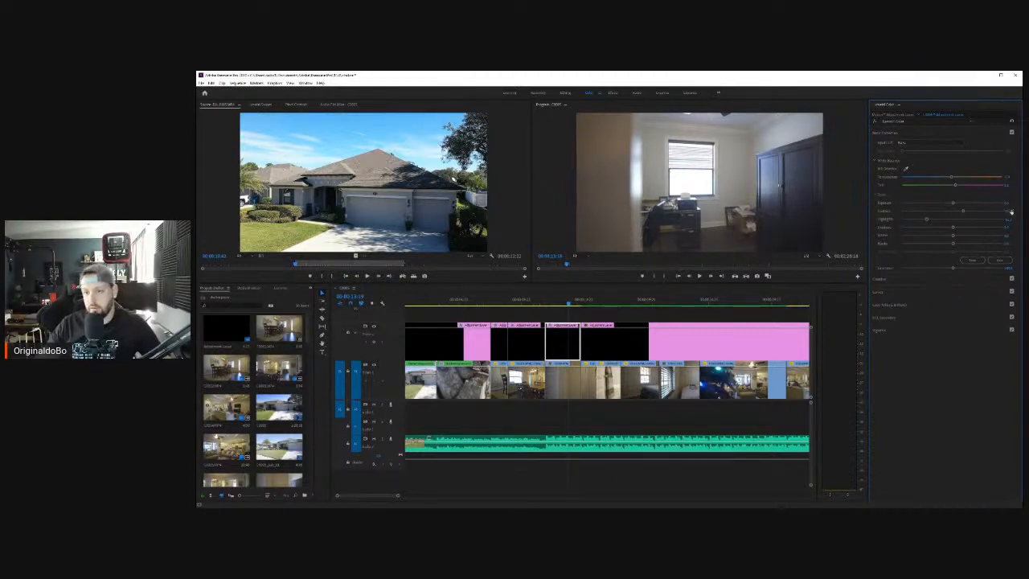
Step: Play the graded footage from the second dining room clip through the office to the hallway clip
{"action": "left_click", "coordinate": [533, 302]}
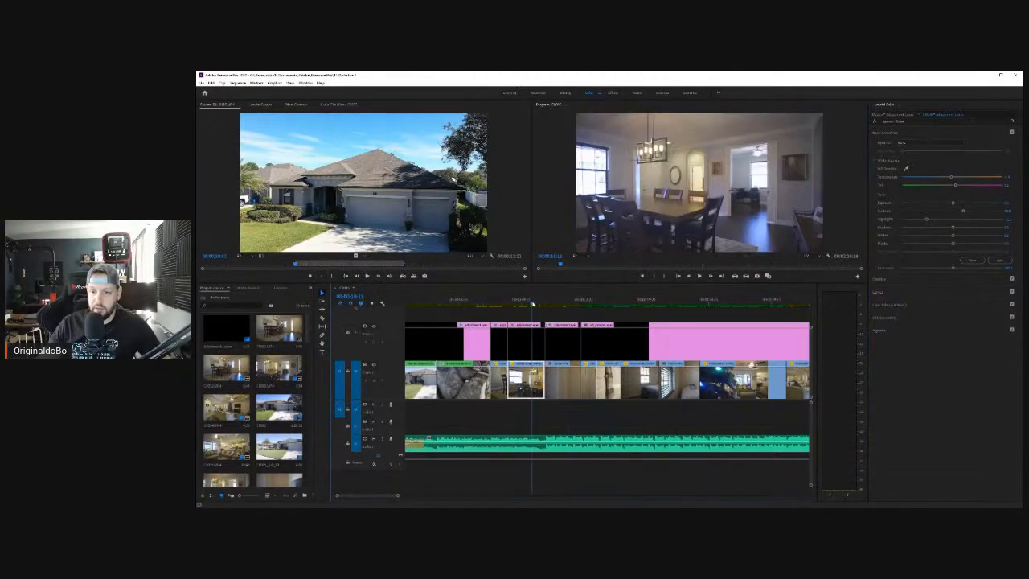
{"action": "left_click", "coordinate": [698, 277]}
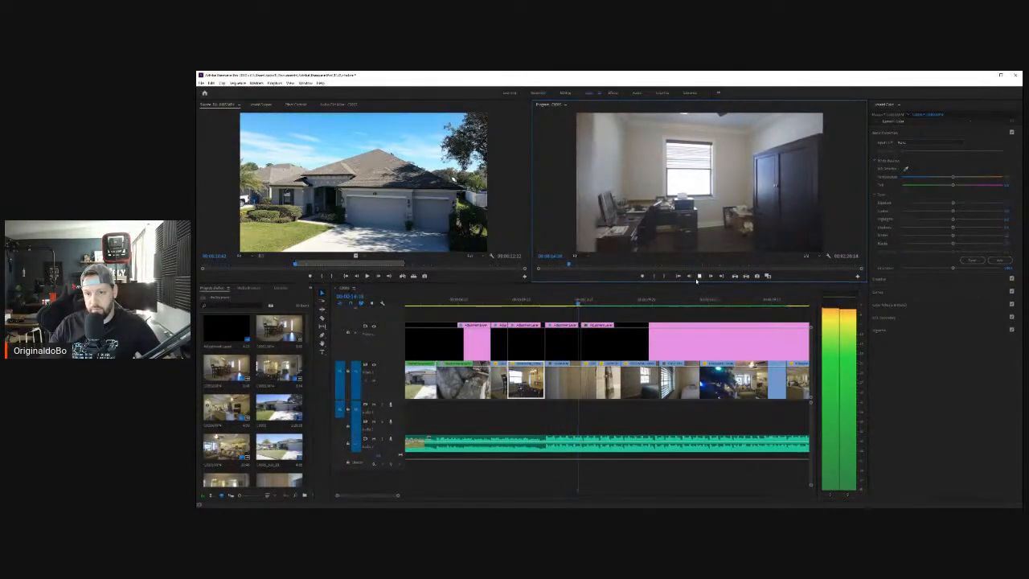
{"action": "left_click", "coordinate": [698, 277]}
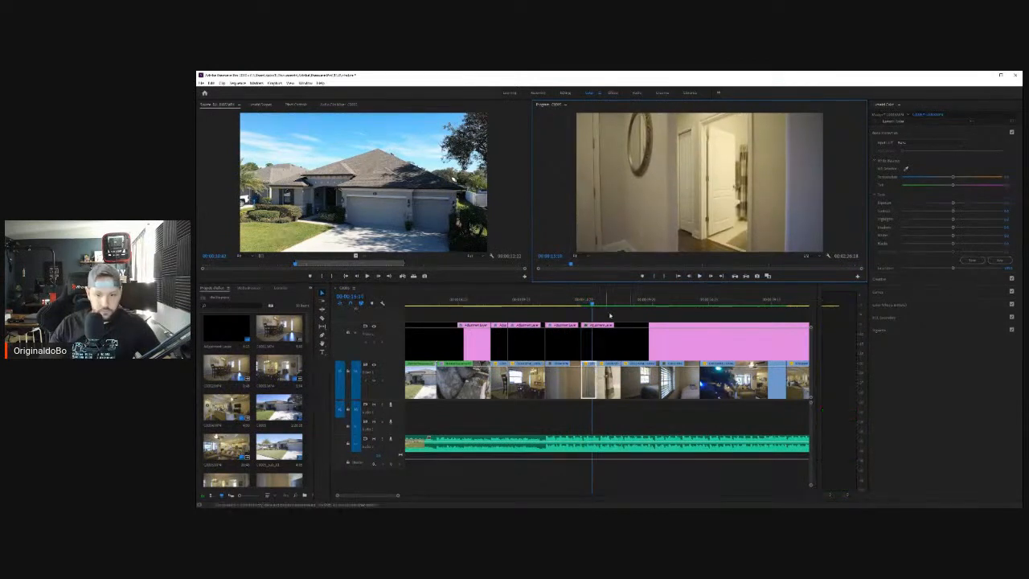
Step: Cut the adjustment layer at the end of the hallway clip and white balance that segment from the white door, with a slightly warmer temperature
{"action": "left_click", "coordinate": [590, 347]}
{"action": "key", "text": "ctrl+v"}
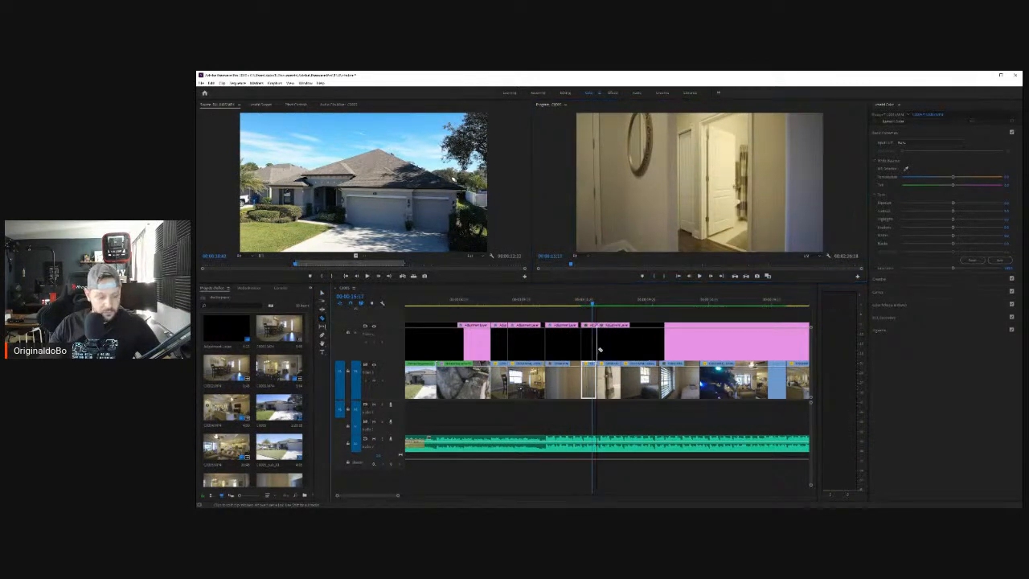
{"action": "left_click", "coordinate": [590, 345]}
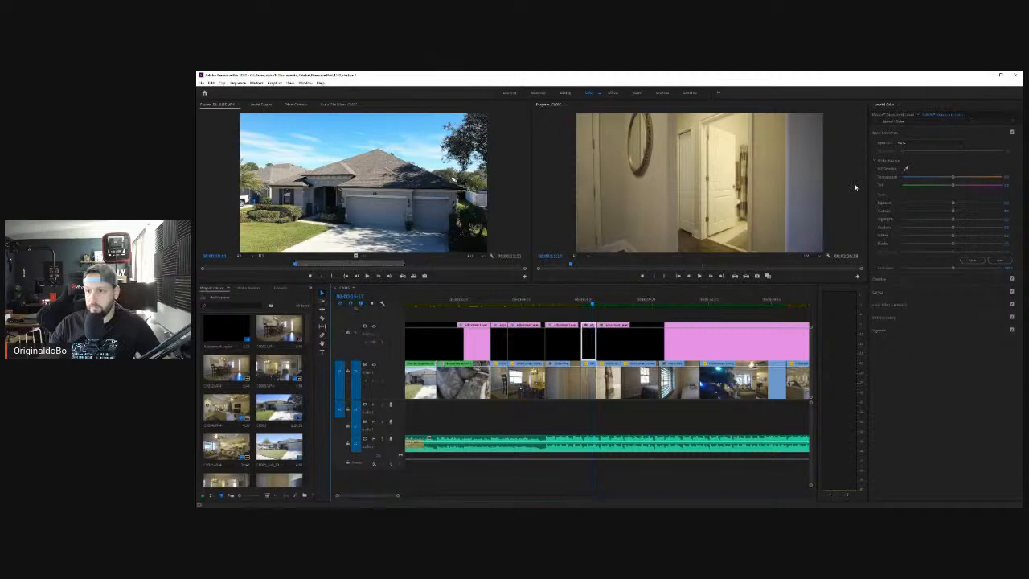
{"action": "left_click", "coordinate": [906, 170]}
{"action": "left_click", "coordinate": [716, 177]}
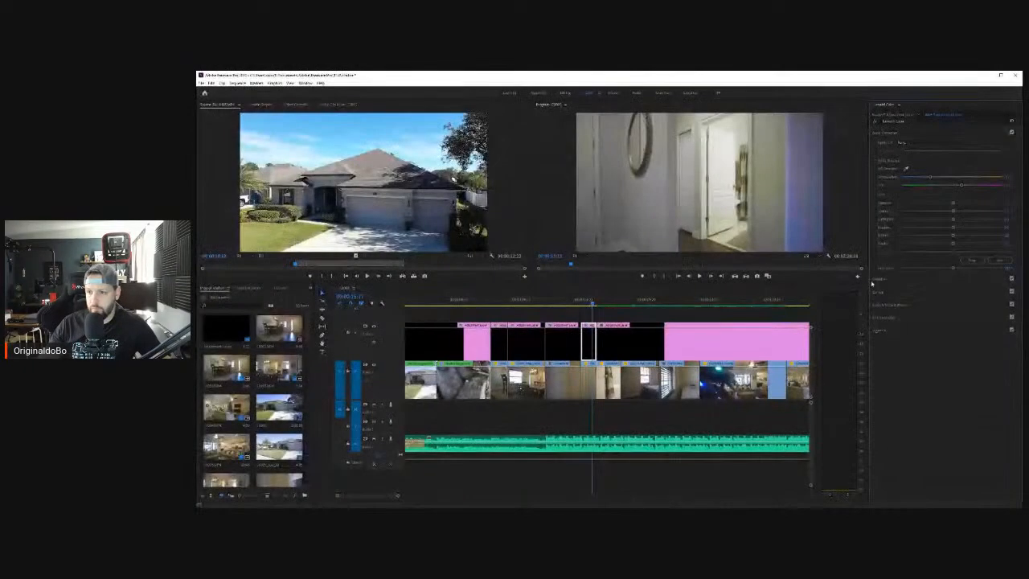
{"action": "left_click_drag", "start_coordinate": [930, 177], "coordinate": [937, 177]}
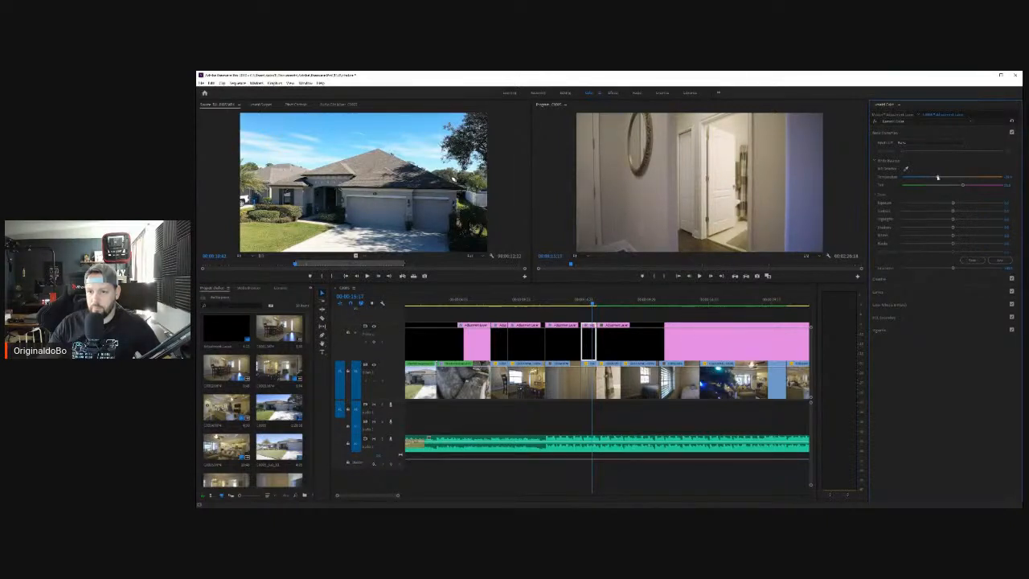
Step: Set the hallway segment's contrast to 20, raise its shadows, and lower its blacks slightly
{"action": "left_click", "coordinate": [1010, 211]}
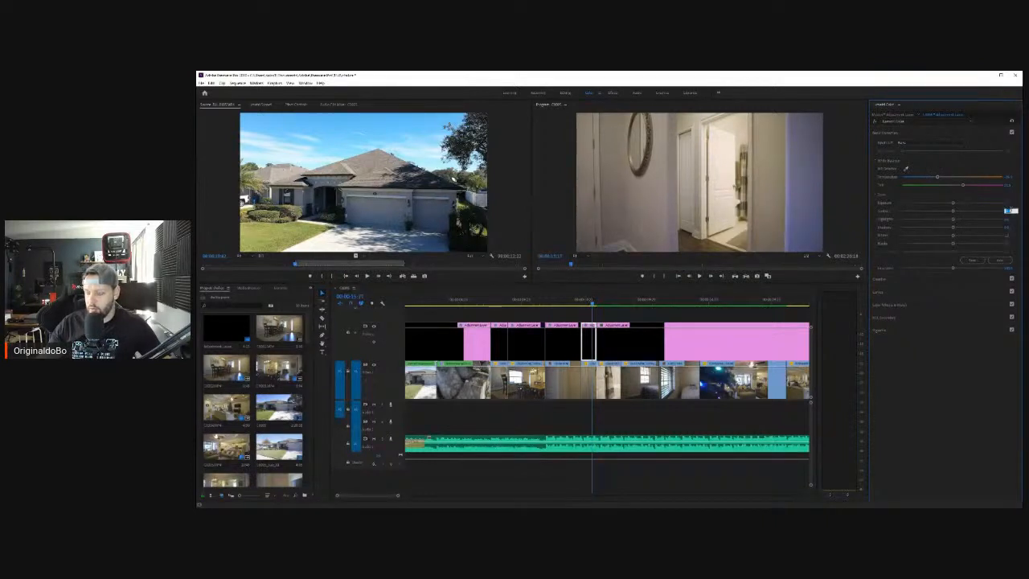
{"action": "left_click", "coordinate": [984, 217]}
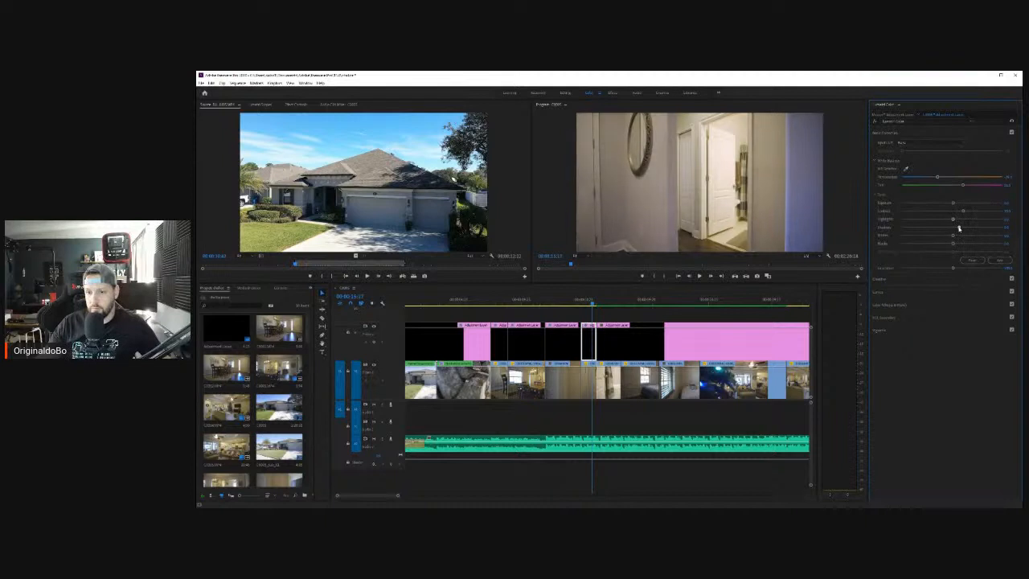
{"action": "left_click_drag", "start_coordinate": [956, 229], "coordinate": [971, 229]}
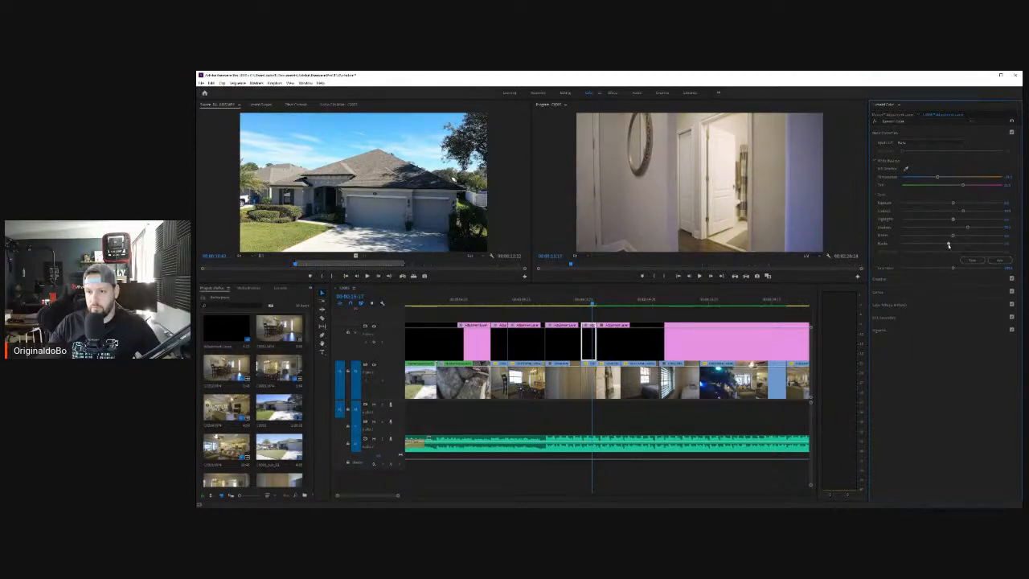
{"action": "left_click_drag", "start_coordinate": [951, 245], "coordinate": [944, 243]}
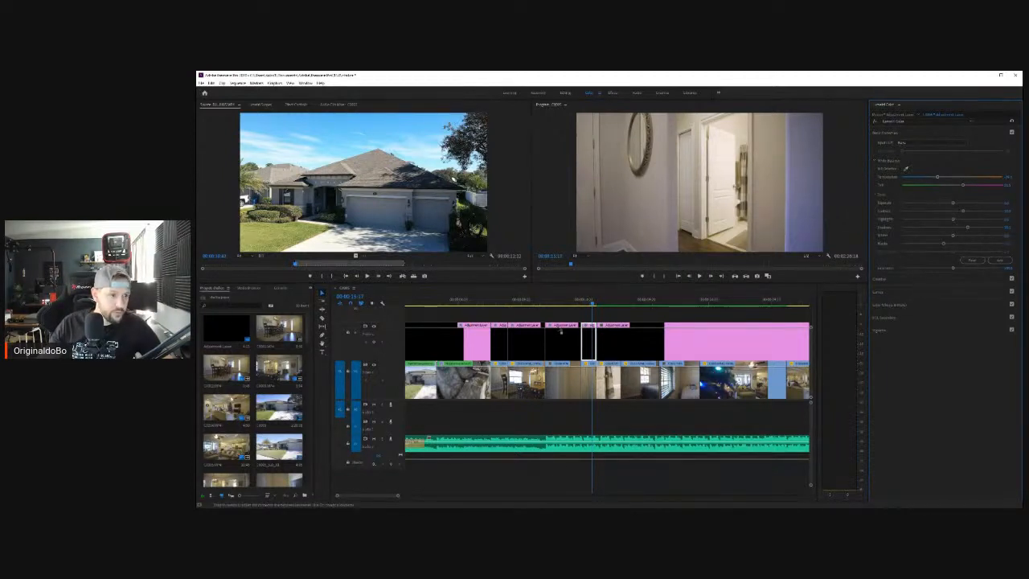
Step: Play back the graded office clip, and return the playhead to the start of the sequence
{"action": "scroll", "coordinate": [542, 303], "scroll_direction": "down", "scroll_amount": 3}
{"action": "scroll", "coordinate": [542, 303], "scroll_direction": "up", "scroll_amount": 2}
{"action": "left_click", "coordinate": [541, 303]}
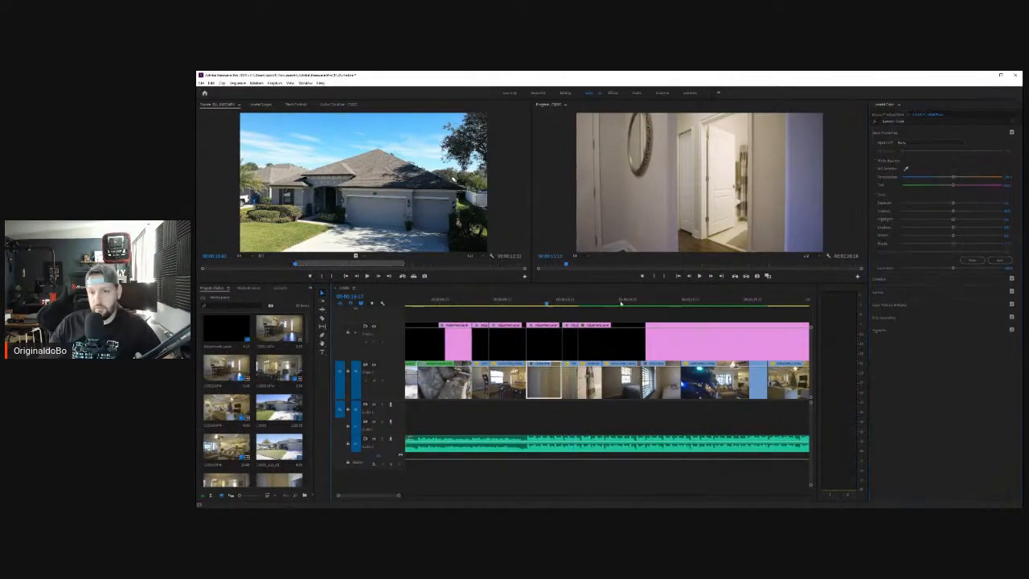
{"action": "left_click", "coordinate": [699, 276]}
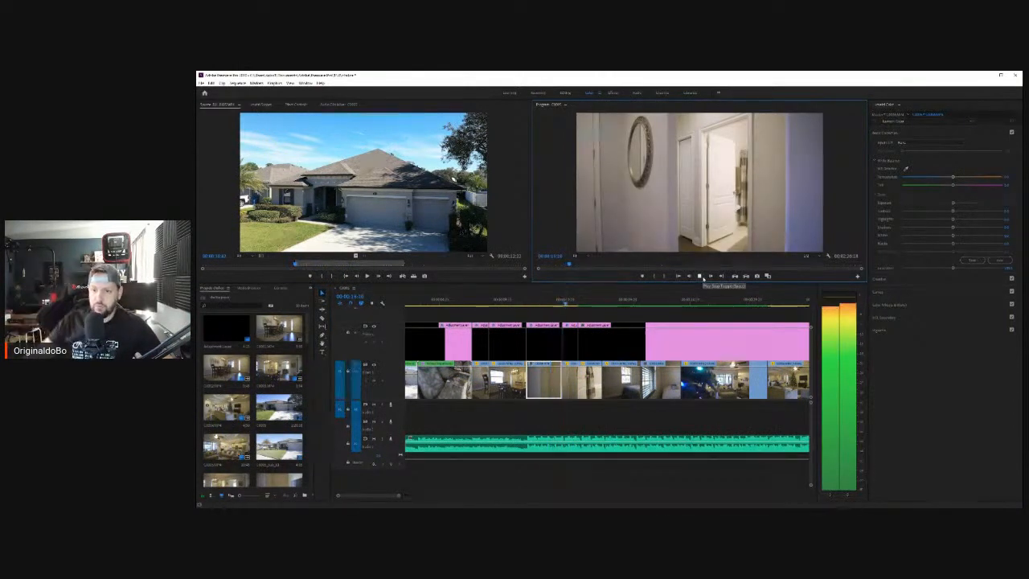
{"action": "left_click", "coordinate": [699, 276]}
{"action": "key", "text": "Return"}
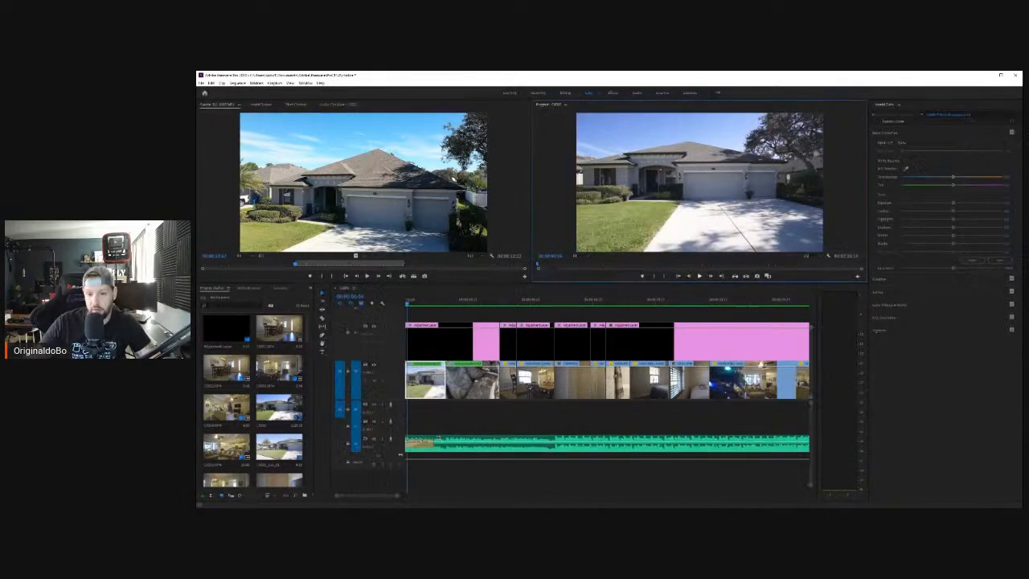
Step: Play from the second dining room clip through the hallway and bathroom to the bedroom clip
{"action": "left_click_drag", "start_coordinate": [574, 299], "coordinate": [529, 299]}
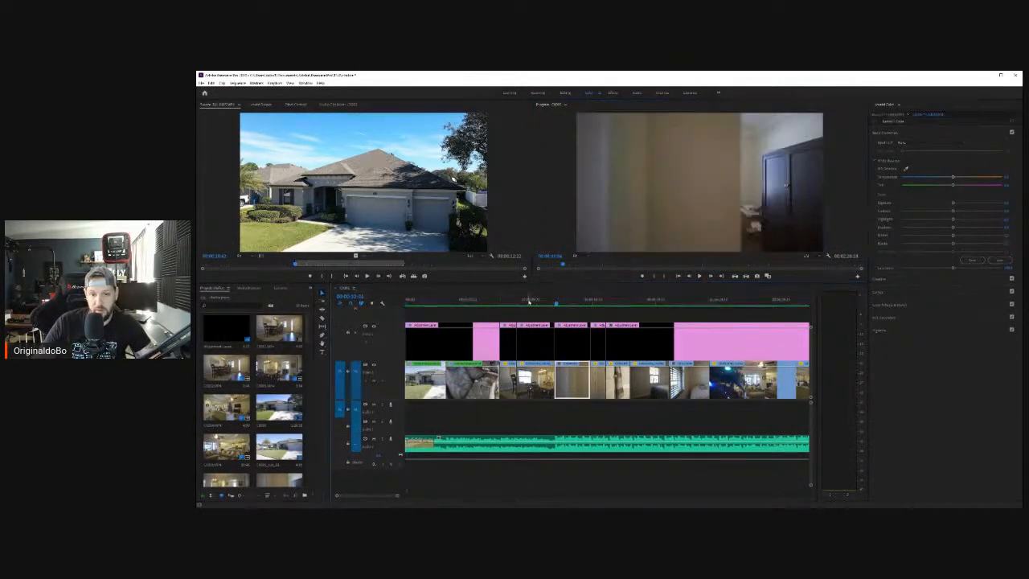
{"action": "left_click", "coordinate": [698, 276]}
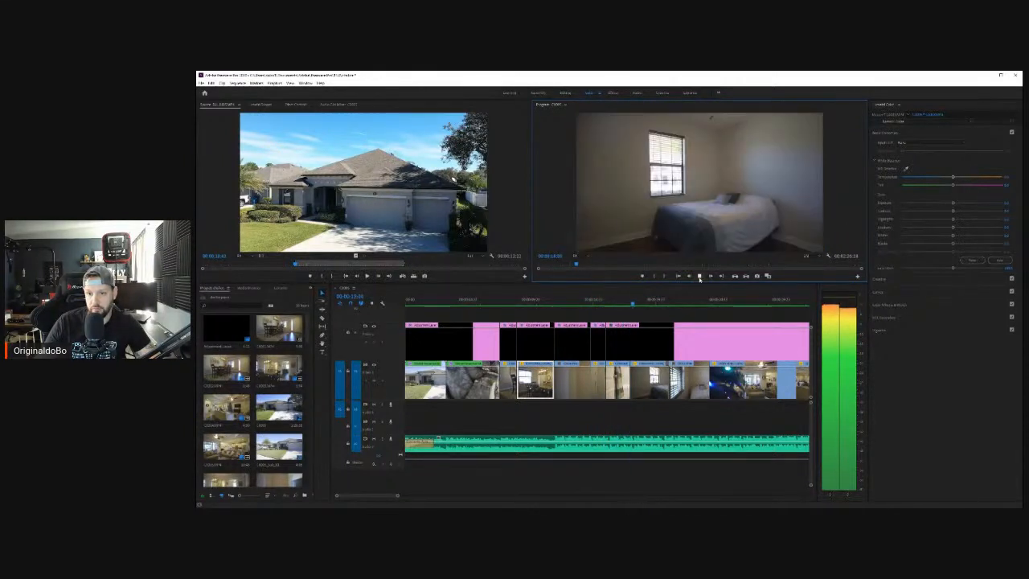
{"action": "key", "text": "space"}
Step: Cut the adjustment layer at the end of the bathroom clip and grade that segment with a cooler temperature, slight magenta tint, and contrast of 20
{"action": "left_click_drag", "start_coordinate": [603, 302], "coordinate": [618, 302]}
{"action": "left_click", "coordinate": [630, 332]}
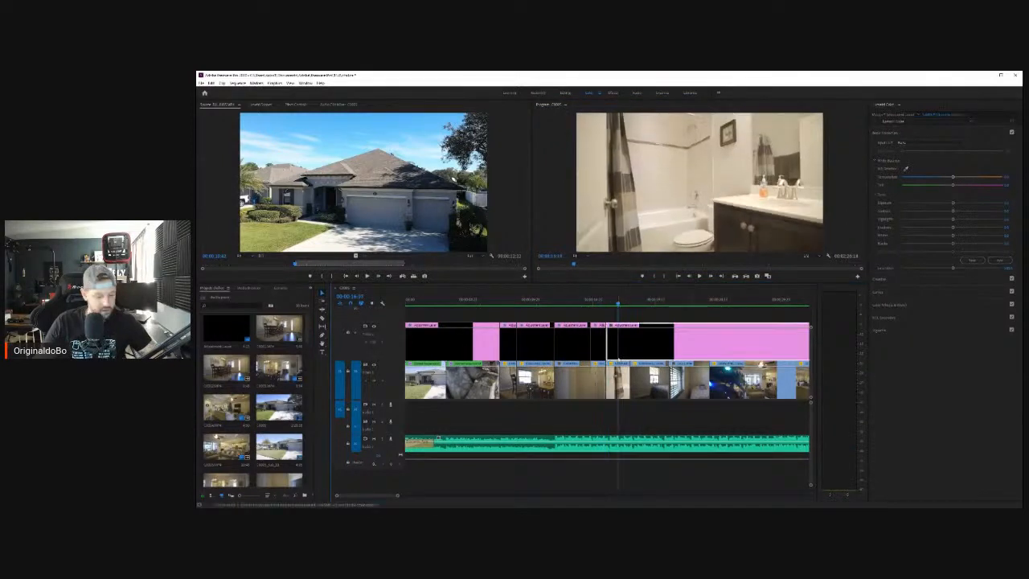
{"action": "left_click_drag", "start_coordinate": [630, 351], "coordinate": [634, 354]}
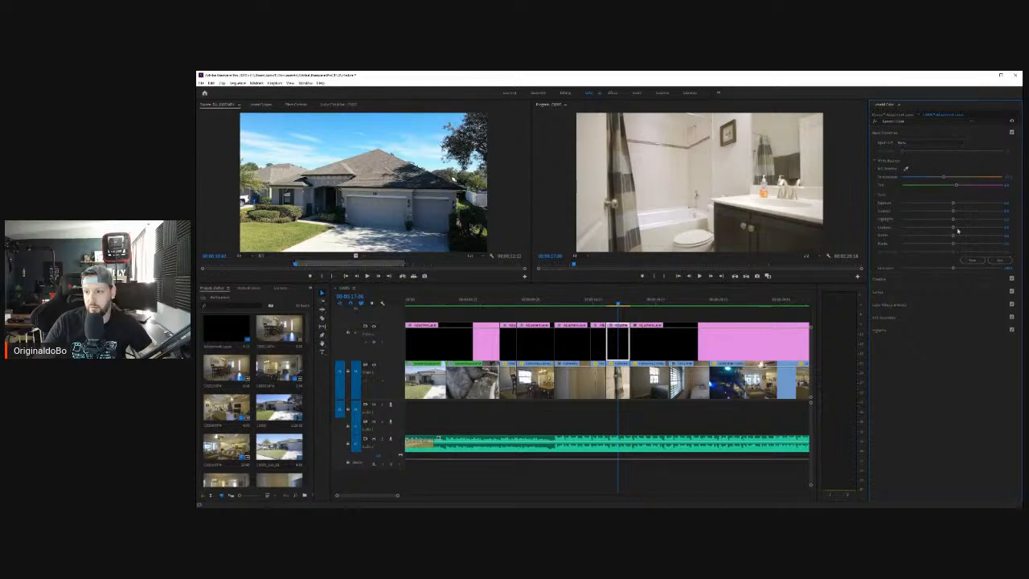
{"action": "left_click", "coordinate": [1007, 211]}
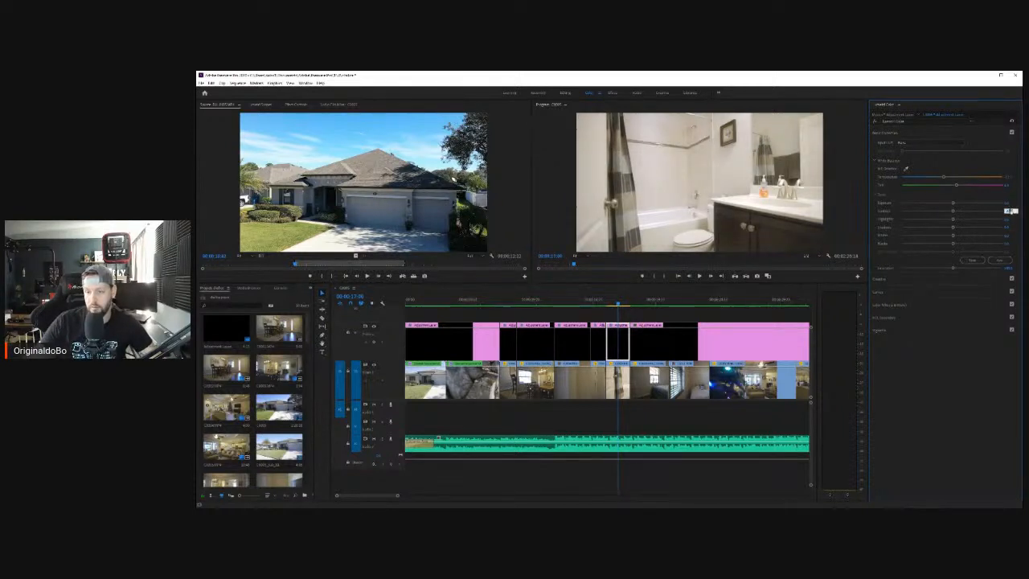
{"action": "type", "text": "20"}
{"action": "key", "text": "Return"}
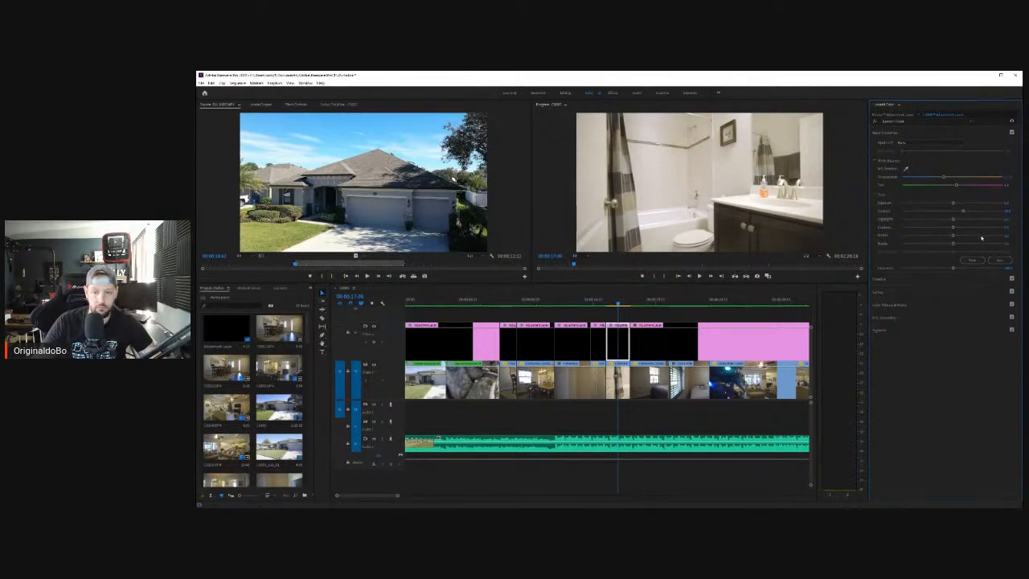
{"action": "left_click_drag", "start_coordinate": [595, 304], "coordinate": [623, 306]}
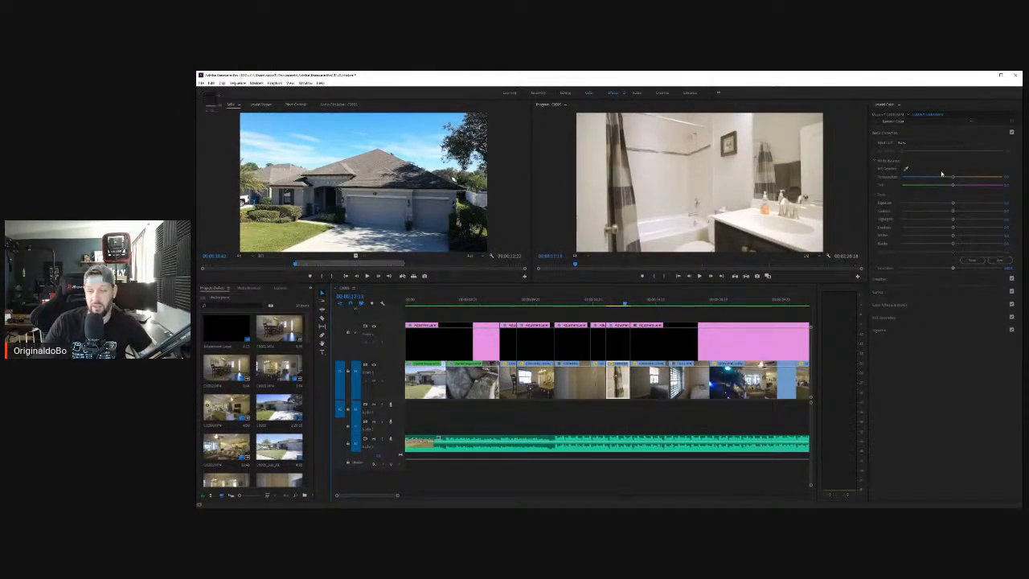
{"action": "left_click_drag", "start_coordinate": [910, 160], "coordinate": [669, 398]}
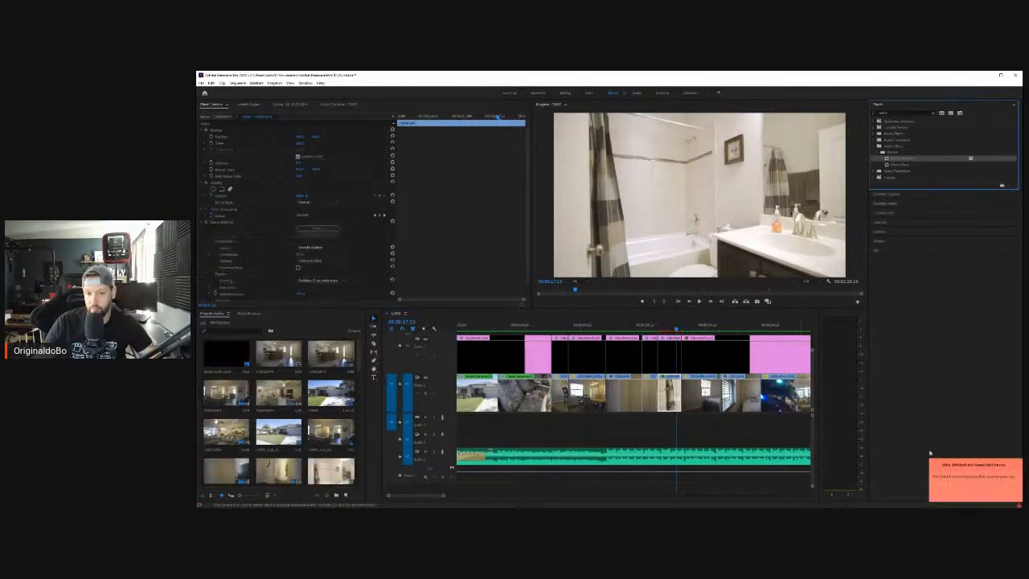
{"action": "key", "text": "ctrl+z"}
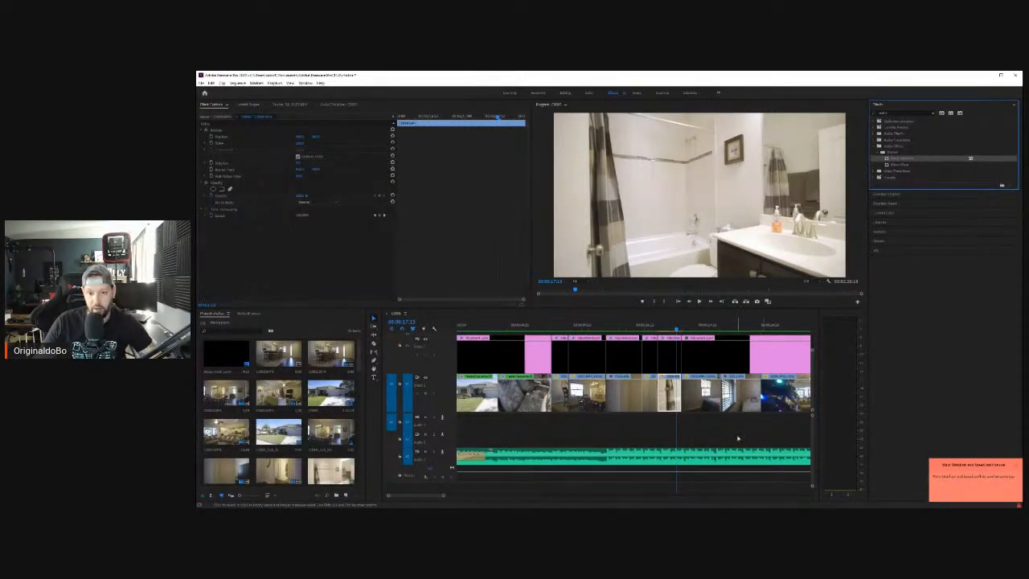
Step: Nest the bathroom clip under the suggested sequence name and stabilize it using Warp Stabilizer with reduced smoothness
{"action": "right_click", "coordinate": [670, 398]}
{"action": "left_click", "coordinate": [699, 255]}
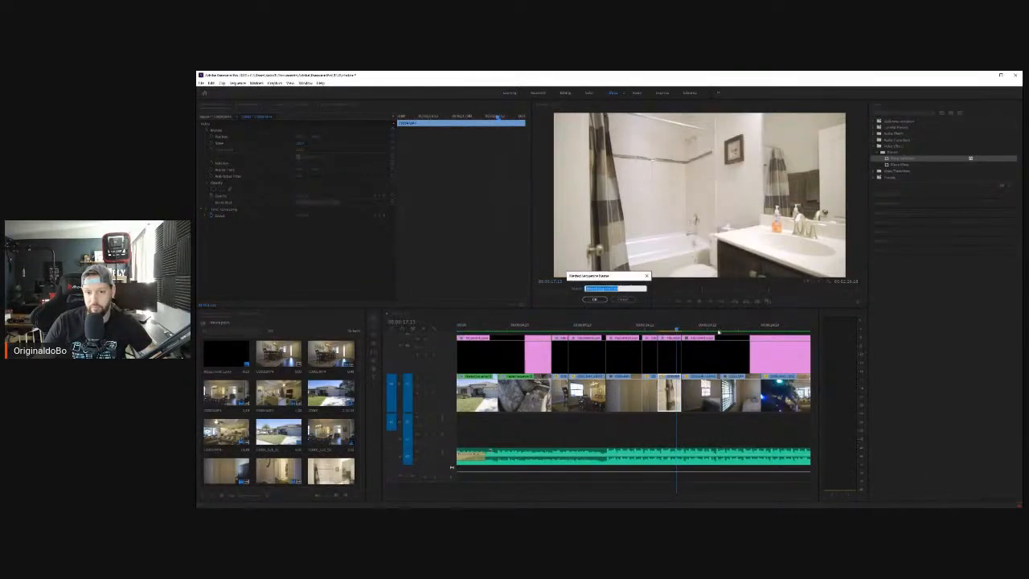
{"action": "left_click", "coordinate": [596, 299]}
{"action": "double_click", "coordinate": [894, 157]}
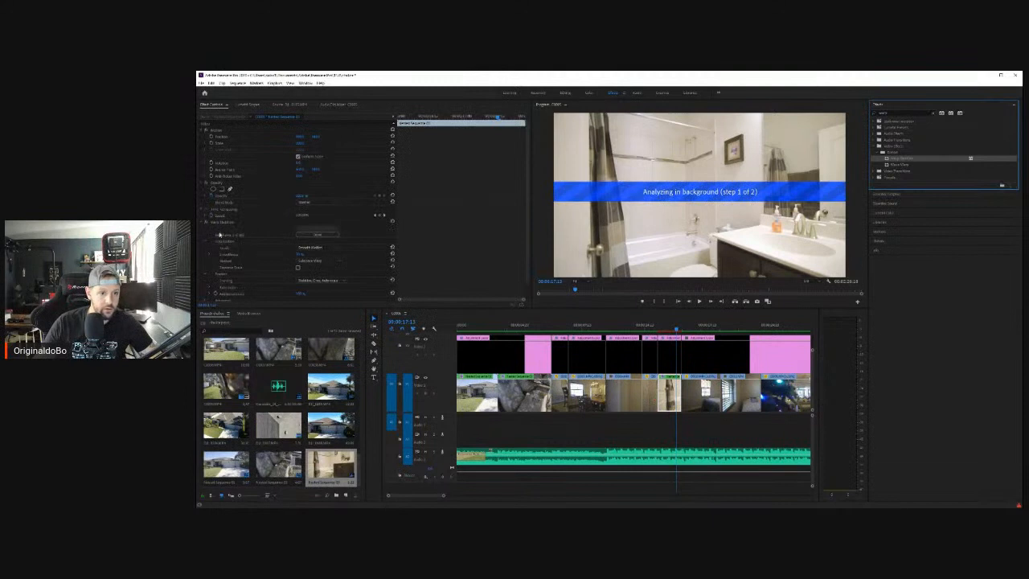
{"action": "left_click", "coordinate": [300, 254]}
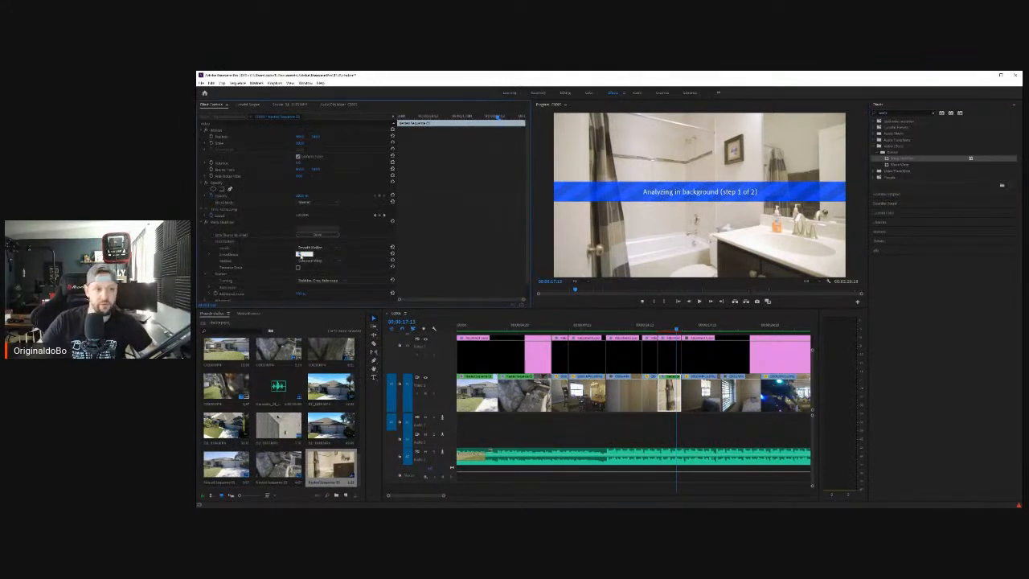
{"action": "key", "text": "BackSpace"}
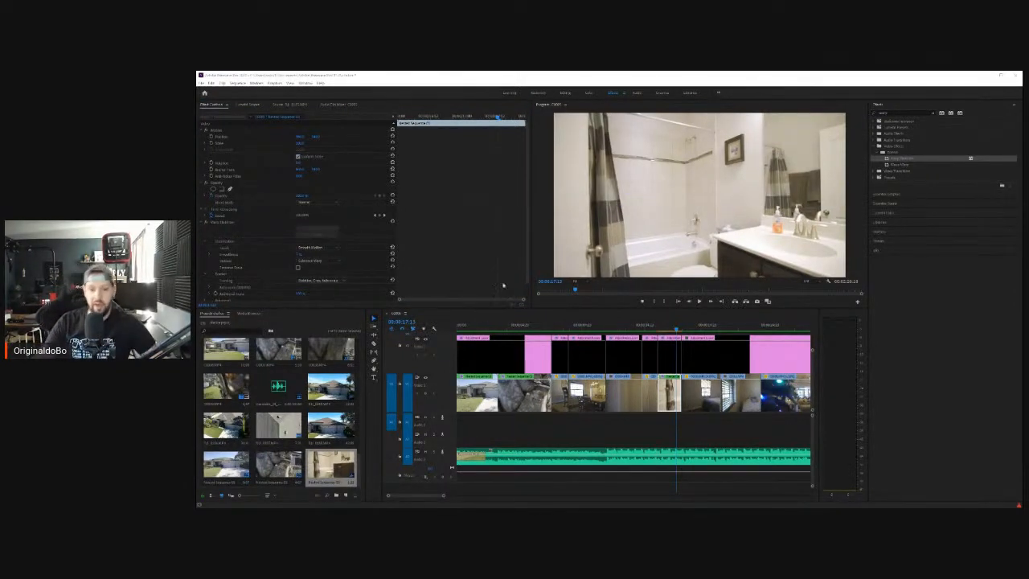
Step: Play the sequence from the office clip to review the stabilized bathroom shot
{"action": "left_click", "coordinate": [630, 324]}
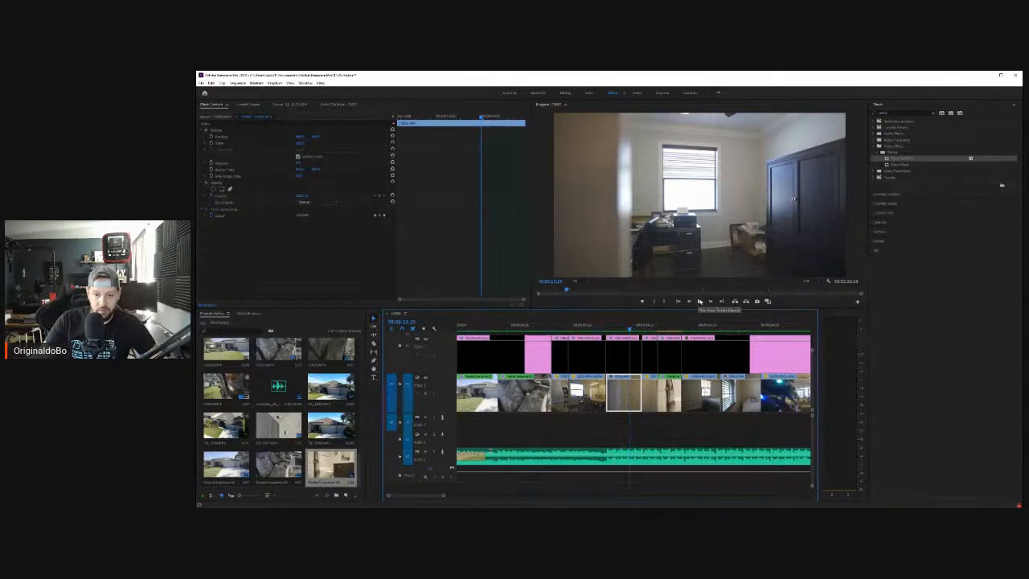
Step: Play back the timeline from the office clip to the bathroom clip, and return the playhead to the hallway clip
{"action": "left_click", "coordinate": [699, 301]}
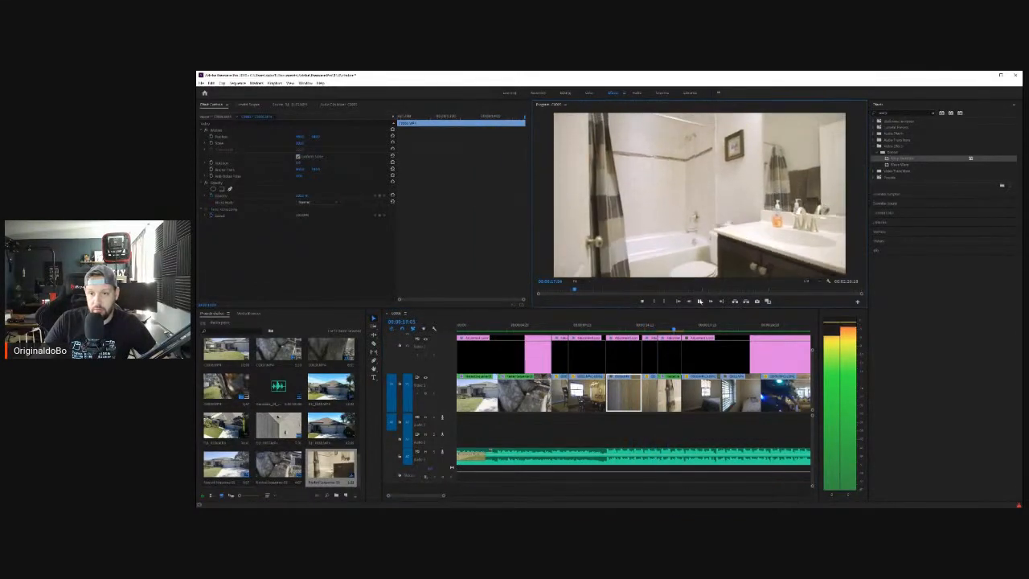
{"action": "left_click", "coordinate": [649, 326]}
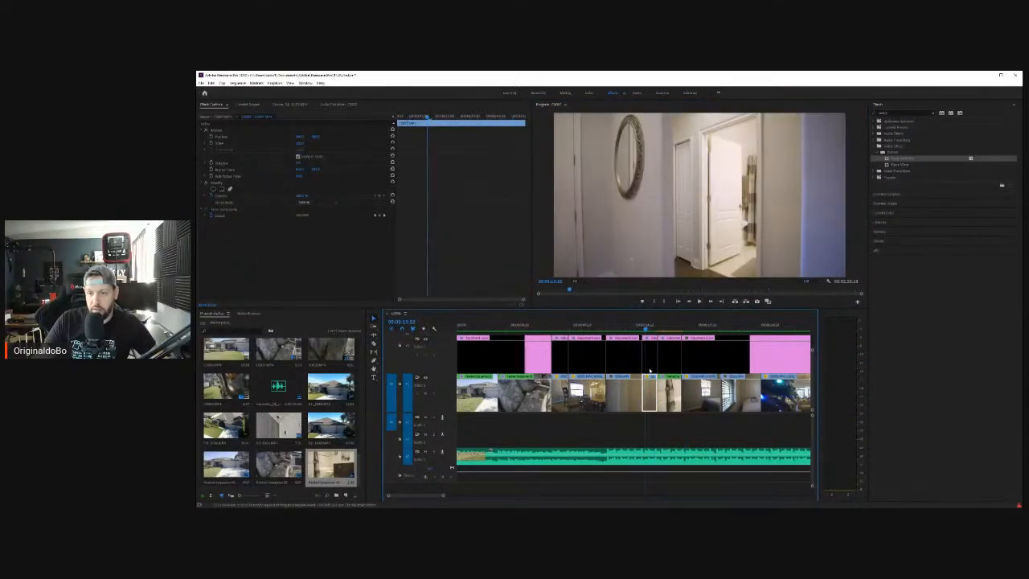
{"action": "right_click", "coordinate": [643, 398]}
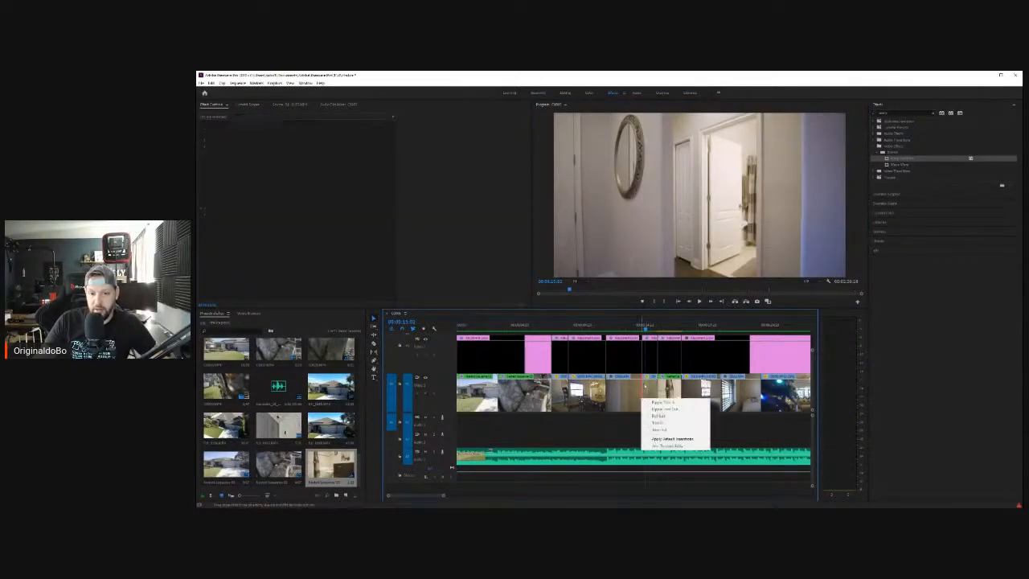
{"action": "left_click", "coordinate": [646, 393]}
{"action": "right_click", "coordinate": [649, 389]}
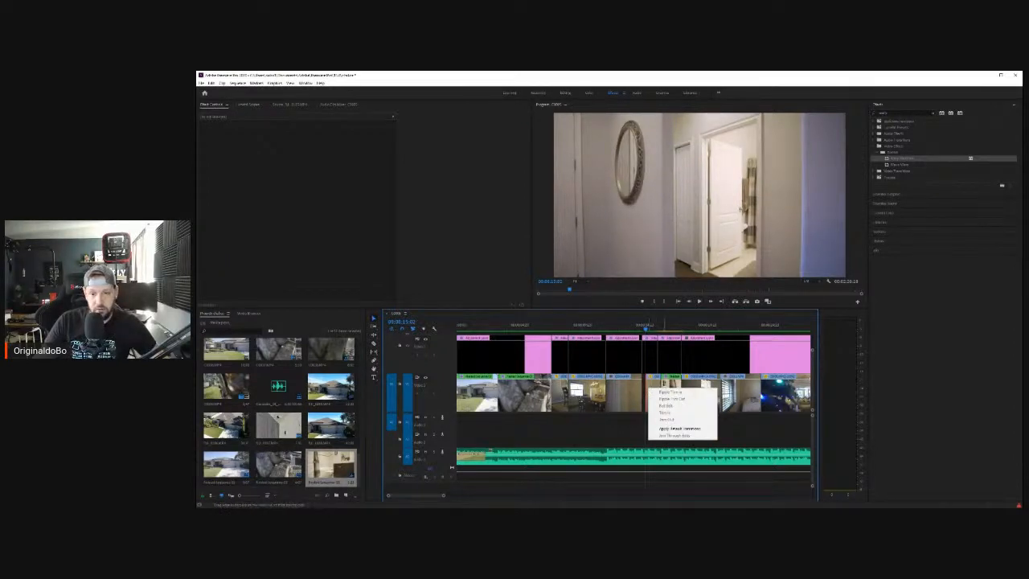
{"action": "left_click", "coordinate": [628, 435]}
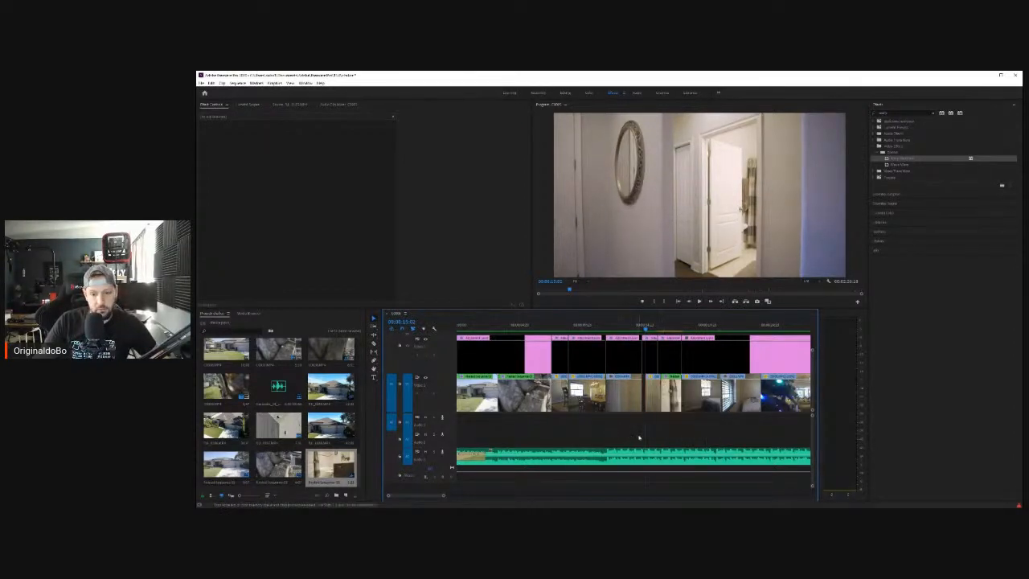
Step: Nest the short hallway clip before the bathroom clip, keeping the suggested sequence name
{"action": "left_click", "coordinate": [649, 396]}
{"action": "right_click", "coordinate": [651, 398]}
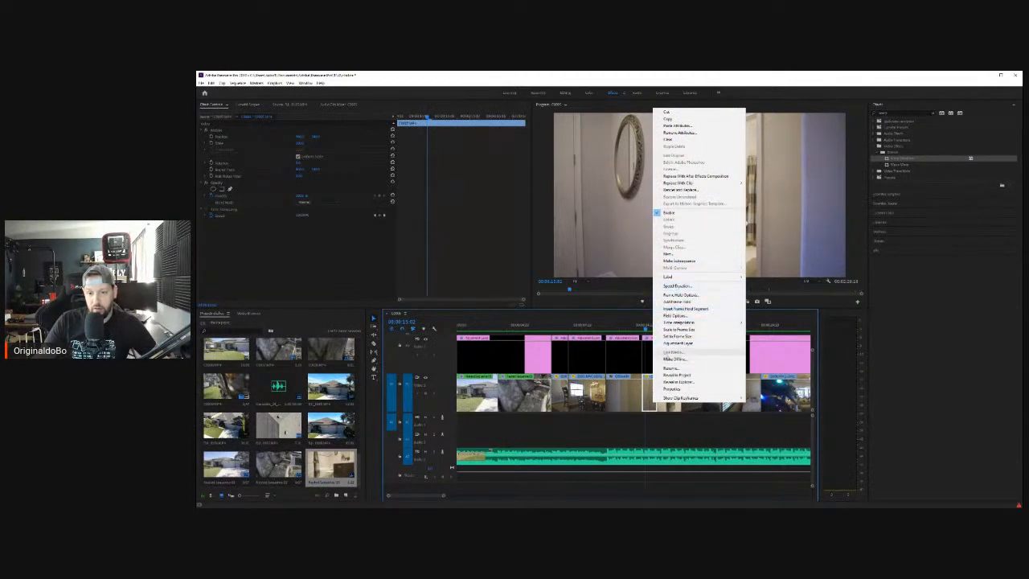
{"action": "left_click", "coordinate": [668, 253]}
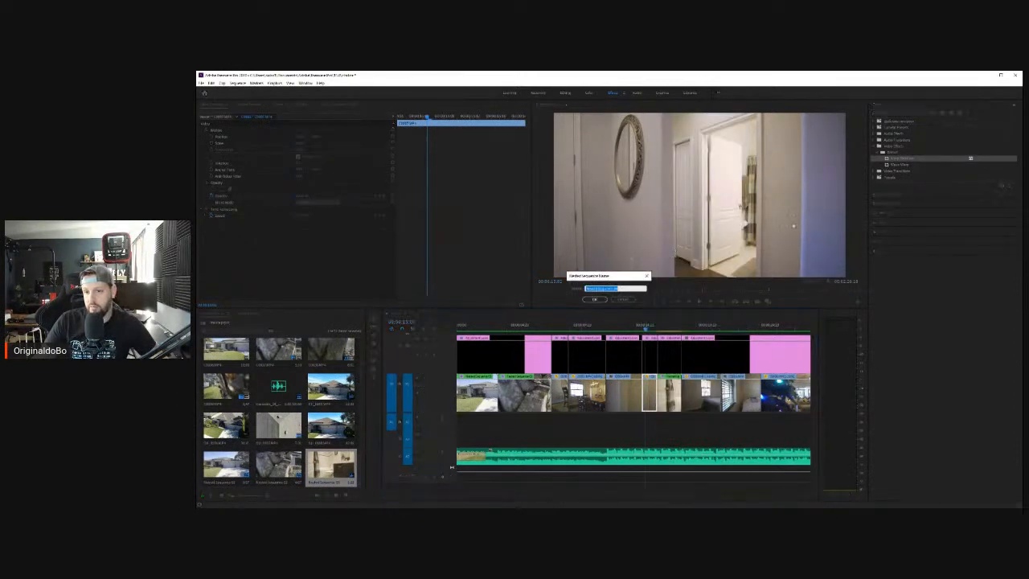
{"action": "left_click", "coordinate": [594, 299]}
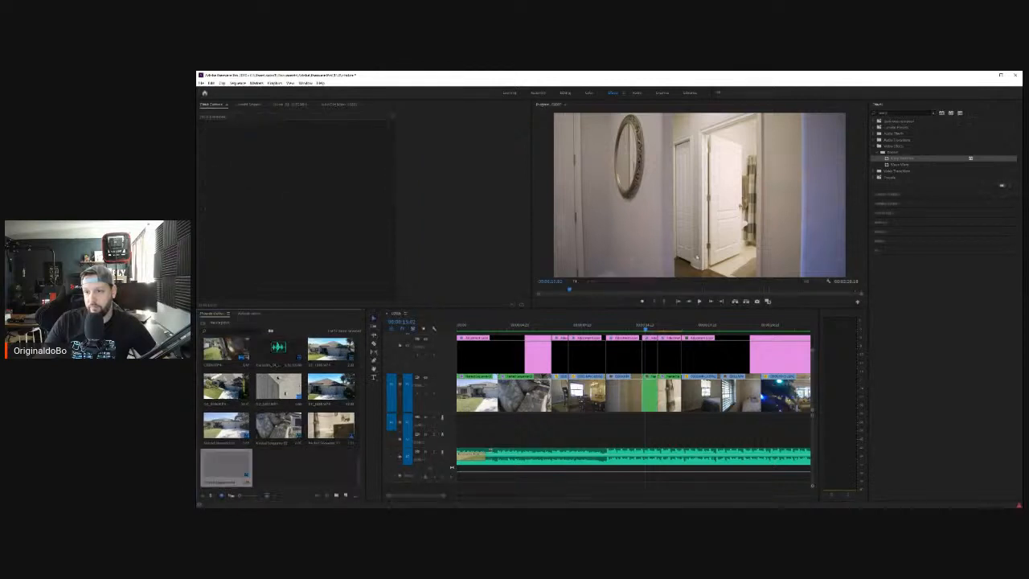
Step: Apply Warp Stabilizer to the nested hallway clip and set its smoothness to 5%
{"action": "left_click_drag", "start_coordinate": [897, 158], "coordinate": [650, 398]}
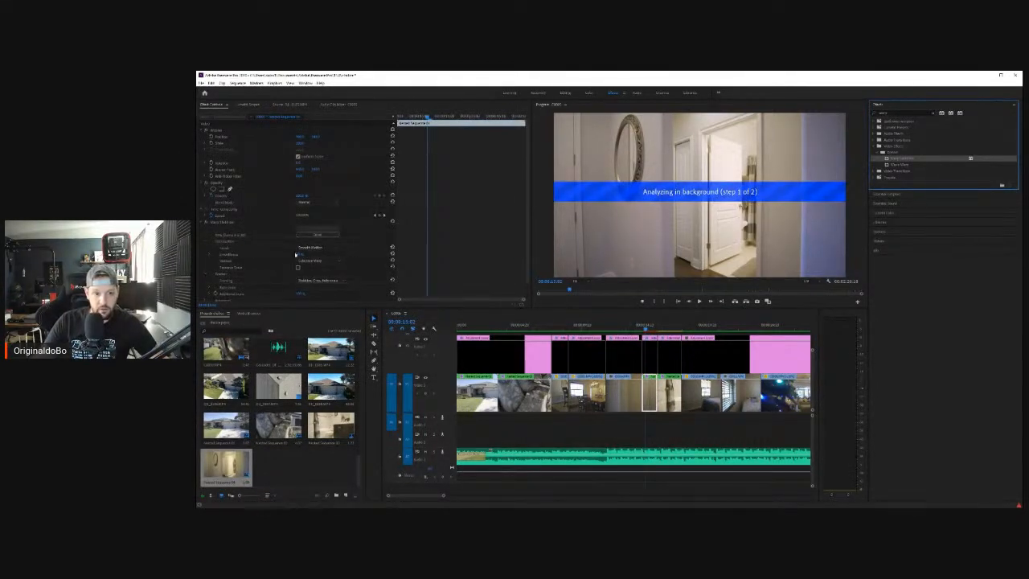
{"action": "left_click", "coordinate": [299, 254]}
{"action": "type", "text": "5"}
{"action": "key", "text": "Return"}
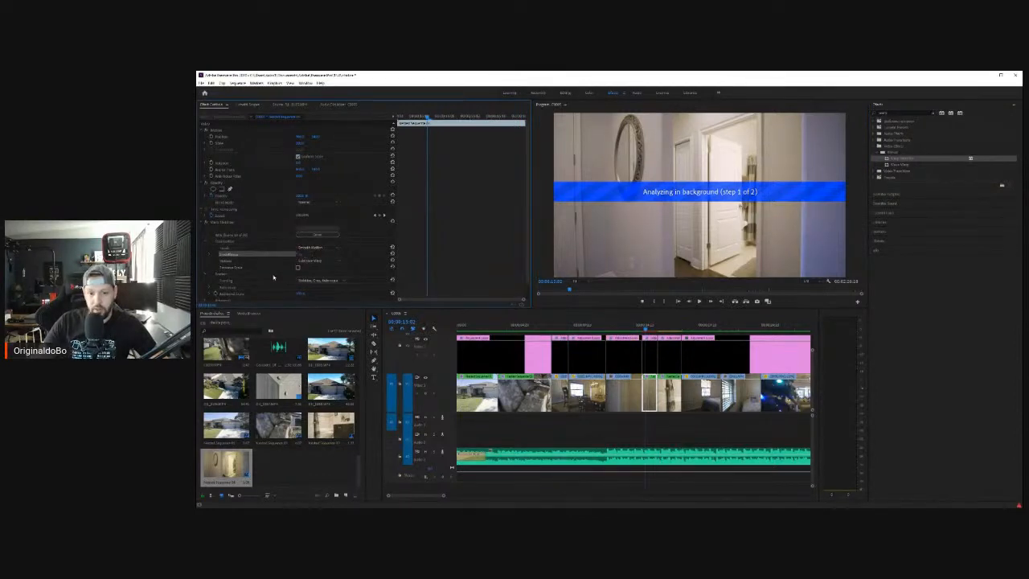
Step: Nest the short clip directly before the dining room clip, keeping the suggested sequence name
{"action": "left_click", "coordinate": [586, 393]}
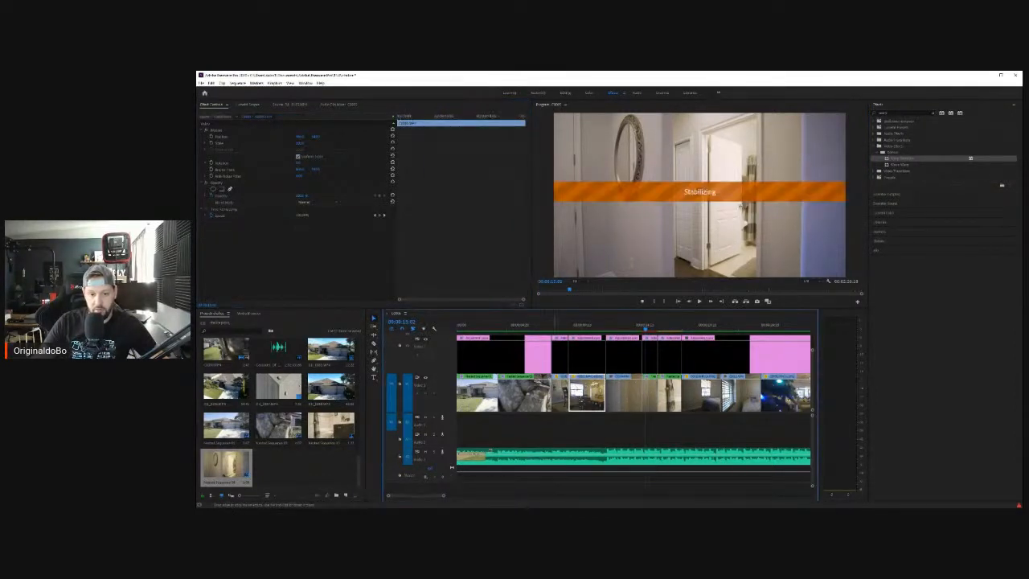
{"action": "left_click", "coordinate": [560, 398]}
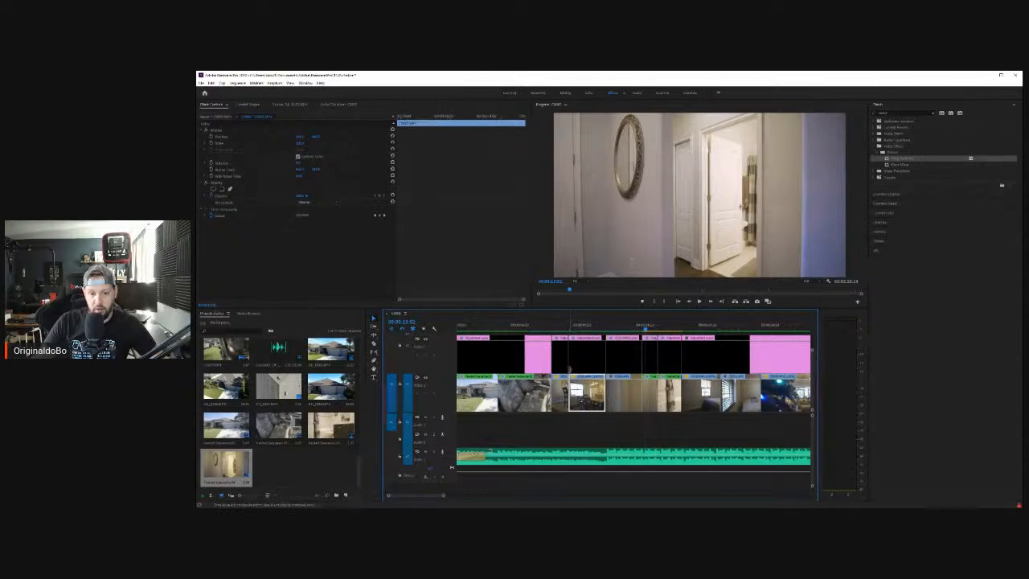
{"action": "right_click", "coordinate": [559, 398]}
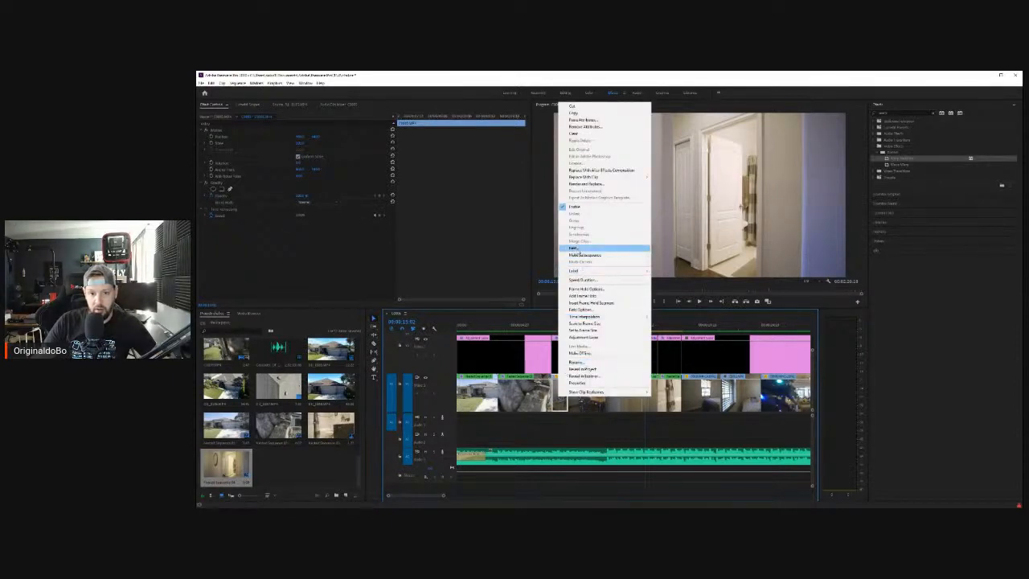
{"action": "left_click", "coordinate": [604, 250]}
{"action": "left_click", "coordinate": [594, 299]}
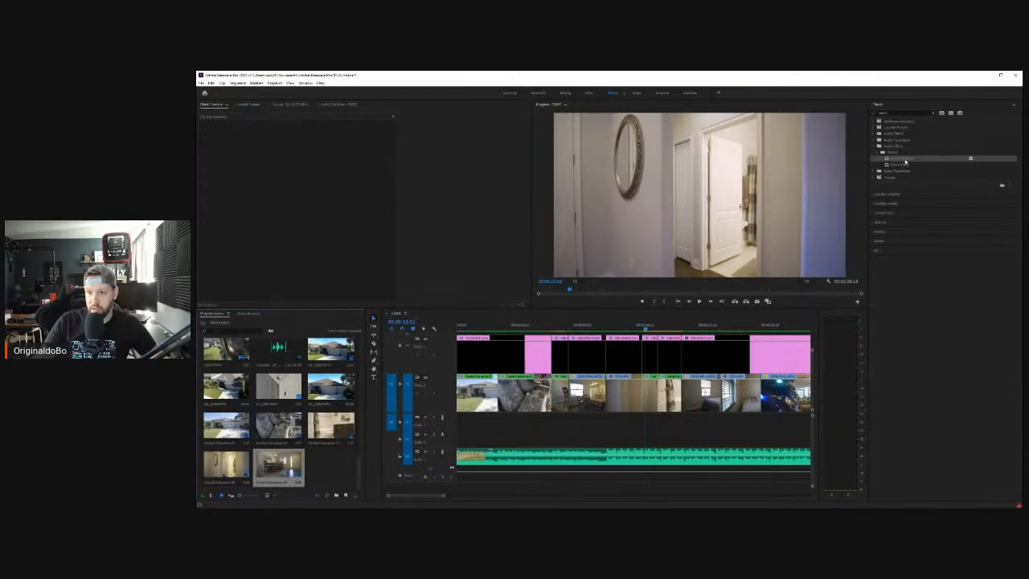
Step: Apply Warp Stabilizer to the newly nested clip before the dining room clip and adjust its smoothness
{"action": "left_click_drag", "start_coordinate": [906, 160], "coordinate": [561, 394]}
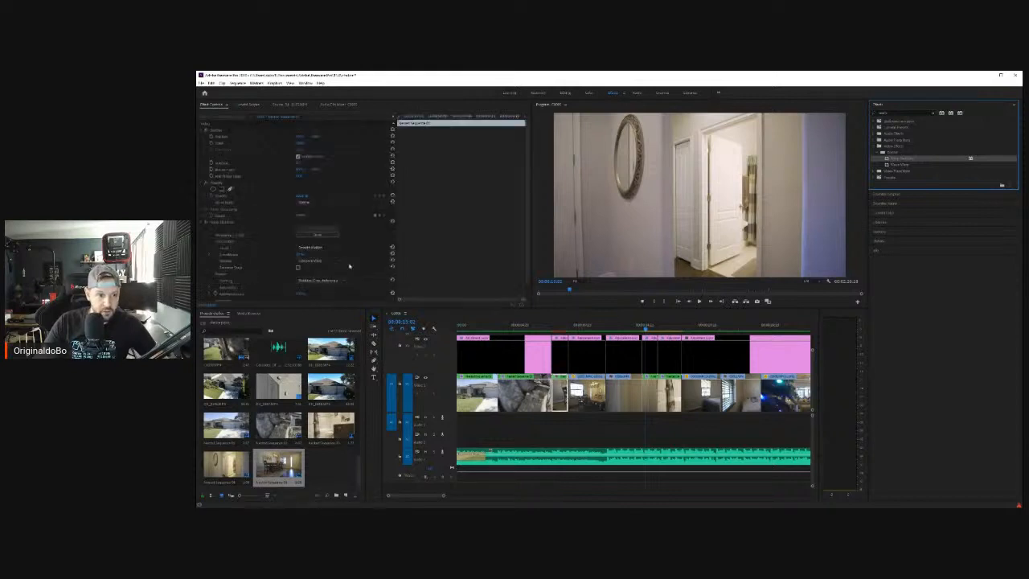
{"action": "left_click", "coordinate": [302, 254]}
{"action": "key", "text": "Return"}
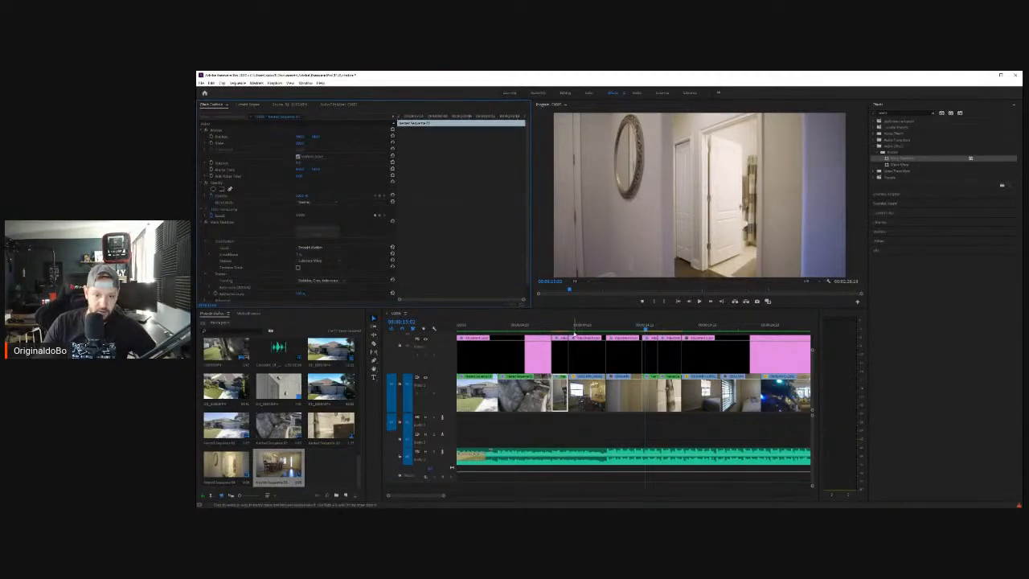
Step: Review the interior section in playback and split the adjustment layer at the end of the first bedroom clip
{"action": "left_click", "coordinate": [548, 327]}
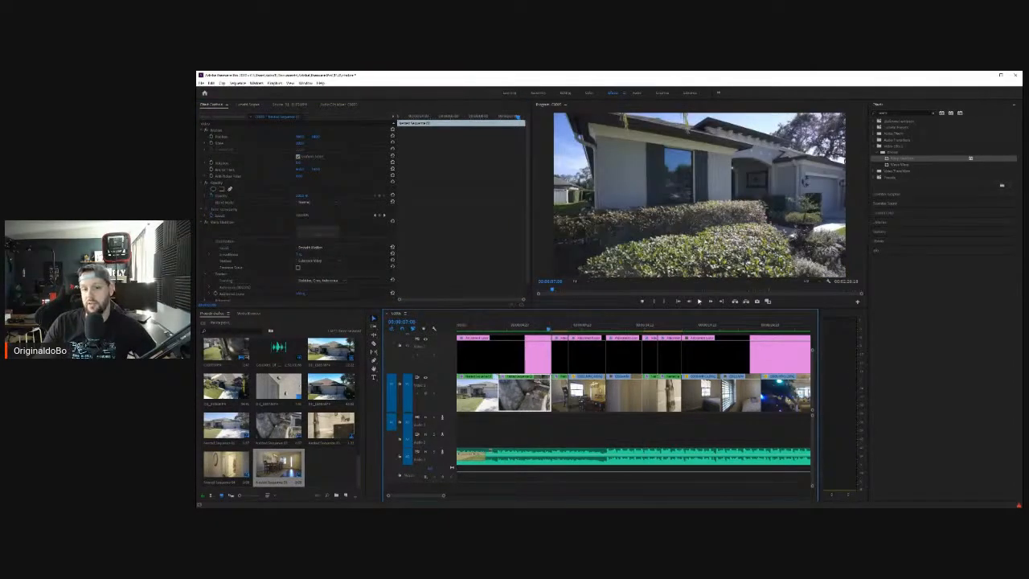
{"action": "key", "text": "space"}
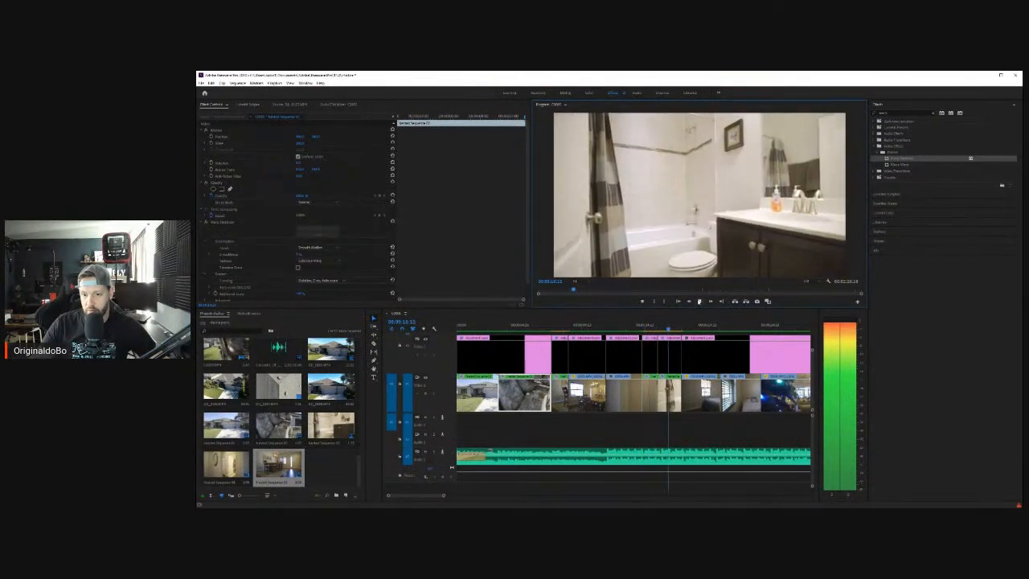
{"action": "key", "text": "space"}
{"action": "left_click", "coordinate": [695, 353]}
{"action": "left_click_drag", "start_coordinate": [698, 362], "coordinate": [722, 366]}
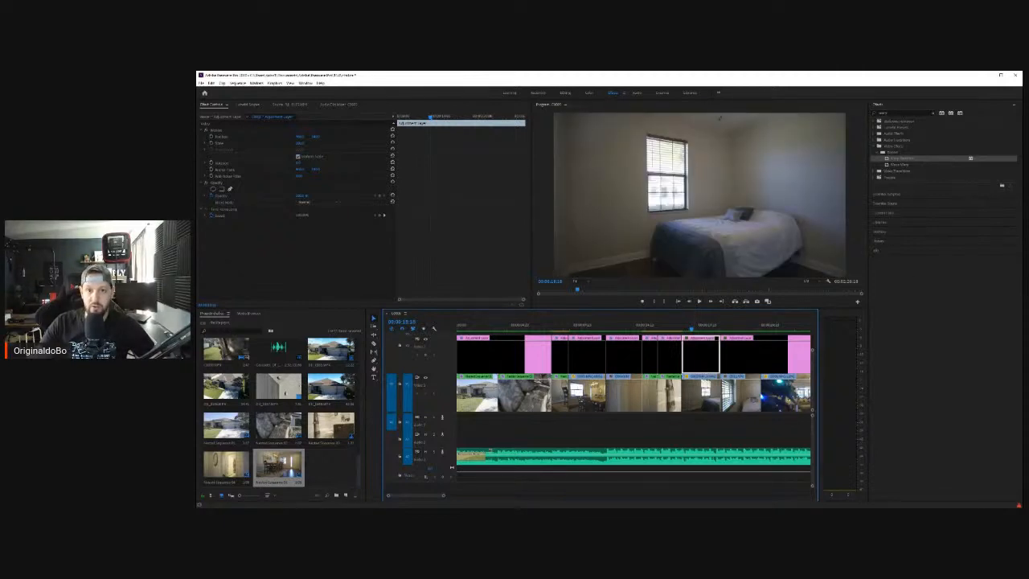
Step: Raise the exposure of the adjustment layer above the first bedroom clip in the Color workspace
{"action": "left_click", "coordinate": [591, 94]}
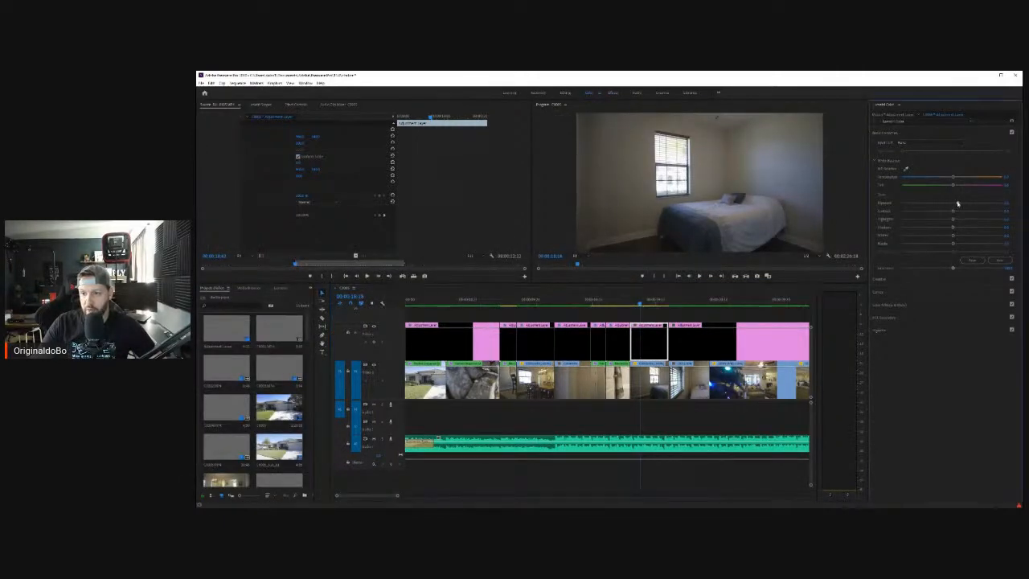
{"action": "left_click_drag", "start_coordinate": [957, 205], "coordinate": [959, 205]}
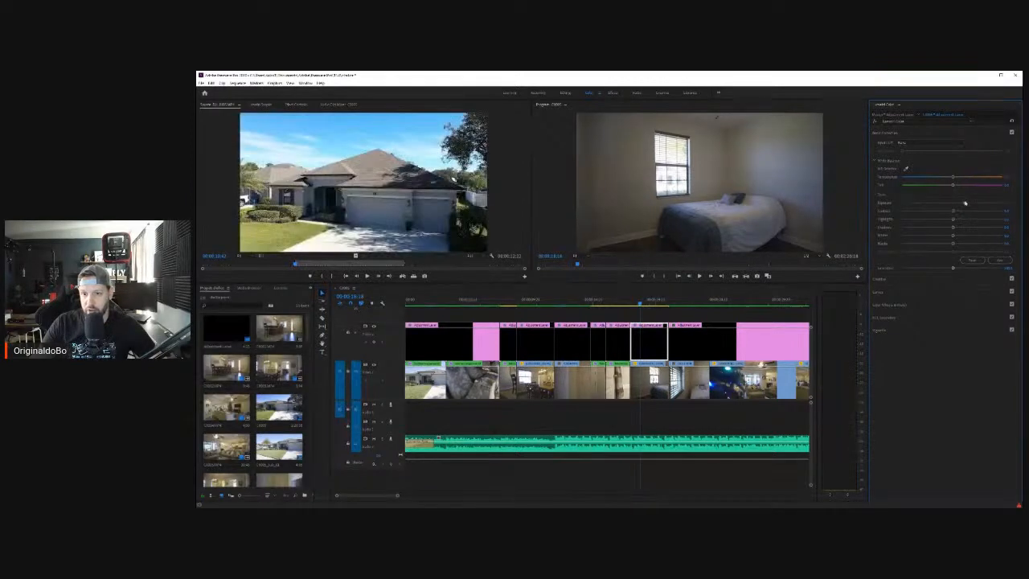
{"action": "left_click", "coordinate": [652, 300]}
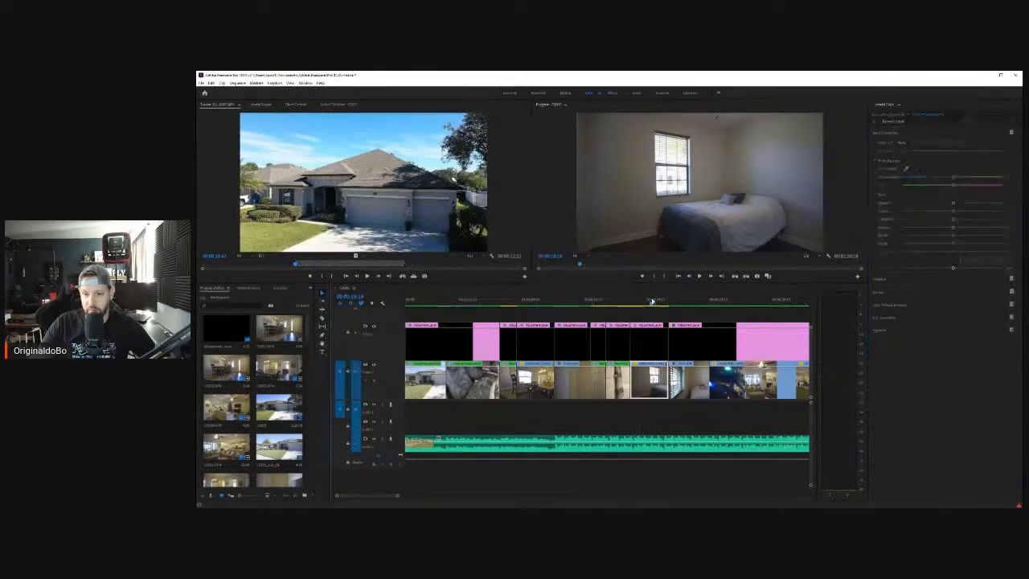
{"action": "left_click", "coordinate": [650, 341]}
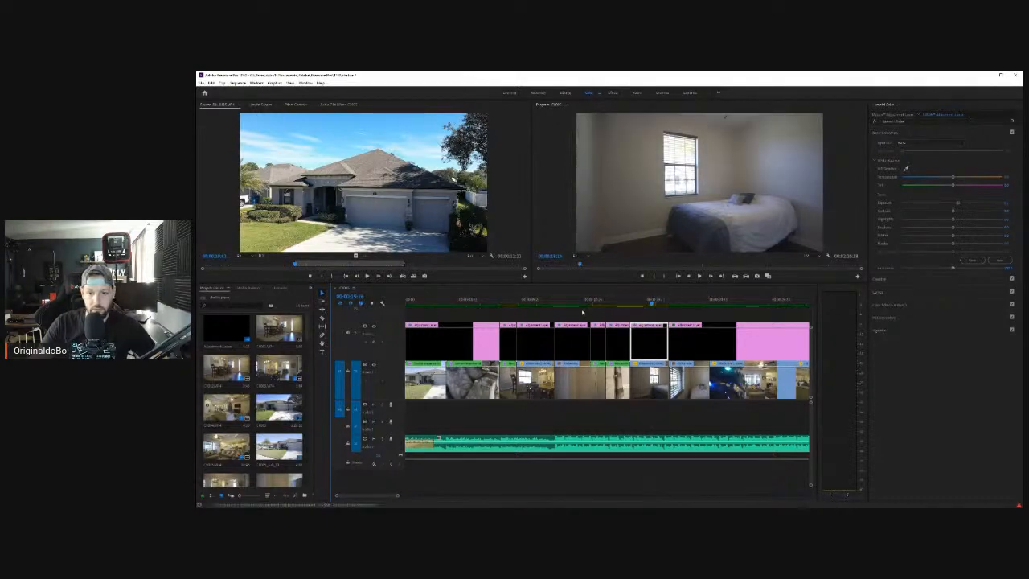
{"action": "left_click_drag", "start_coordinate": [616, 300], "coordinate": [642, 304]}
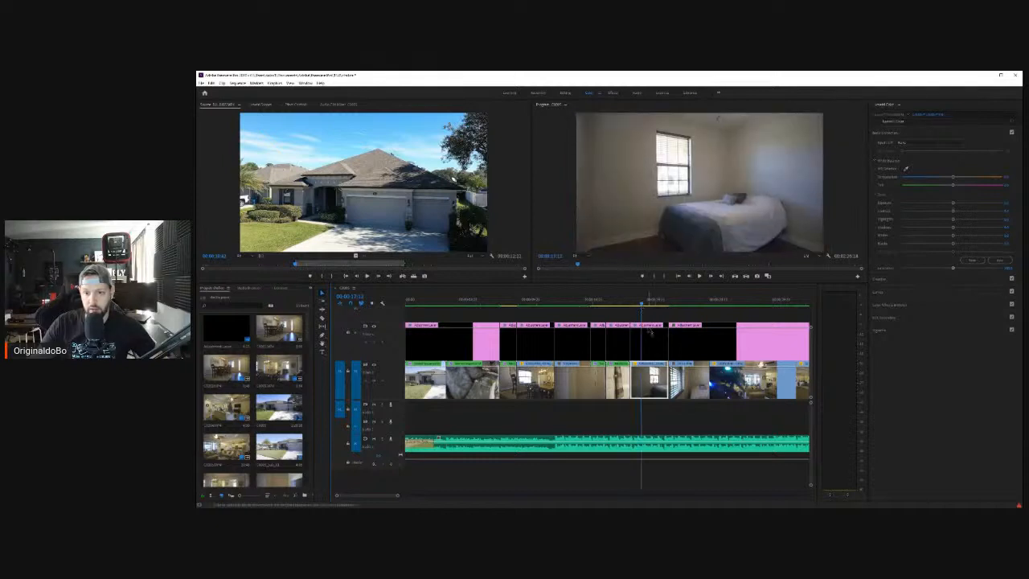
{"action": "left_click", "coordinate": [649, 340]}
{"action": "left_click_drag", "start_coordinate": [958, 205], "coordinate": [970, 205]}
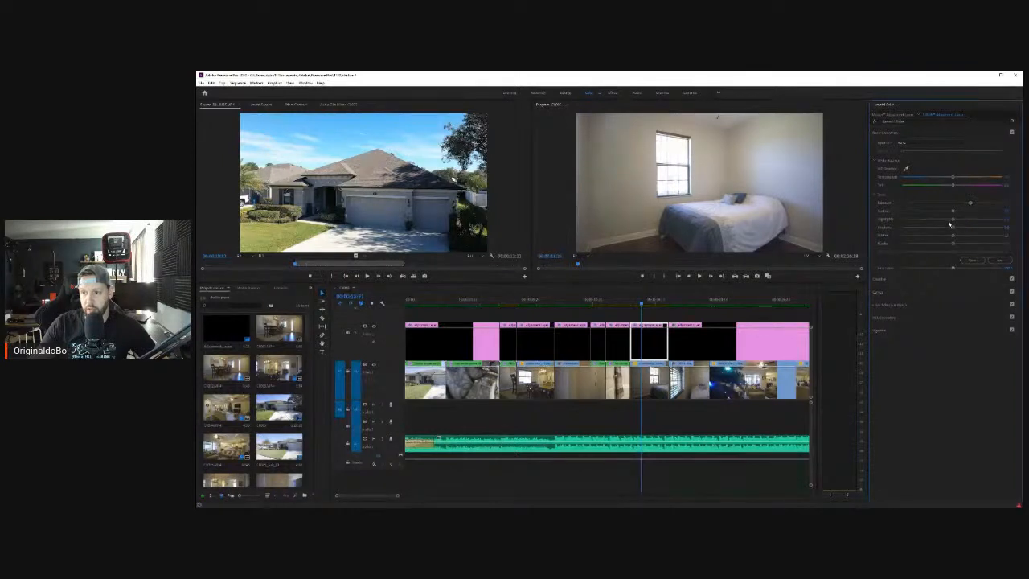
Step: Lower the highlights and blacks, raise the shadows, and set the contrast to 20 on the first bedroom clip's adjustment layer
{"action": "mouse_move", "coordinate": [953, 221]}
{"action": "left_mouse_down"}
{"action": "mouse_move", "coordinate": [923, 220]}
{"action": "mouse_move", "coordinate": [965, 229]}
{"action": "left_mouse_up"}
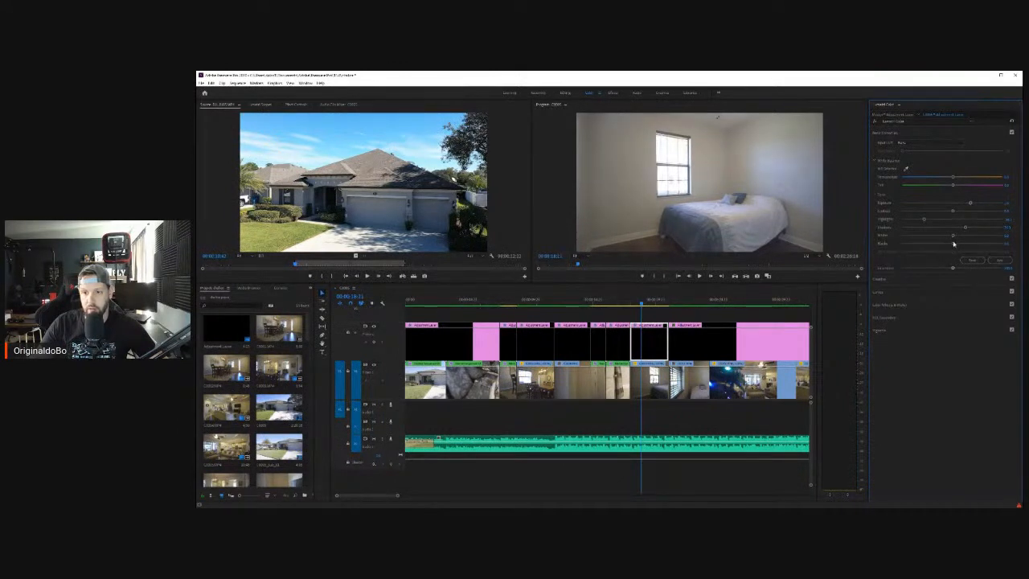
{"action": "left_click_drag", "start_coordinate": [954, 246], "coordinate": [946, 245]}
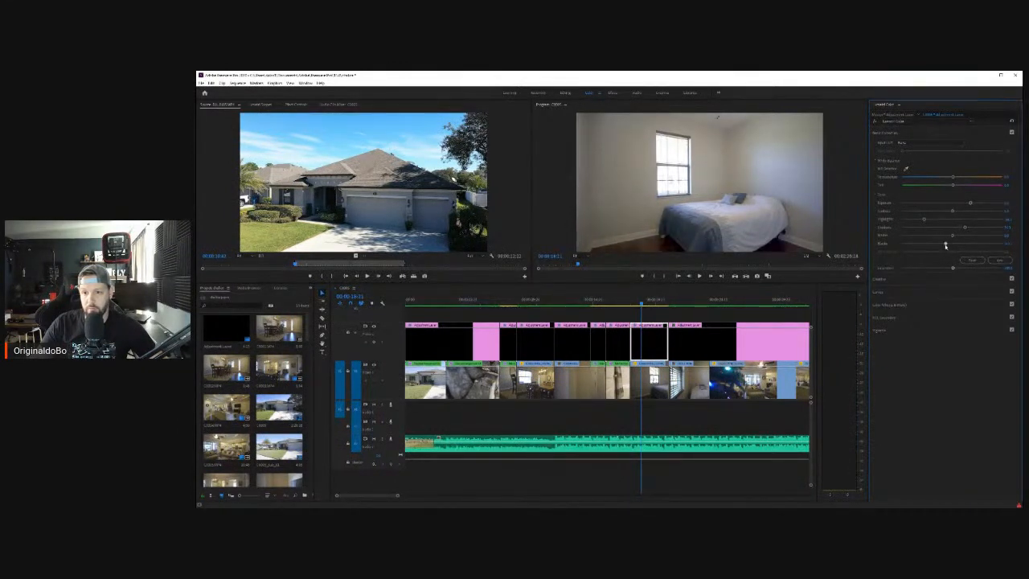
{"action": "left_click", "coordinate": [1009, 210]}
{"action": "type", "text": "20"}
{"action": "key", "text": "Return"}
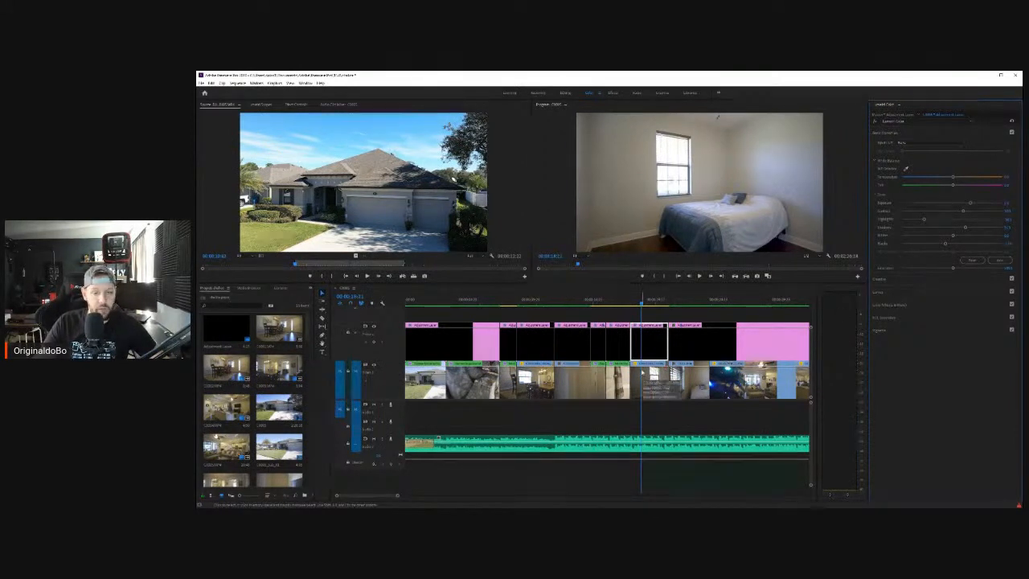
Step: Play back from the bathroom clip and split the adjustment layer at the end of the second bedroom clip
{"action": "left_click", "coordinate": [606, 300]}
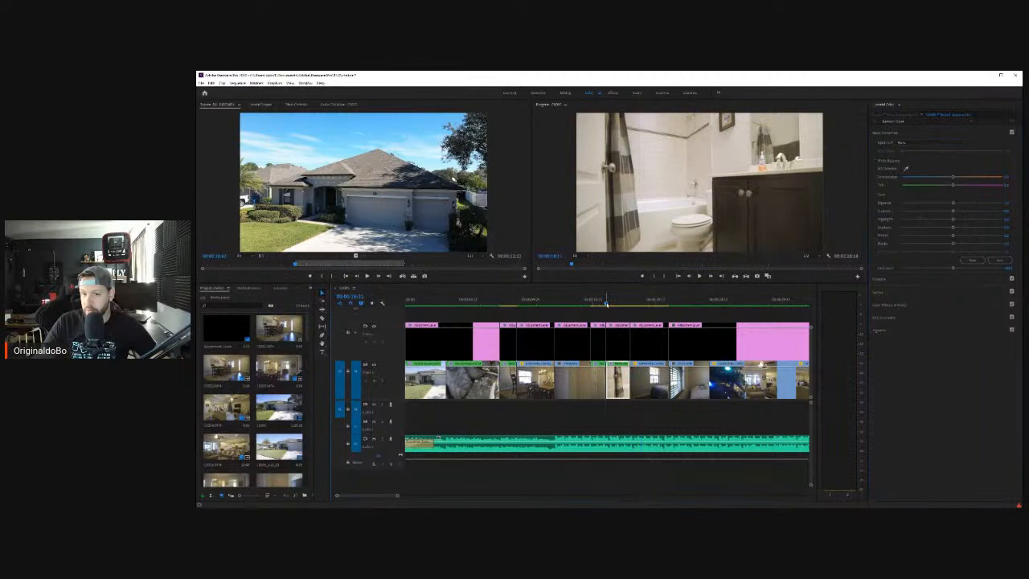
{"action": "left_click", "coordinate": [699, 277]}
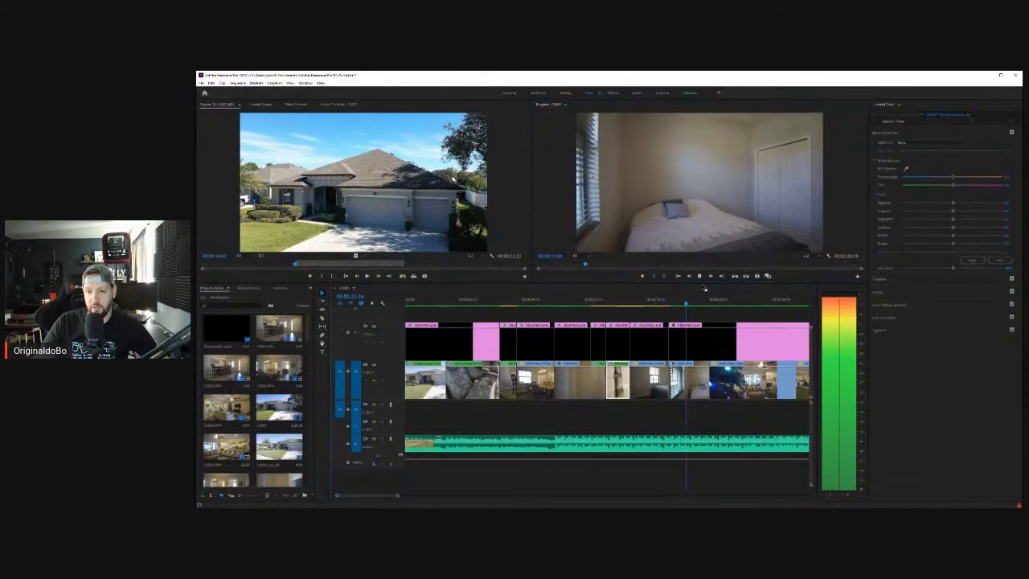
{"action": "key", "text": "space"}
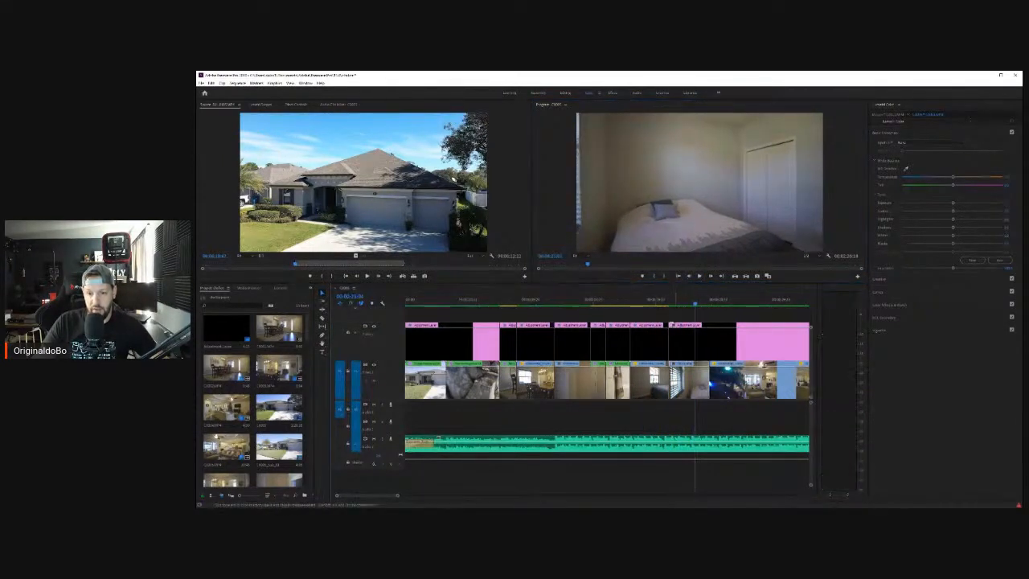
{"action": "left_click_drag", "start_coordinate": [669, 321], "coordinate": [698, 326]}
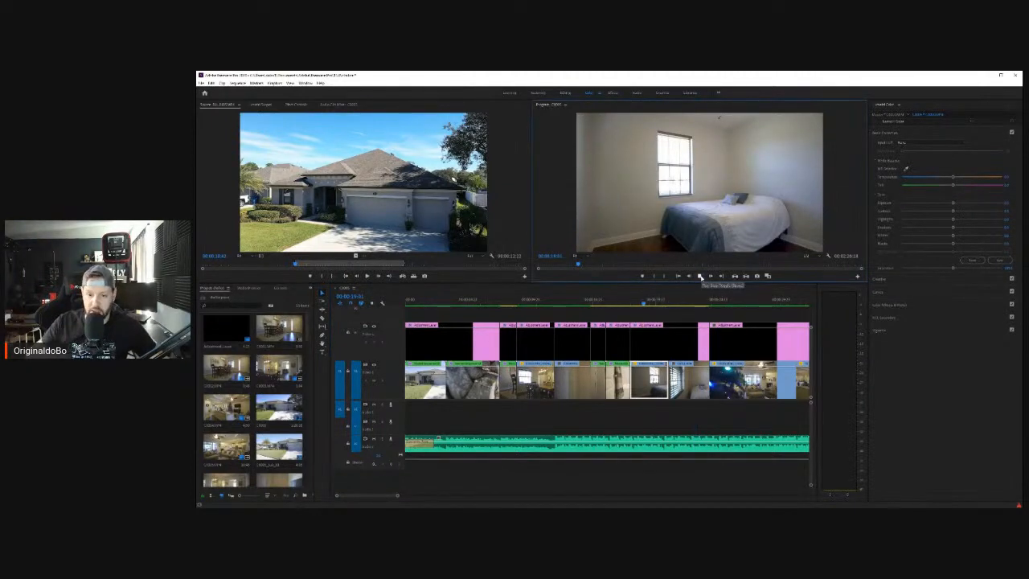
Step: Play back the timeline from the first bedroom clip into the living room clip
{"action": "left_click", "coordinate": [699, 276]}
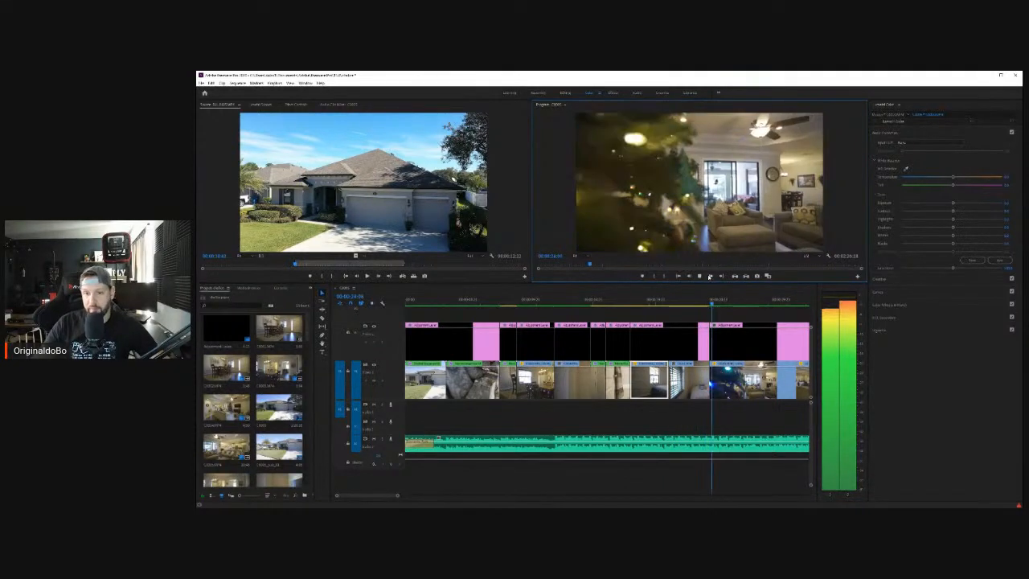
{"action": "scroll", "coordinate": [687, 324], "scroll_direction": "down", "scroll_amount": 2}
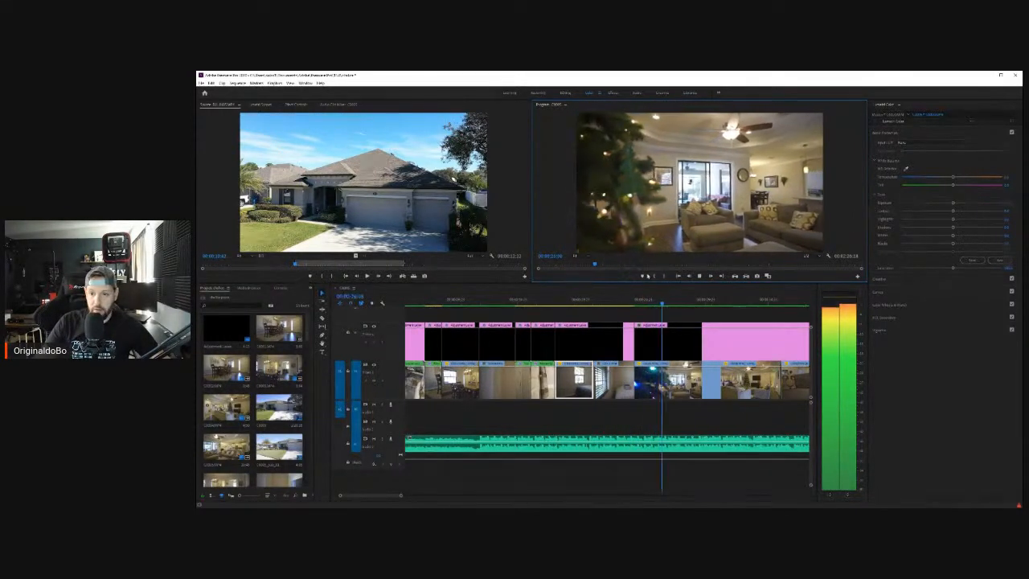
{"action": "left_click", "coordinate": [699, 275]}
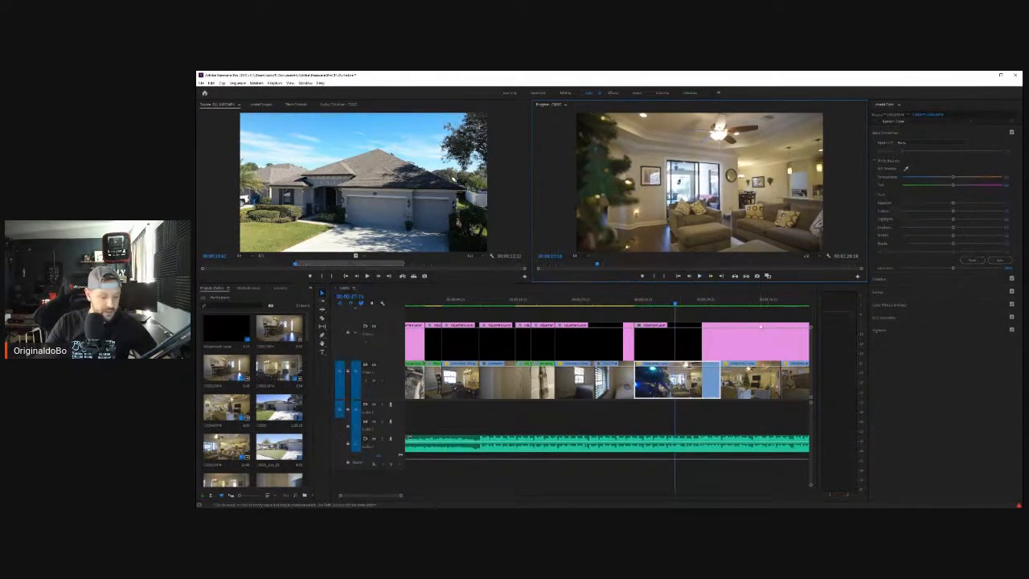
Step: Split the adjustment layer at the end of the first living room clip, select the section above that clip, and save the project
{"action": "key", "text": "c"}
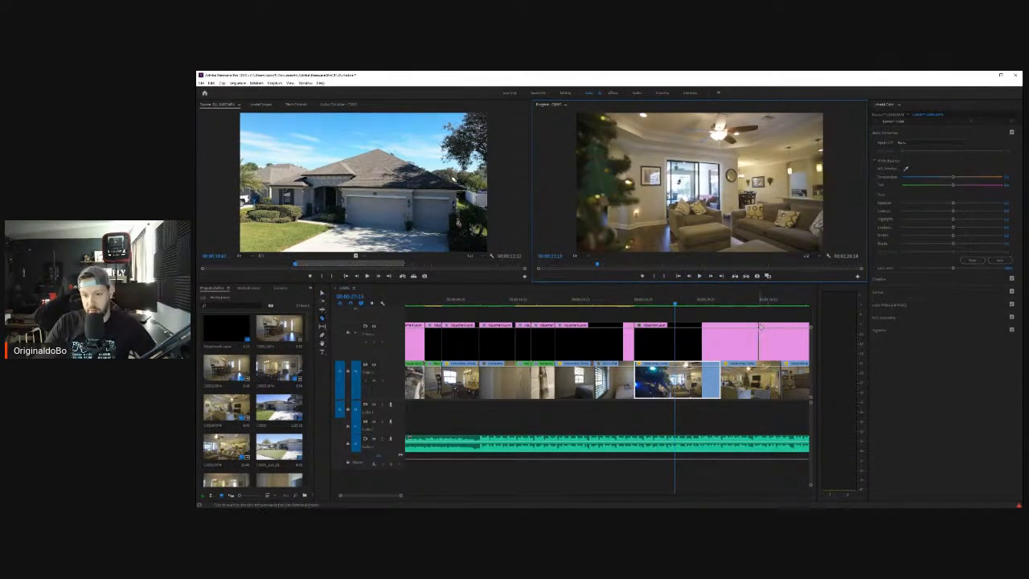
{"action": "left_click", "coordinate": [722, 346]}
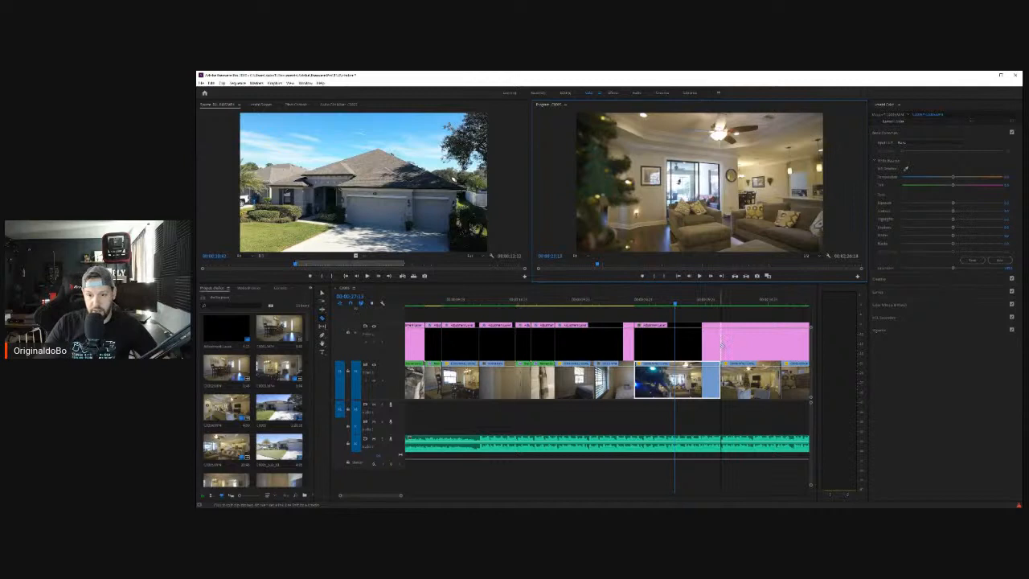
{"action": "key", "text": "v"}
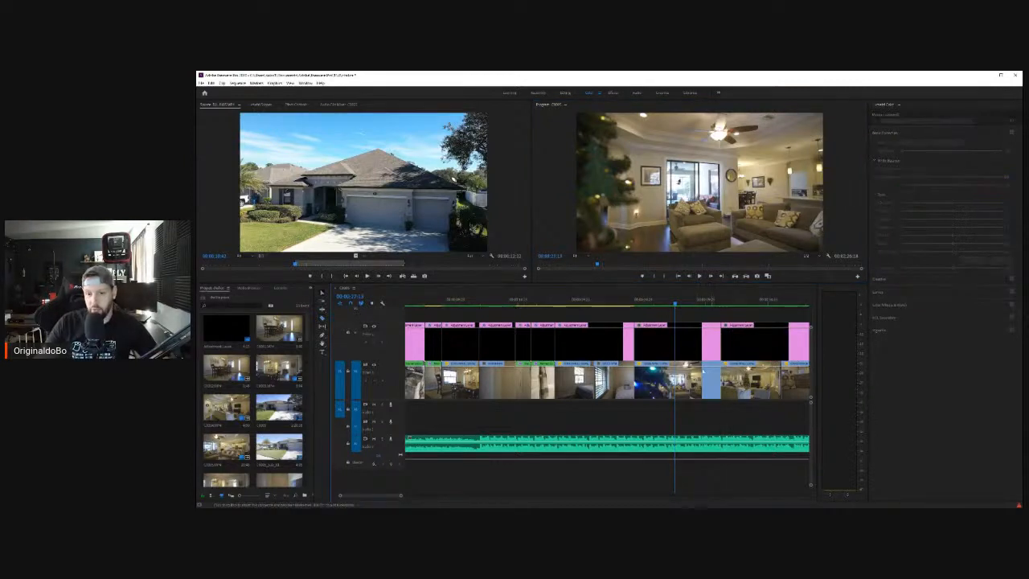
{"action": "left_click", "coordinate": [672, 338]}
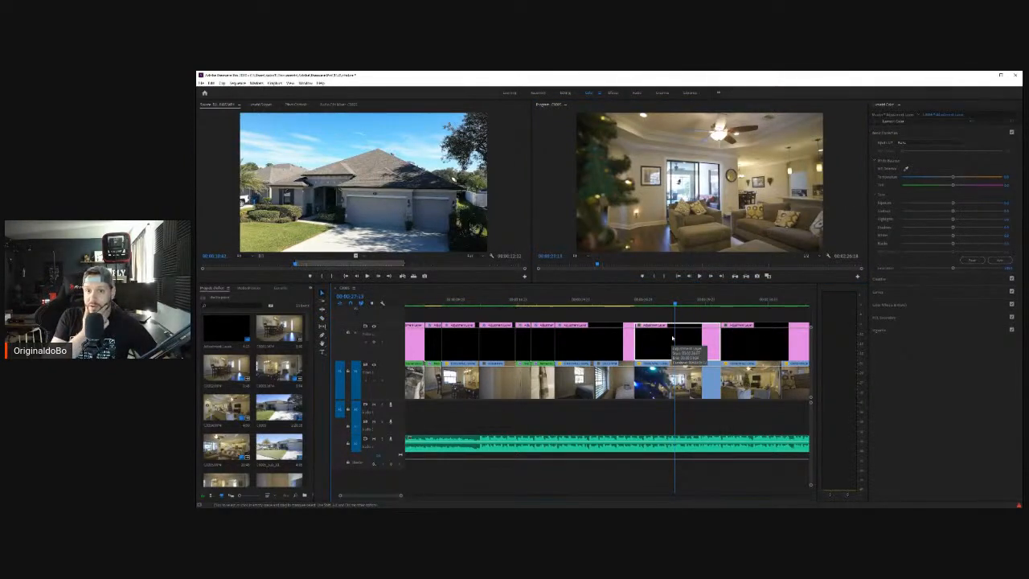
{"action": "key", "text": "ctrl+s"}
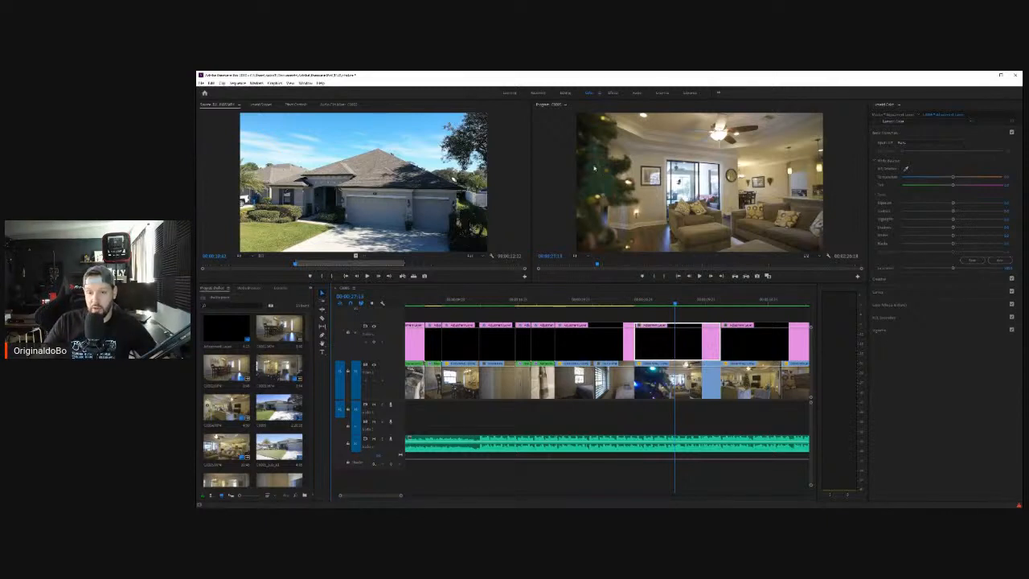
Step: Cool the temperature, shift the tint toward magenta, raise exposure and contrast, and lower highlights and blacks on the living room adjustment layer
{"action": "scroll", "coordinate": [643, 337], "scroll_direction": "down", "scroll_amount": 2}
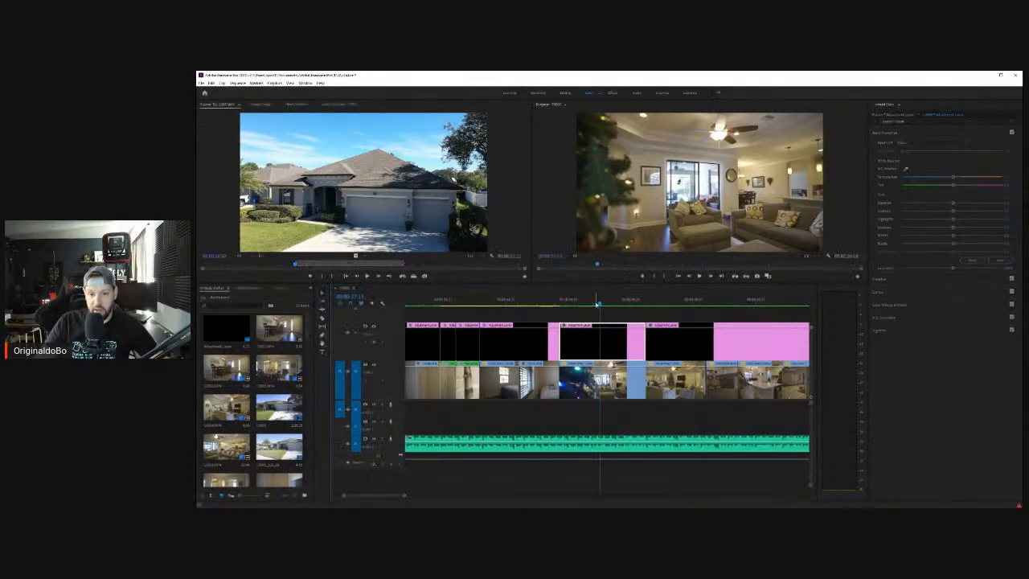
{"action": "left_click_drag", "start_coordinate": [606, 304], "coordinate": [628, 304]}
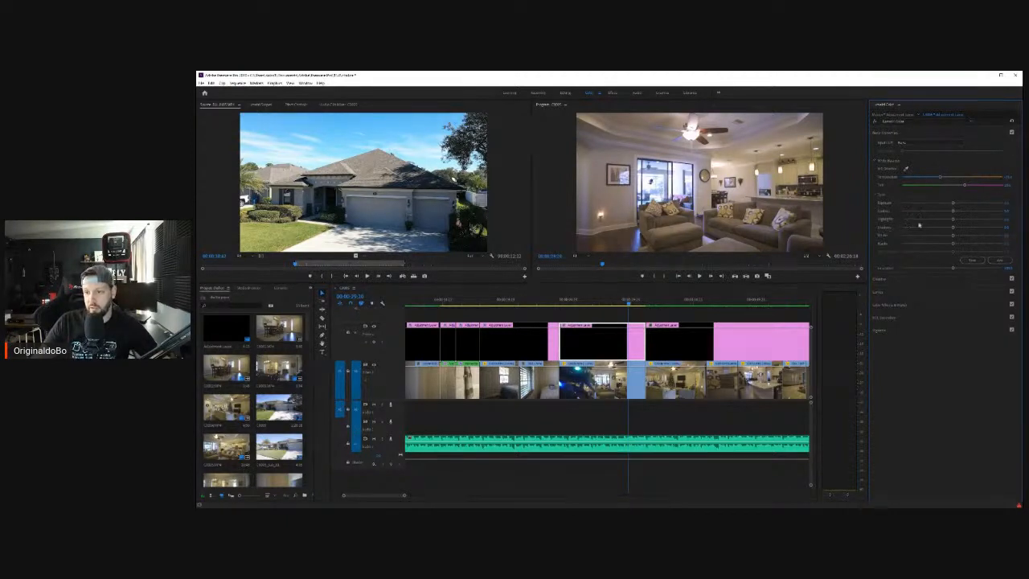
{"action": "mouse_move", "coordinate": [953, 204]}
{"action": "left_mouse_down"}
{"action": "mouse_move", "coordinate": [930, 223]}
{"action": "mouse_move", "coordinate": [958, 204]}
{"action": "left_mouse_up"}
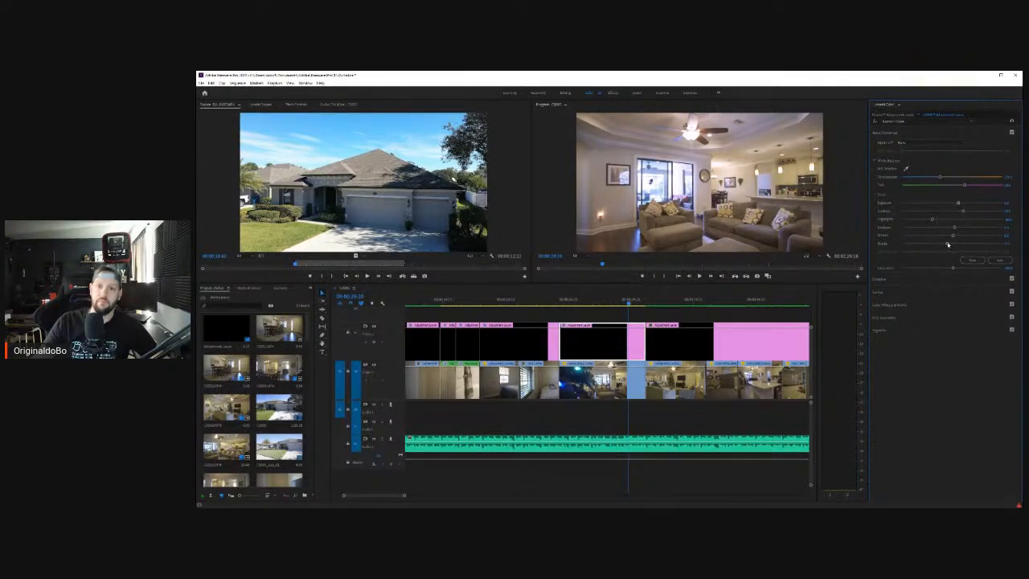
Step: Play back the timeline from the second bedroom clip into the corrected living room clip
{"action": "key", "text": "Up"}
{"action": "key", "text": "Up"}
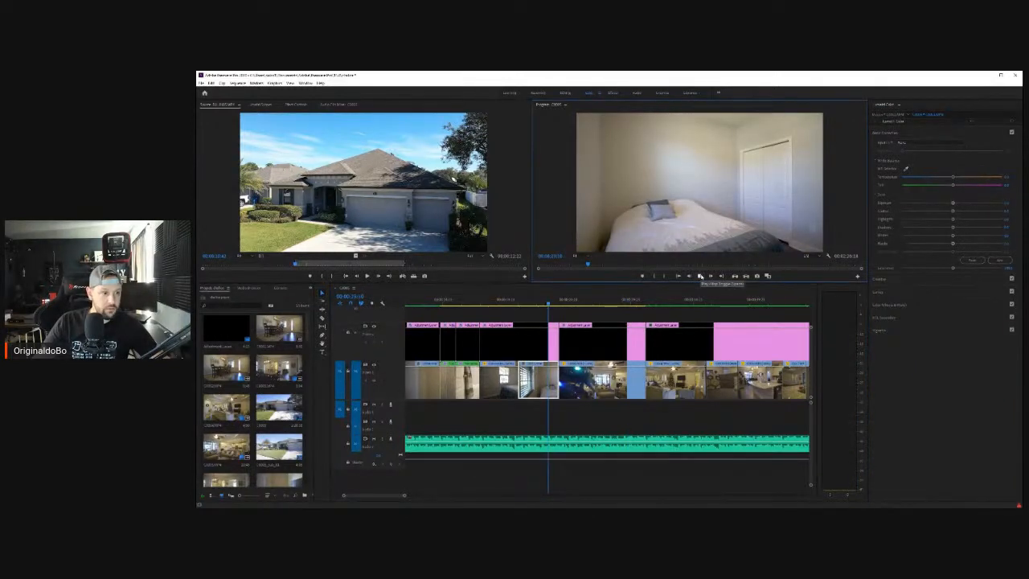
{"action": "left_click", "coordinate": [701, 276]}
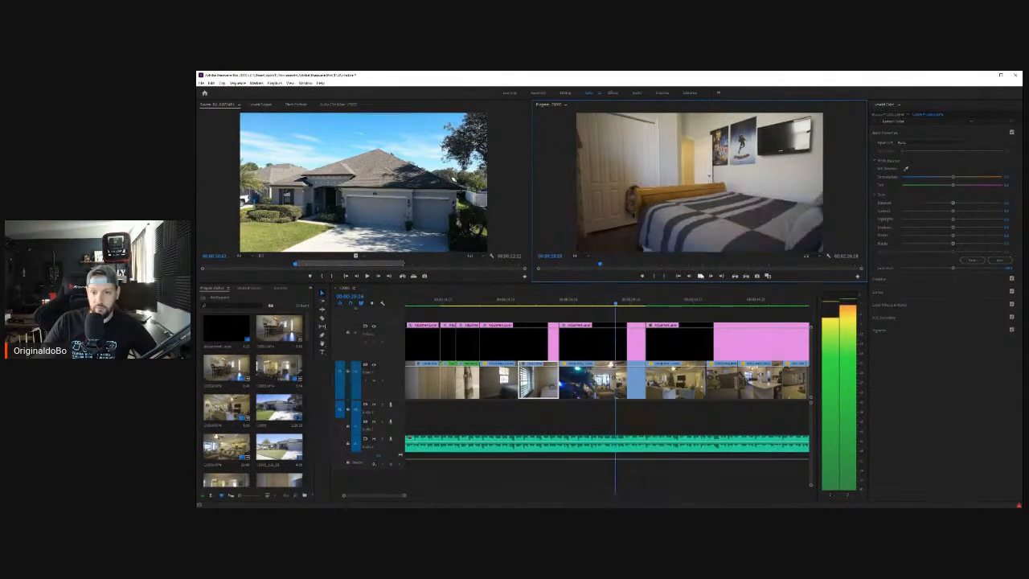
{"action": "left_click", "coordinate": [698, 276]}
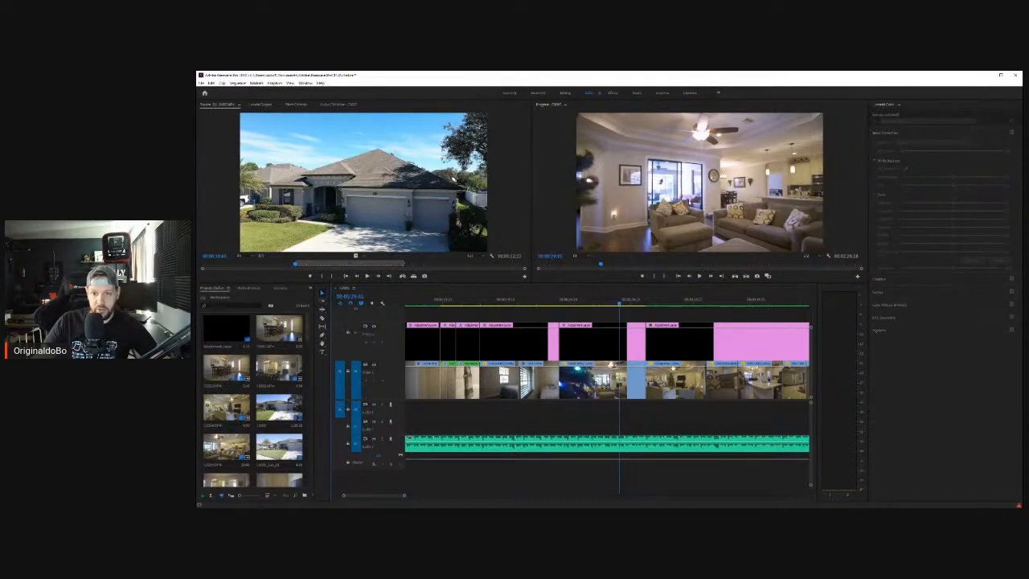
Step: Scrub through the first living room clip to check its camera movement and color
{"action": "left_click", "coordinate": [591, 379]}
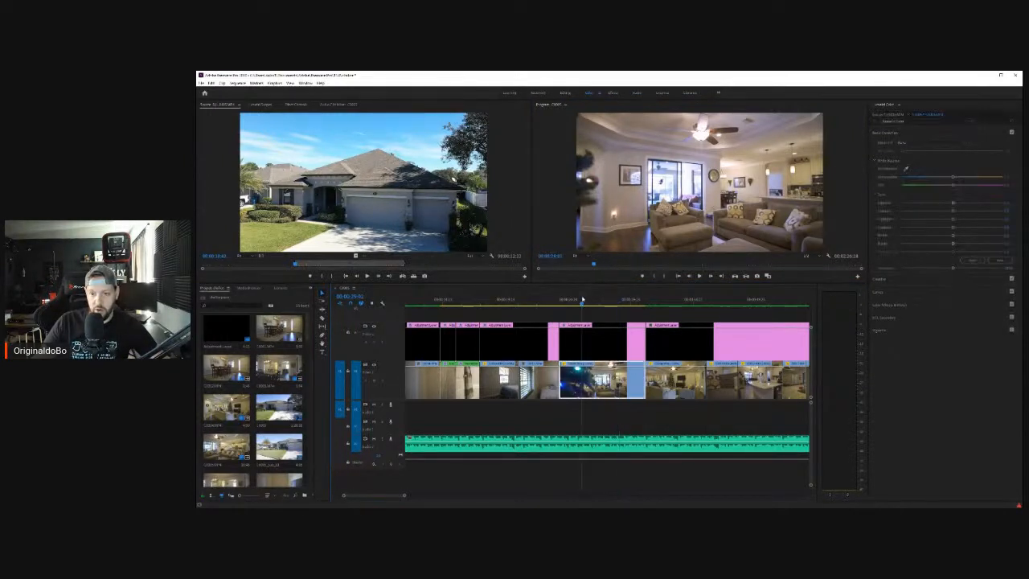
{"action": "left_click", "coordinate": [579, 301]}
{"action": "mouse_move", "coordinate": [579, 301]}
{"action": "left_mouse_down"}
{"action": "mouse_move", "coordinate": [693, 303]}
{"action": "mouse_move", "coordinate": [591, 305]}
{"action": "left_mouse_up"}
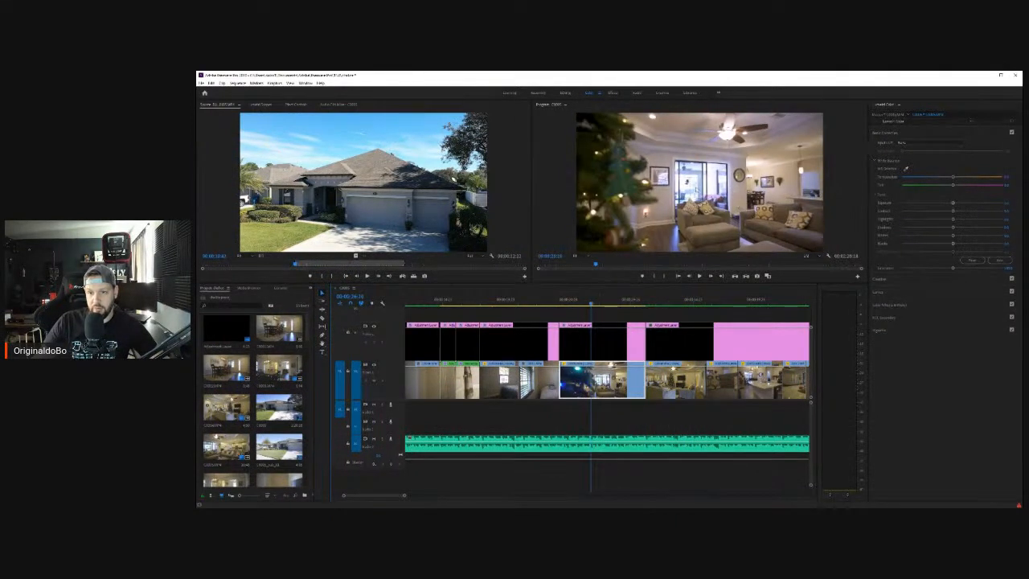
{"action": "left_click", "coordinate": [596, 305]}
{"action": "left_click_drag", "start_coordinate": [598, 307], "coordinate": [628, 310]}
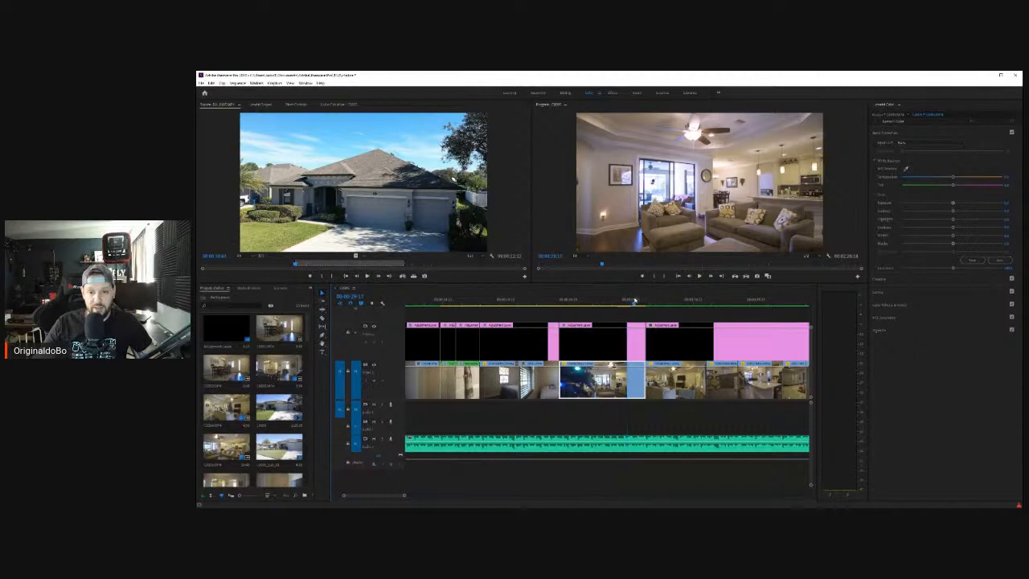
{"action": "left_click", "coordinate": [634, 301]}
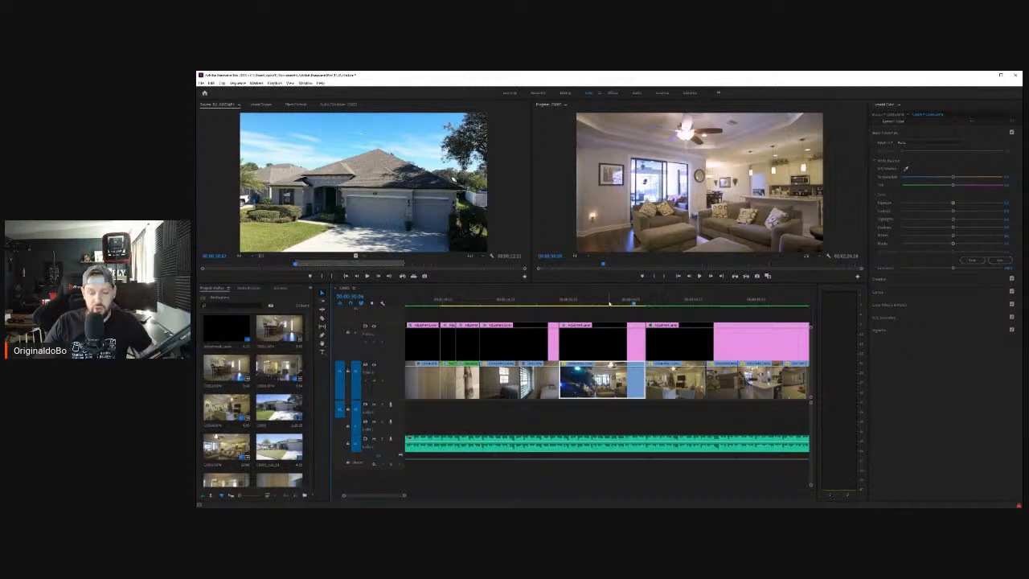
Step: Nest the first living room clip, keeping the default nested sequence name
{"action": "mouse_move", "coordinate": [608, 300]}
{"action": "left_mouse_down"}
{"action": "mouse_move", "coordinate": [634, 302]}
{"action": "mouse_move", "coordinate": [607, 302]}
{"action": "left_mouse_up"}
{"action": "right_click", "coordinate": [609, 384]}
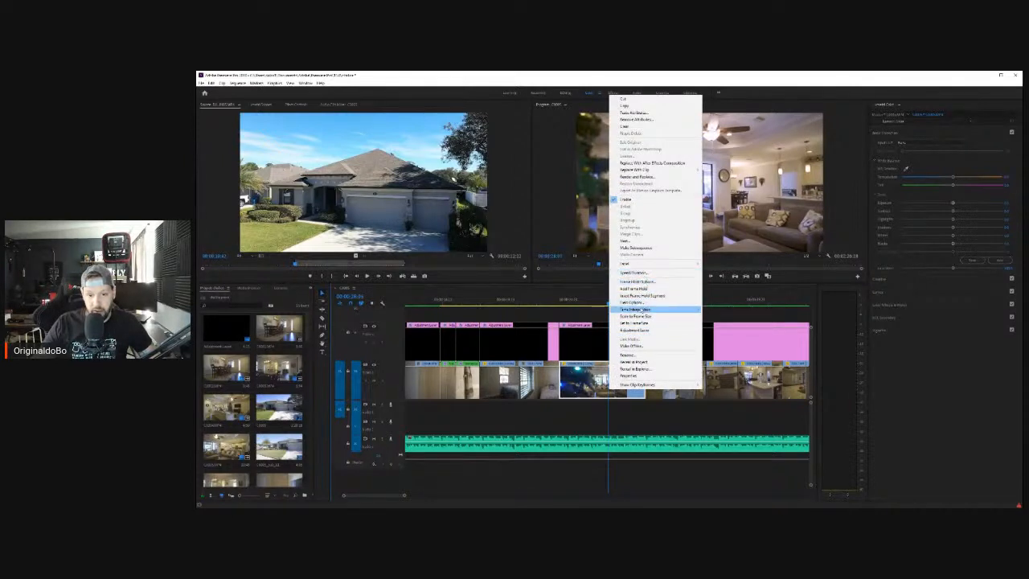
{"action": "left_click", "coordinate": [630, 240]}
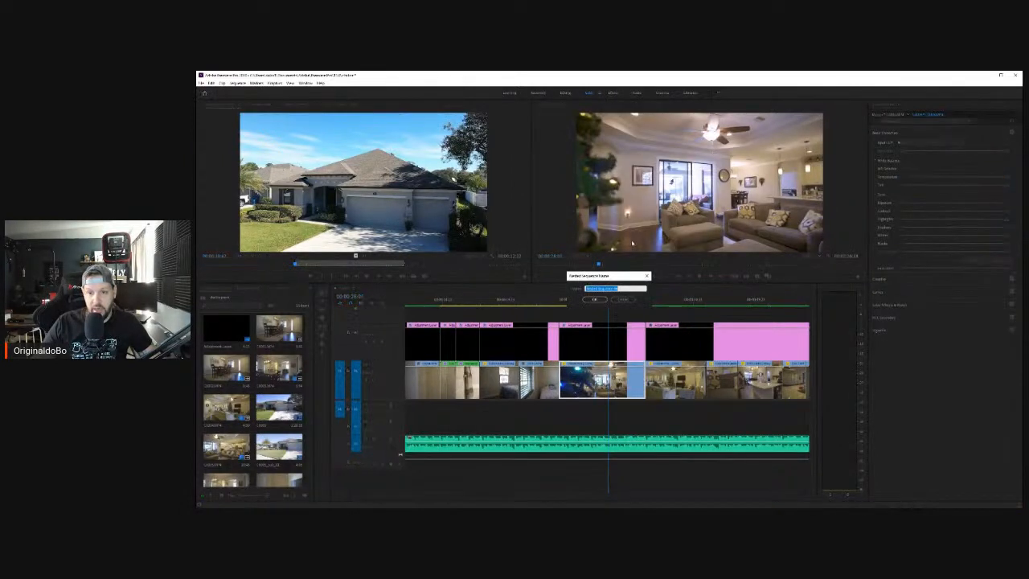
{"action": "left_click", "coordinate": [594, 300]}
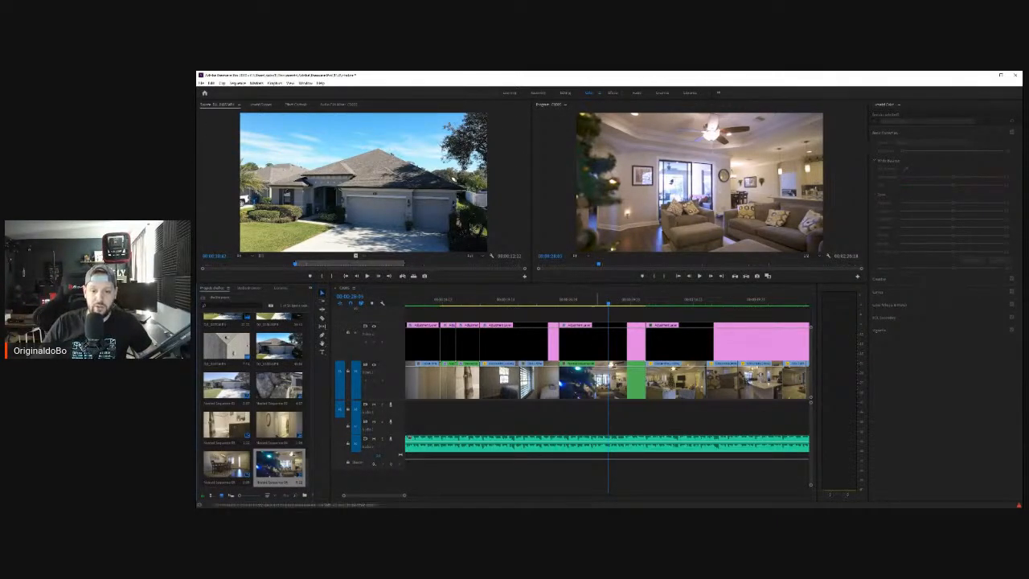
Step: Apply Warp Stabilizer to the nested living room clip in the Effects workspace and reduce its smoothness
{"action": "left_click", "coordinate": [595, 382]}
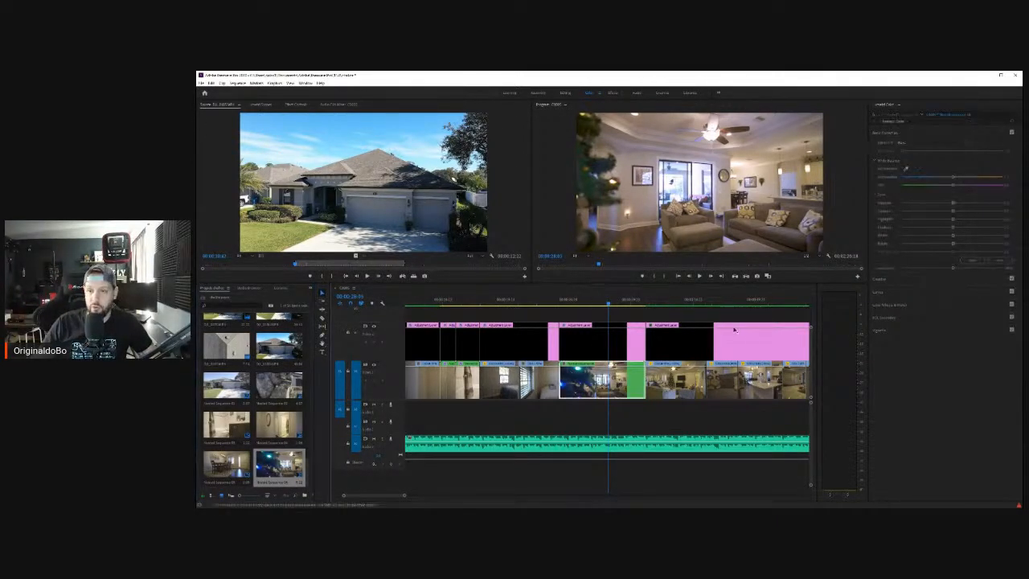
{"action": "left_click", "coordinate": [613, 92]}
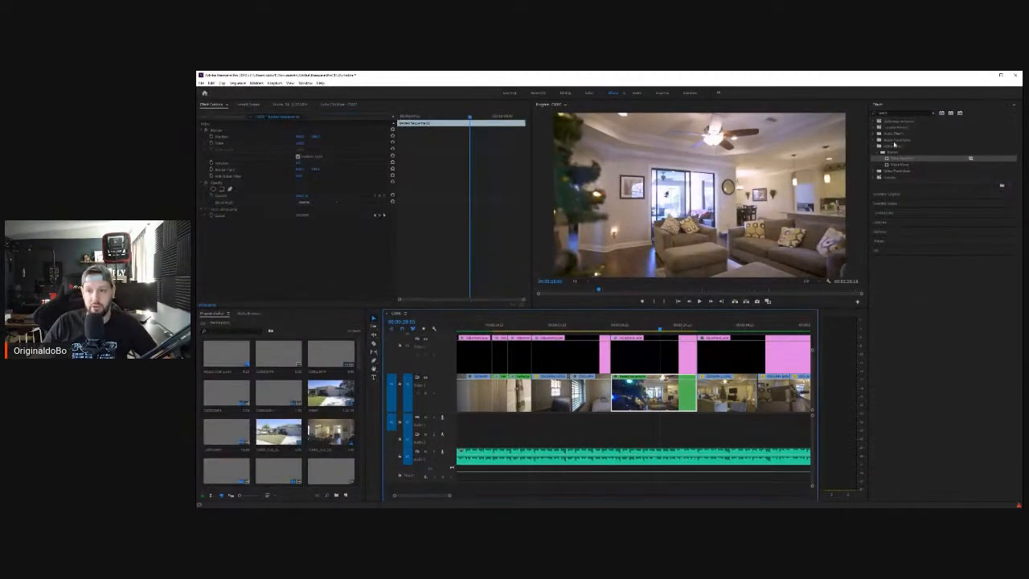
{"action": "double_click", "coordinate": [903, 158]}
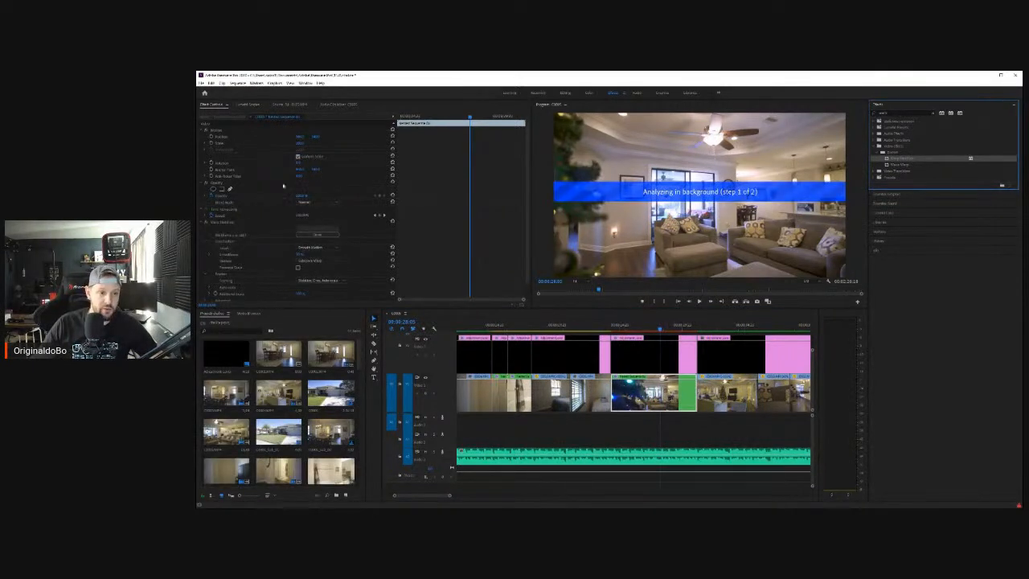
{"action": "left_click", "coordinate": [300, 254]}
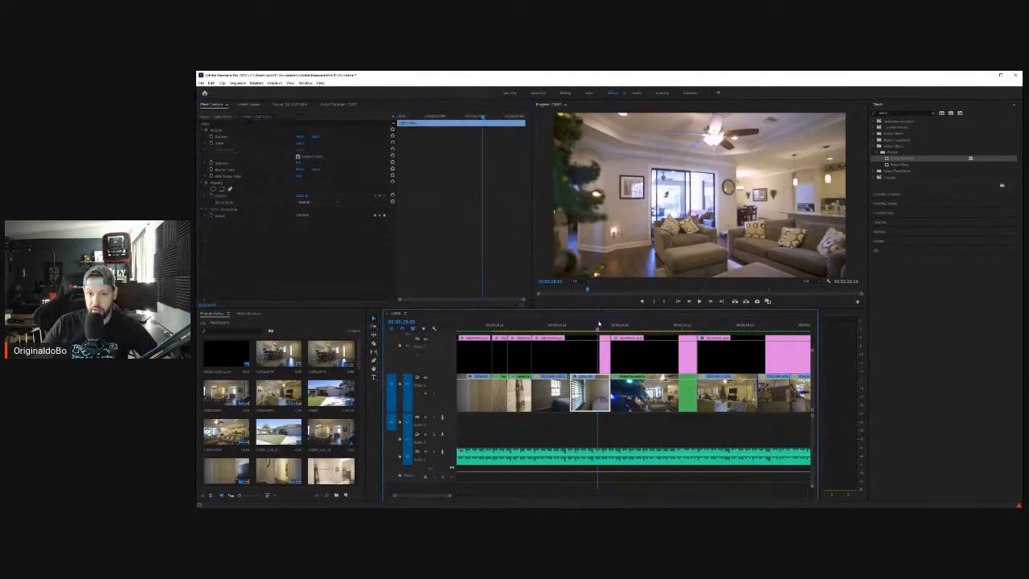
Step: Trim the following adjustment layer's start to the end of the second living room clip and extend the corrected living room layer over that clip
{"action": "left_click_drag", "start_coordinate": [595, 323], "coordinate": [722, 336]}
{"action": "scroll", "coordinate": [635, 344], "scroll_direction": "down", "scroll_amount": 3}
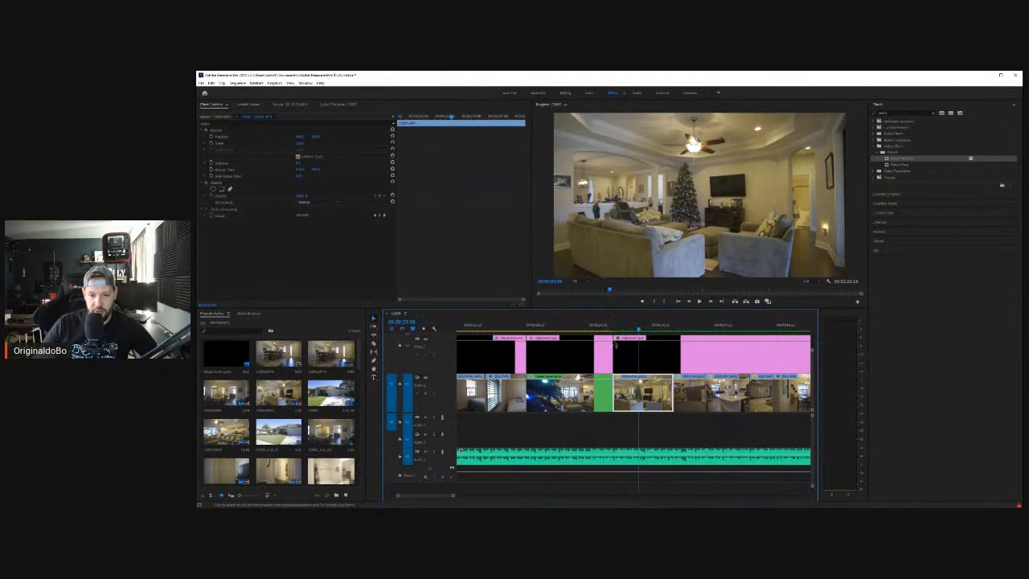
{"action": "left_click_drag", "start_coordinate": [679, 340], "coordinate": [675, 341]}
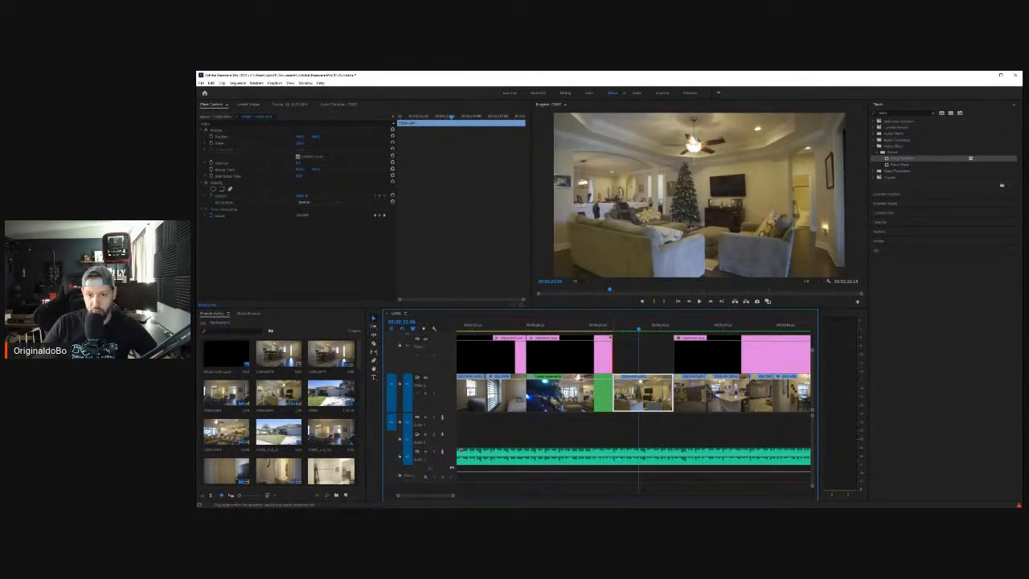
{"action": "left_click_drag", "start_coordinate": [613, 339], "coordinate": [653, 337]}
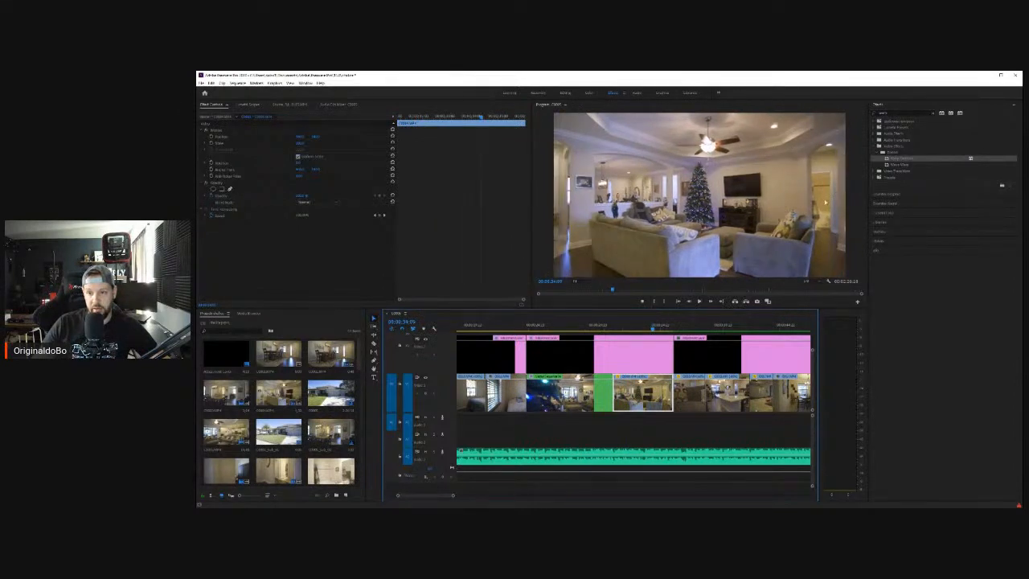
Step: Play back from the end of the stabilized living room clip through the second living room clip into the sofa shot
{"action": "mouse_move", "coordinate": [593, 326]}
{"action": "left_mouse_down"}
{"action": "mouse_move", "coordinate": [624, 325]}
{"action": "mouse_move", "coordinate": [557, 325]}
{"action": "mouse_move", "coordinate": [609, 317]}
{"action": "left_mouse_up"}
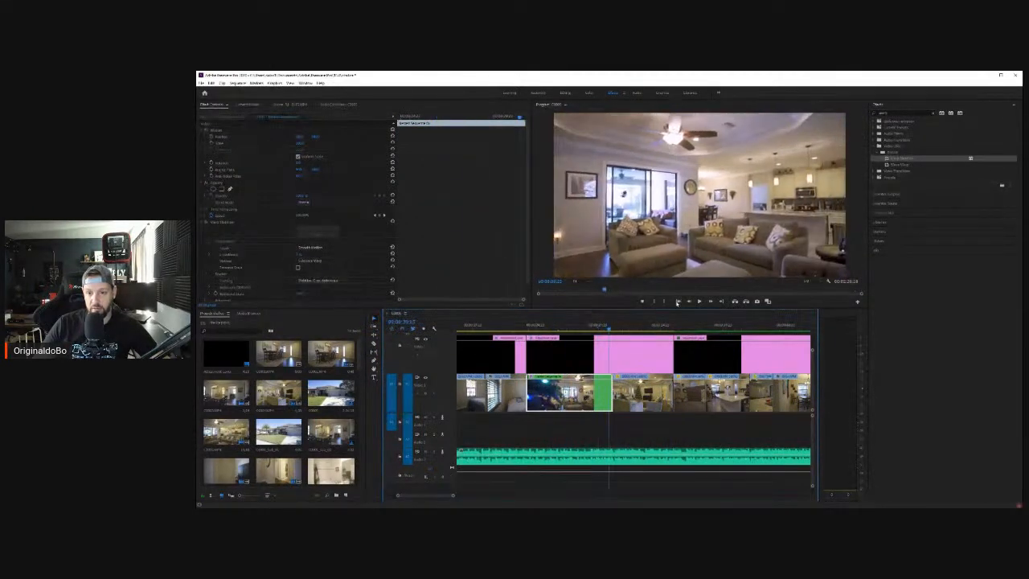
{"action": "left_click", "coordinate": [698, 302]}
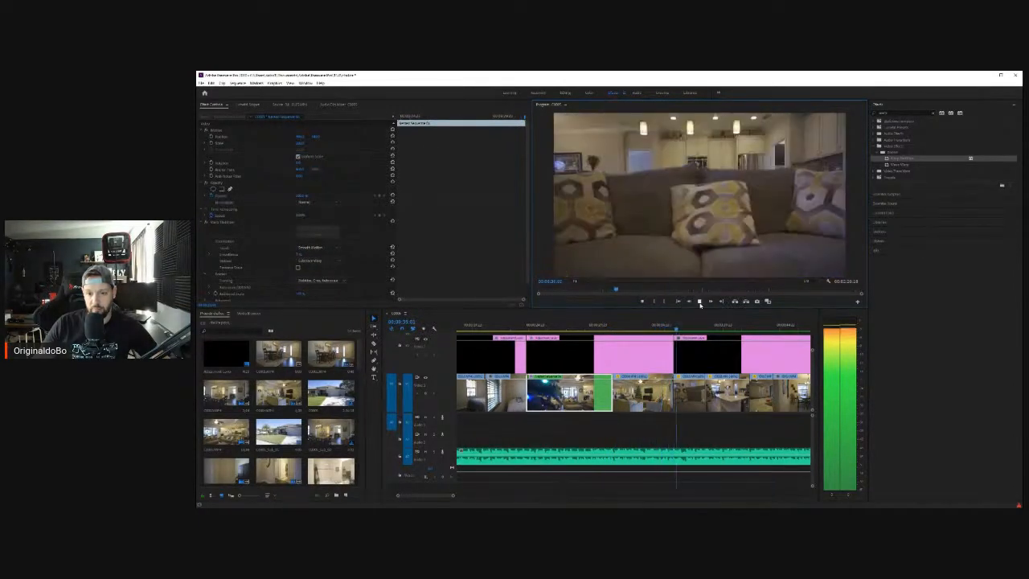
{"action": "left_click", "coordinate": [700, 303]}
Step: Trim the next adjustment layer's start to the end of the kitchen clip and extend the living room layer over the sofa clip
{"action": "scroll", "coordinate": [658, 354], "scroll_direction": "down", "scroll_amount": 4}
{"action": "left_click", "coordinate": [577, 344]}
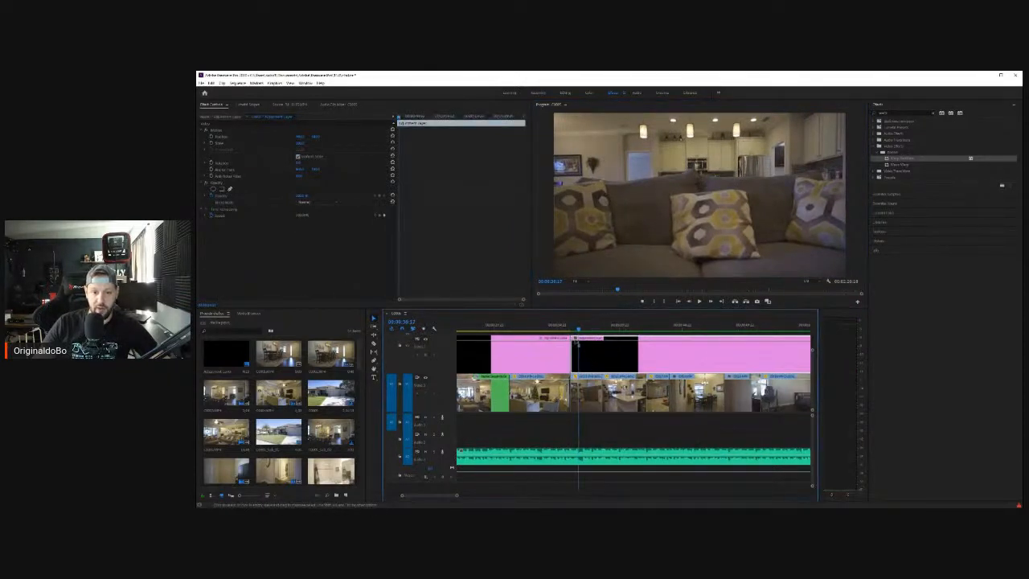
{"action": "mouse_move", "coordinate": [637, 344]}
{"action": "left_mouse_down"}
{"action": "mouse_move", "coordinate": [609, 344]}
{"action": "mouse_move", "coordinate": [647, 344]}
{"action": "left_mouse_up"}
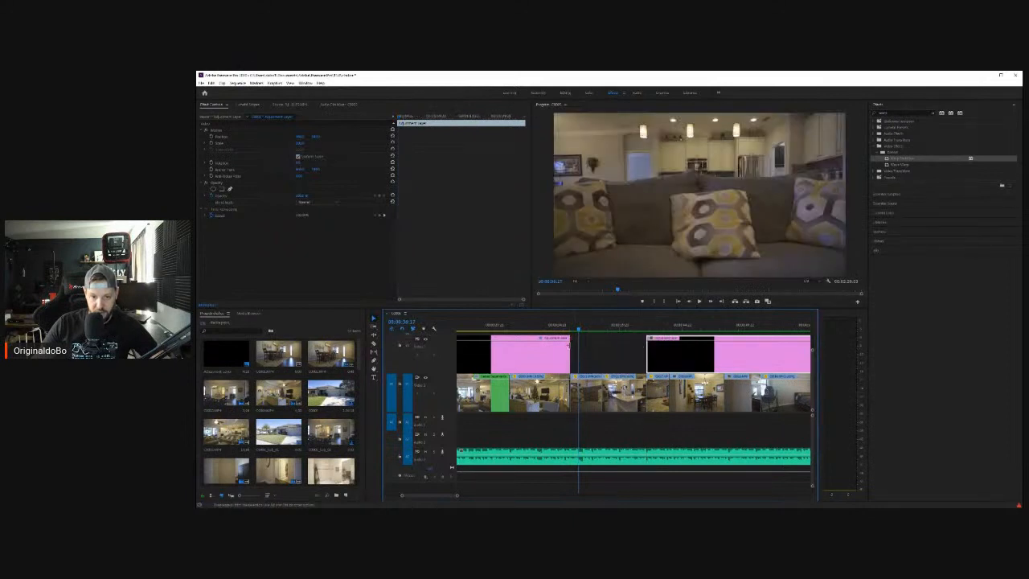
{"action": "mouse_move", "coordinate": [570, 344]}
{"action": "left_mouse_down"}
{"action": "mouse_move", "coordinate": [600, 344]}
{"action": "mouse_move", "coordinate": [584, 323]}
{"action": "mouse_move", "coordinate": [635, 326]}
{"action": "mouse_move", "coordinate": [547, 328]}
{"action": "mouse_move", "coordinate": [596, 331]}
{"action": "mouse_move", "coordinate": [583, 331]}
{"action": "left_mouse_up"}
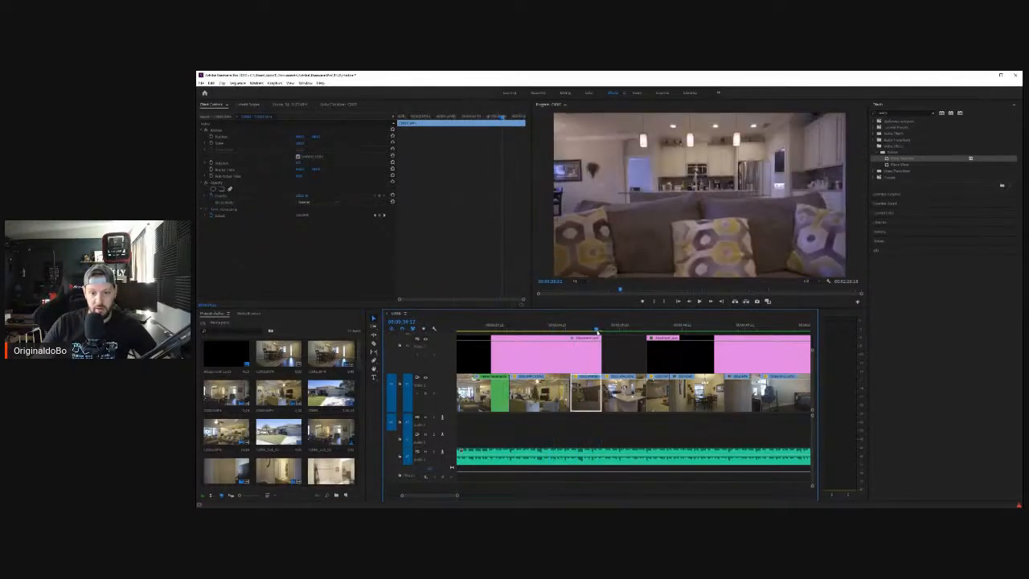
Step: Split the adjustment layer at the start of the sofa clip and fine-tune that section's temperature and tint in the Color workspace
{"action": "left_click", "coordinate": [583, 364]}
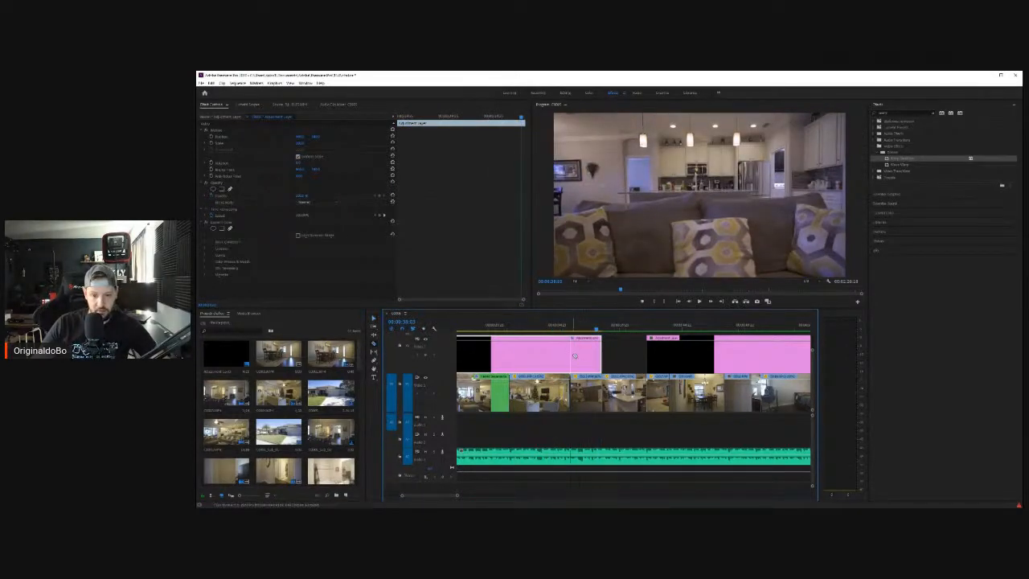
{"action": "left_click", "coordinate": [570, 356]}
{"action": "left_click", "coordinate": [583, 353]}
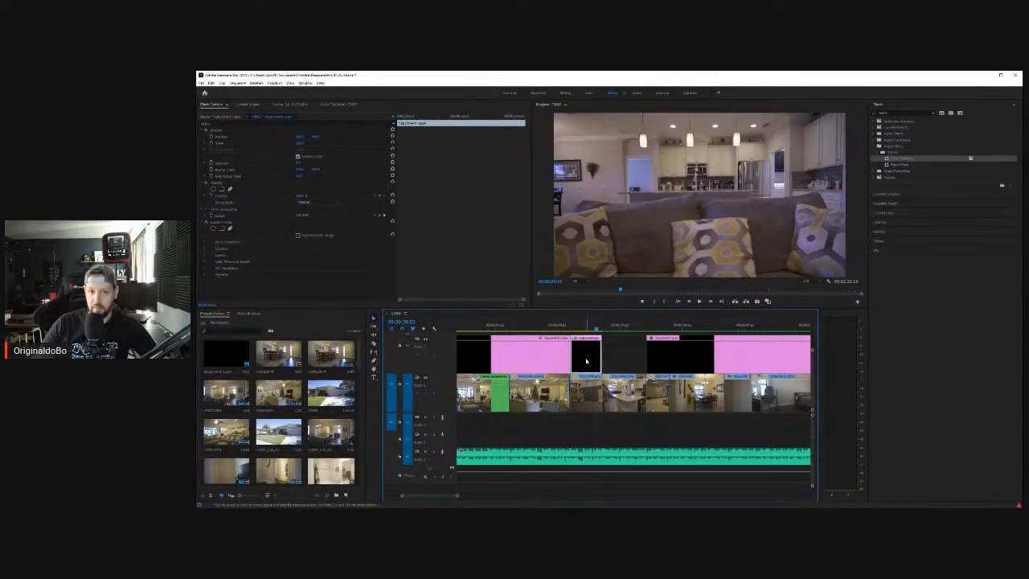
{"action": "left_click", "coordinate": [589, 92]}
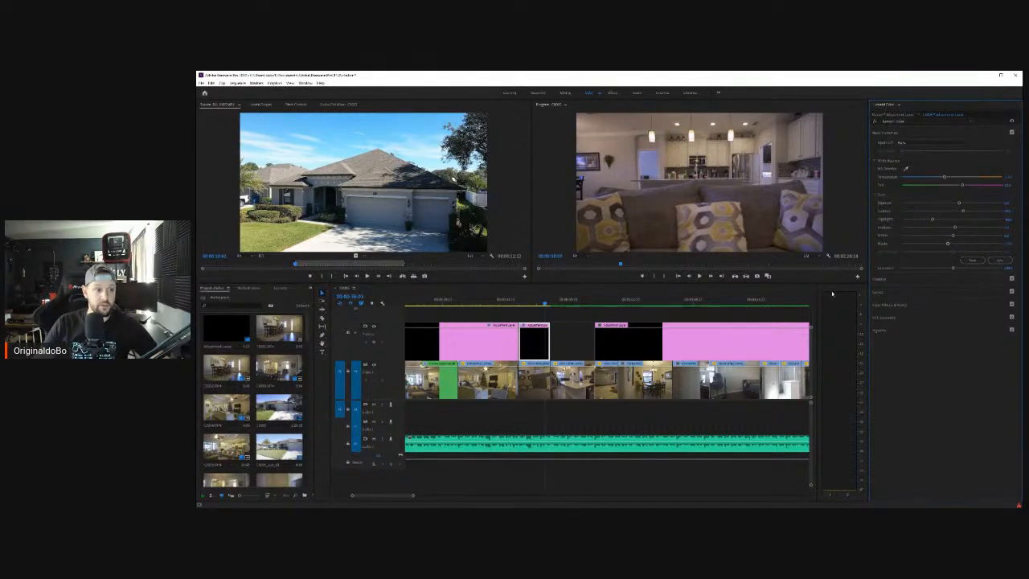
Step: Extend the sofa clip's adjustment layer over the kitchen clip and split it at the kitchen clip's start
{"action": "left_click_drag", "start_coordinate": [560, 306], "coordinate": [586, 338]}
{"action": "left_click", "coordinate": [565, 304]}
{"action": "left_click_drag", "start_coordinate": [566, 304], "coordinate": [577, 306]}
{"action": "left_click", "coordinate": [562, 351]}
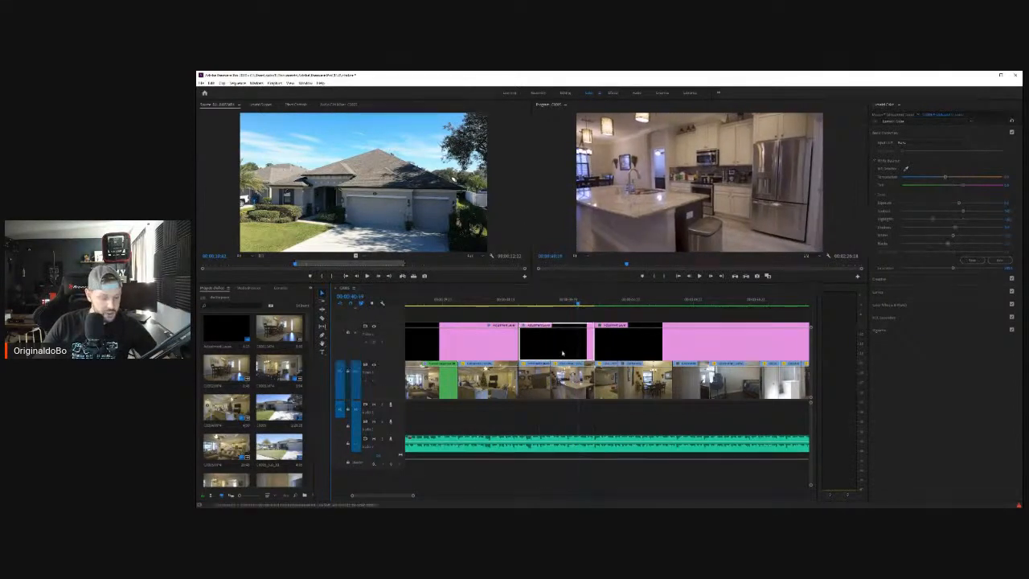
{"action": "left_click", "coordinate": [551, 351]}
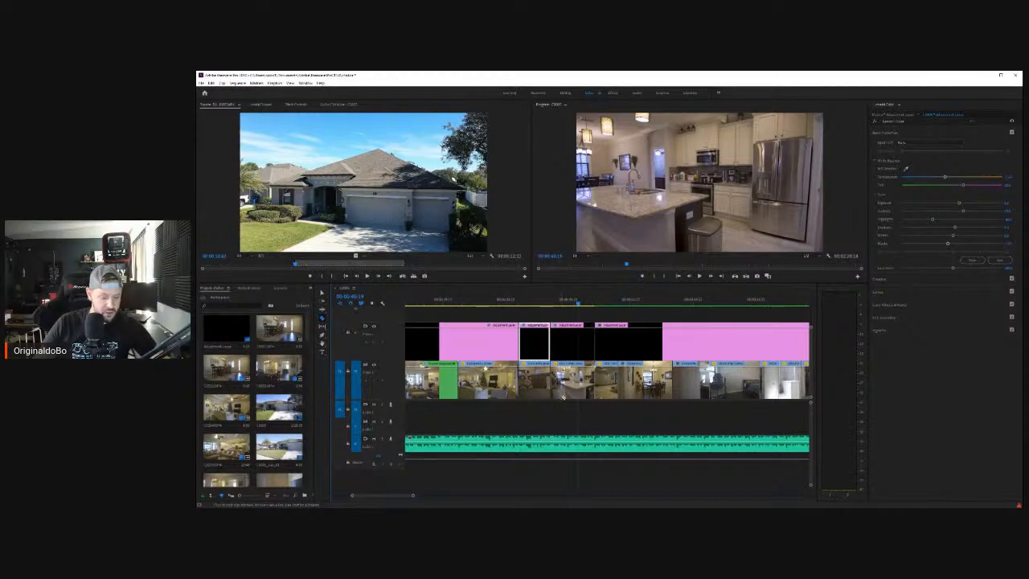
Step: Raise the exposure and lower the highlights on the kitchen clip's adjustment layer
{"action": "left_click", "coordinate": [584, 356]}
{"action": "key", "text": "ctrl+s"}
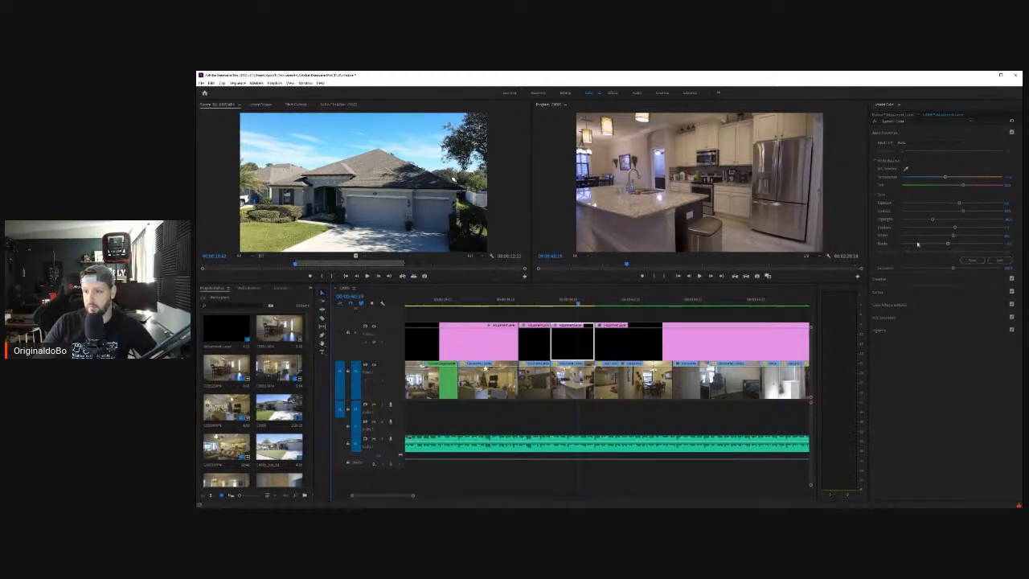
{"action": "left_click_drag", "start_coordinate": [957, 206], "coordinate": [964, 204]}
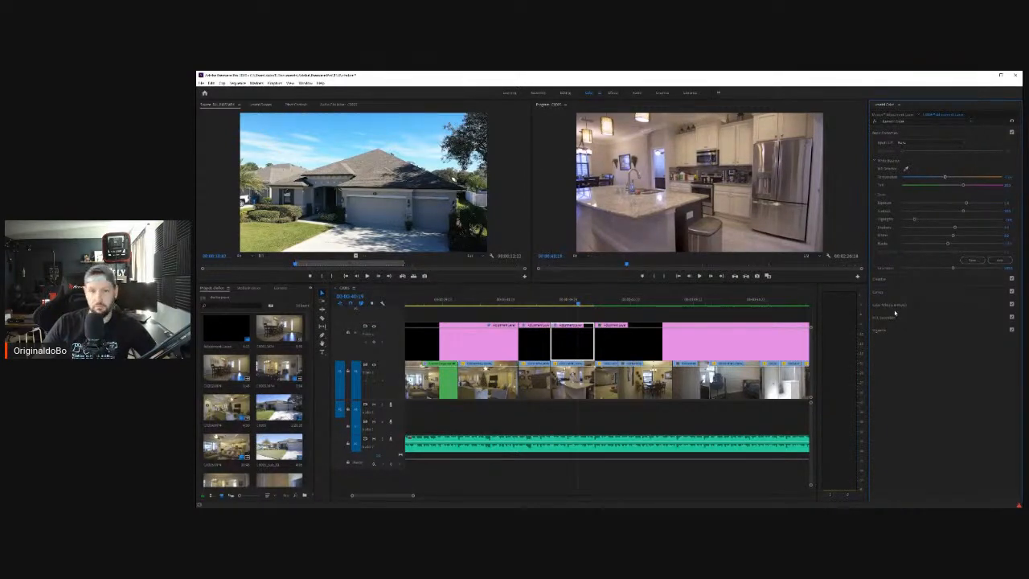
Step: Raise the exposure and lower the highlights on the sofa clip's adjustment layer
{"action": "left_click", "coordinate": [541, 302]}
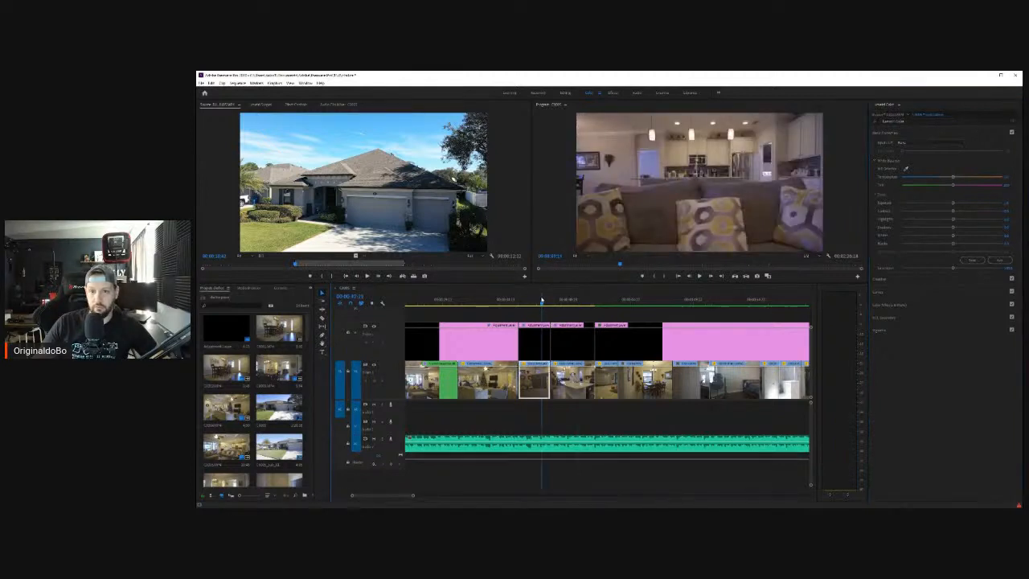
{"action": "left_click", "coordinate": [537, 352]}
{"action": "left_click_drag", "start_coordinate": [958, 204], "coordinate": [969, 204]}
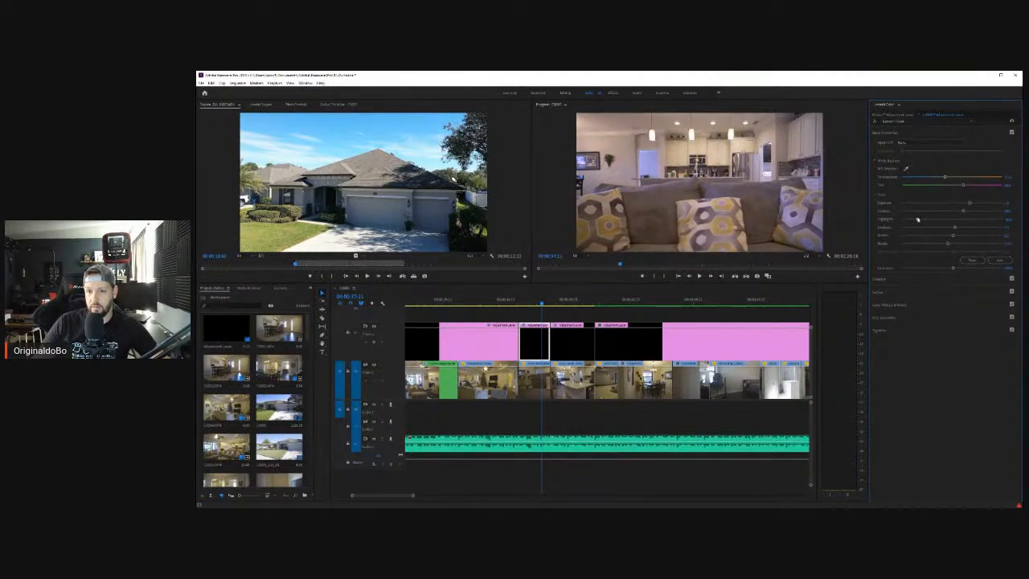
{"action": "left_click_drag", "start_coordinate": [917, 218], "coordinate": [910, 220]}
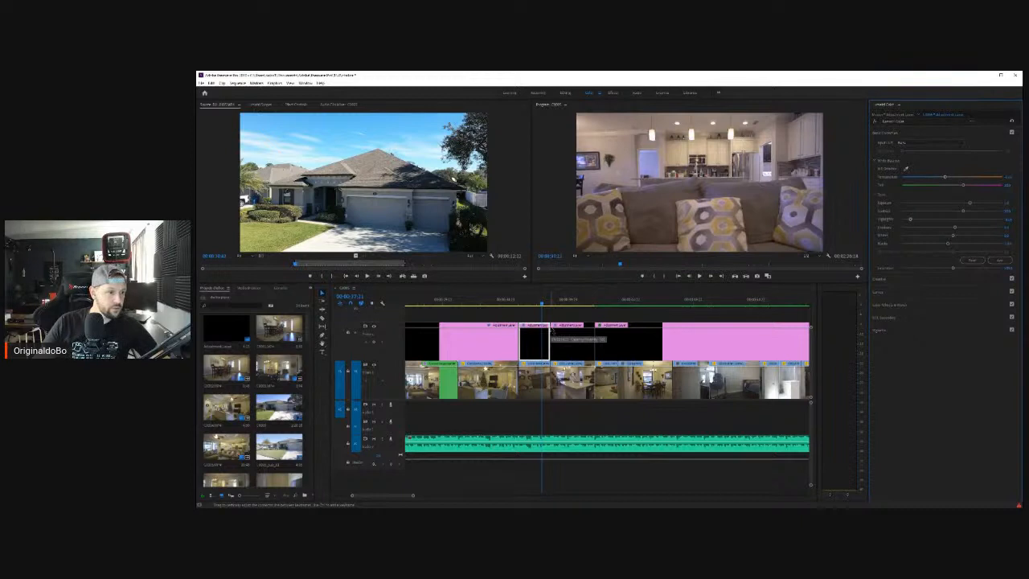
Step: Scrub from the end of the living room clip through the sofa shot into the kitchen clip to review the corrections
{"action": "left_click", "coordinate": [538, 300]}
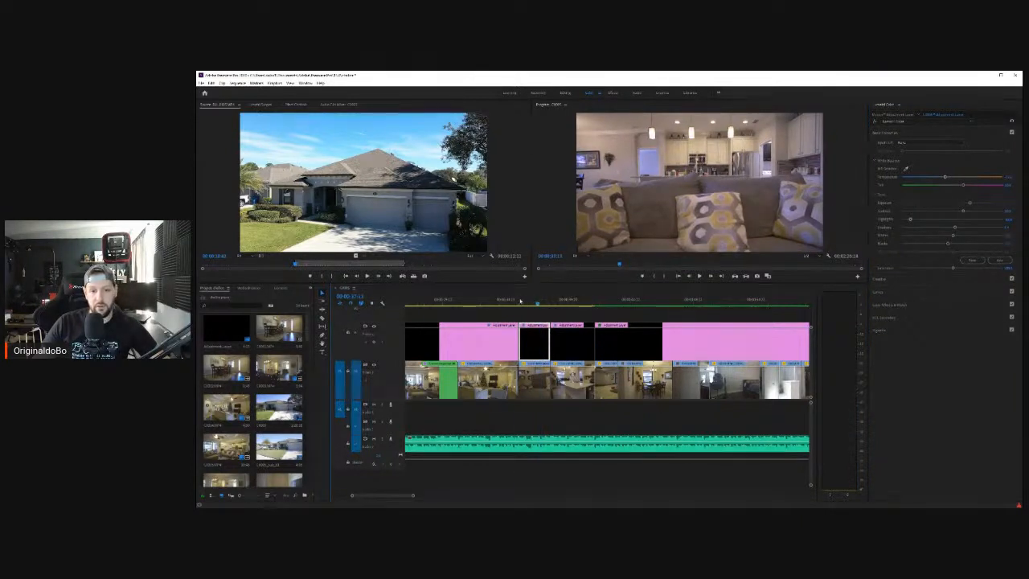
{"action": "left_click", "coordinate": [519, 301]}
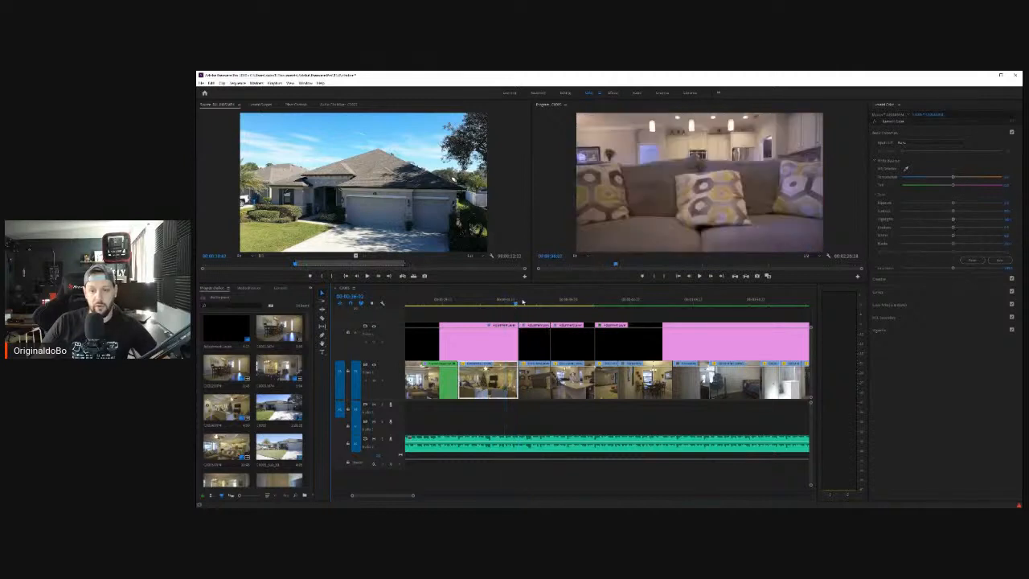
{"action": "left_click_drag", "start_coordinate": [523, 300], "coordinate": [584, 327]}
Step: Trim the next adjustment layer's start to the dining room clip's end, extend the kitchen layer up to it, and split it at the kitchen clip's end
{"action": "scroll", "coordinate": [523, 347], "scroll_direction": "down", "scroll_amount": 4}
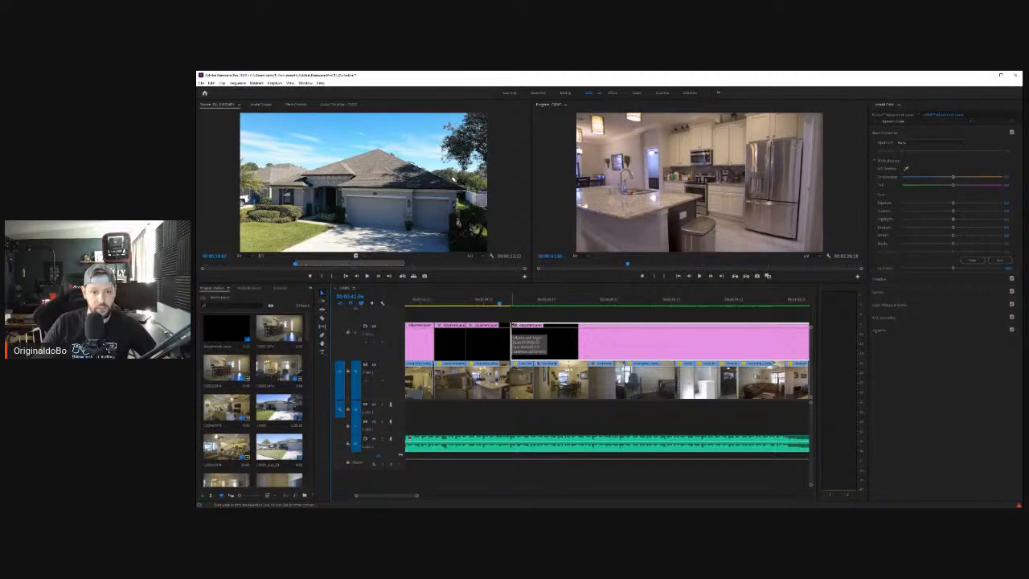
{"action": "left_click_drag", "start_coordinate": [511, 338], "coordinate": [589, 337]}
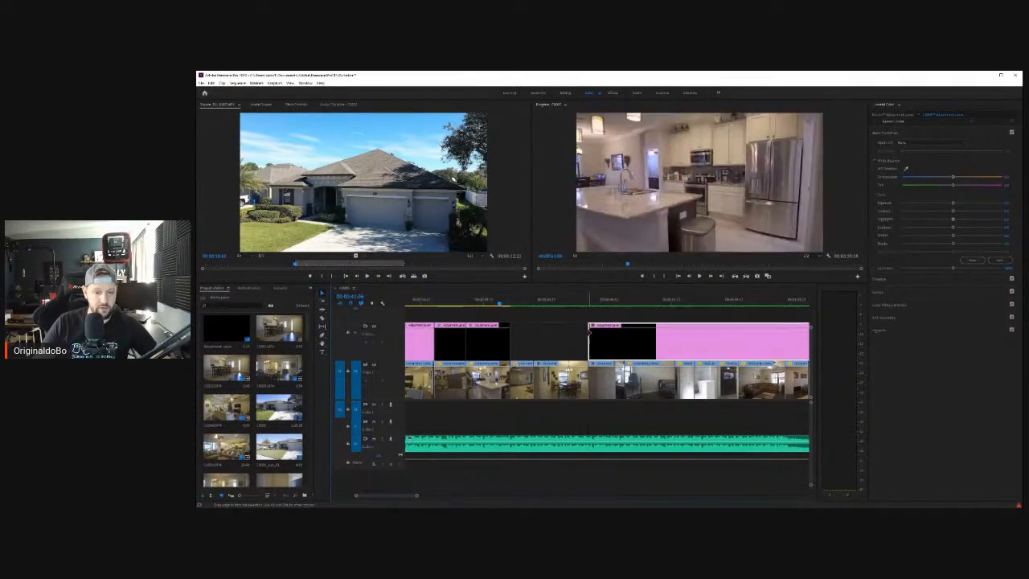
{"action": "left_click_drag", "start_coordinate": [505, 330], "coordinate": [529, 330]}
{"action": "left_click", "coordinate": [509, 304]}
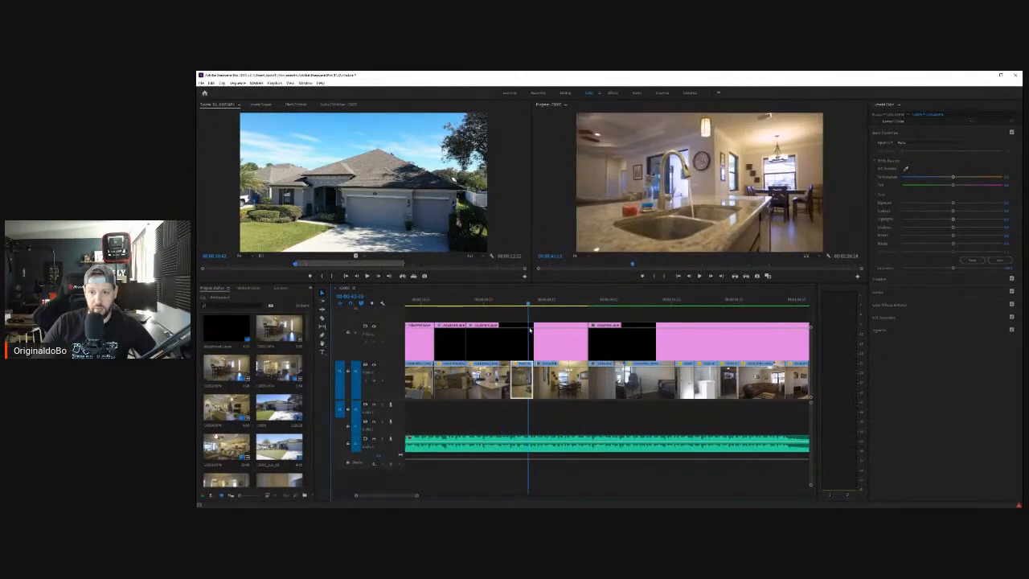
{"action": "left_click", "coordinate": [522, 346]}
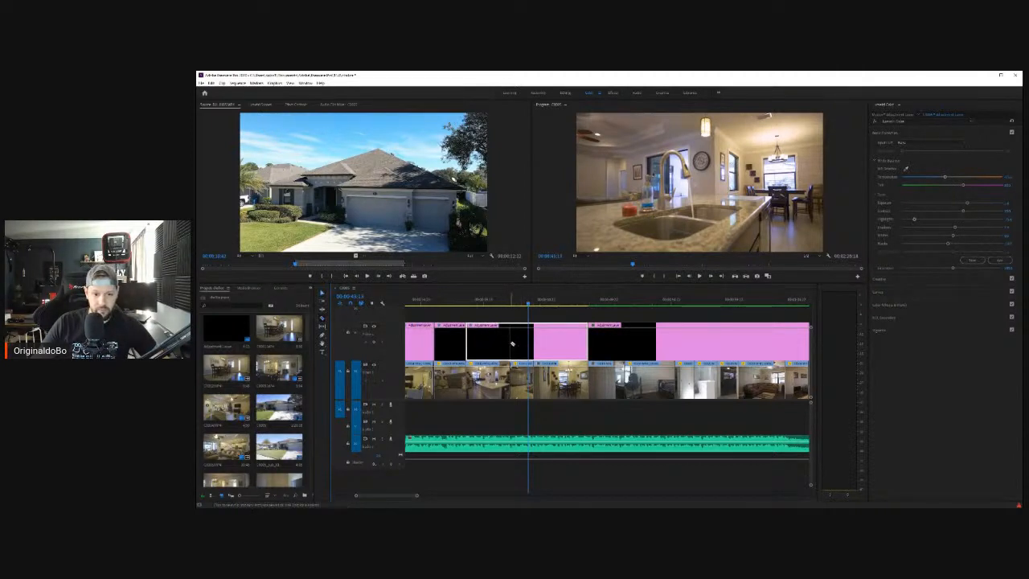
{"action": "left_click_drag", "start_coordinate": [502, 351], "coordinate": [545, 348]}
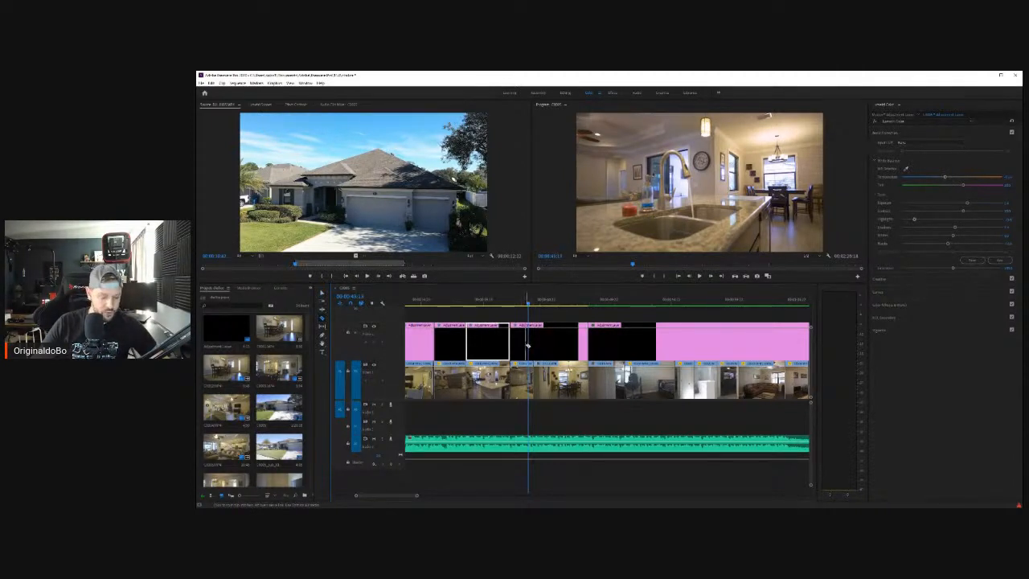
Step: Fine-tune the adjustment layer over the sink and dining clips with a cooler temperature, more contrast, lifted shadows, and adjusted exposure and highlights
{"action": "left_click", "coordinate": [530, 345]}
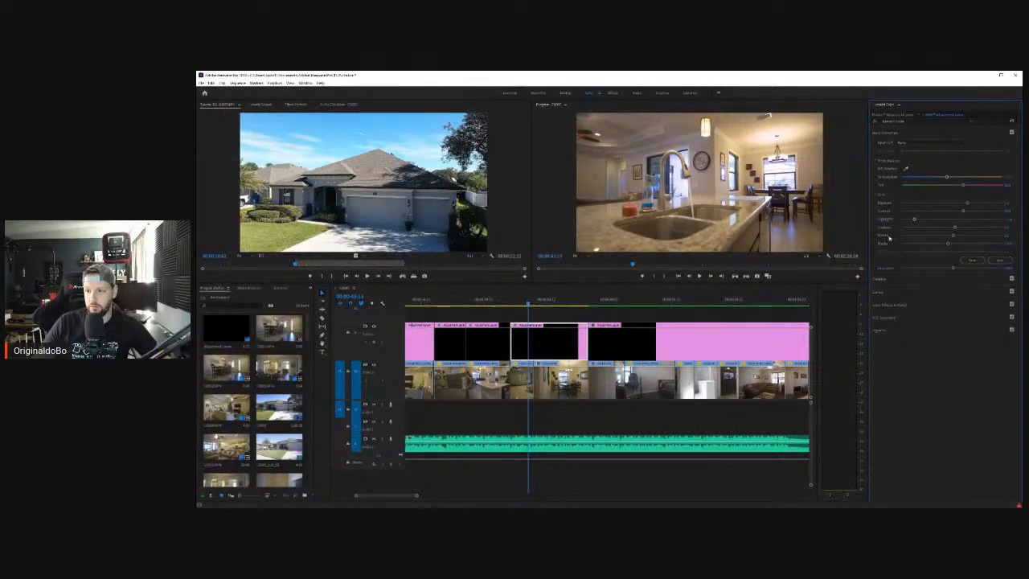
{"action": "mouse_move", "coordinate": [965, 203]}
{"action": "left_mouse_down"}
{"action": "mouse_move", "coordinate": [976, 203]}
{"action": "mouse_move", "coordinate": [967, 202]}
{"action": "left_mouse_up"}
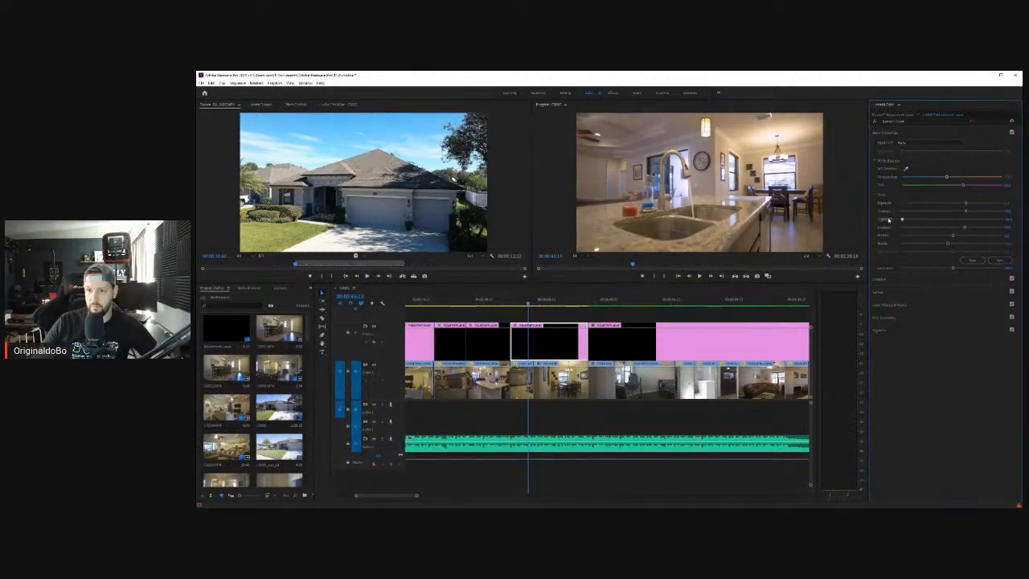
{"action": "left_click_drag", "start_coordinate": [888, 219], "coordinate": [896, 218]}
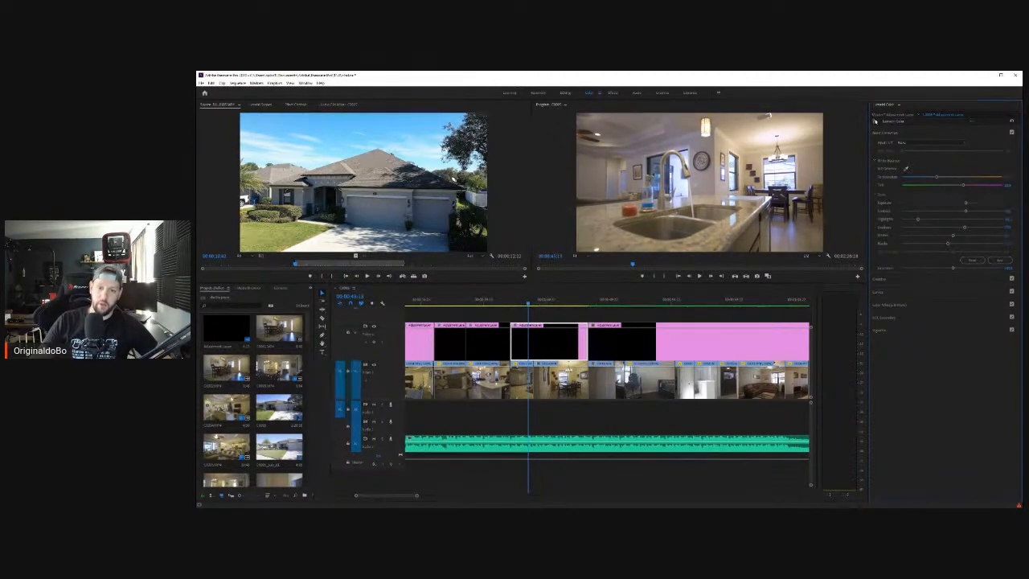
Step: Play back from the end of the kitchen clip through the sink and dining room clips into the first bedroom clip
{"action": "left_click_drag", "start_coordinate": [549, 306], "coordinate": [506, 310]}
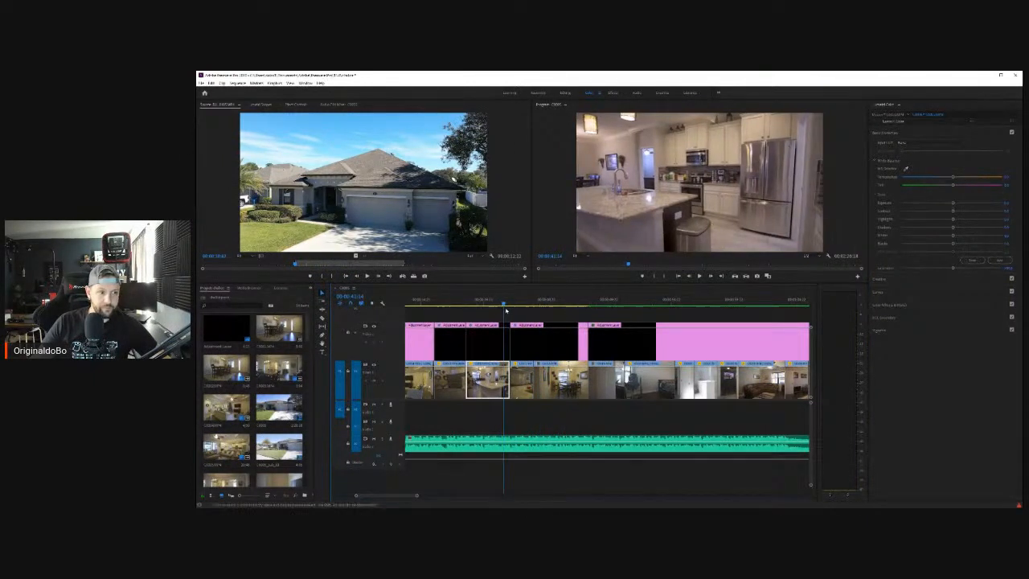
{"action": "left_click", "coordinate": [698, 276]}
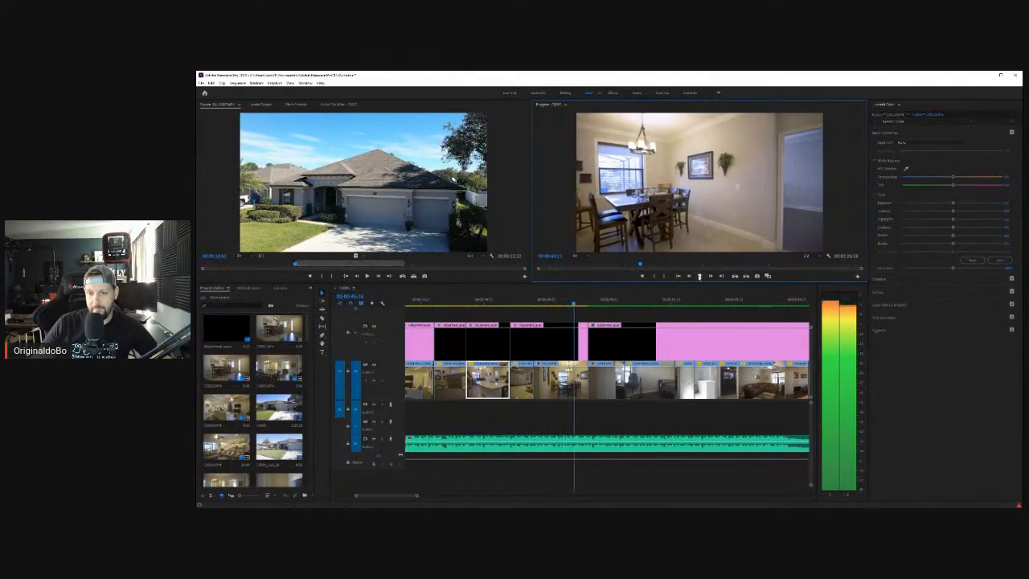
{"action": "left_click", "coordinate": [699, 275]}
Step: Split the next adjustment layer at the end of each of the two bedroom clips
{"action": "left_click", "coordinate": [617, 351]}
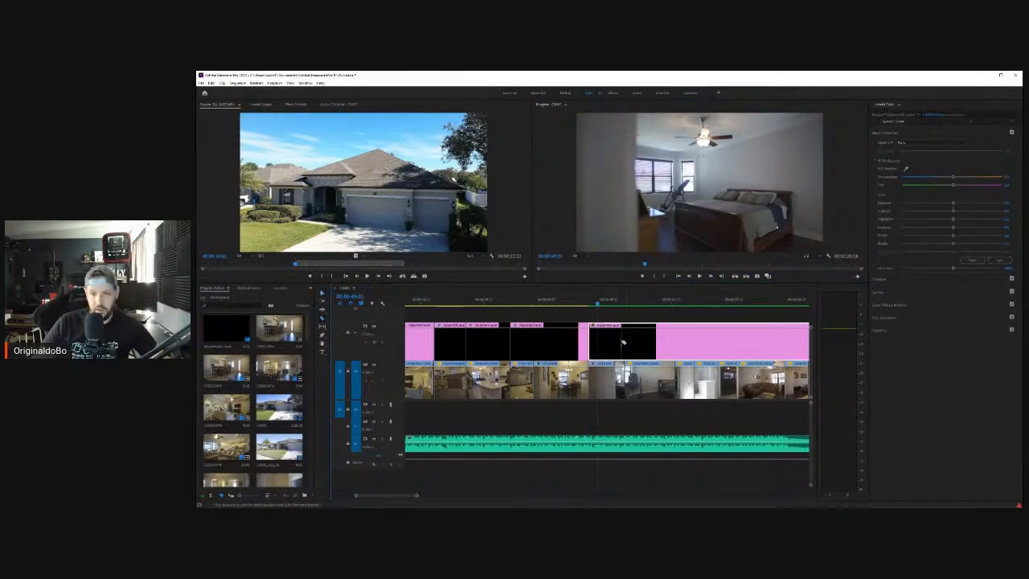
{"action": "left_click_drag", "start_coordinate": [667, 352], "coordinate": [674, 353]}
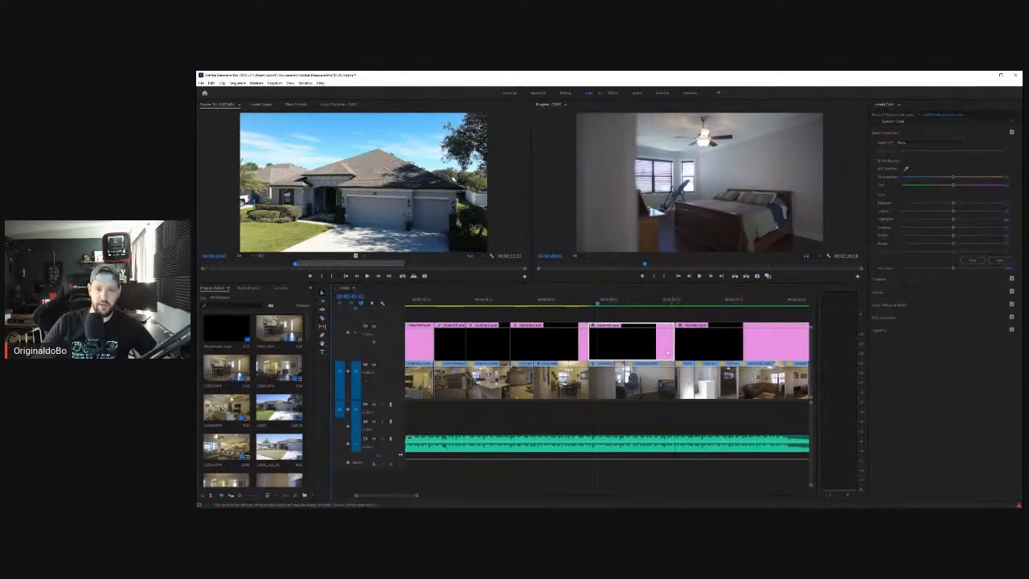
{"action": "left_click", "coordinate": [624, 344], "text": "ctrl"}
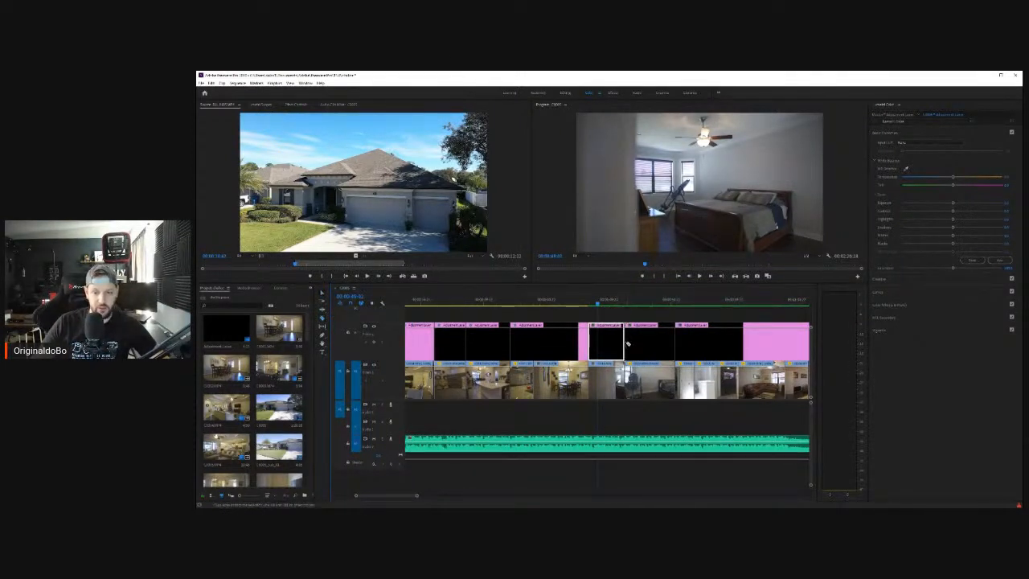
{"action": "key", "text": "v"}
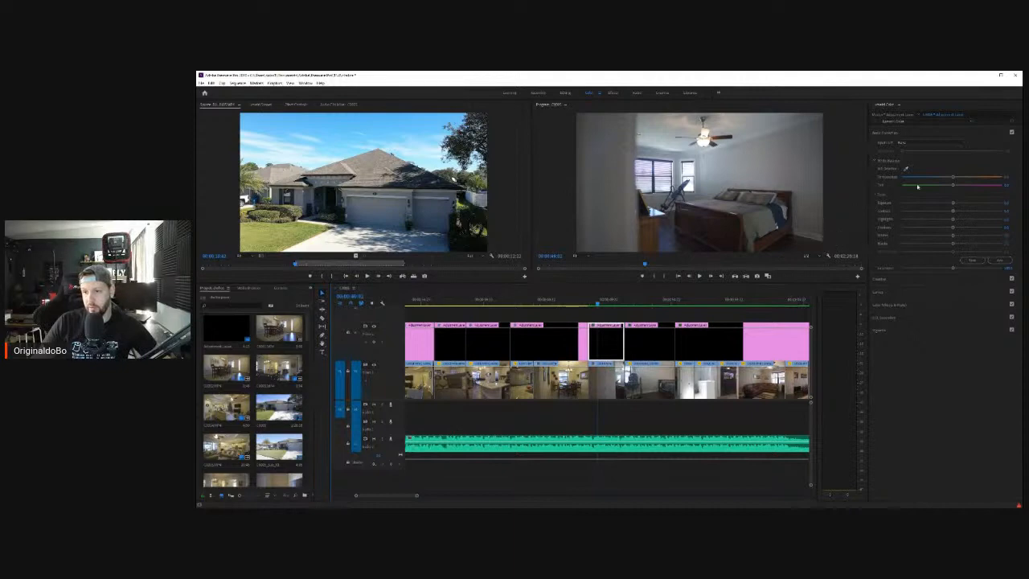
Step: On the first bedroom clip's layer, sample white balance from the fan light, raise exposure, shadows and contrast, and lower highlights and blacks
{"action": "left_click", "coordinate": [907, 169]}
{"action": "left_click", "coordinate": [710, 143]}
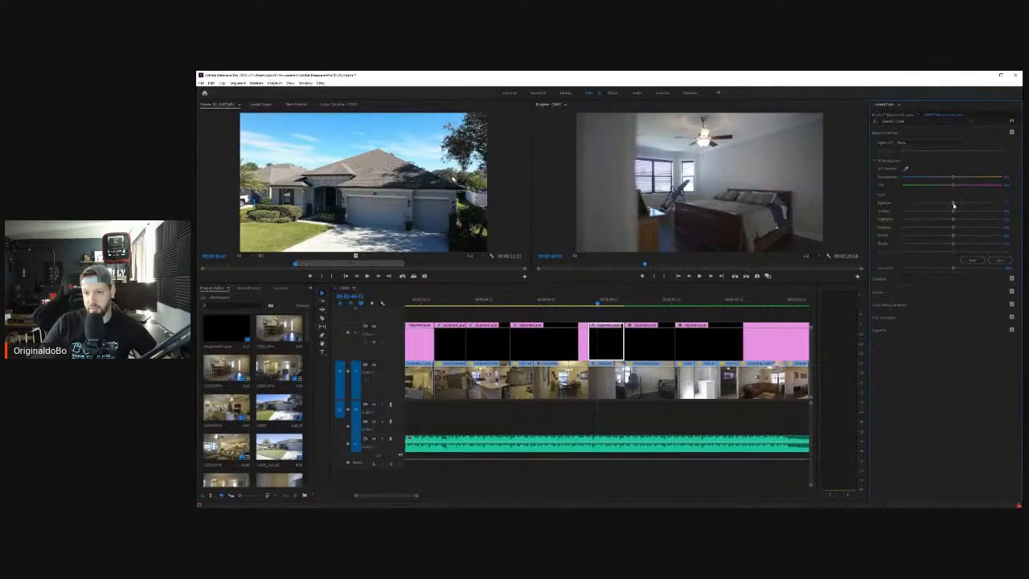
{"action": "left_click_drag", "start_coordinate": [953, 205], "coordinate": [962, 207]}
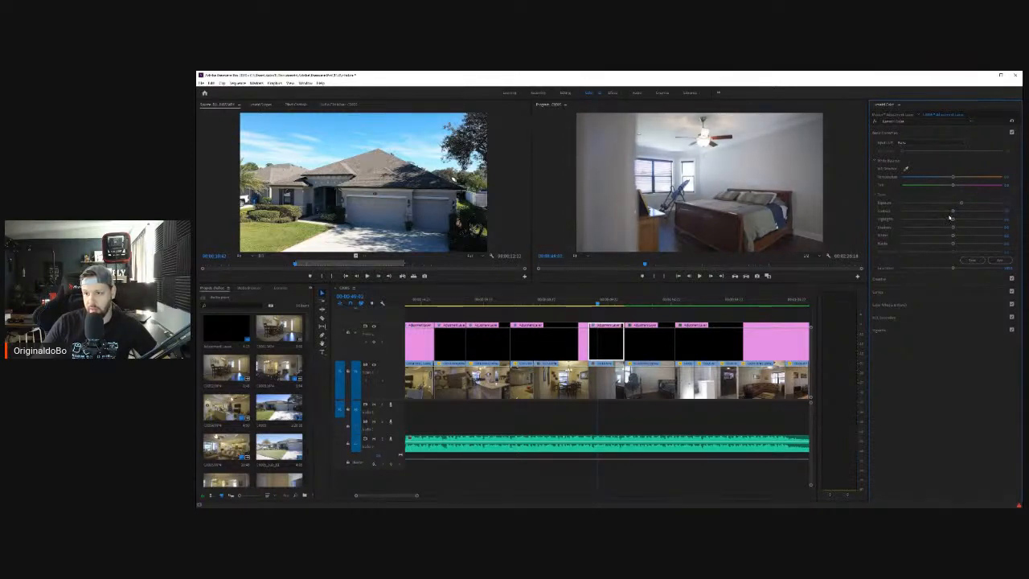
{"action": "left_click_drag", "start_coordinate": [949, 220], "coordinate": [917, 219]}
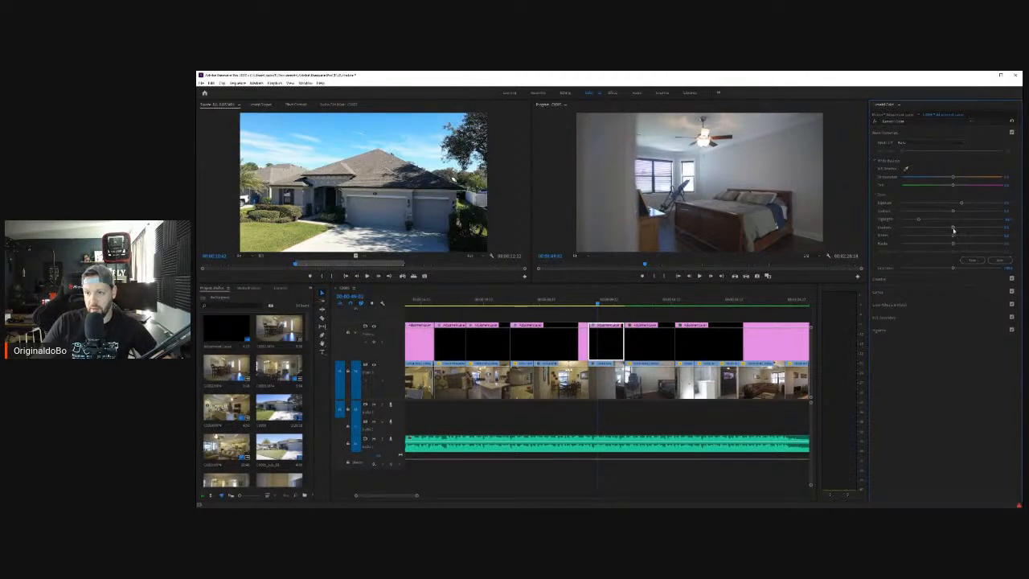
{"action": "left_click_drag", "start_coordinate": [955, 229], "coordinate": [950, 245]}
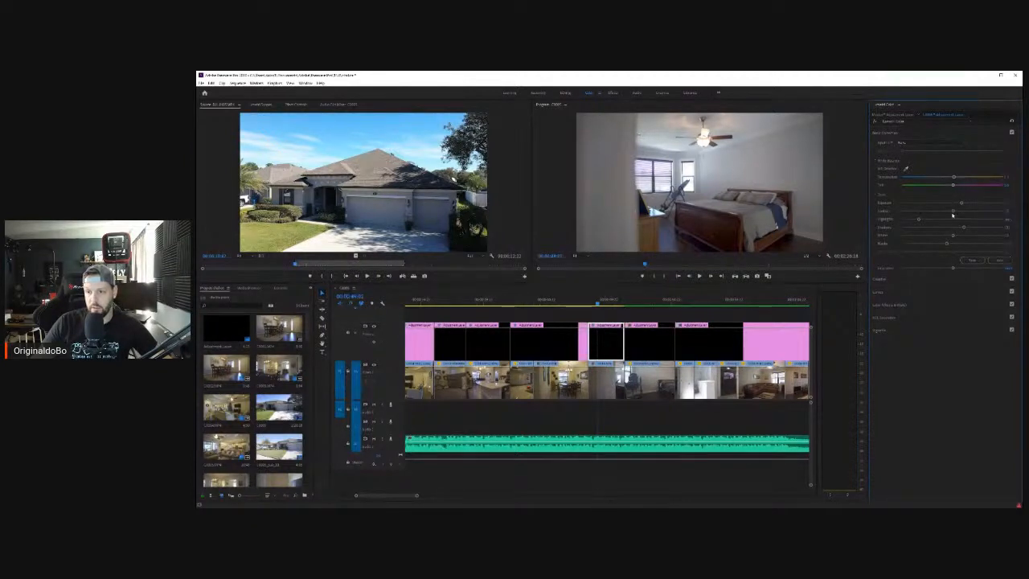
{"action": "left_click", "coordinate": [1009, 211]}
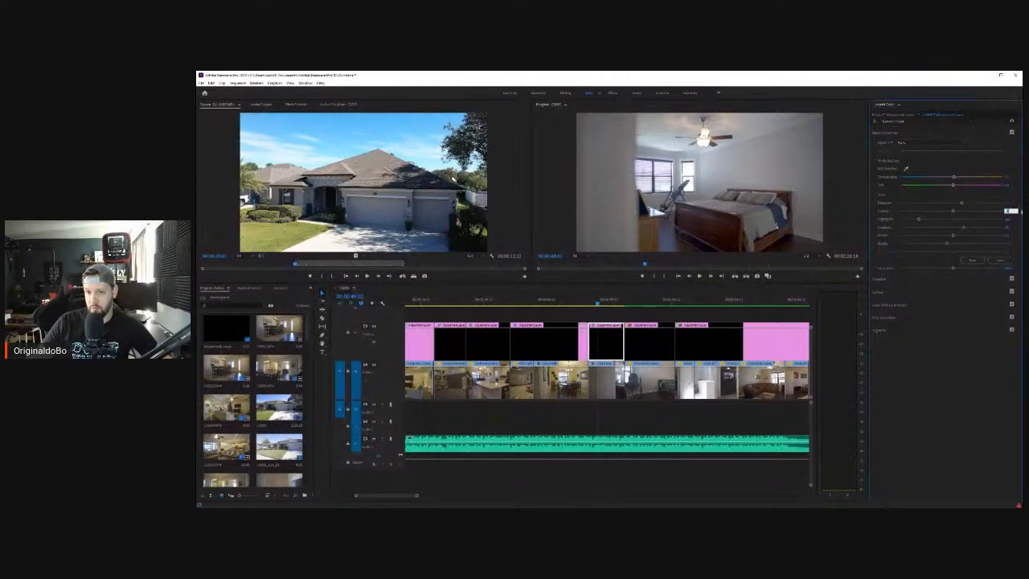
{"action": "key", "text": "Return"}
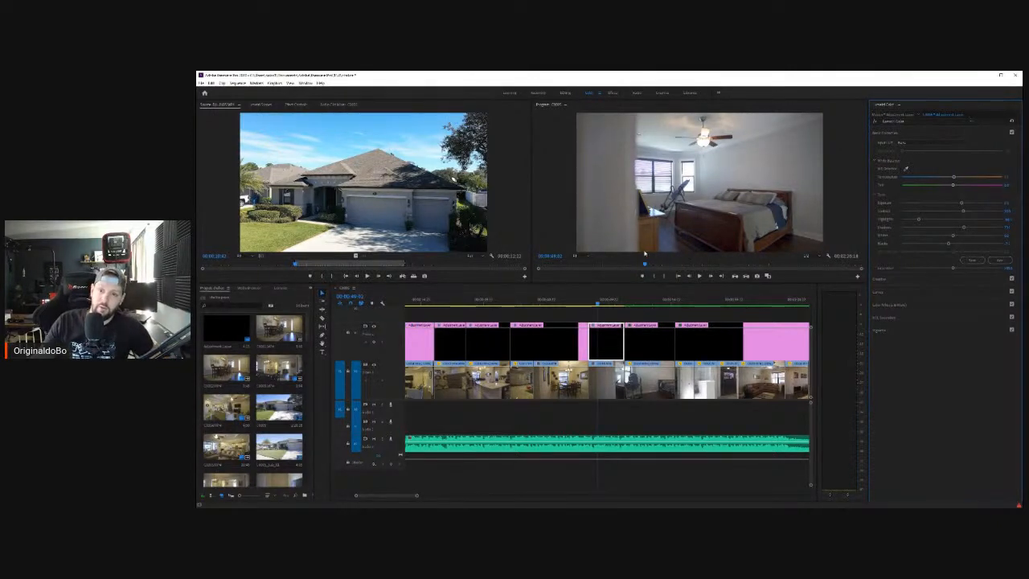
Step: Play back the start of the first bedroom clip and scrub on into the second bedroom clip
{"action": "left_click", "coordinate": [679, 277]}
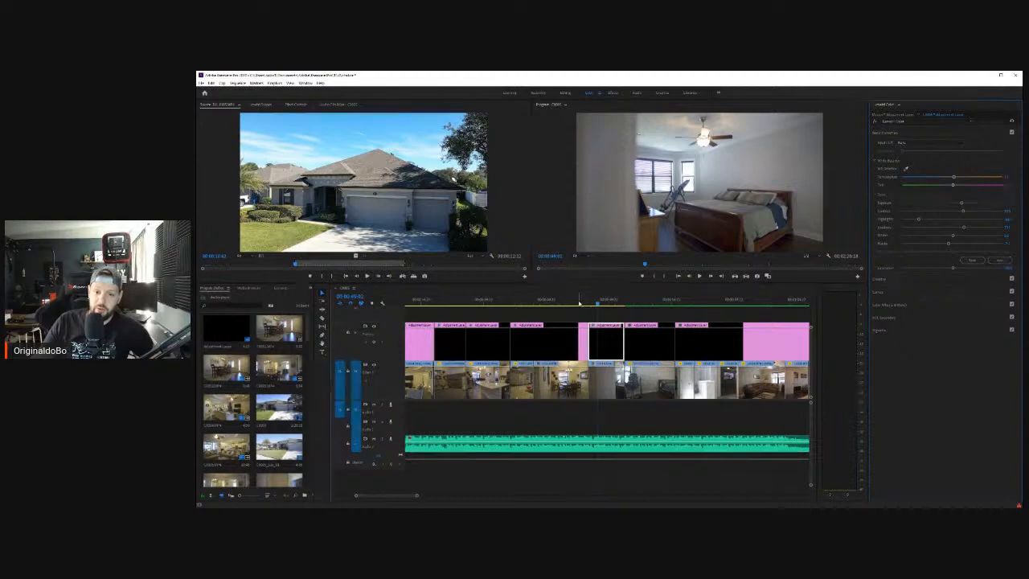
{"action": "left_click", "coordinate": [699, 277]}
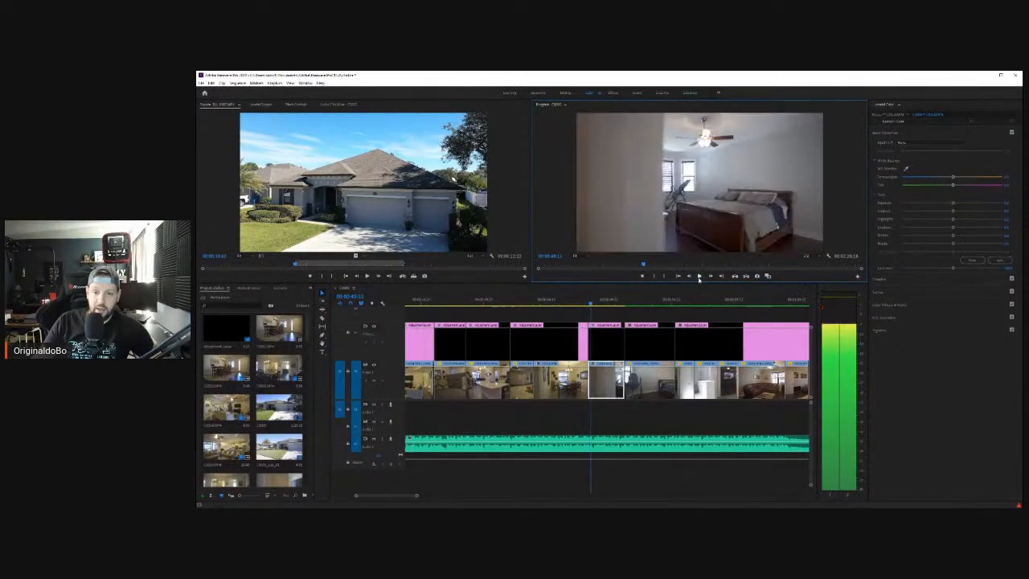
{"action": "left_click", "coordinate": [594, 307]}
{"action": "left_click_drag", "start_coordinate": [595, 307], "coordinate": [650, 306]}
Step: Delete the second bedroom clip's adjustment layer and extend the first bedroom's corrected layer over that clip
{"action": "left_click", "coordinate": [646, 343]}
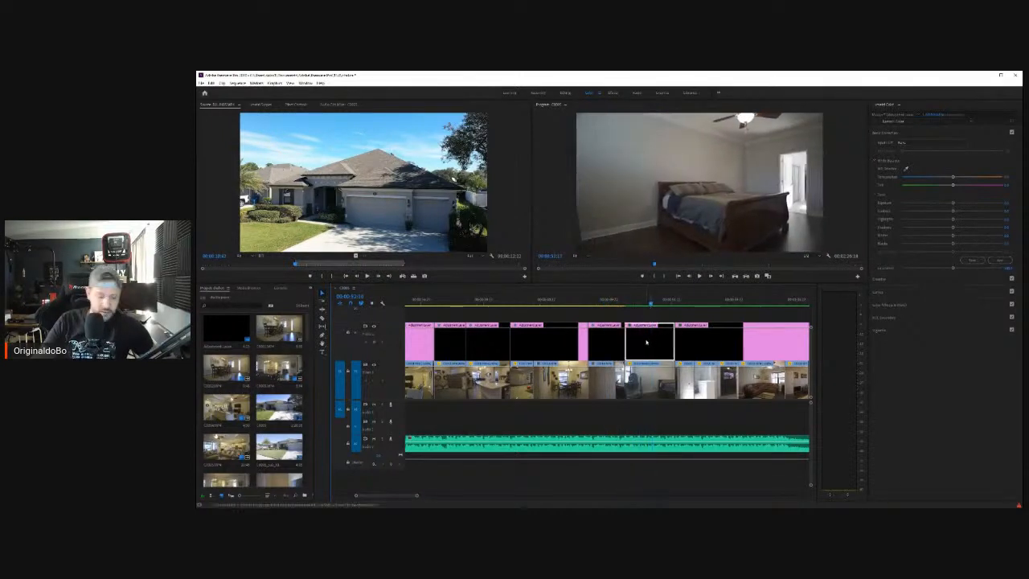
{"action": "key", "text": "Delete"}
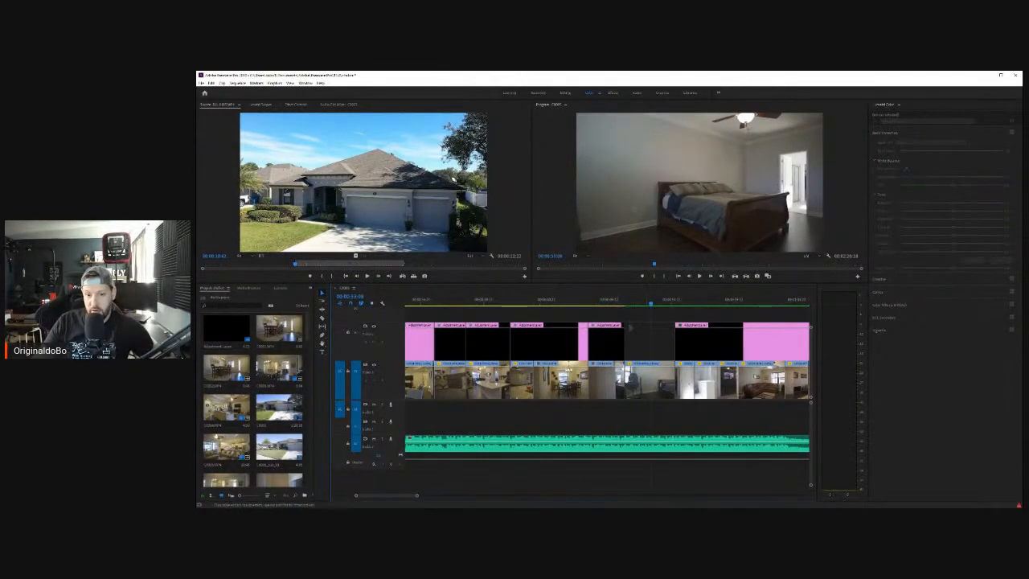
{"action": "left_click_drag", "start_coordinate": [626, 331], "coordinate": [712, 325]}
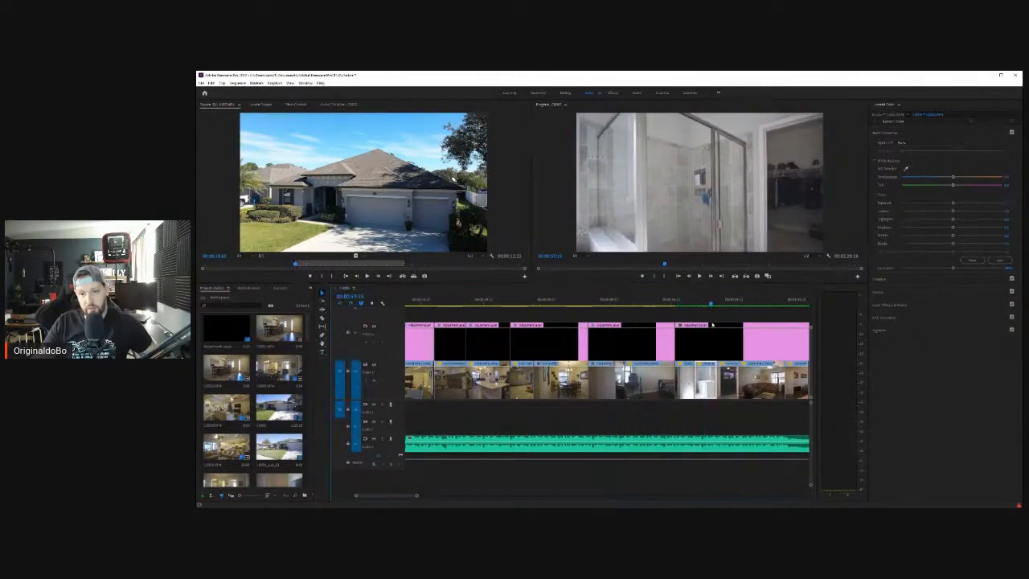
Step: Split the bathroom adjustment layer at the end of the vanity clip and select the section covering that clip
{"action": "key", "text": "c"}
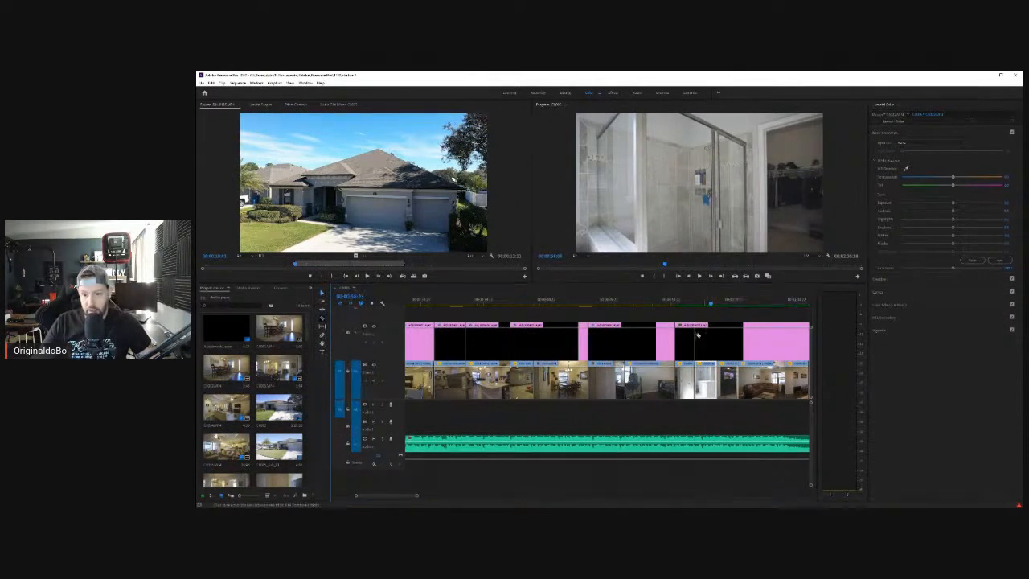
{"action": "left_click", "coordinate": [697, 324]}
{"action": "key", "text": "v"}
{"action": "left_click", "coordinate": [681, 348]}
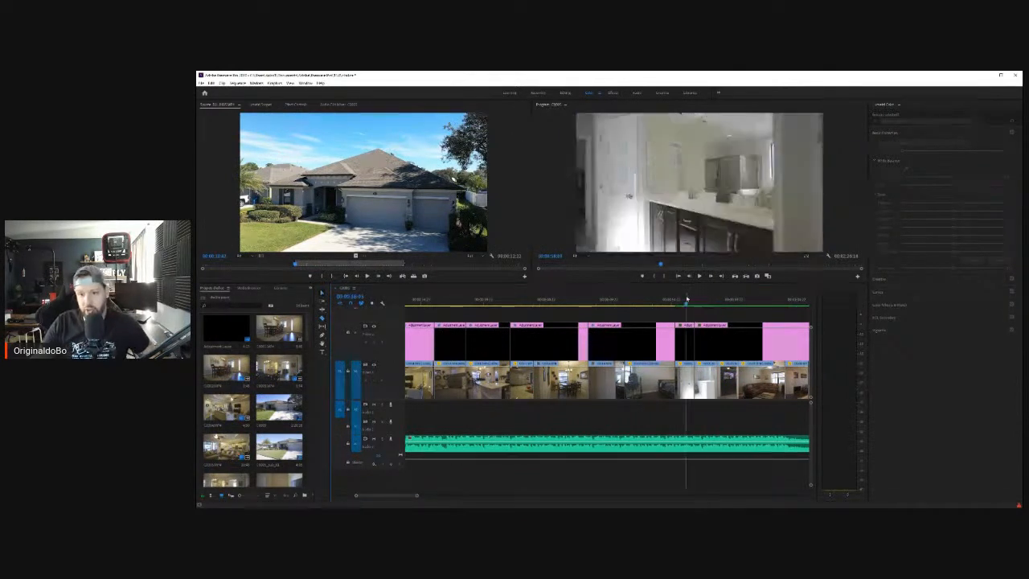
{"action": "left_click", "coordinate": [682, 347]}
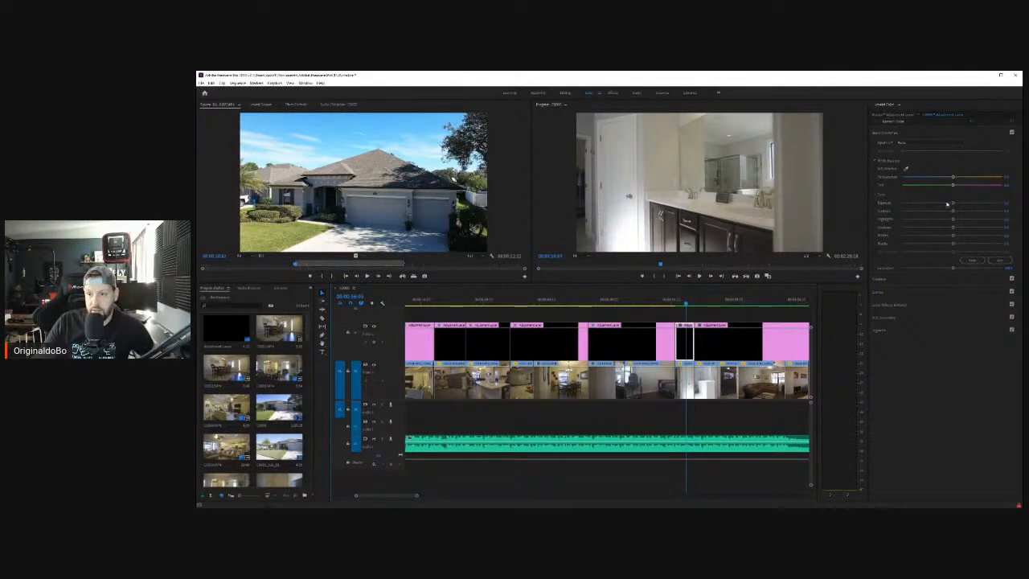
Step: On the vanity clip's adjustment layer, raise exposure and contrast and lower highlights and shadows
{"action": "left_click_drag", "start_coordinate": [955, 203], "coordinate": [927, 221]}
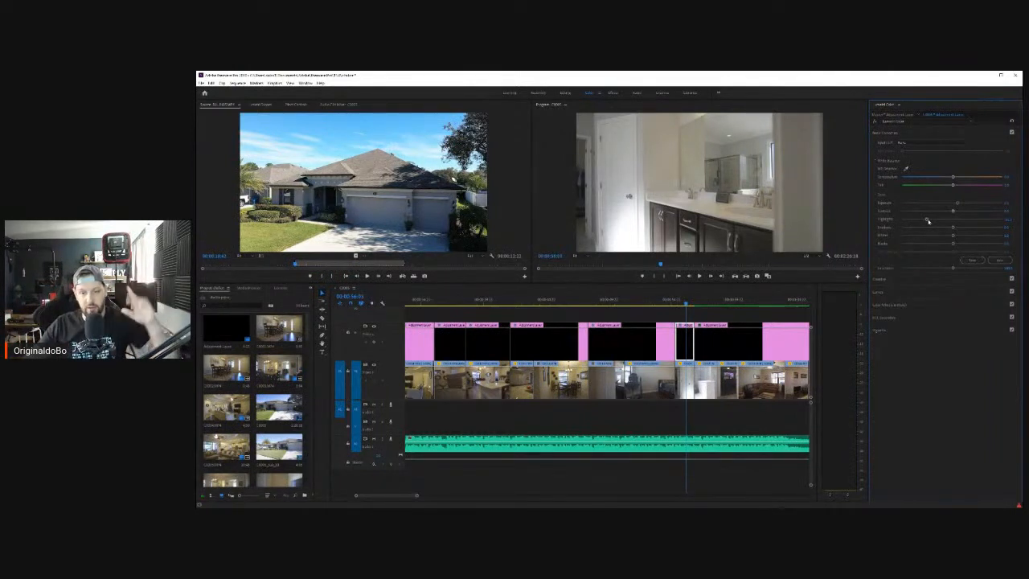
{"action": "key", "text": "ctrl+s"}
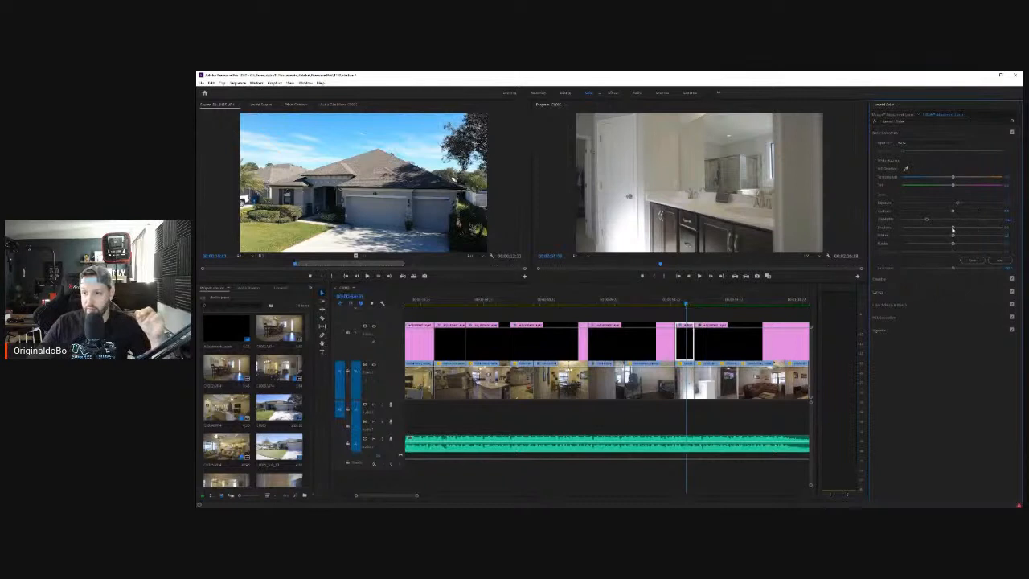
{"action": "left_click_drag", "start_coordinate": [950, 229], "coordinate": [946, 226]}
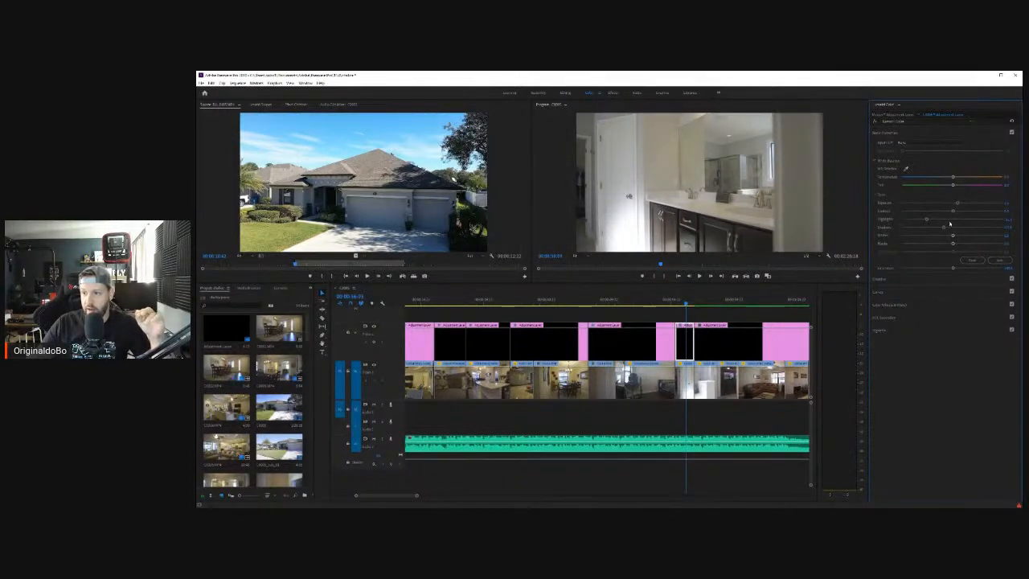
{"action": "left_click", "coordinate": [1008, 212]}
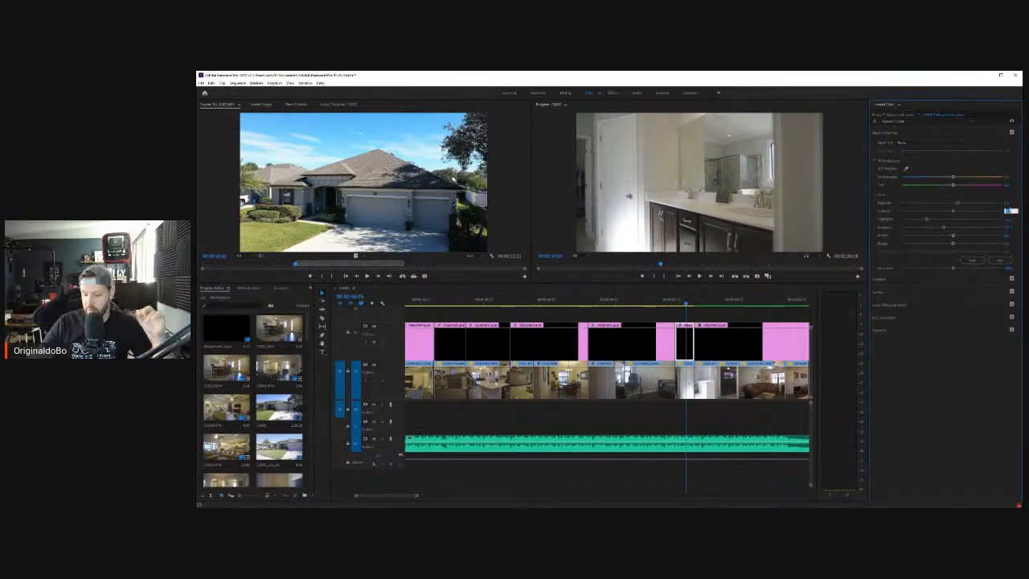
{"action": "key", "text": "Return"}
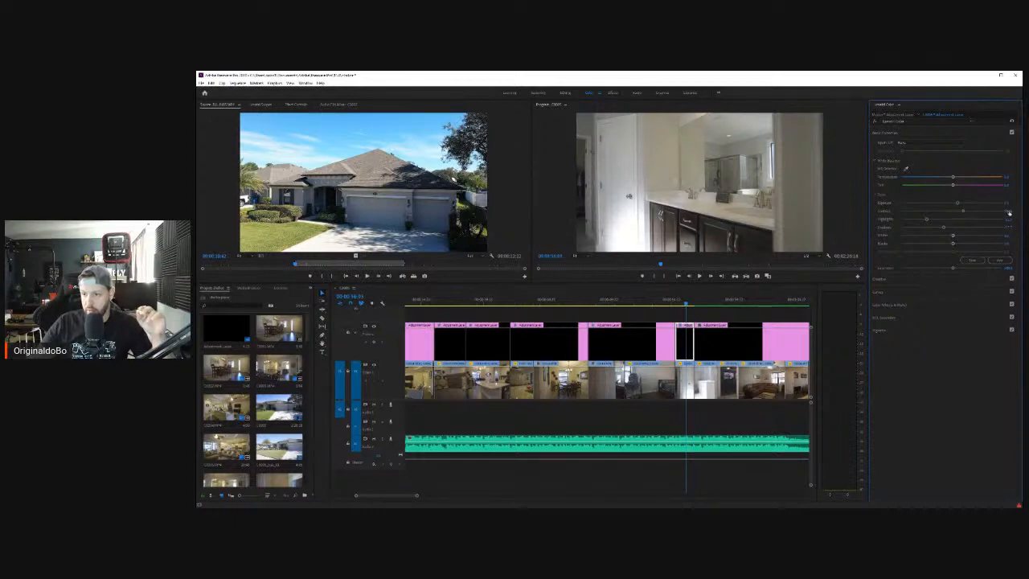
{"action": "left_click_drag", "start_coordinate": [959, 204], "coordinate": [967, 203]}
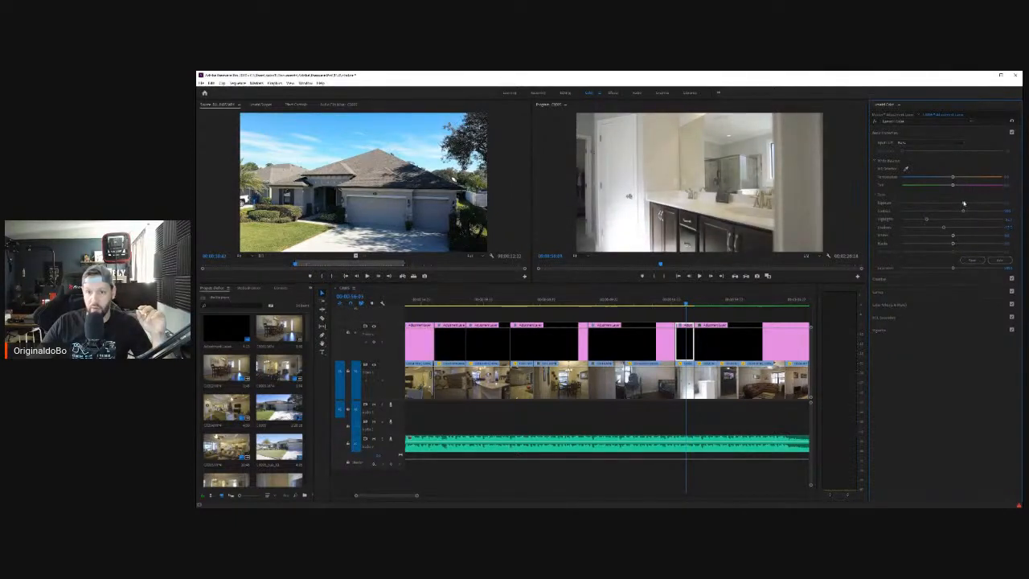
Step: Replace the uncorrected bathroom layer by extending the vanity clip's corrected layer over the shower and tub clips
{"action": "scroll", "coordinate": [659, 319], "scroll_direction": "down", "scroll_amount": 3}
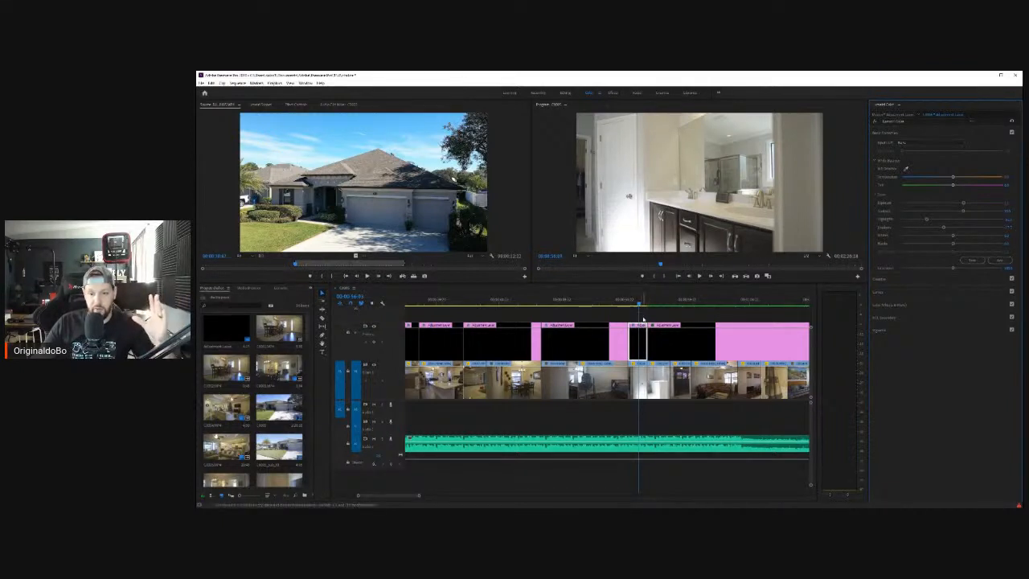
{"action": "left_click", "coordinate": [639, 304]}
{"action": "left_click_drag", "start_coordinate": [639, 304], "coordinate": [690, 330]}
{"action": "left_click", "coordinate": [665, 326]}
{"action": "left_click_drag", "start_coordinate": [678, 306], "coordinate": [684, 306]}
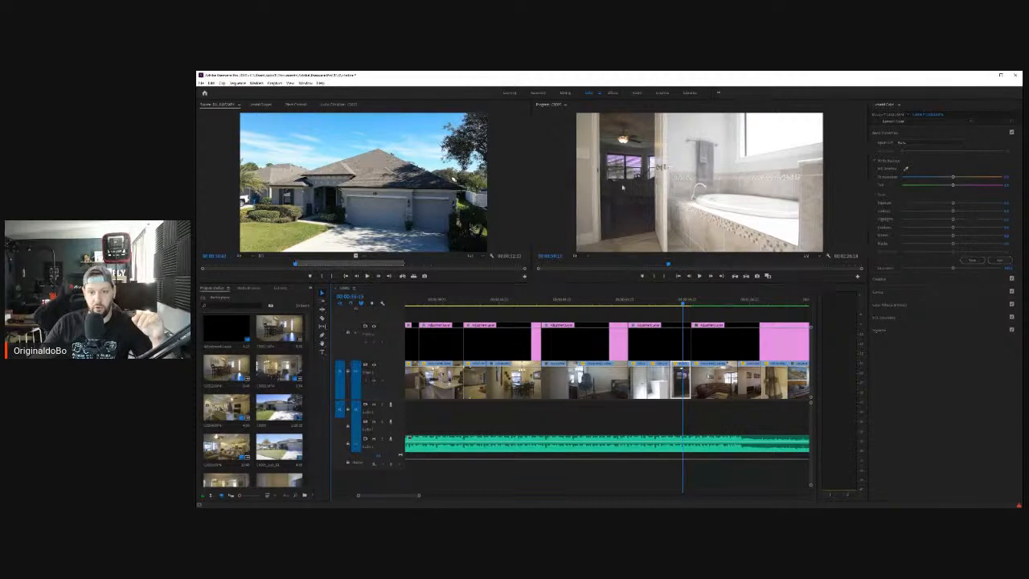
Step: Split the bathroom adjustment layer at the start of the tub clip and lower the highlights strongly on the tub section
{"action": "left_click", "coordinate": [683, 346]}
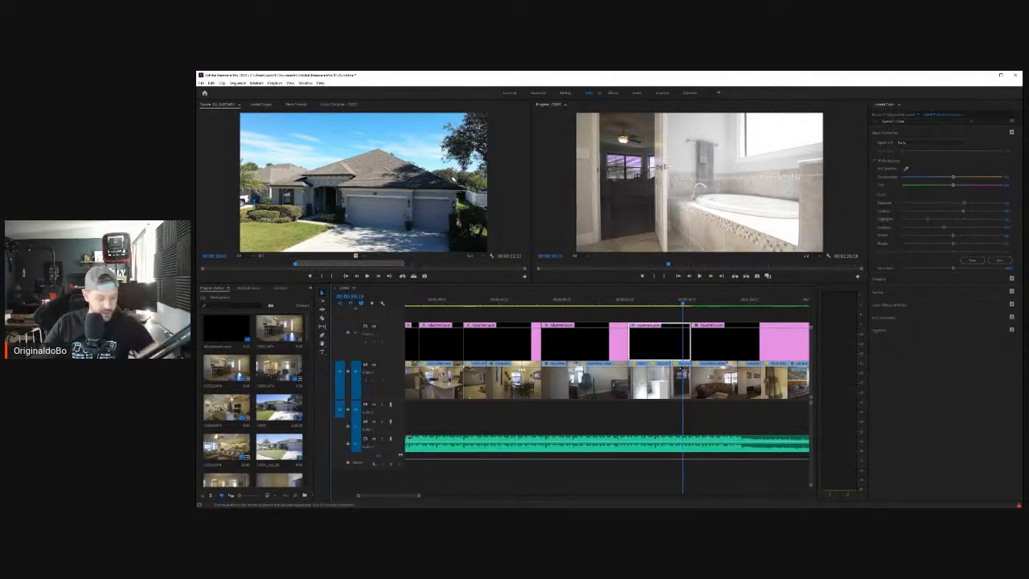
{"action": "left_click", "coordinate": [672, 346]}
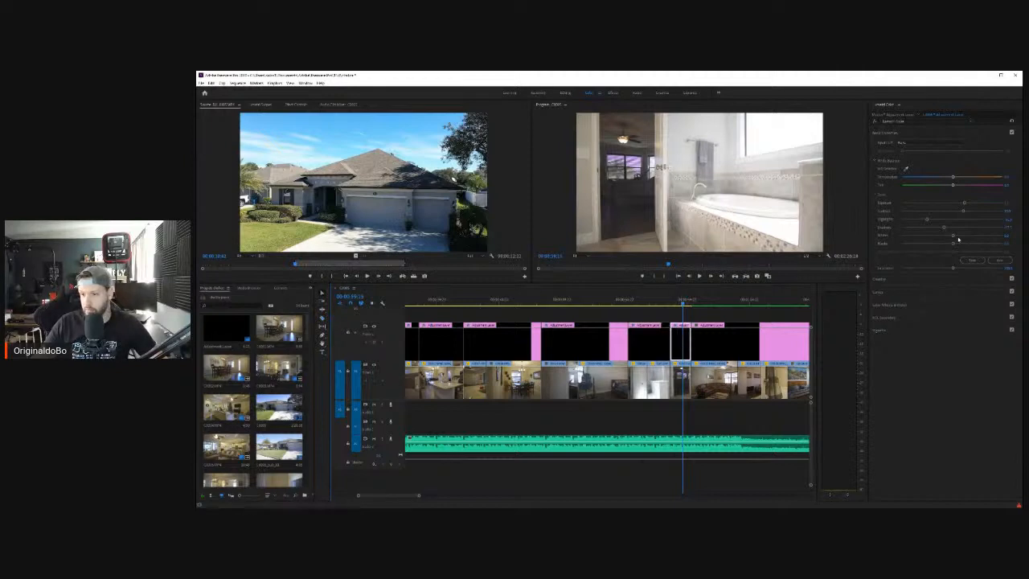
{"action": "mouse_move", "coordinate": [928, 222]}
{"action": "left_mouse_down"}
{"action": "mouse_move", "coordinate": [903, 220]}
{"action": "mouse_move", "coordinate": [913, 221]}
{"action": "left_mouse_up"}
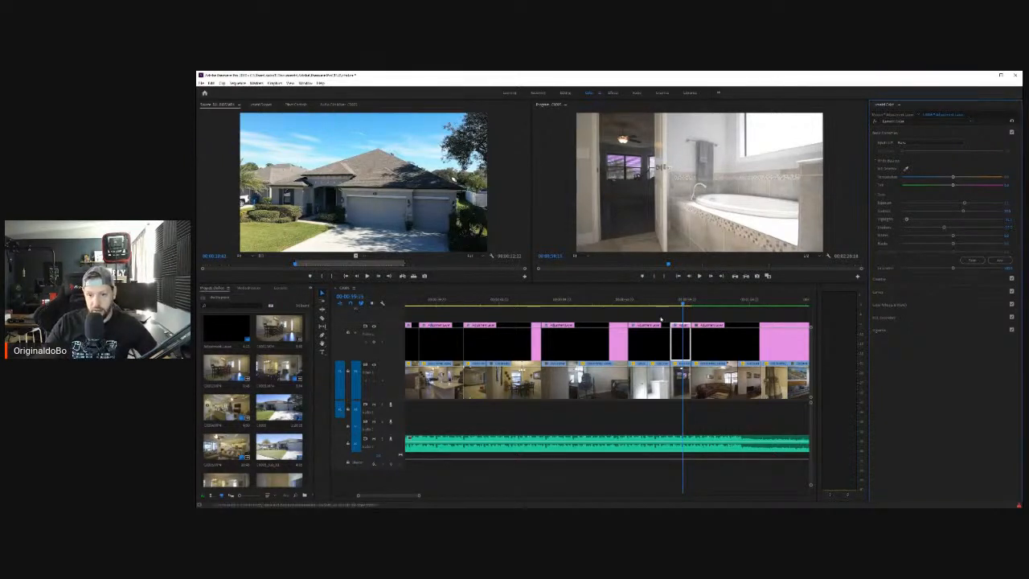
Step: Nest the shower clip into its own sequence, keeping the default nested sequence name
{"action": "mouse_move", "coordinate": [667, 300]}
{"action": "left_mouse_down"}
{"action": "mouse_move", "coordinate": [639, 301]}
{"action": "mouse_move", "coordinate": [663, 300]}
{"action": "left_mouse_up"}
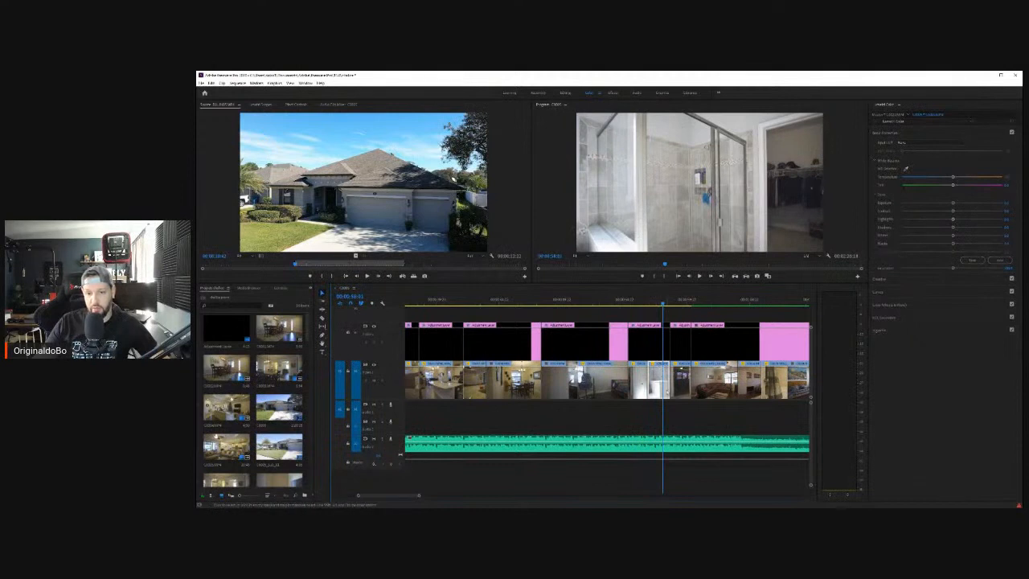
{"action": "right_click", "coordinate": [667, 393]}
{"action": "left_click", "coordinate": [674, 246]}
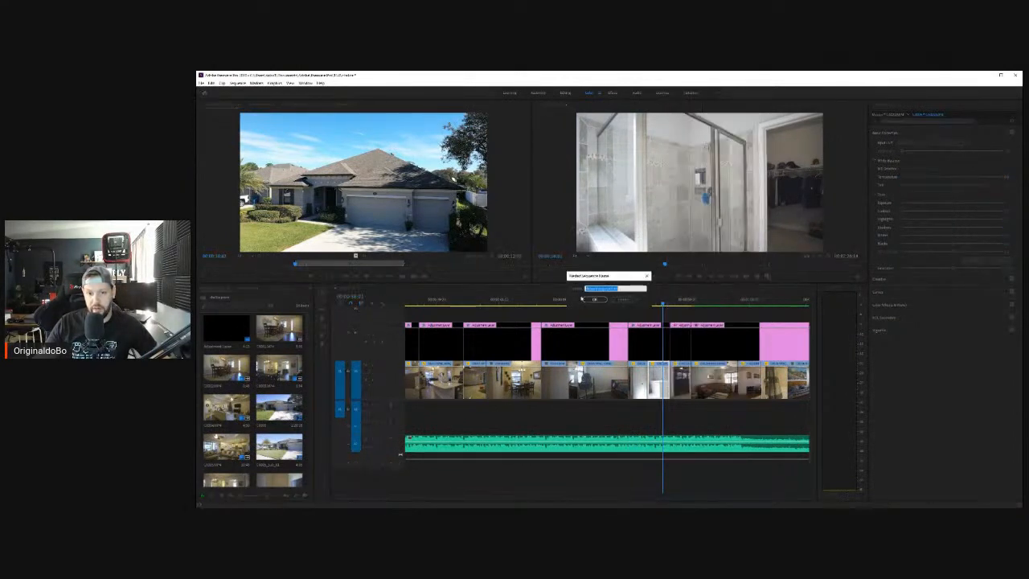
{"action": "left_click", "coordinate": [592, 299]}
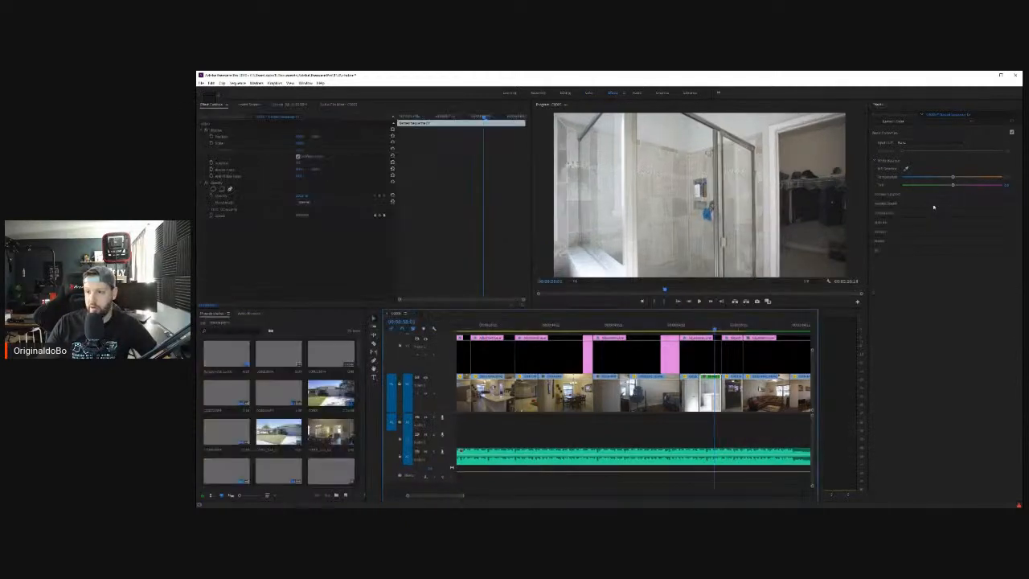
Step: Apply Warp Stabilizer to the nested shower clip and set its smoothness to 10%
{"action": "left_click_drag", "start_coordinate": [898, 158], "coordinate": [716, 406]}
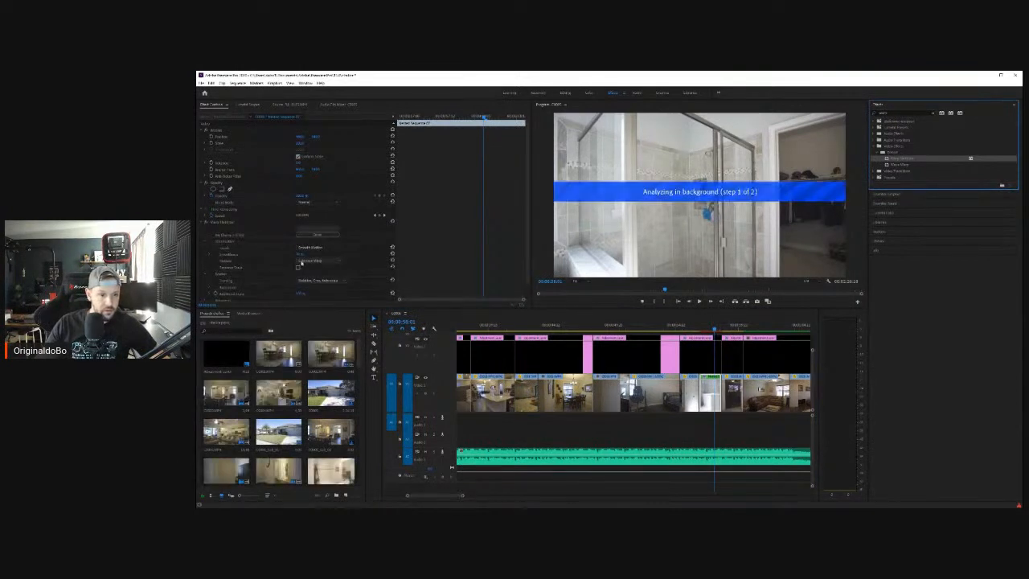
{"action": "left_click", "coordinate": [300, 254]}
{"action": "type", "text": "10"}
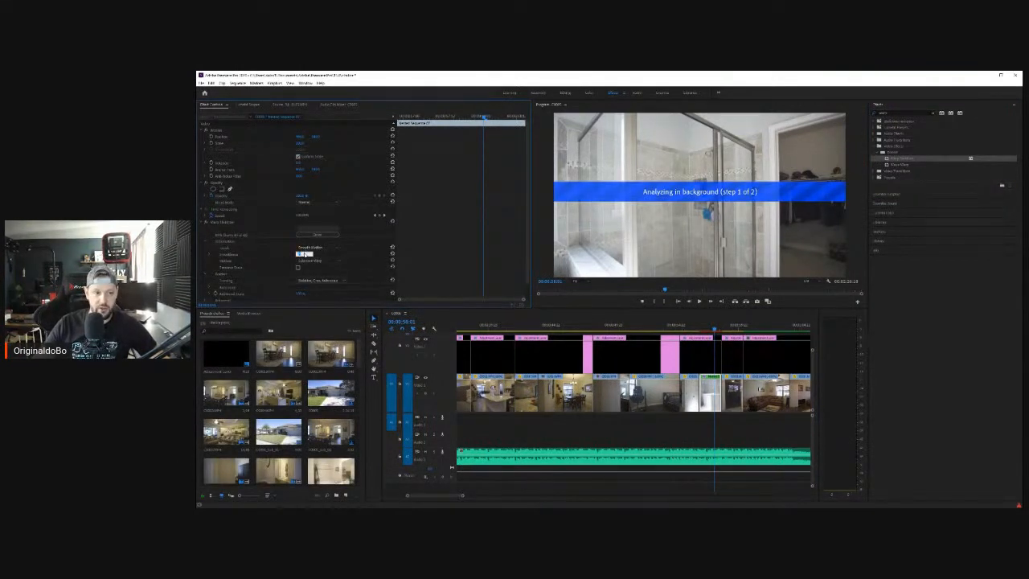
{"action": "key", "text": "Return"}
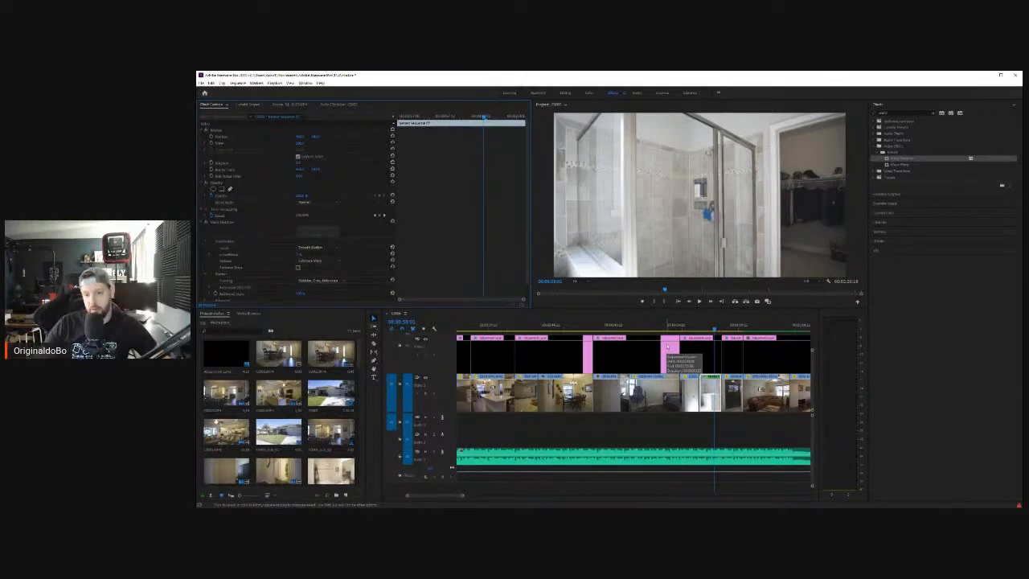
Step: Play back the bathroom clips from the vanity through the stabilized shower to the tub
{"action": "left_click", "coordinate": [685, 344]}
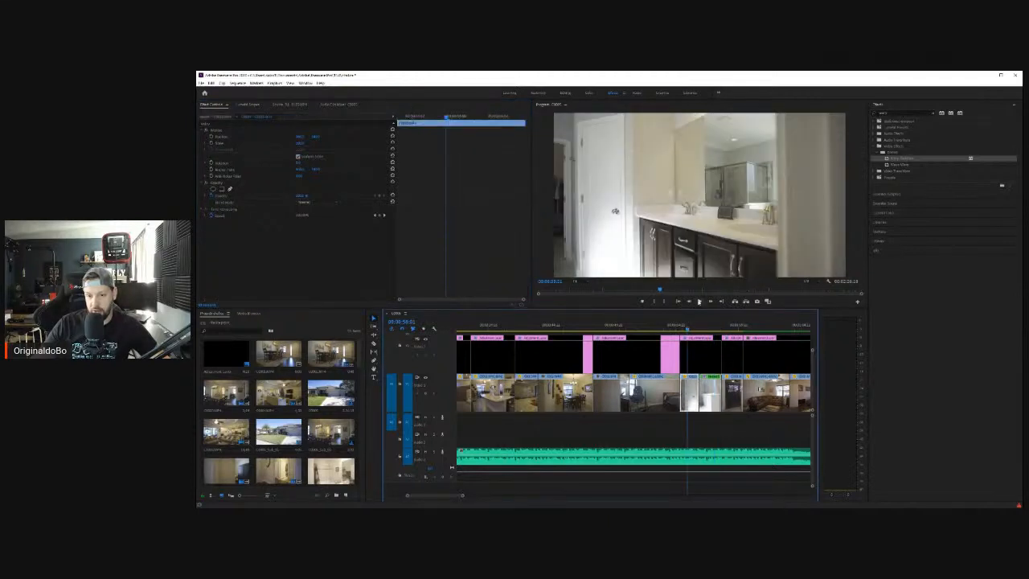
{"action": "left_click", "coordinate": [699, 302]}
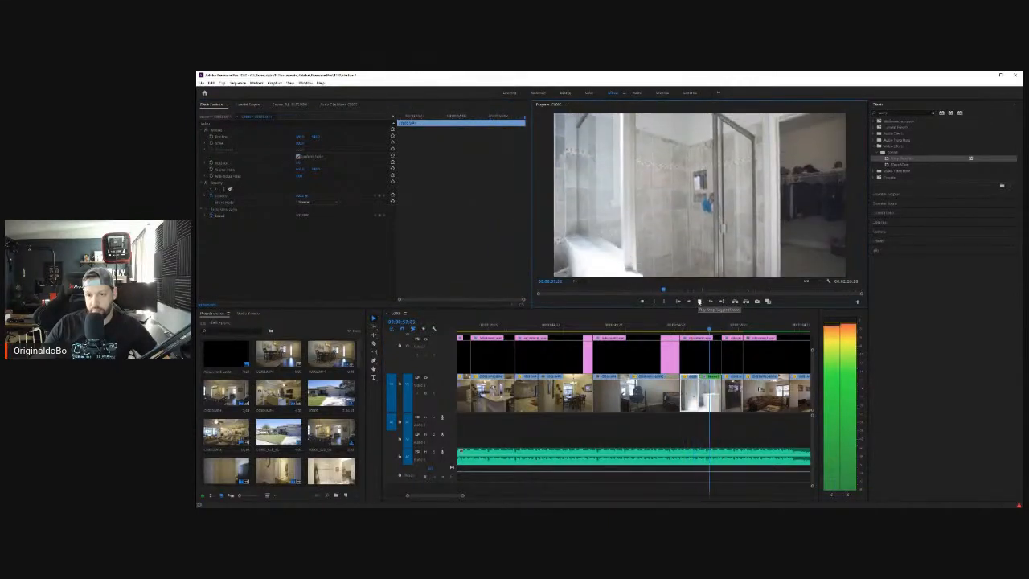
{"action": "left_click", "coordinate": [698, 302]}
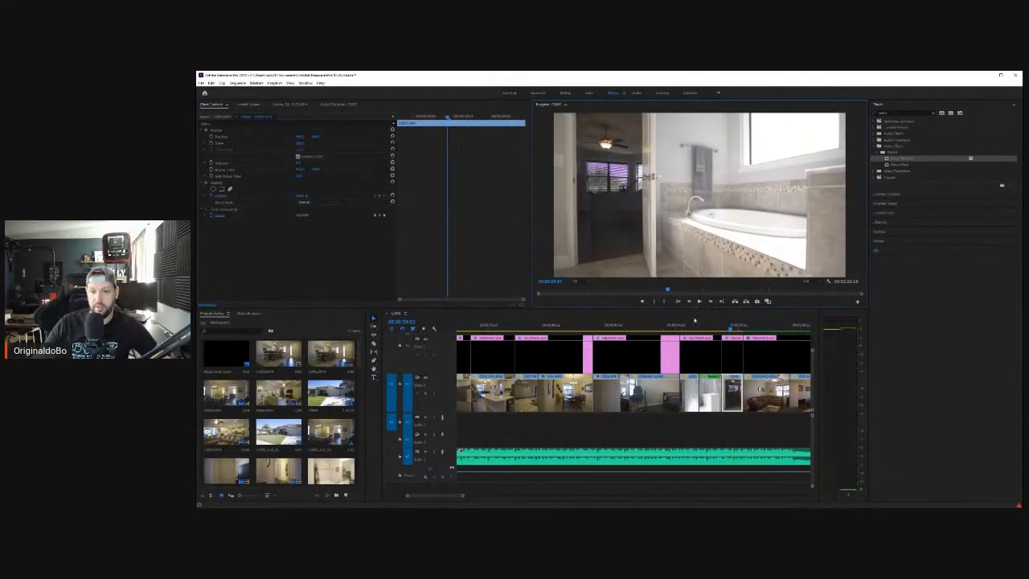
Step: Split the adjustment layer at the end of the leather-sofa living room clip and switch to the Color workspace
{"action": "left_click_drag", "start_coordinate": [713, 325], "coordinate": [745, 359]}
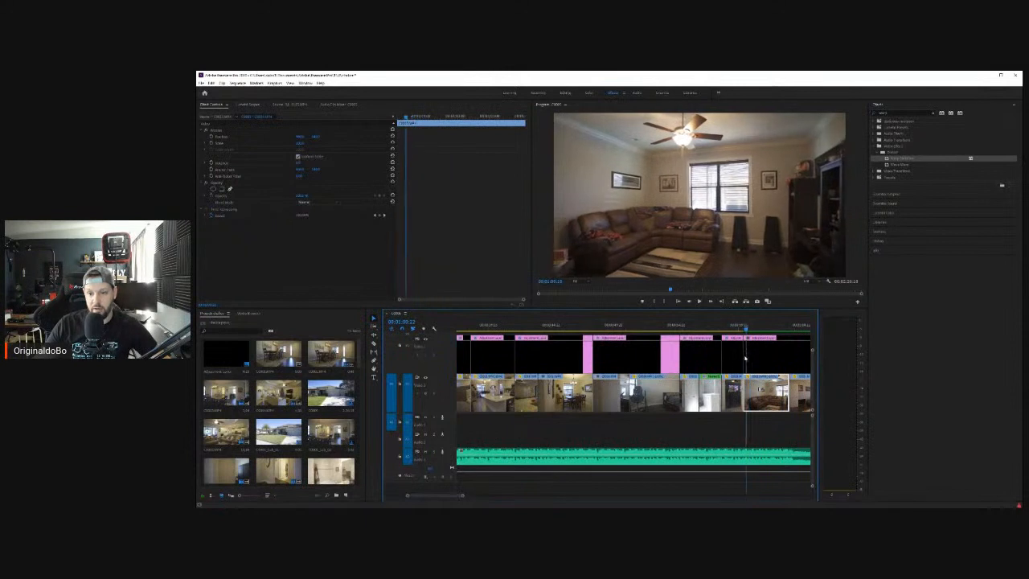
{"action": "scroll", "coordinate": [745, 359], "scroll_direction": "down", "scroll_amount": 3}
{"action": "left_click", "coordinate": [667, 364]}
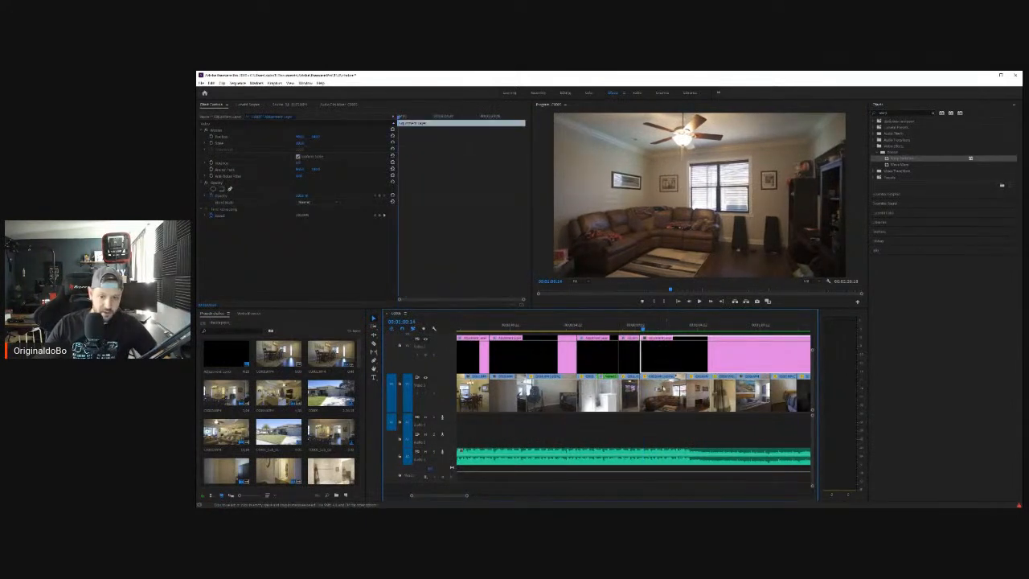
{"action": "key", "text": "c"}
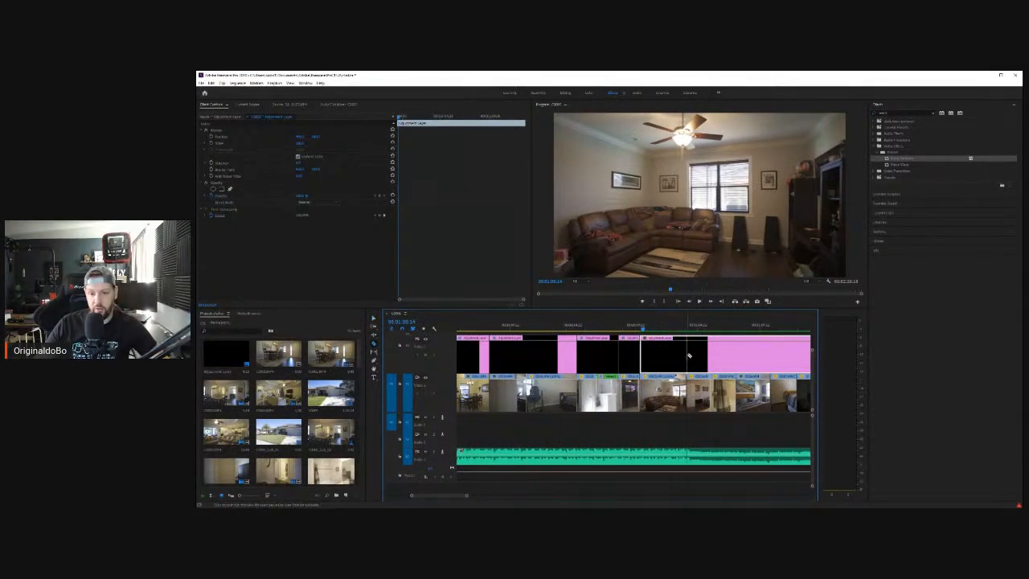
{"action": "left_click", "coordinate": [687, 357]}
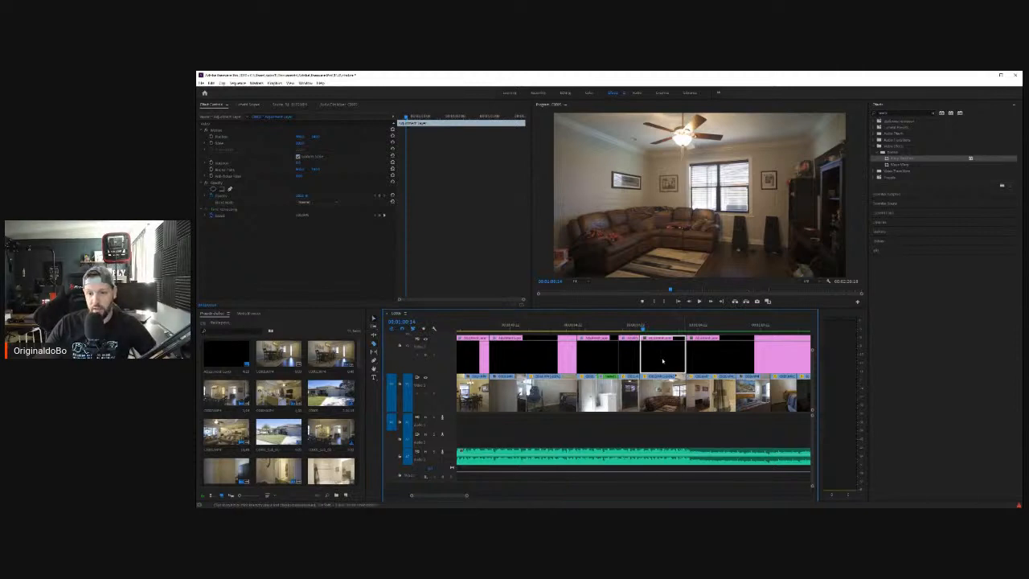
{"action": "left_click", "coordinate": [655, 323]}
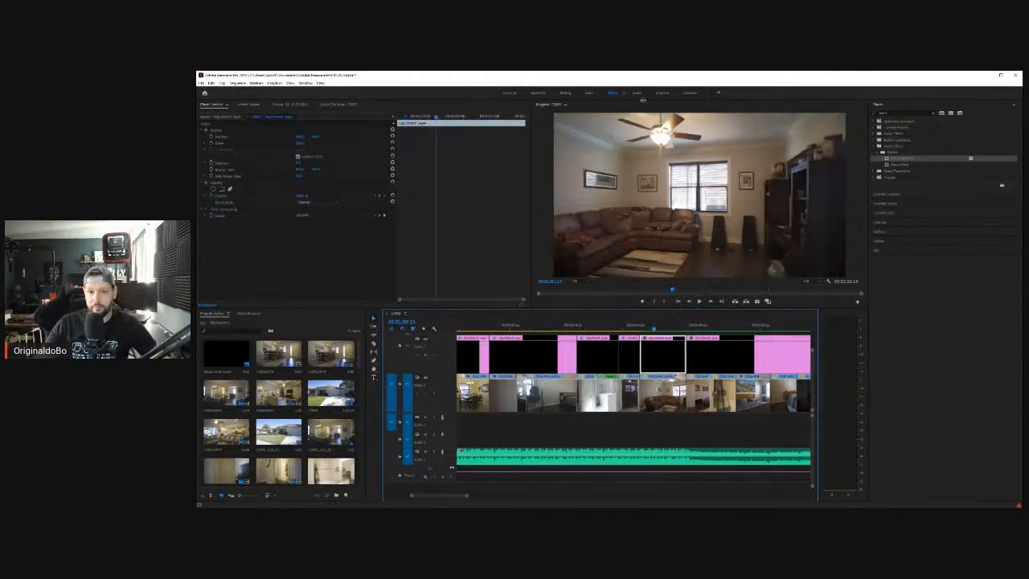
{"action": "left_click", "coordinate": [588, 94]}
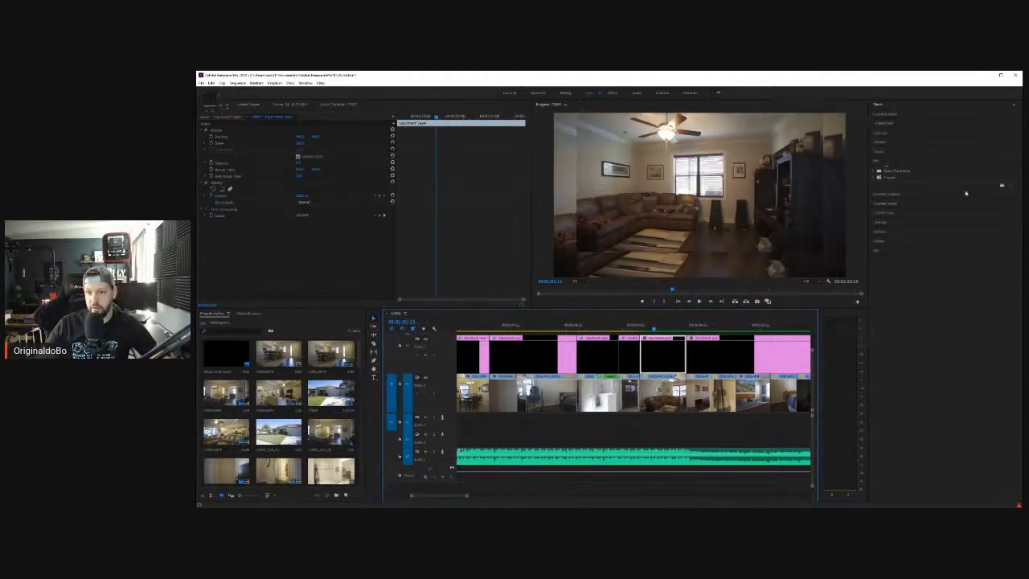
Step: Try sampling the living room's white balance from the fan light, the walls and the rug
{"action": "left_click", "coordinate": [906, 169]}
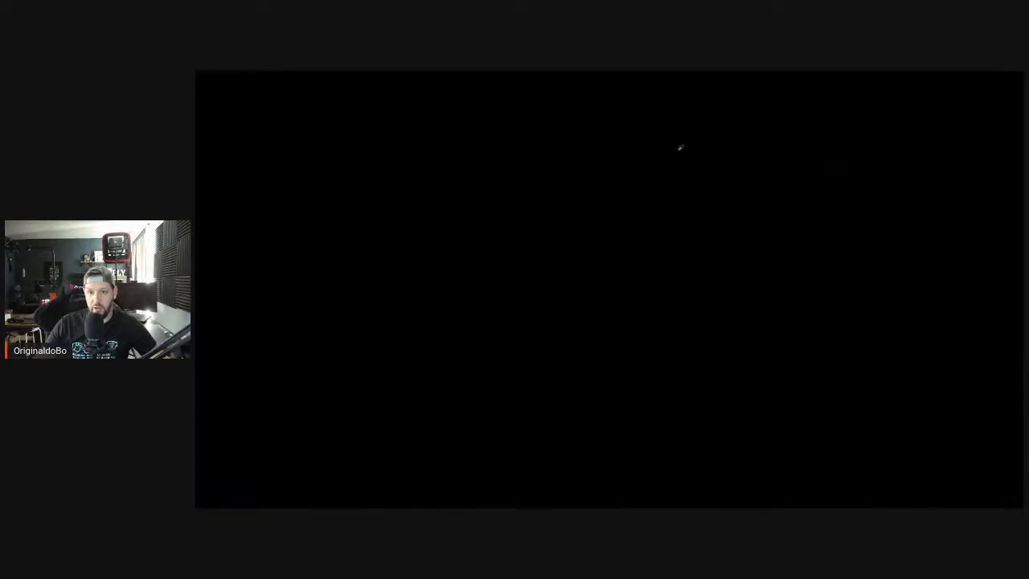
{"action": "left_click", "coordinate": [668, 136]}
{"action": "left_click", "coordinate": [906, 168]}
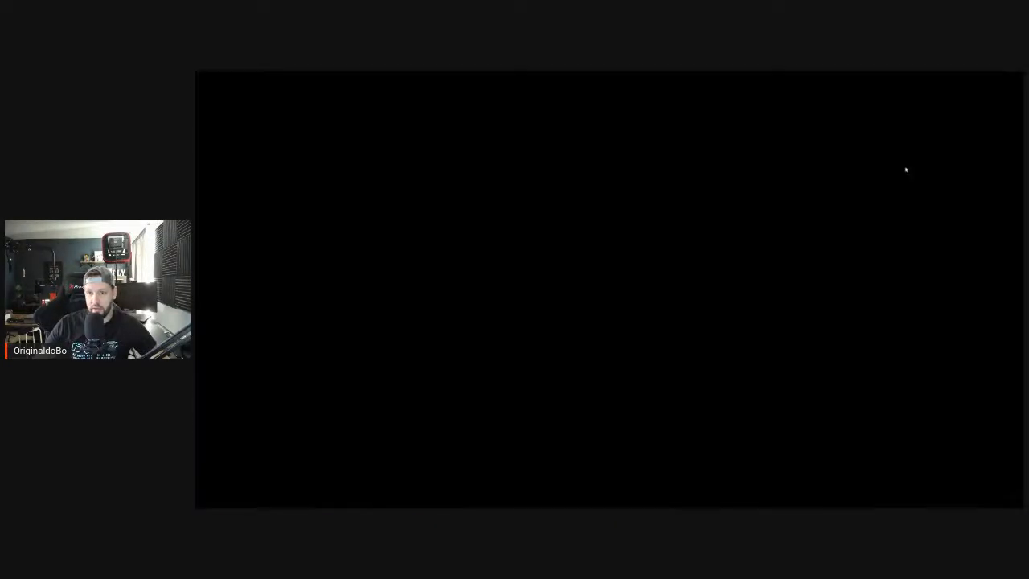
{"action": "left_click", "coordinate": [726, 150]}
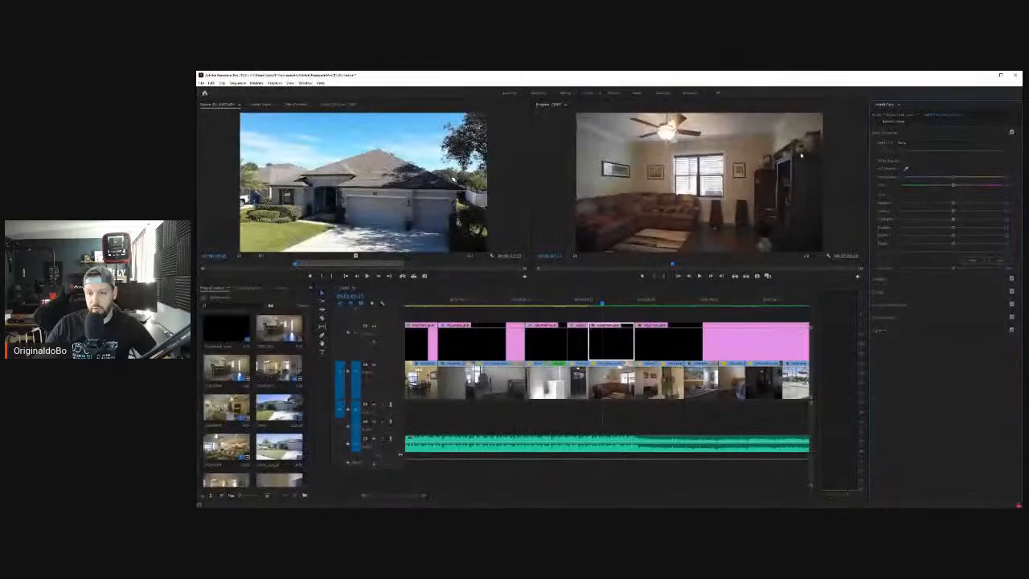
{"action": "left_click", "coordinate": [625, 344]}
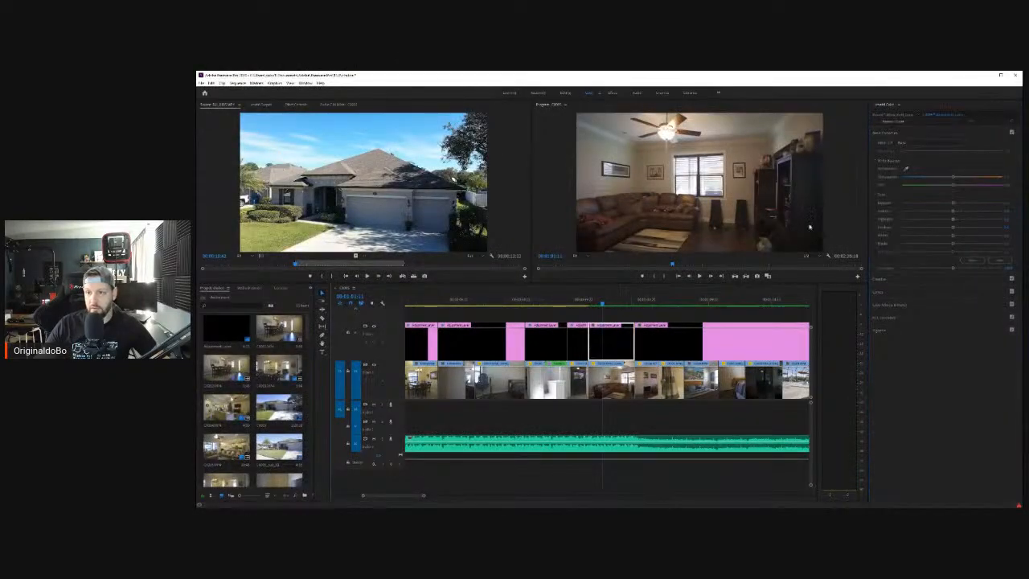
{"action": "left_click", "coordinate": [906, 170]}
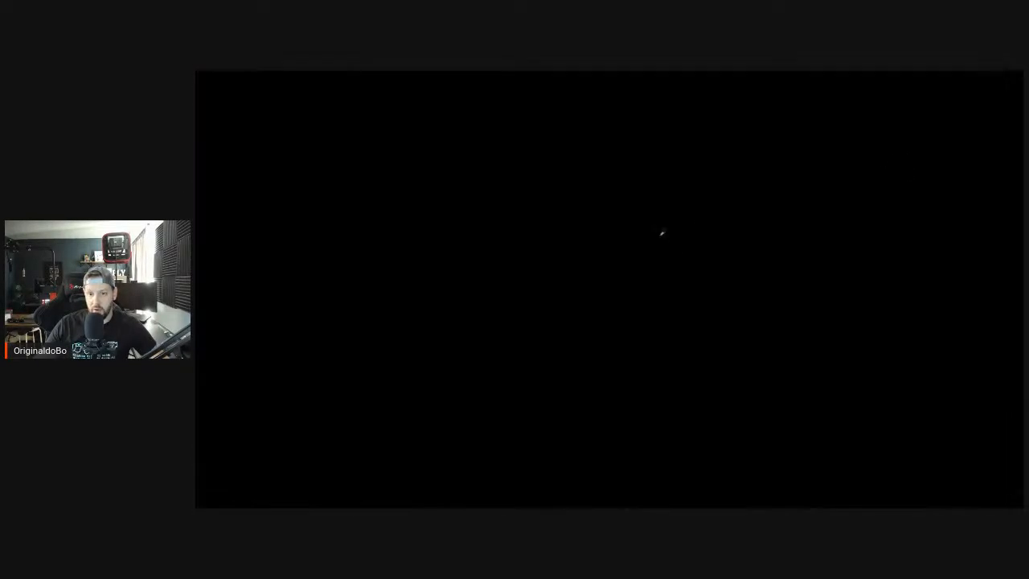
{"action": "left_click", "coordinate": [661, 233]}
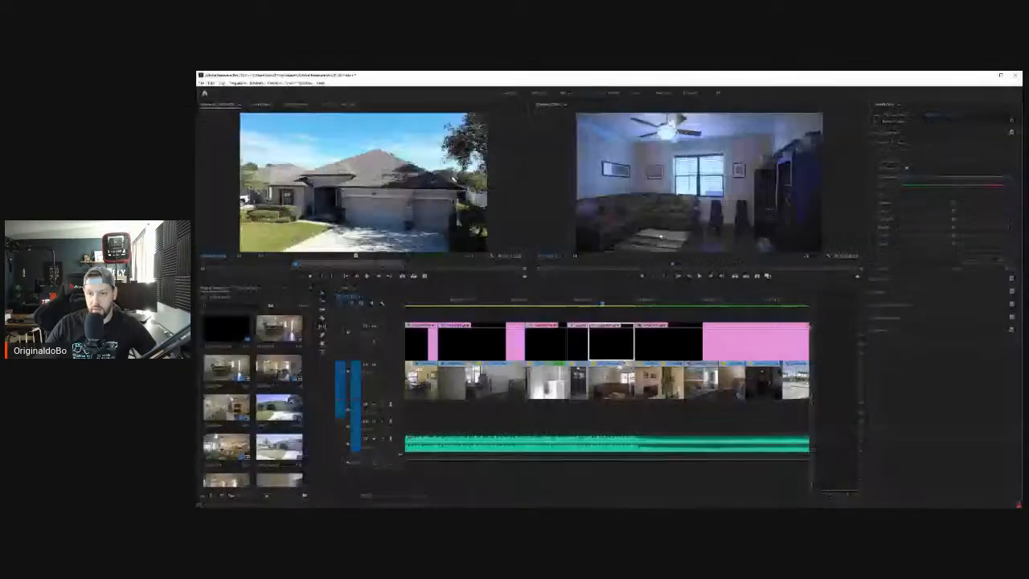
{"action": "left_click", "coordinate": [906, 170]}
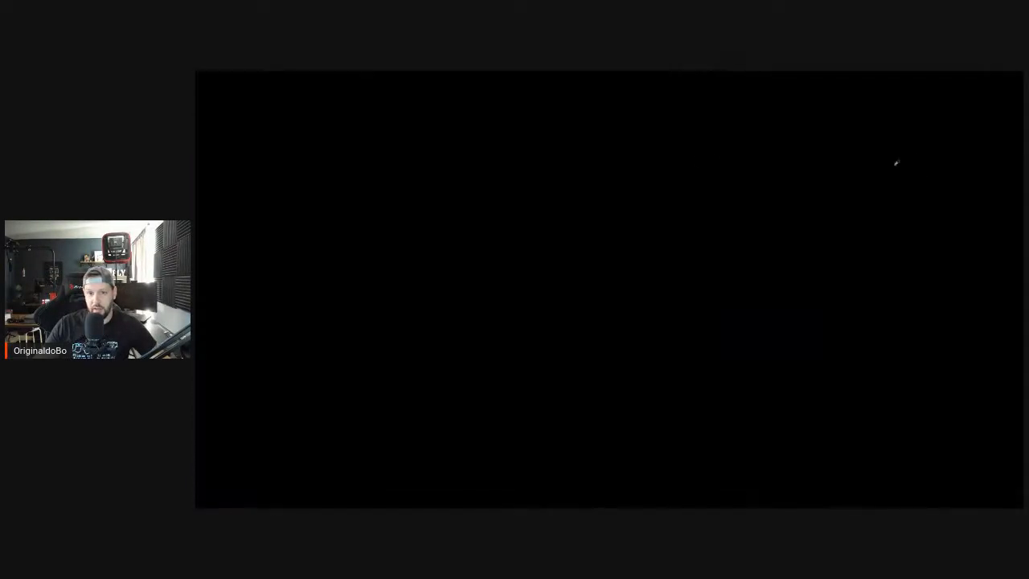
{"action": "left_click", "coordinate": [611, 136]}
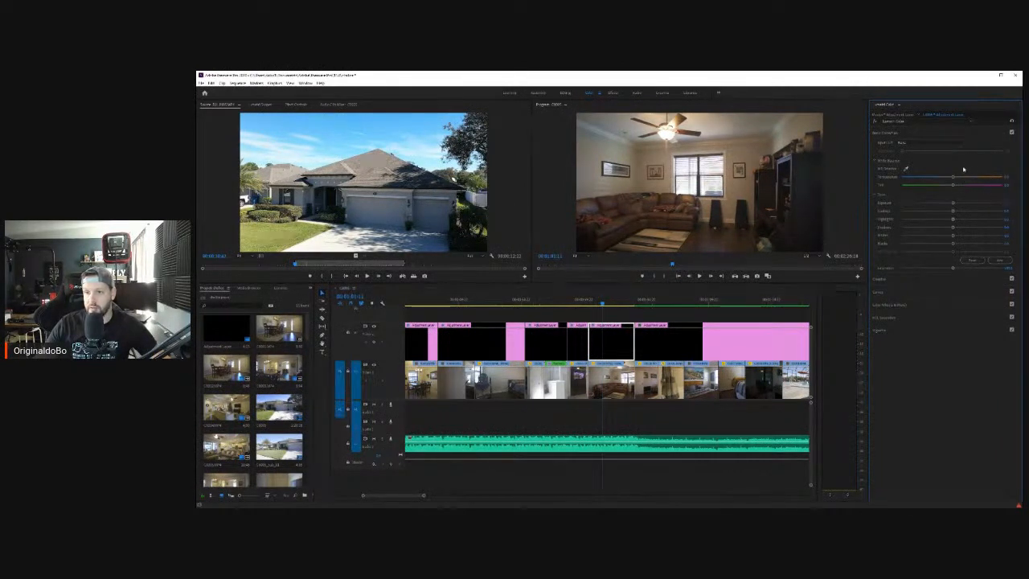
Step: Cool the living room's temperature, shift its tint slightly toward magenta, raise the exposure and set contrast to 25
{"action": "left_click_drag", "start_coordinate": [953, 178], "coordinate": [946, 177]}
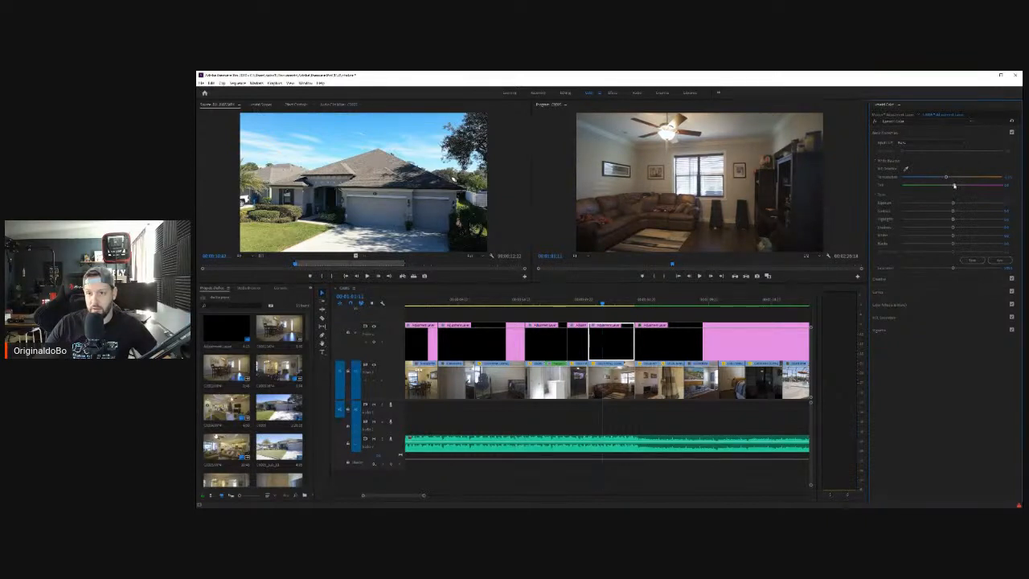
{"action": "left_click_drag", "start_coordinate": [946, 177], "coordinate": [960, 204]}
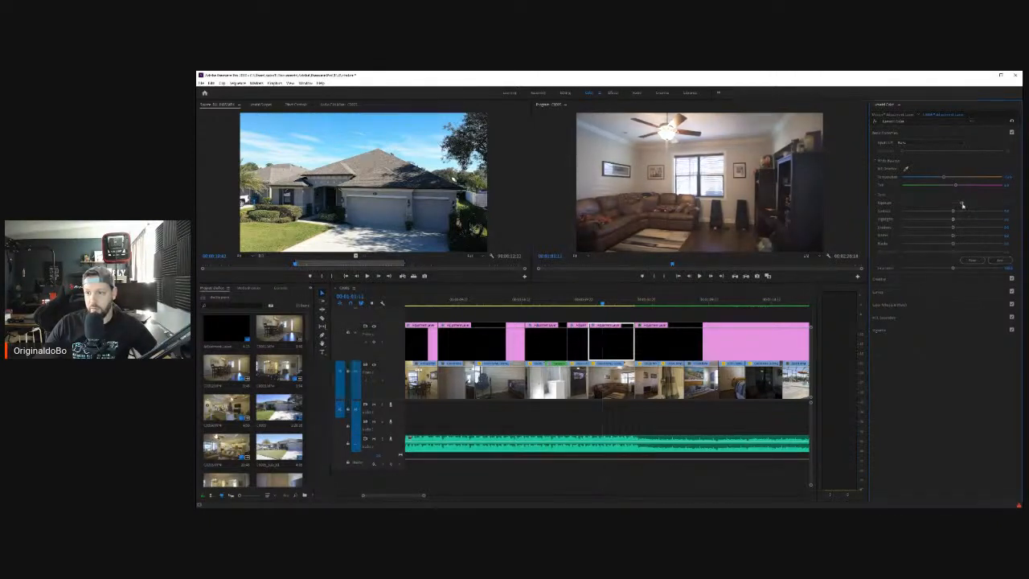
{"action": "left_click", "coordinate": [1010, 210]}
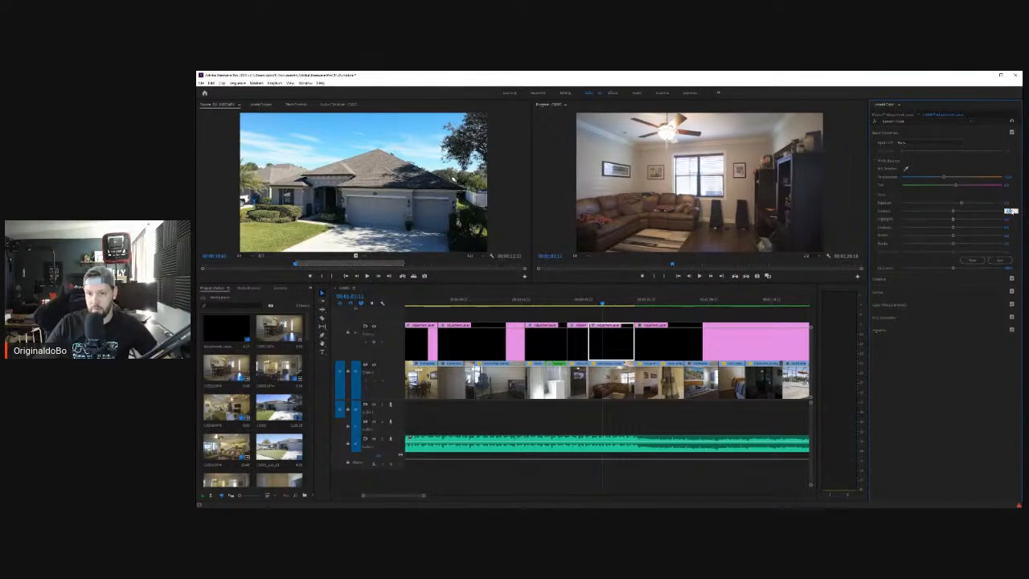
{"action": "type", "text": "25"}
{"action": "key", "text": "Return"}
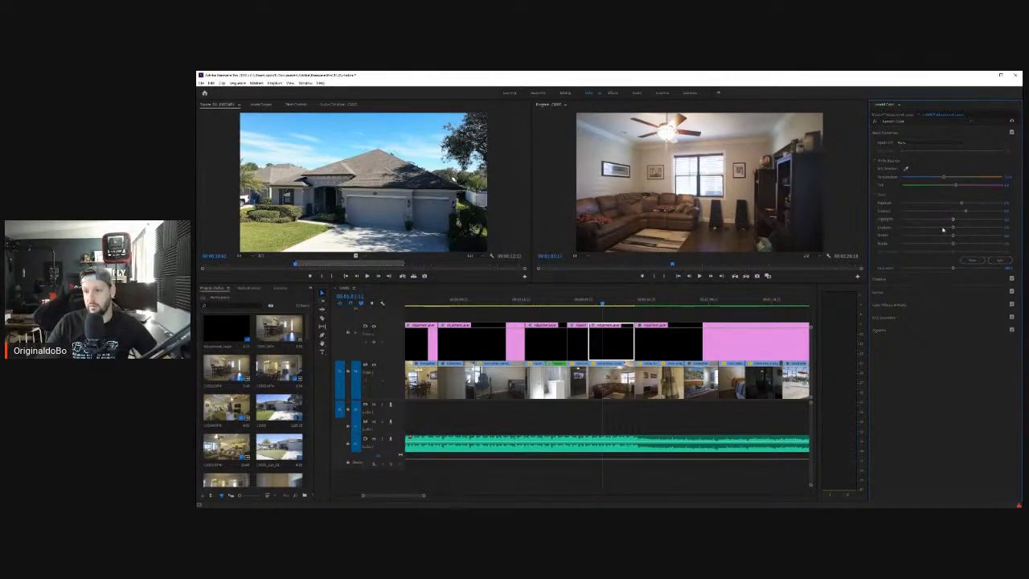
Step: Lift the living room's shadows and lower its blacks and highlights
{"action": "left_click_drag", "start_coordinate": [953, 228], "coordinate": [961, 227]}
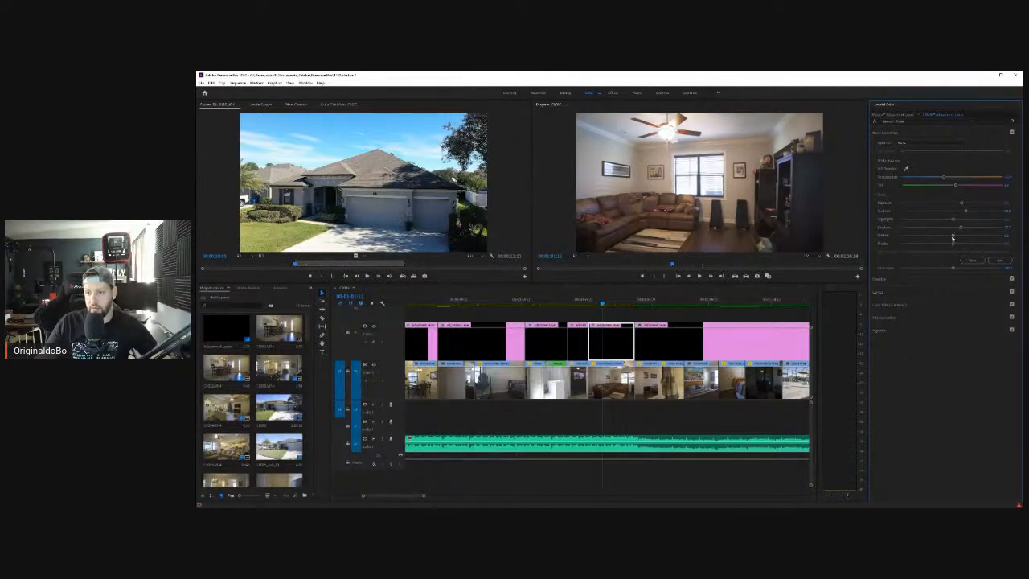
{"action": "left_click_drag", "start_coordinate": [952, 243], "coordinate": [947, 244]}
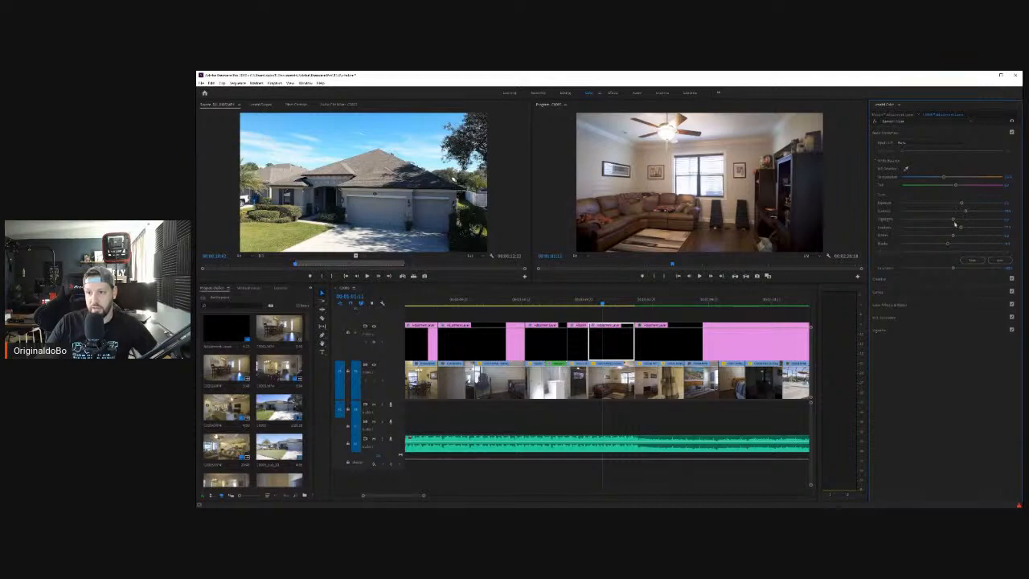
{"action": "left_click_drag", "start_coordinate": [952, 221], "coordinate": [938, 221]}
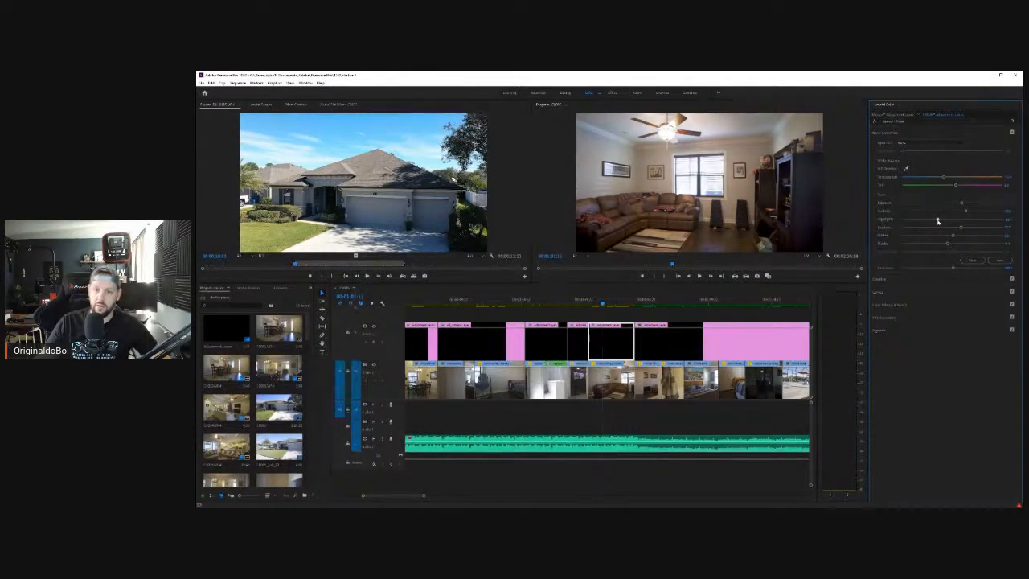
Step: Toggle the Lumetri Color effect off and on to compare the living room before and after correction
{"action": "left_click", "coordinate": [875, 123]}
{"action": "left_click", "coordinate": [876, 122]}
{"action": "left_click", "coordinate": [875, 122]}
{"action": "left_click", "coordinate": [875, 123]}
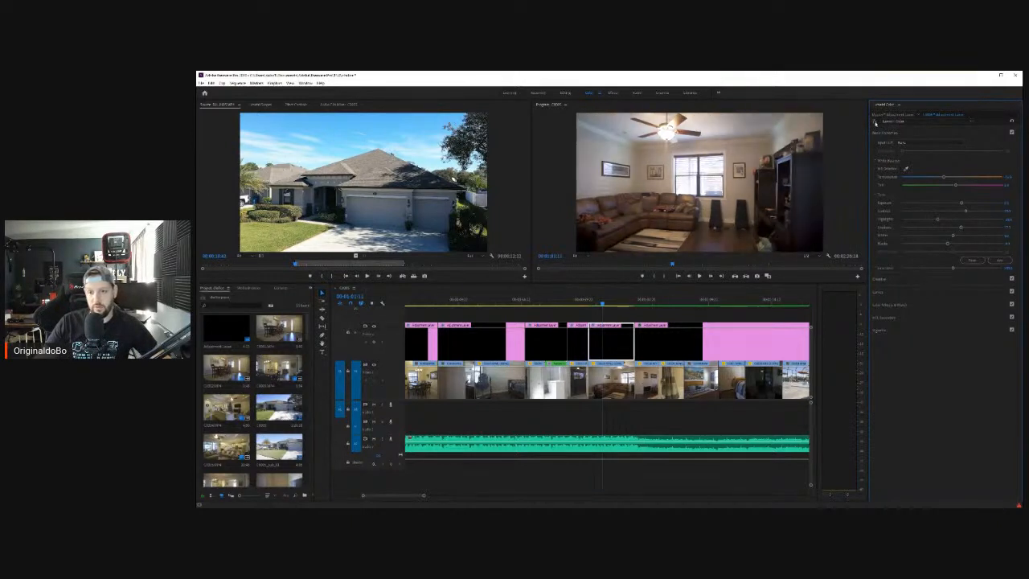
{"action": "left_click", "coordinate": [875, 122]}
{"action": "left_click", "coordinate": [876, 122]}
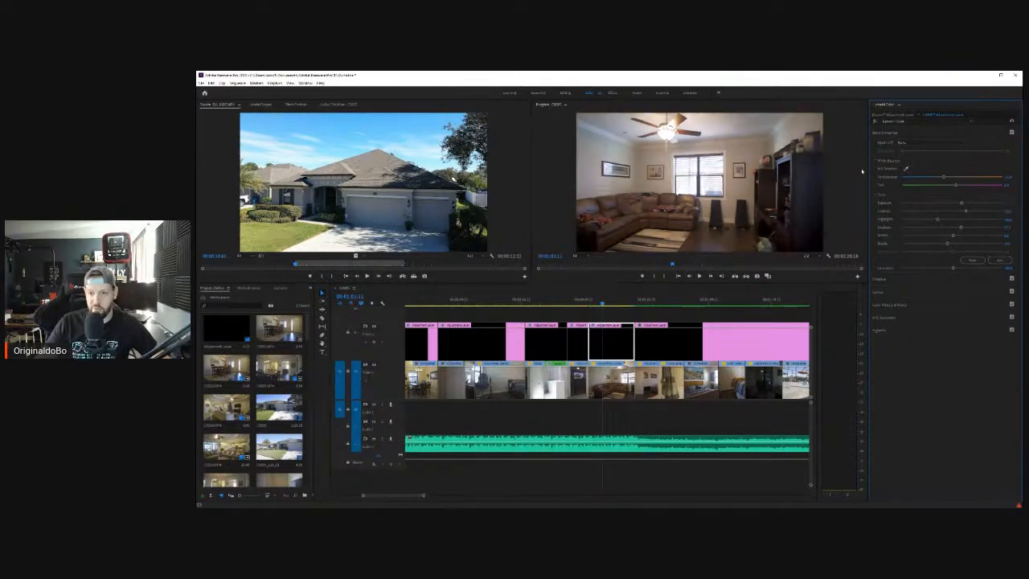
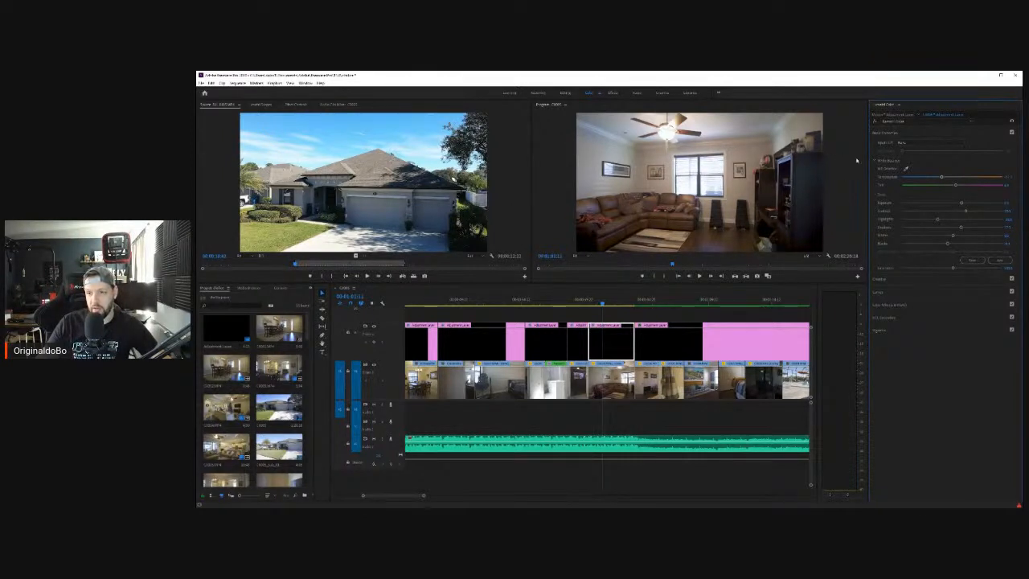
{"action": "left_click", "coordinate": [875, 122]}
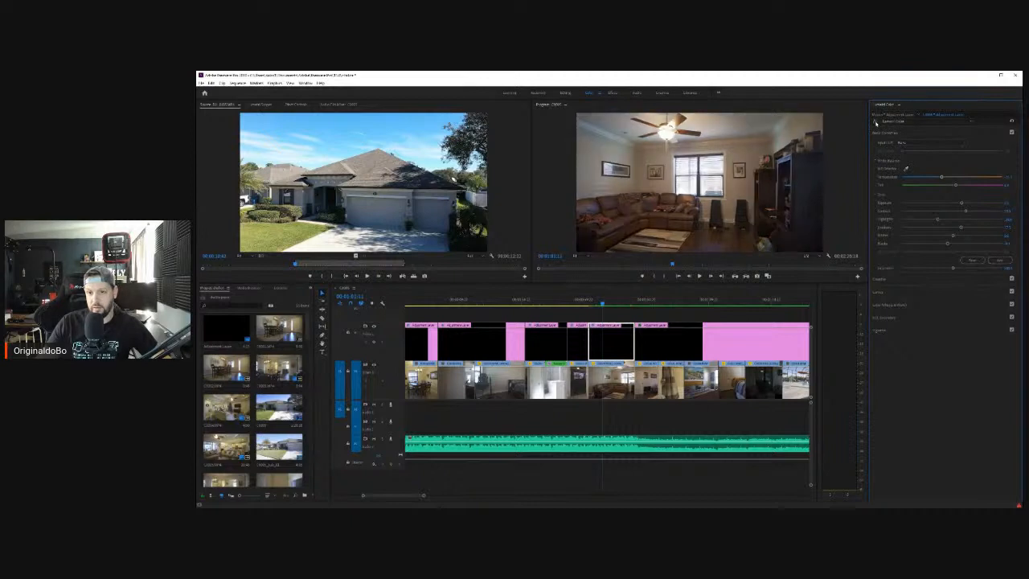
{"action": "left_click", "coordinate": [875, 122]}
{"action": "left_click", "coordinate": [875, 122]}
{"action": "left_click", "coordinate": [876, 122]}
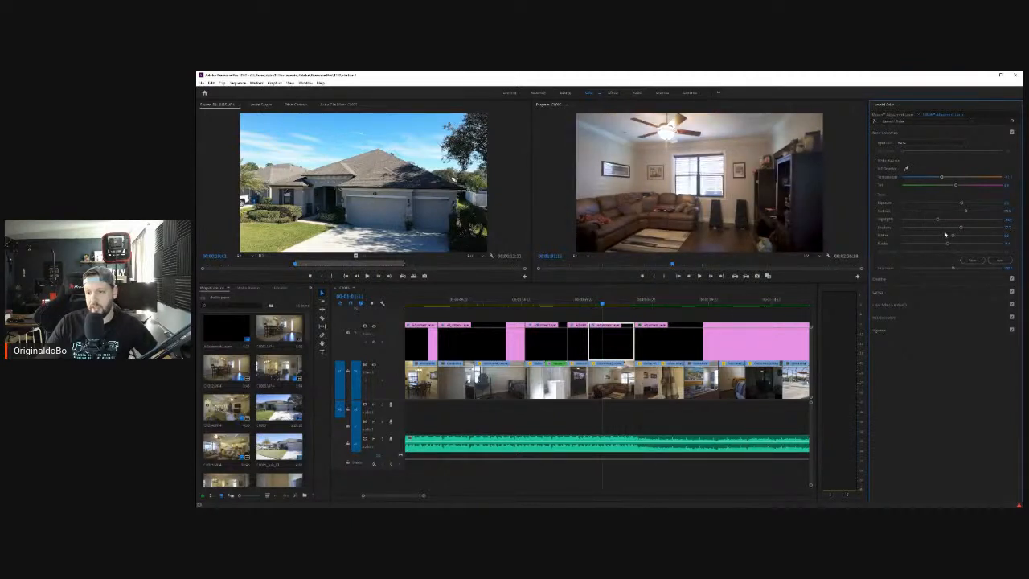
Step: Lower the living room's highlights further and play back the corrected clip briefly
{"action": "left_click_drag", "start_coordinate": [937, 219], "coordinate": [961, 203]}
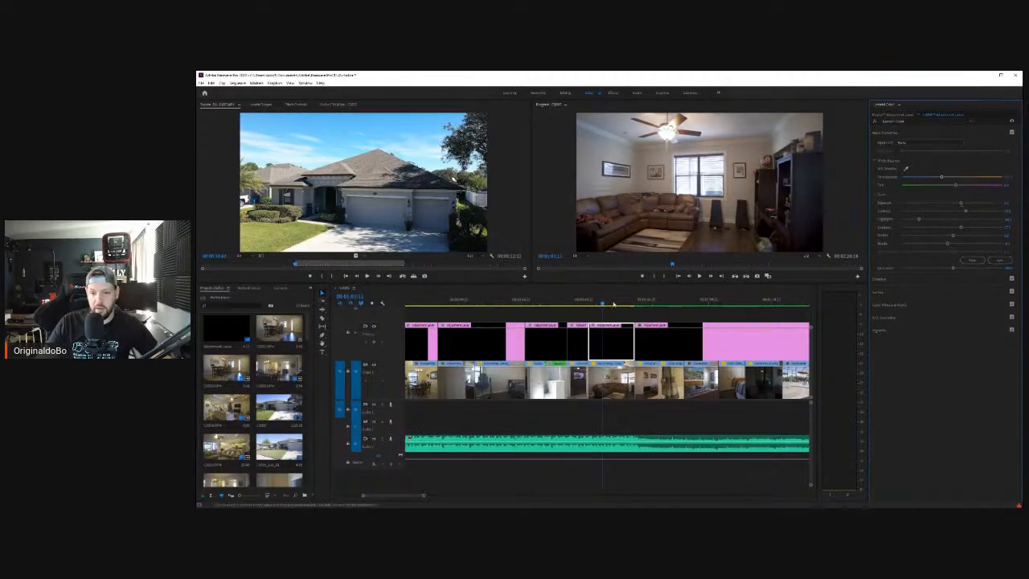
{"action": "left_click", "coordinate": [696, 277]}
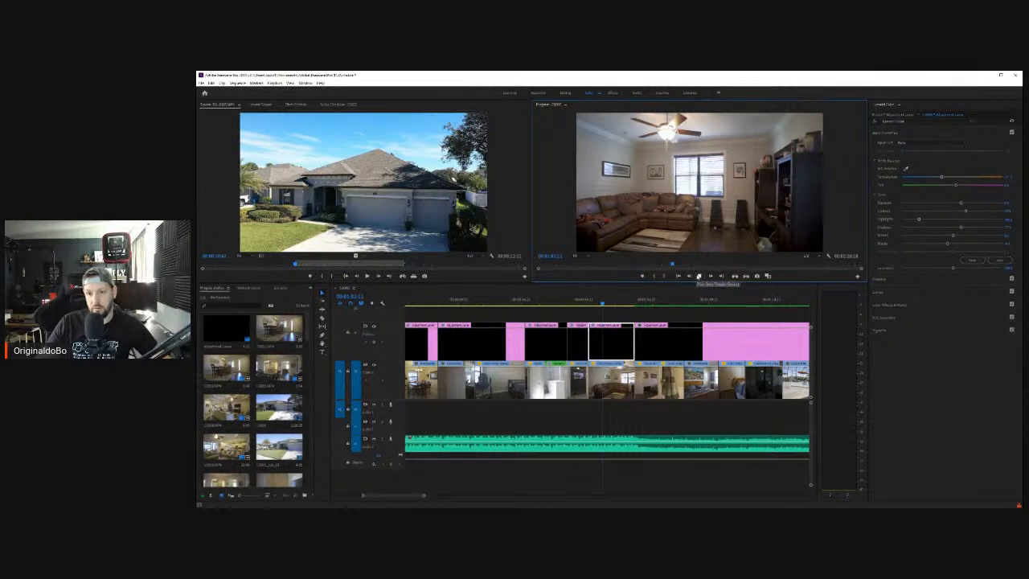
{"action": "left_click", "coordinate": [698, 276]}
Step: Scrub through the living room and extend its adjustment layer to the end of the second living room clip
{"action": "left_click", "coordinate": [594, 301]}
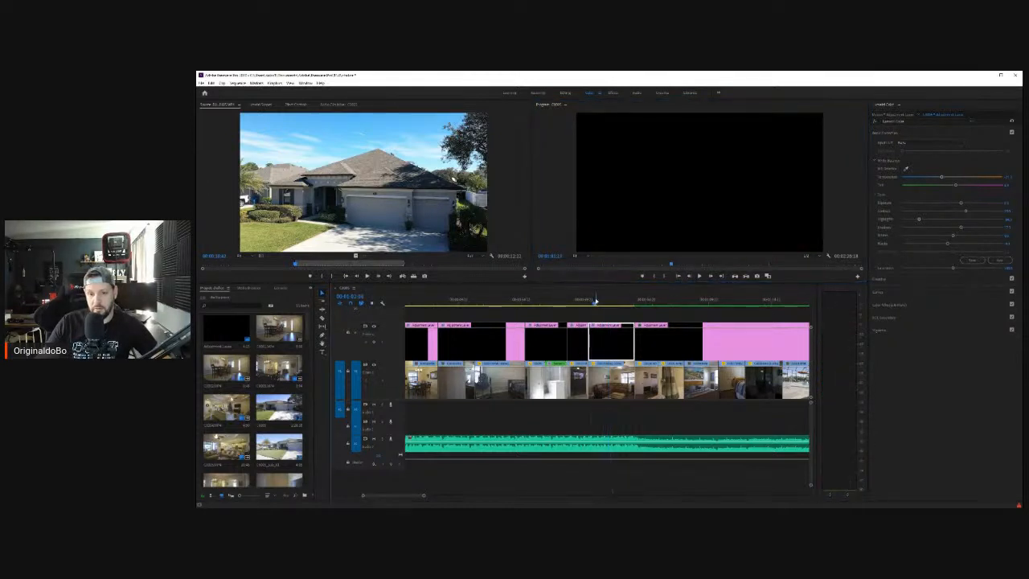
{"action": "left_click_drag", "start_coordinate": [594, 301], "coordinate": [652, 318]}
{"action": "left_click", "coordinate": [667, 342]}
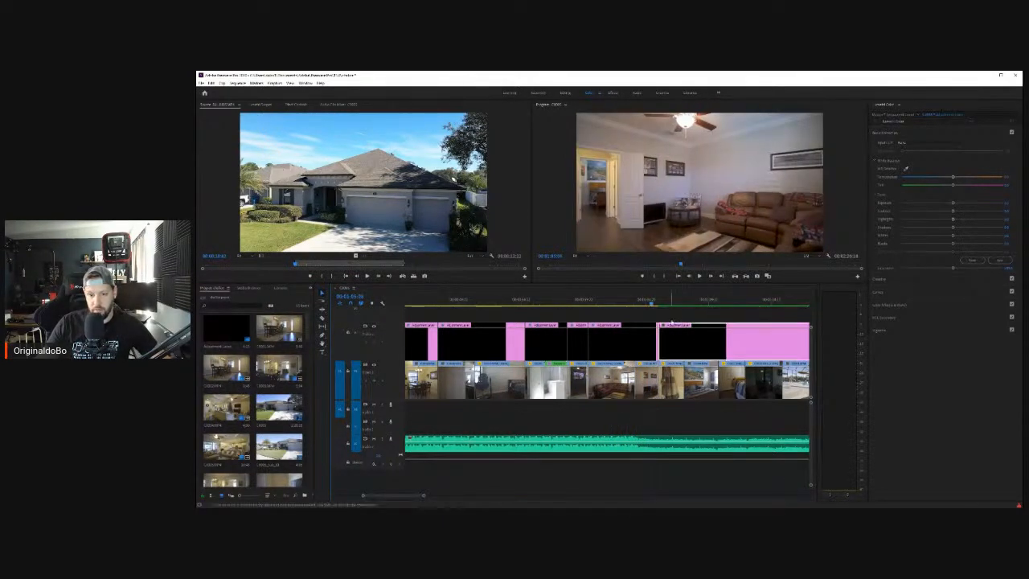
Step: Split the adjustment layer at the end of the bathroom clip and correct that section with cooler temperature, more contrast, lifted shadows and reduced highlights
{"action": "left_click_drag", "start_coordinate": [665, 346], "coordinate": [686, 350]}
{"action": "left_click", "coordinate": [671, 341]}
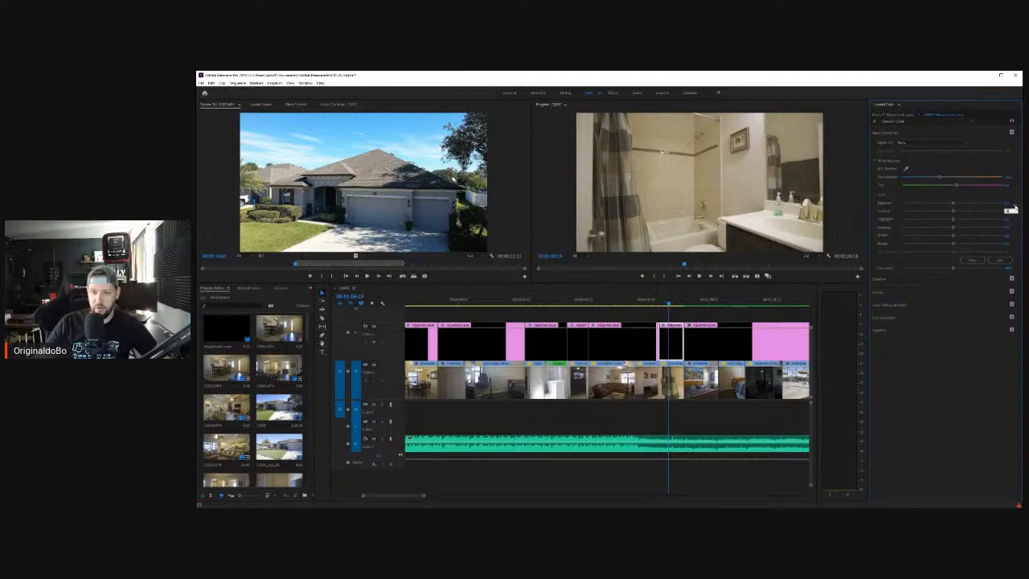
{"action": "left_click_drag", "start_coordinate": [1009, 209], "coordinate": [1014, 206]}
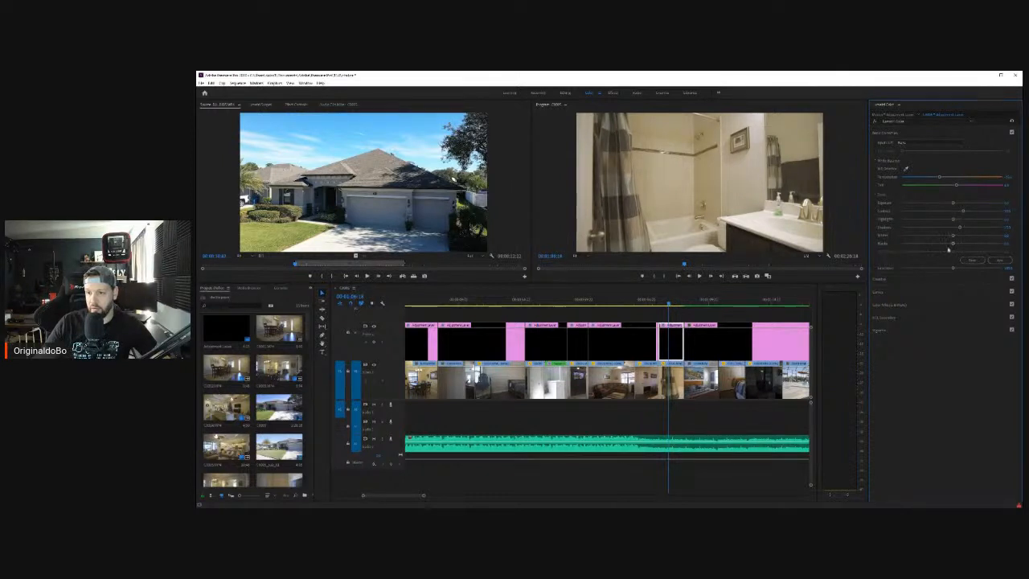
{"action": "left_click_drag", "start_coordinate": [952, 220], "coordinate": [944, 220]}
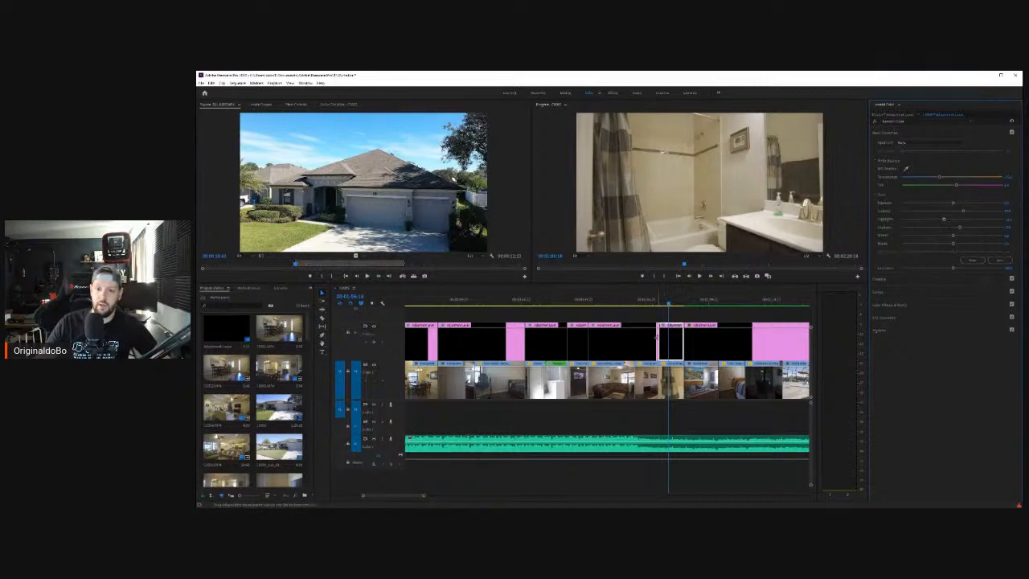
Step: Save the project and split the adjustment layer at the end of the second bedroom clip
{"action": "left_click", "coordinate": [651, 304]}
{"action": "left_click_drag", "start_coordinate": [651, 304], "coordinate": [707, 306]}
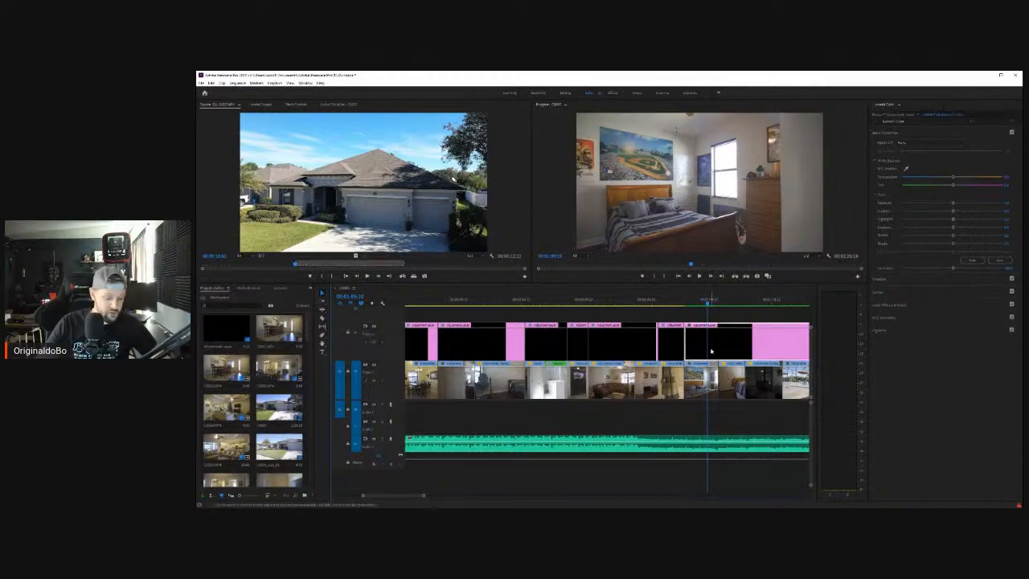
{"action": "left_click", "coordinate": [746, 341]}
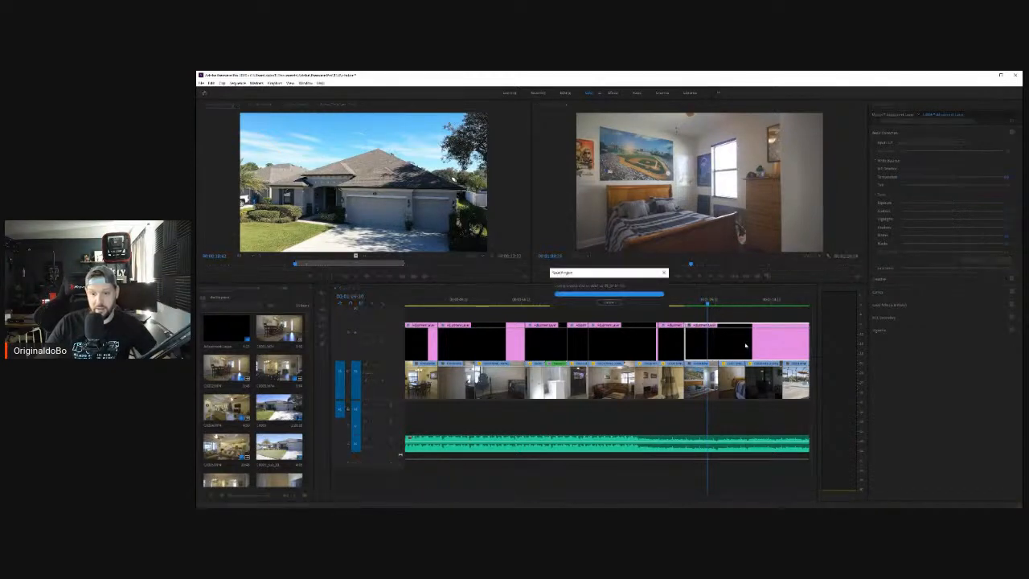
{"action": "left_click_drag", "start_coordinate": [747, 341], "coordinate": [743, 341]}
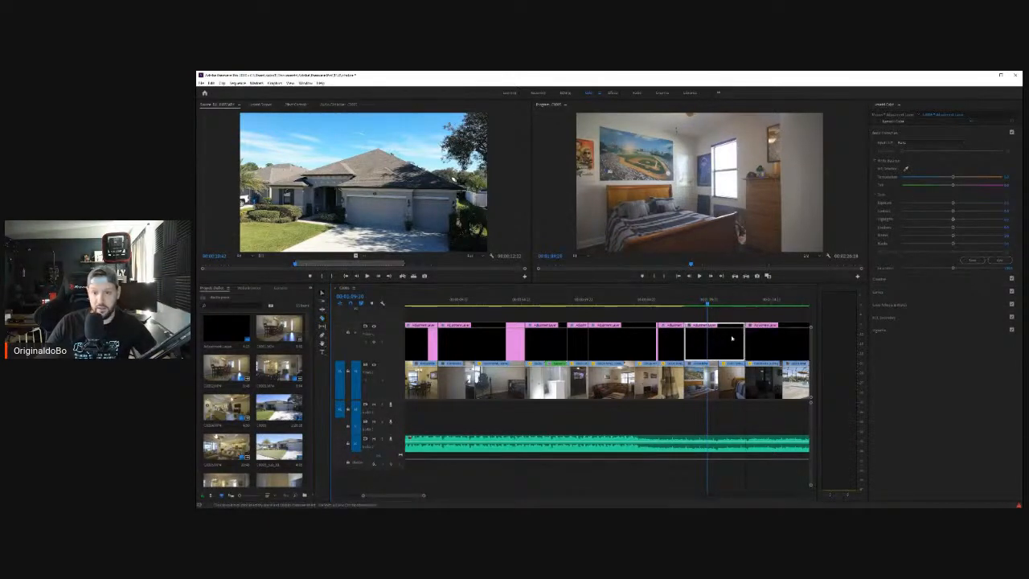
Step: On the bedroom's adjustment layer, set contrast to 25, lower exposure slightly, lift the shadows and reduce the blacks
{"action": "left_click", "coordinate": [721, 349]}
{"action": "left_click", "coordinate": [1006, 209]}
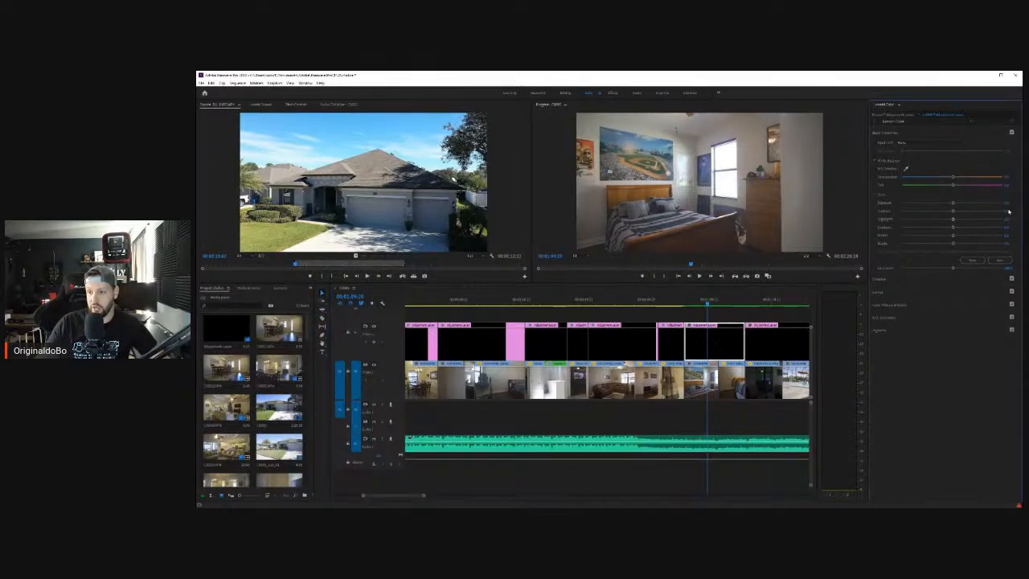
{"action": "type", "text": "25"}
{"action": "key", "text": "Return"}
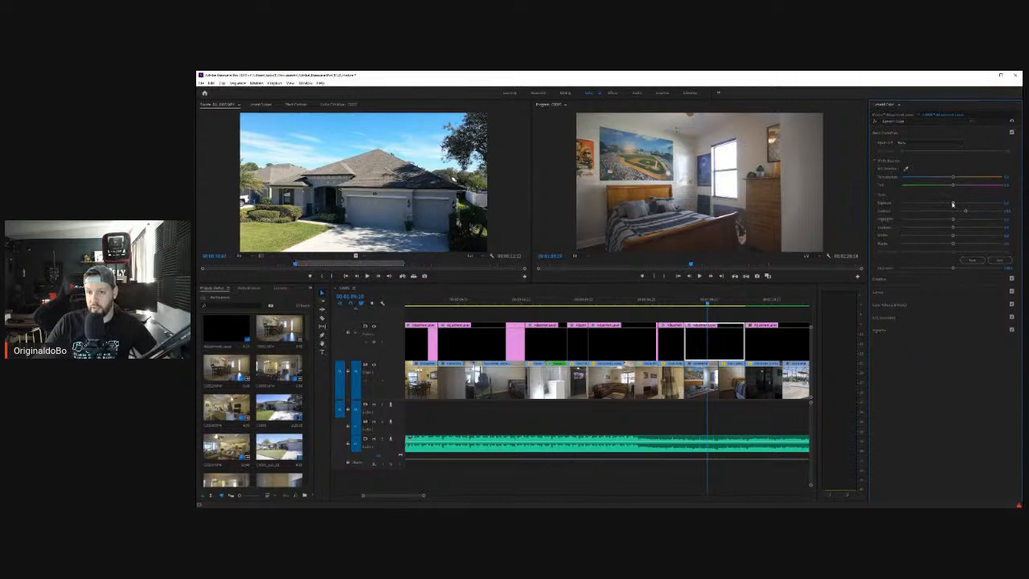
{"action": "mouse_move", "coordinate": [953, 203]}
{"action": "left_mouse_down"}
{"action": "mouse_move", "coordinate": [948, 219]}
{"action": "mouse_move", "coordinate": [933, 220]}
{"action": "mouse_move", "coordinate": [953, 221]}
{"action": "mouse_move", "coordinate": [952, 205]}
{"action": "left_mouse_up"}
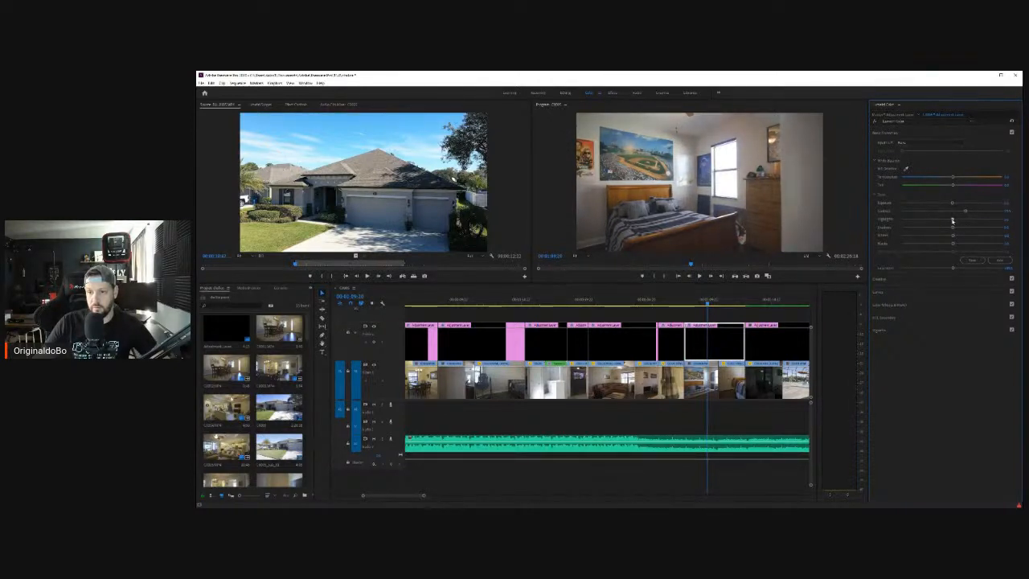
{"action": "left_click_drag", "start_coordinate": [953, 229], "coordinate": [957, 230]}
{"action": "left_click_drag", "start_coordinate": [953, 244], "coordinate": [950, 244]}
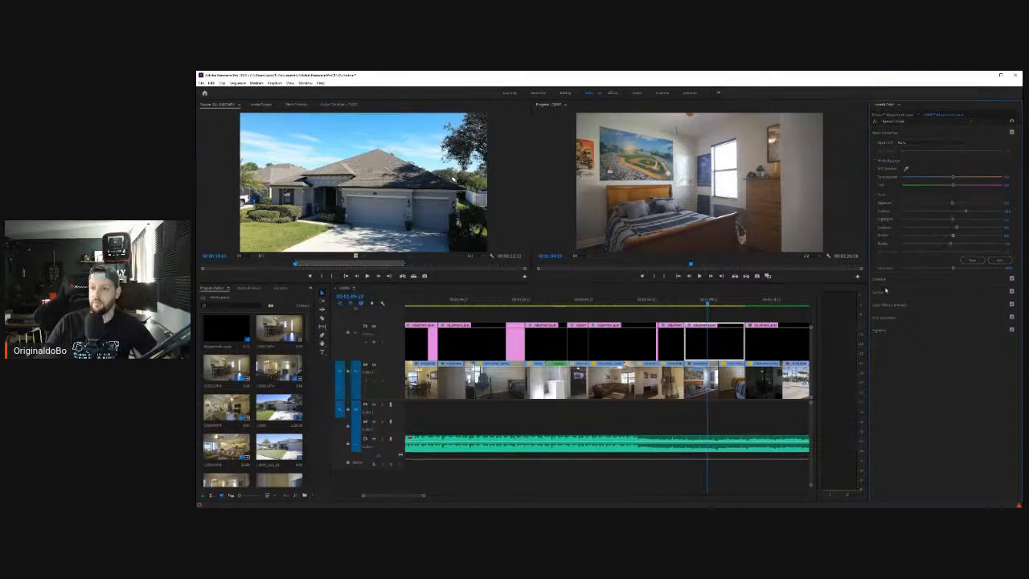
Step: Split the adjustment layer between the two bedroom clips and raise the exposure on the second bedroom section
{"action": "left_click_drag", "start_coordinate": [706, 305], "coordinate": [733, 306]}
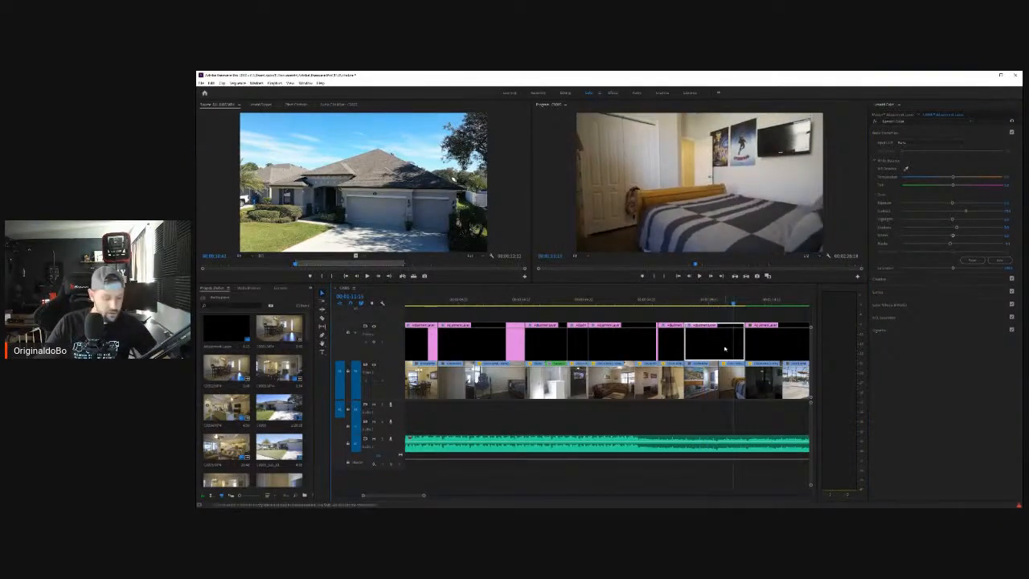
{"action": "key", "text": "c"}
{"action": "left_click", "coordinate": [719, 331]}
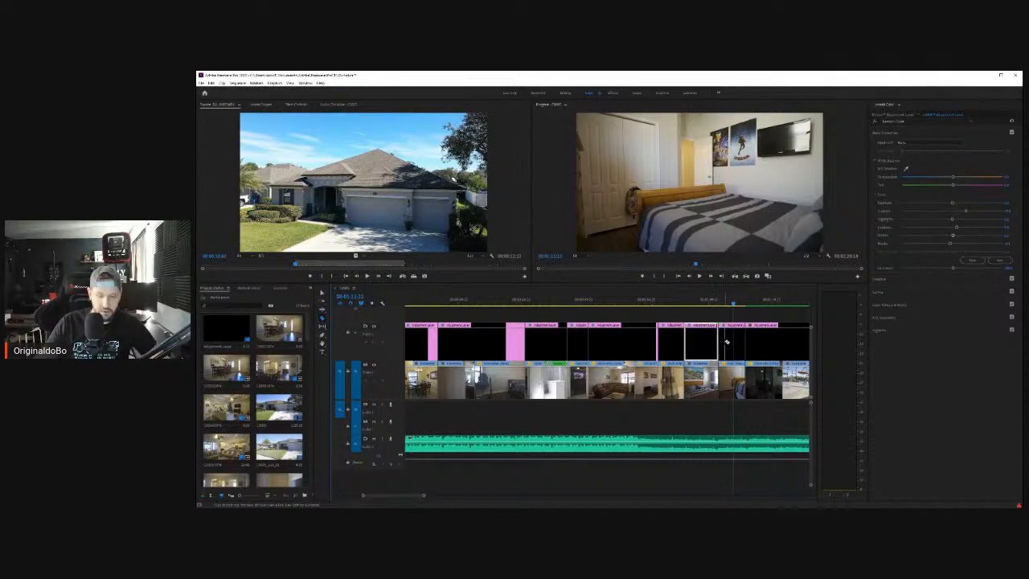
{"action": "left_click", "coordinate": [728, 338]}
{"action": "left_click_drag", "start_coordinate": [952, 203], "coordinate": [962, 205]}
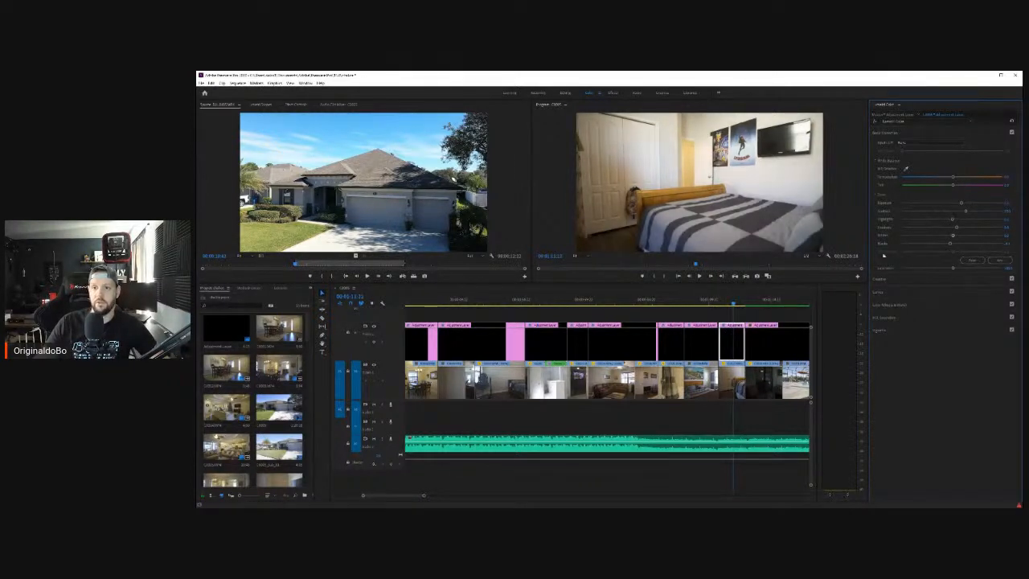
Step: Nest the second bedroom clip under the default sequence name and apply Warp Stabilizer to it
{"action": "scroll", "coordinate": [611, 386], "scroll_direction": "down", "scroll_amount": 2}
{"action": "left_click", "coordinate": [661, 302]}
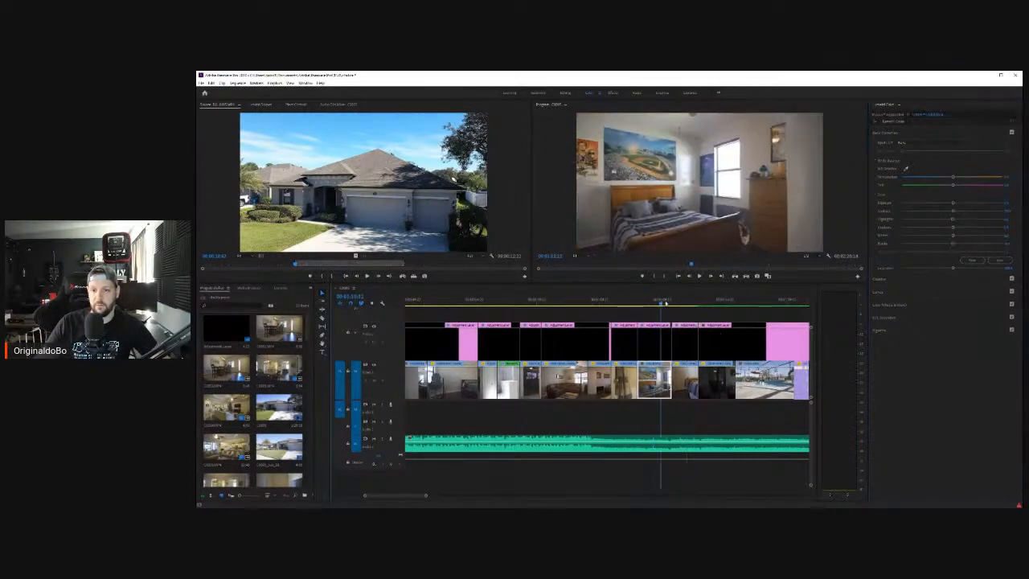
{"action": "mouse_move", "coordinate": [665, 303]}
{"action": "left_mouse_down"}
{"action": "mouse_move", "coordinate": [688, 303]}
{"action": "mouse_move", "coordinate": [649, 303]}
{"action": "mouse_move", "coordinate": [708, 303]}
{"action": "mouse_move", "coordinate": [644, 303]}
{"action": "mouse_move", "coordinate": [707, 302]}
{"action": "mouse_move", "coordinate": [668, 302]}
{"action": "mouse_move", "coordinate": [681, 302]}
{"action": "left_mouse_up"}
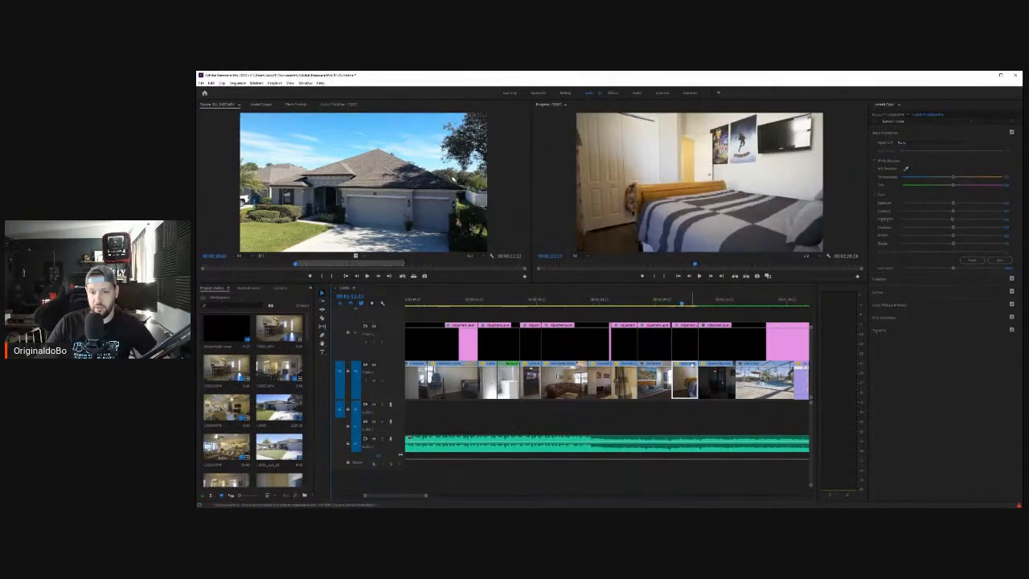
{"action": "right_click", "coordinate": [690, 372]}
{"action": "left_click", "coordinate": [719, 225]}
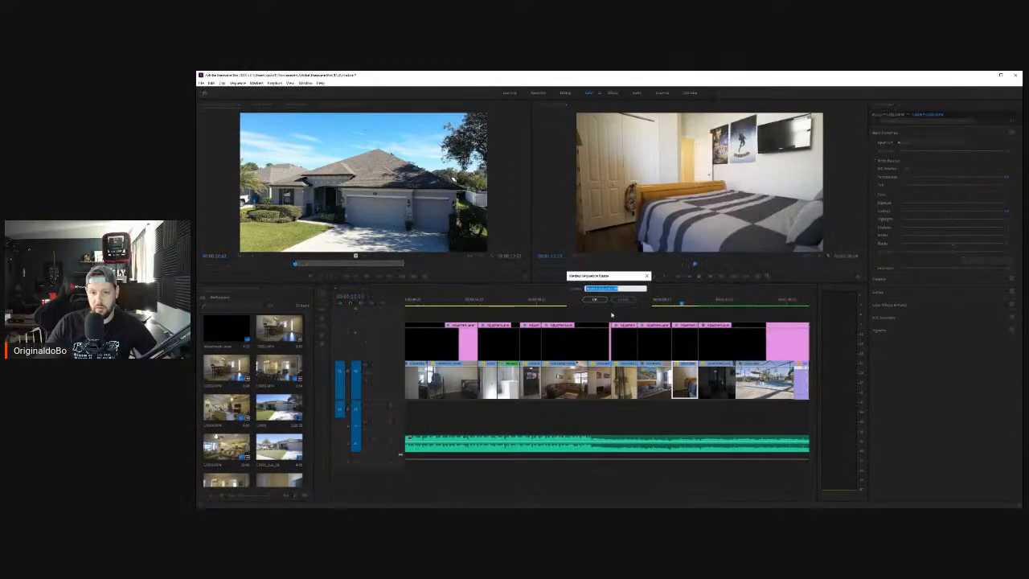
{"action": "left_click", "coordinate": [595, 299]}
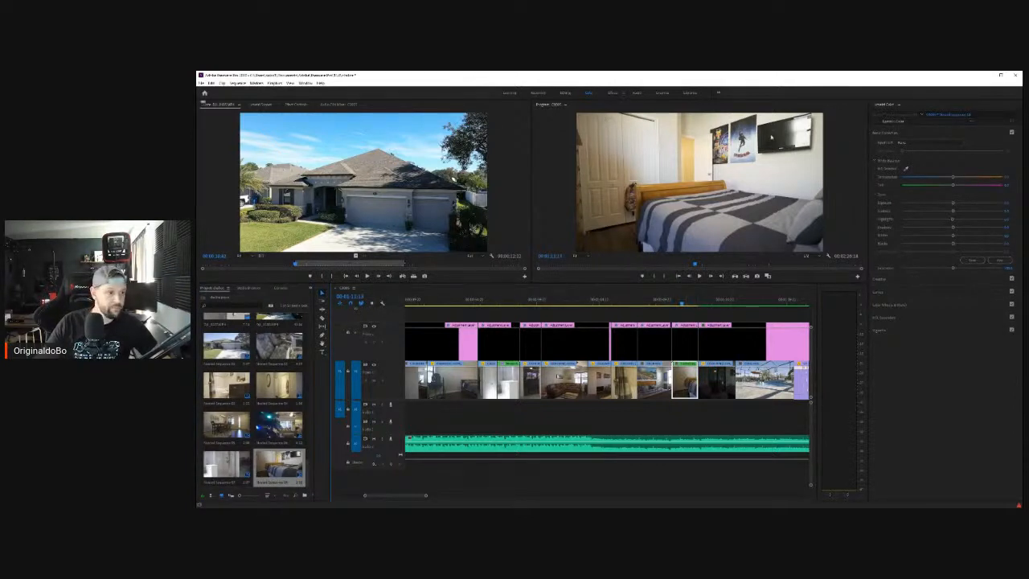
{"action": "left_click", "coordinate": [613, 93]}
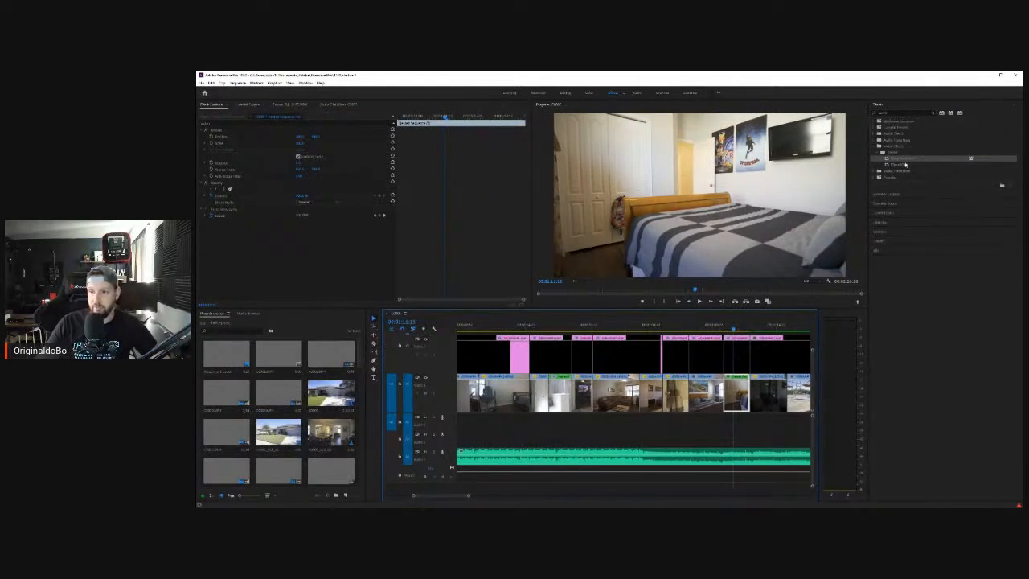
{"action": "left_click_drag", "start_coordinate": [904, 164], "coordinate": [740, 401]}
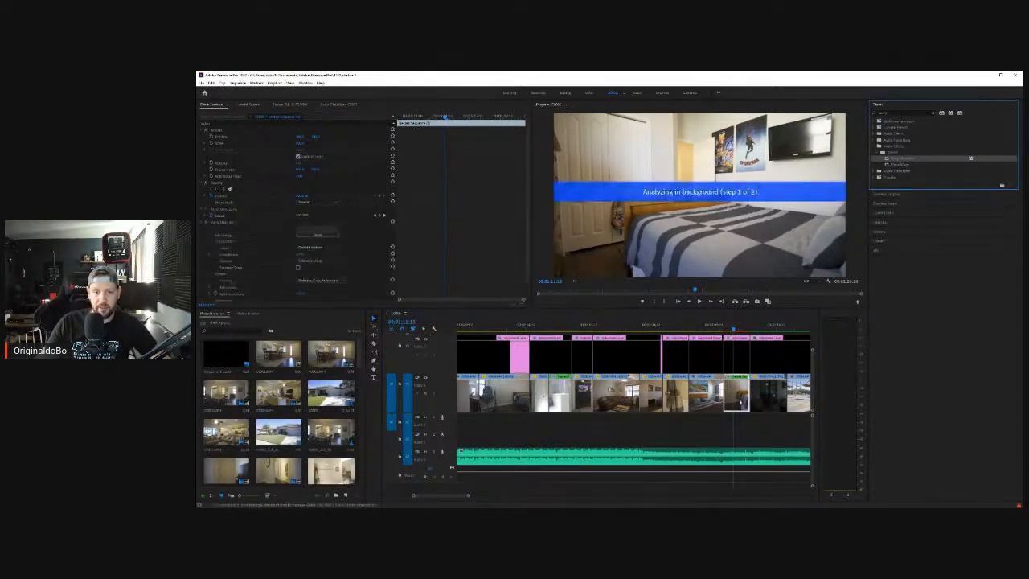
Step: Adjust the Warp Stabilizer smoothness on the nested second bedroom clip and play back the stabilized result
{"action": "left_click", "coordinate": [300, 254]}
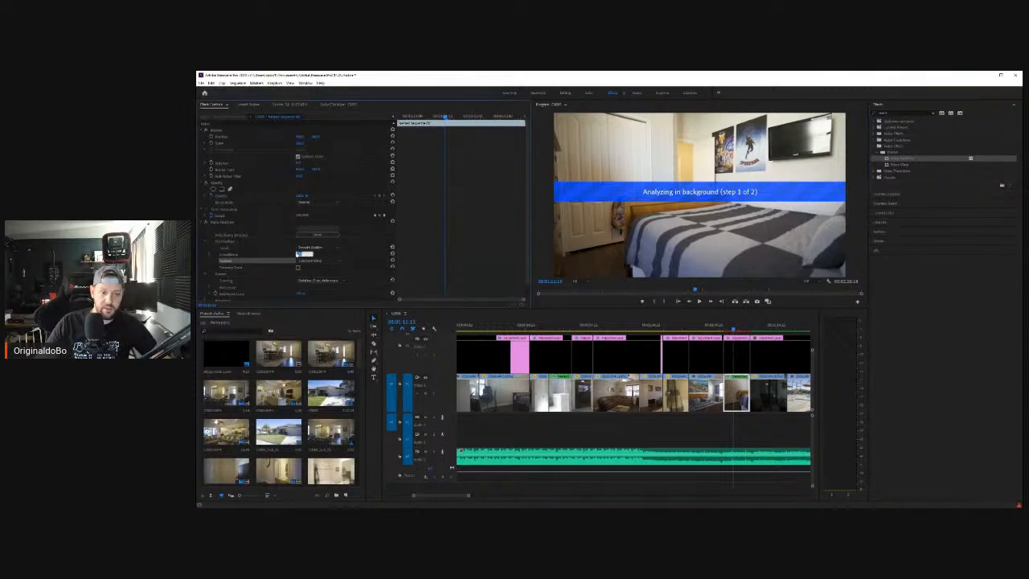
{"action": "key", "text": "Return"}
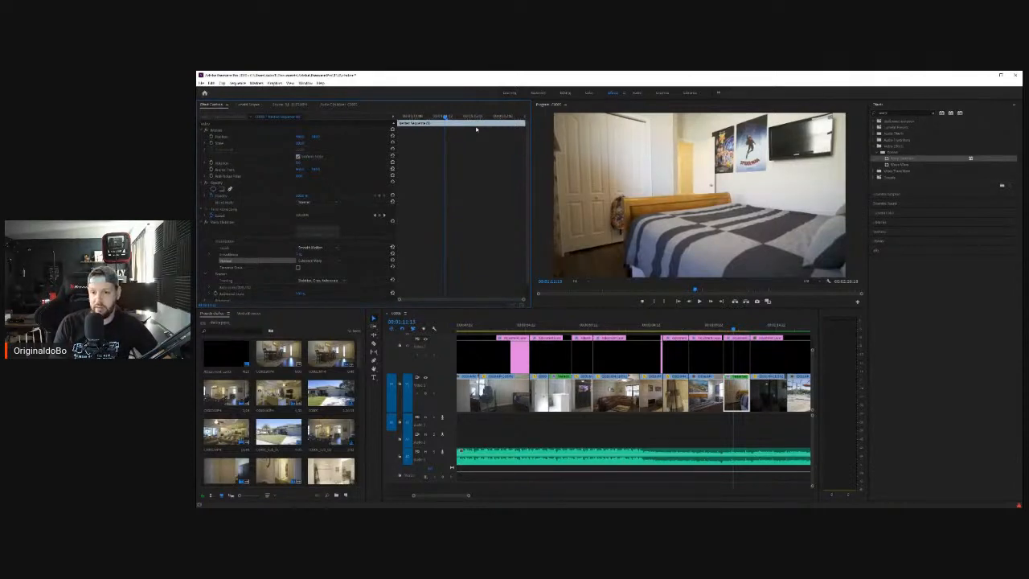
{"action": "key", "text": "space"}
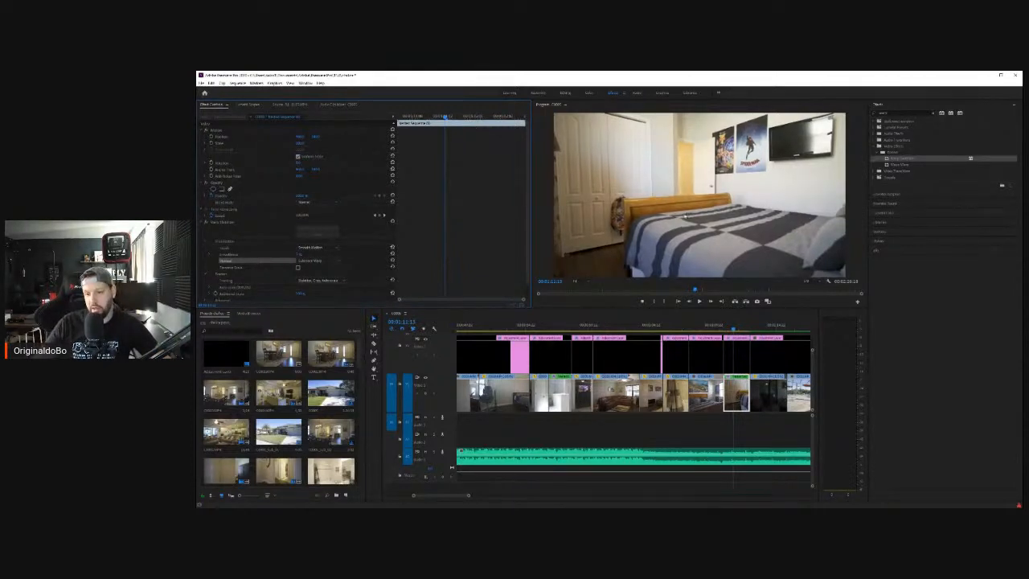
Step: Split the adjustment layer at the end of the covered patio clip and at the end of the pool clip
{"action": "scroll", "coordinate": [665, 330], "scroll_direction": "down", "scroll_amount": 3}
{"action": "left_click", "coordinate": [660, 365]}
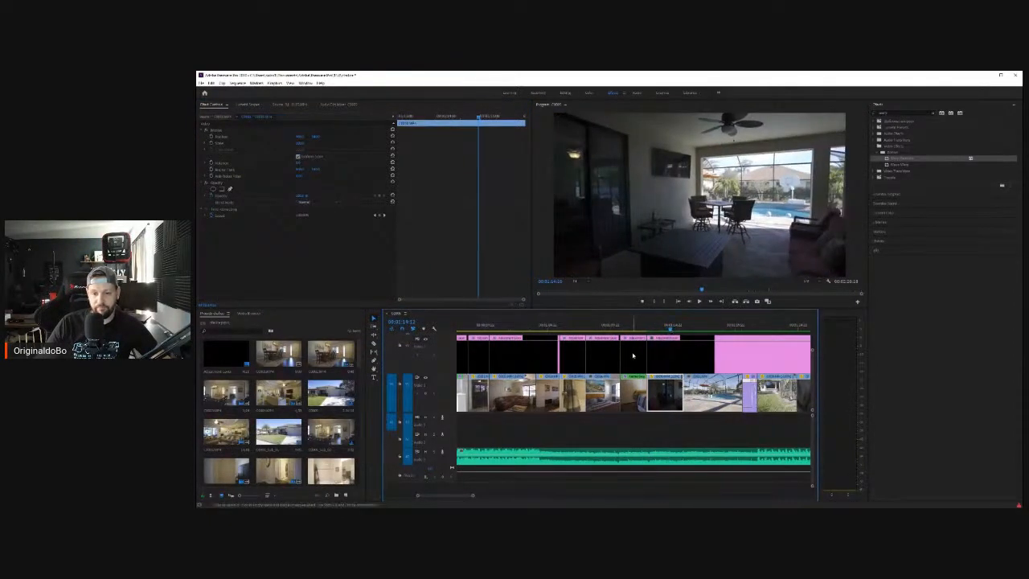
{"action": "left_click", "coordinate": [635, 355]}
{"action": "left_click", "coordinate": [640, 325]}
{"action": "mouse_move", "coordinate": [645, 325]}
{"action": "left_mouse_down"}
{"action": "mouse_move", "coordinate": [506, 325]}
{"action": "mouse_move", "coordinate": [623, 328]}
{"action": "mouse_move", "coordinate": [647, 344]}
{"action": "left_mouse_up"}
{"action": "key", "text": "space"}
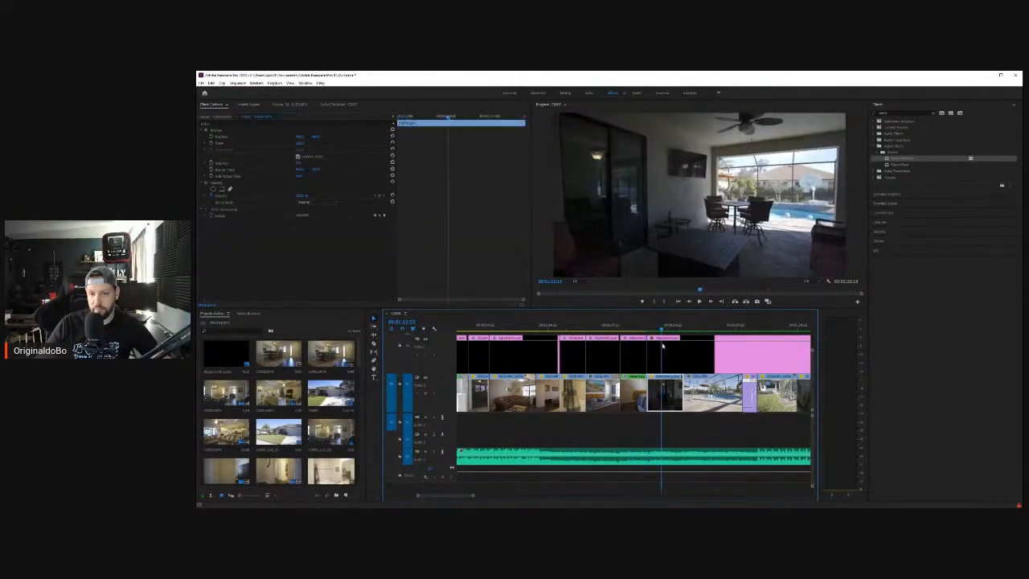
{"action": "scroll", "coordinate": [700, 348], "scroll_direction": "down", "scroll_amount": 1}
{"action": "scroll", "coordinate": [700, 348], "scroll_direction": "down", "scroll_amount": 1}
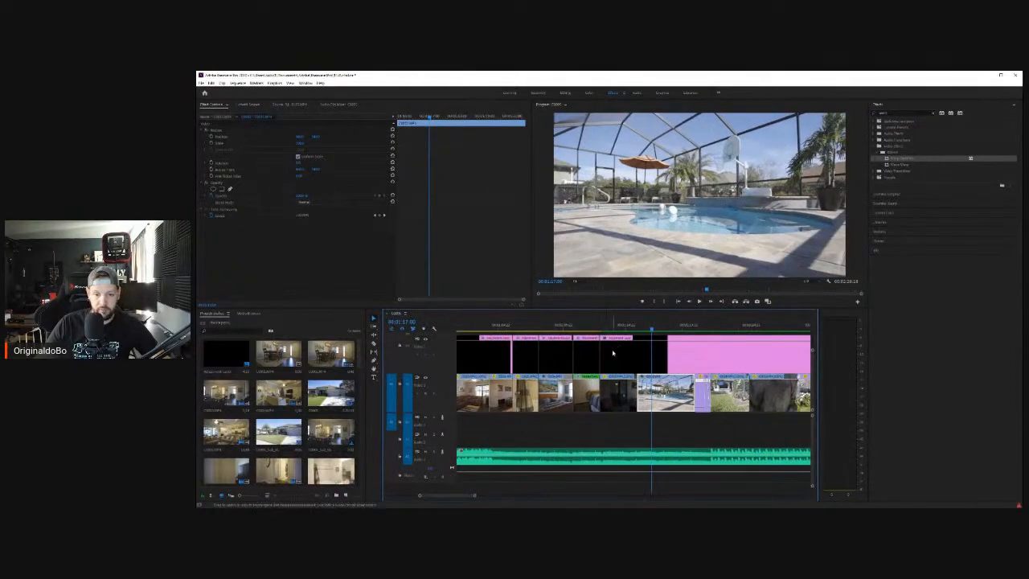
{"action": "left_click", "coordinate": [613, 354]}
{"action": "key", "text": "c"}
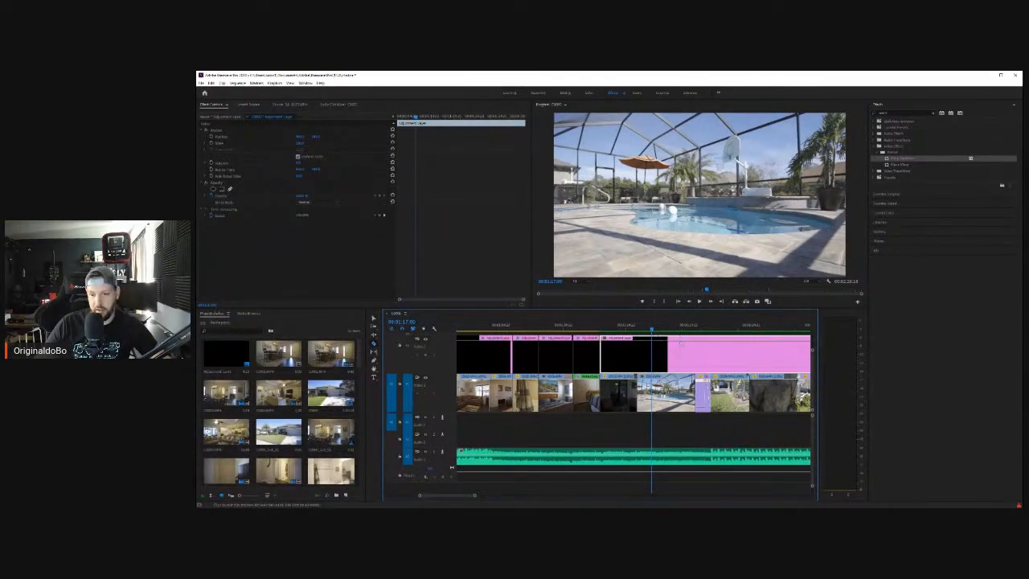
{"action": "left_click", "coordinate": [696, 349]}
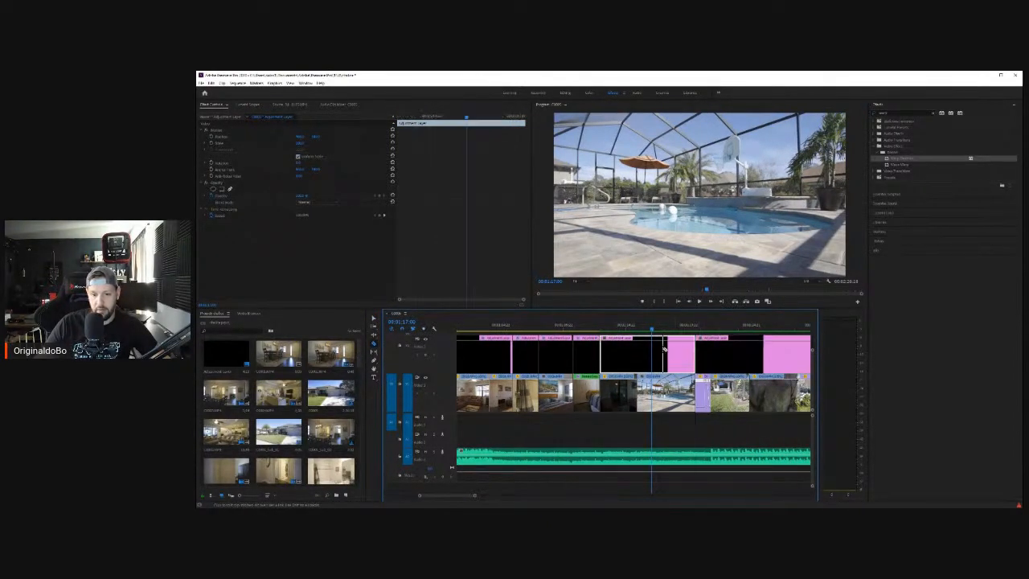
{"action": "left_click", "coordinate": [637, 351]}
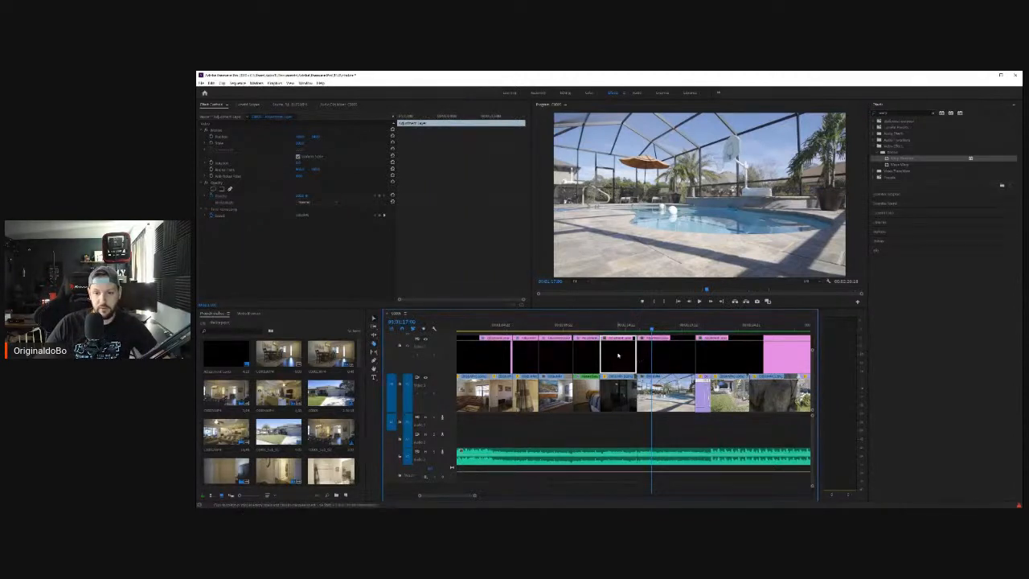
Step: Load the third Leeming LUT Pro file as the input LUT on the covered patio's adjustment layer
{"action": "key", "text": "Up"}
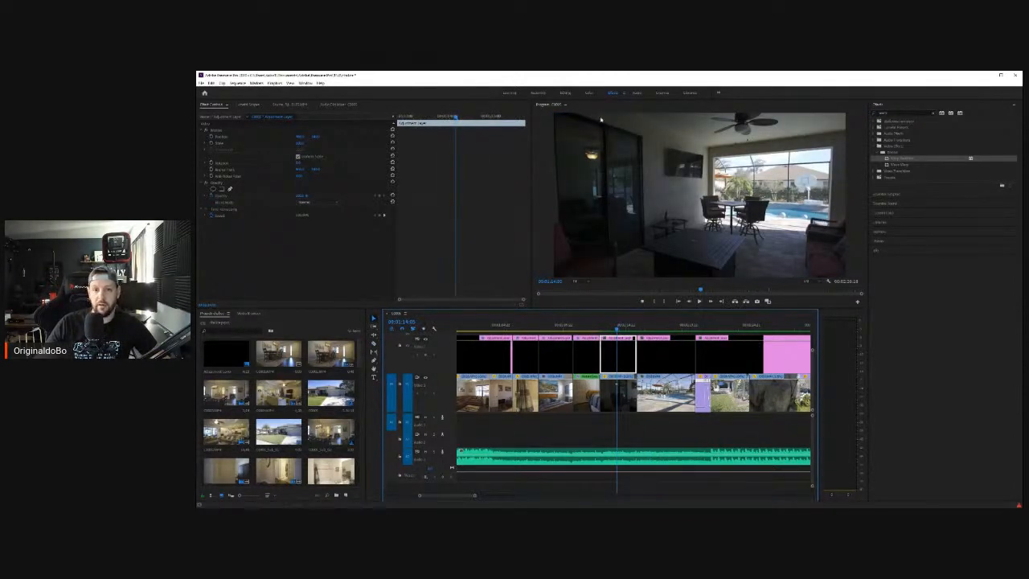
{"action": "left_click", "coordinate": [588, 92]}
{"action": "left_click", "coordinate": [909, 143]}
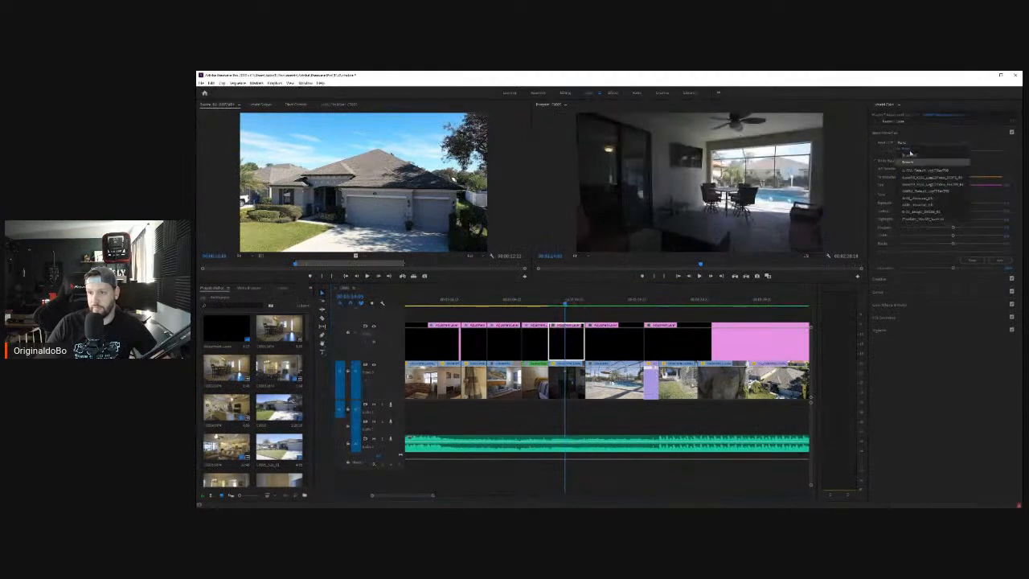
{"action": "left_click", "coordinate": [909, 161]}
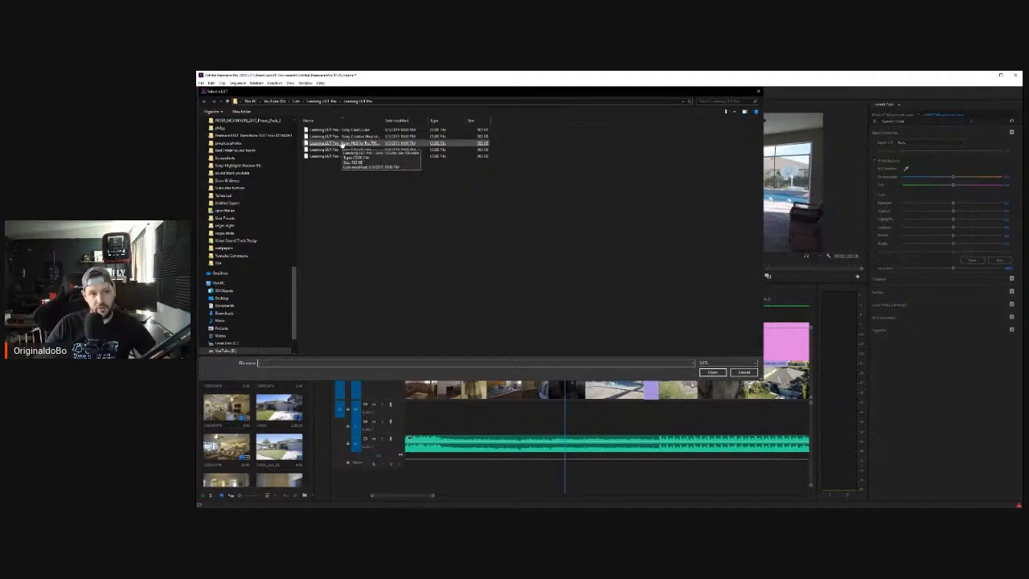
{"action": "double_click", "coordinate": [342, 143]}
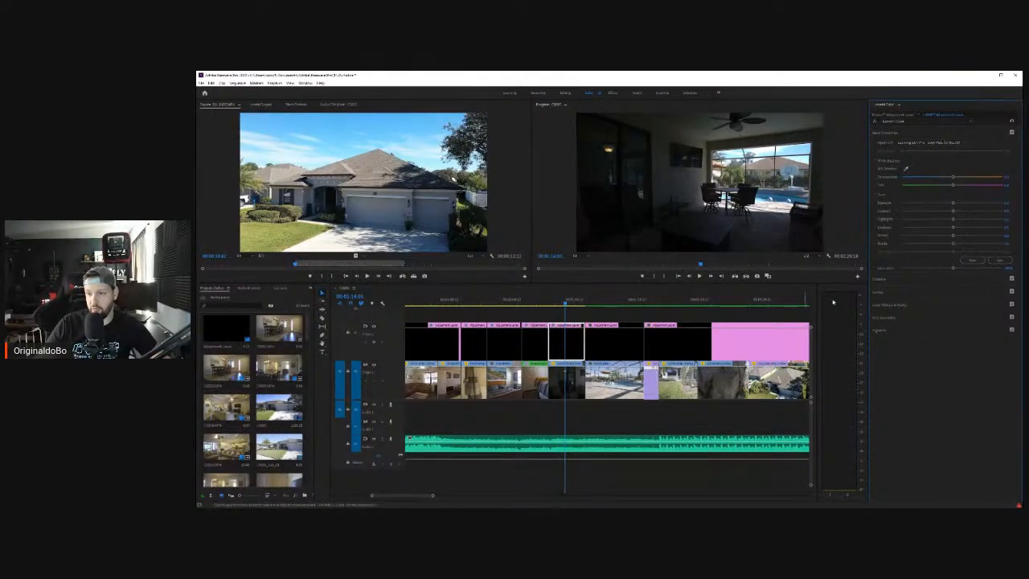
Step: On the patio's adjustment layer, raise the exposure, push the shadows to maximum, lower the blacks slightly and set contrast to 25
{"action": "left_click_drag", "start_coordinate": [954, 203], "coordinate": [994, 229]}
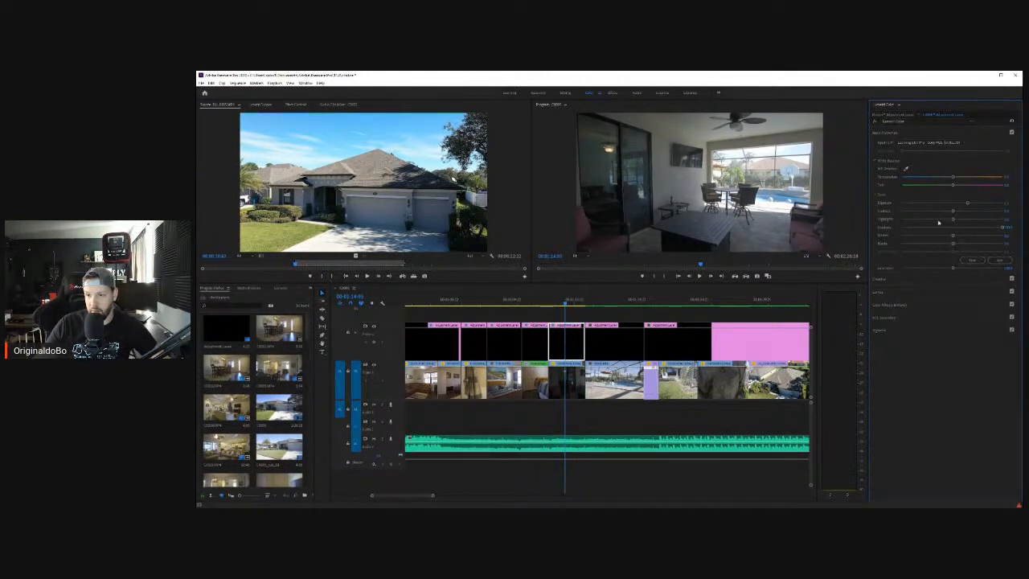
{"action": "mouse_move", "coordinate": [951, 242]}
{"action": "left_mouse_down"}
{"action": "mouse_move", "coordinate": [972, 244]}
{"action": "mouse_move", "coordinate": [940, 243]}
{"action": "mouse_move", "coordinate": [953, 248]}
{"action": "left_mouse_up"}
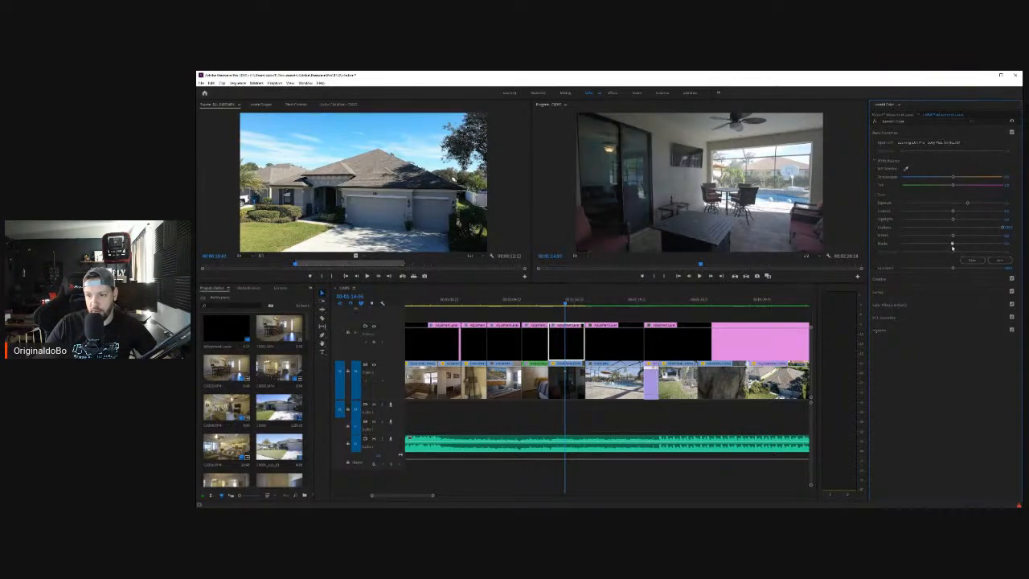
{"action": "left_click", "coordinate": [1008, 211]}
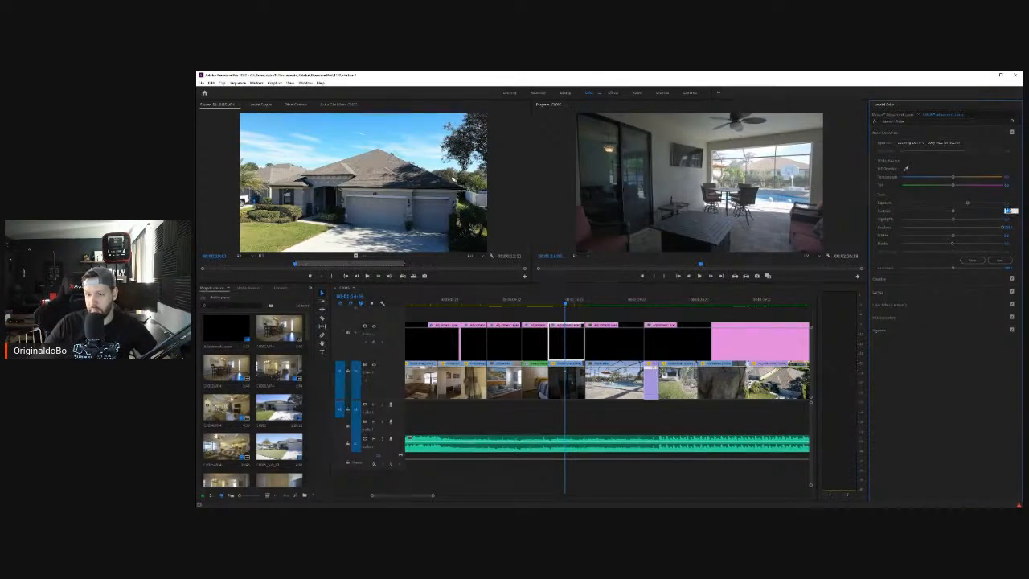
{"action": "type", "text": "25"}
{"action": "key", "text": "Return"}
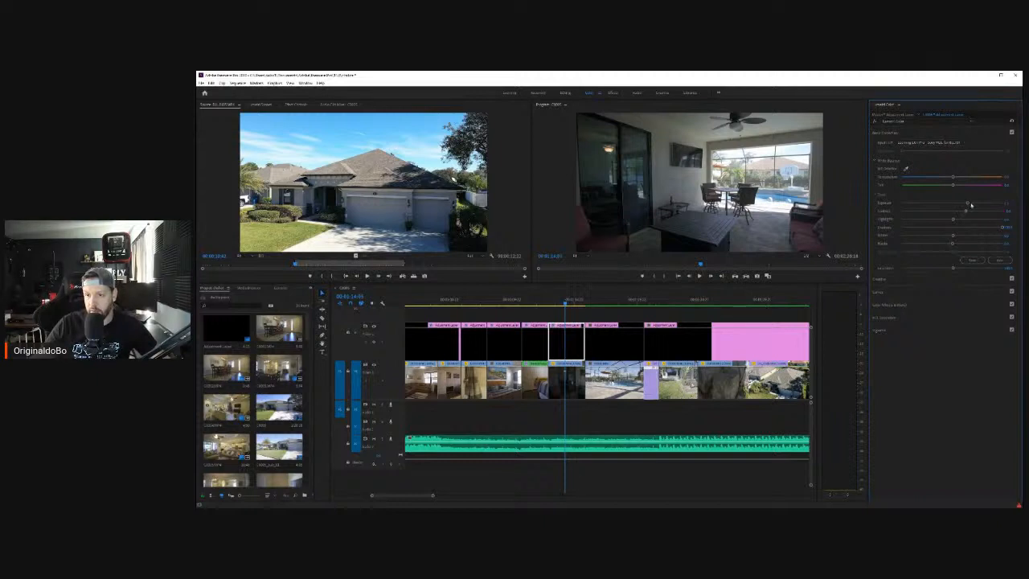
Step: Refine the patio's correction with higher exposure, lower highlights, reduced shadows and slightly more contrast
{"action": "left_click_drag", "start_coordinate": [971, 205], "coordinate": [978, 204]}
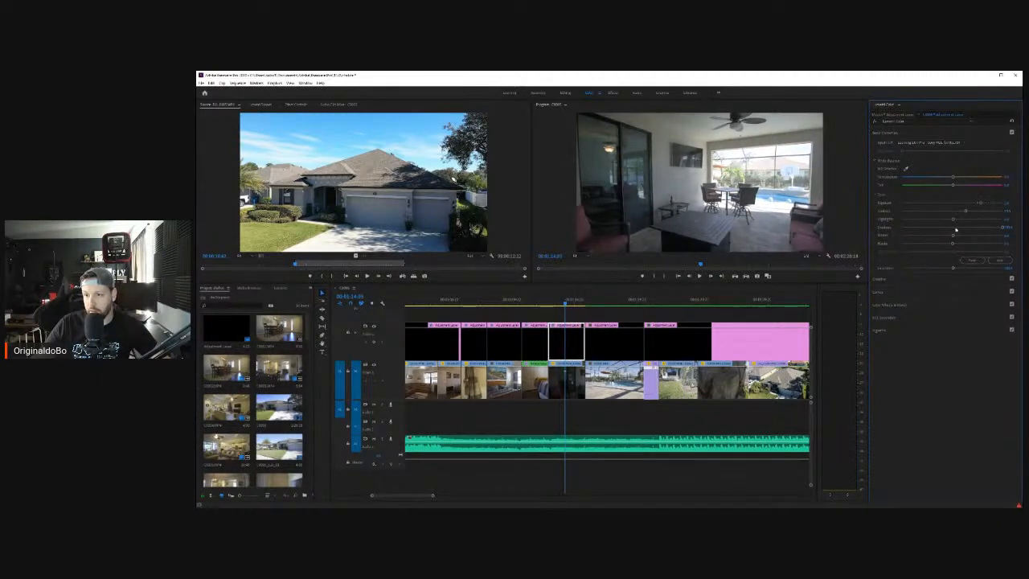
{"action": "left_click_drag", "start_coordinate": [952, 219], "coordinate": [921, 220]}
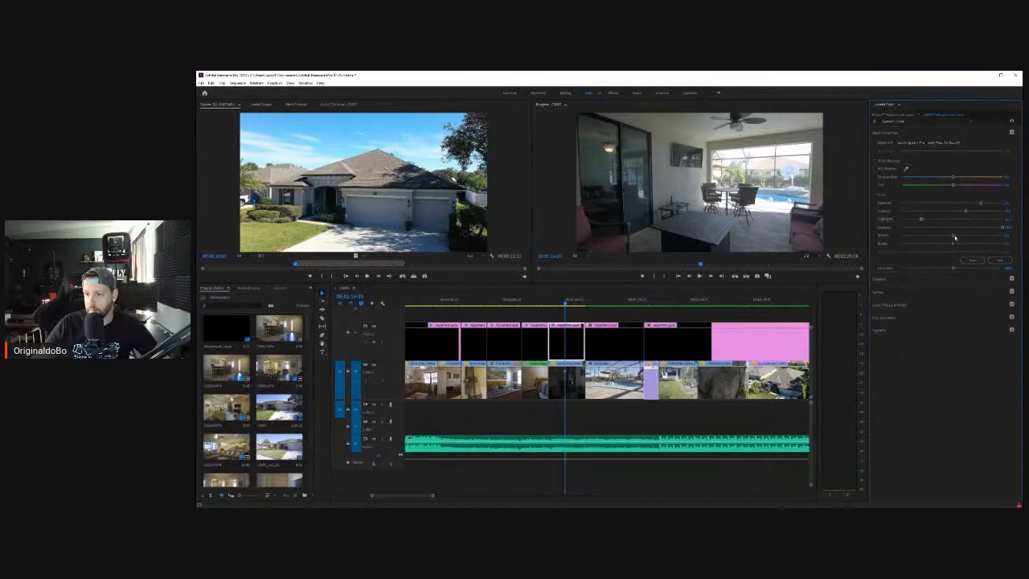
{"action": "left_click_drag", "start_coordinate": [957, 232], "coordinate": [981, 228]}
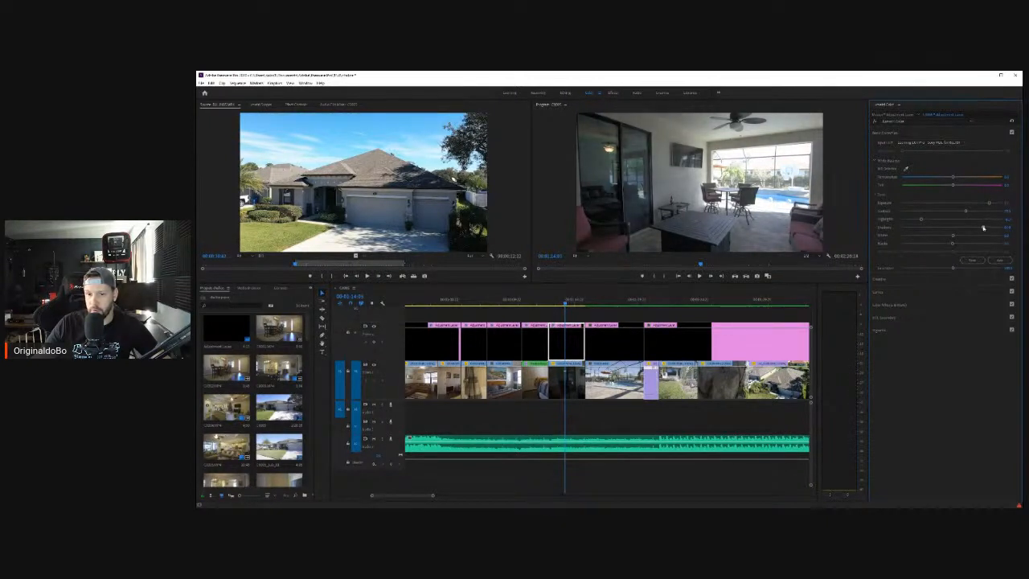
{"action": "mouse_move", "coordinate": [573, 311]}
{"action": "left_mouse_down"}
{"action": "mouse_move", "coordinate": [551, 301]}
{"action": "mouse_move", "coordinate": [563, 304]}
{"action": "left_mouse_up"}
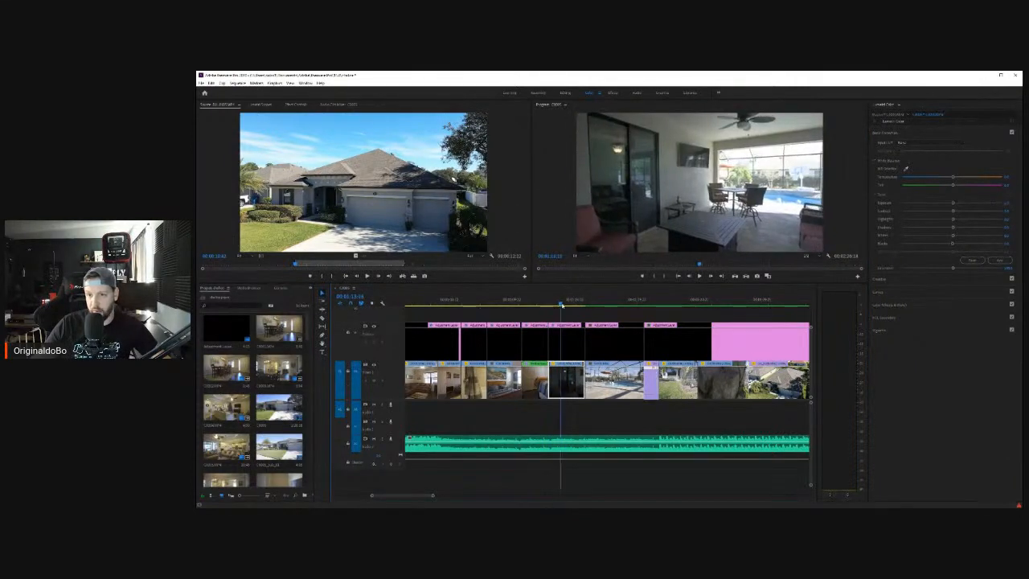
{"action": "left_click", "coordinate": [559, 338]}
{"action": "left_click", "coordinate": [1011, 210]}
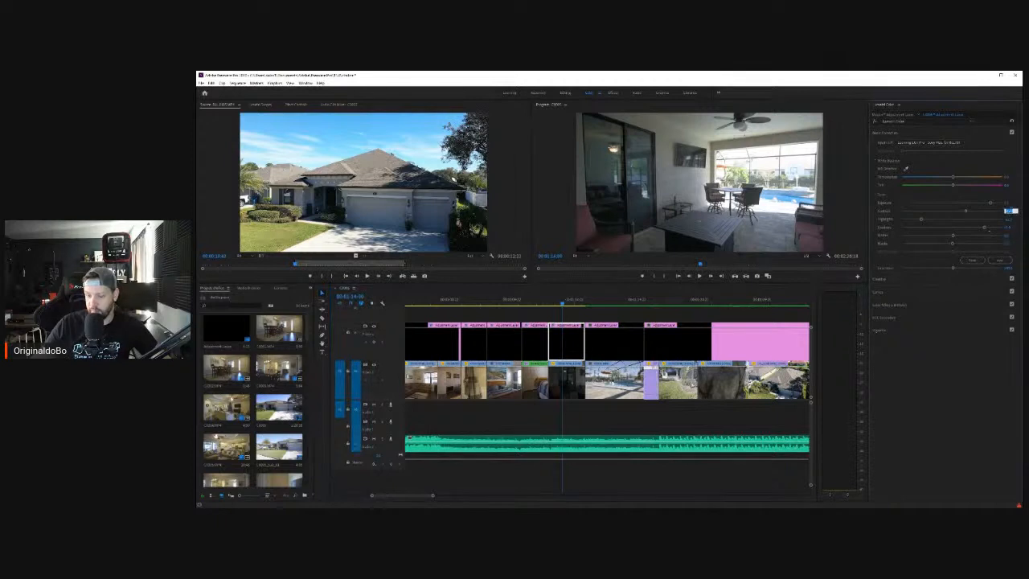
{"action": "key", "text": "Return"}
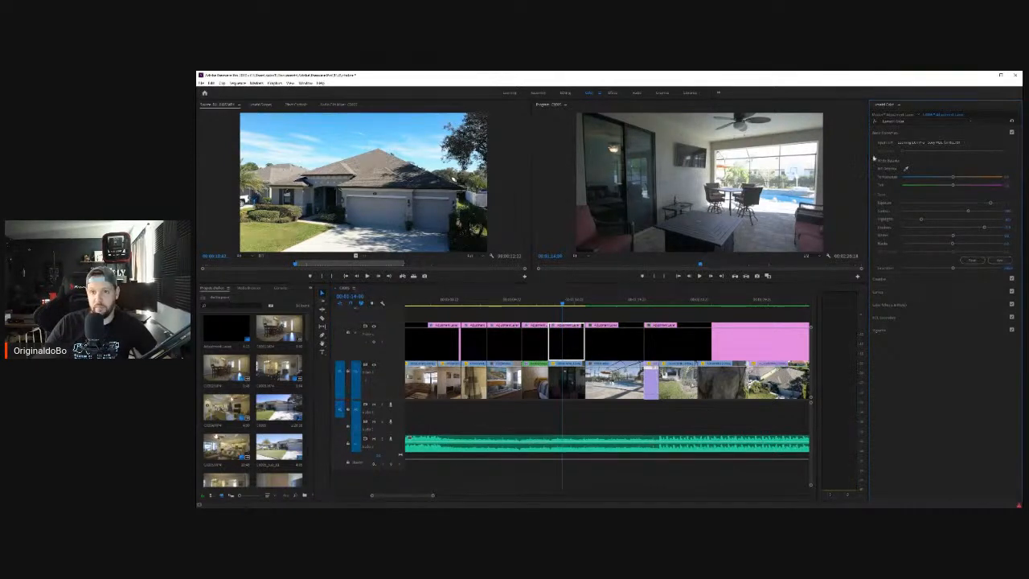
Step: Apply the Neat Video Reduce Noise effect to the patio clip, prepare its noise profile and apply it
{"action": "left_click", "coordinate": [613, 93]}
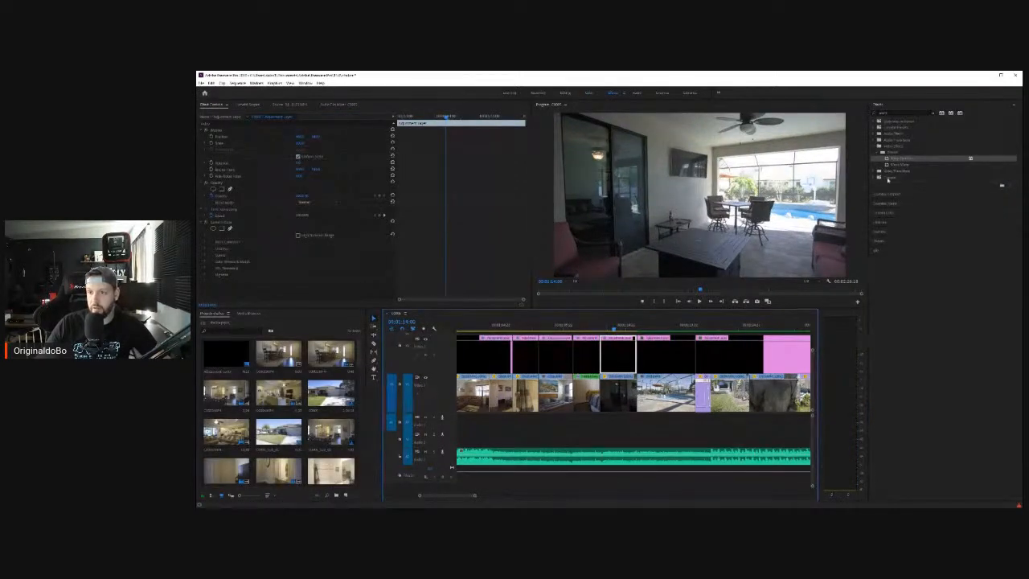
{"action": "left_click", "coordinate": [900, 114]}
{"action": "type", "text": "warp"}
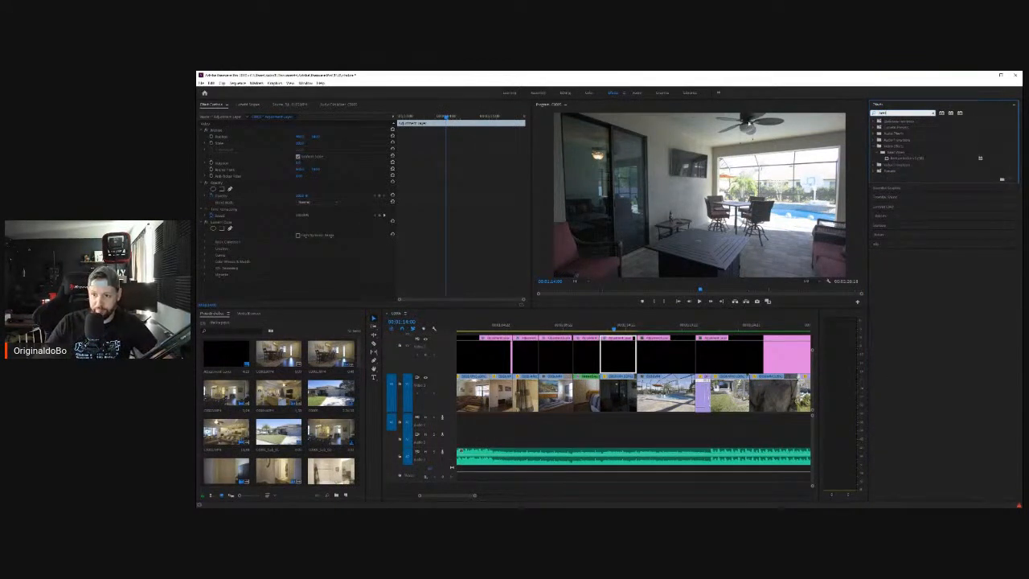
{"action": "left_click_drag", "start_coordinate": [899, 161], "coordinate": [629, 398]}
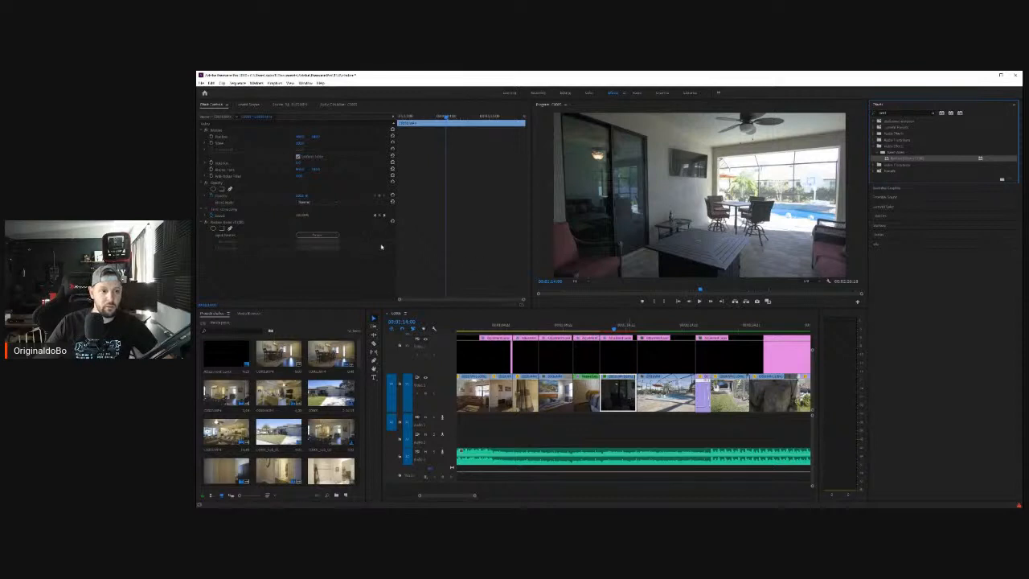
{"action": "left_click", "coordinate": [321, 235]}
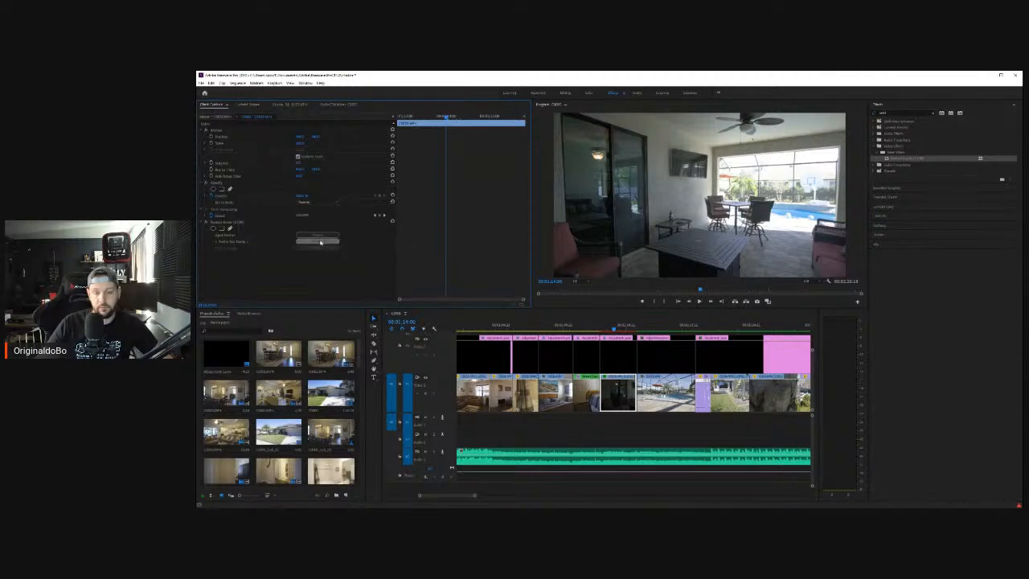
{"action": "left_click", "coordinate": [321, 241]}
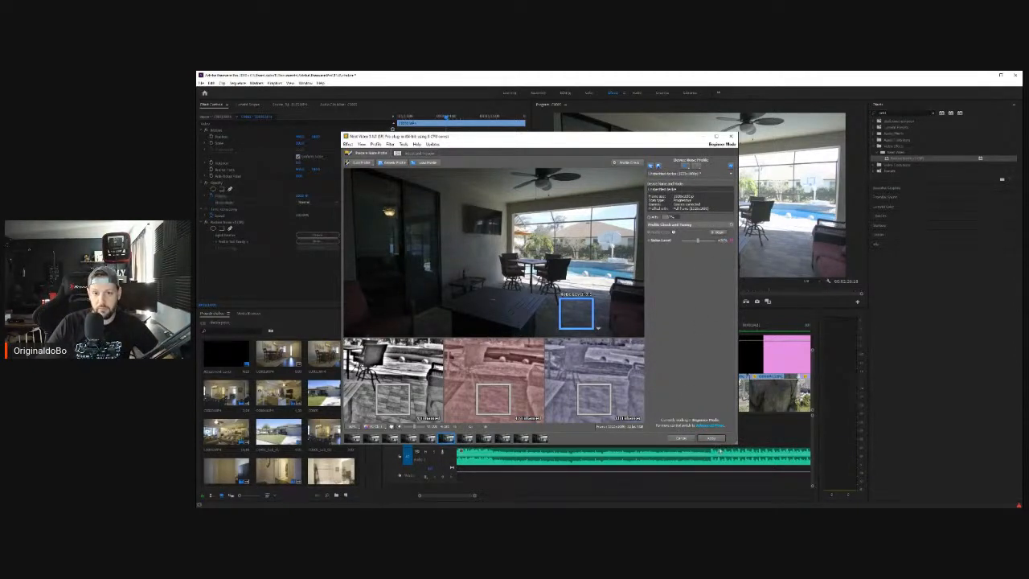
{"action": "left_click", "coordinate": [713, 439]}
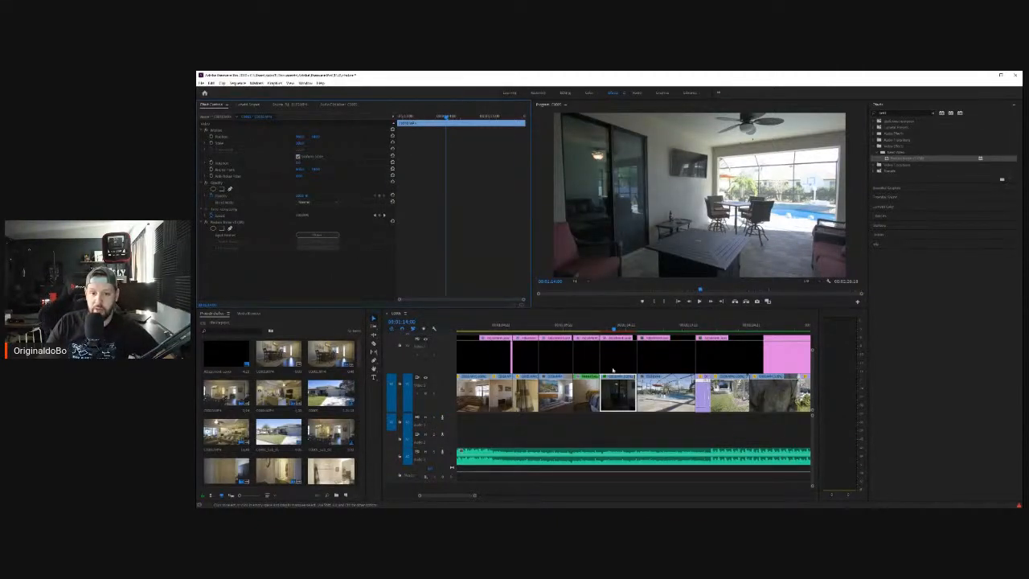
Step: Render the sequence's effects for preview playback
{"action": "left_click", "coordinate": [596, 327]}
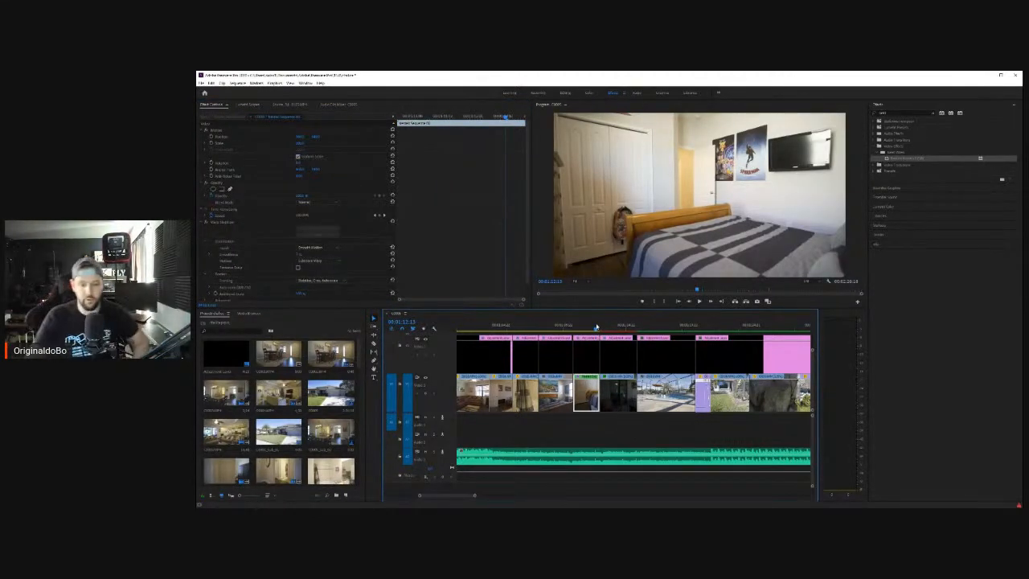
{"action": "key", "text": "Return"}
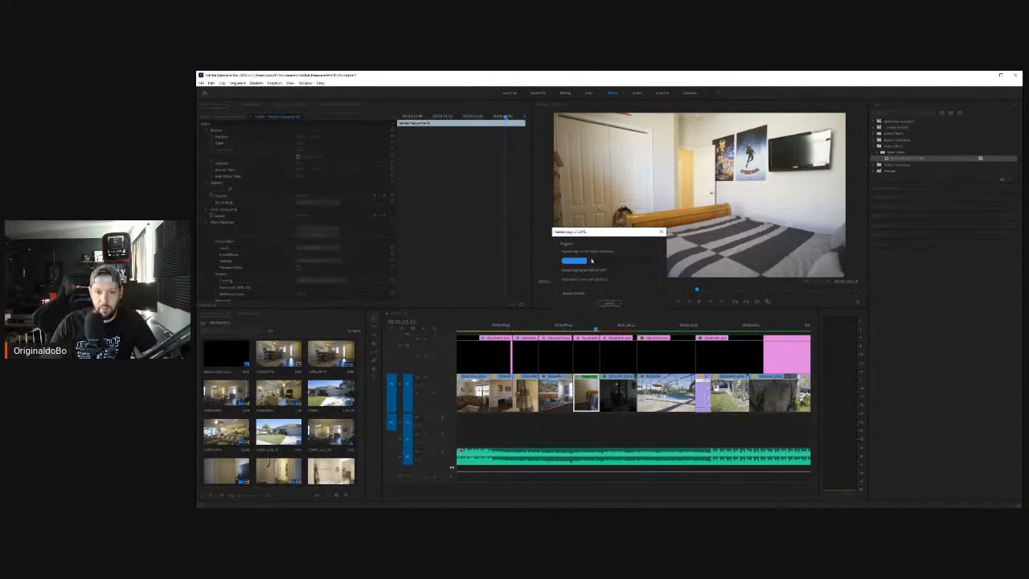
{"action": "left_click_drag", "start_coordinate": [601, 238], "coordinate": [594, 230]}
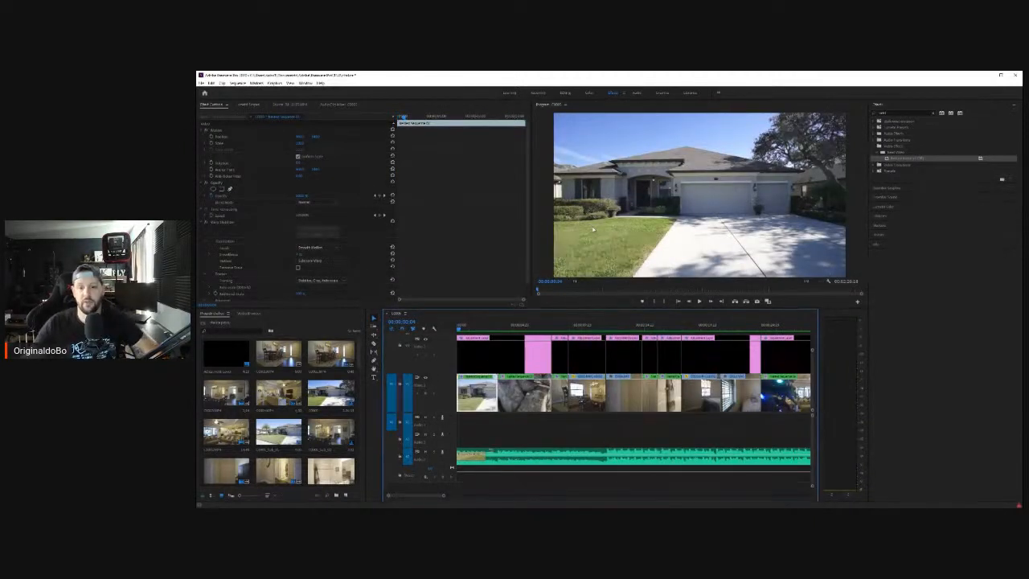
Step: Show the whole sequence on the timeline and move to the kitchen sink clip
{"action": "left_click", "coordinate": [626, 438]}
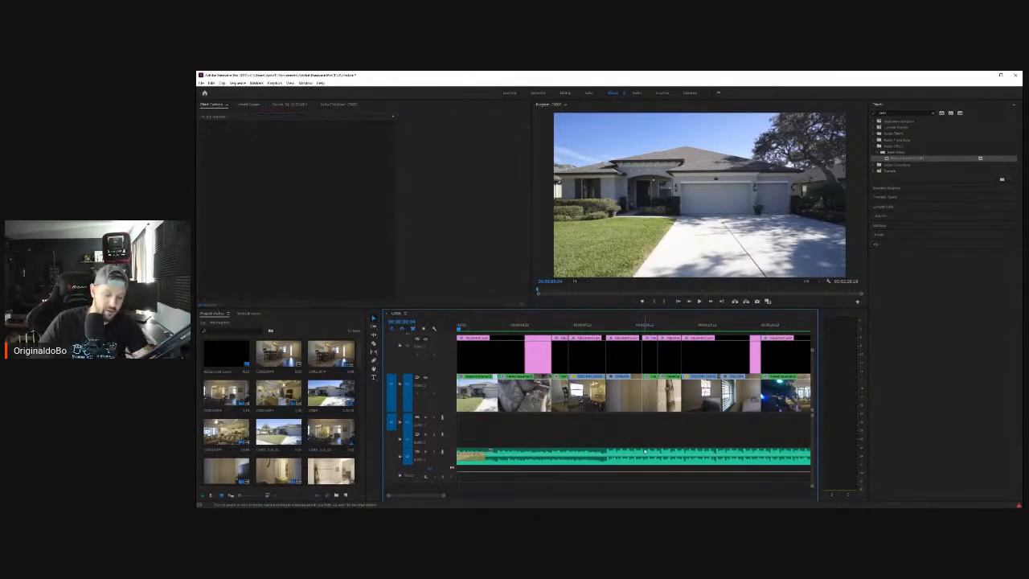
{"action": "key", "text": "minus"}
{"action": "key", "text": "minus"}
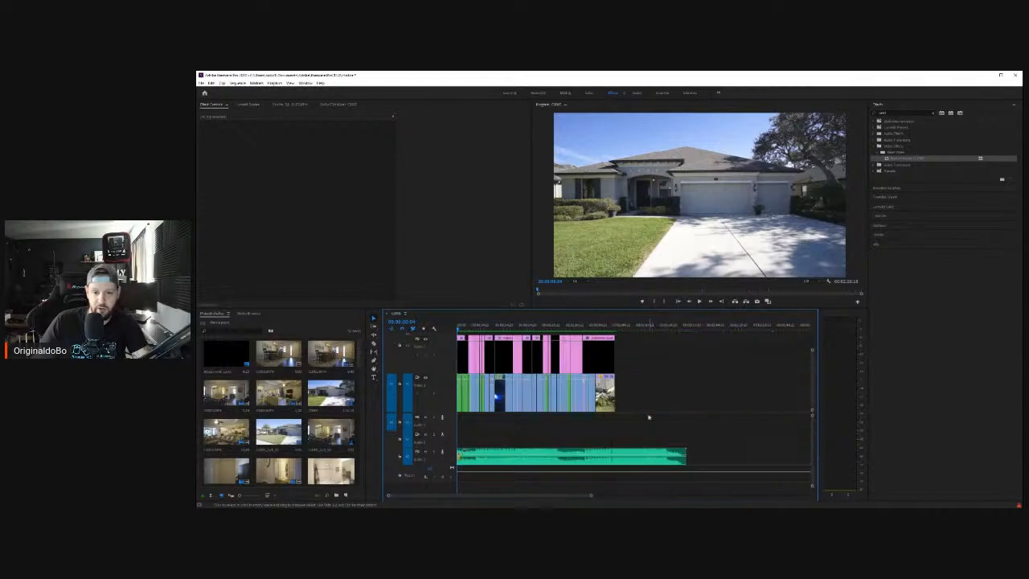
{"action": "left_click", "coordinate": [524, 324]}
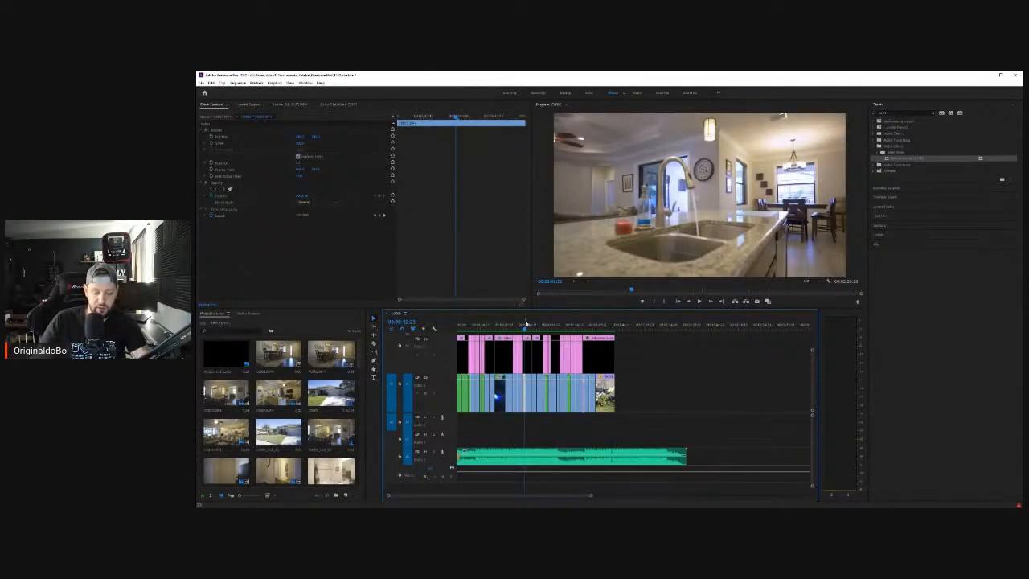
Step: Play back the section from the second bedroom through the patio to the pool clip to check the transitions between rooms
{"action": "key", "text": "equal"}
{"action": "key", "text": "equal"}
{"action": "key", "text": "equal"}
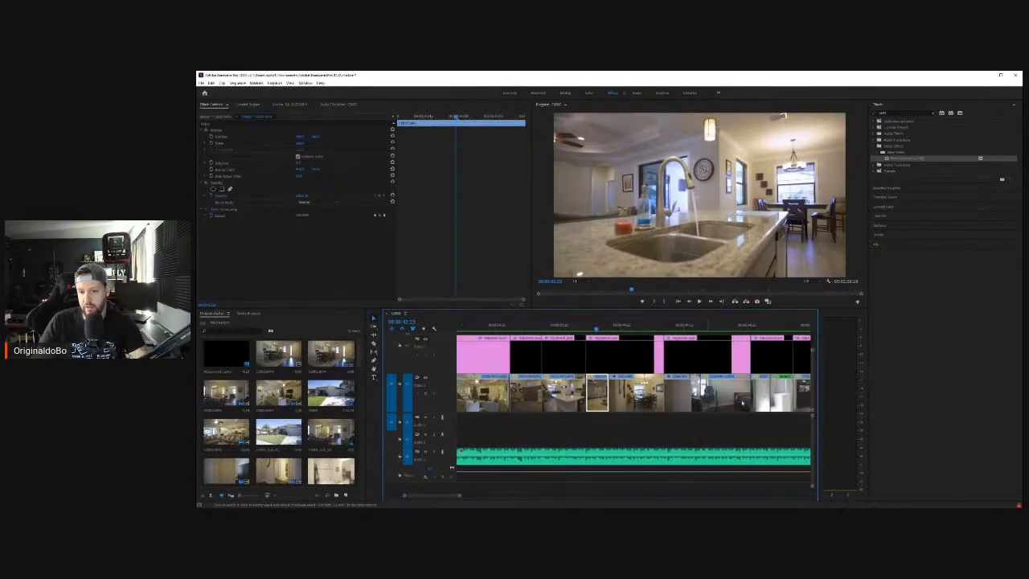
{"action": "scroll", "coordinate": [741, 402], "scroll_direction": "down", "scroll_amount": 8}
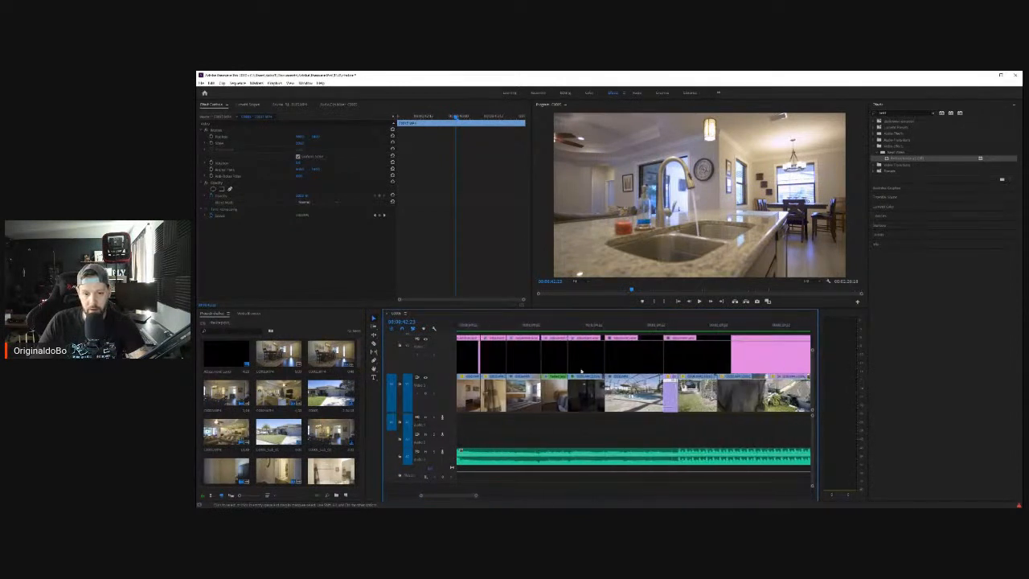
{"action": "left_click", "coordinate": [584, 325]}
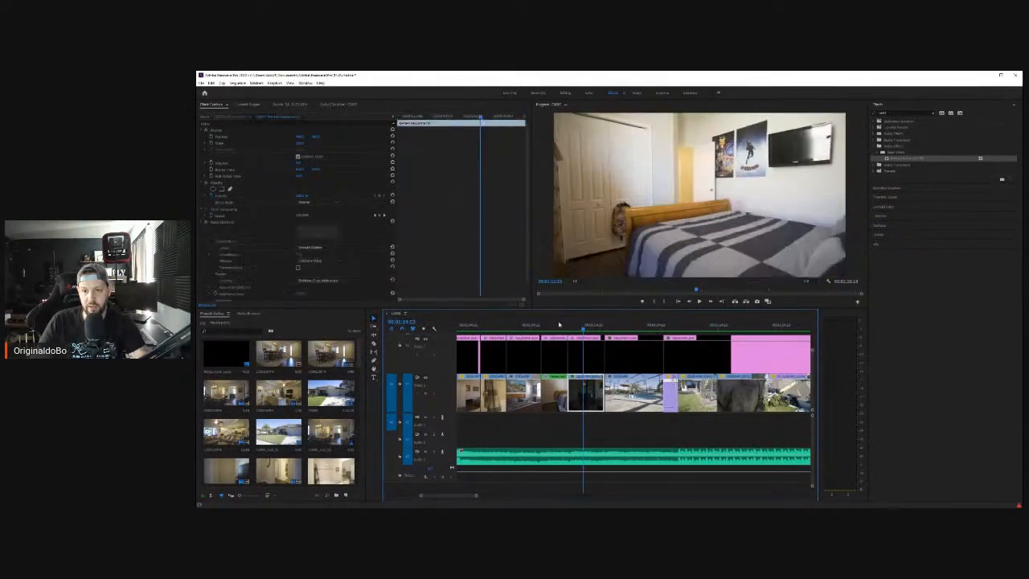
{"action": "key", "text": "space"}
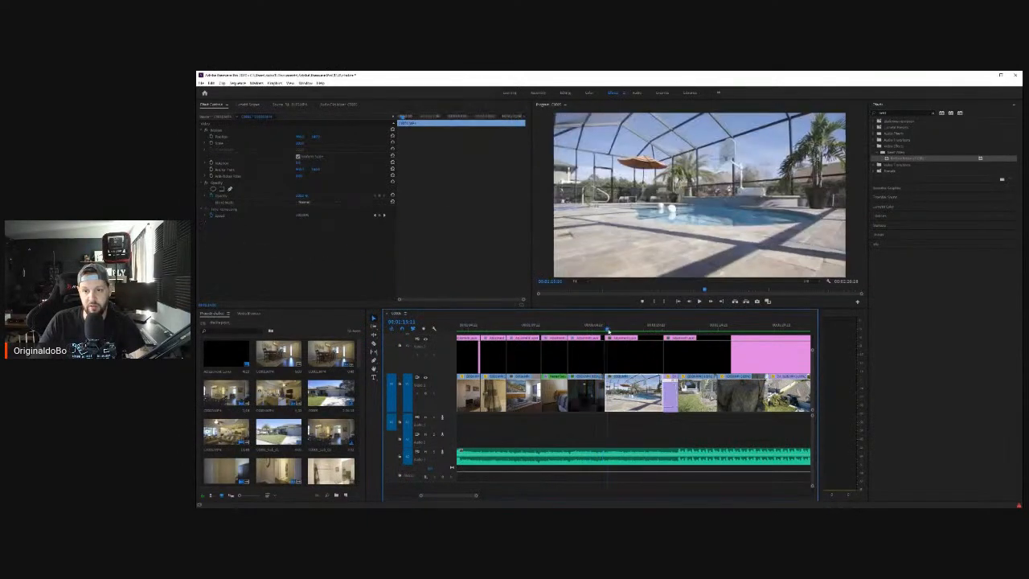
{"action": "left_click_drag", "start_coordinate": [609, 330], "coordinate": [560, 324]}
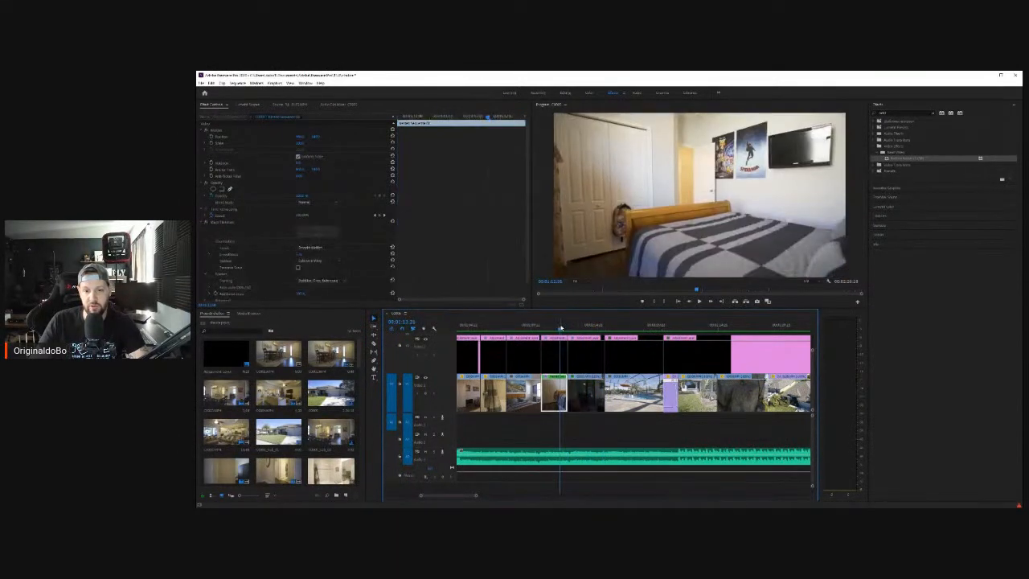
{"action": "left_click", "coordinate": [699, 301]}
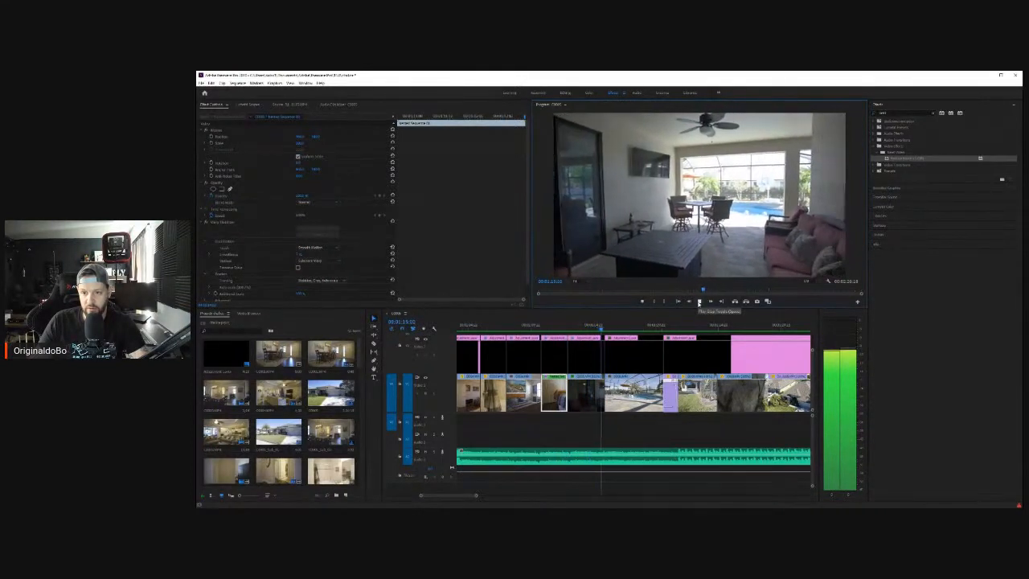
{"action": "left_click", "coordinate": [699, 301]}
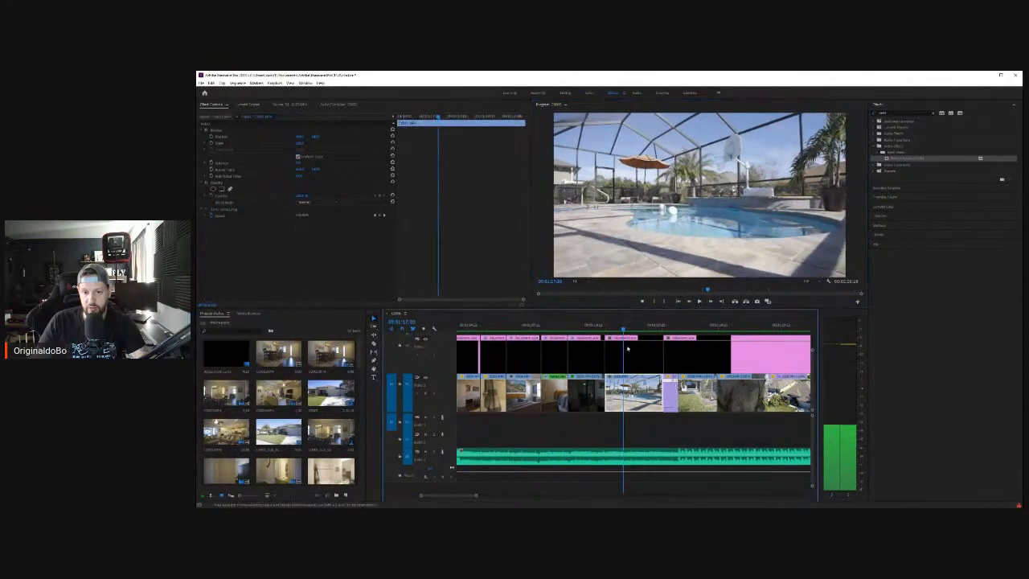
Step: Apply the Leeming LUT Pro Sony HLG LUT as the input LUT on the adjustment layer above the pool clip
{"action": "left_click", "coordinate": [628, 348]}
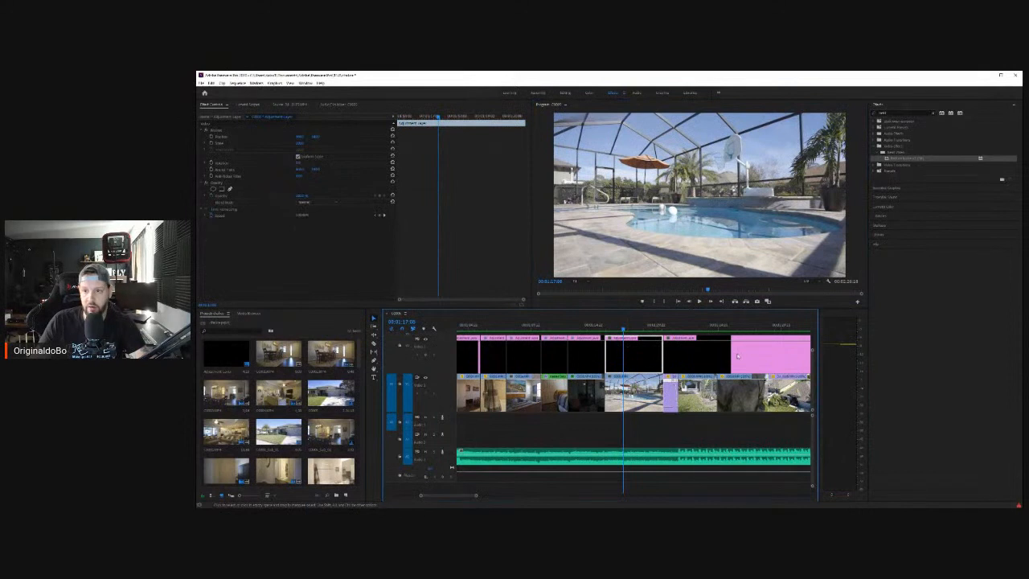
{"action": "left_click", "coordinate": [590, 93]}
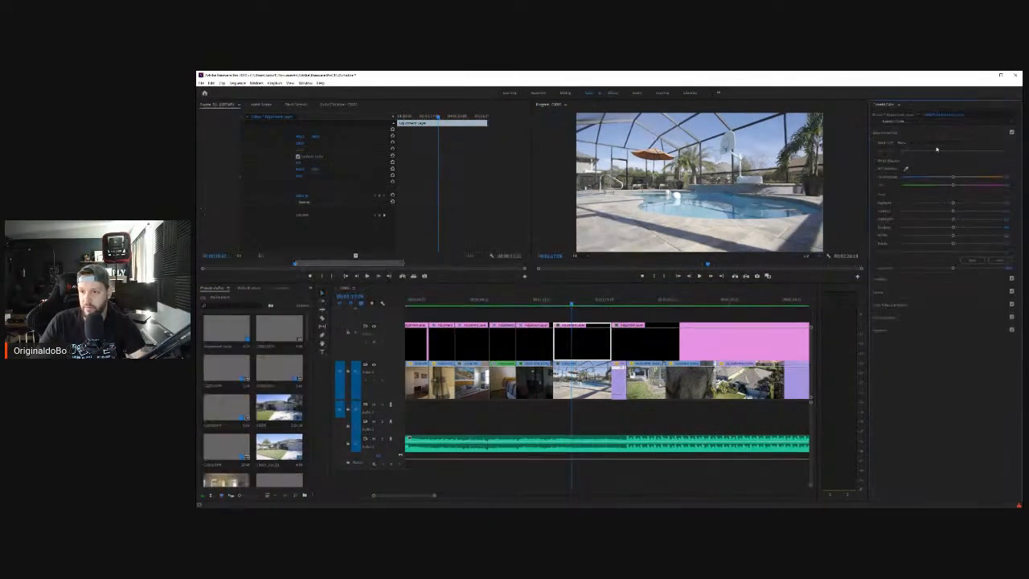
{"action": "left_click", "coordinate": [937, 148]}
{"action": "left_click", "coordinate": [911, 164]}
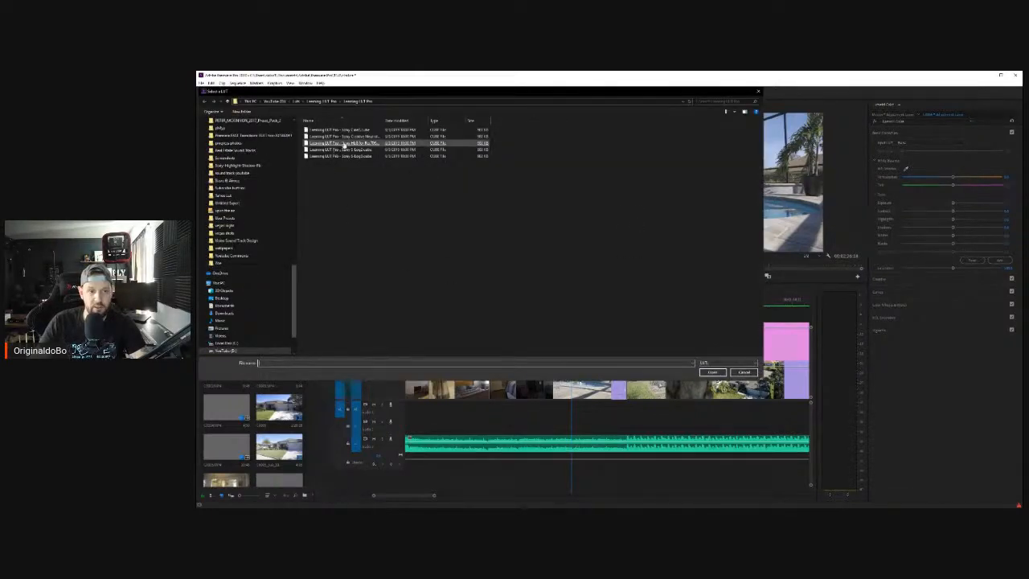
{"action": "double_click", "coordinate": [344, 145]}
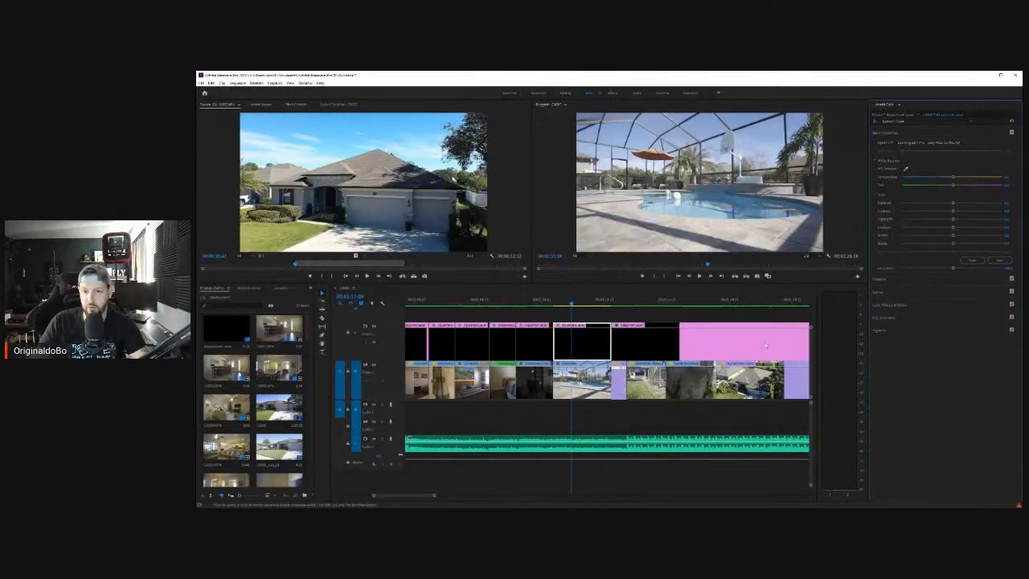
Step: Grade the pool's adjustment layer with higher exposure and highlights, contrast 25, a warmer temperature, and lower shadows and blacks
{"action": "left_click", "coordinate": [596, 353]}
{"action": "mouse_move", "coordinate": [954, 204]}
{"action": "left_mouse_down"}
{"action": "mouse_move", "coordinate": [970, 204]}
{"action": "mouse_move", "coordinate": [965, 220]}
{"action": "left_mouse_up"}
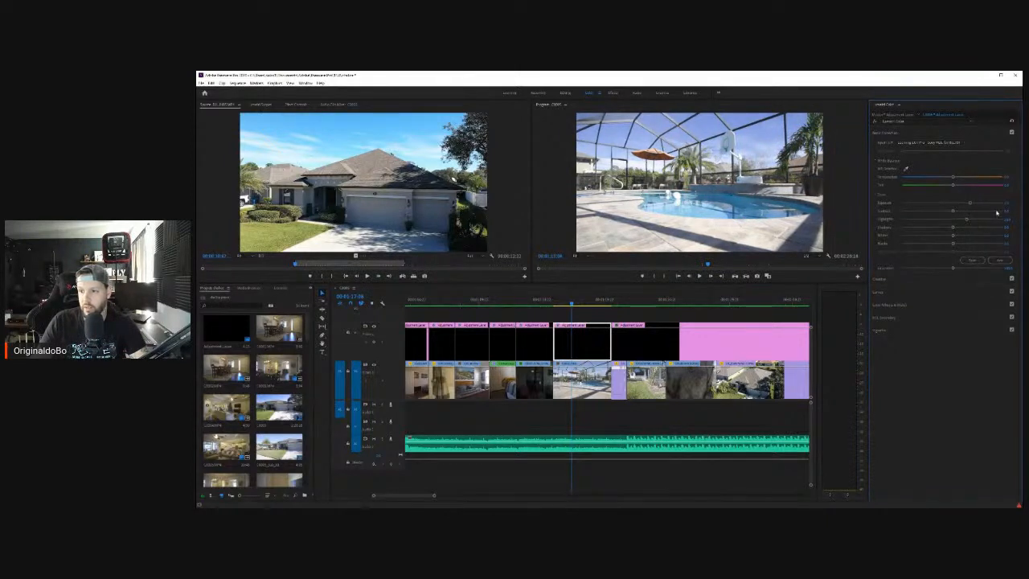
{"action": "left_click", "coordinate": [1009, 211]}
{"action": "type", "text": "25"}
{"action": "key", "text": "Return"}
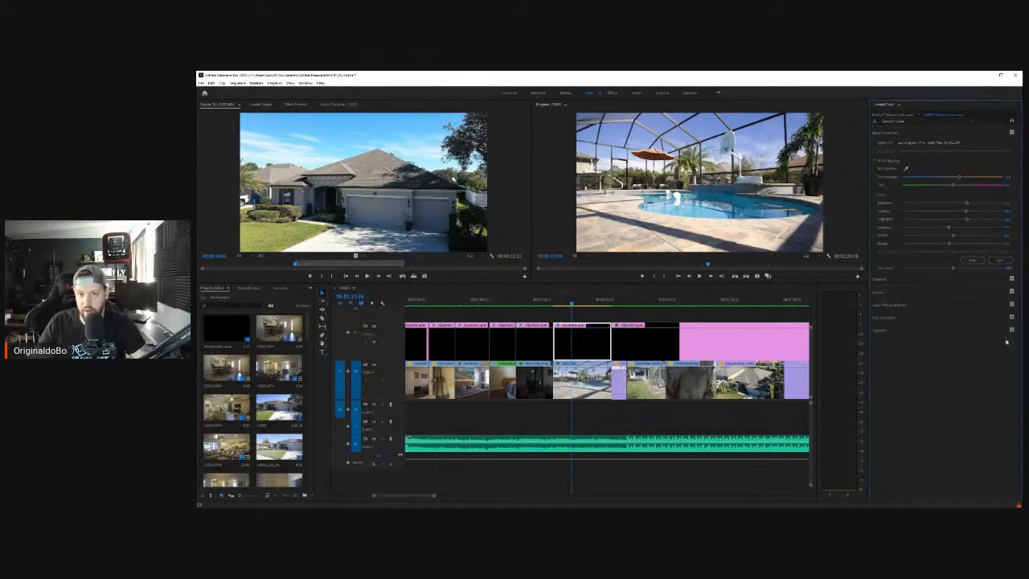
Step: Nest the pool clip into its own sequence
{"action": "left_click", "coordinate": [583, 390]}
{"action": "right_click", "coordinate": [583, 391]}
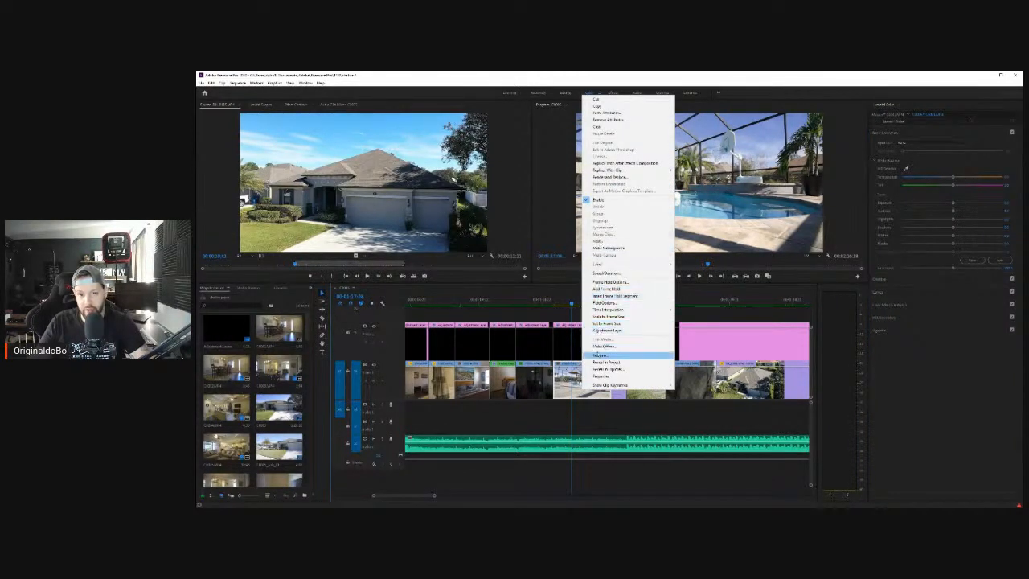
{"action": "left_click", "coordinate": [608, 250]}
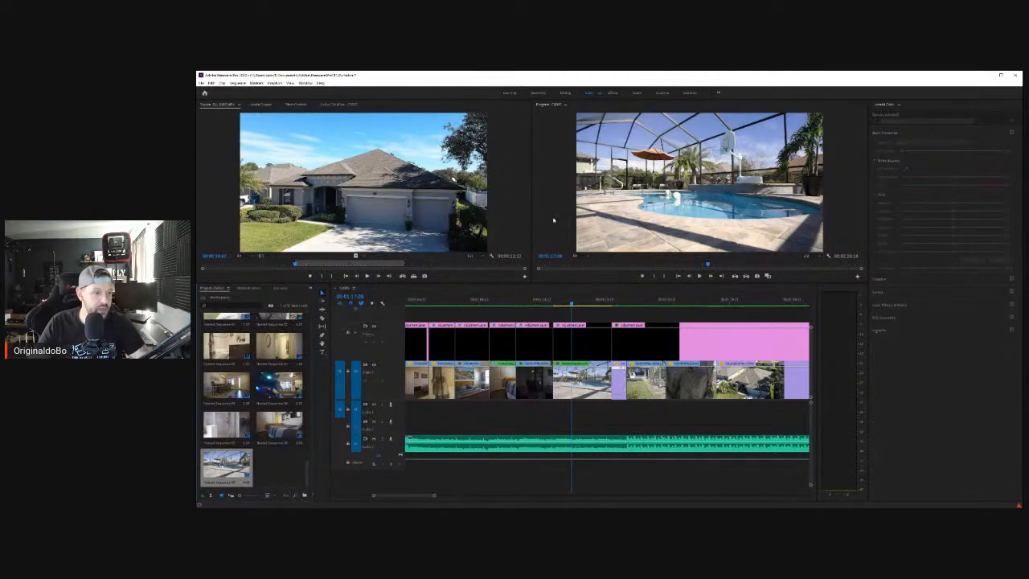
Step: Apply Warp Stabilizer to the nested pool clip and lower its smoothness
{"action": "left_click", "coordinate": [575, 377]}
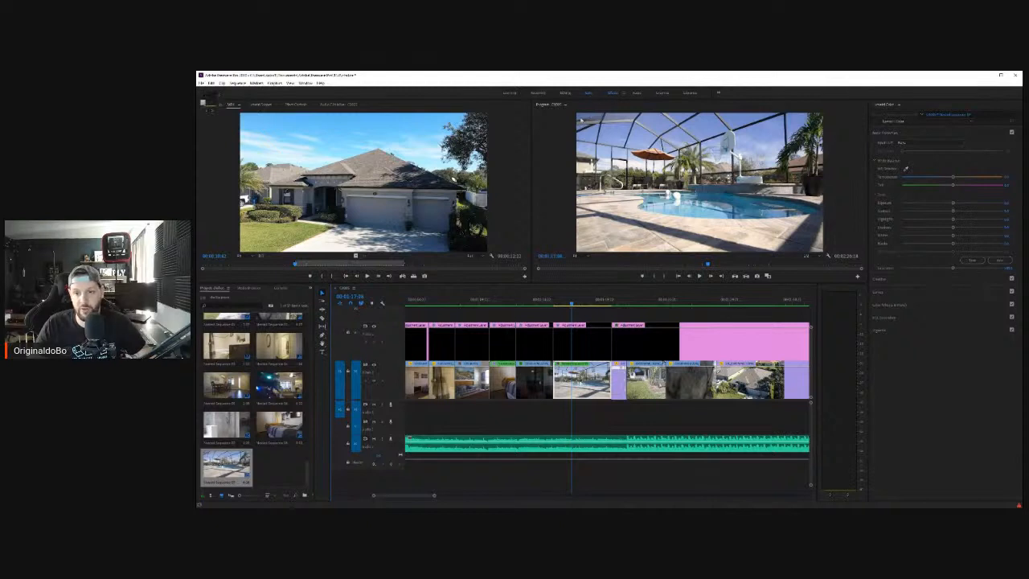
{"action": "key", "text": "alt+shift+5"}
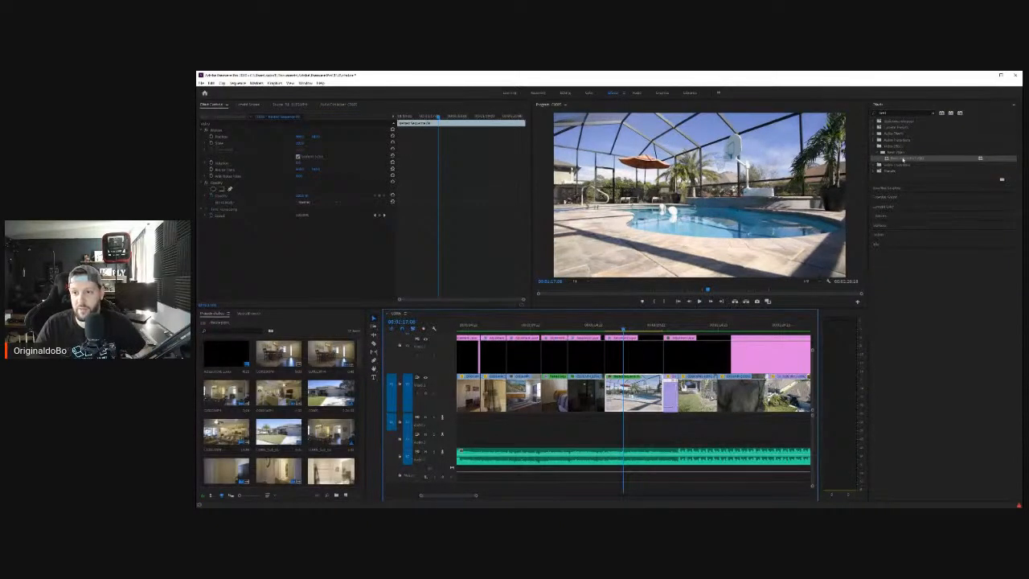
{"action": "key", "text": "shift+7"}
{"action": "type", "text": "warp"}
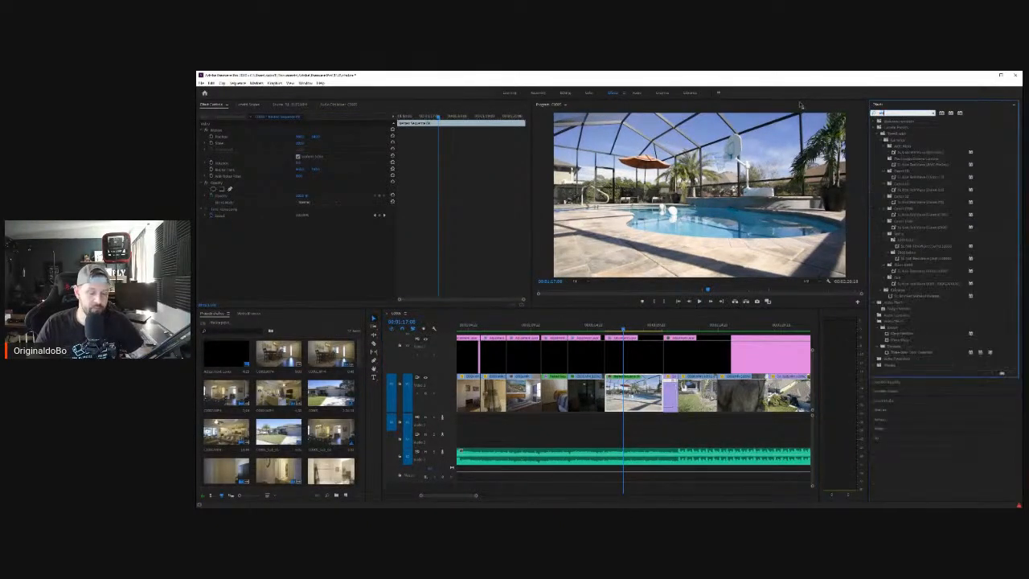
{"action": "left_click_drag", "start_coordinate": [899, 159], "coordinate": [628, 393]}
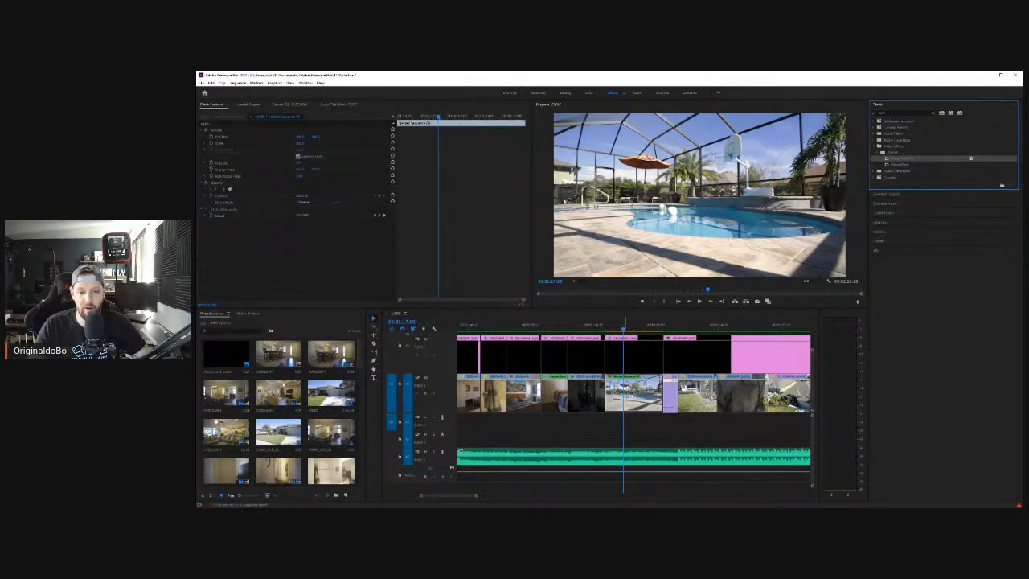
{"action": "left_click", "coordinate": [304, 254]}
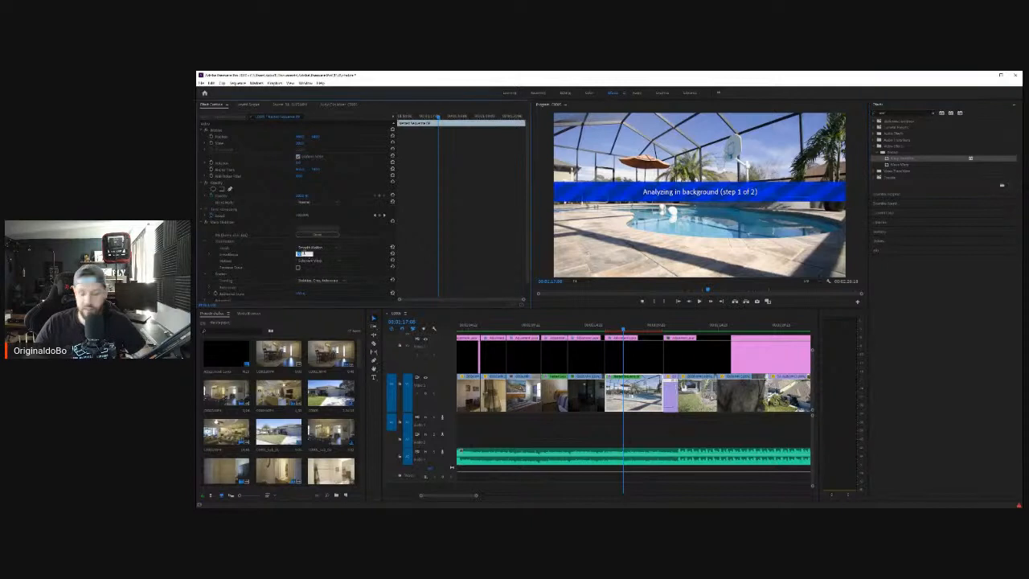
{"action": "key", "text": "BackSpace"}
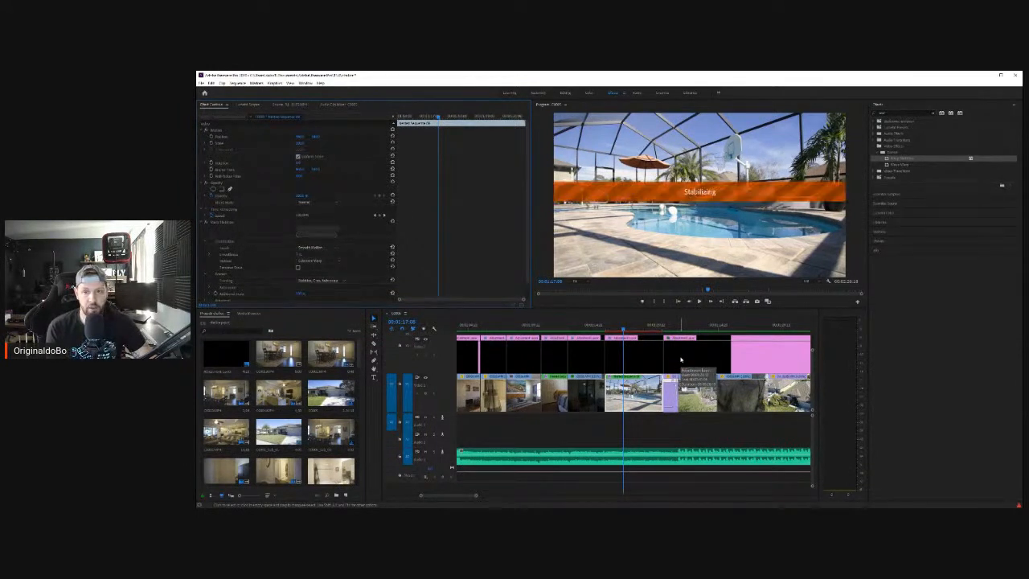
Step: Play back from the patio through the stabilized pool clip to the aerial roof clip and backyard
{"action": "left_click", "coordinate": [576, 326]}
{"action": "left_click", "coordinate": [700, 302]}
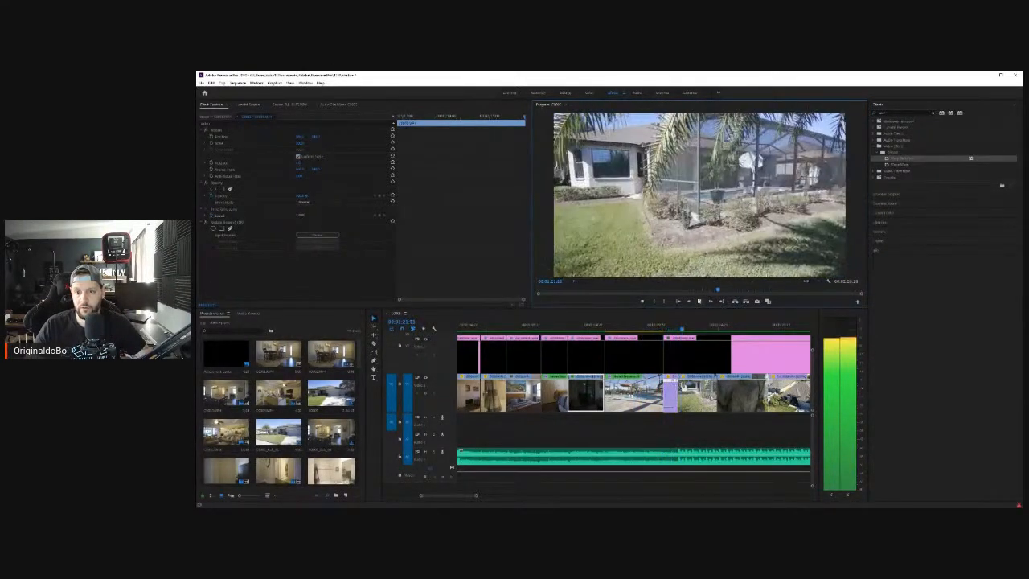
{"action": "left_click", "coordinate": [670, 395]}
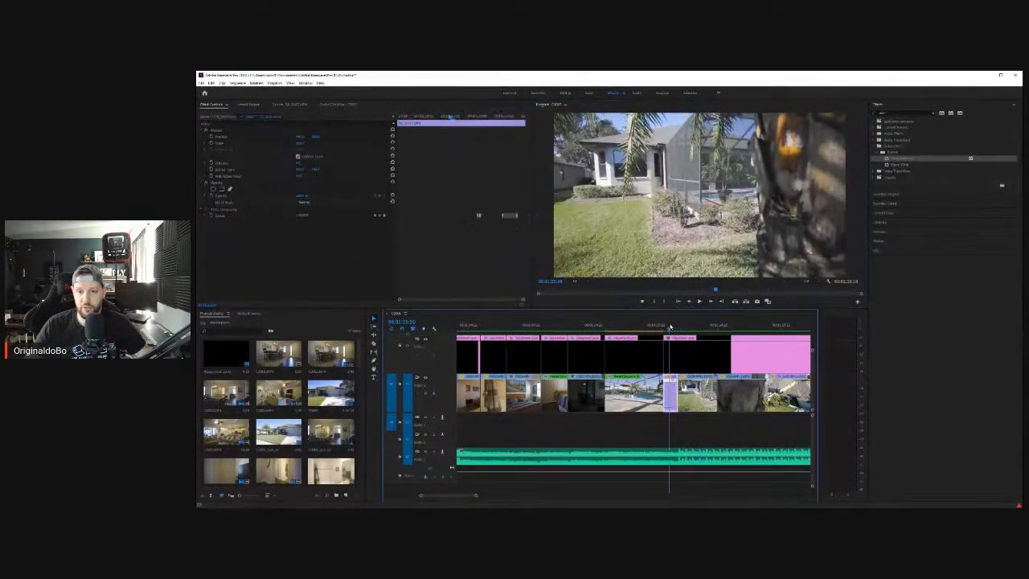
Step: Split the backyard adjustment layer at the end of the aerial roof clip
{"action": "left_click", "coordinate": [675, 330]}
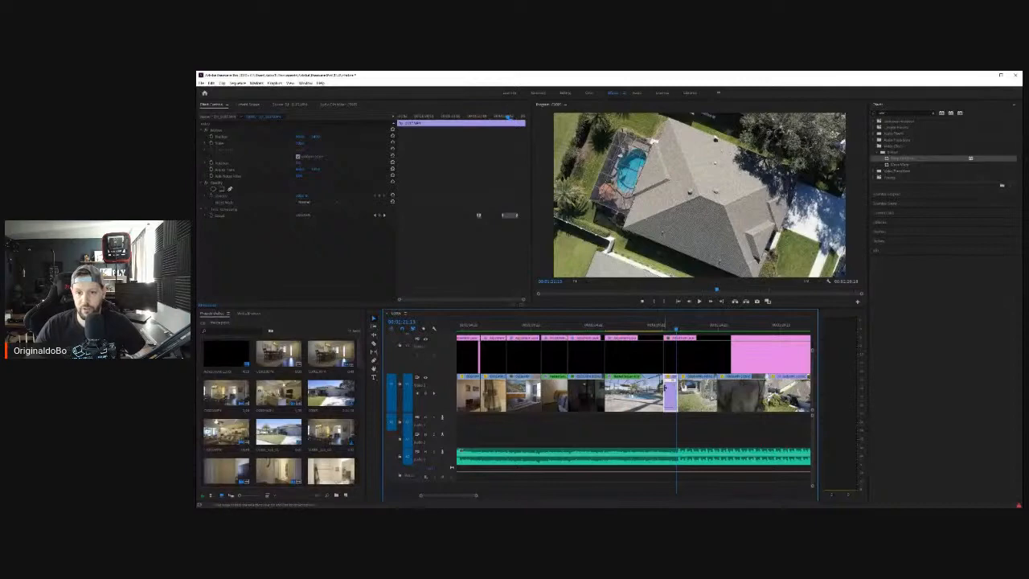
{"action": "left_click_drag", "start_coordinate": [664, 325], "coordinate": [676, 328]}
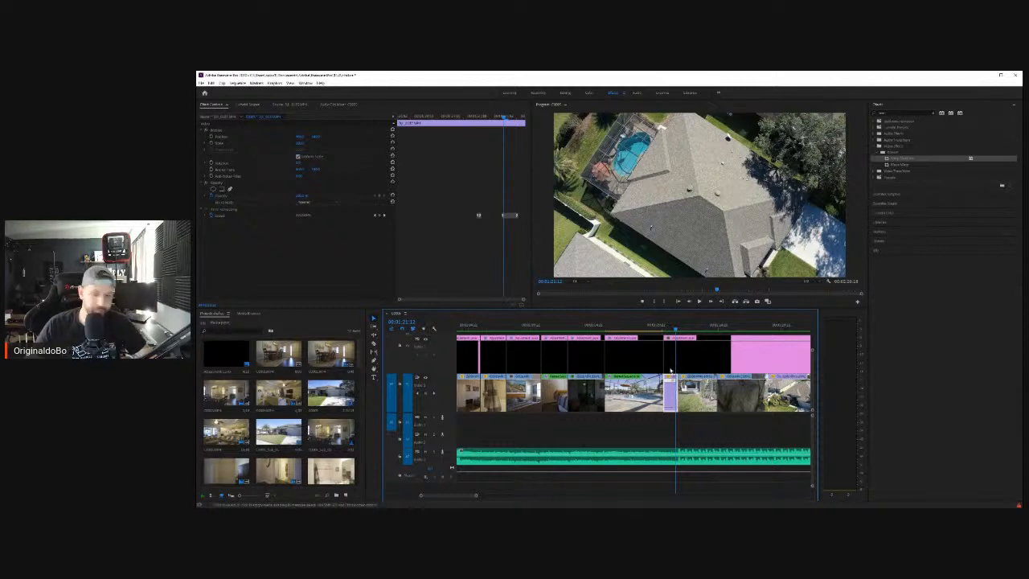
{"action": "left_click", "coordinate": [679, 361]}
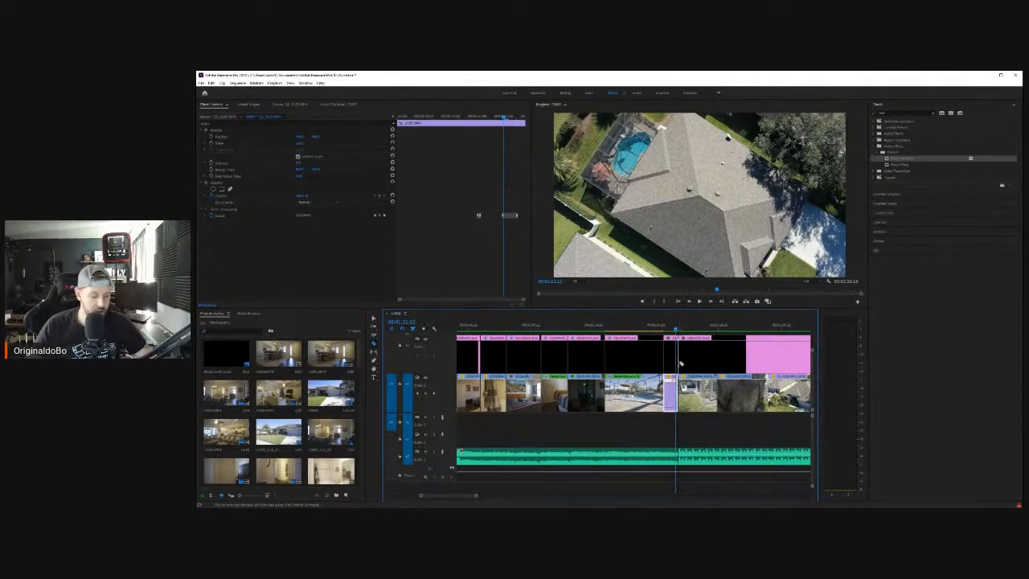
Step: Set the contrast to 20 on the short adjustment layer above the aerial roof clip
{"action": "left_click", "coordinate": [670, 353]}
{"action": "left_click", "coordinate": [668, 325]}
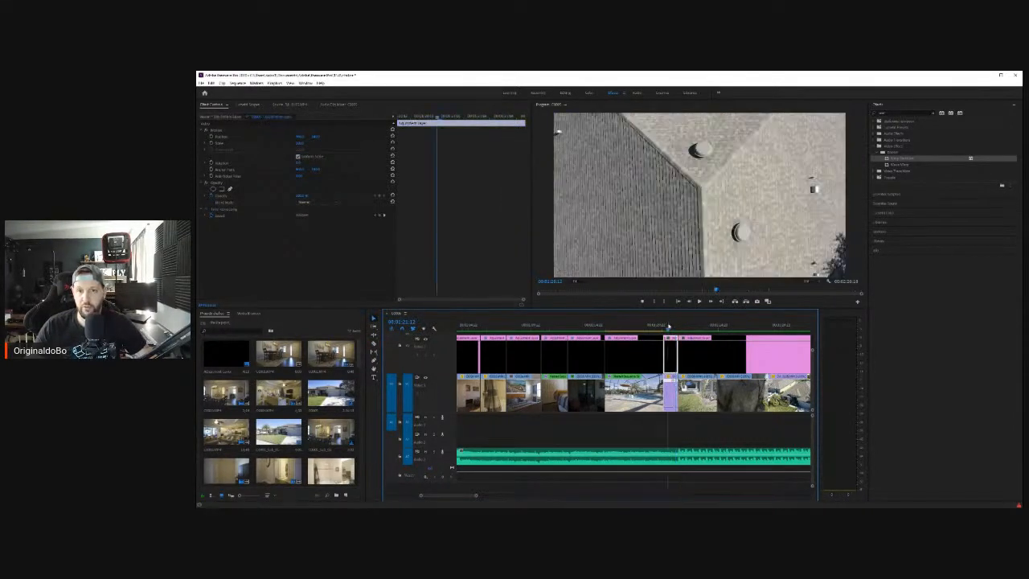
{"action": "left_click", "coordinate": [588, 93]}
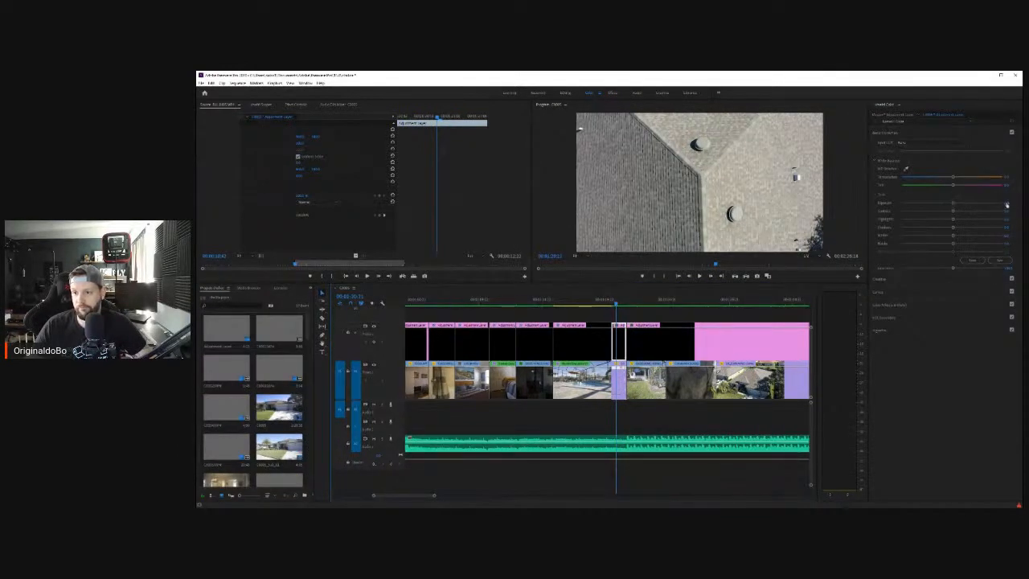
{"action": "left_click", "coordinate": [1006, 211]}
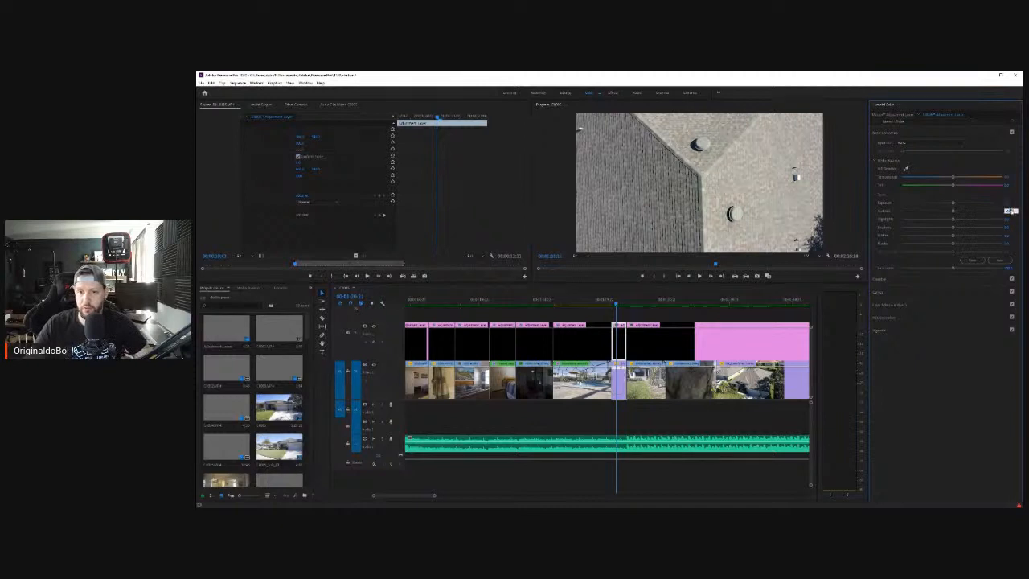
{"action": "type", "text": "20"}
{"action": "key", "text": "Return"}
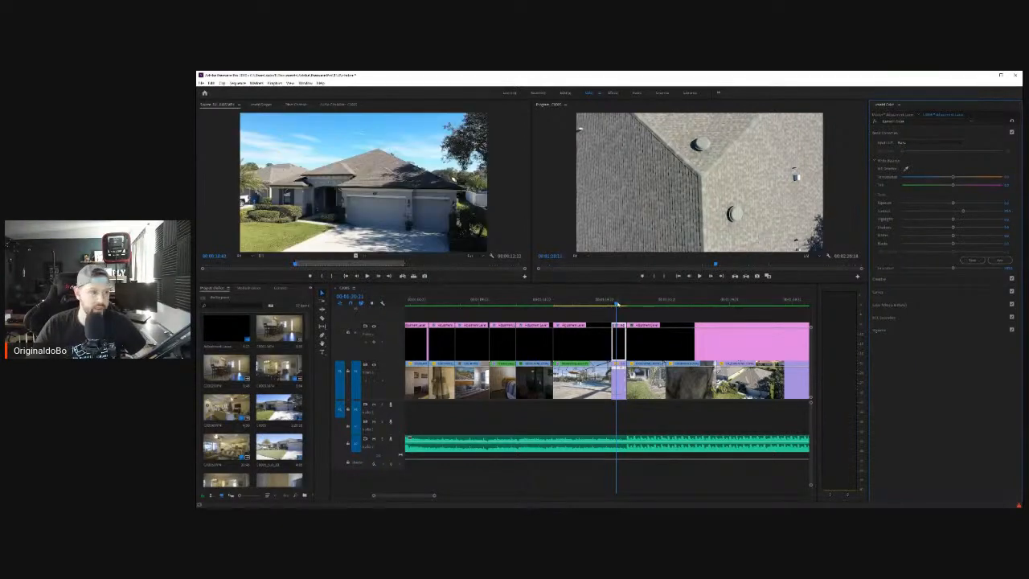
Step: Add a Cross Dissolve transition at the cut between the backyard clip and the tree trunk clip
{"action": "left_click_drag", "start_coordinate": [617, 304], "coordinate": [668, 301]}
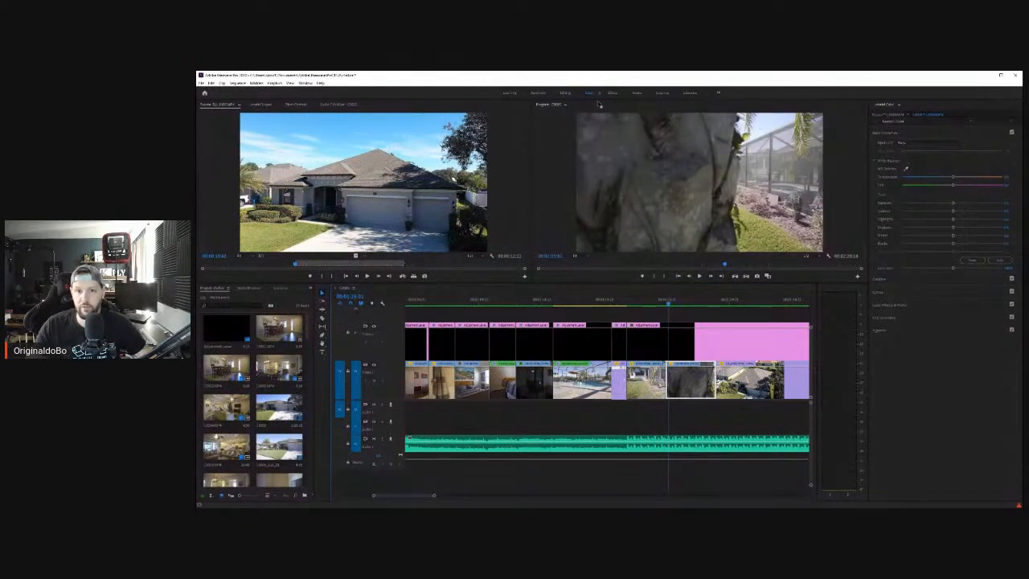
{"action": "key", "text": "alt+shift+5"}
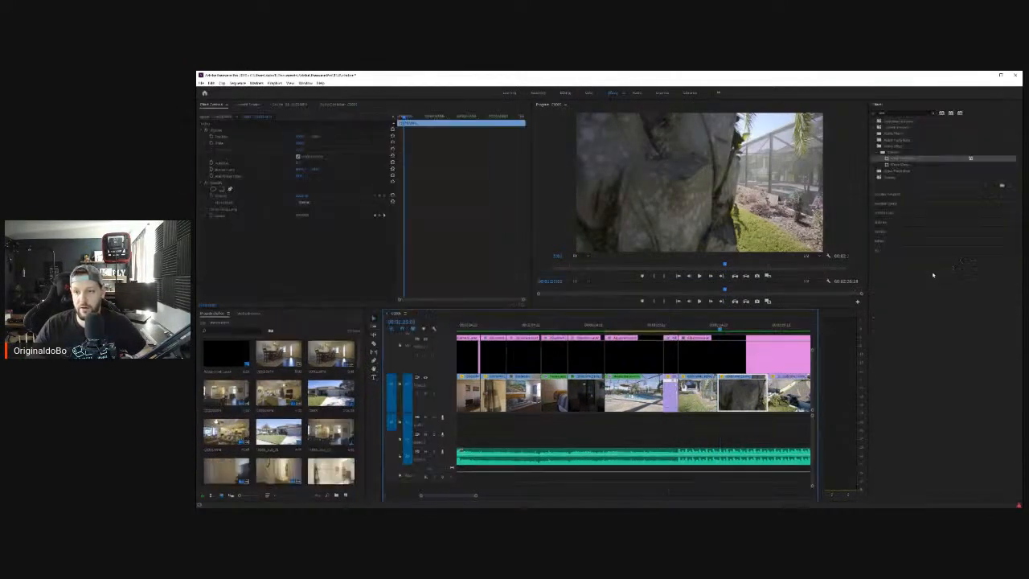
{"action": "left_click", "coordinate": [897, 113]}
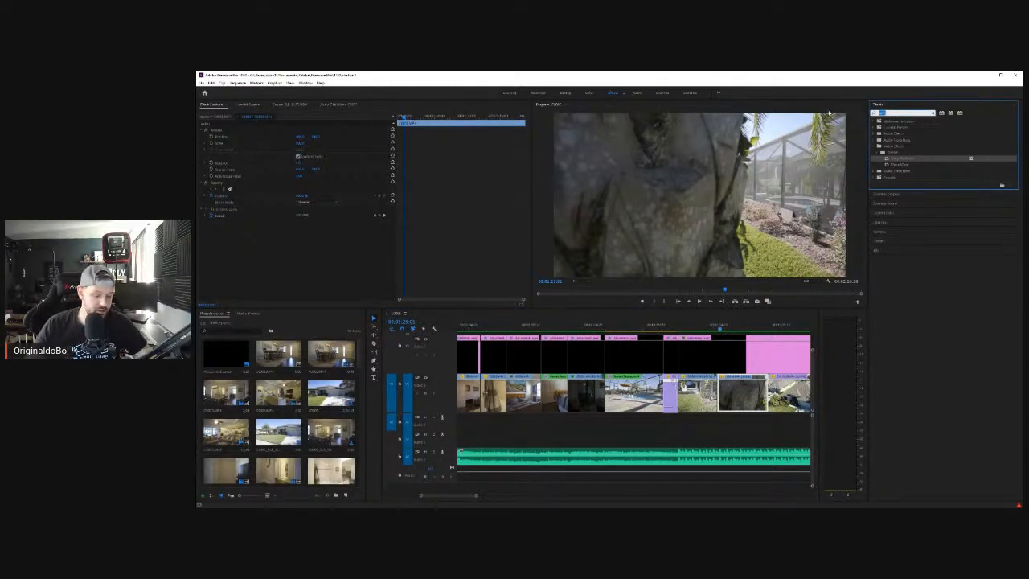
{"action": "type", "text": "cross"}
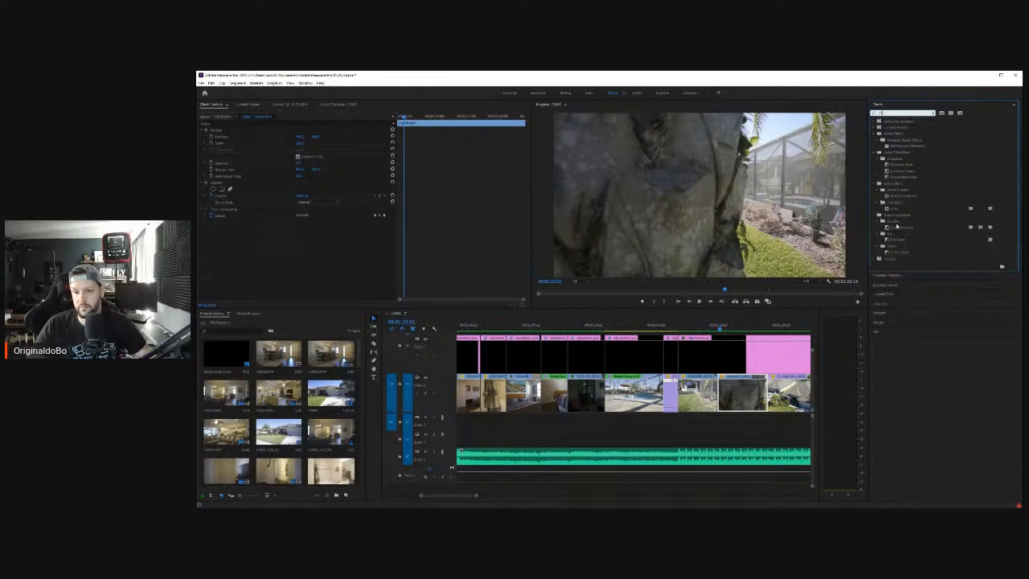
{"action": "left_click_drag", "start_coordinate": [897, 228], "coordinate": [712, 402]}
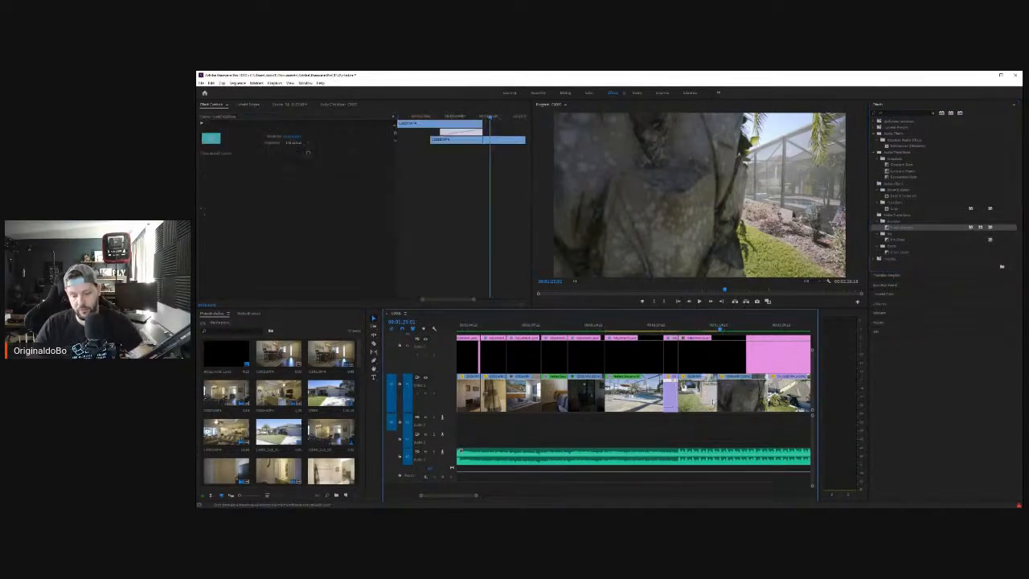
Step: Examine the cut between the backyard clip and the tree trunk clip by scrubbing through it
{"action": "left_click", "coordinate": [694, 444]}
{"action": "key", "text": "="}
{"action": "key", "text": "="}
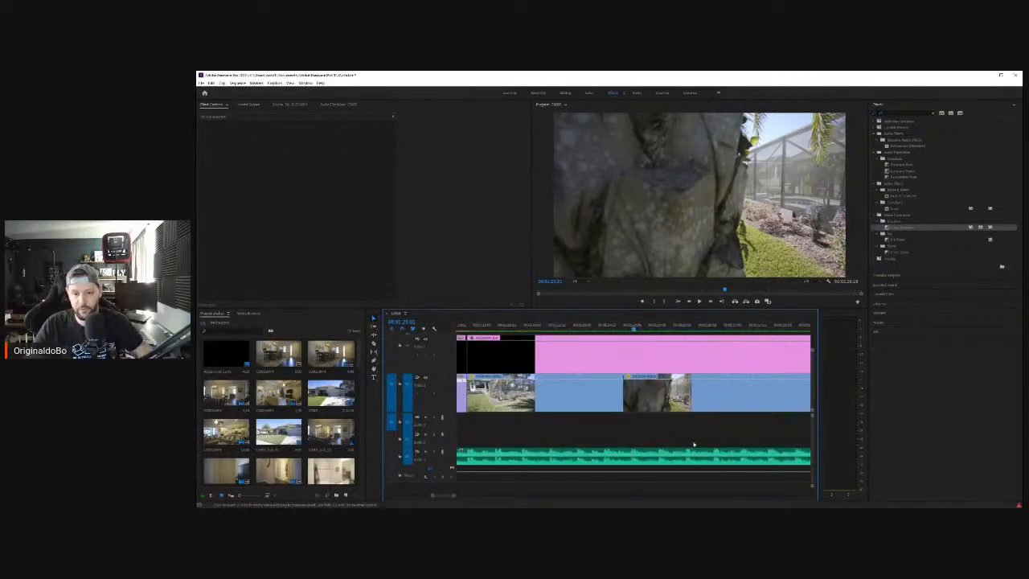
{"action": "left_click", "coordinate": [593, 398]}
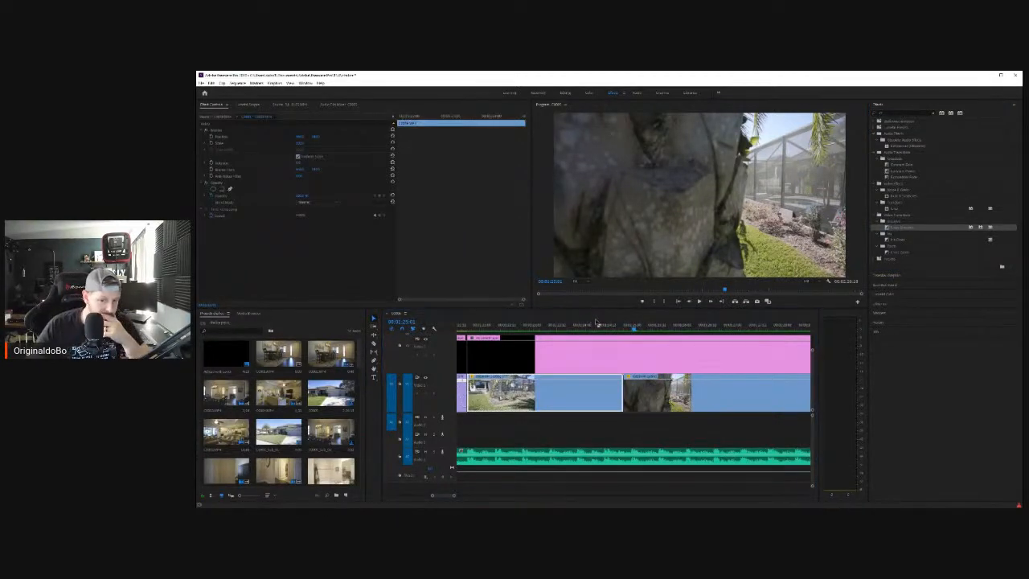
{"action": "left_click", "coordinate": [569, 326]}
{"action": "left_click_drag", "start_coordinate": [569, 329], "coordinate": [614, 333]}
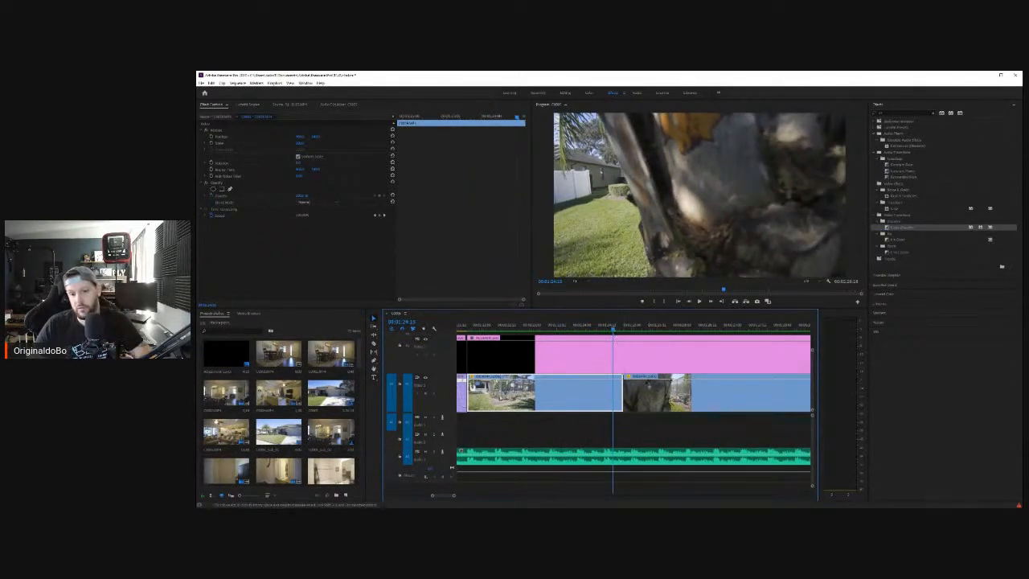
{"action": "left_click", "coordinate": [664, 400]}
{"action": "mouse_move", "coordinate": [664, 400]}
{"action": "left_mouse_down"}
{"action": "mouse_move", "coordinate": [664, 427]}
{"action": "mouse_move", "coordinate": [653, 415]}
{"action": "left_mouse_up"}
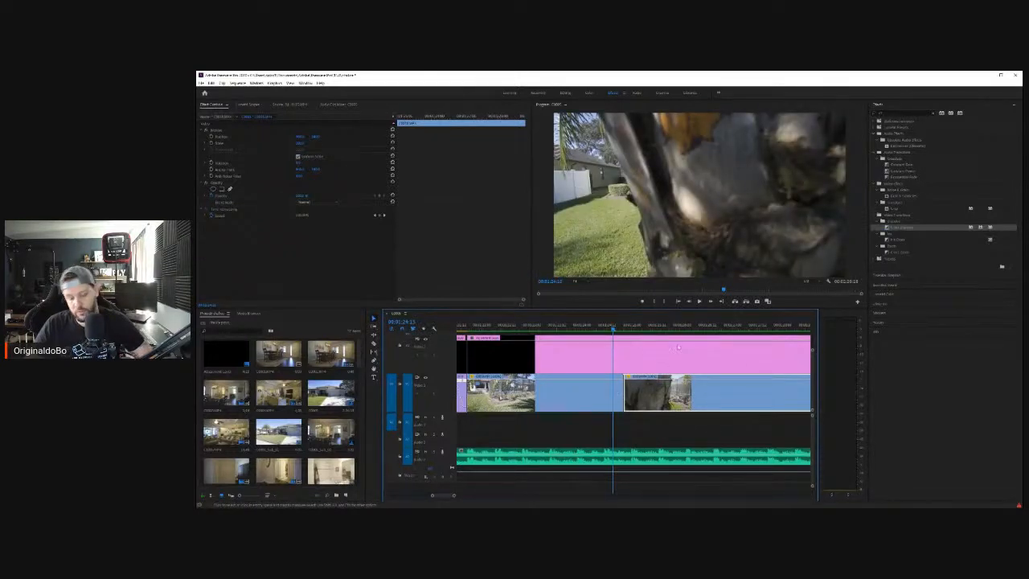
{"action": "key", "text": "minus"}
{"action": "key", "text": "minus"}
{"action": "key", "text": "minus"}
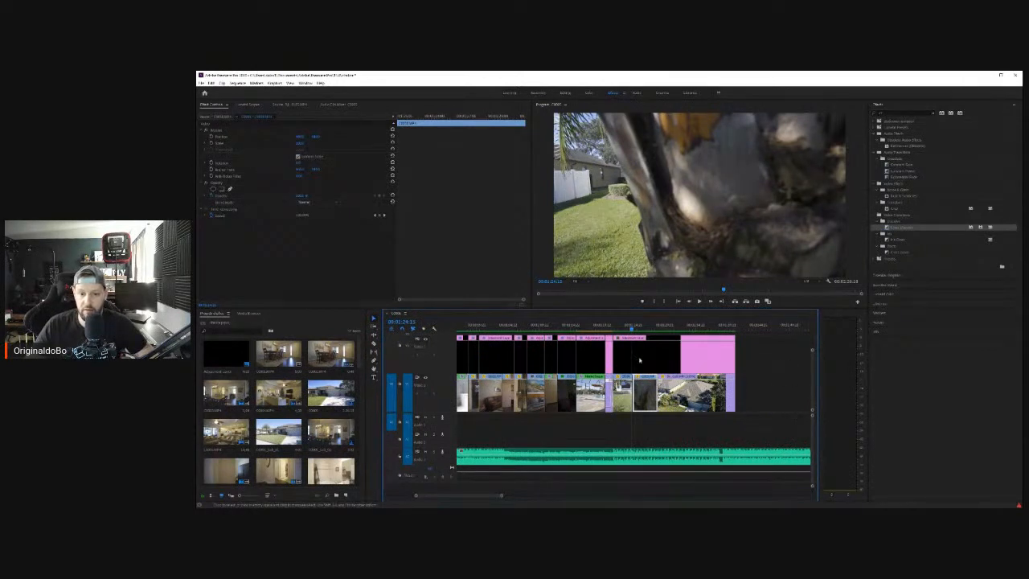
{"action": "left_click_drag", "start_coordinate": [632, 328], "coordinate": [630, 328]}
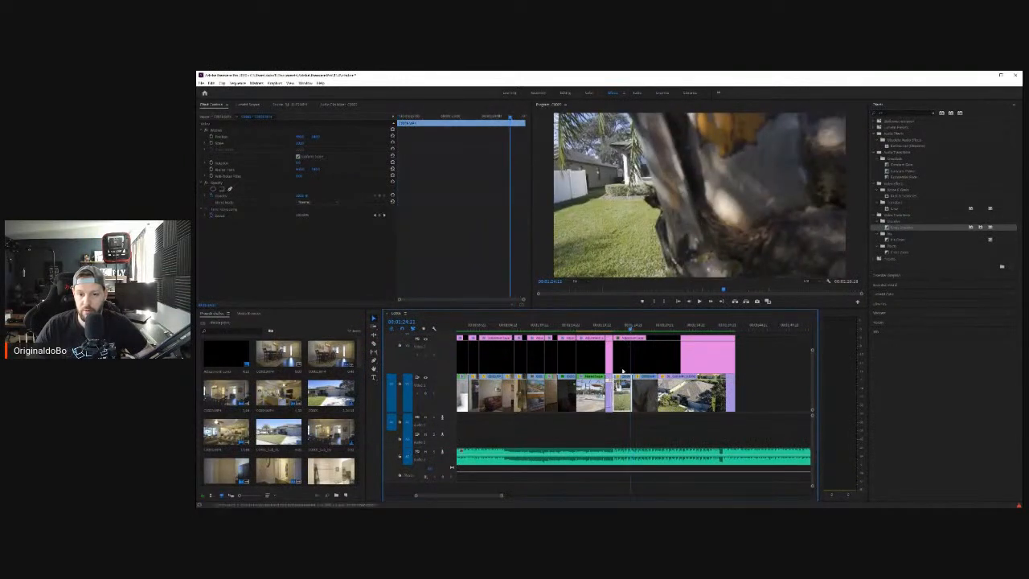
Step: Nest the backyard clip and the tree trunk clip as two separate sequences, keeping the suggested names
{"action": "right_click", "coordinate": [625, 399]}
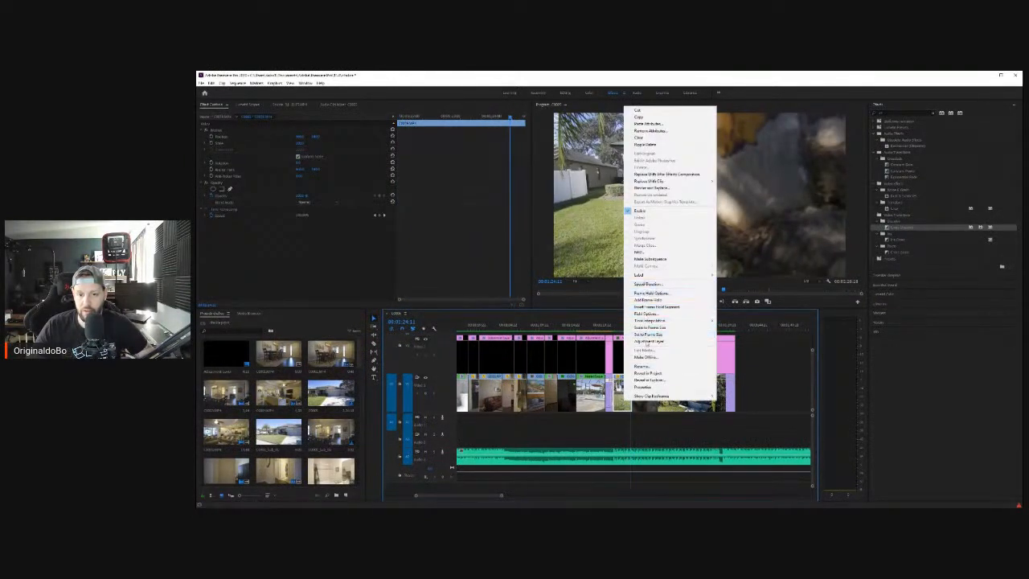
{"action": "left_click", "coordinate": [643, 252]}
{"action": "left_click", "coordinate": [594, 299]}
{"action": "left_click", "coordinate": [627, 394]}
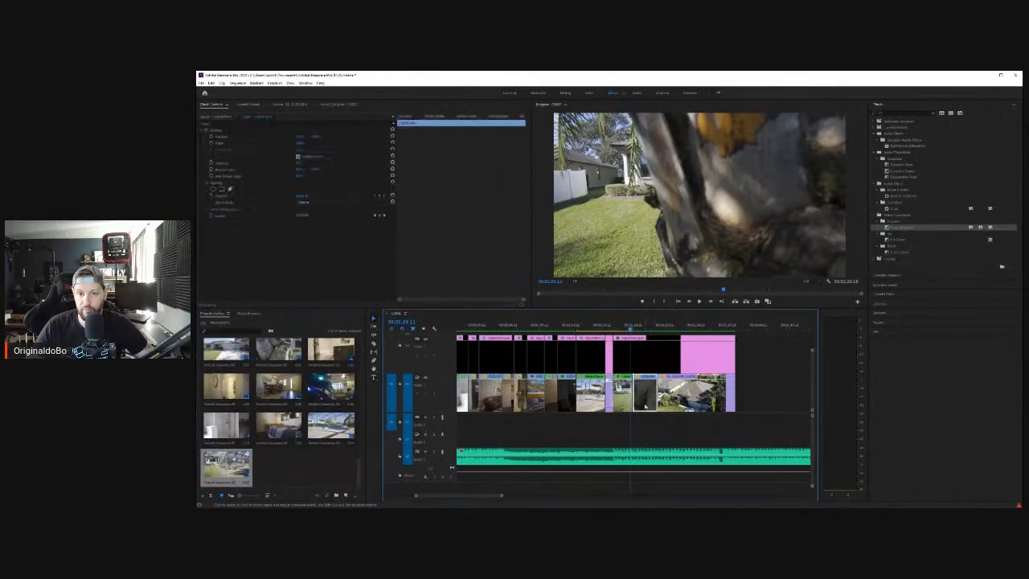
{"action": "right_click", "coordinate": [643, 402]}
{"action": "left_click", "coordinate": [658, 255]}
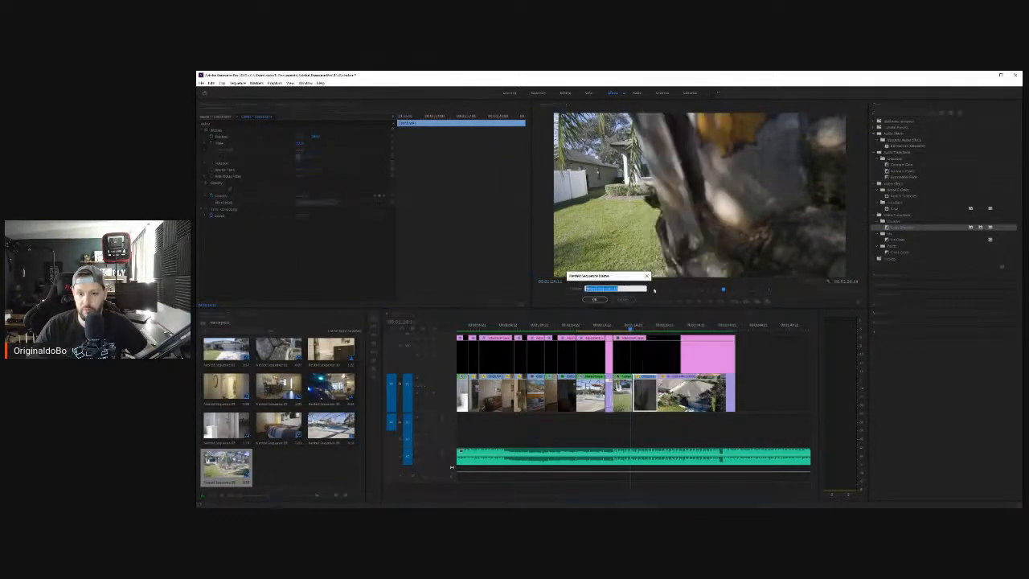
{"action": "left_click", "coordinate": [594, 299]}
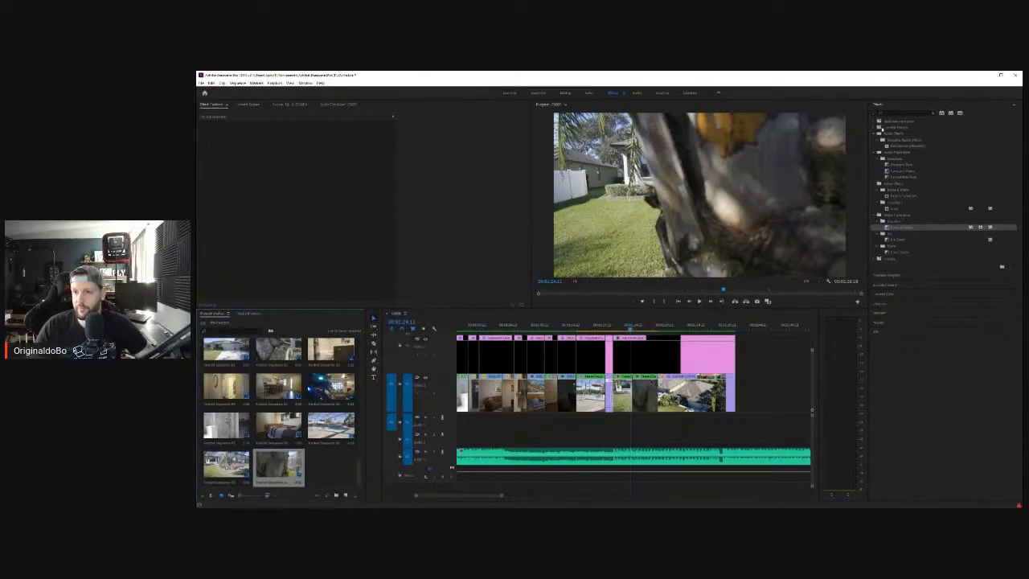
Step: Find the Warp Stabilizer effect and apply it to both the nested backyard clip and the nested tree trunk clip
{"action": "key", "text": "shift+7"}
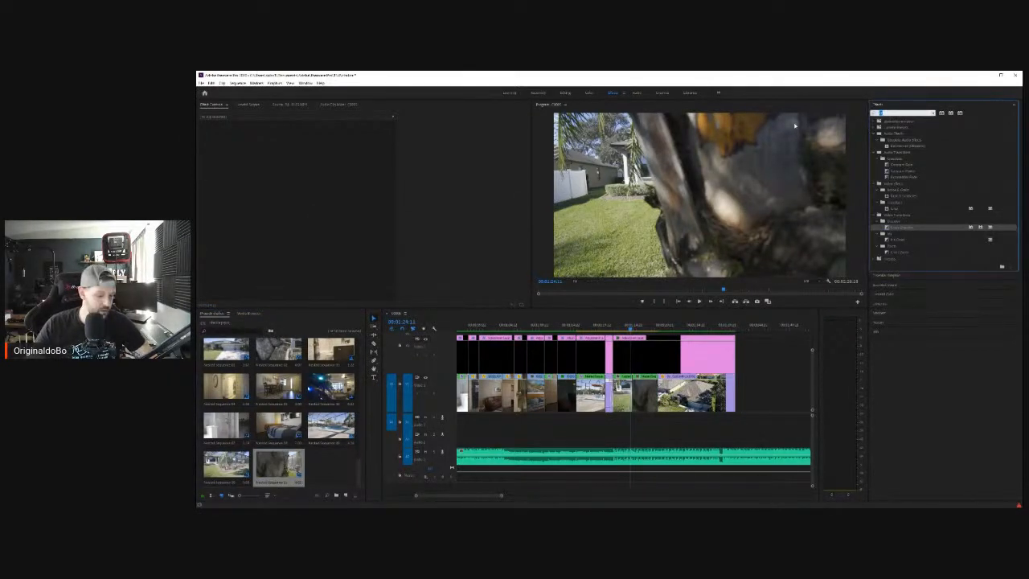
{"action": "type", "text": "warp"}
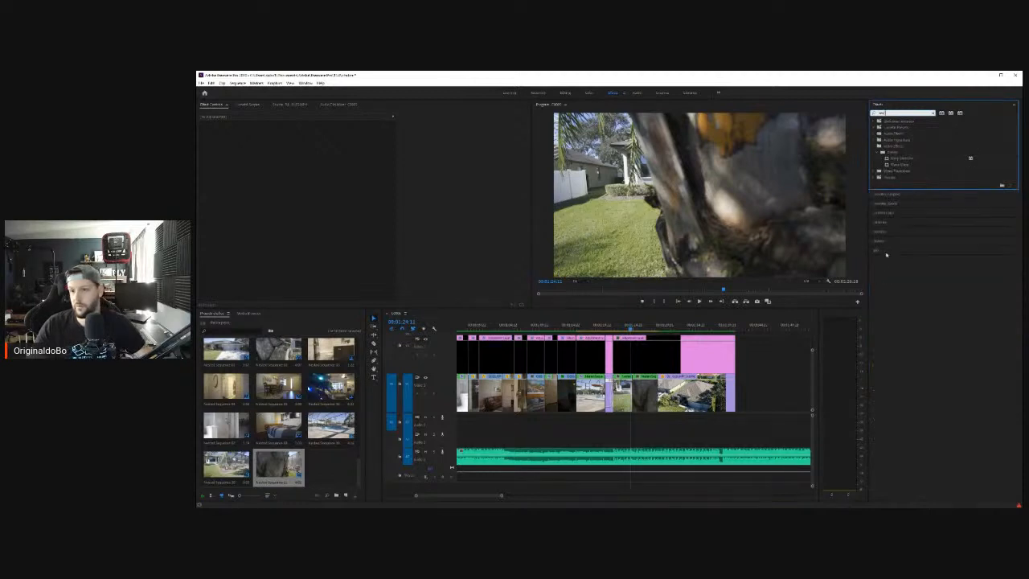
{"action": "double_click", "coordinate": [894, 158]}
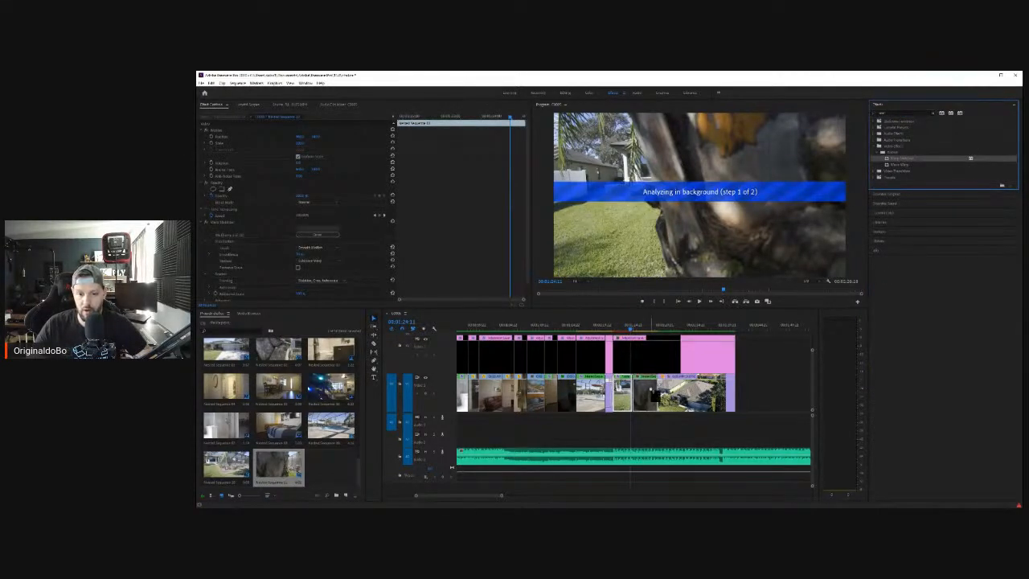
{"action": "left_click", "coordinate": [658, 394]}
Step: Set the Warp Stabilizer smoothness to 5% on the nested backyard clip and the nested tree trunk clip
{"action": "left_click", "coordinate": [303, 254]}
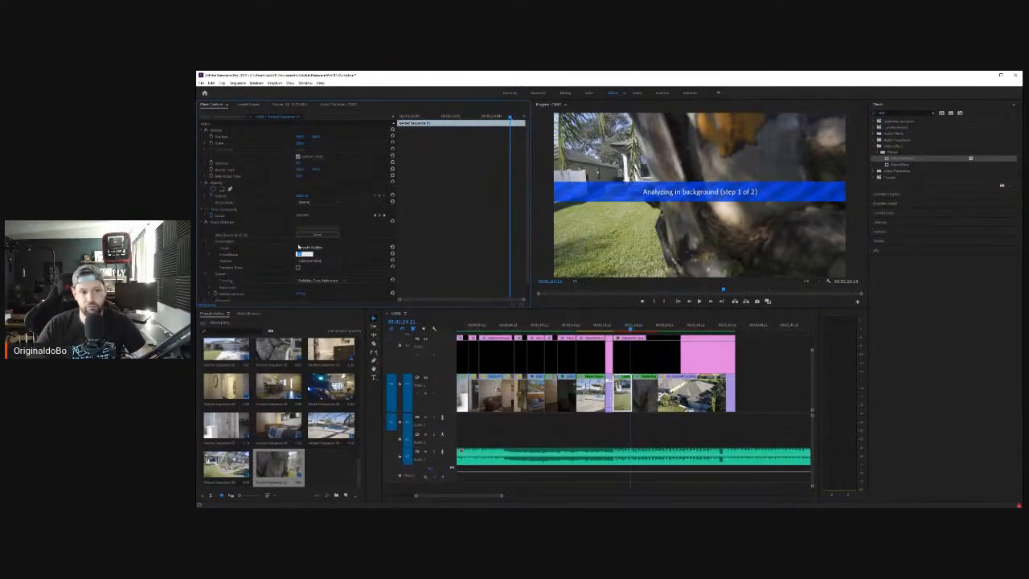
{"action": "type", "text": "5"}
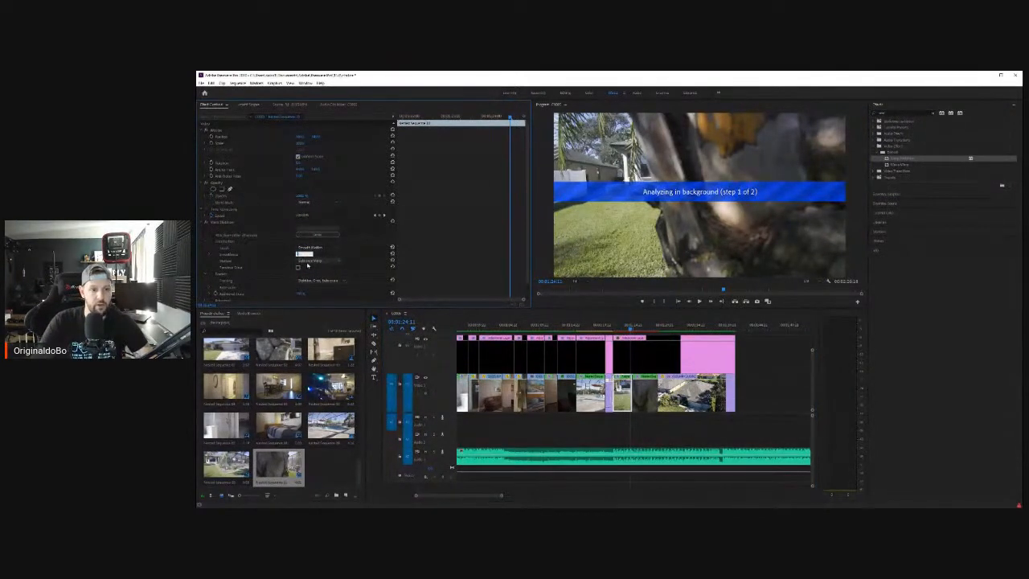
{"action": "key", "text": "Return"}
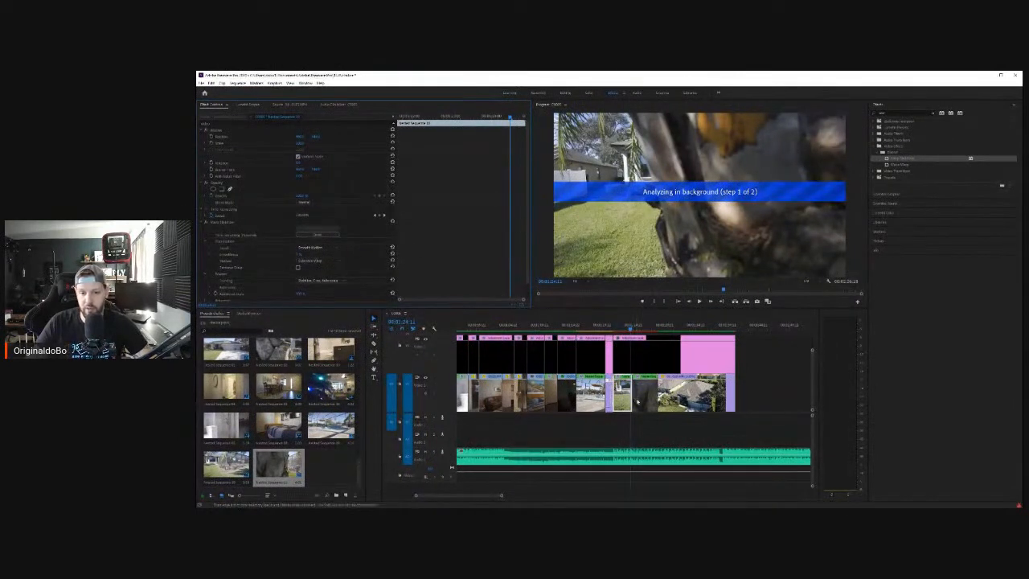
{"action": "left_click", "coordinate": [637, 399]}
{"action": "left_click", "coordinate": [299, 258]}
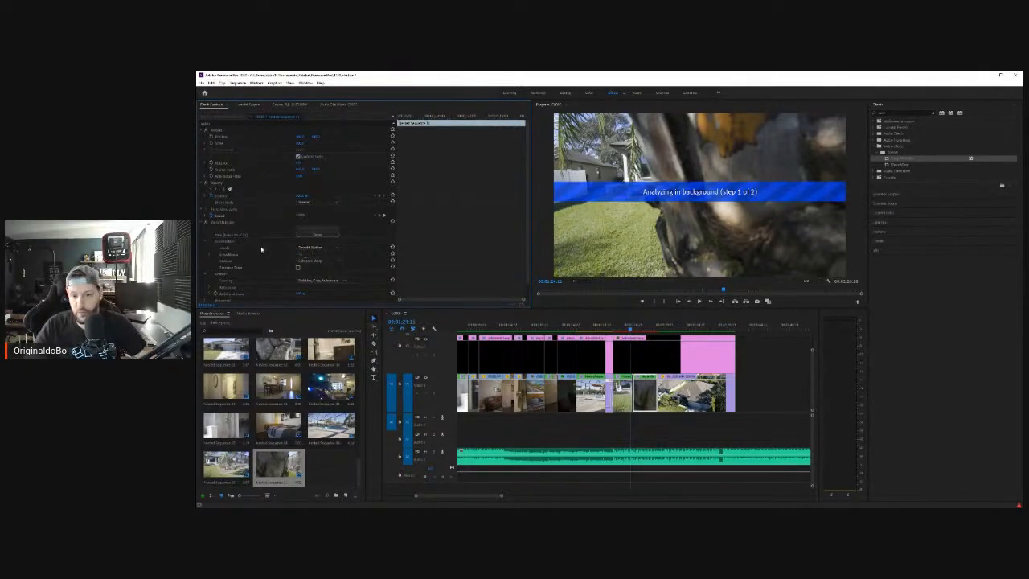
Step: Split the adjustment layer at the end of the tree trunk clip and load a Leeming LUT Pro Sony input LUT on its backyard part
{"action": "left_click", "coordinate": [659, 356]}
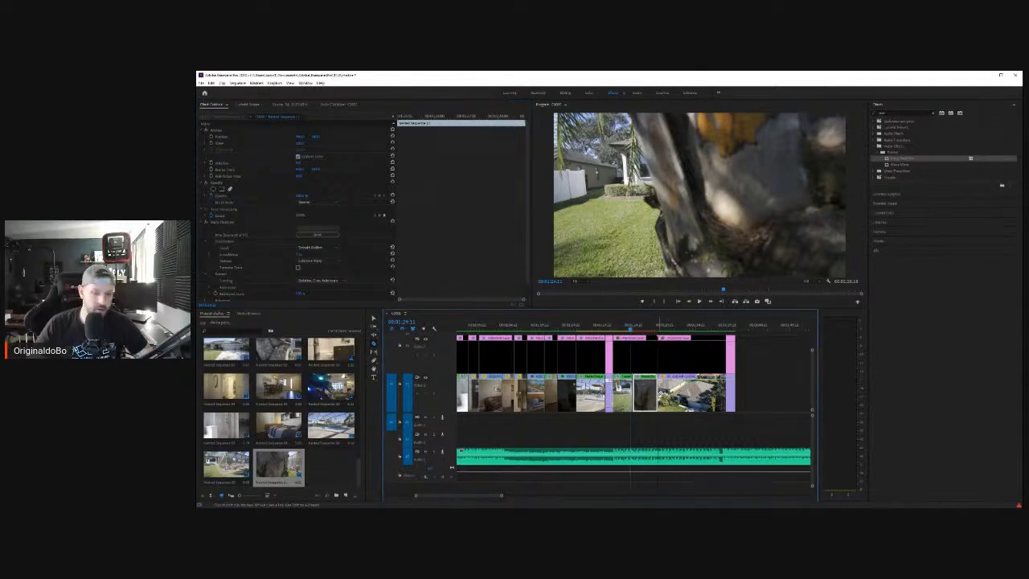
{"action": "left_click", "coordinate": [654, 350]}
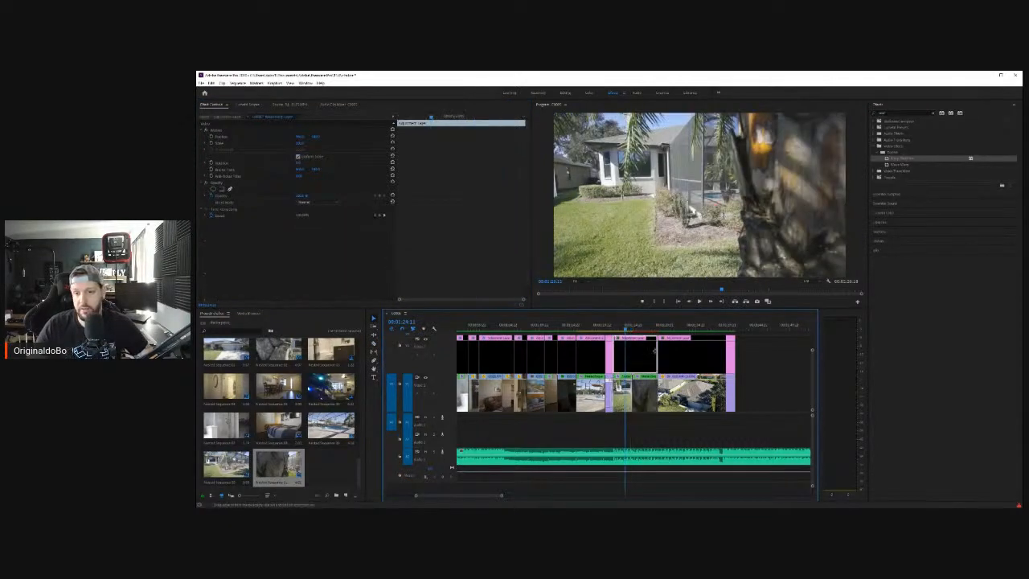
{"action": "left_click", "coordinate": [587, 94]}
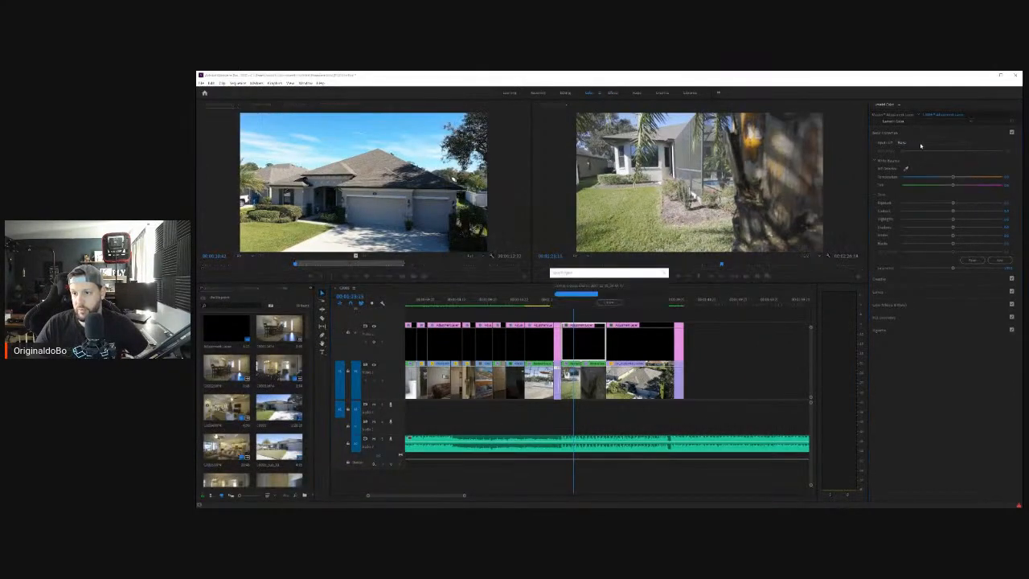
{"action": "left_click", "coordinate": [915, 143]}
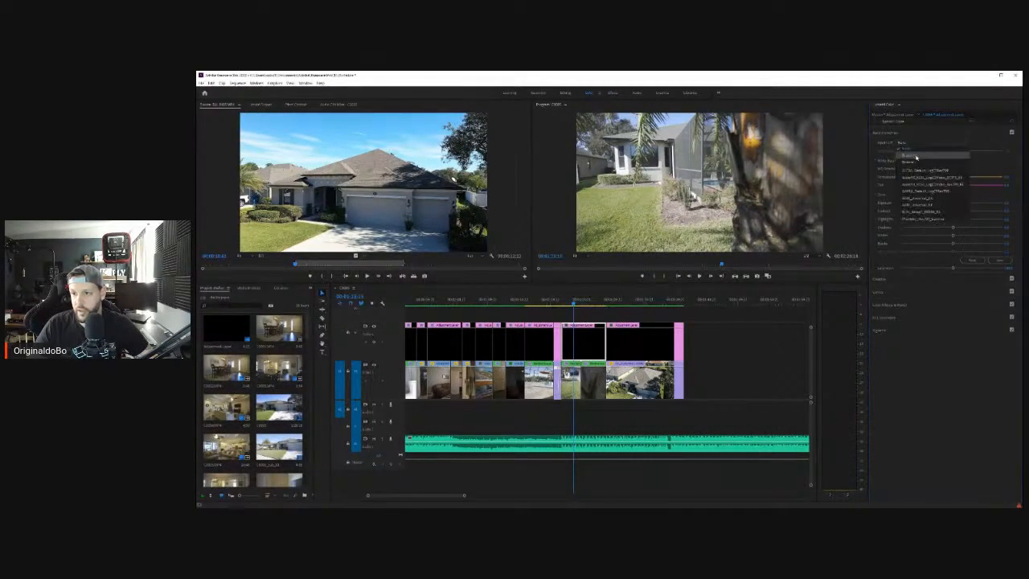
{"action": "left_click", "coordinate": [909, 156]}
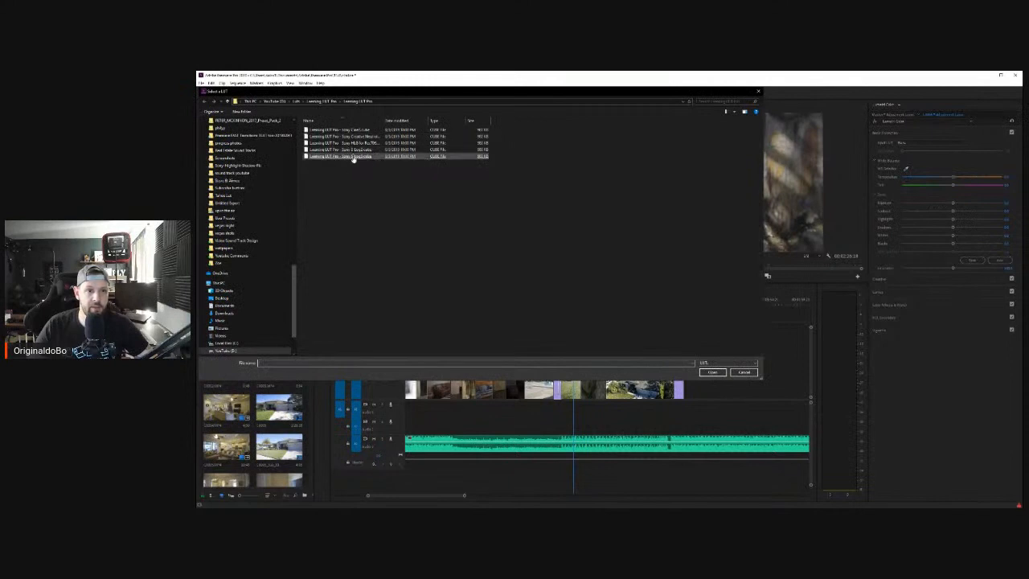
{"action": "double_click", "coordinate": [346, 139]}
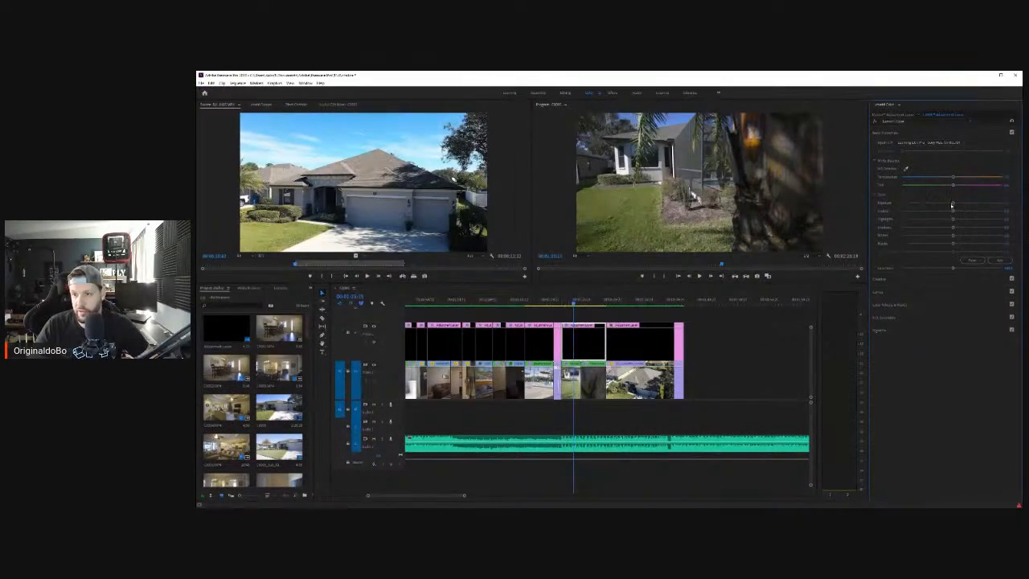
Step: Raise the exposure, contrast and shadows slightly on the backyard adjustment layer and warm its temperature a little
{"action": "left_click_drag", "start_coordinate": [954, 204], "coordinate": [961, 203]}
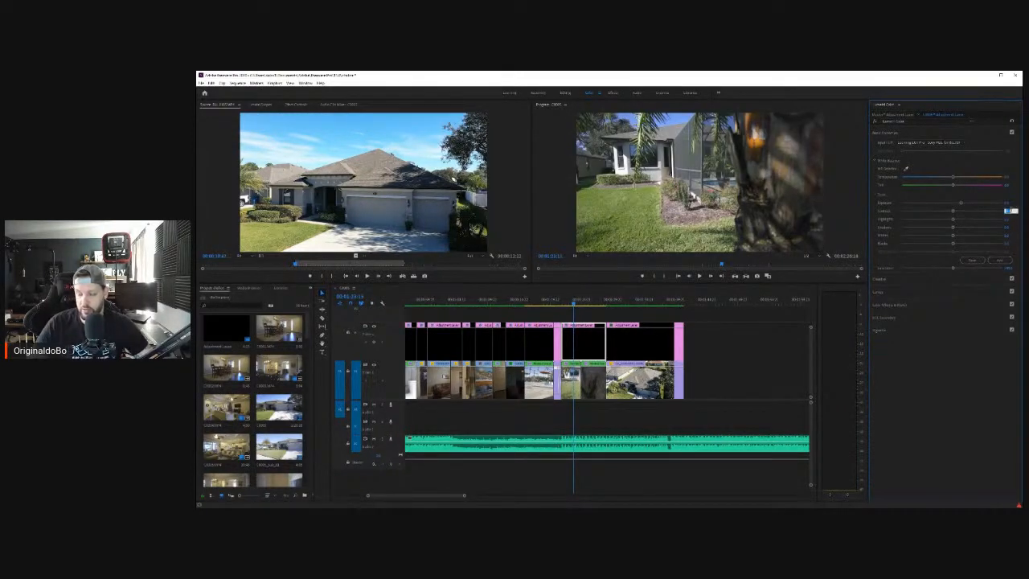
{"action": "left_click_drag", "start_coordinate": [1010, 210], "coordinate": [1011, 211]}
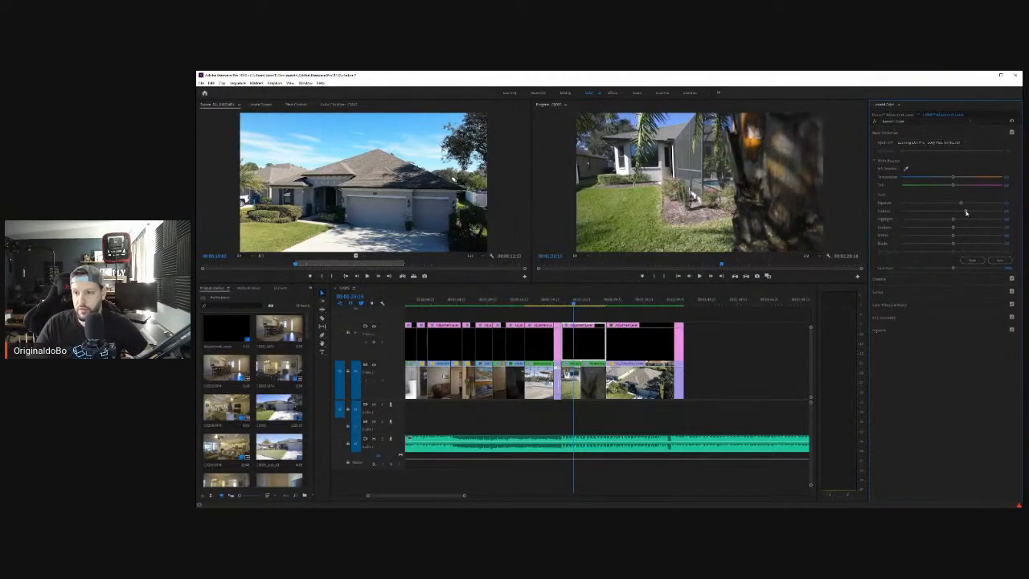
{"action": "left_click_drag", "start_coordinate": [954, 230], "coordinate": [956, 230]}
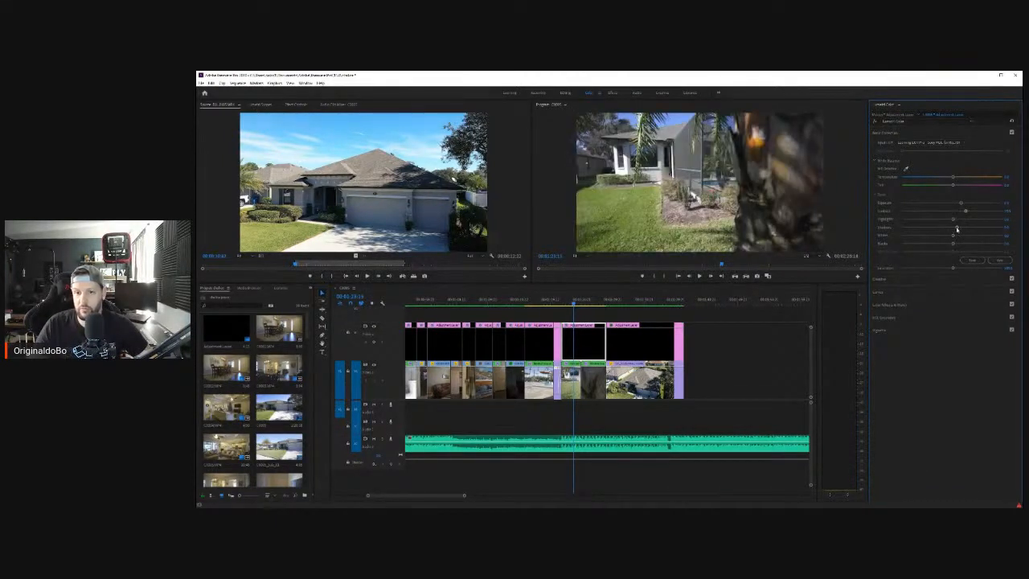
{"action": "mouse_move", "coordinate": [584, 306]}
{"action": "left_mouse_down"}
{"action": "mouse_move", "coordinate": [601, 302]}
{"action": "mouse_move", "coordinate": [554, 304]}
{"action": "mouse_move", "coordinate": [581, 303]}
{"action": "mouse_move", "coordinate": [571, 303]}
{"action": "left_mouse_up"}
{"action": "left_click", "coordinate": [577, 344]}
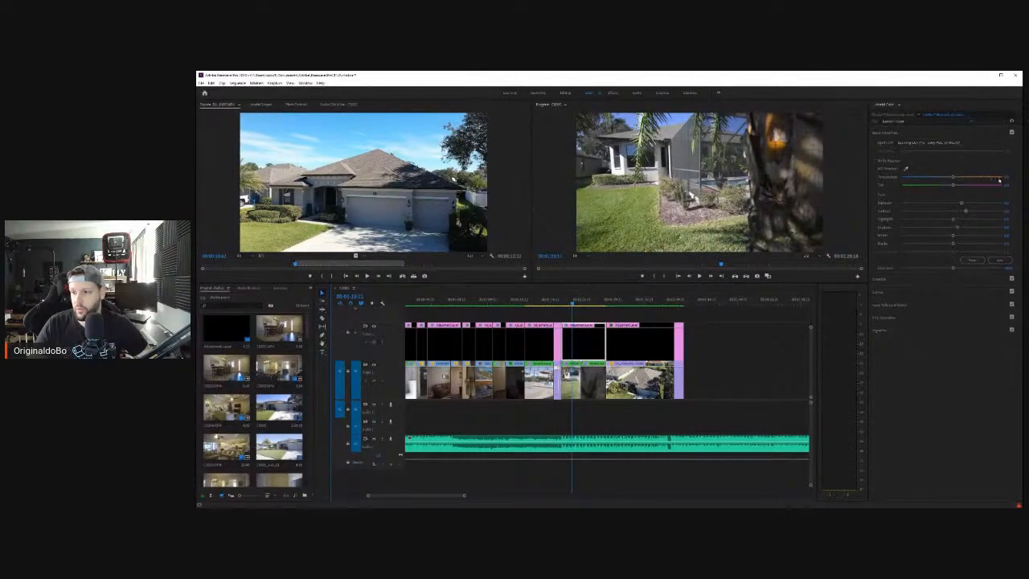
{"action": "left_click_drag", "start_coordinate": [1007, 176], "coordinate": [1004, 178]}
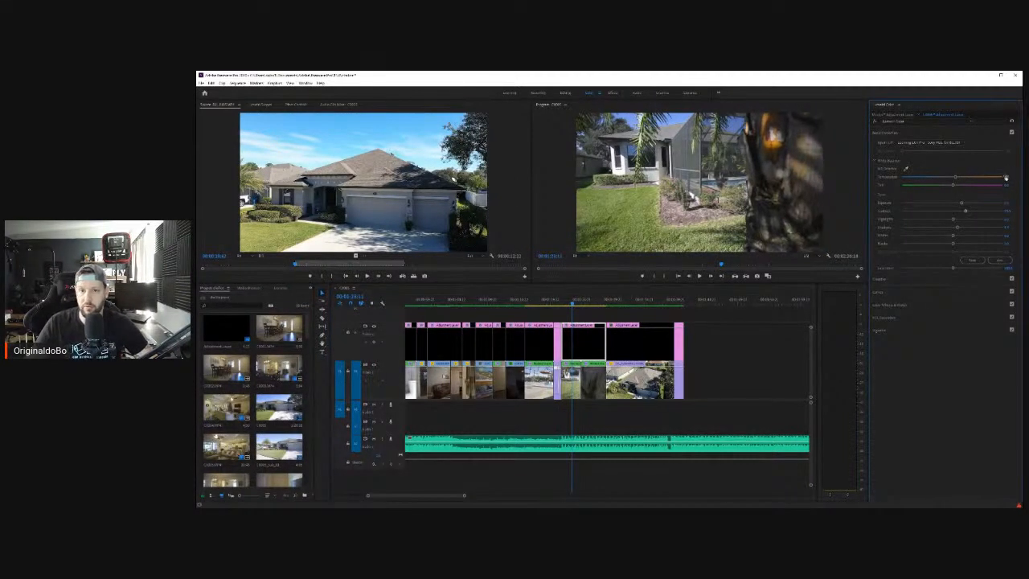
Step: Check the graded backyard clips, render the sequence previews and stop the playback that starts from the beginning
{"action": "mouse_move", "coordinate": [571, 303]}
{"action": "left_mouse_down"}
{"action": "mouse_move", "coordinate": [555, 303]}
{"action": "mouse_move", "coordinate": [589, 307]}
{"action": "left_mouse_up"}
{"action": "key", "text": "Return"}
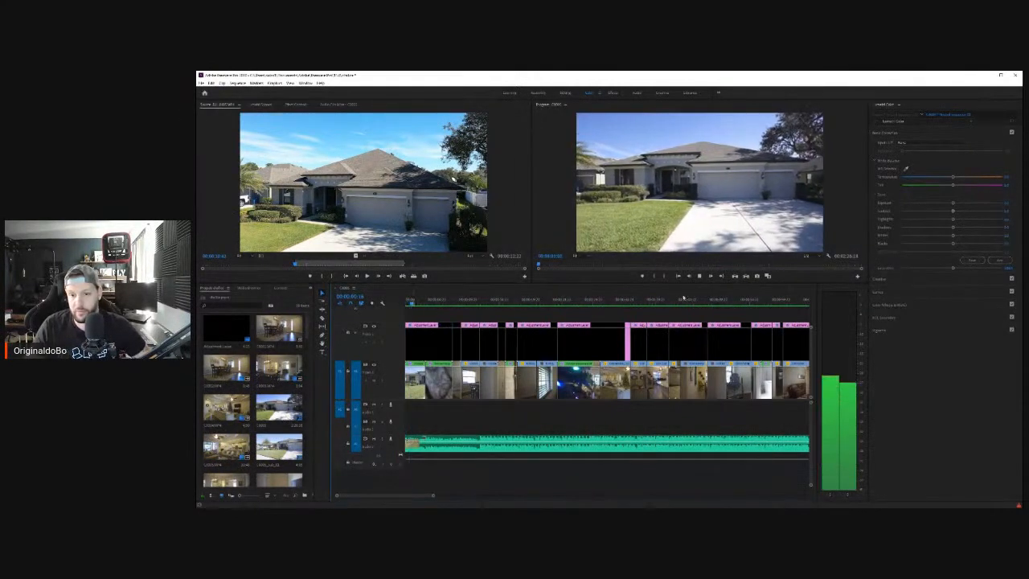
{"action": "left_click", "coordinate": [699, 276]}
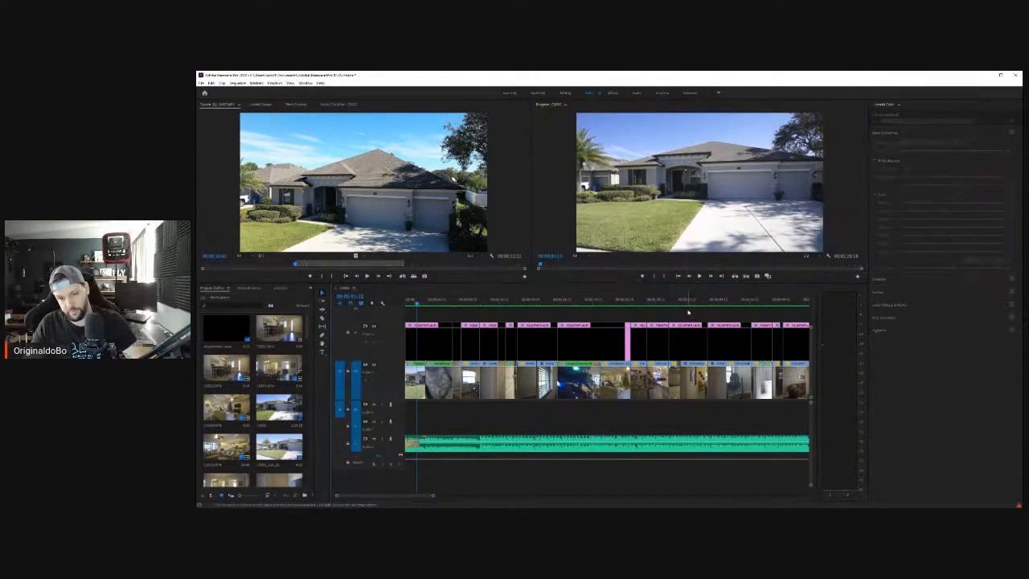
Step: Play back the rendered section from the patio through the pool and aerial roof clips to the stabilized backyard clips
{"action": "key", "text": "minus"}
{"action": "key", "text": "minus"}
{"action": "key", "text": "minus"}
{"action": "left_click", "coordinate": [465, 300]}
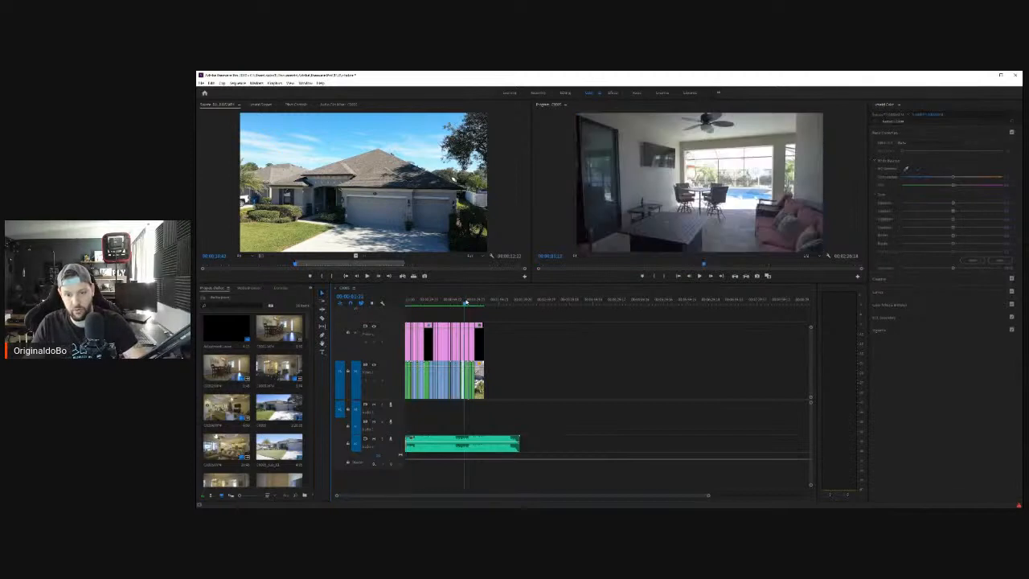
{"action": "key", "text": "equal"}
{"action": "key", "text": "equal"}
{"action": "key", "text": "equal"}
{"action": "key", "text": "equal"}
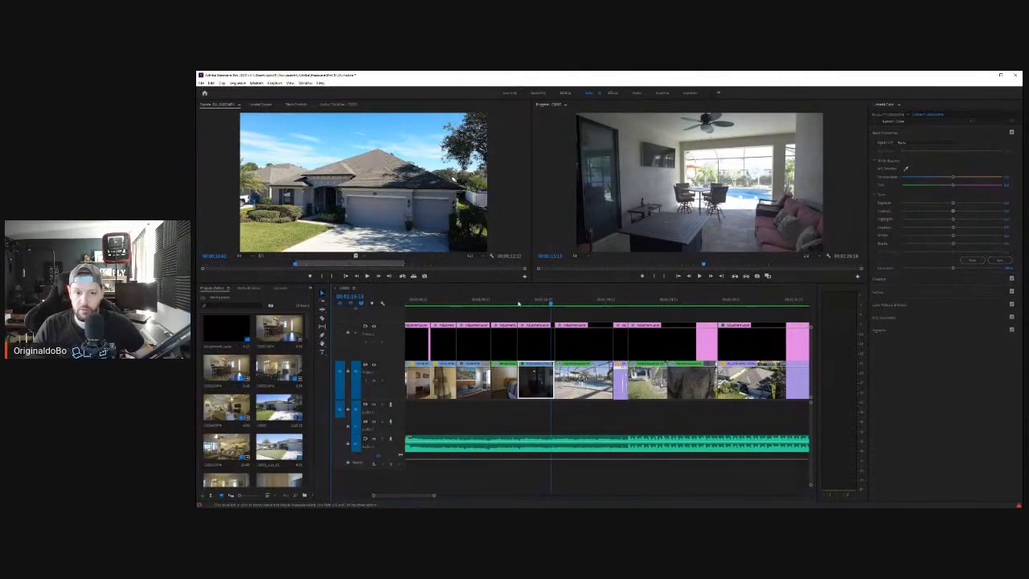
{"action": "left_click", "coordinate": [536, 300]}
{"action": "left_click", "coordinate": [700, 276]}
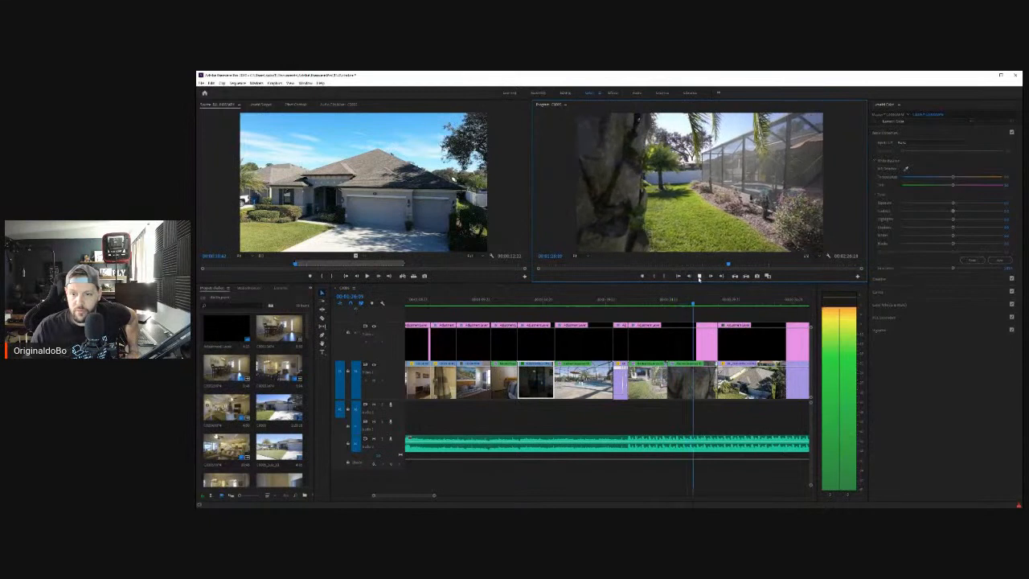
{"action": "key", "text": "space"}
{"action": "left_click", "coordinate": [668, 317]}
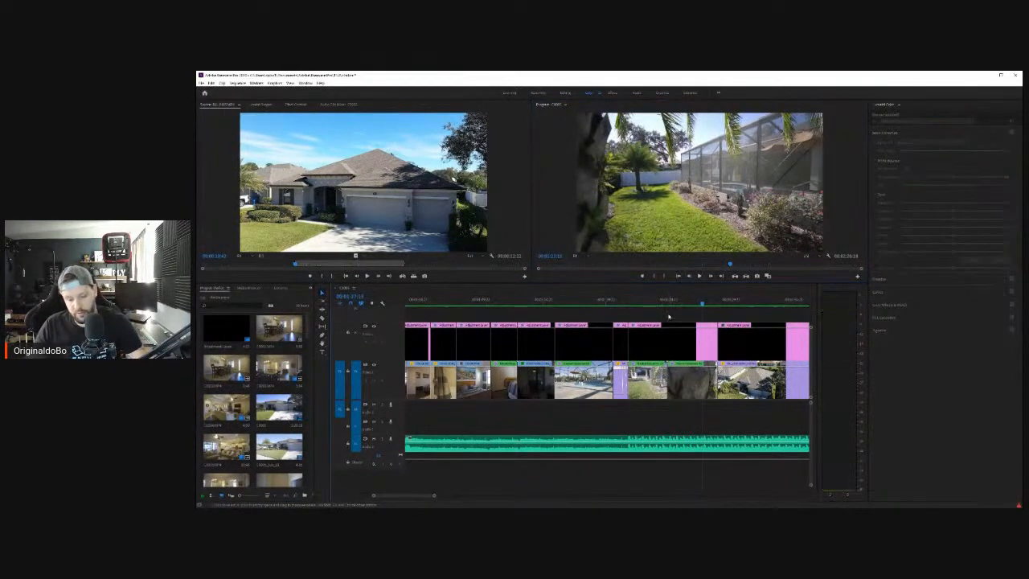
{"action": "key", "text": "minus"}
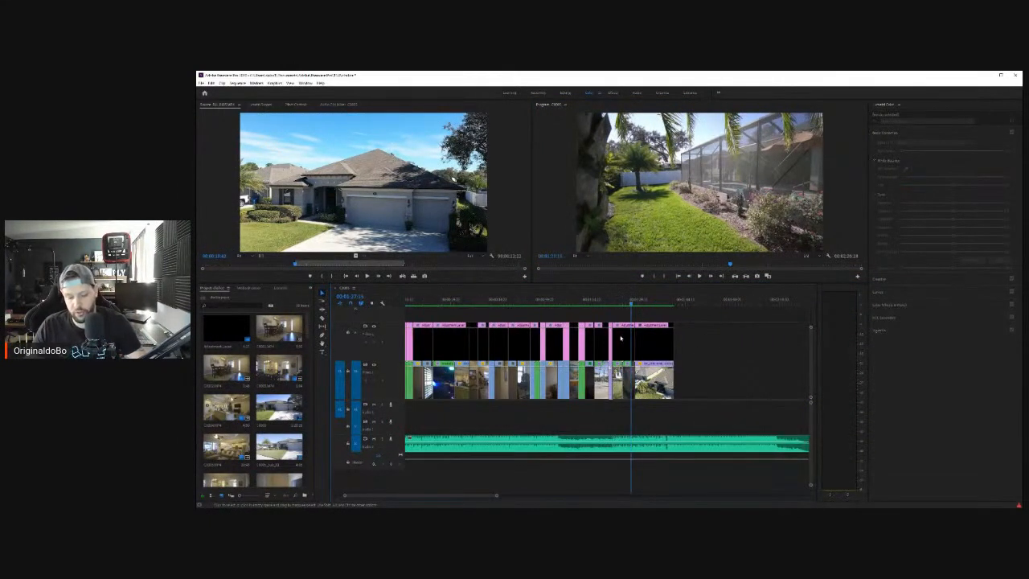
Step: Move the adjustment layer over the two nested backyard clips up one video track
{"action": "key", "text": "equal"}
{"action": "key", "text": "equal"}
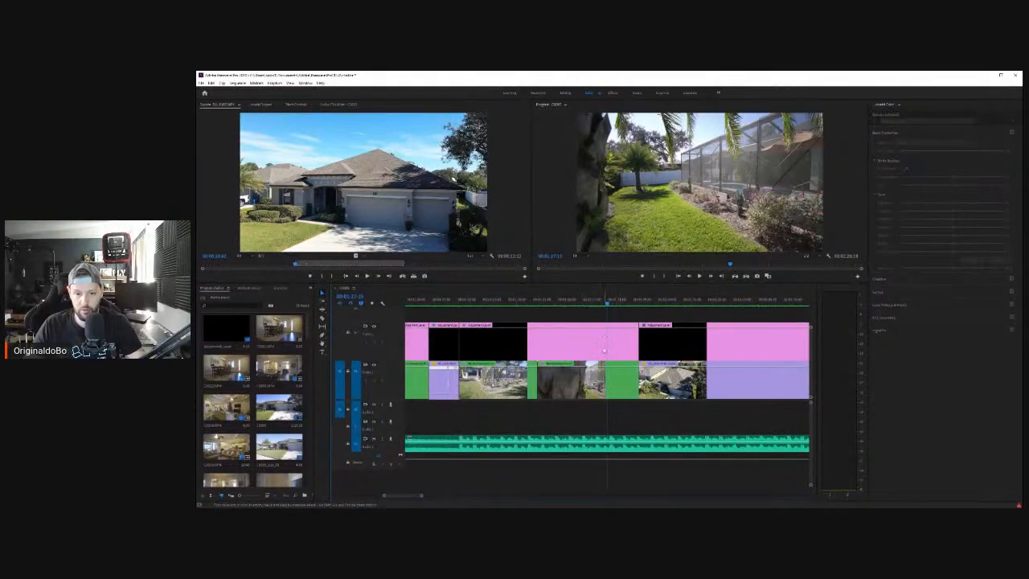
{"action": "key", "text": "equal"}
{"action": "scroll", "coordinate": [621, 371], "scroll_direction": "up", "scroll_amount": 4}
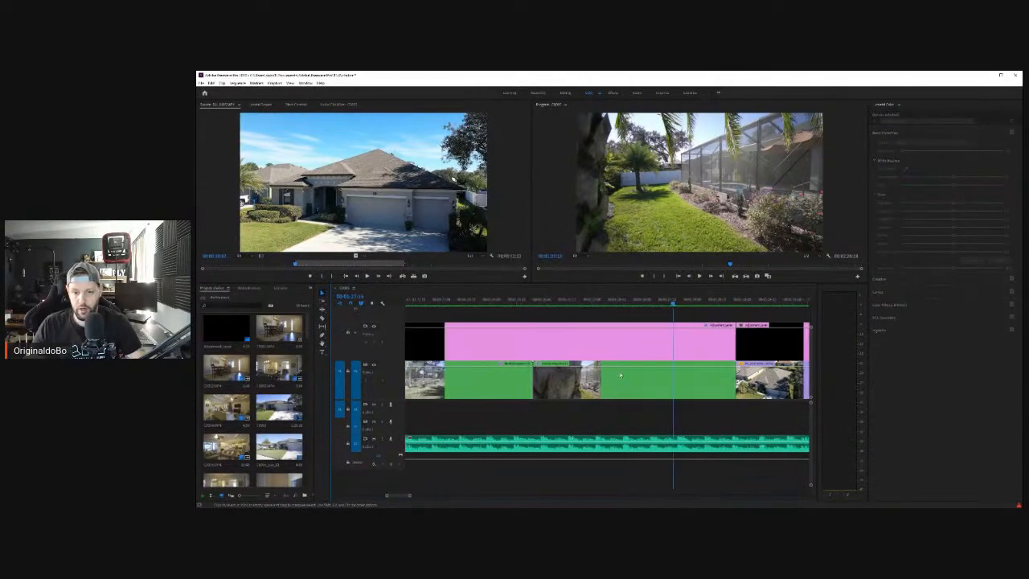
{"action": "left_click", "coordinate": [614, 345]}
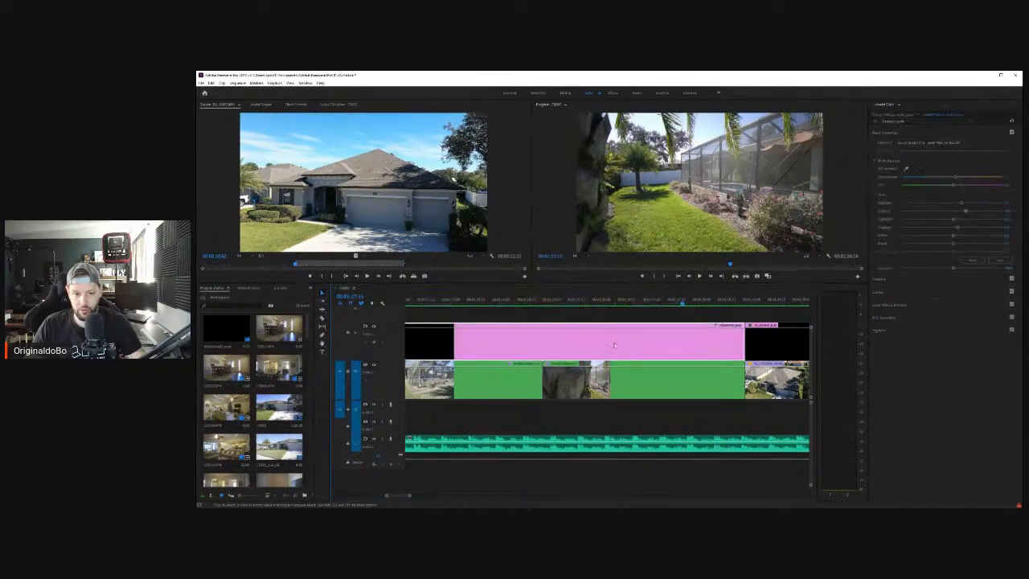
{"action": "left_click_drag", "start_coordinate": [614, 345], "coordinate": [616, 312]}
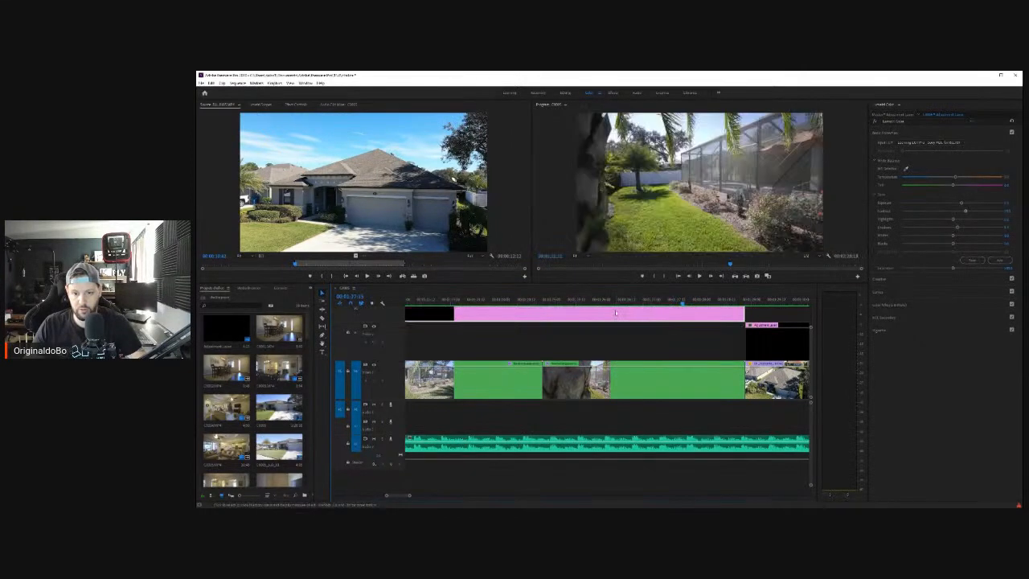
{"action": "left_click", "coordinate": [543, 347]}
{"action": "scroll", "coordinate": [516, 364], "scroll_direction": "up", "scroll_amount": 3}
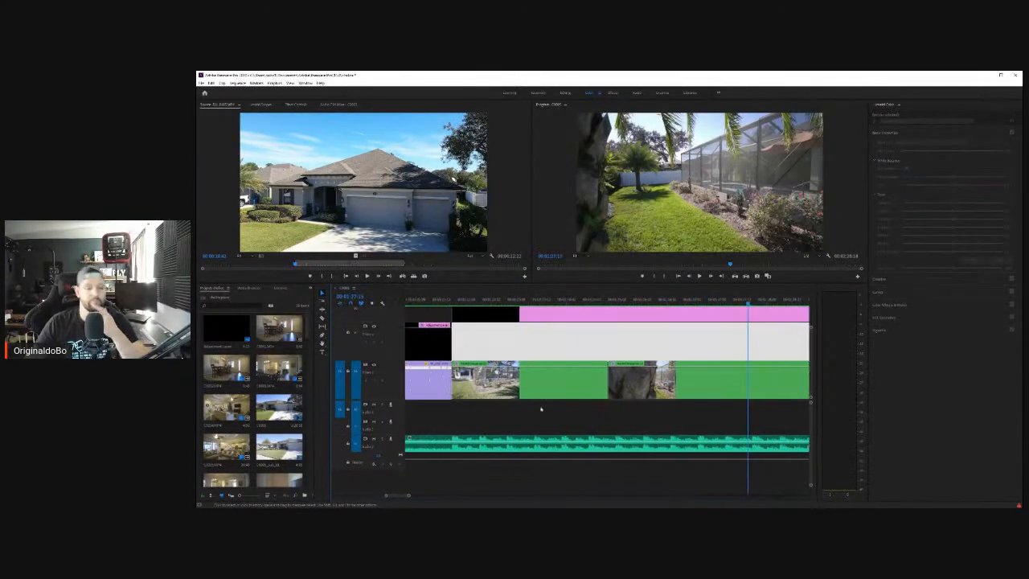
{"action": "left_click", "coordinate": [560, 420]}
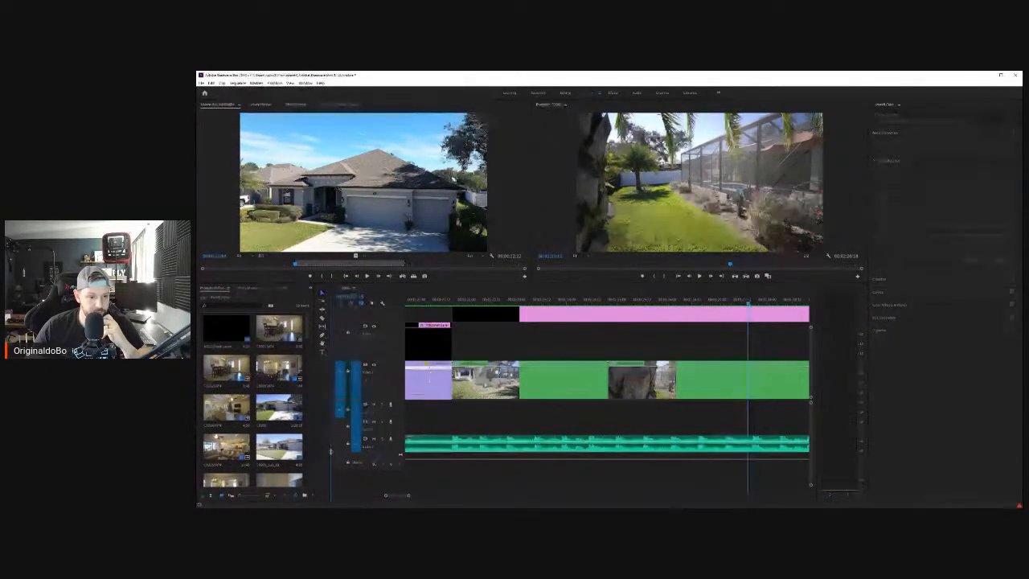
Step: Place another adjustment layer beneath it, shorten and position it across the cut between the two backyard clips, and split it at that cut
{"action": "left_click_drag", "start_coordinate": [330, 452], "coordinate": [402, 457]}
{"action": "left_click_drag", "start_coordinate": [315, 463], "coordinate": [338, 460]}
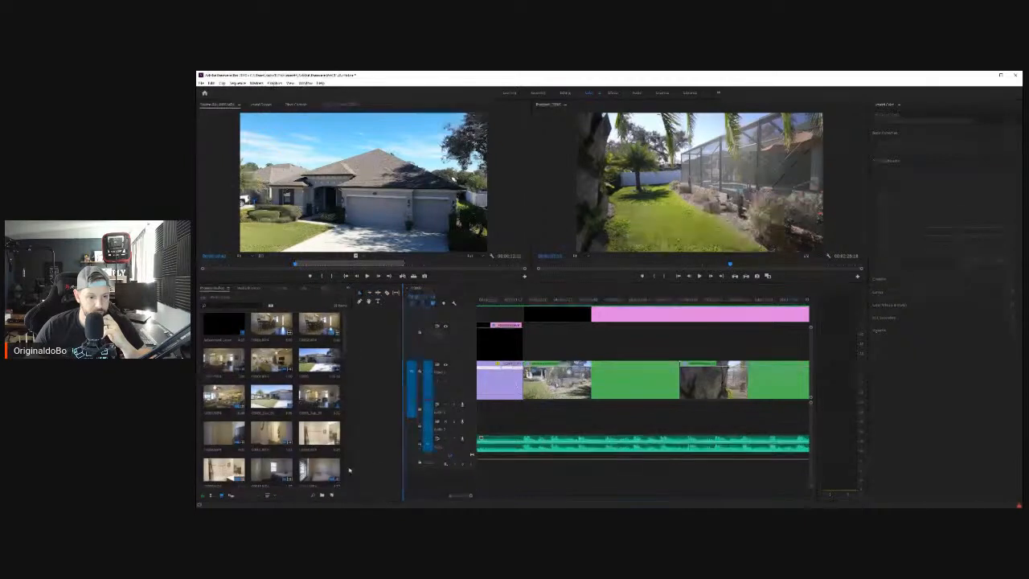
{"action": "left_click_drag", "start_coordinate": [402, 438], "coordinate": [354, 435]}
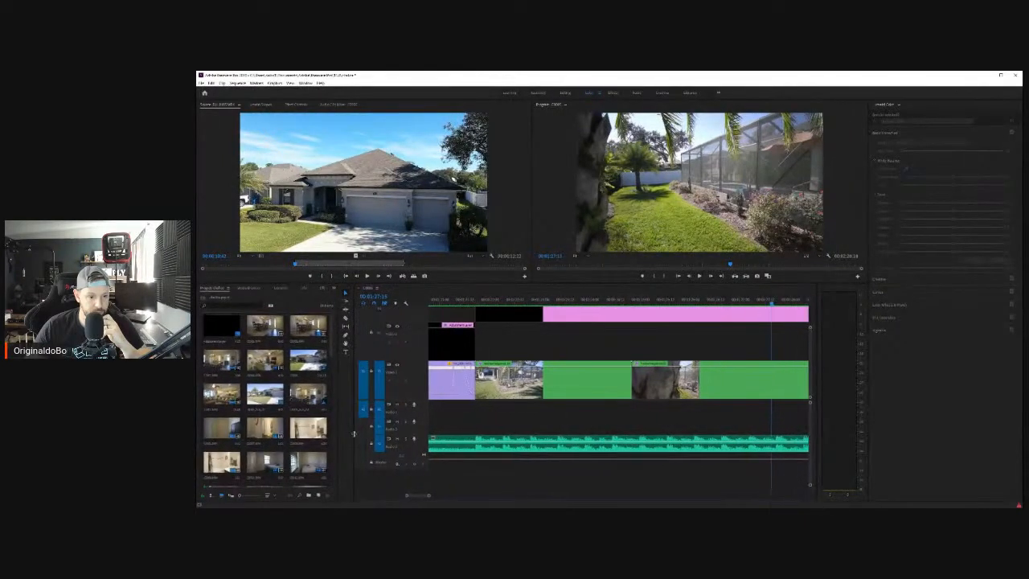
{"action": "left_click", "coordinate": [317, 495]}
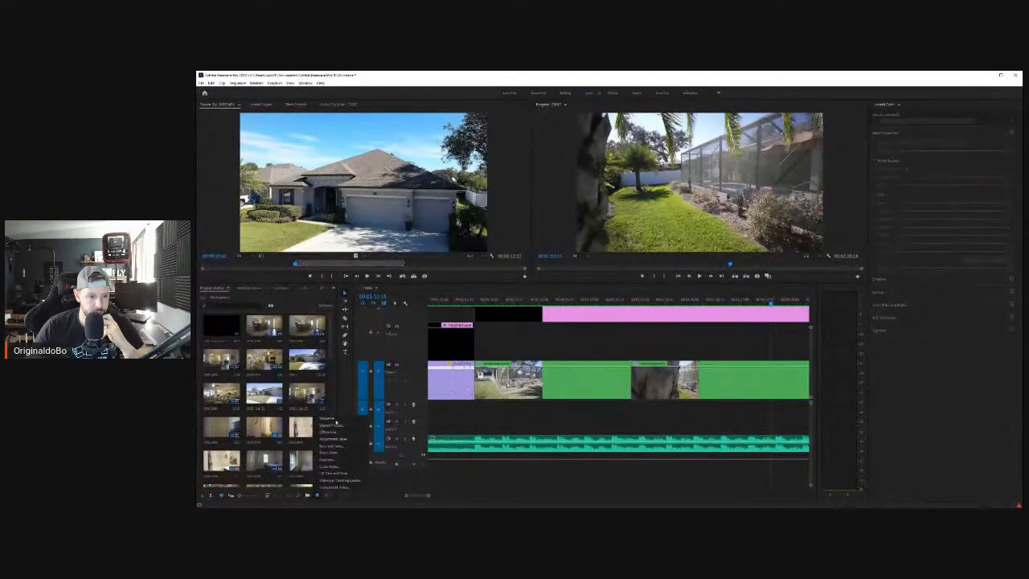
{"action": "left_click_drag", "start_coordinate": [221, 325], "coordinate": [533, 359]}
{"action": "left_click_drag", "start_coordinate": [778, 329], "coordinate": [665, 332]}
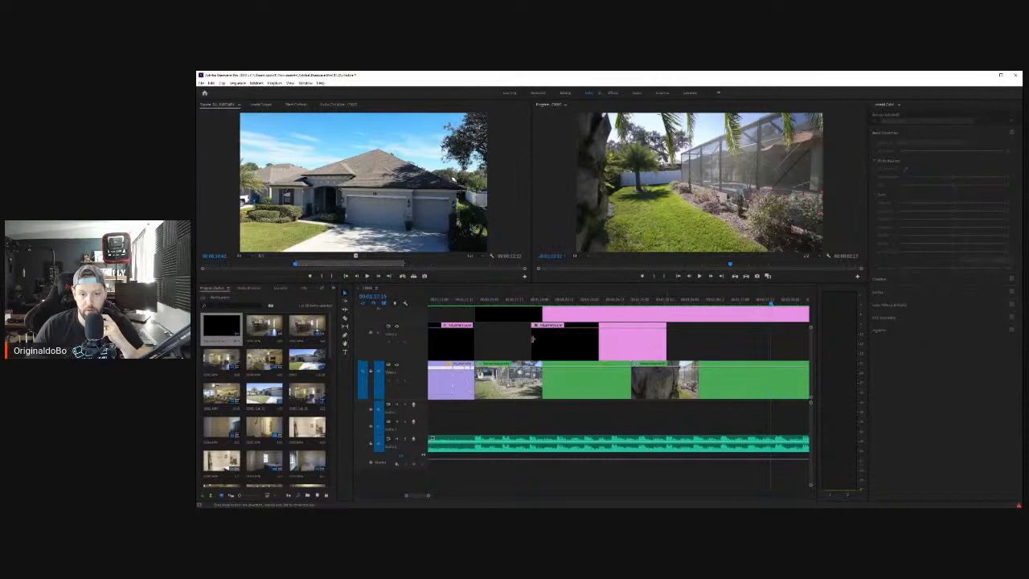
{"action": "left_click_drag", "start_coordinate": [533, 341], "coordinate": [644, 342]}
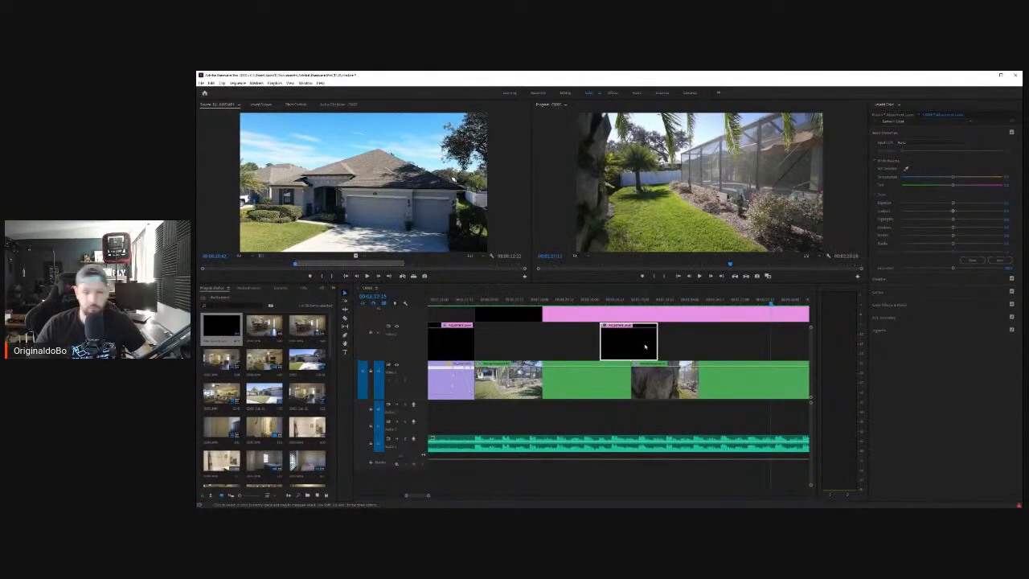
{"action": "key", "text": "c"}
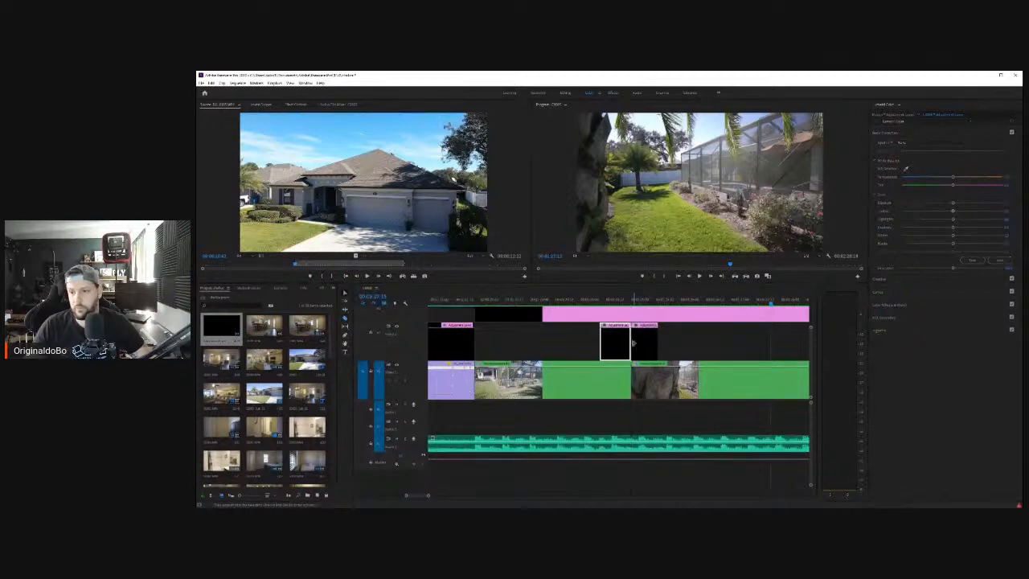
{"action": "left_click", "coordinate": [631, 342]}
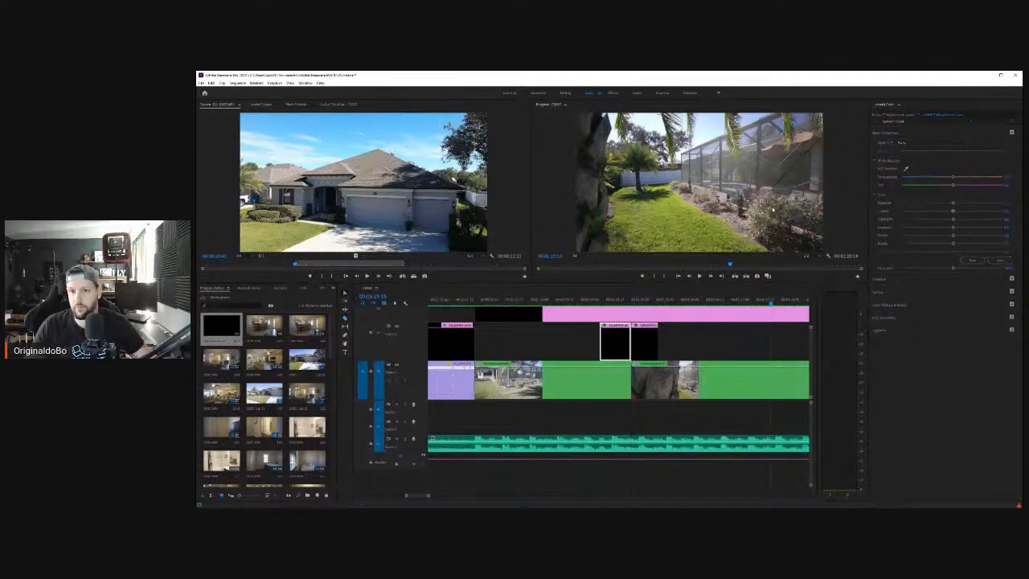
Step: Find the Cross Dissolve transition, apply it between the two short adjustment layer pieces and play the cut
{"action": "left_click", "coordinate": [614, 93]}
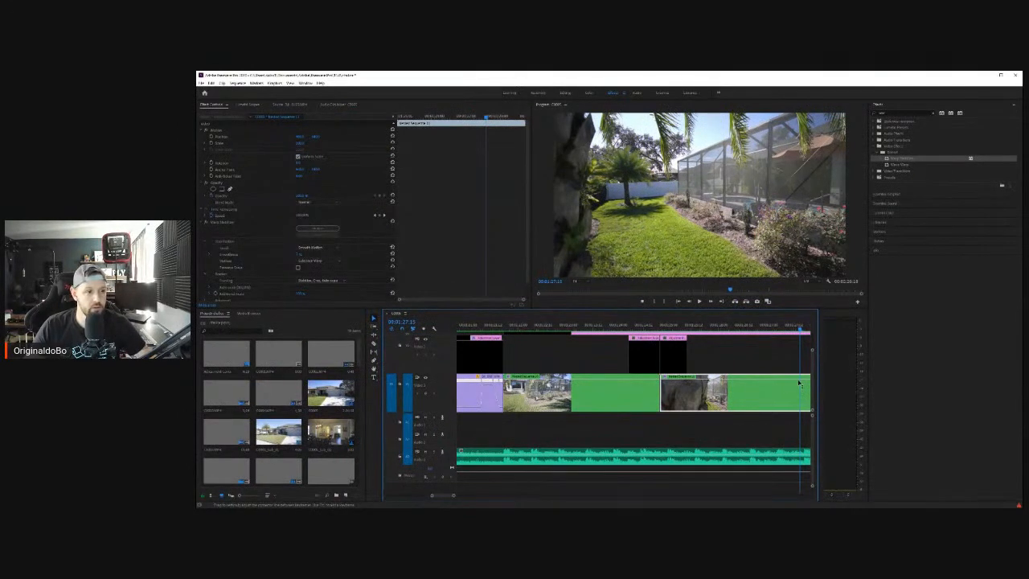
{"action": "left_click", "coordinate": [898, 114]}
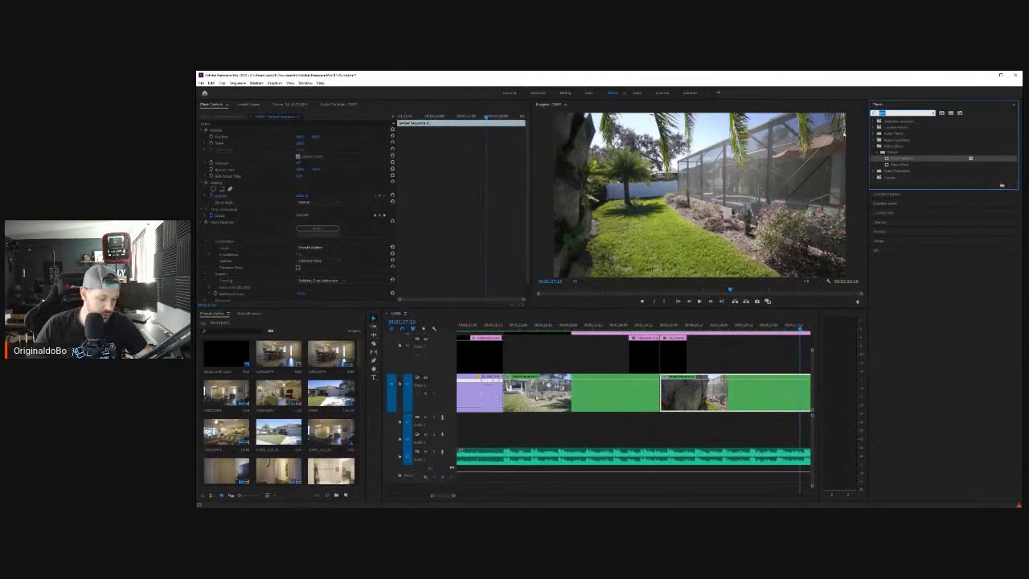
{"action": "type", "text": "cross"}
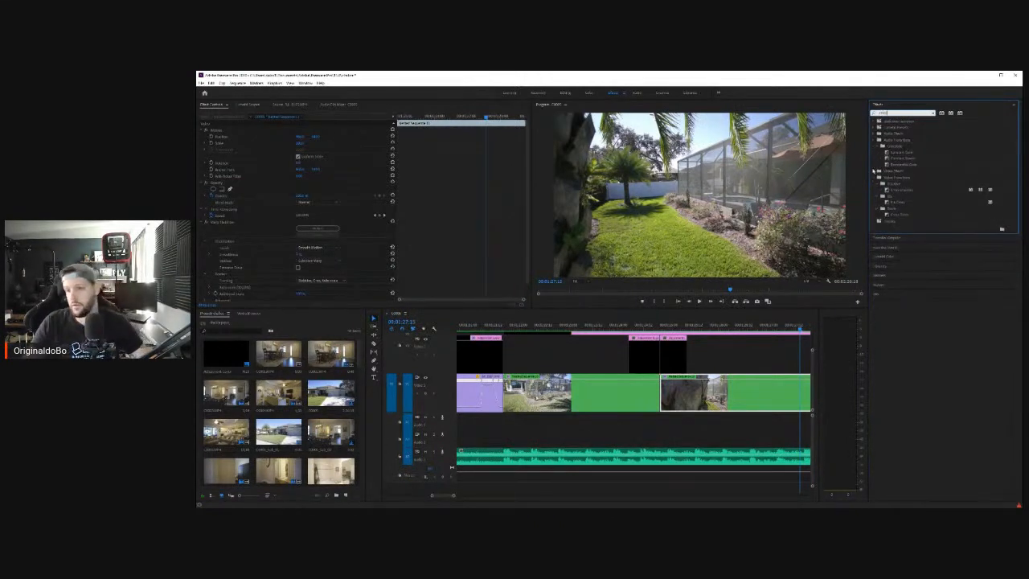
{"action": "left_click_drag", "start_coordinate": [898, 193], "coordinate": [658, 351]}
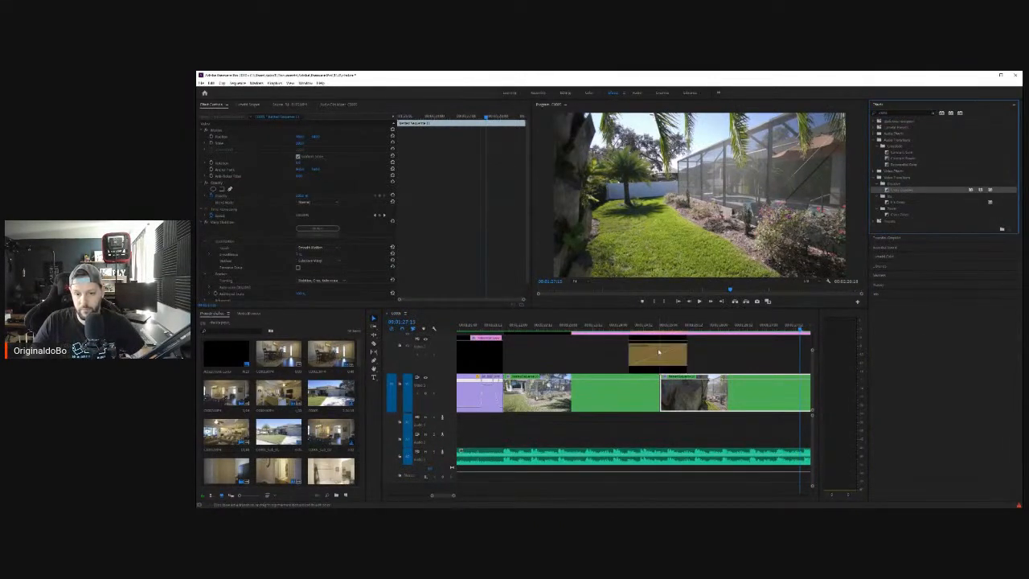
{"action": "left_click", "coordinate": [699, 302]}
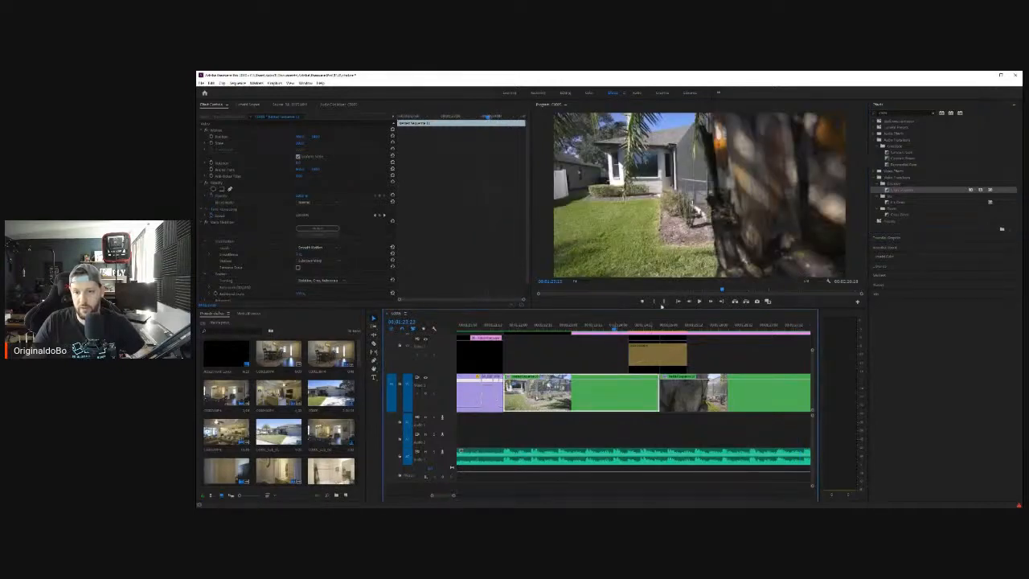
{"action": "left_click", "coordinate": [698, 301]}
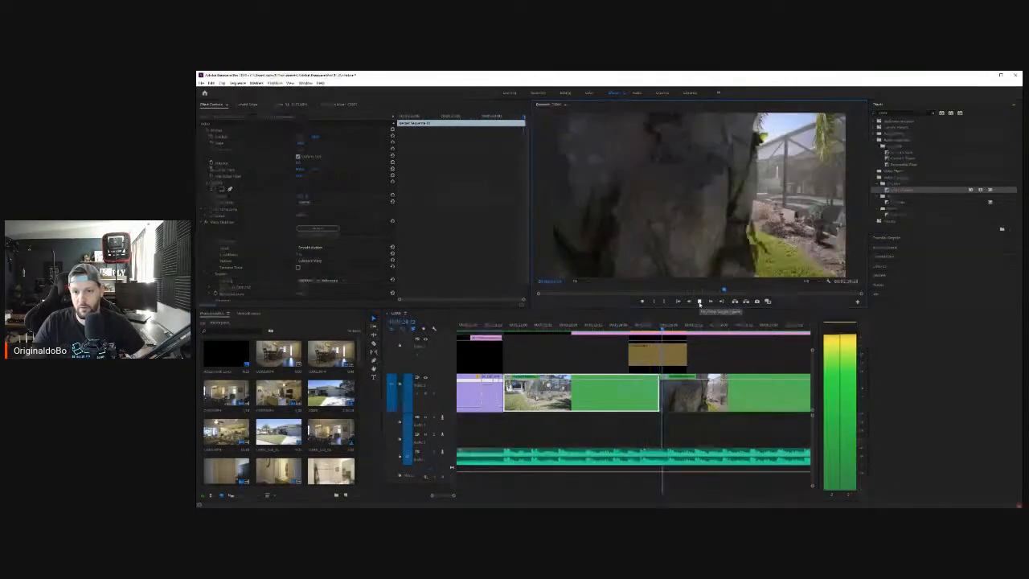
Step: Delete the two short adjustment layer pieces together with their Cross Dissolve from above the backyard cut
{"action": "left_click", "coordinate": [664, 362]}
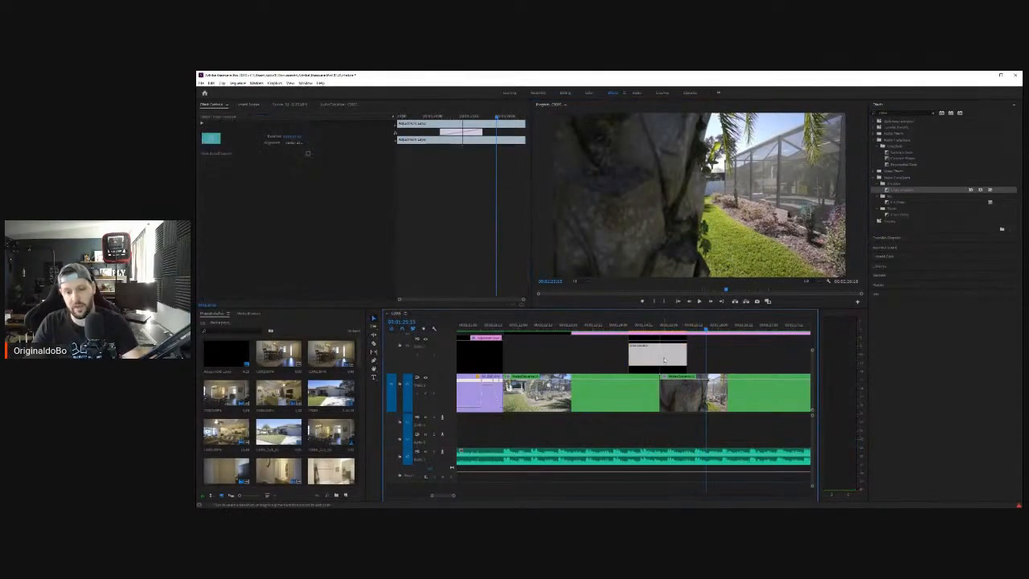
{"action": "left_click", "coordinate": [664, 358]}
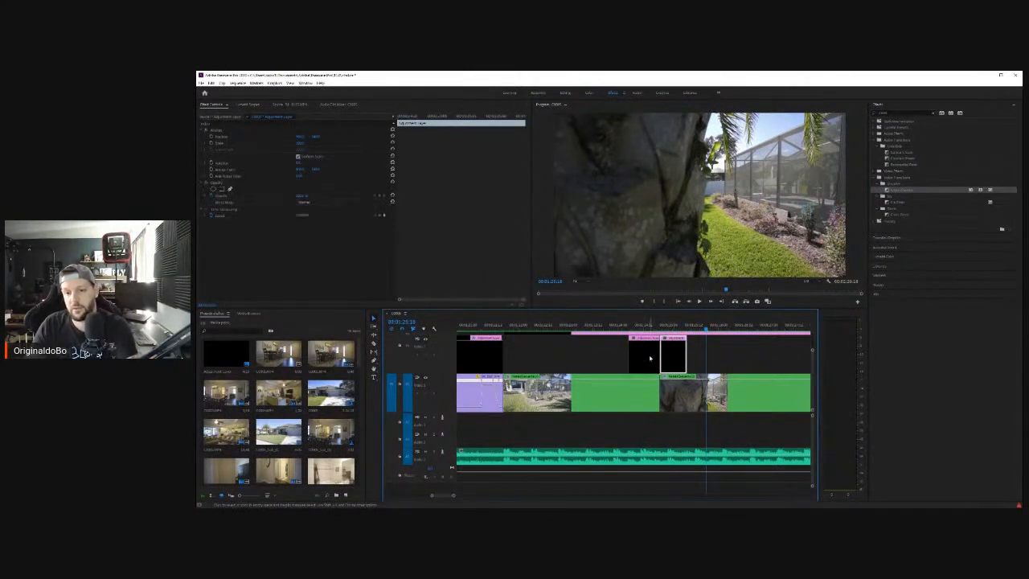
{"action": "left_click", "coordinate": [650, 359]}
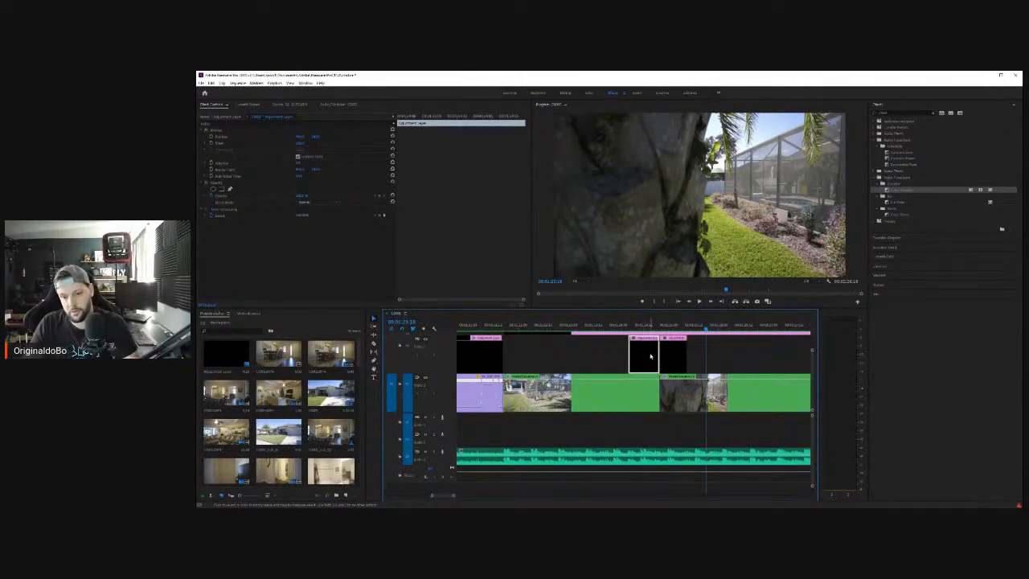
{"action": "key", "text": "Delete"}
{"action": "left_click", "coordinate": [669, 358]}
{"action": "key", "text": "Delete"}
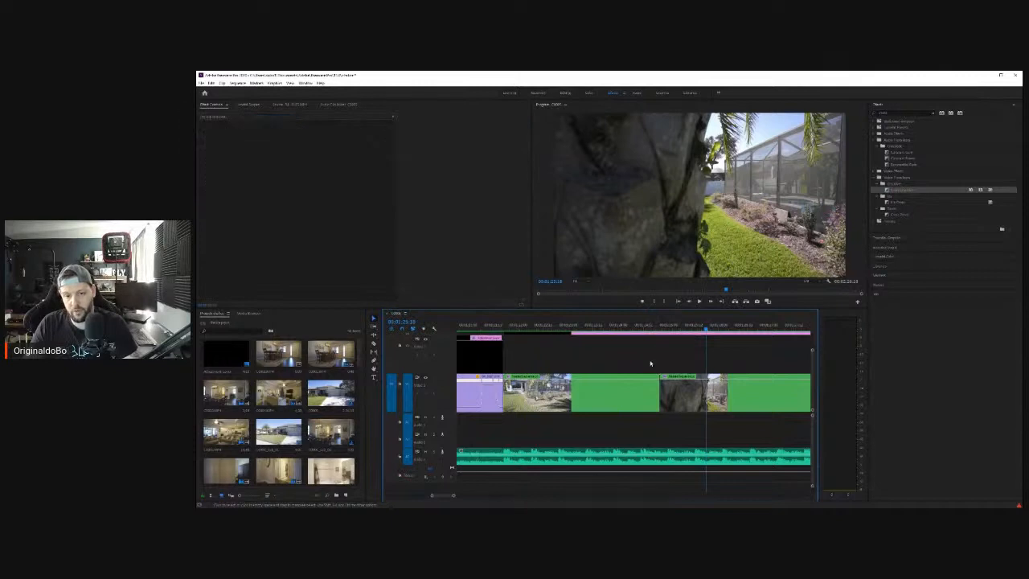
Step: Delete both nested backyard clips from the timeline, keeping the adjustment layer on the upper track
{"action": "left_click", "coordinate": [657, 360]}
{"action": "key", "text": "Delete"}
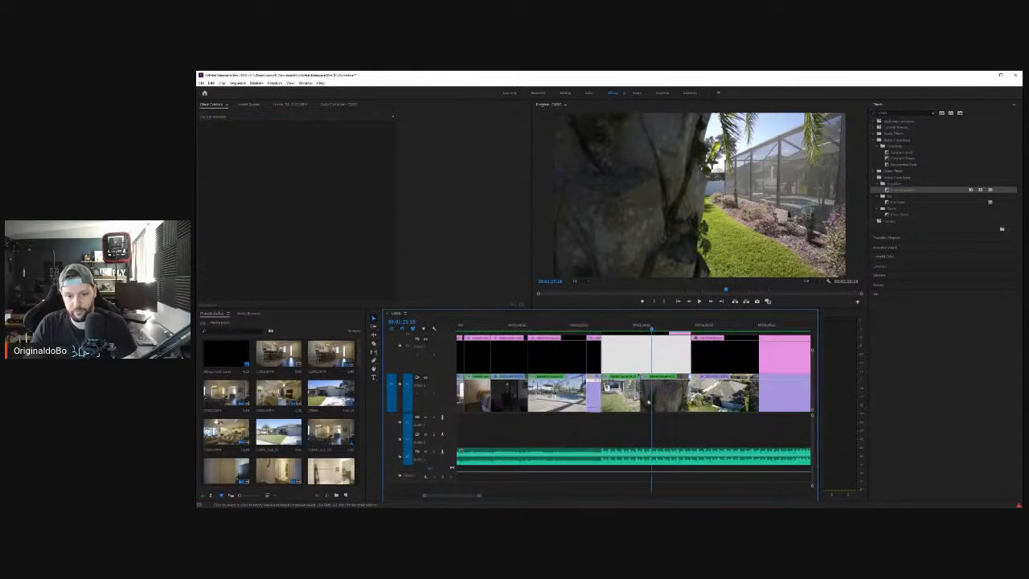
{"action": "key", "text": "Delete"}
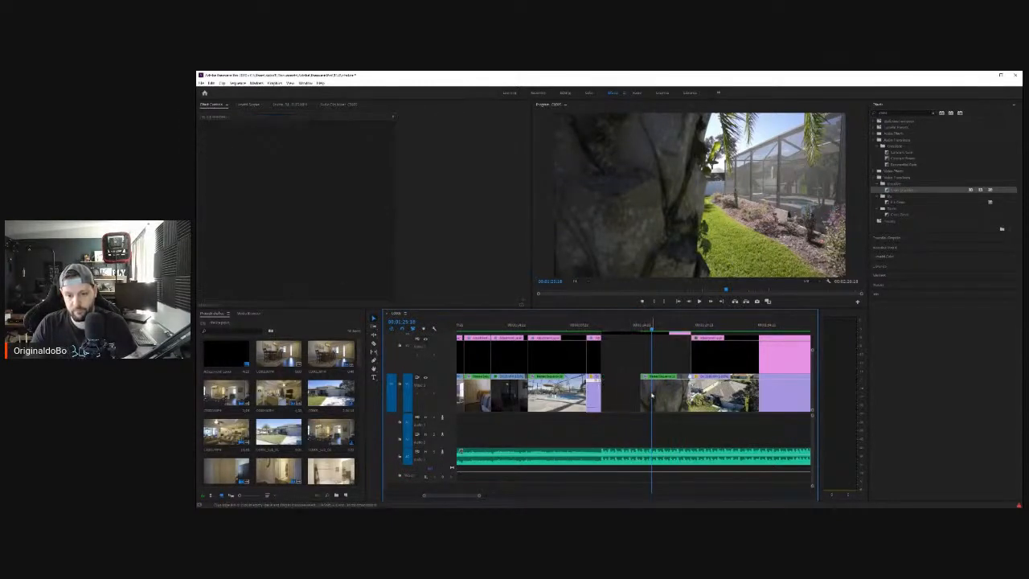
{"action": "left_click", "coordinate": [666, 392]}
{"action": "key", "text": "Delete"}
{"action": "left_click", "coordinate": [651, 392]}
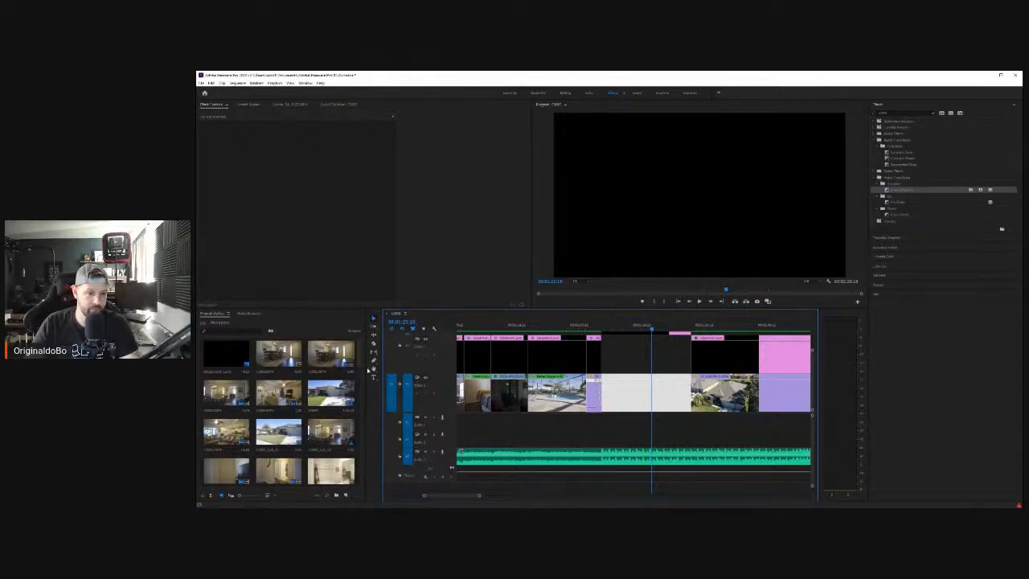
Step: Inspect the nested backyard sequence, return to the main sequence and preview the original tree trunk source clips
{"action": "left_click_drag", "start_coordinate": [359, 362], "coordinate": [365, 495]}
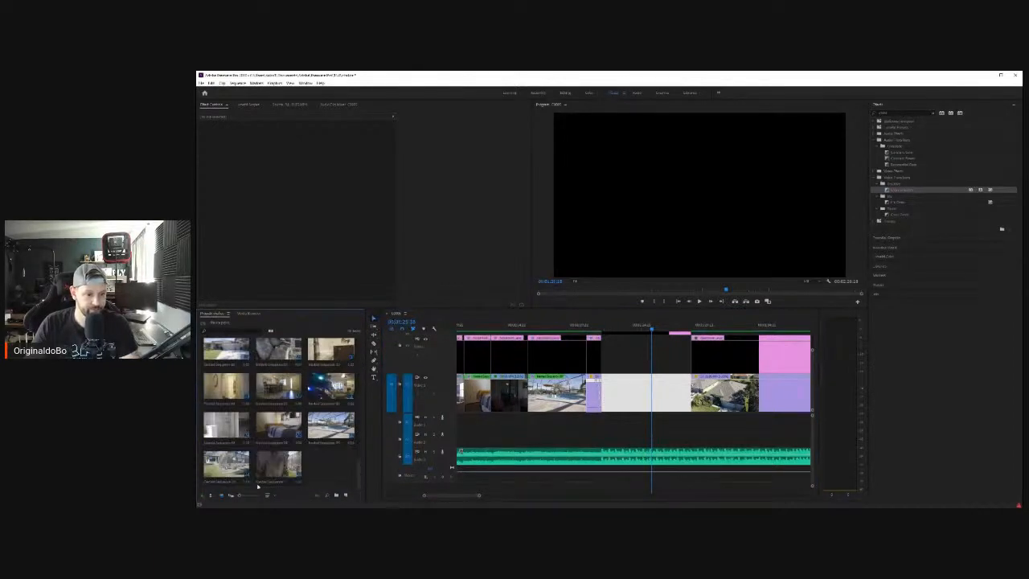
{"action": "double_click", "coordinate": [227, 465]}
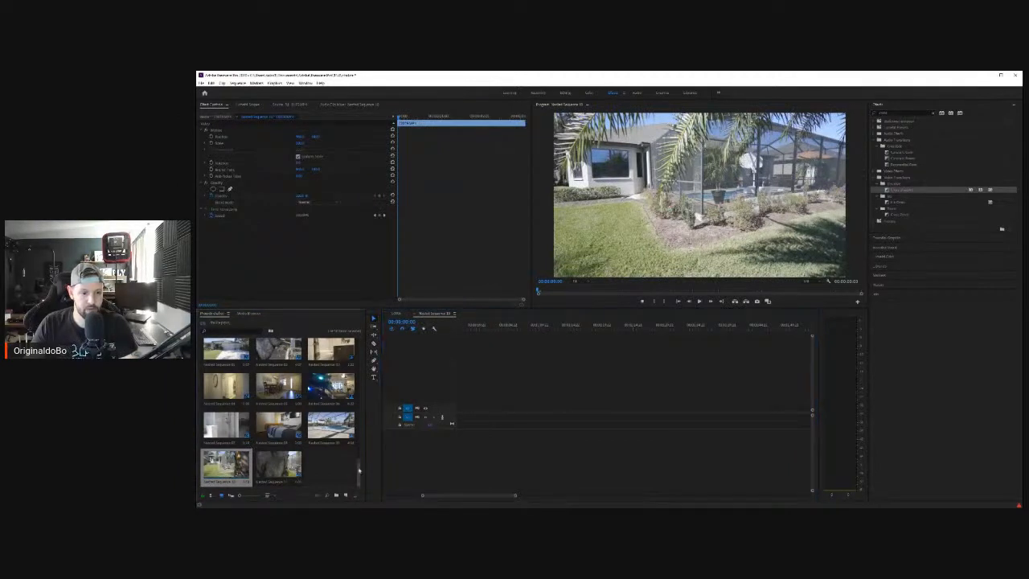
{"action": "scroll", "coordinate": [347, 451], "scroll_direction": "up", "scroll_amount": 5}
{"action": "left_click", "coordinate": [394, 314]}
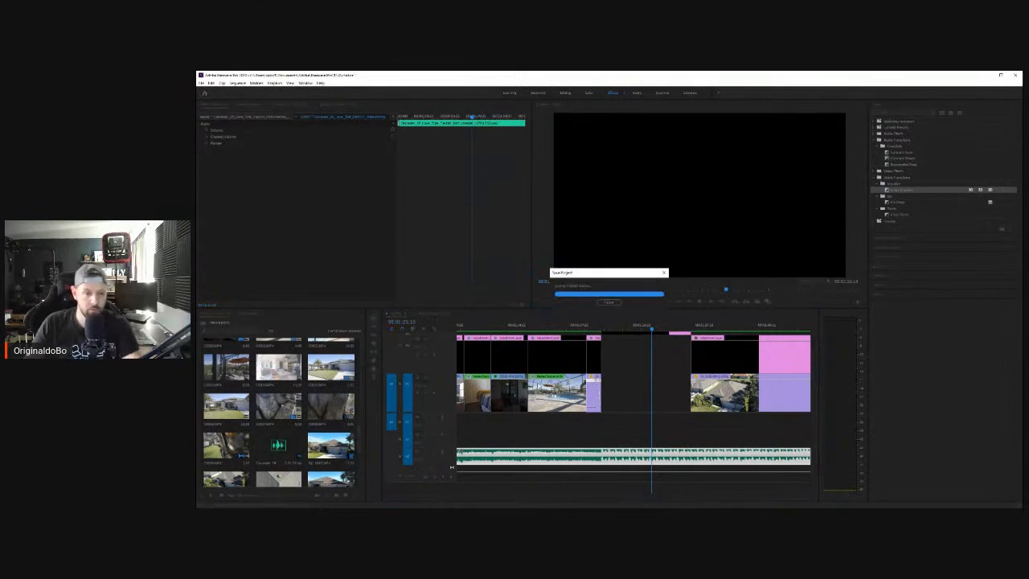
{"action": "double_click", "coordinate": [278, 406]}
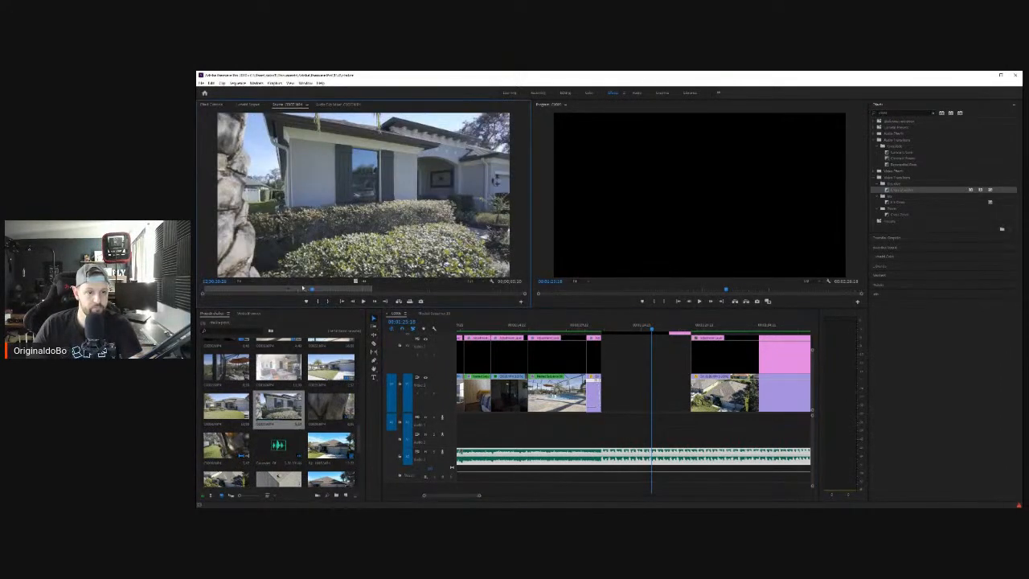
{"action": "left_click", "coordinate": [377, 285]}
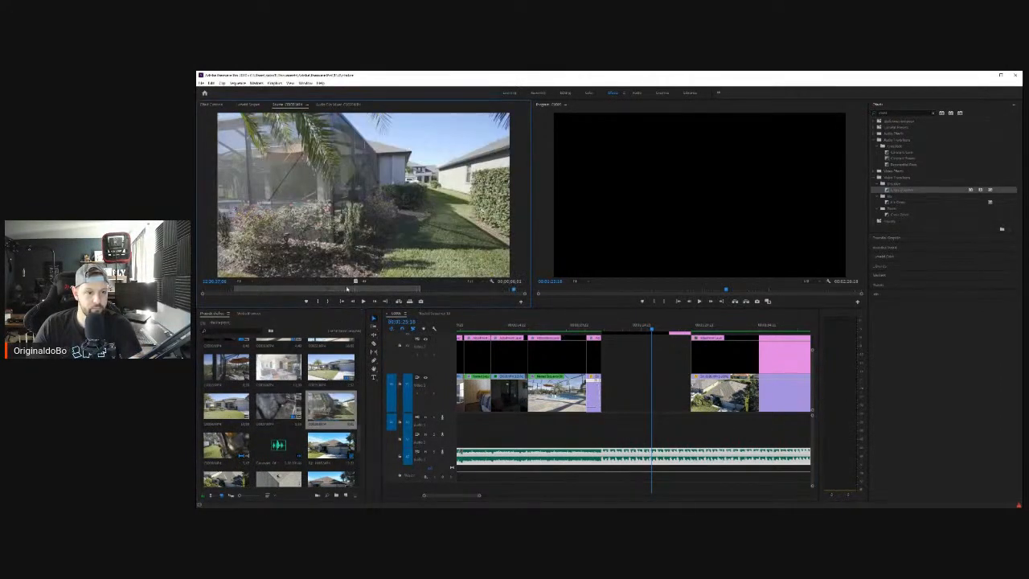
{"action": "left_click_drag", "start_coordinate": [347, 288], "coordinate": [263, 290]}
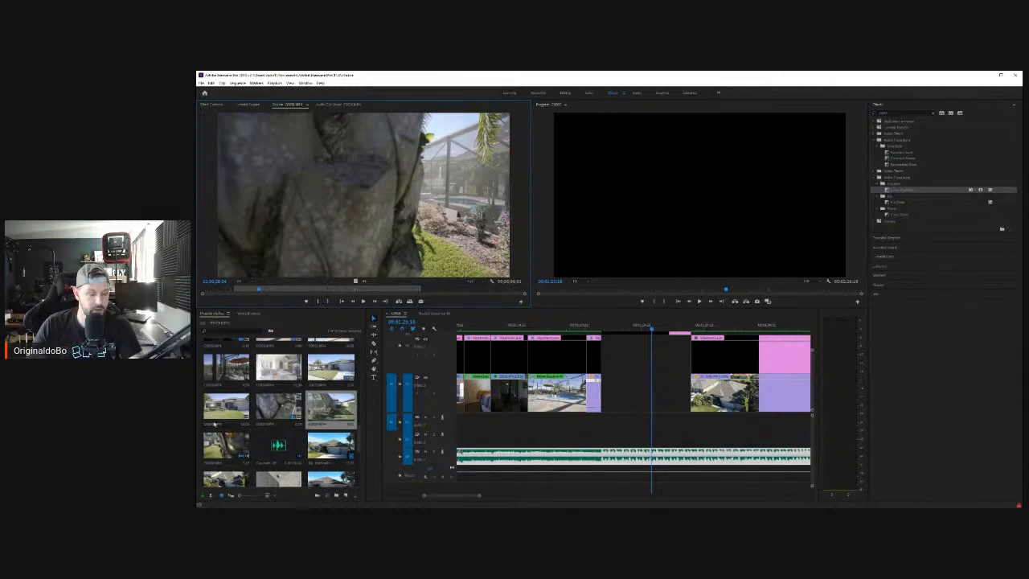
Step: Place the original backyard source clip at the start of the gap before the aerial roof clip and reverse its speed
{"action": "double_click", "coordinate": [242, 453]}
{"action": "left_click_drag", "start_coordinate": [361, 289], "coordinate": [628, 382]}
{"action": "right_click", "coordinate": [628, 390]}
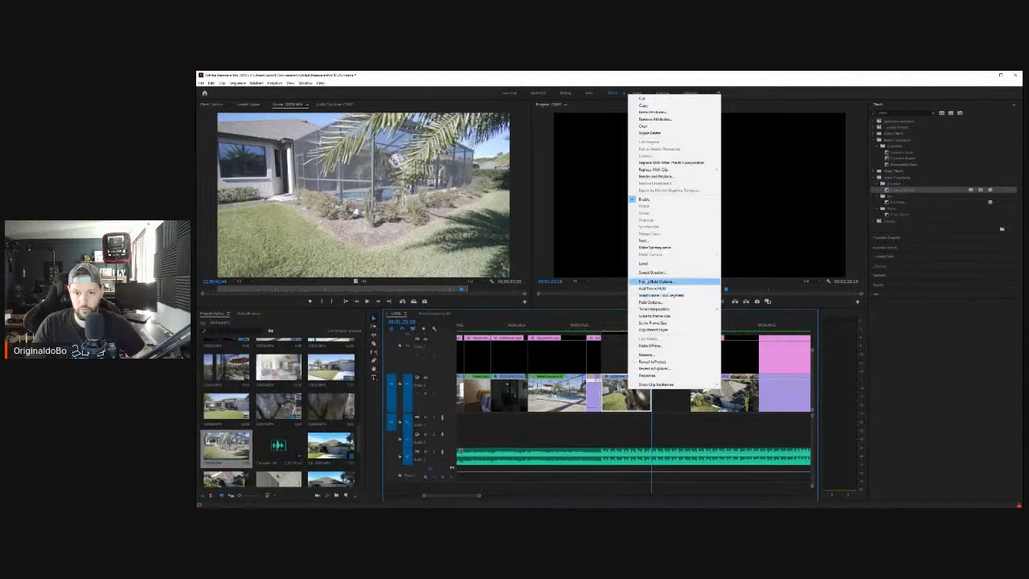
{"action": "left_click", "coordinate": [648, 273]}
{"action": "left_click", "coordinate": [579, 292]}
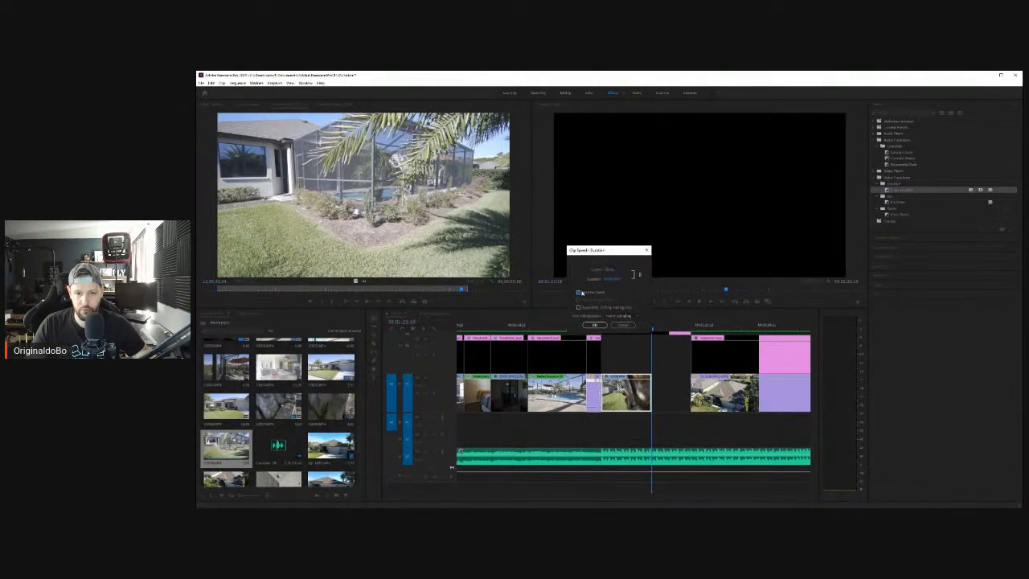
{"action": "left_click", "coordinate": [594, 325]}
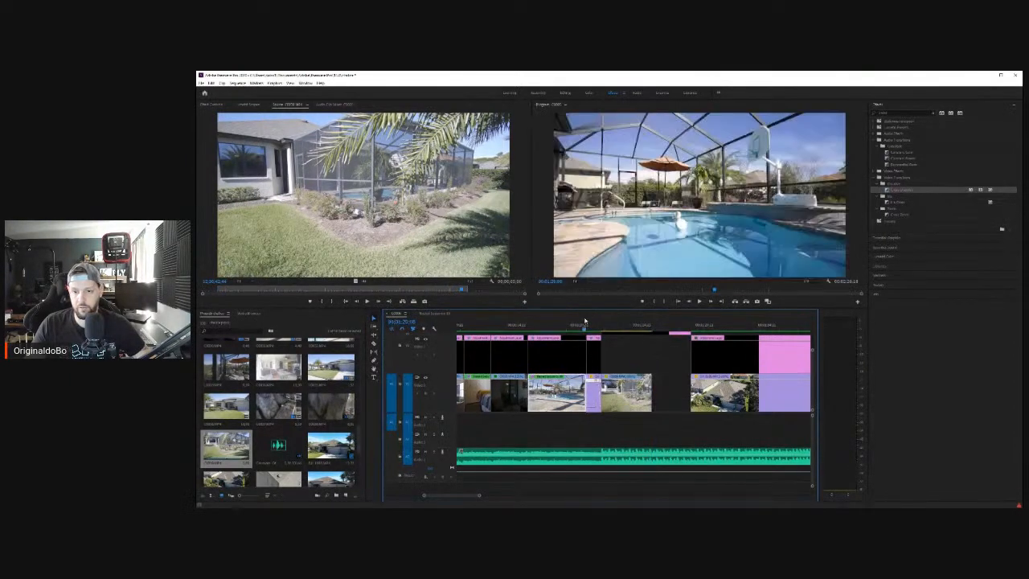
Step: Preview the reversed backyard clip and nest it as its own sequence
{"action": "left_click", "coordinate": [699, 303]}
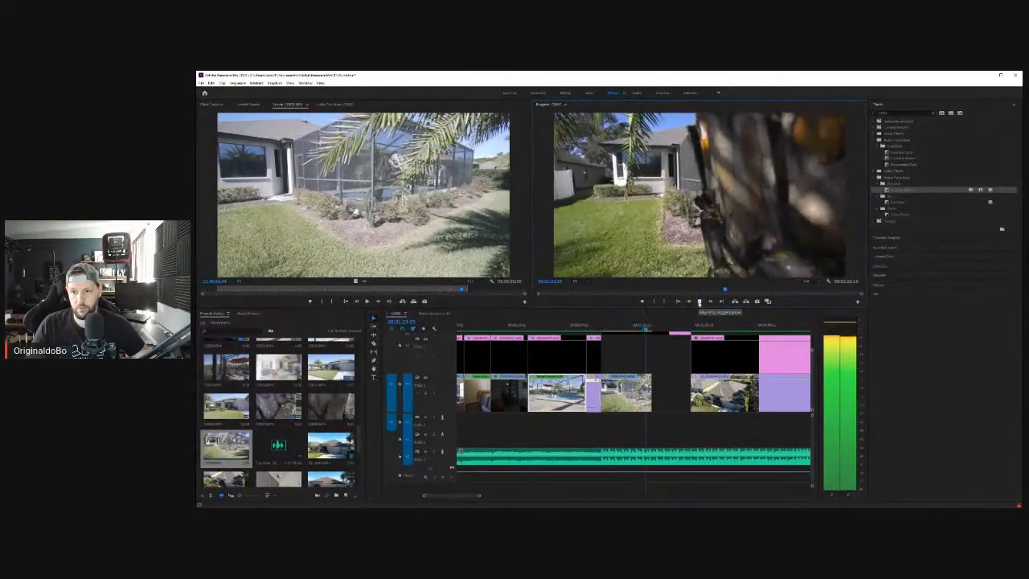
{"action": "left_click", "coordinate": [624, 331]}
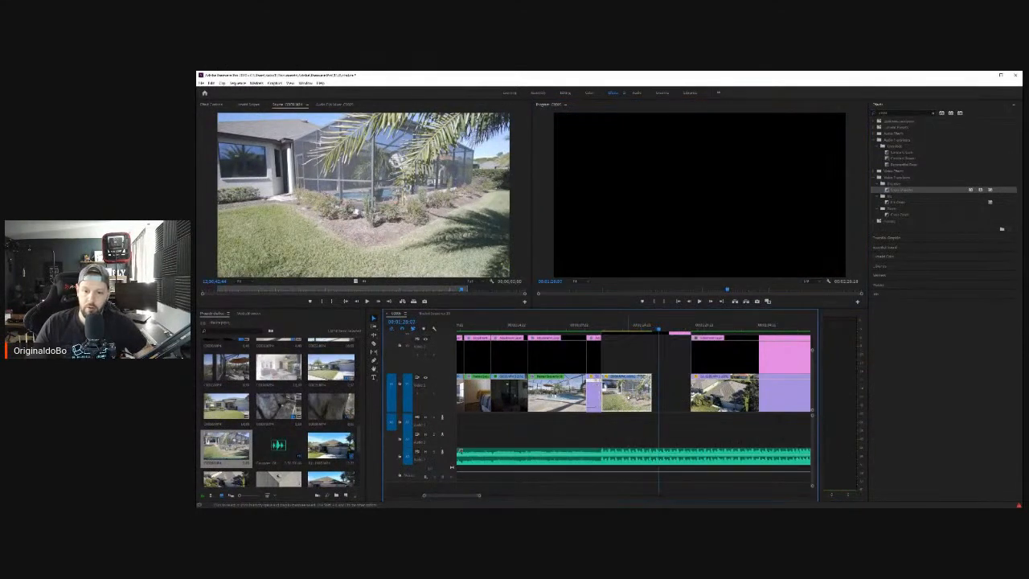
{"action": "right_click", "coordinate": [634, 382]}
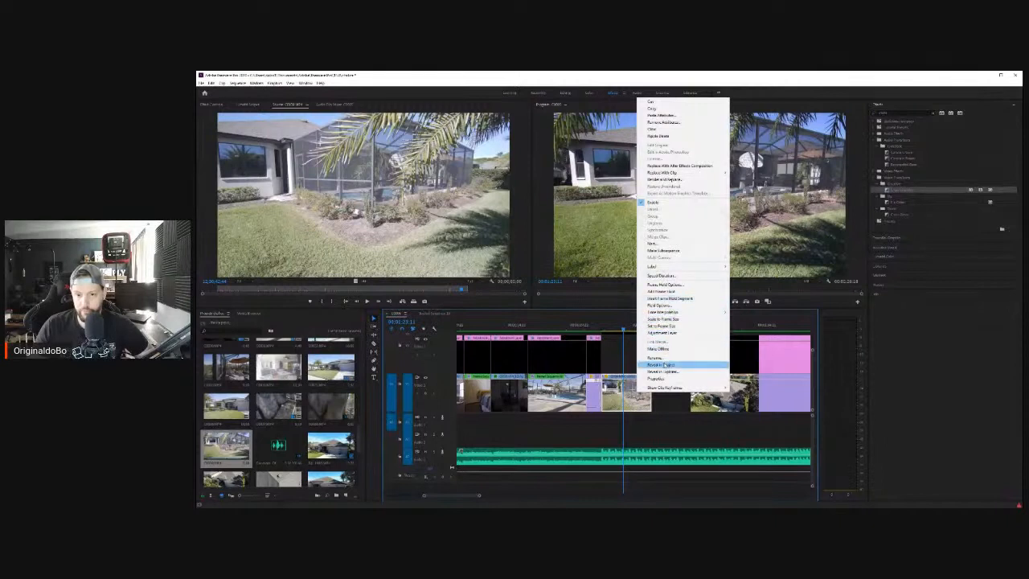
{"action": "left_click", "coordinate": [664, 244]}
{"action": "key", "text": "Return"}
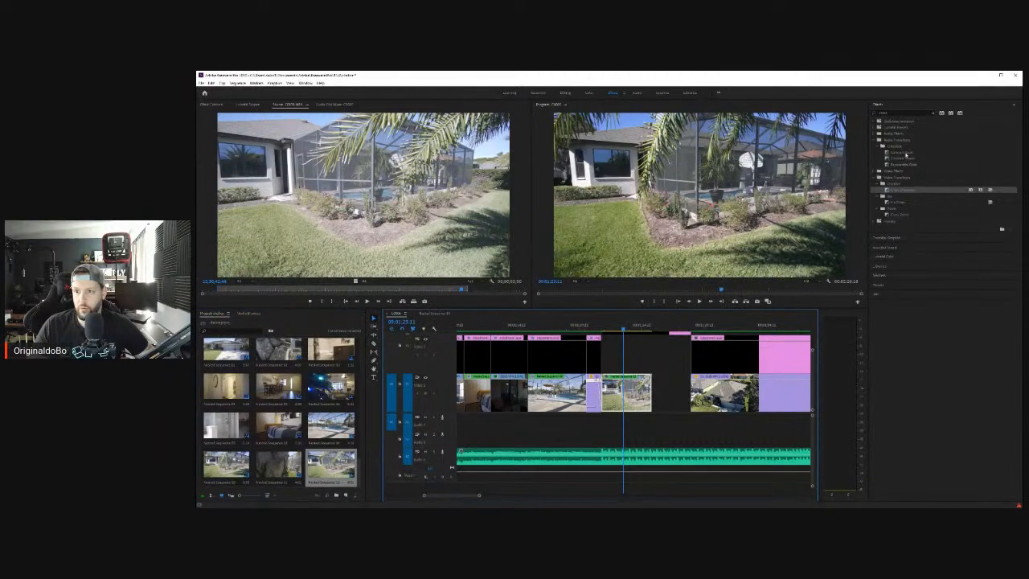
Step: Apply Warp Stabilizer to the nested backyard clip and show its effect settings
{"action": "left_click", "coordinate": [905, 112]}
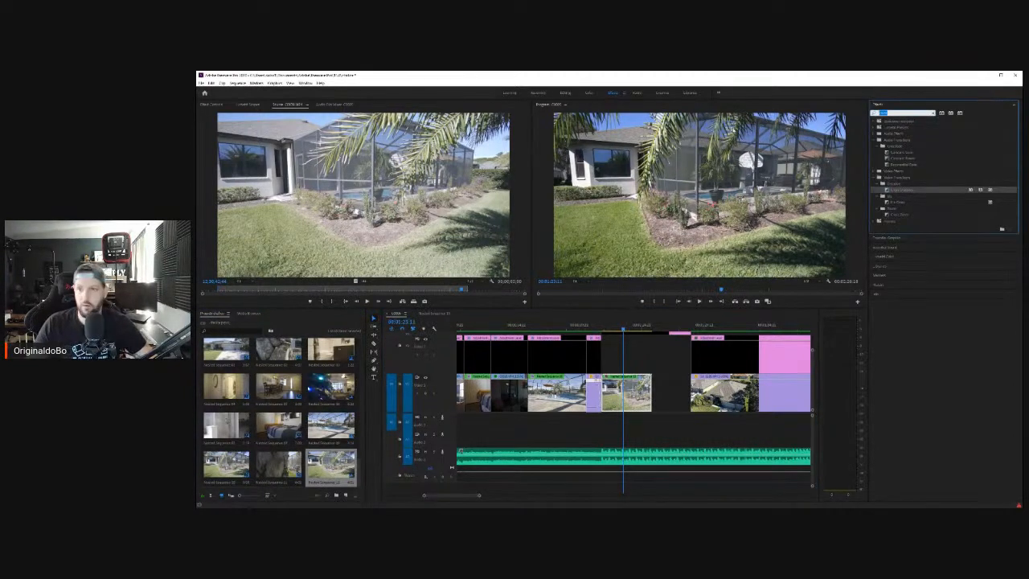
{"action": "type", "text": "wa"}
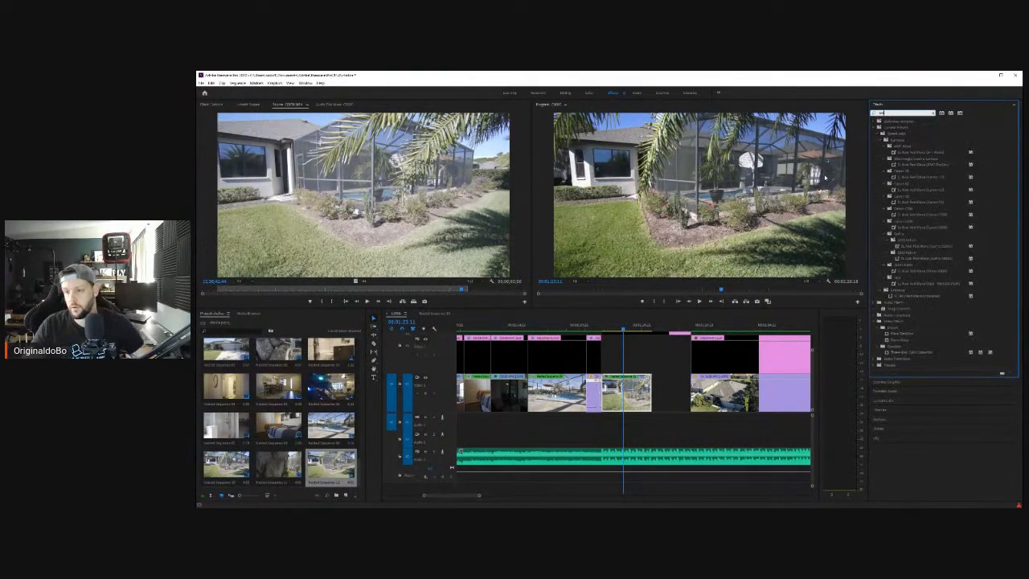
{"action": "type", "text": "rp"}
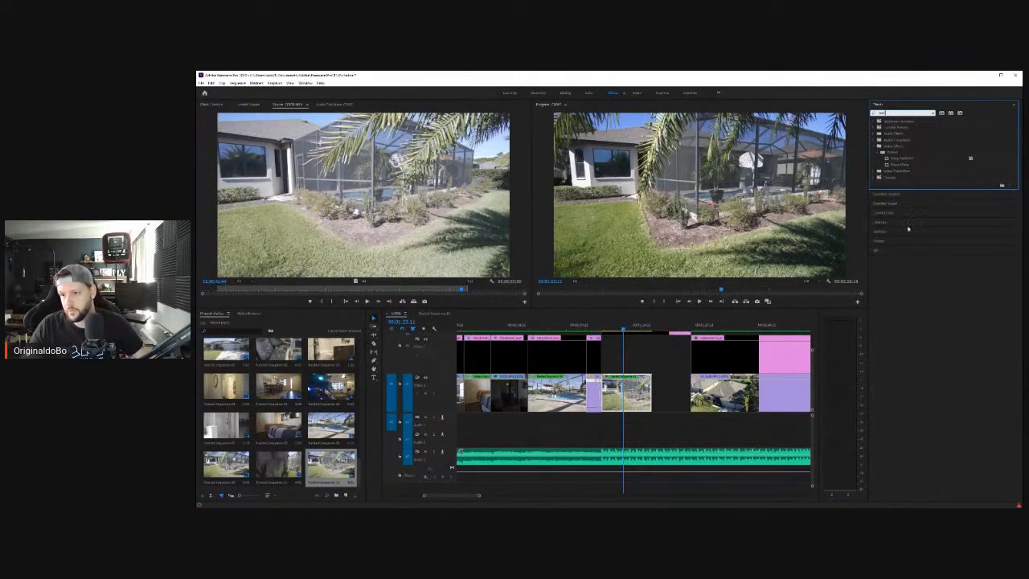
{"action": "left_click_drag", "start_coordinate": [900, 159], "coordinate": [635, 396]}
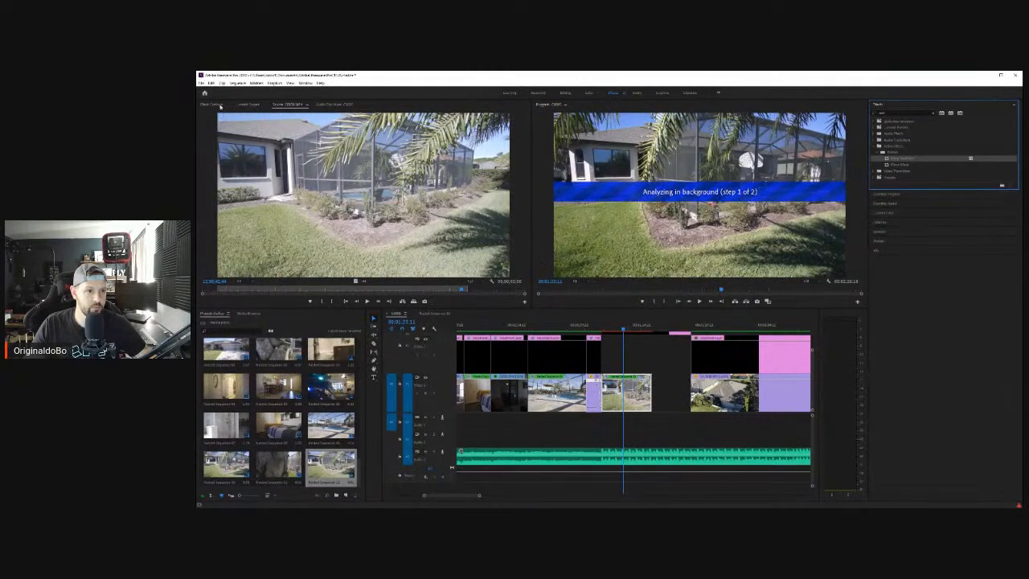
{"action": "left_click", "coordinate": [211, 103]}
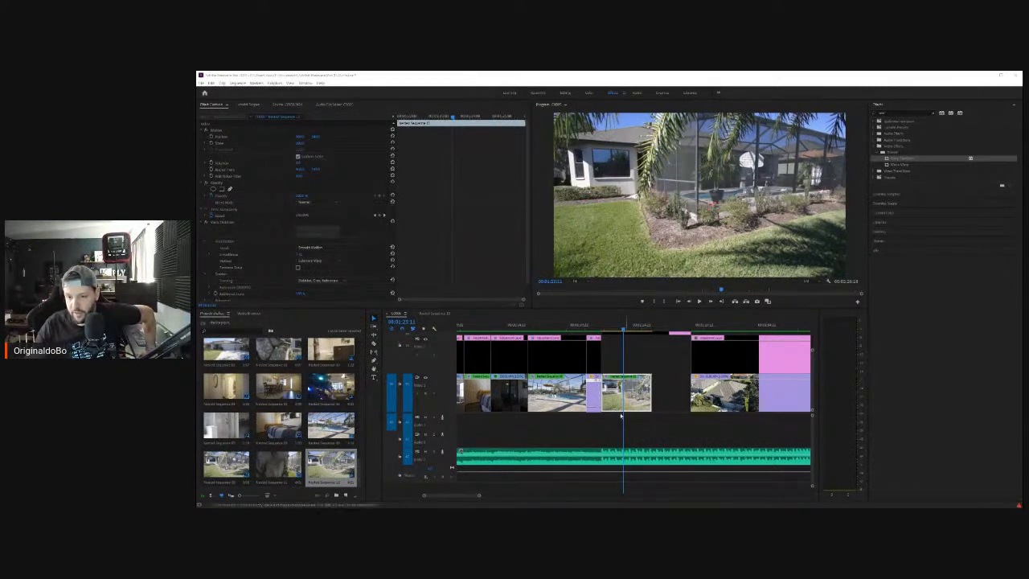
Step: Trim the start off the stabilized backyard clip, shift it back against the preceding aerial clip, and preview the cut
{"action": "left_click_drag", "start_coordinate": [812, 351], "coordinate": [812, 342]}
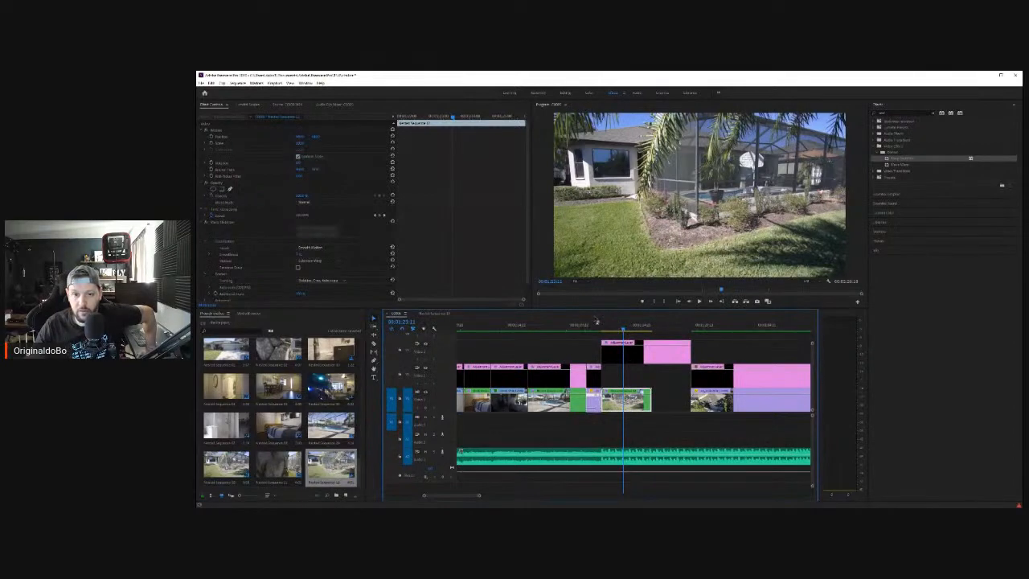
{"action": "mouse_move", "coordinate": [596, 321]}
{"action": "left_mouse_down"}
{"action": "mouse_move", "coordinate": [632, 325]}
{"action": "mouse_move", "coordinate": [595, 323]}
{"action": "left_mouse_up"}
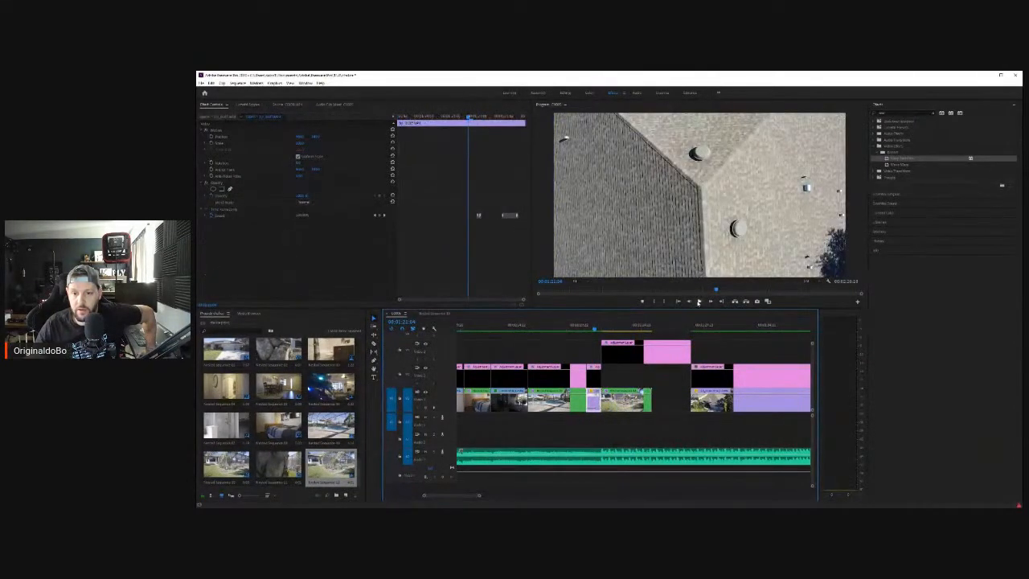
{"action": "left_click", "coordinate": [697, 301]}
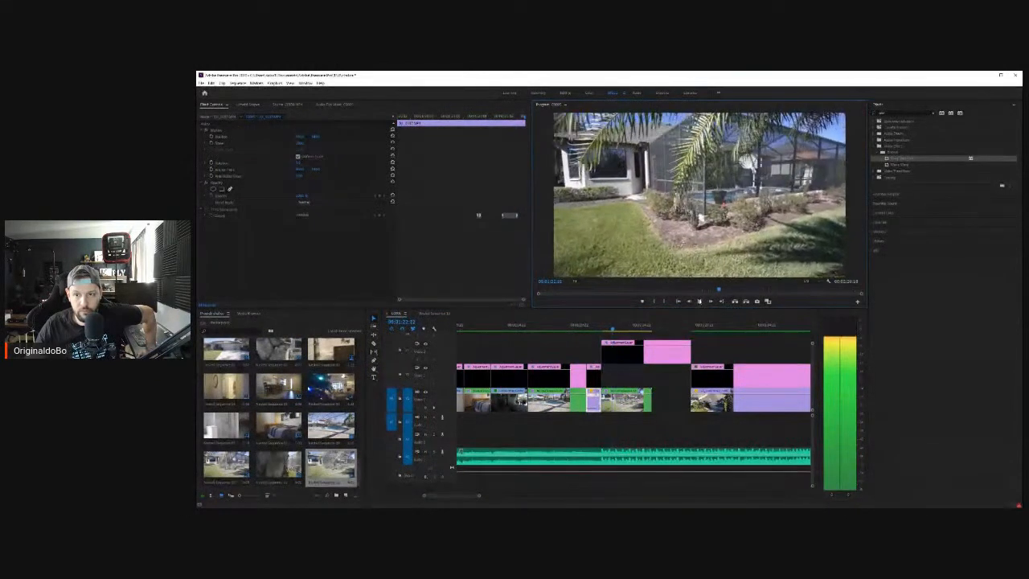
{"action": "left_click", "coordinate": [628, 328]}
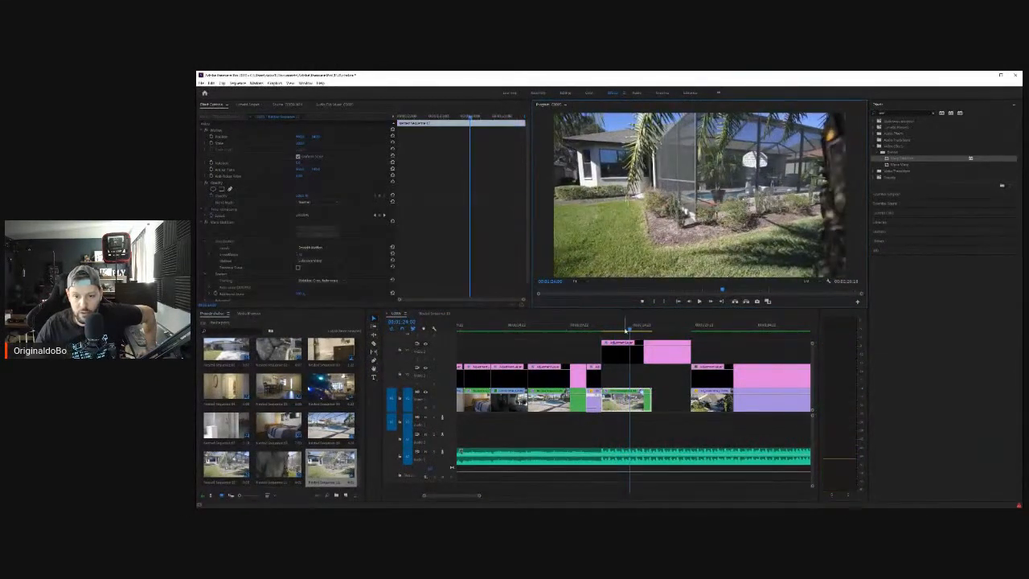
{"action": "left_click", "coordinate": [625, 328]}
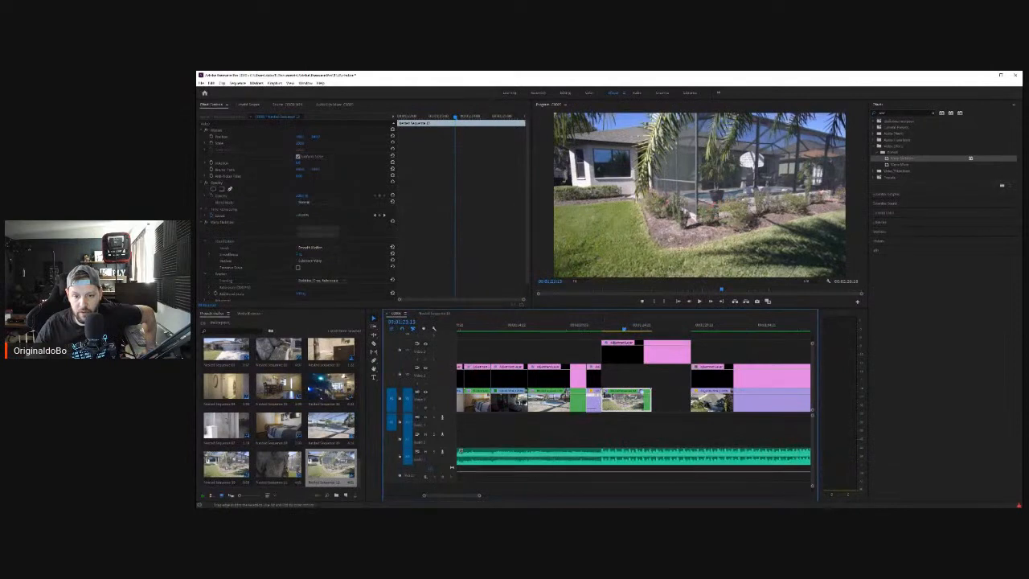
{"action": "mouse_move", "coordinate": [604, 389]}
{"action": "left_mouse_down"}
{"action": "mouse_move", "coordinate": [631, 395]}
{"action": "mouse_move", "coordinate": [618, 397]}
{"action": "left_mouse_up"}
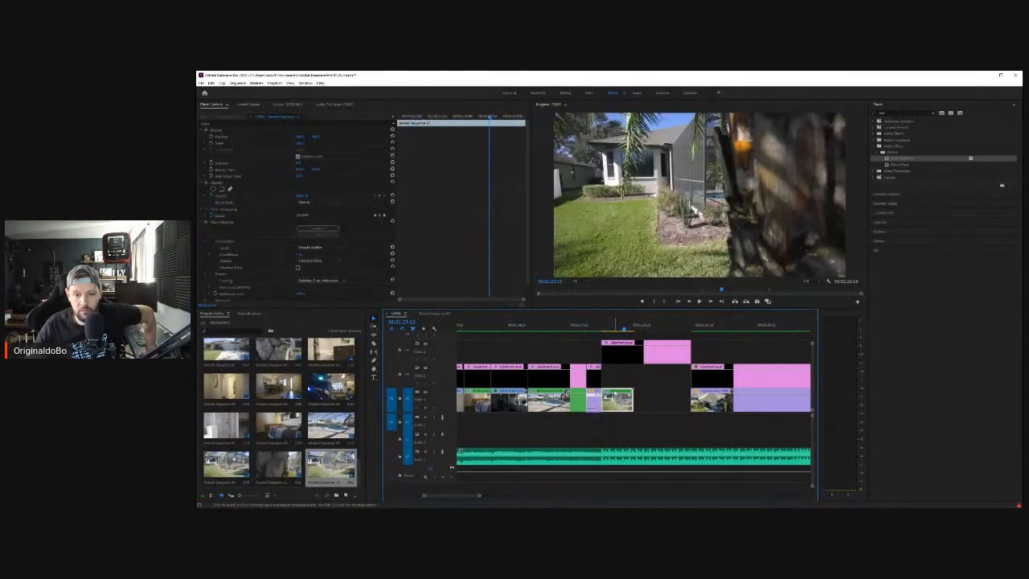
{"action": "left_click", "coordinate": [591, 325]}
{"action": "left_click", "coordinate": [700, 302]}
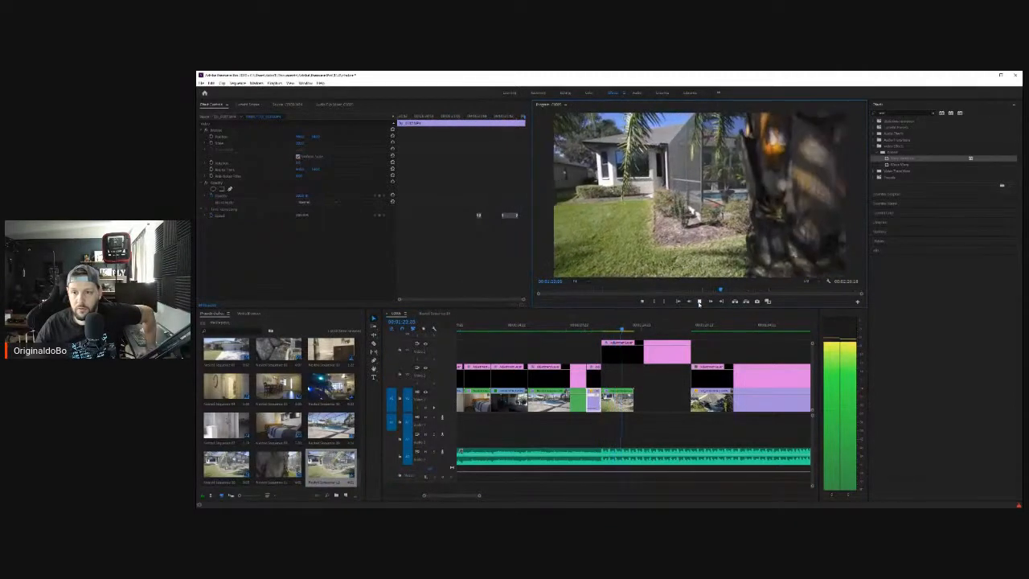
{"action": "left_click", "coordinate": [699, 301]}
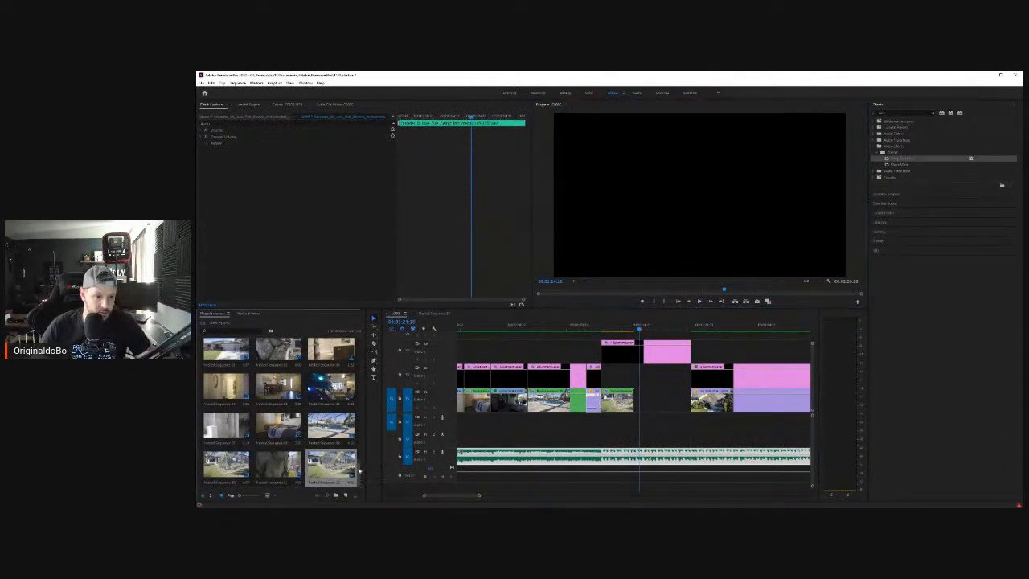
Step: Open the source clip showing the pool with the handrail and mark its in and out points
{"action": "left_click_drag", "start_coordinate": [358, 471], "coordinate": [359, 433]}
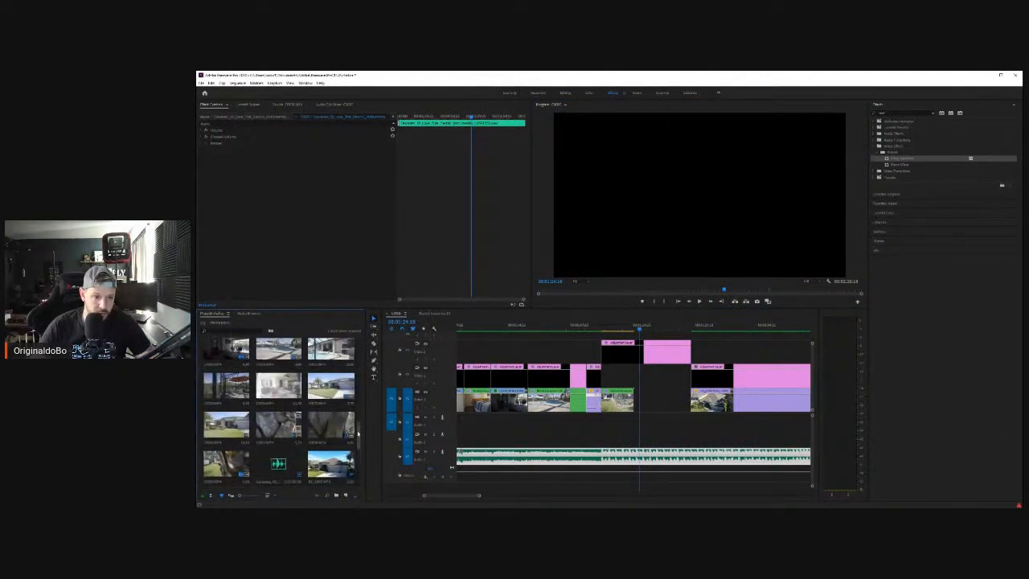
{"action": "scroll", "coordinate": [224, 394], "scroll_direction": "up", "scroll_amount": 1}
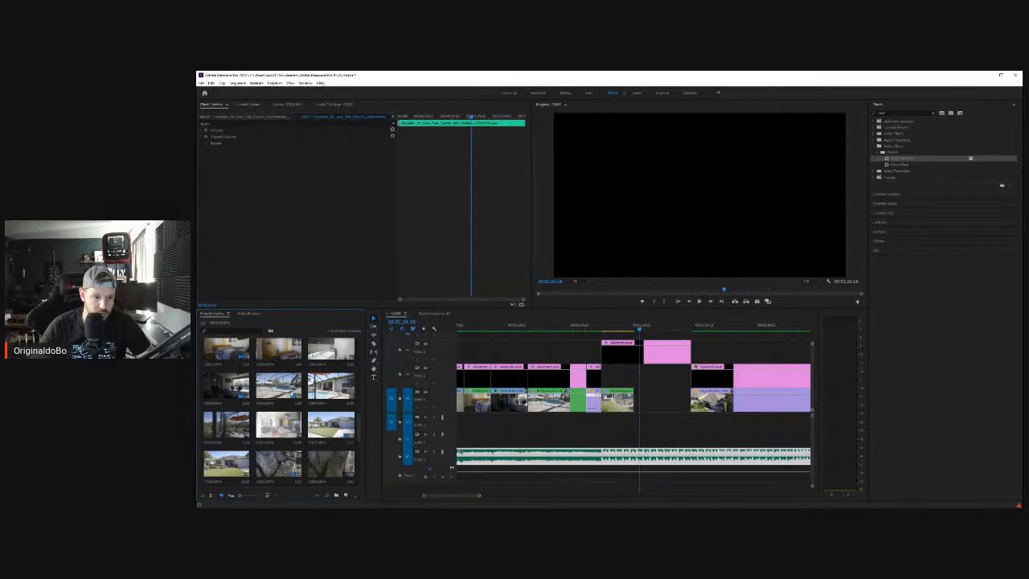
{"action": "double_click", "coordinate": [330, 387]}
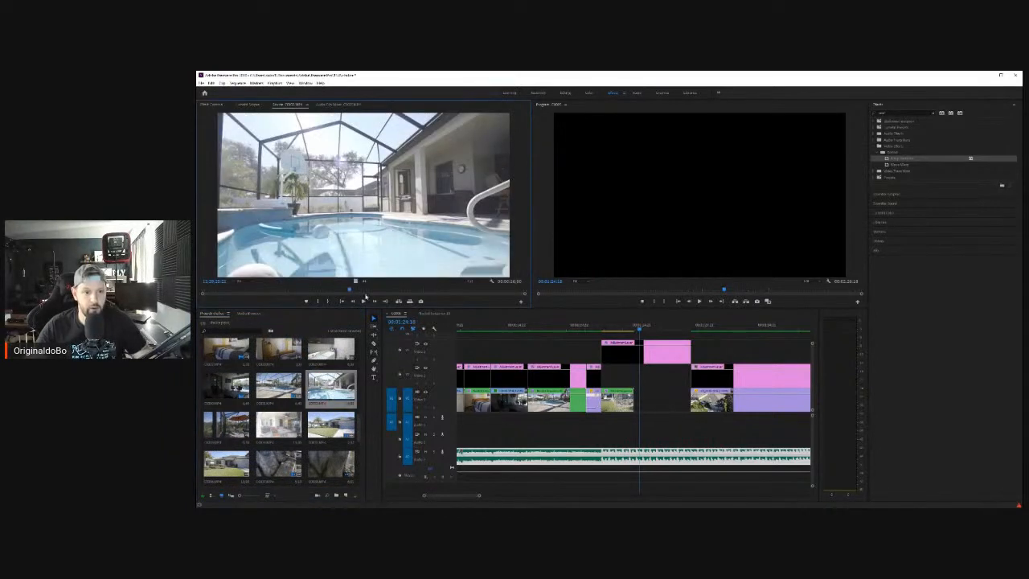
{"action": "left_click_drag", "start_coordinate": [352, 294], "coordinate": [318, 295]}
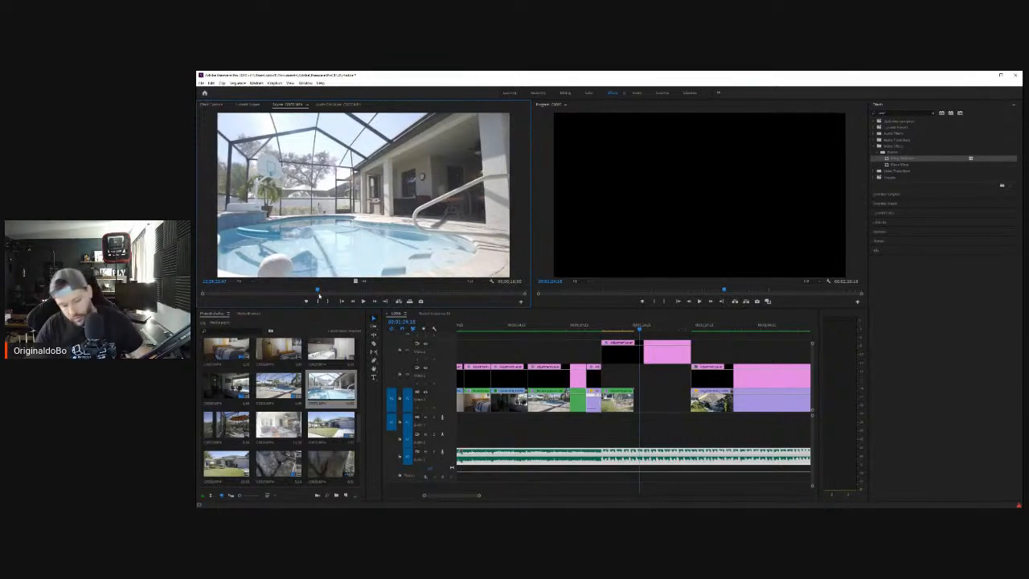
{"action": "key", "text": "i"}
{"action": "key", "text": "space"}
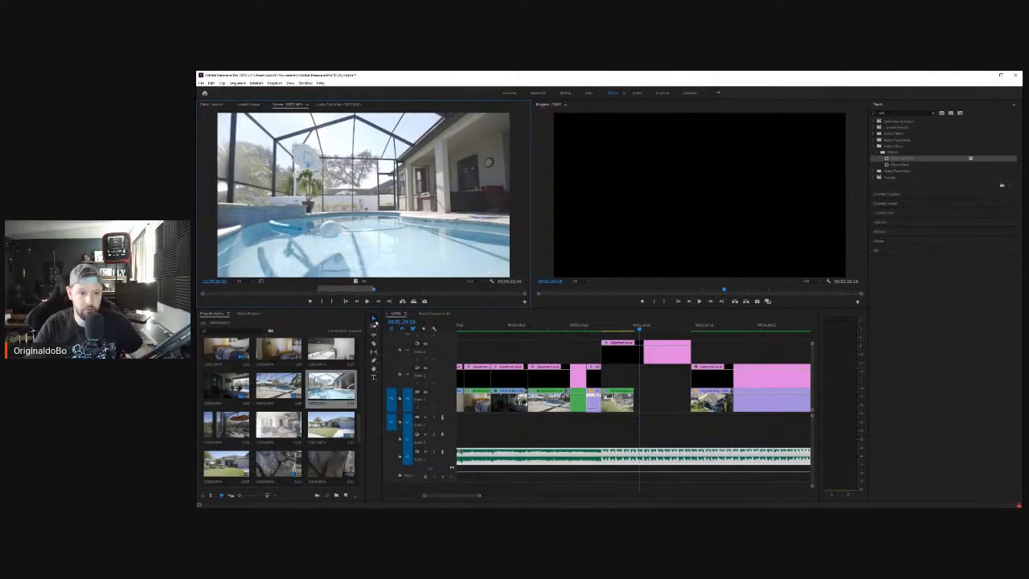
Step: Place the marked pool clip in the gap after the backyard clip, slow it down, and extend its start to meet the backyard clip
{"action": "left_click_drag", "start_coordinate": [634, 402], "coordinate": [643, 401]}
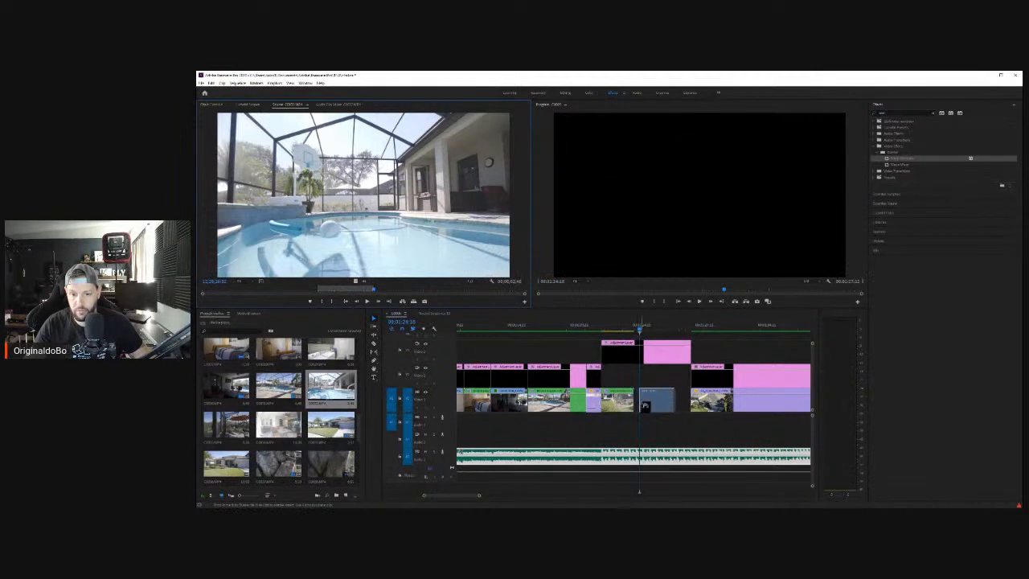
{"action": "right_click", "coordinate": [653, 401]}
{"action": "left_click", "coordinate": [678, 286]}
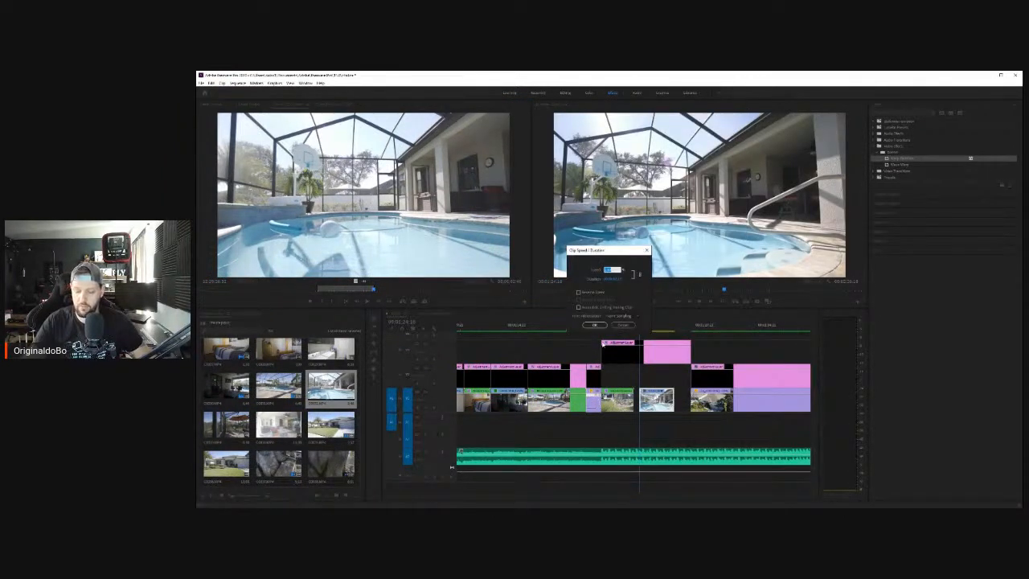
{"action": "key", "text": "Return"}
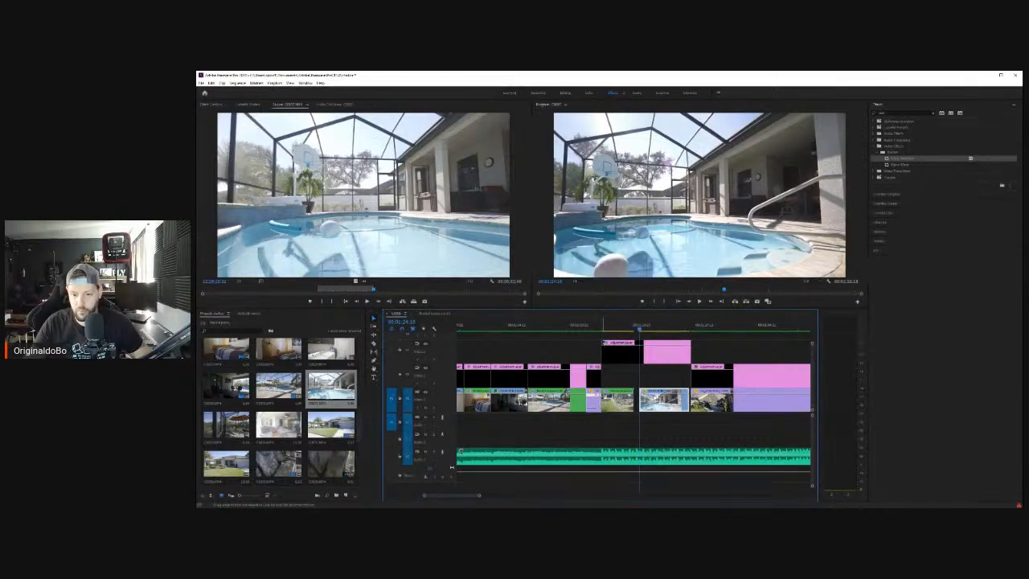
{"action": "scroll", "coordinate": [635, 398], "scroll_direction": "up", "scroll_amount": 1}
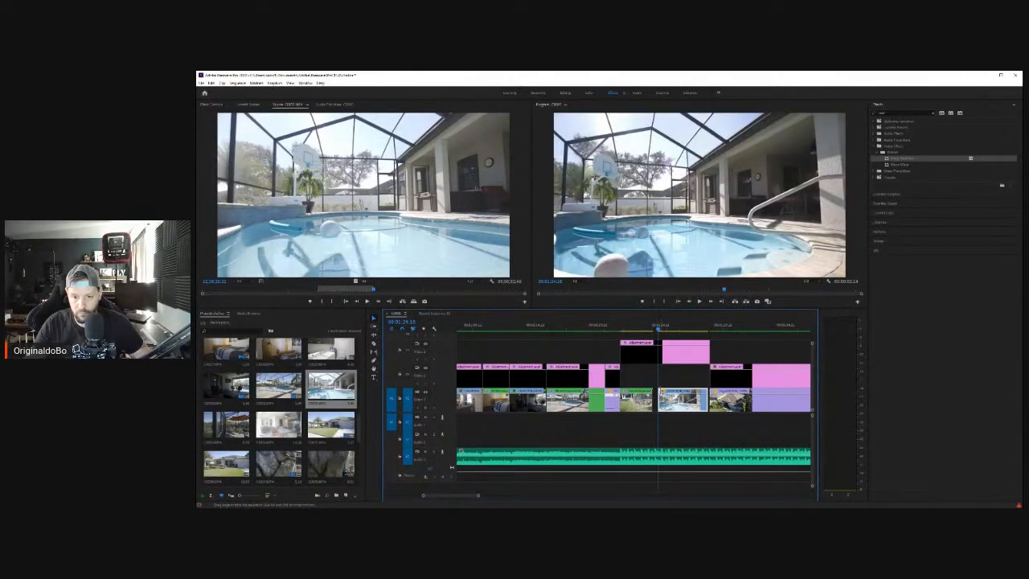
{"action": "left_click_drag", "start_coordinate": [659, 398], "coordinate": [655, 398]}
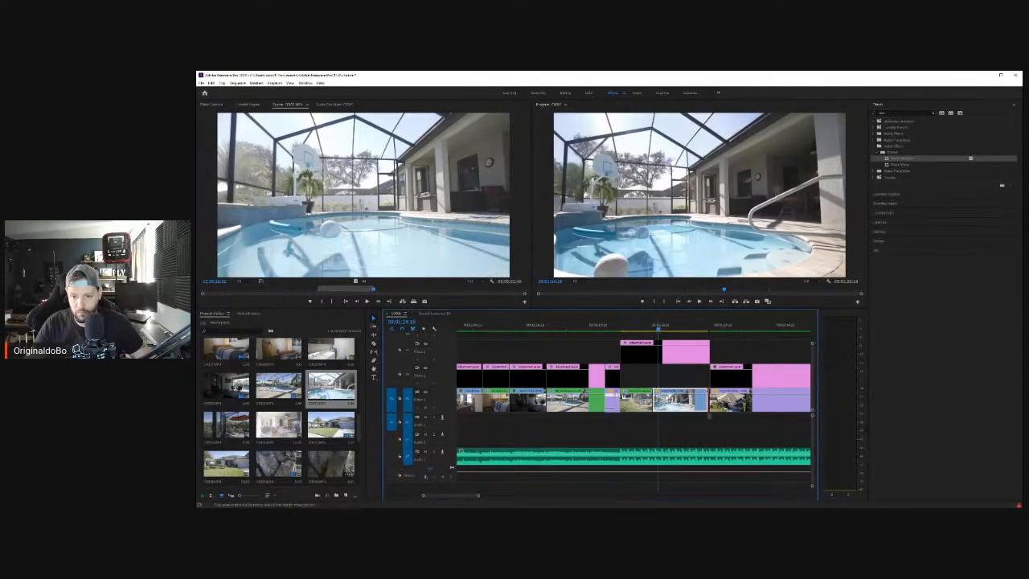
Step: Preview the slowed pool clip and split the adjustment layer above it at the clip's start
{"action": "left_click_drag", "start_coordinate": [659, 326], "coordinate": [665, 326]}
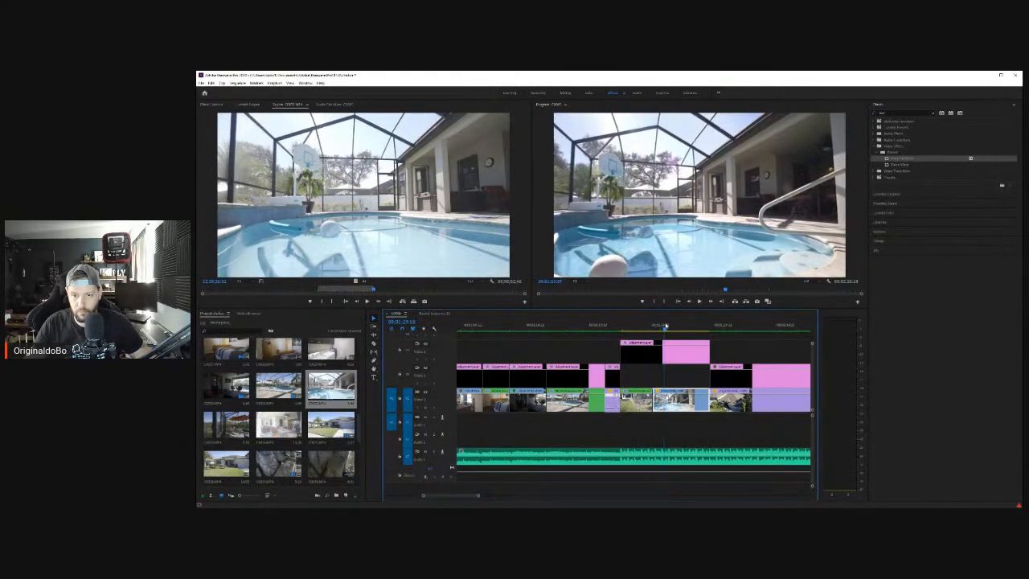
{"action": "key", "text": "space"}
{"action": "key", "text": "space"}
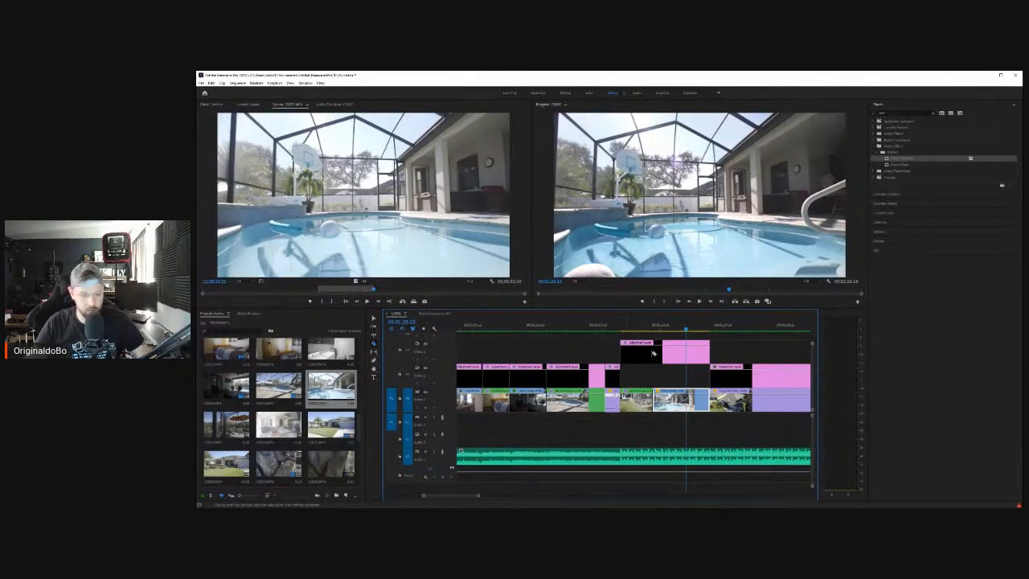
{"action": "left_click_drag", "start_coordinate": [653, 354], "coordinate": [696, 354]}
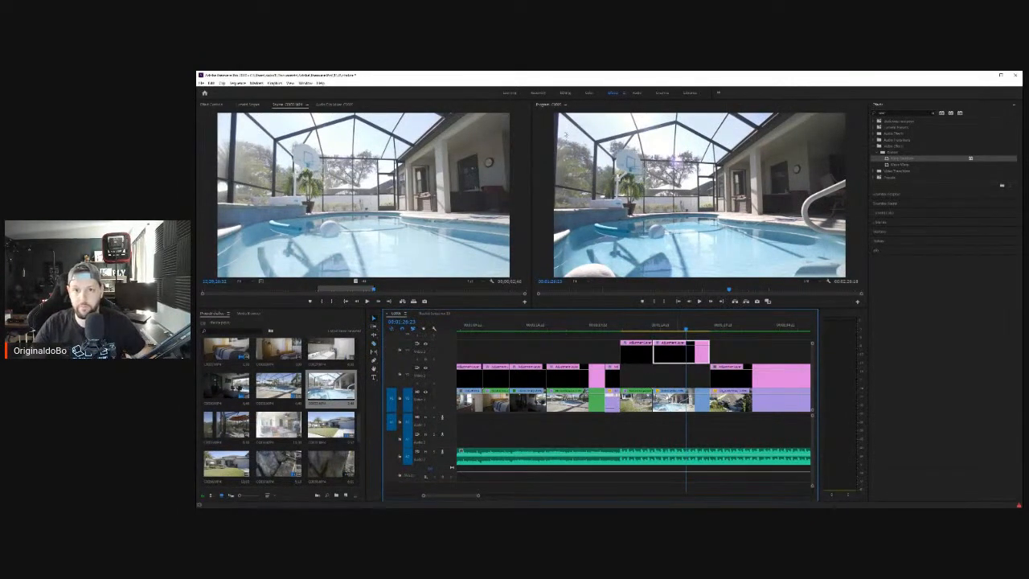
Step: Color correct the pool clip's adjustment layer in Lumetri Color by lowering exposure, raising highlights and warming the temperature
{"action": "left_click", "coordinate": [590, 93]}
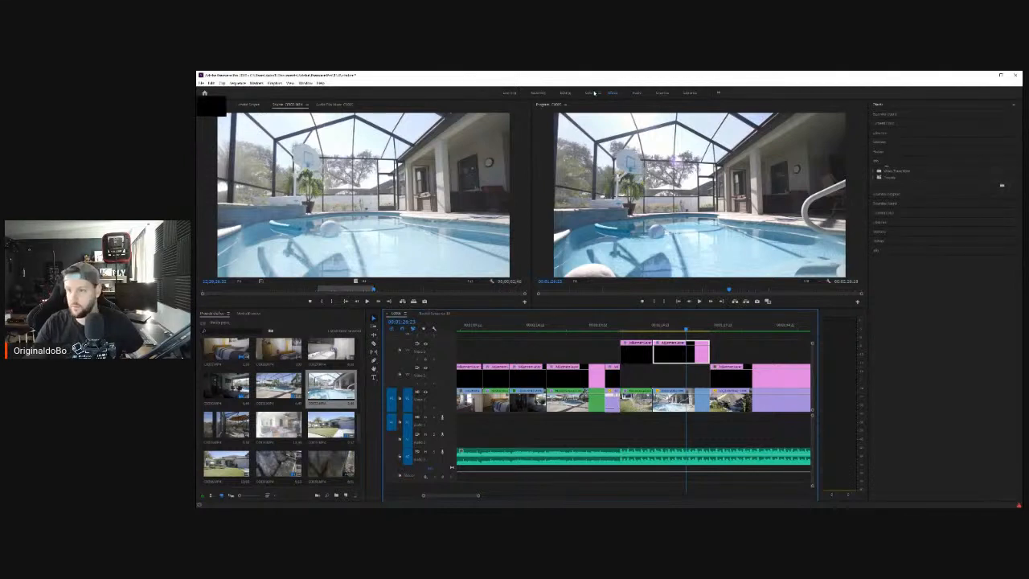
{"action": "left_click_drag", "start_coordinate": [963, 204], "coordinate": [951, 204]}
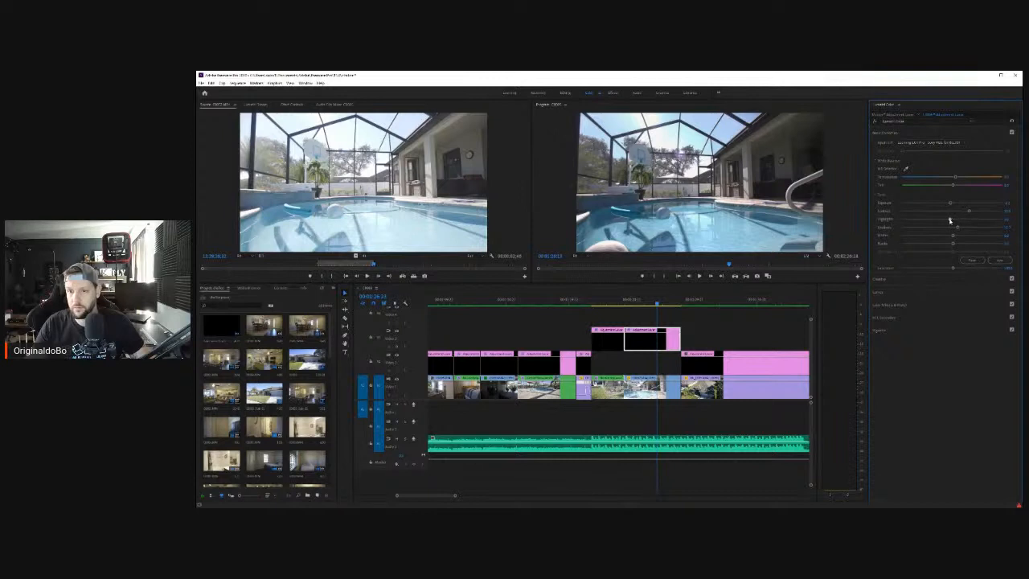
{"action": "left_click_drag", "start_coordinate": [938, 221], "coordinate": [963, 224]}
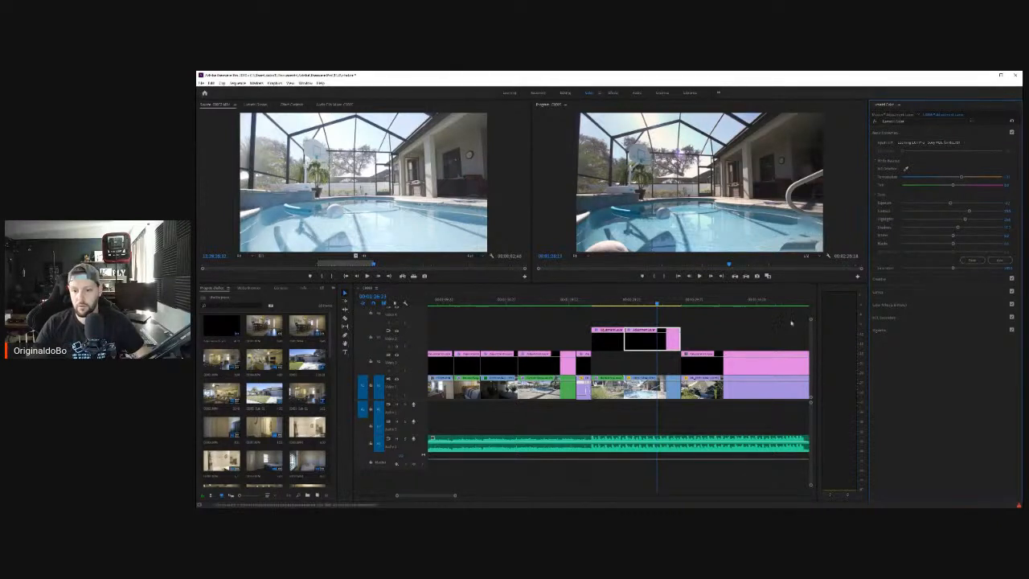
Step: Nest the slowed pool clip as its own sequence
{"action": "right_click", "coordinate": [648, 398]}
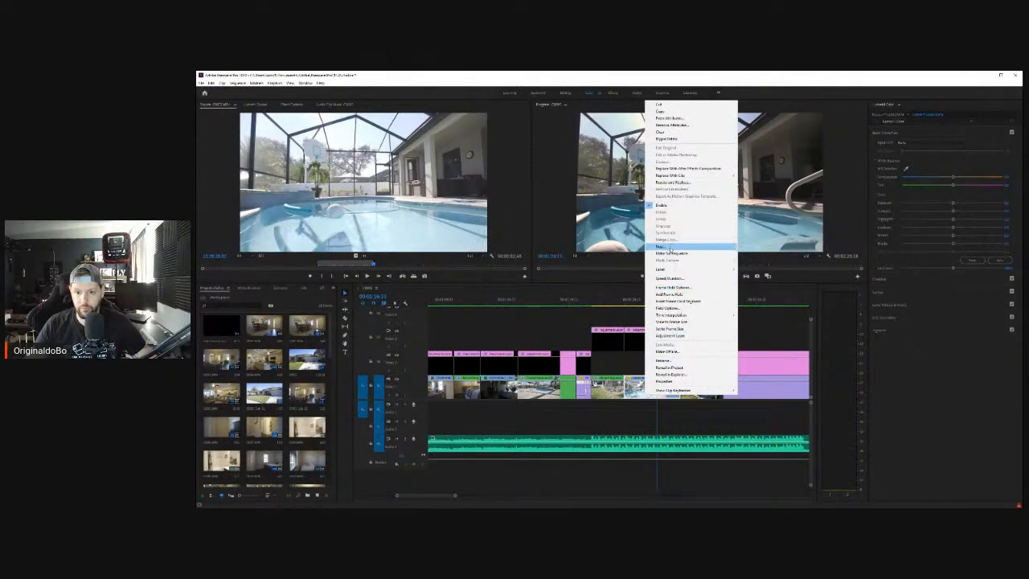
{"action": "left_click", "coordinate": [661, 246]}
{"action": "left_click", "coordinate": [594, 299]}
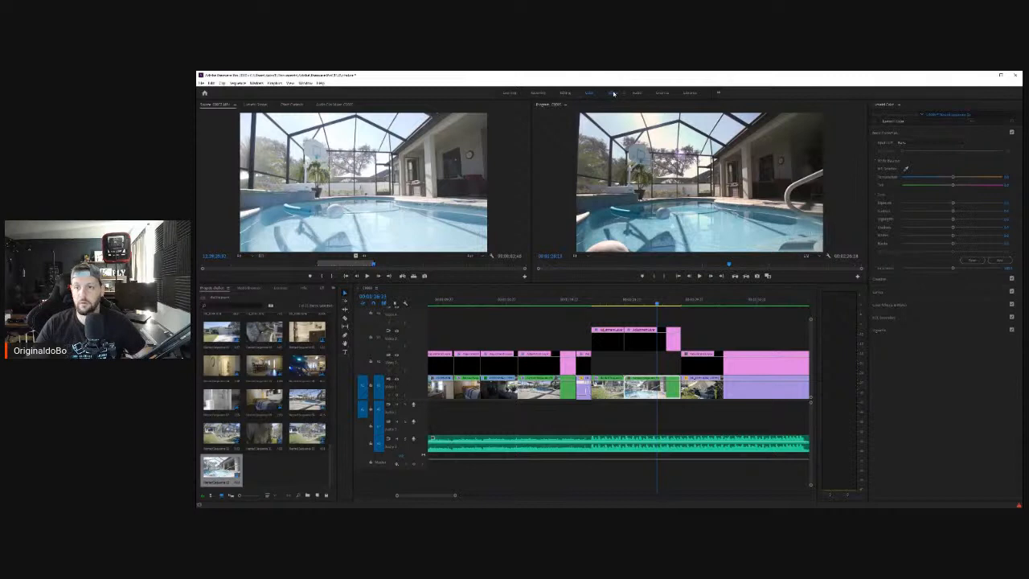
Step: Apply the Warp Stabilizer effect to the nested pool clip and display its stabilization settings
{"action": "key", "text": "alt+shift+5"}
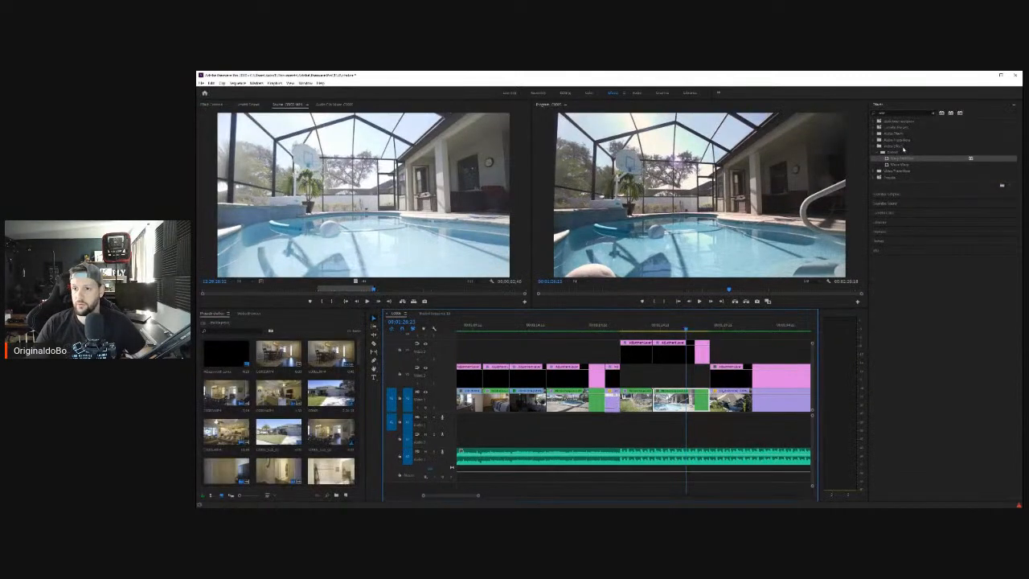
{"action": "left_click_drag", "start_coordinate": [900, 159], "coordinate": [696, 402]}
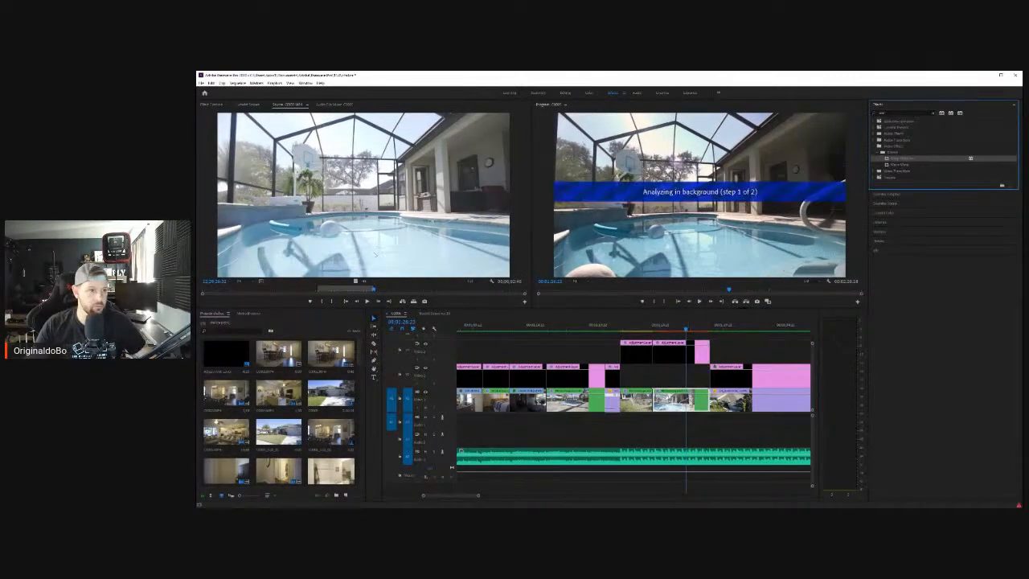
{"action": "left_click", "coordinate": [212, 105]}
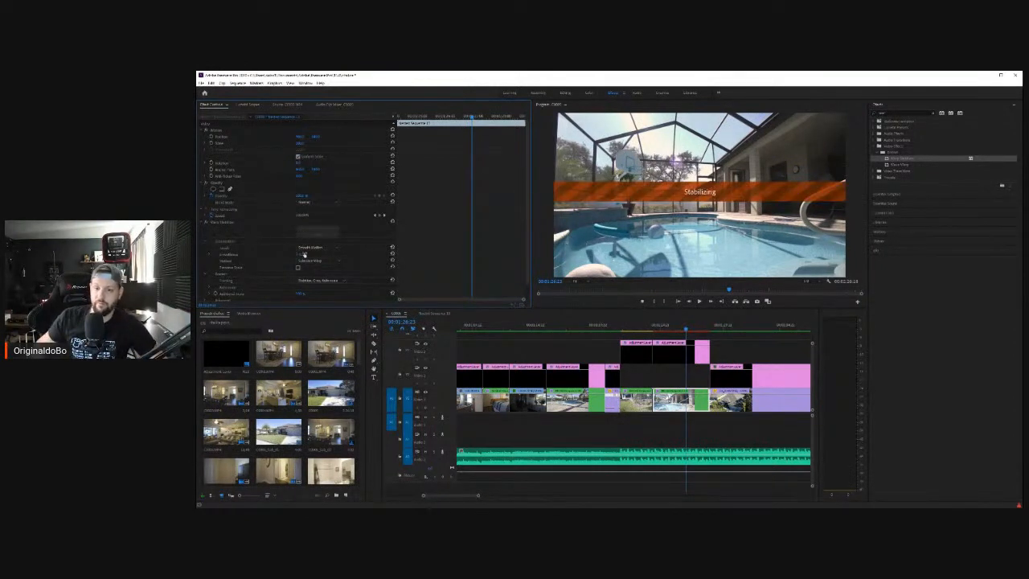
Step: Preview the edit from the overhead roof shot through the pool section to the end of the final front-of-house drone clip
{"action": "left_click", "coordinate": [609, 324]}
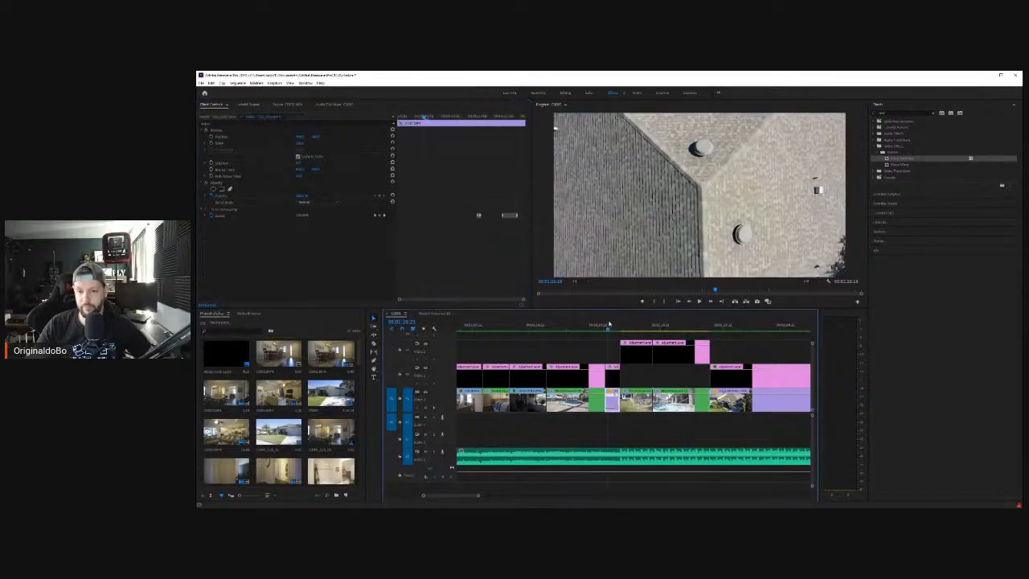
{"action": "left_click", "coordinate": [700, 301]}
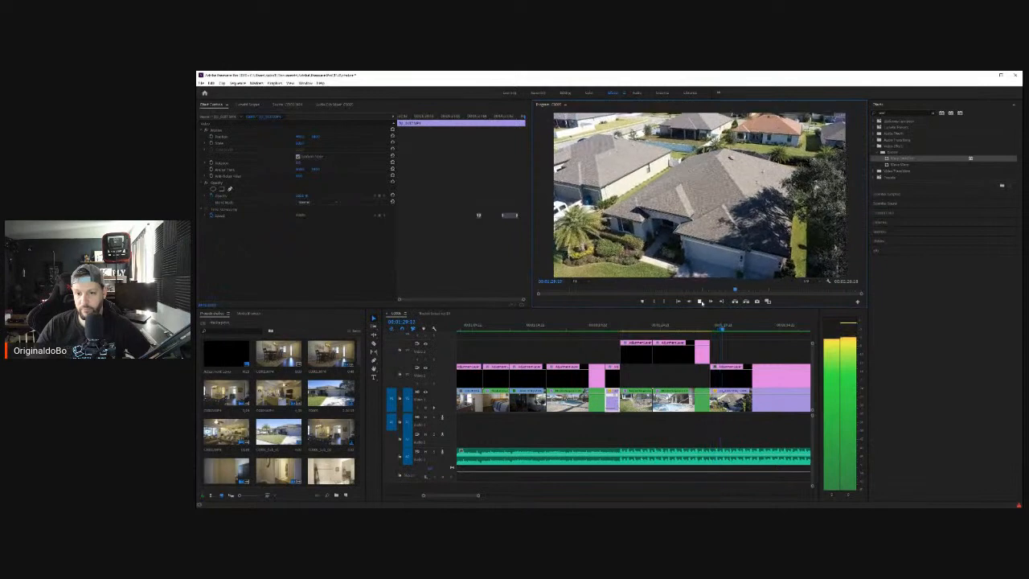
{"action": "left_click", "coordinate": [747, 351]}
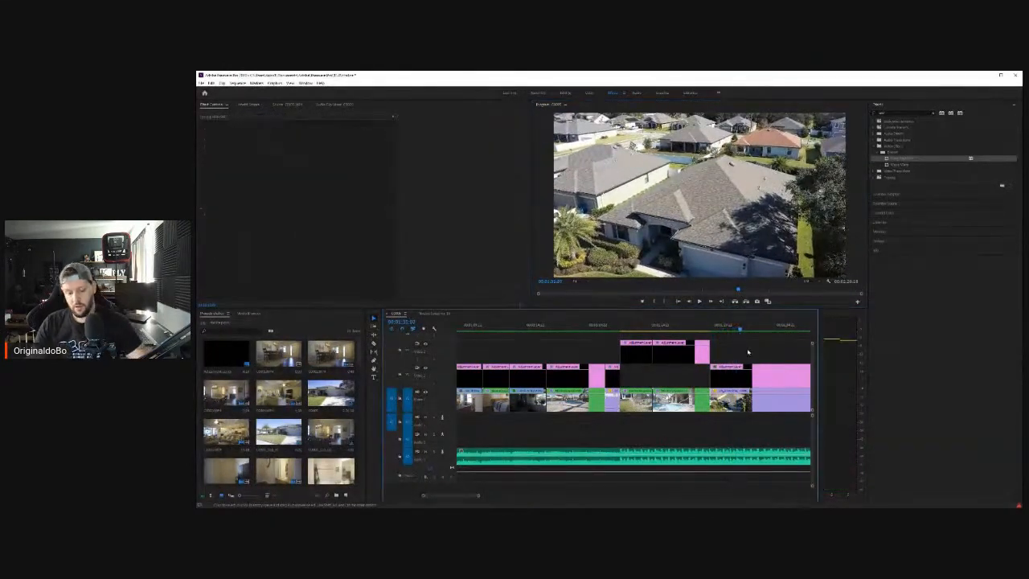
{"action": "key", "text": "minus"}
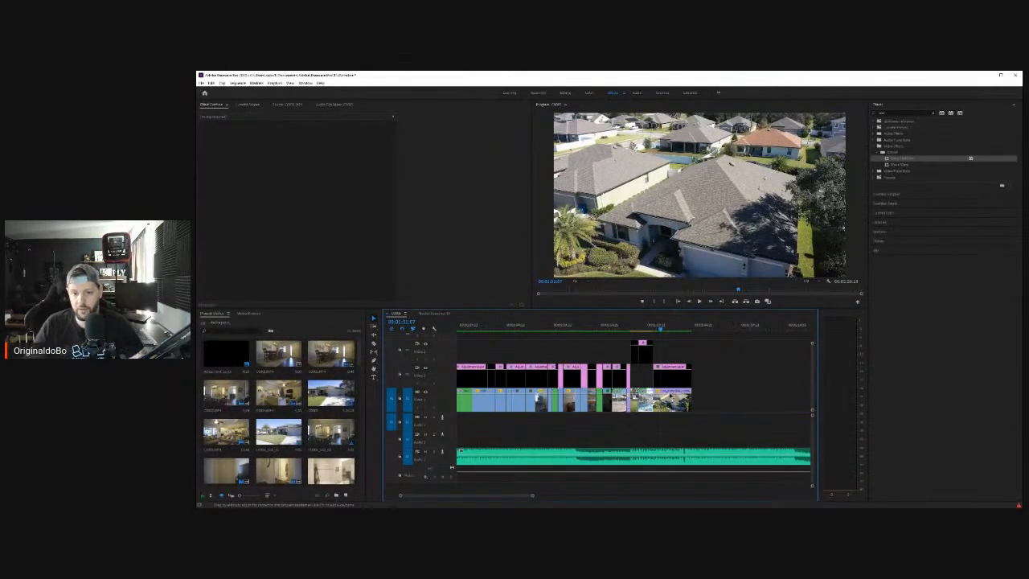
{"action": "key", "text": "d"}
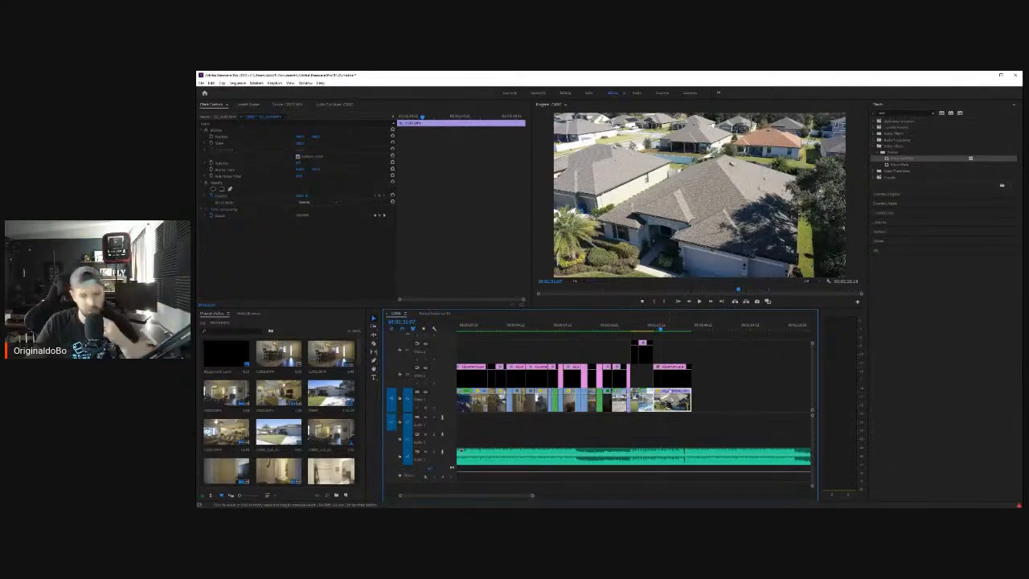
{"action": "key", "text": "space"}
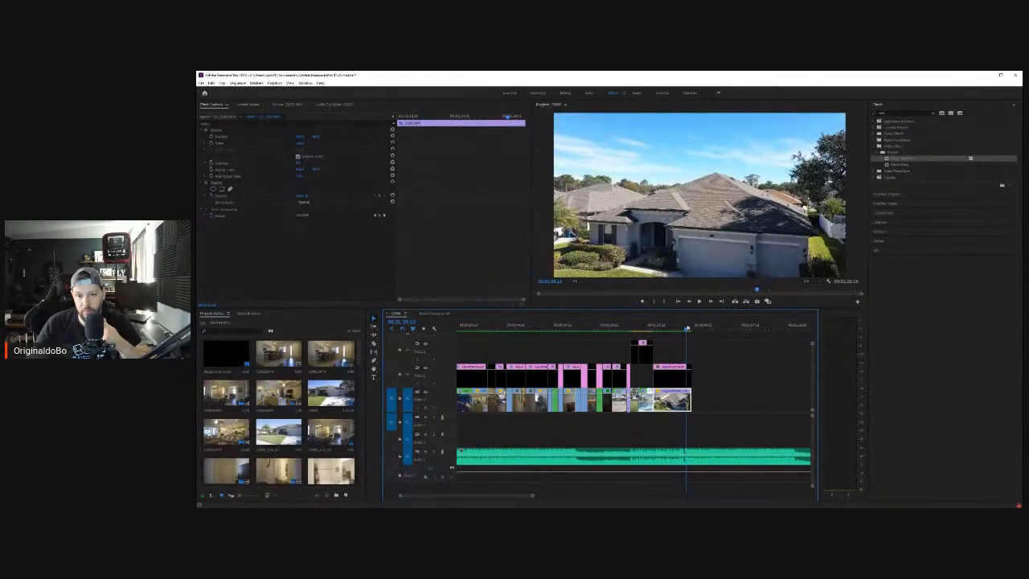
{"action": "key", "text": "space"}
{"action": "left_click", "coordinate": [719, 387]}
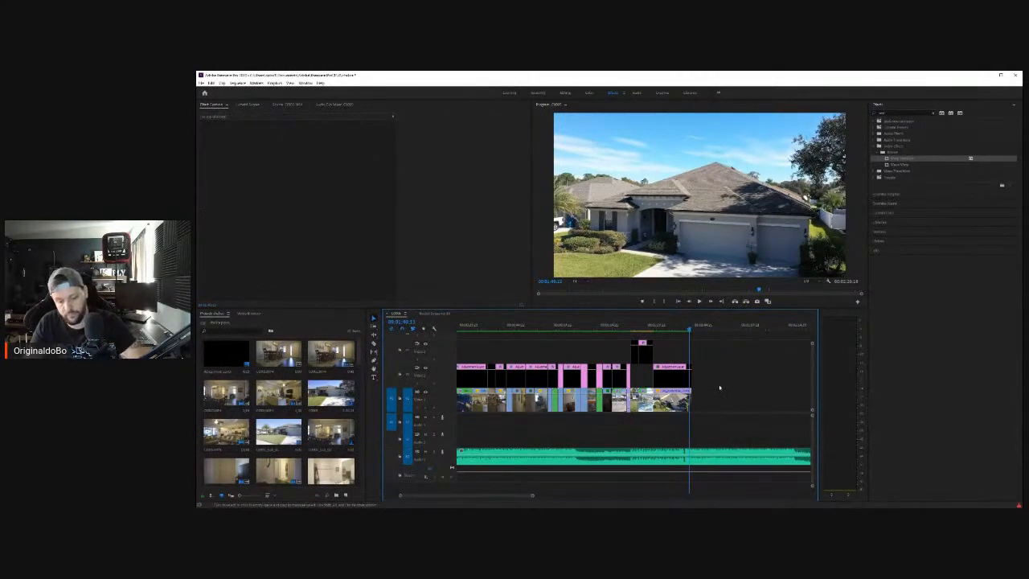
Step: Find the aerial neighborhood drone clip among the project media and scrub through it in the Source monitor
{"action": "scroll", "coordinate": [720, 386], "scroll_direction": "up", "scroll_amount": 6}
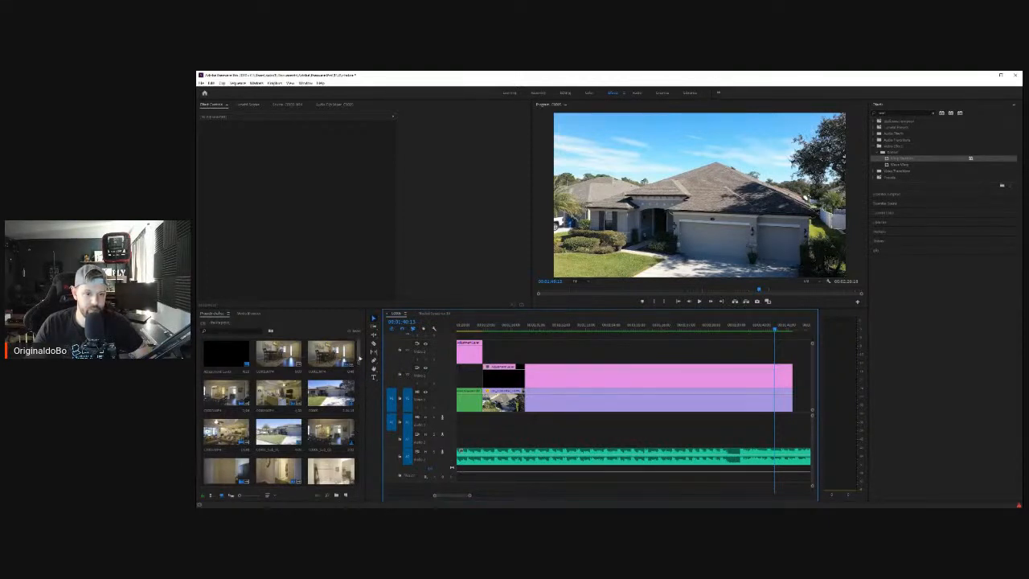
{"action": "left_click_drag", "start_coordinate": [359, 359], "coordinate": [361, 454]}
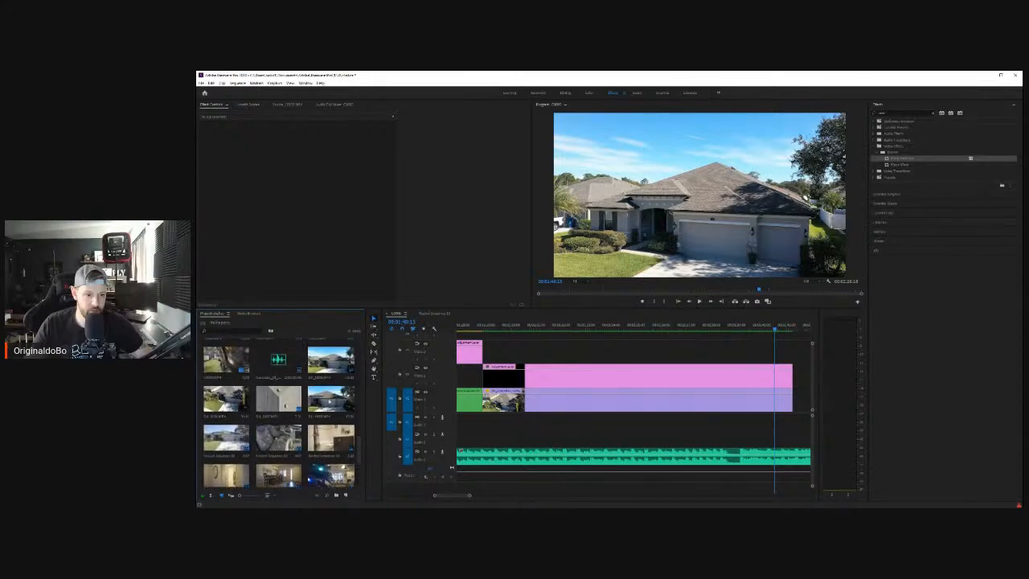
{"action": "double_click", "coordinate": [331, 399]}
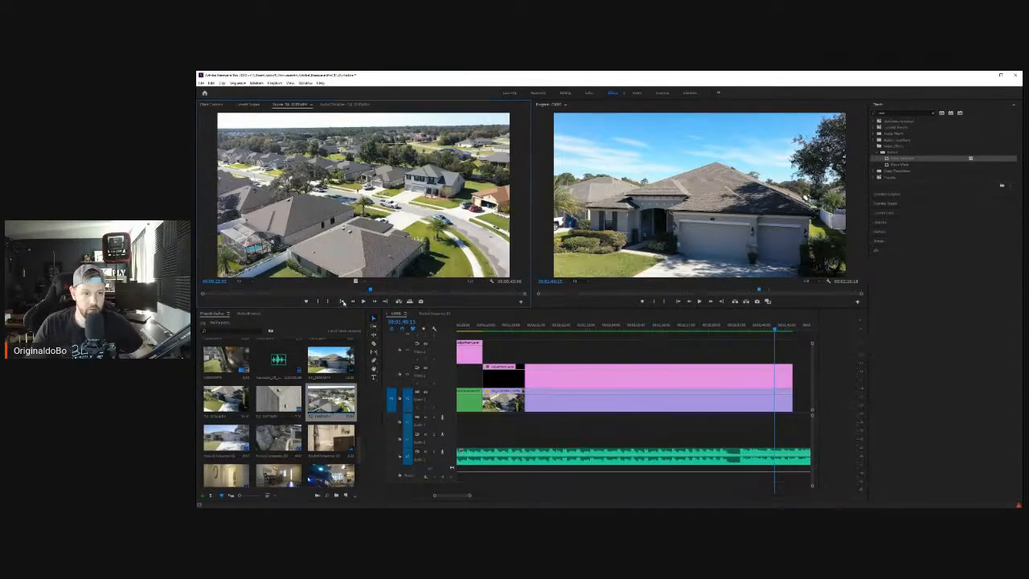
{"action": "left_click_drag", "start_coordinate": [371, 288], "coordinate": [537, 283]}
Step: Open the front-of-house drone clip in the Source monitor and mark a range from the elevated driveway view to the lower front view
{"action": "double_click", "coordinate": [229, 398]}
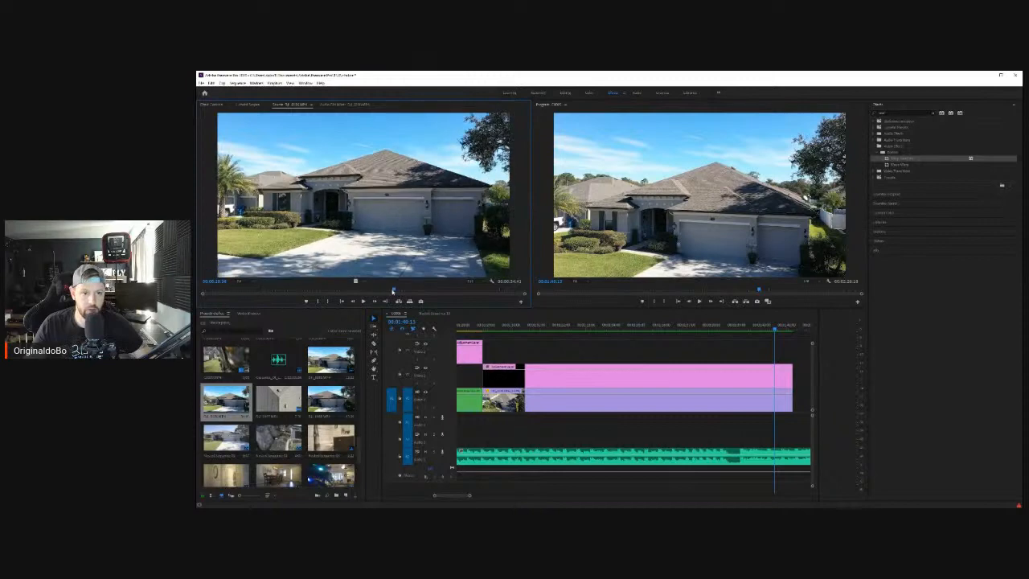
{"action": "mouse_move", "coordinate": [393, 289]}
{"action": "left_mouse_down"}
{"action": "mouse_move", "coordinate": [454, 293]}
{"action": "mouse_move", "coordinate": [394, 291]}
{"action": "left_mouse_up"}
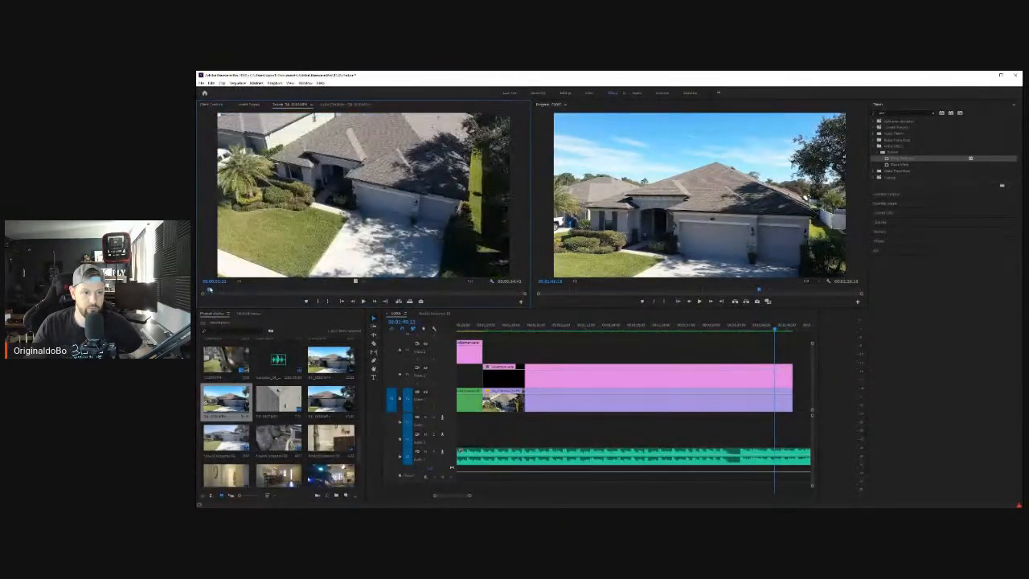
{"action": "left_click_drag", "start_coordinate": [210, 291], "coordinate": [230, 290]}
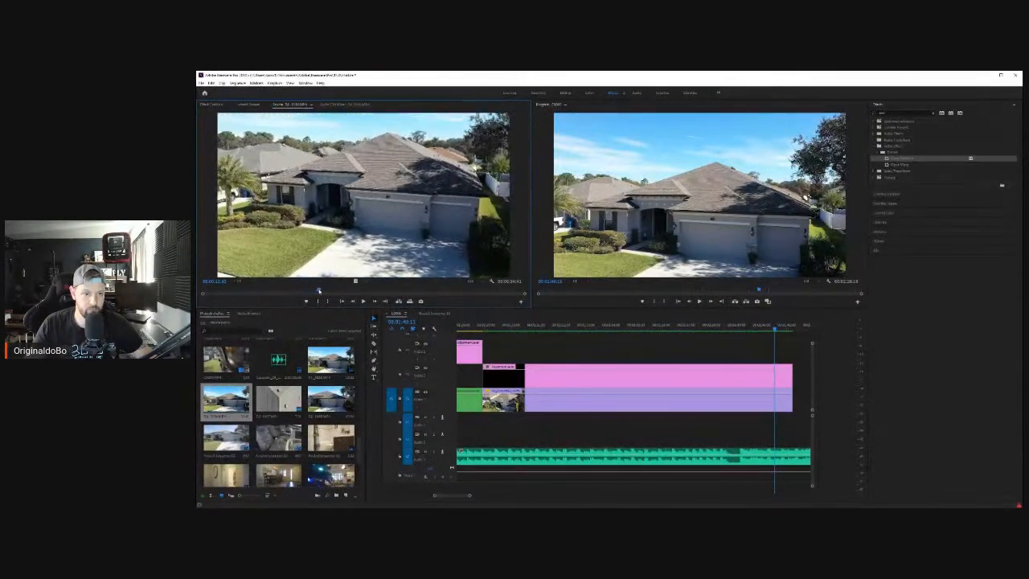
{"action": "left_click_drag", "start_coordinate": [331, 291], "coordinate": [346, 289]}
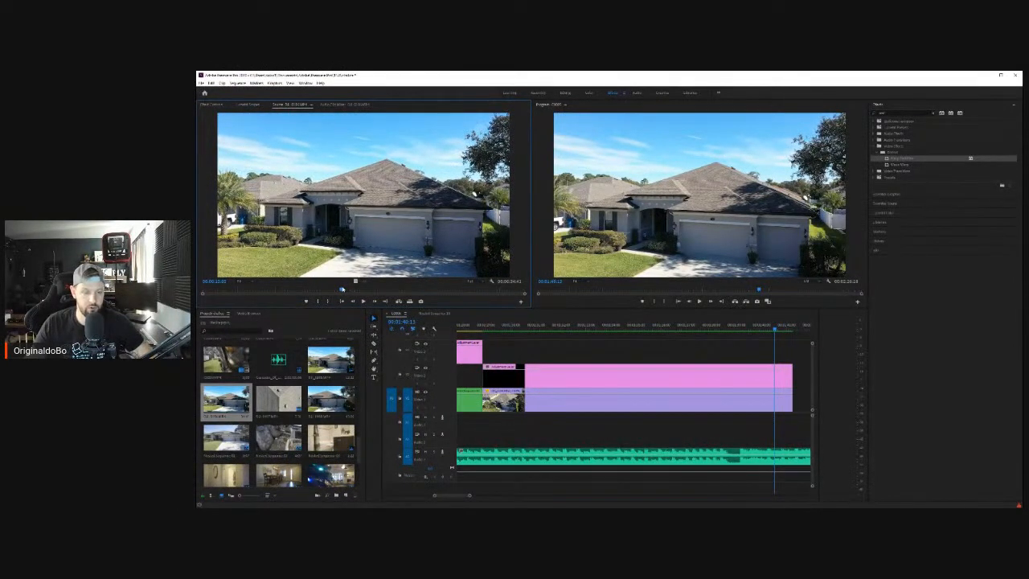
{"action": "key", "text": "o"}
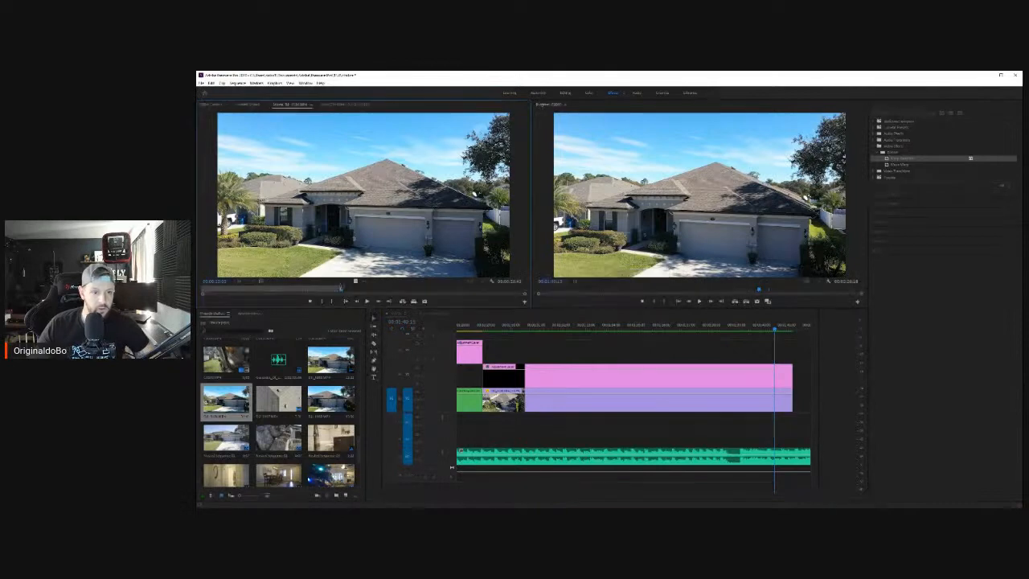
{"action": "mouse_move", "coordinate": [312, 292]}
{"action": "left_mouse_down"}
{"action": "mouse_move", "coordinate": [276, 303]}
{"action": "mouse_move", "coordinate": [294, 303]}
{"action": "left_mouse_up"}
{"action": "key", "text": "i"}
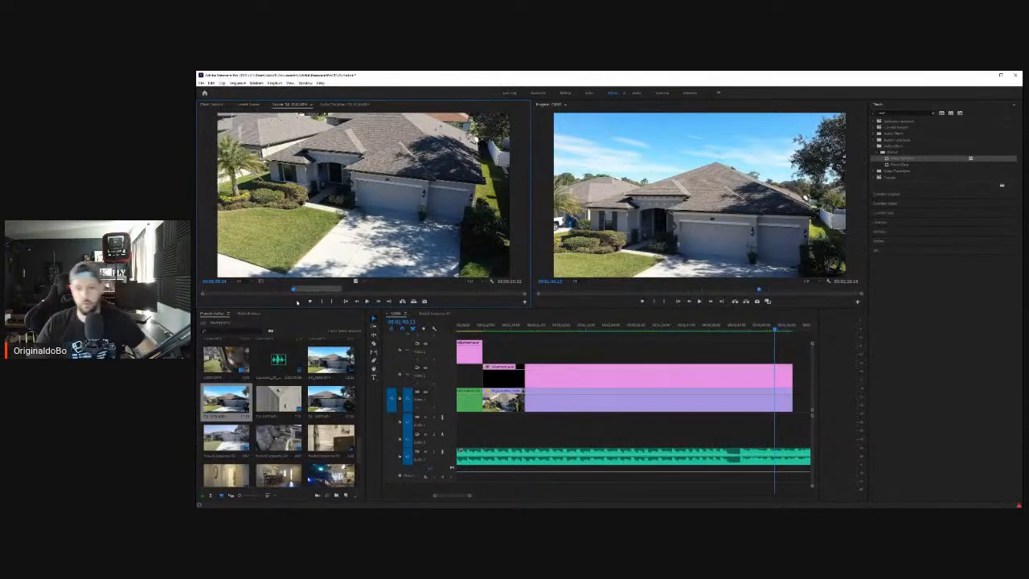
{"action": "scroll", "coordinate": [684, 430], "scroll_direction": "up", "scroll_amount": 3}
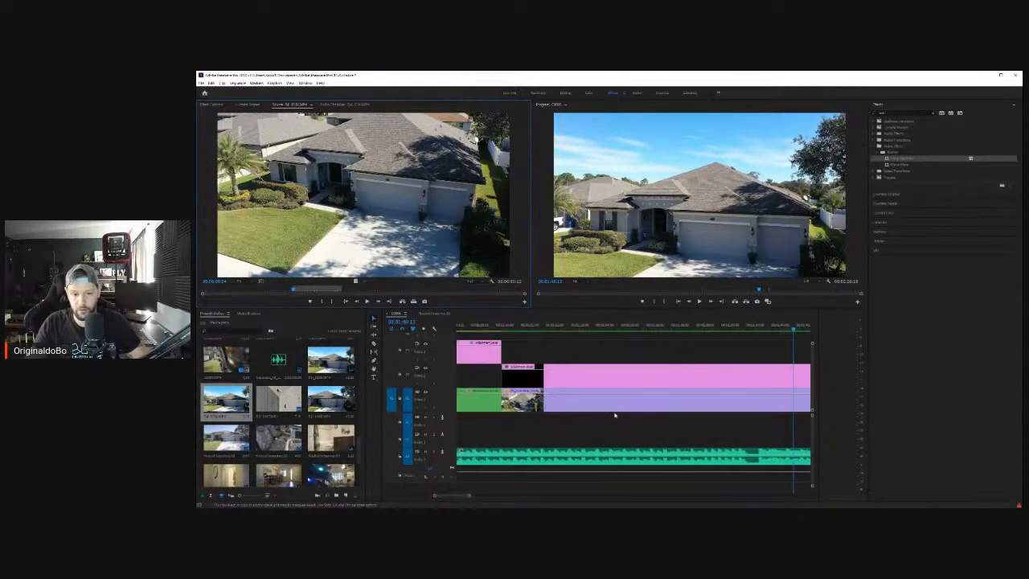
Step: Delete the final driveway drone clip and the adjustment layer above it from the end of the sequence
{"action": "left_click", "coordinate": [559, 324]}
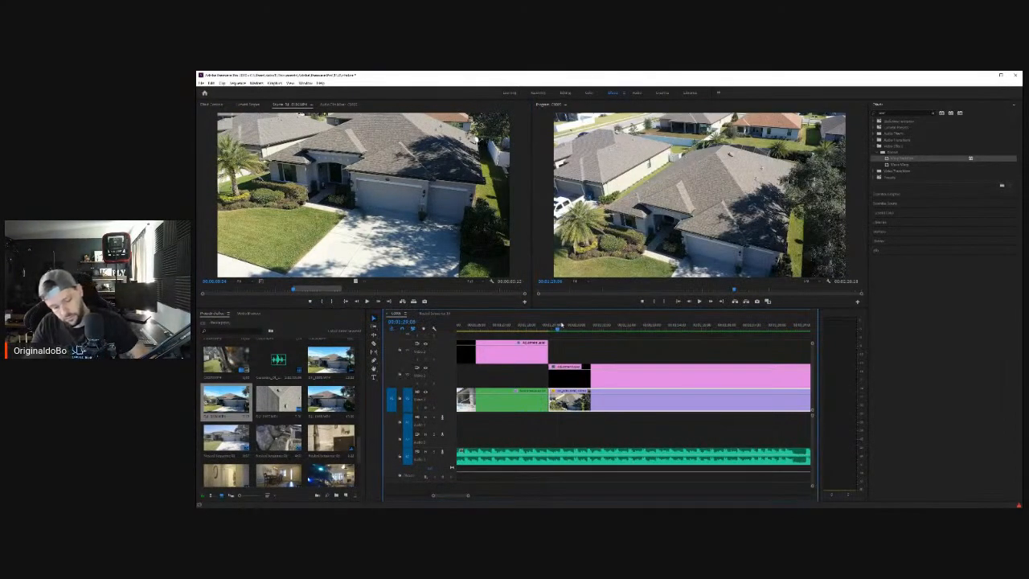
{"action": "left_click", "coordinate": [602, 384]}
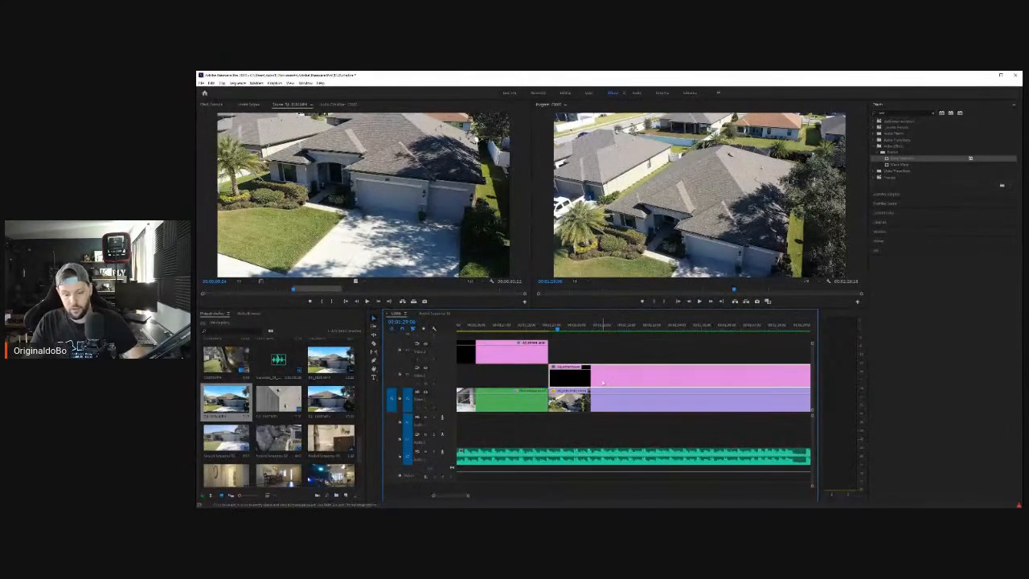
{"action": "key", "text": "Delete"}
{"action": "left_click", "coordinate": [602, 395]}
{"action": "key", "text": "Delete"}
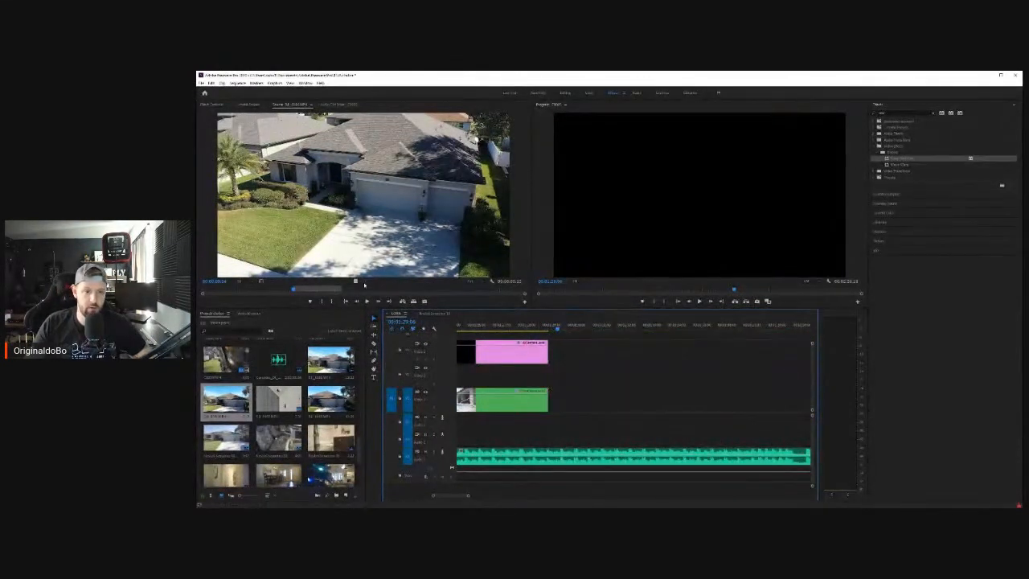
Step: Place the marked drone clip from the source directly after the last clip, slow down its speed, and play it back
{"action": "left_click_drag", "start_coordinate": [357, 282], "coordinate": [549, 402]}
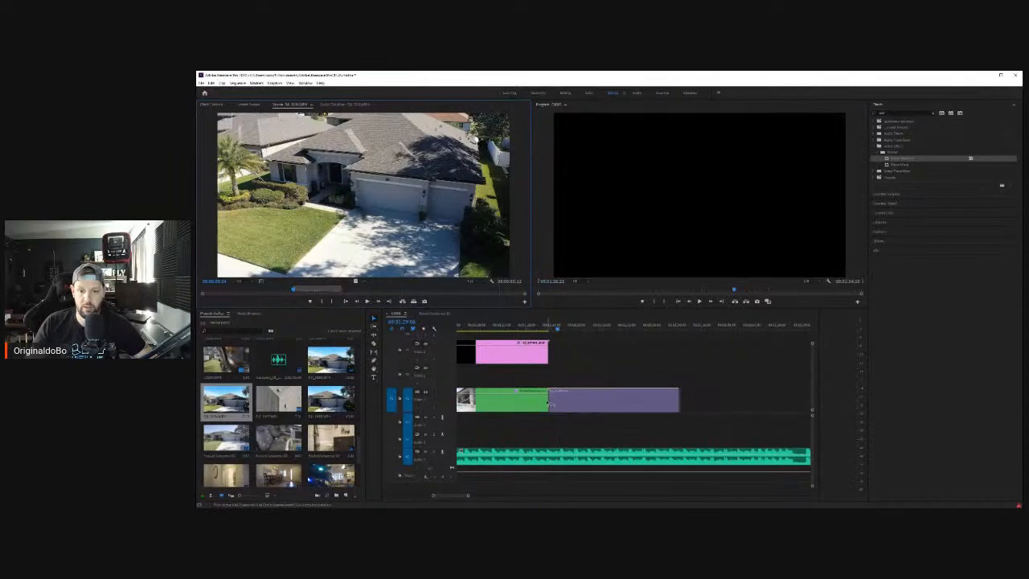
{"action": "right_click", "coordinate": [562, 399]}
{"action": "left_click", "coordinate": [591, 287]}
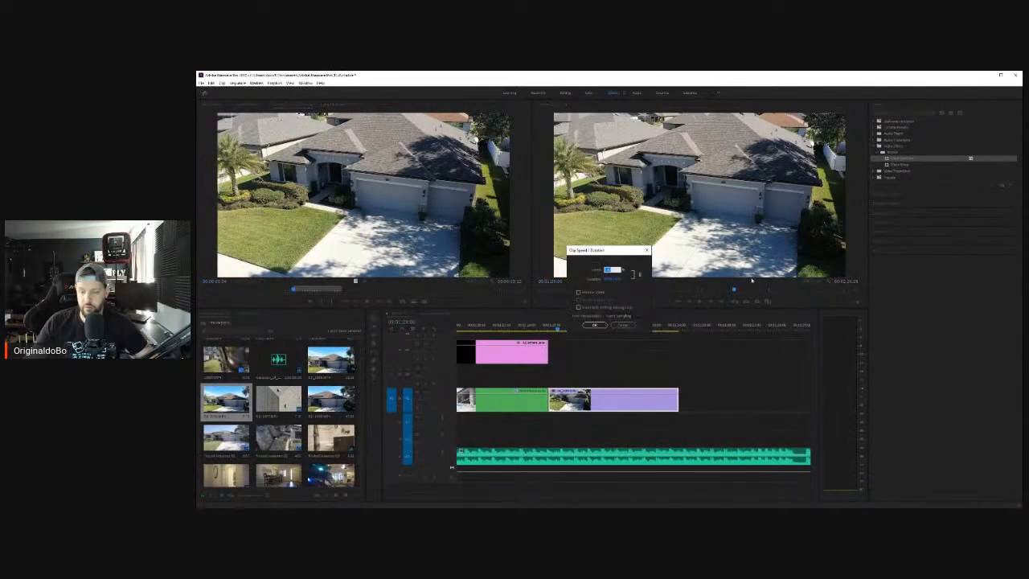
{"action": "type", "text": "50"}
{"action": "key", "text": "Return"}
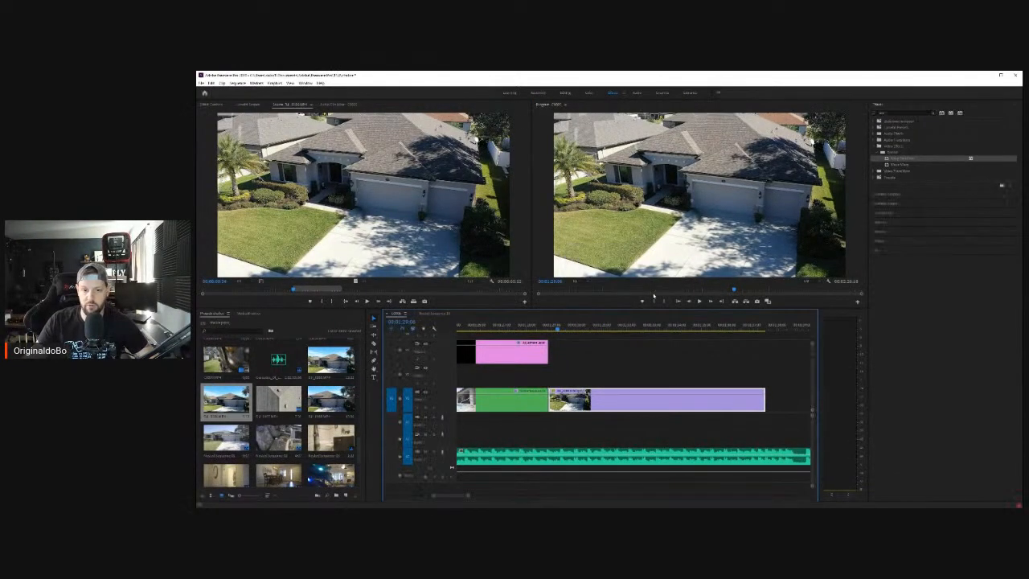
{"action": "left_click", "coordinate": [698, 300]}
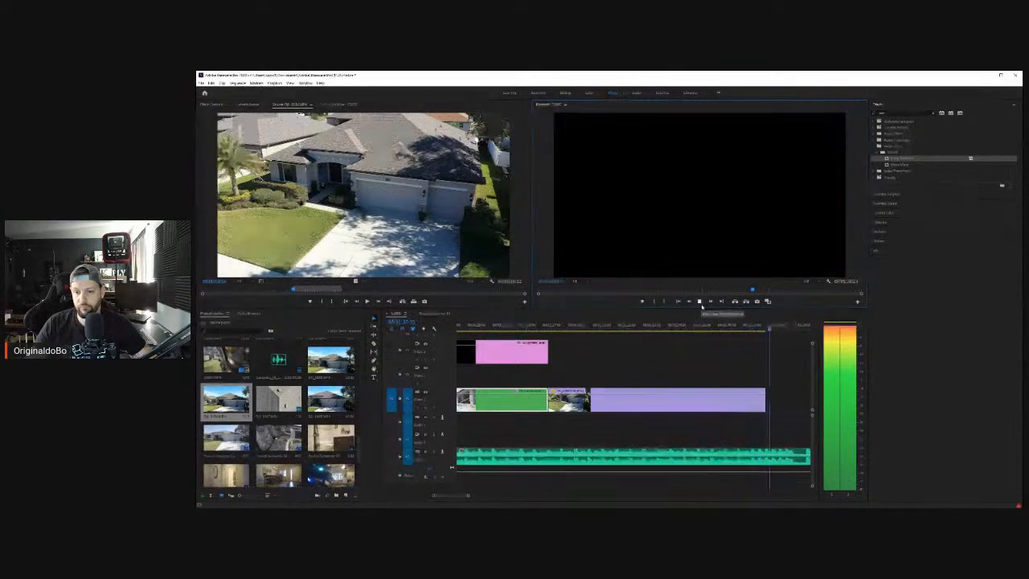
{"action": "left_click", "coordinate": [699, 301]}
Step: Cut the music track at the end of the final drone clip and delete the leftover audio
{"action": "left_click", "coordinate": [753, 399]}
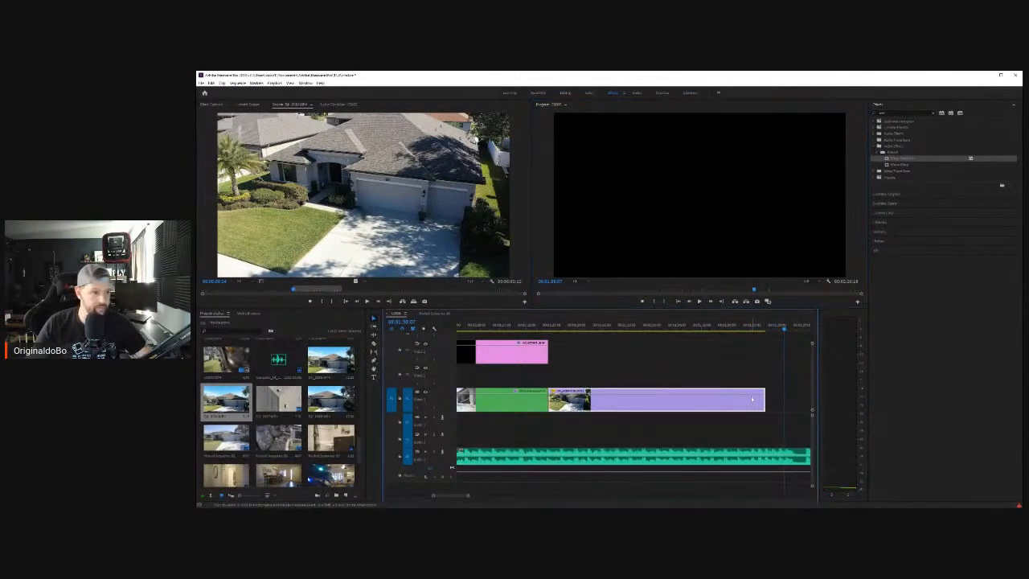
{"action": "key", "text": "c"}
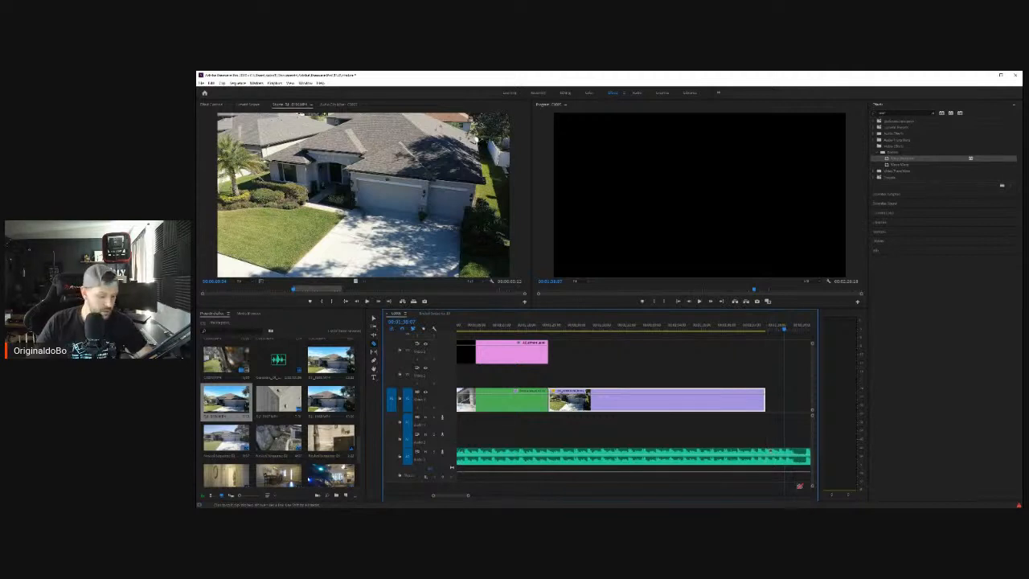
{"action": "key", "text": "v"}
{"action": "left_click", "coordinate": [804, 460]}
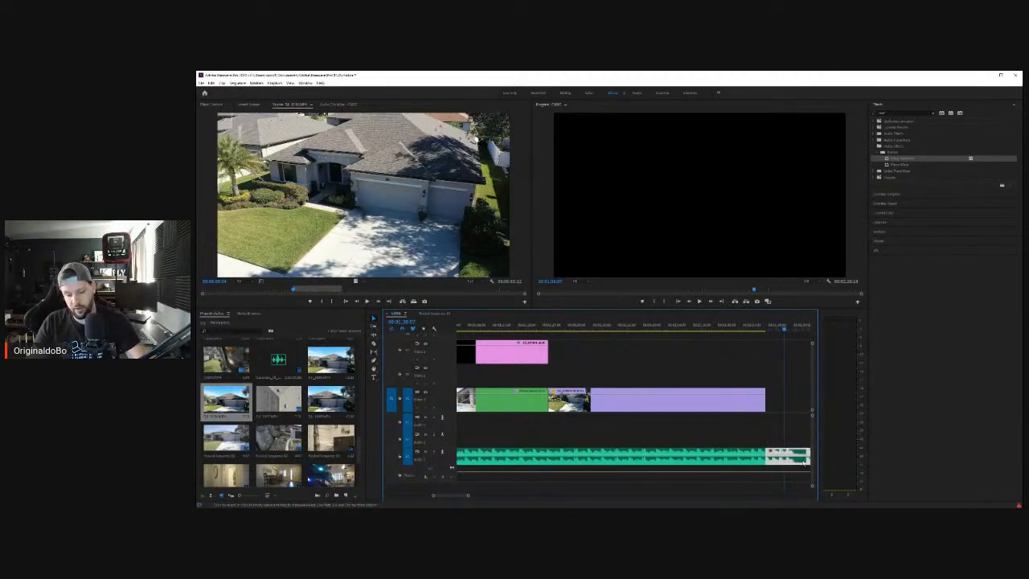
{"action": "key", "text": "Delete"}
Step: Play the sequence from its beginning to review the first two exterior shots
{"action": "key", "text": "backslash"}
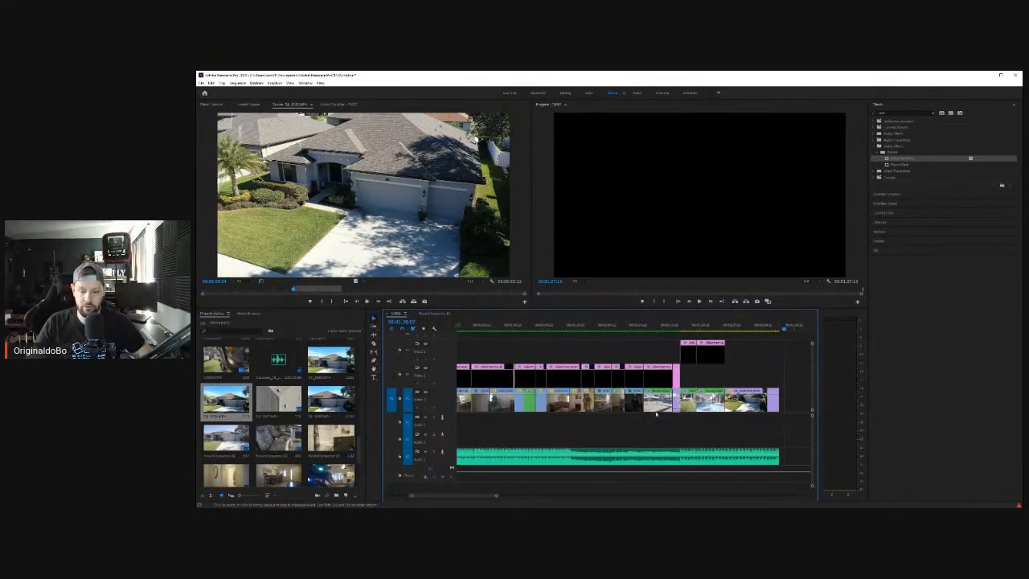
{"action": "key", "text": "minus"}
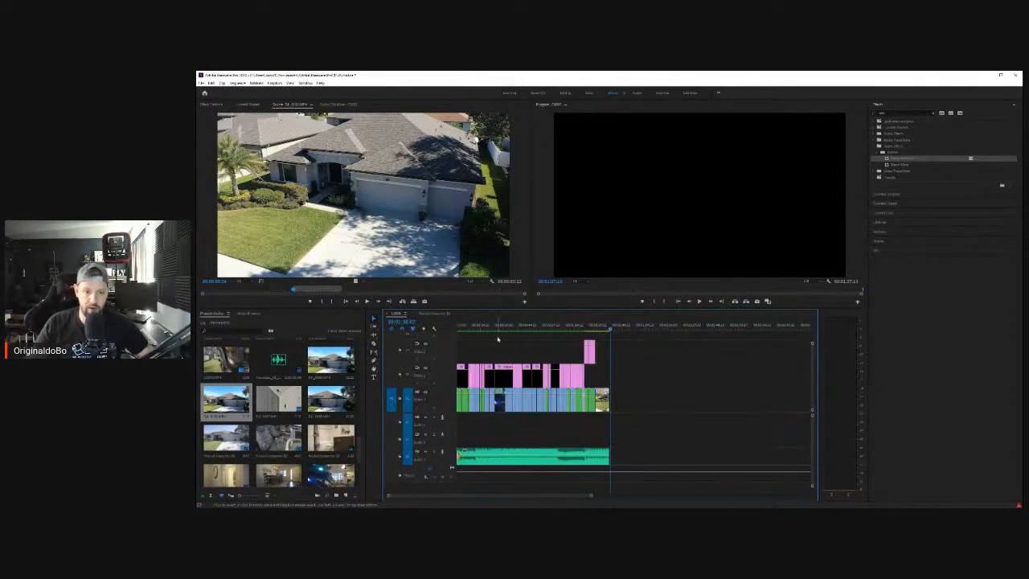
{"action": "left_click_drag", "start_coordinate": [498, 324], "coordinate": [447, 321]}
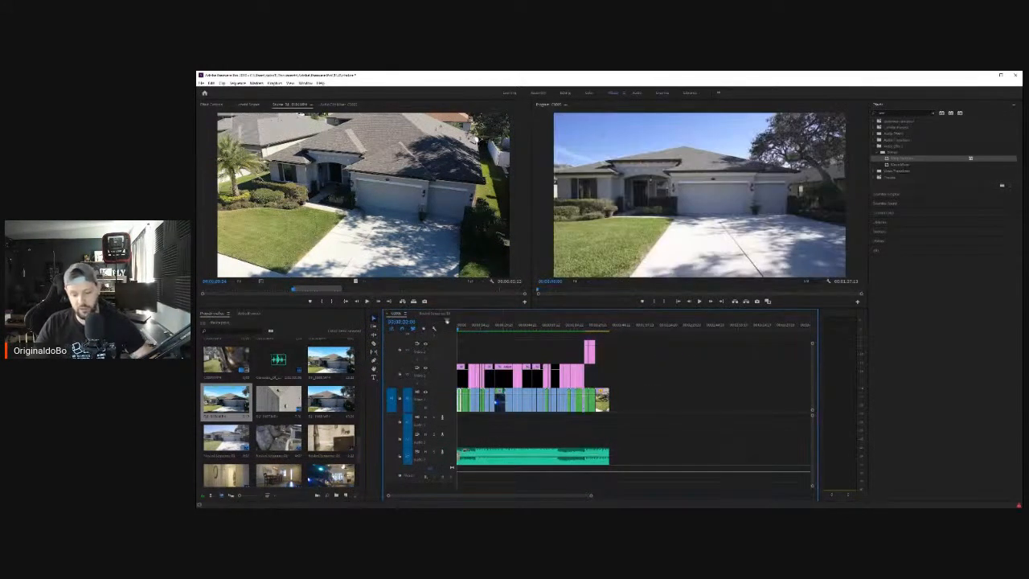
{"action": "key", "text": "backslash"}
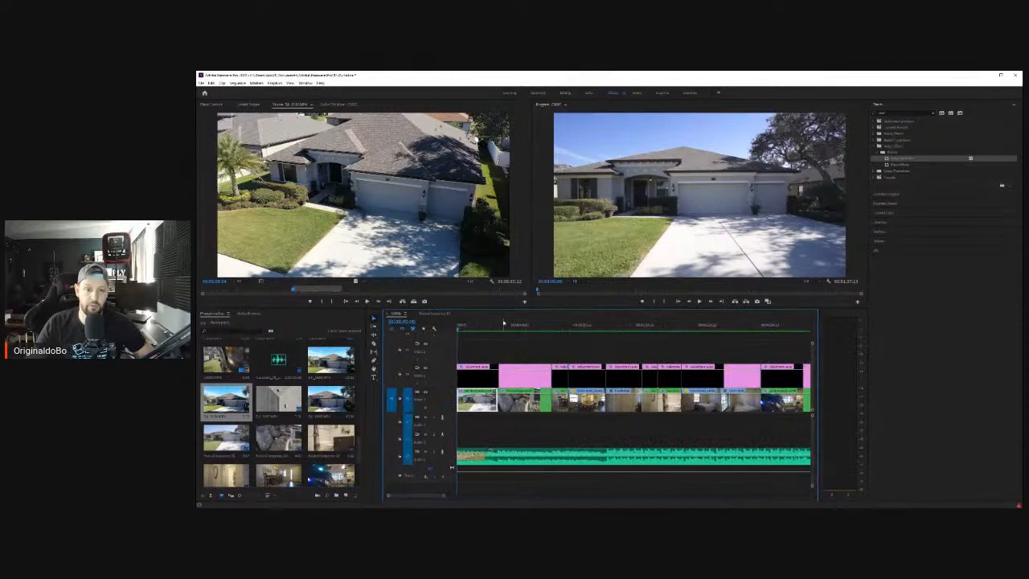
{"action": "left_click", "coordinate": [699, 302]}
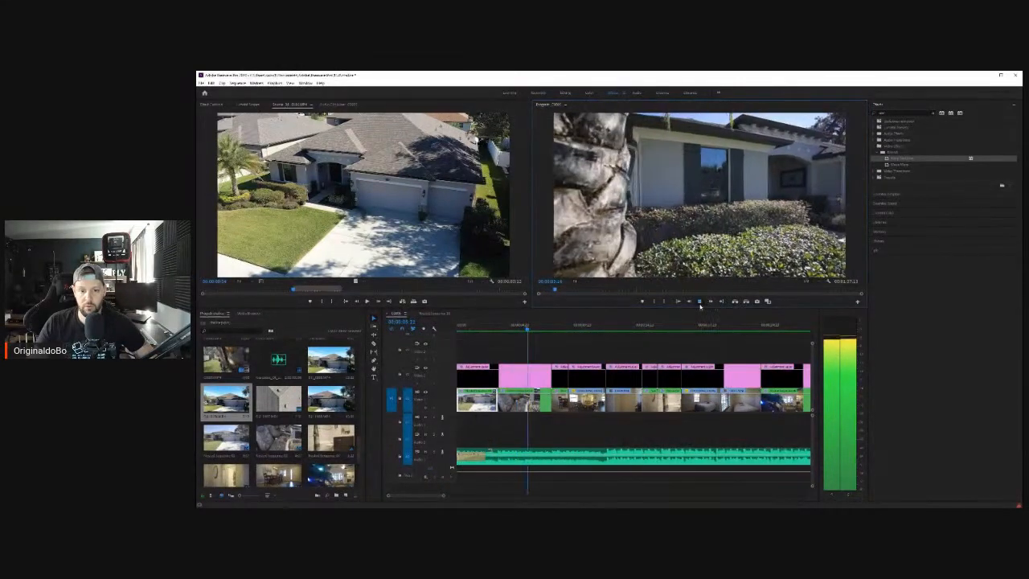
{"action": "key", "text": "space"}
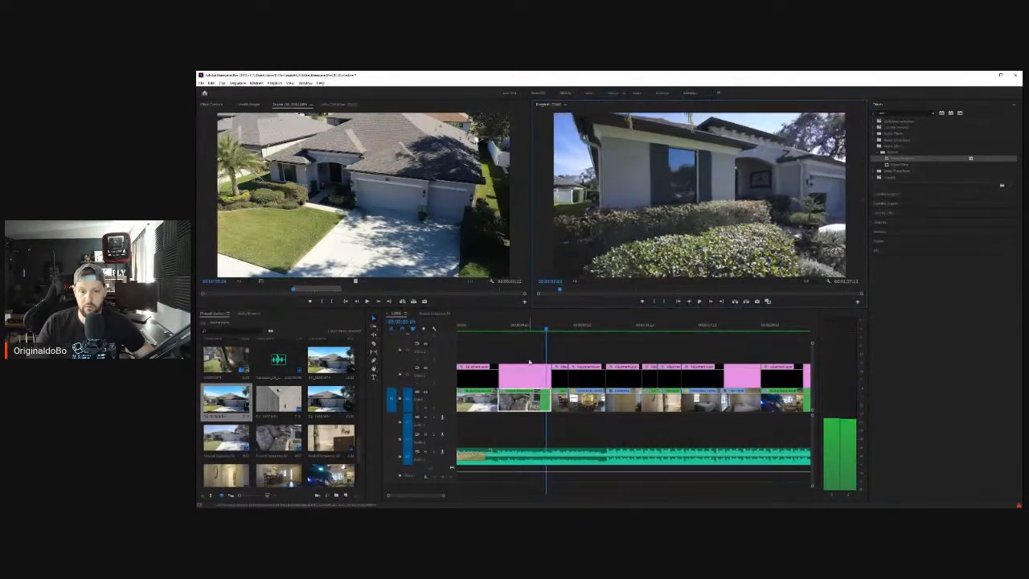
Step: Adjust the Warp Stabilizer smoothness on the second exterior clip and play that clip back
{"action": "left_click", "coordinate": [530, 363]}
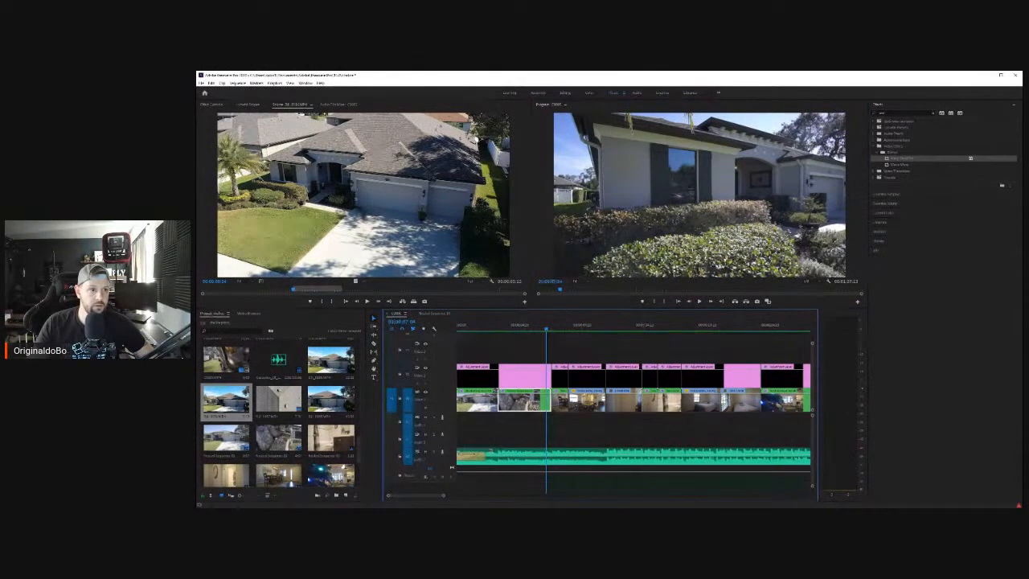
{"action": "left_click", "coordinate": [215, 106]}
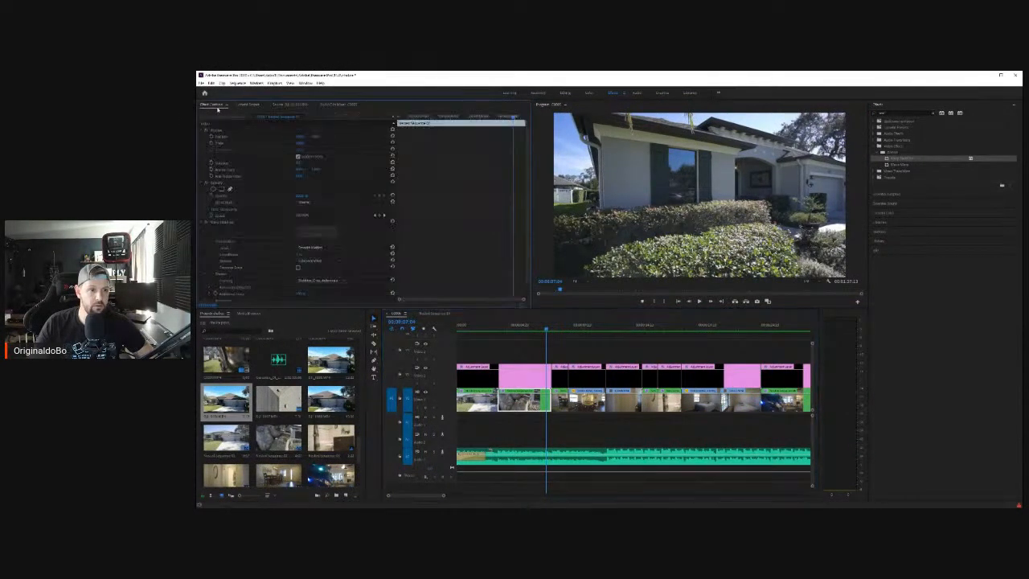
{"action": "left_click", "coordinate": [295, 254]}
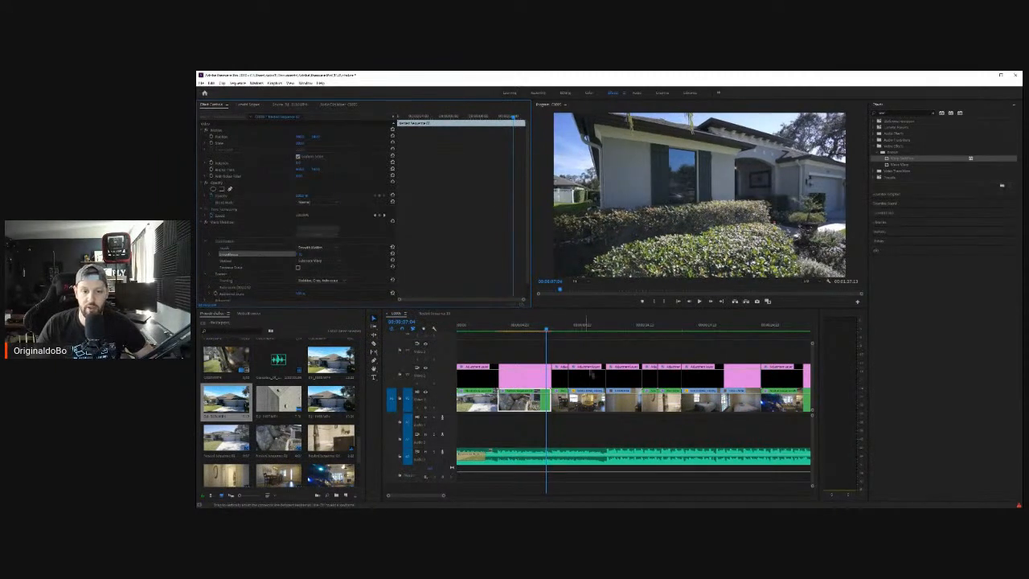
{"action": "left_click", "coordinate": [495, 329]}
{"action": "left_click", "coordinate": [698, 302]}
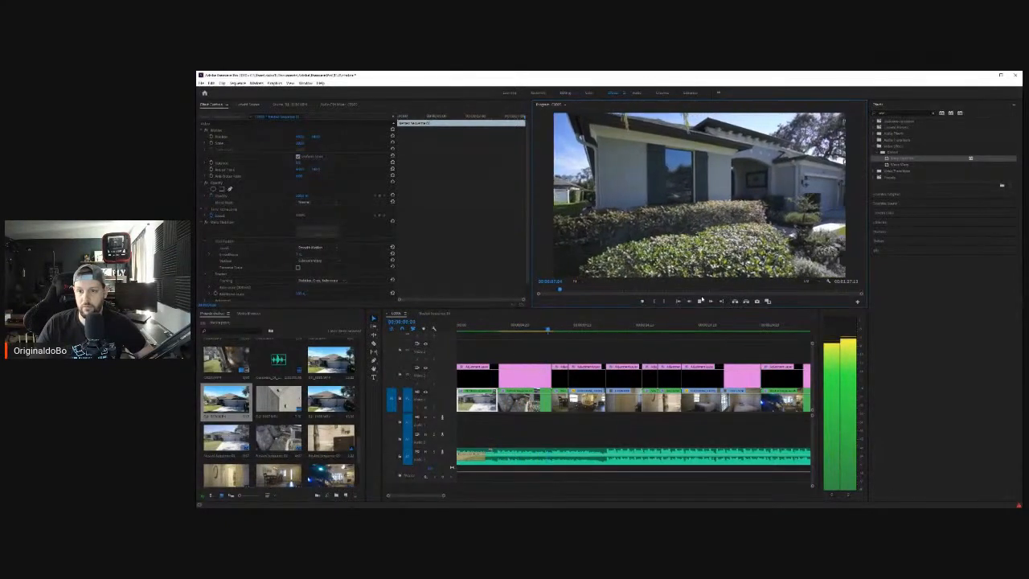
{"action": "left_click", "coordinate": [701, 301]}
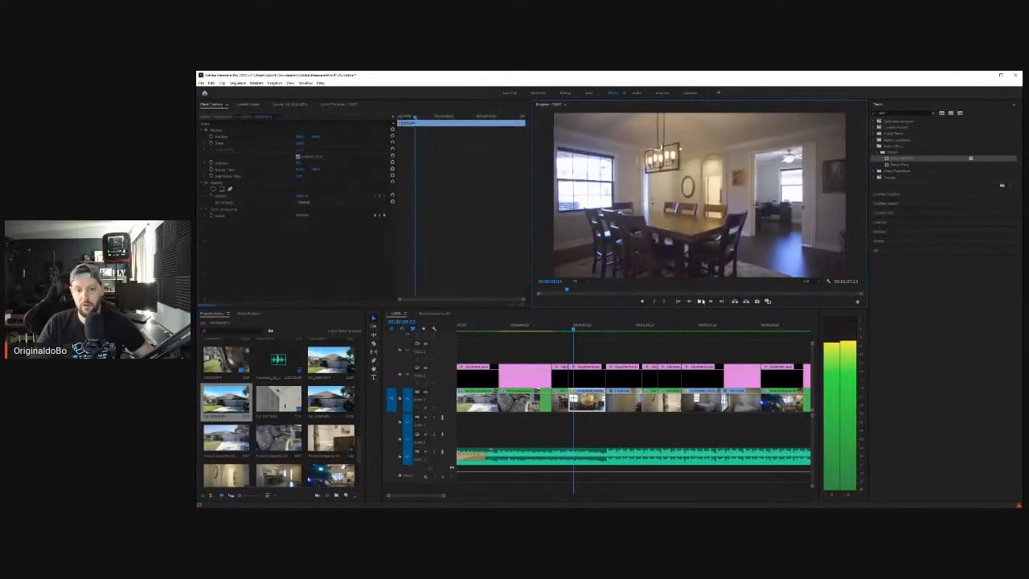
Step: Add the real estate logo title template on the track above the adjustment layers, at the start of the sequence
{"action": "left_click_drag", "start_coordinate": [518, 336], "coordinate": [478, 360]}
{"action": "left_click", "coordinate": [478, 371]}
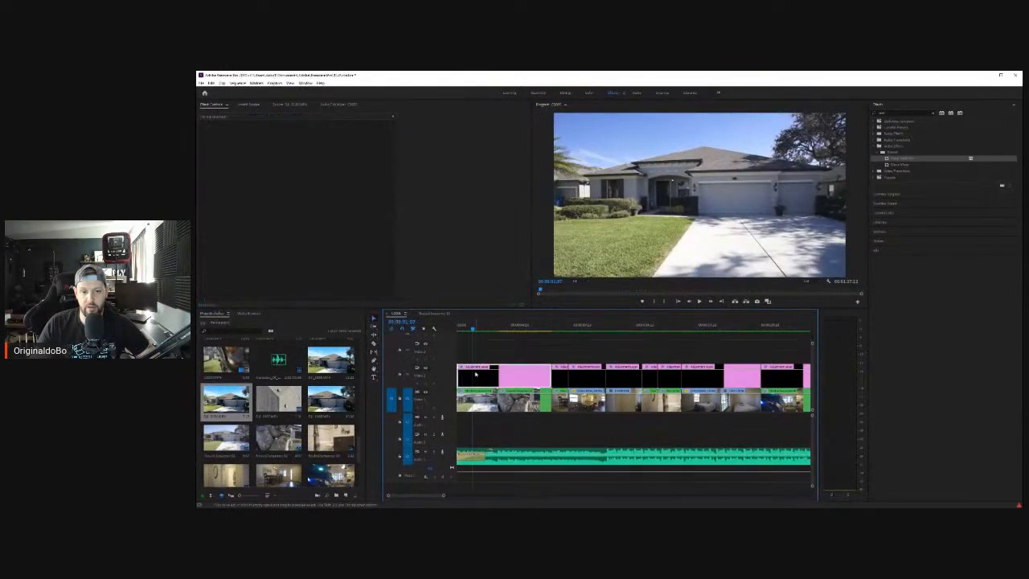
{"action": "left_click", "coordinate": [660, 93]}
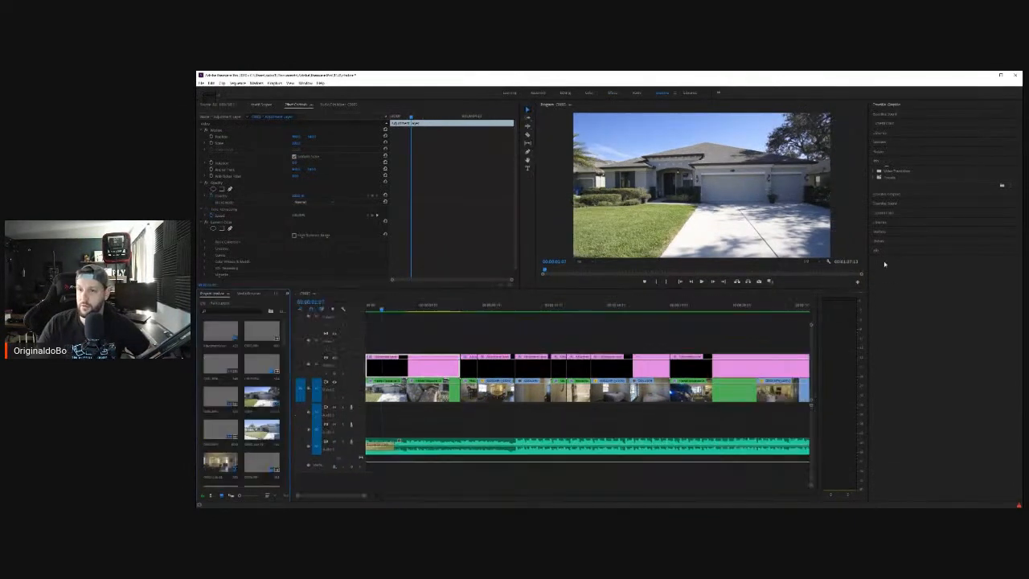
{"action": "scroll", "coordinate": [1017, 206], "scroll_direction": "down", "scroll_amount": 10}
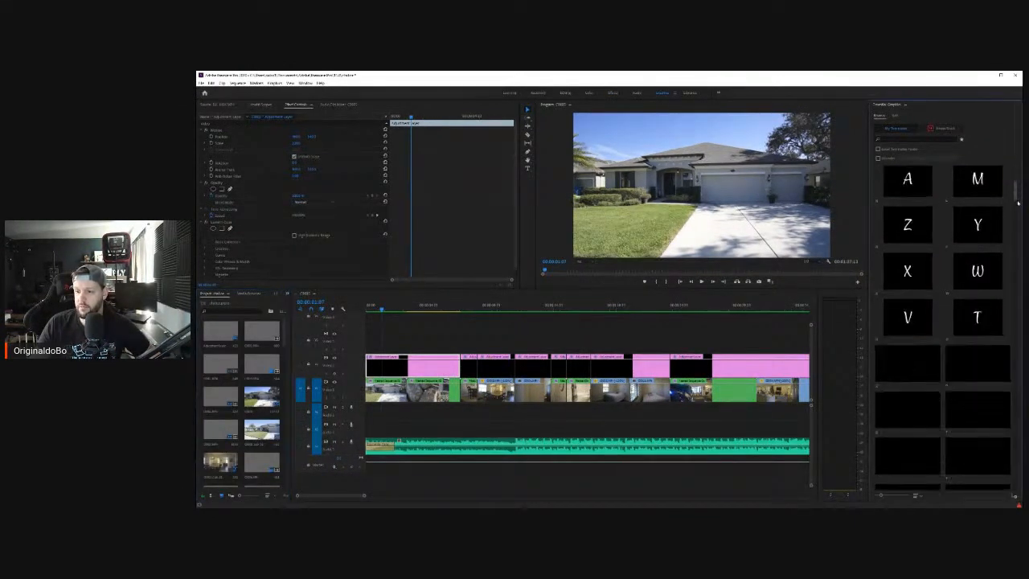
{"action": "scroll", "coordinate": [1018, 206], "scroll_direction": "down", "scroll_amount": 2}
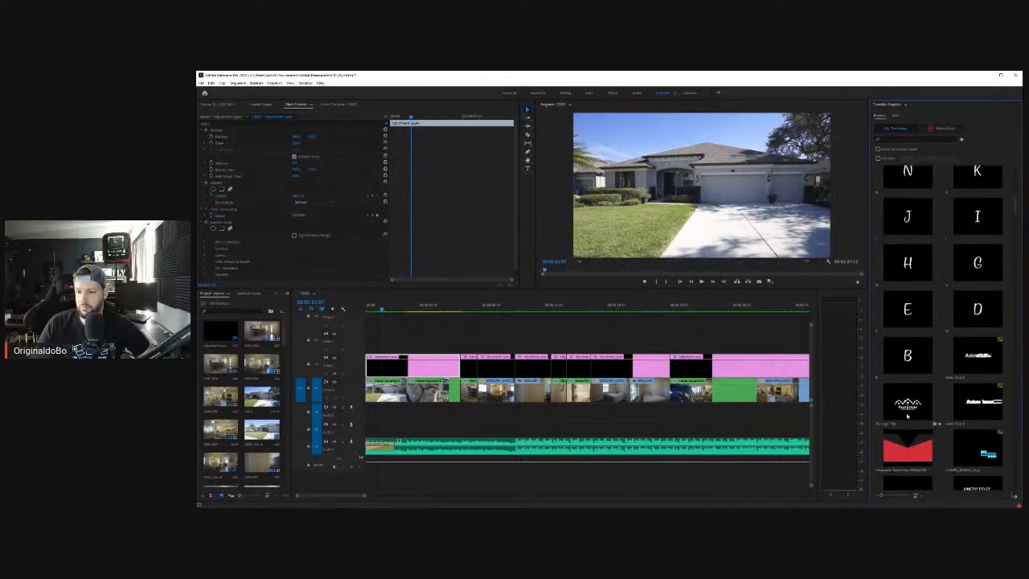
{"action": "left_click_drag", "start_coordinate": [907, 406], "coordinate": [386, 329]}
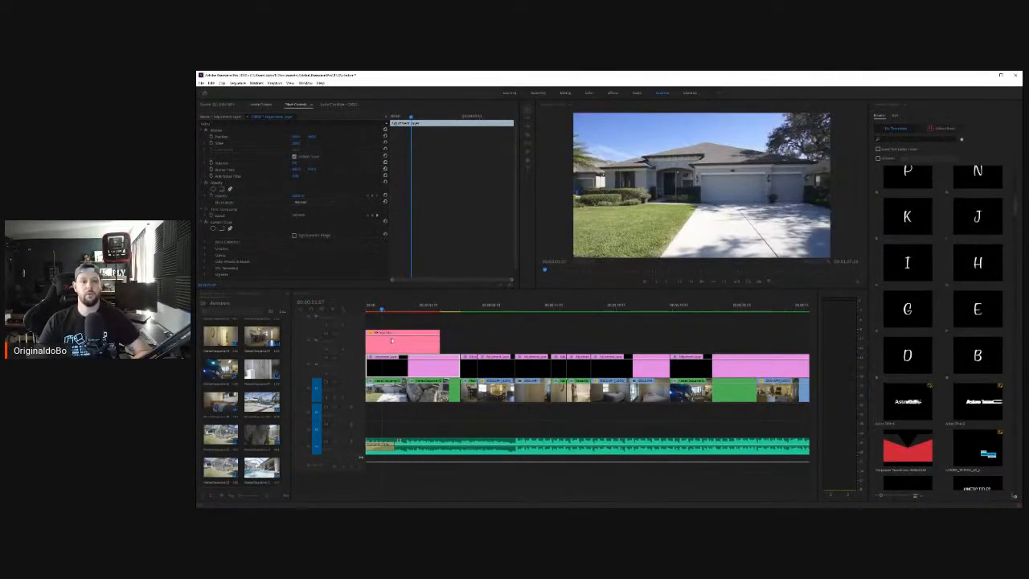
Step: Set the font of the logo title's text to Oswald Bold
{"action": "left_click", "coordinate": [392, 341]}
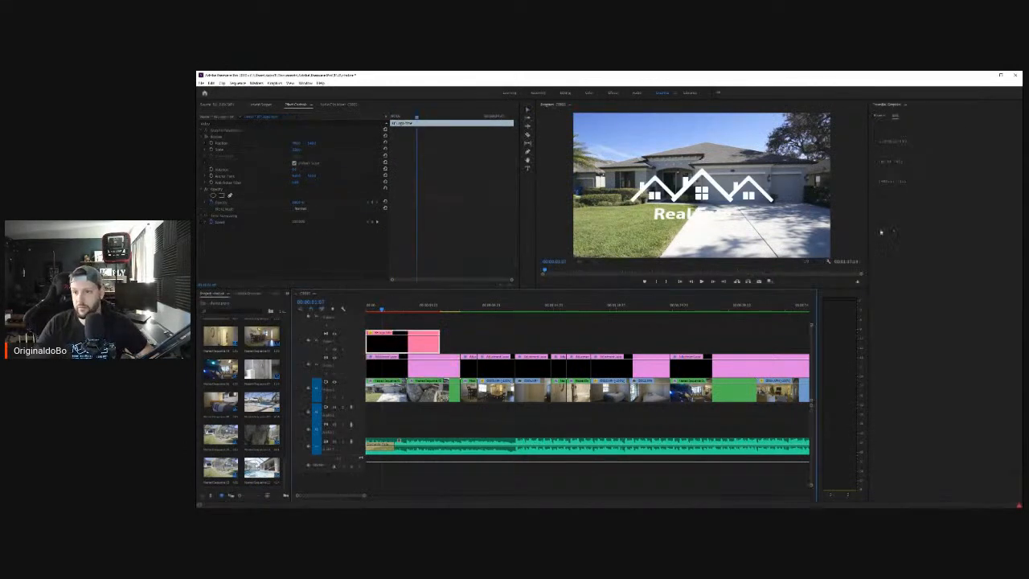
{"action": "left_click", "coordinate": [878, 144]}
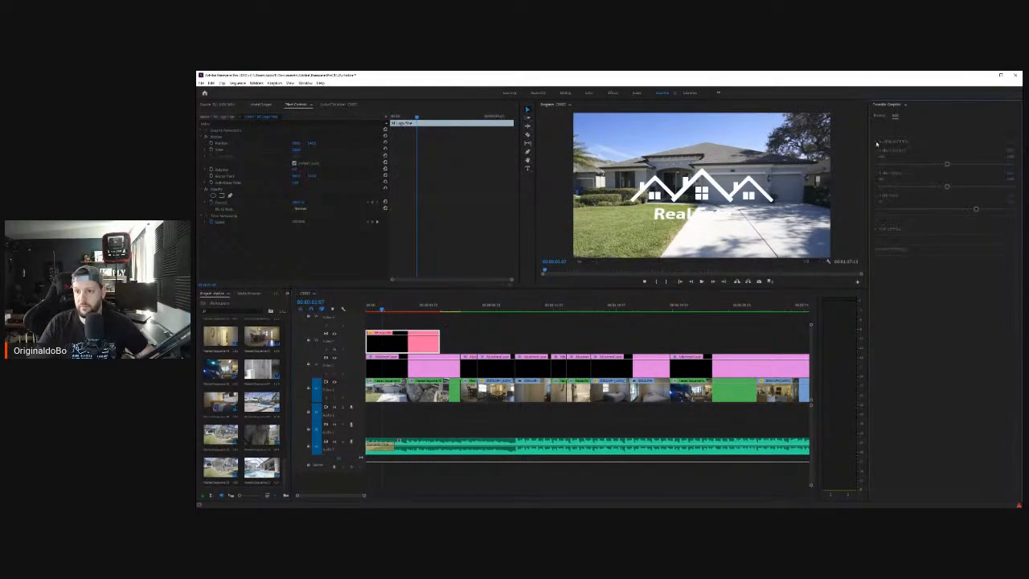
{"action": "left_click", "coordinate": [879, 241]}
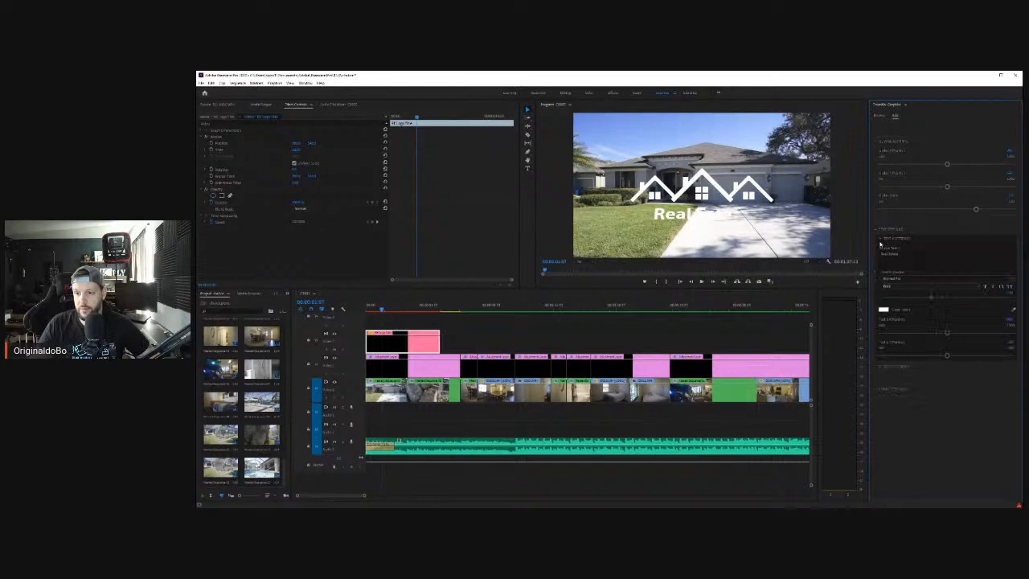
{"action": "left_click", "coordinate": [925, 278]}
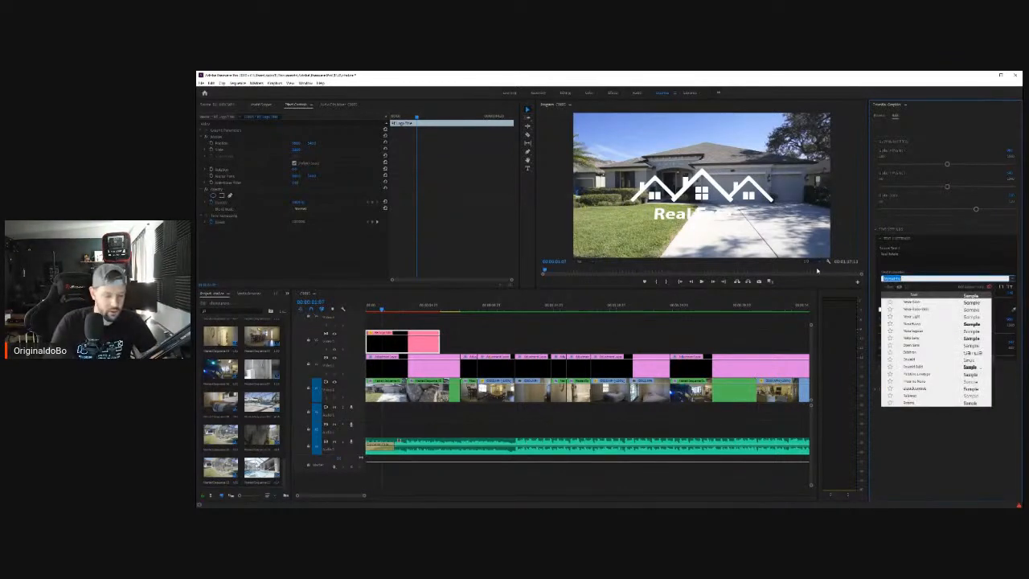
{"action": "type", "text": "oswald"}
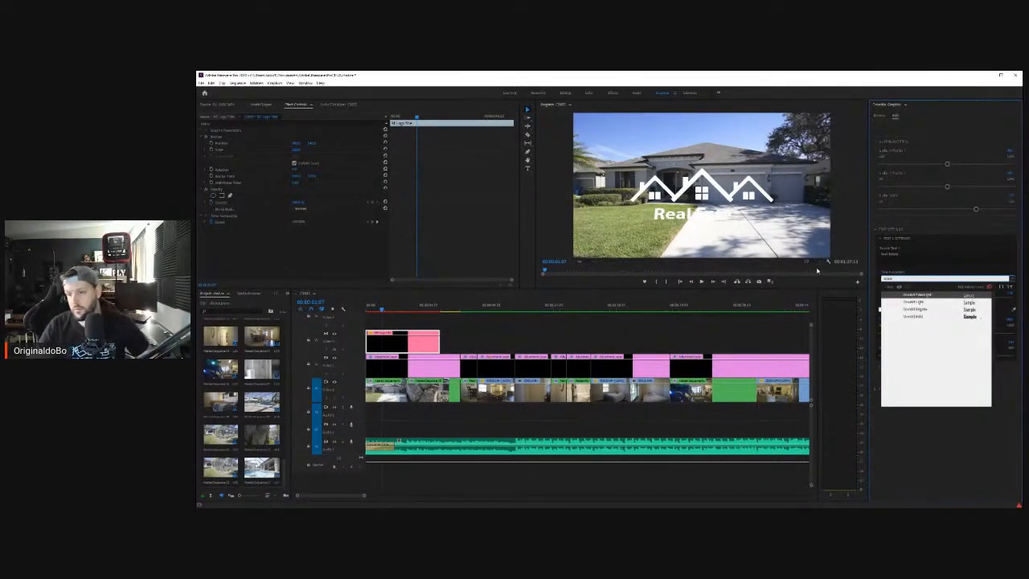
{"action": "key", "text": "Return"}
{"action": "left_click", "coordinate": [901, 276]}
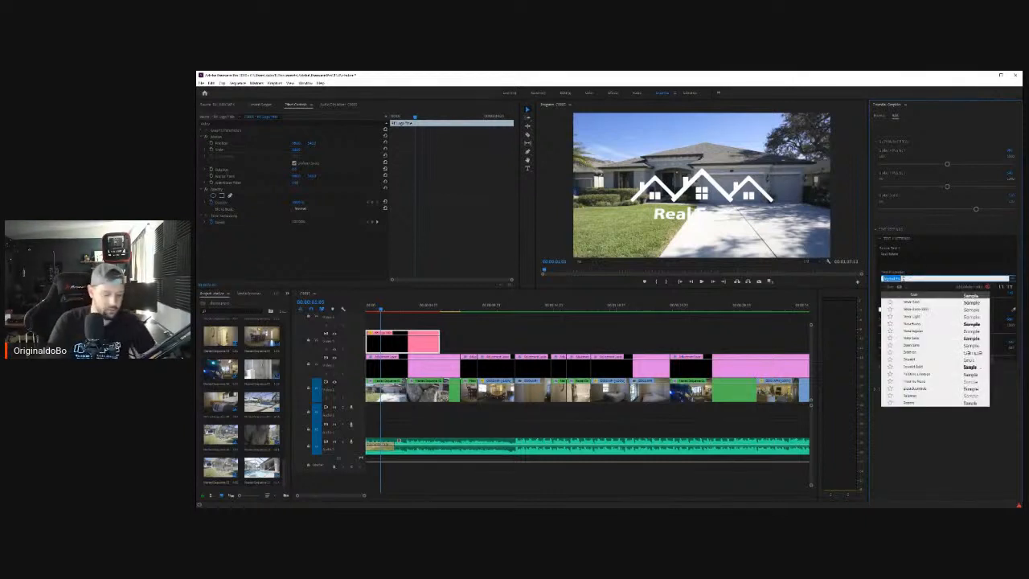
{"action": "type", "text": "oswald"}
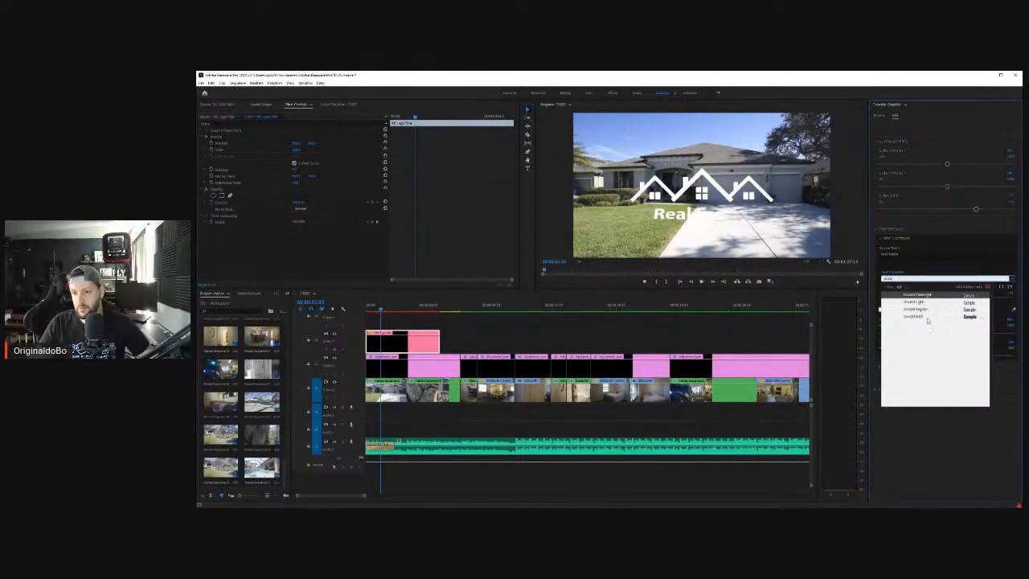
{"action": "left_click", "coordinate": [926, 318]}
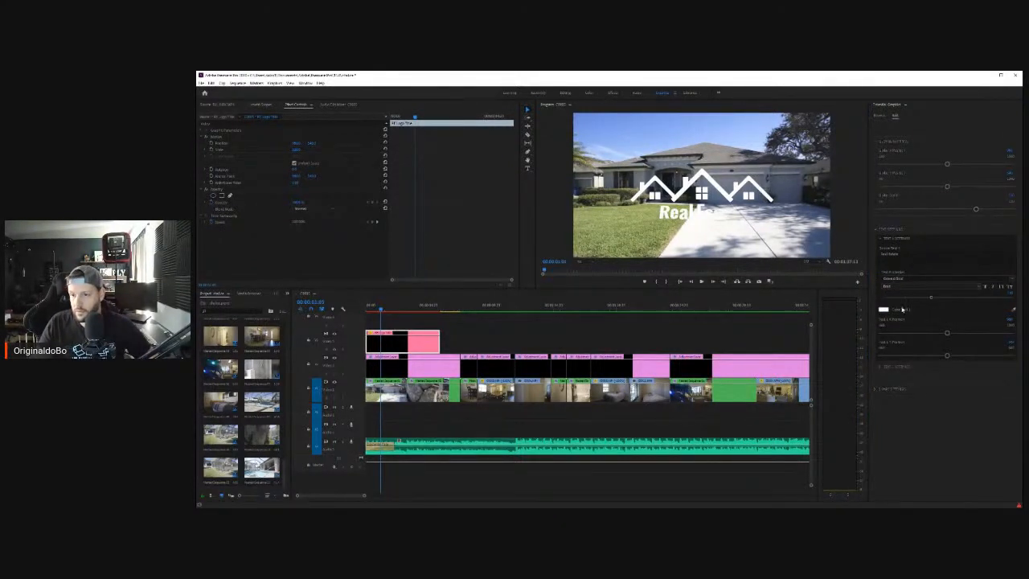
Step: Set the logo title's main text to the property's street address and scale the title down into the frame's lower-left corner
{"action": "left_click", "coordinate": [902, 260]}
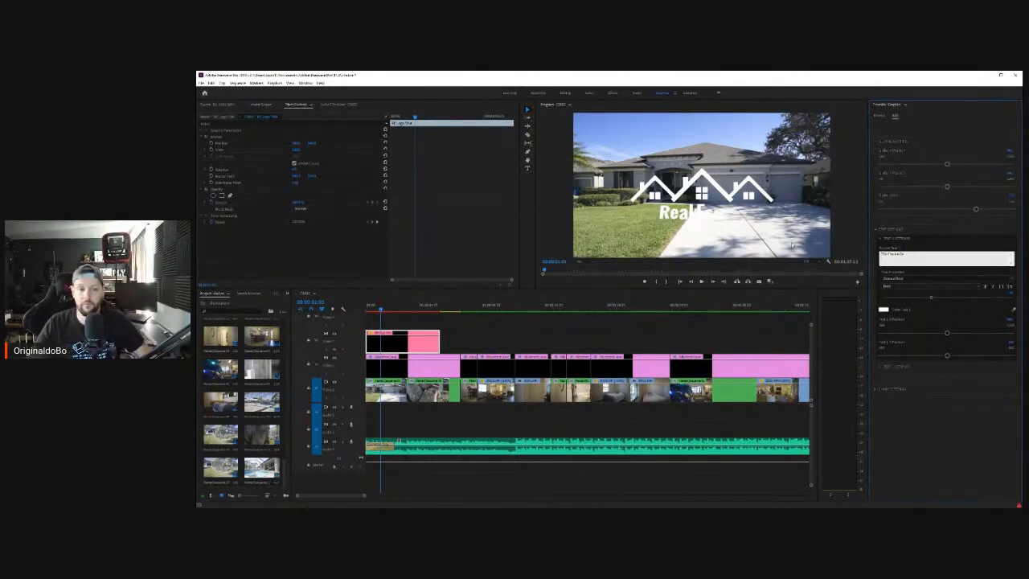
{"action": "left_click", "coordinate": [569, 346]}
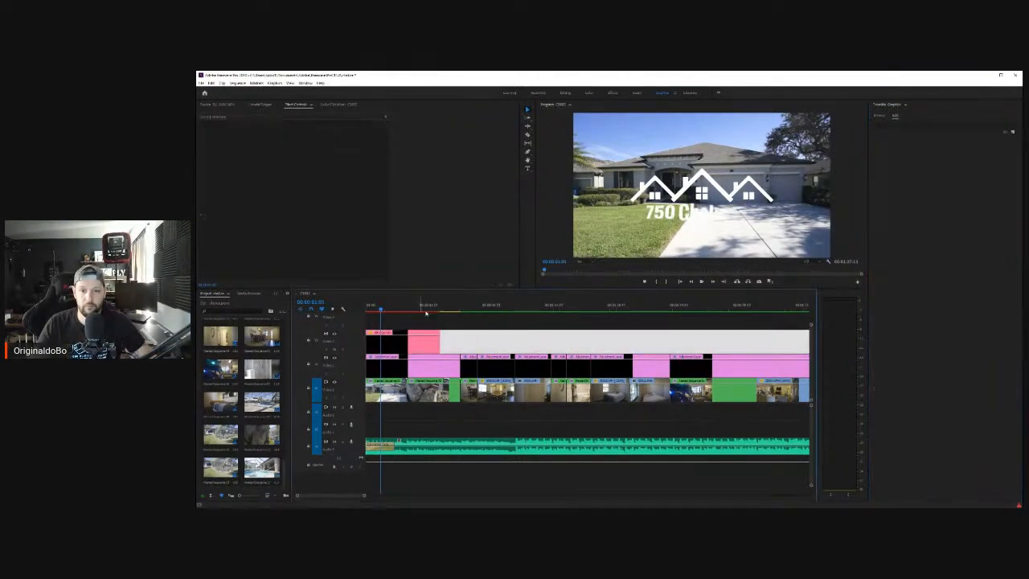
{"action": "key", "text": "ctrl+z"}
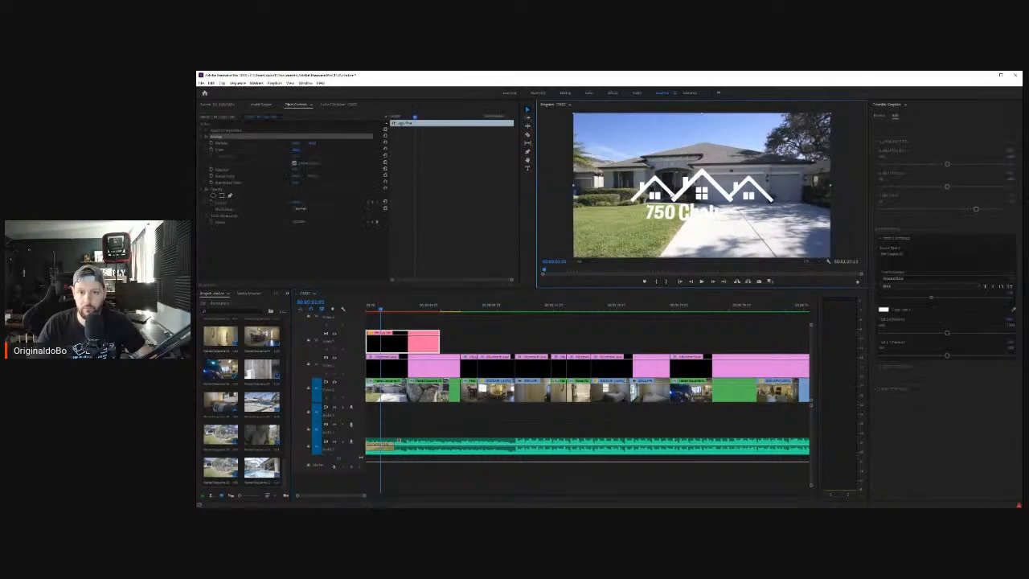
{"action": "left_click_drag", "start_coordinate": [635, 217], "coordinate": [606, 239]}
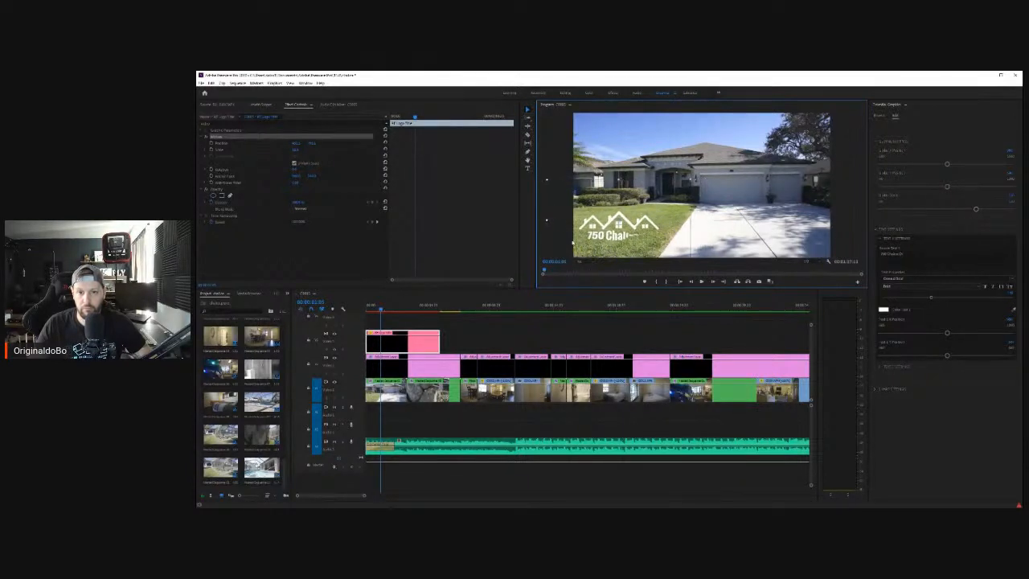
Step: Set the logo title's second text line to the property's city, state and ZIP code
{"action": "left_click", "coordinate": [392, 310]}
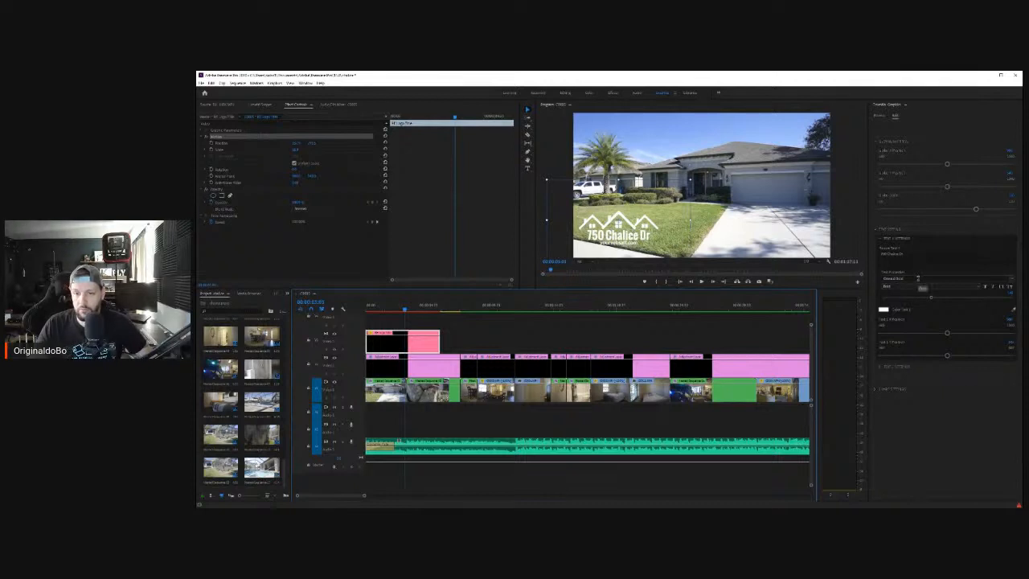
{"action": "left_click", "coordinate": [880, 367]}
{"action": "left_click", "coordinate": [900, 385]}
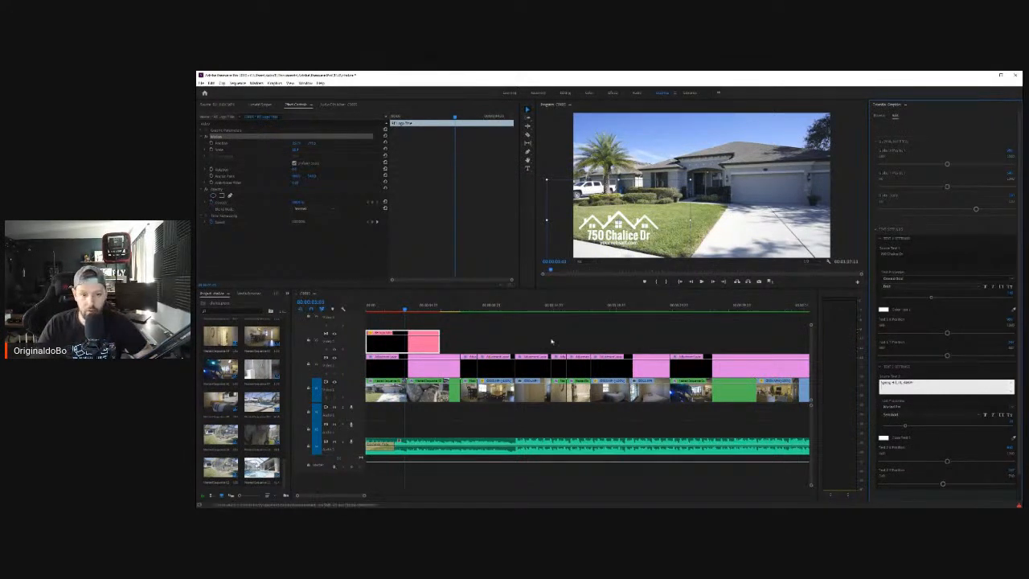
{"action": "left_click", "coordinate": [473, 337]}
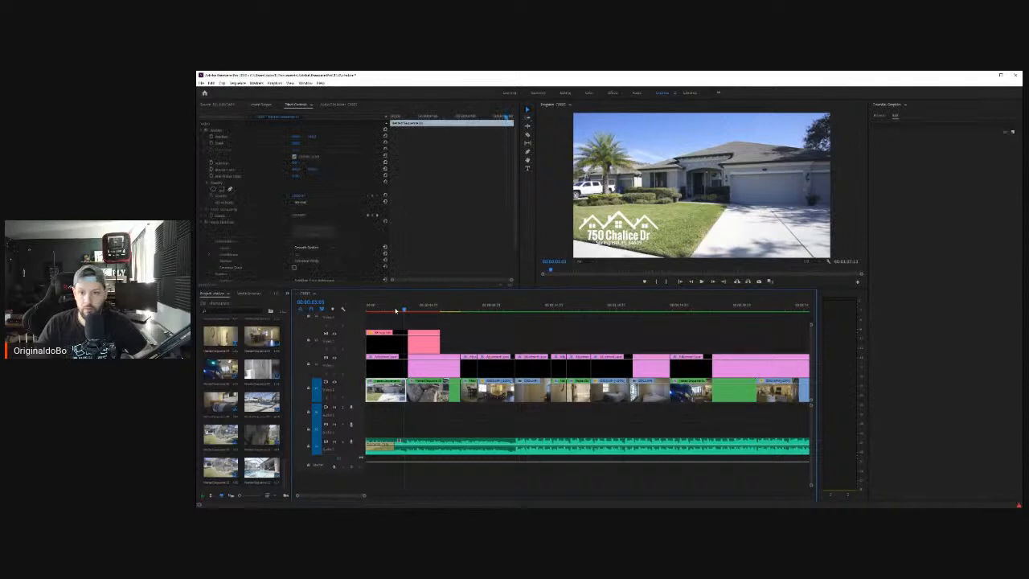
Step: Nudge the logo title slightly lower in the frame's lower-left corner and check its placement near the start
{"action": "left_click", "coordinate": [619, 233]}
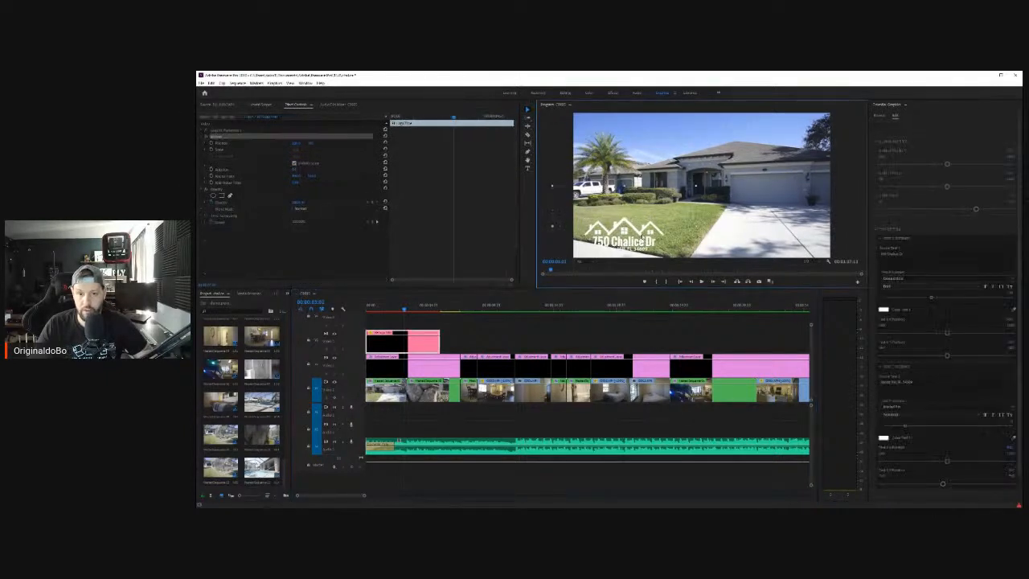
{"action": "mouse_move", "coordinate": [619, 233]}
{"action": "left_mouse_down"}
{"action": "mouse_move", "coordinate": [619, 221]}
{"action": "mouse_move", "coordinate": [620, 235]}
{"action": "left_mouse_up"}
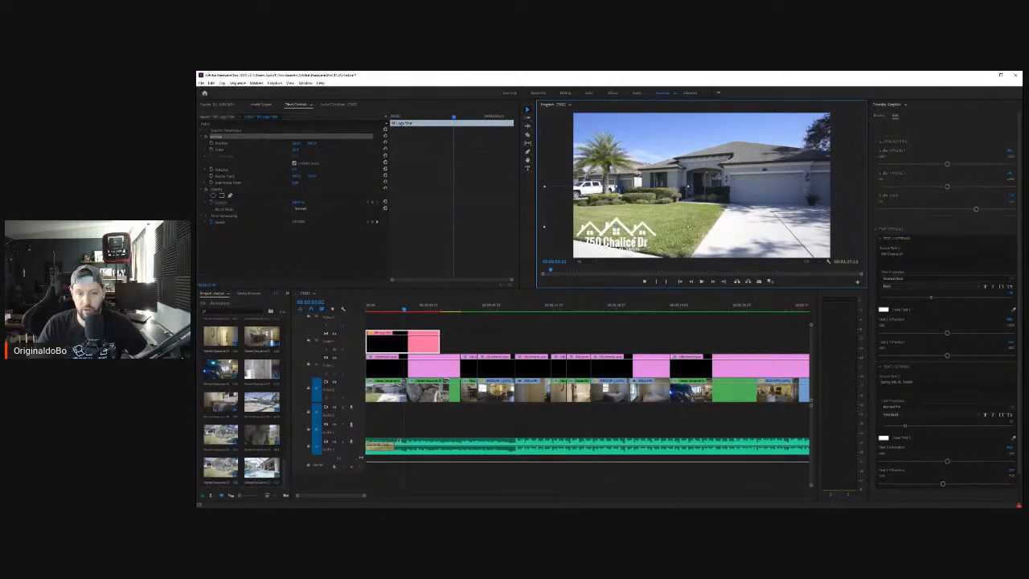
{"action": "left_click", "coordinate": [384, 307]}
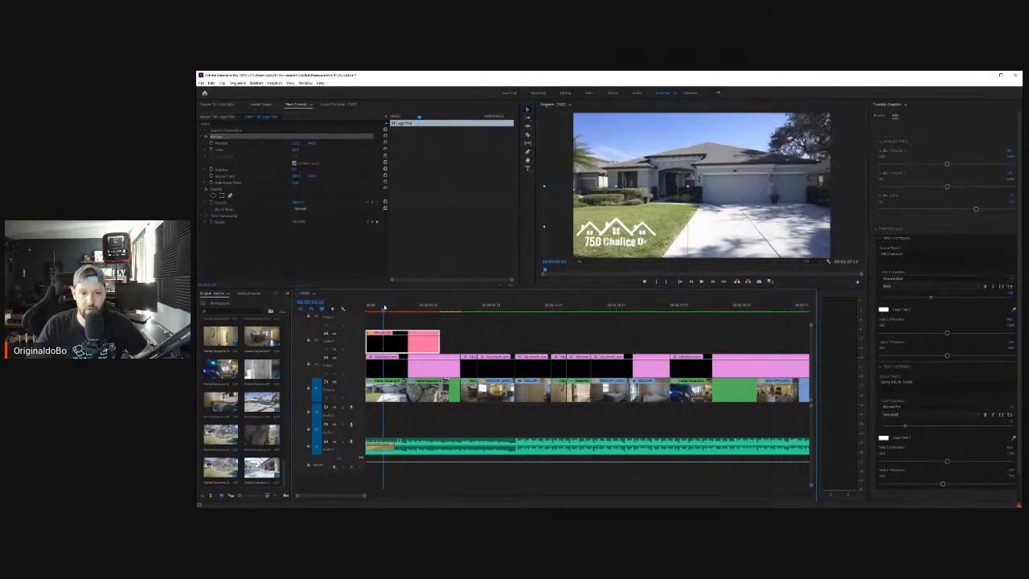
Step: Play the sequence from its beginning to review the logo title animation over the opening exterior shots
{"action": "left_click_drag", "start_coordinate": [383, 311], "coordinate": [294, 313]}
{"action": "left_click", "coordinate": [701, 282]}
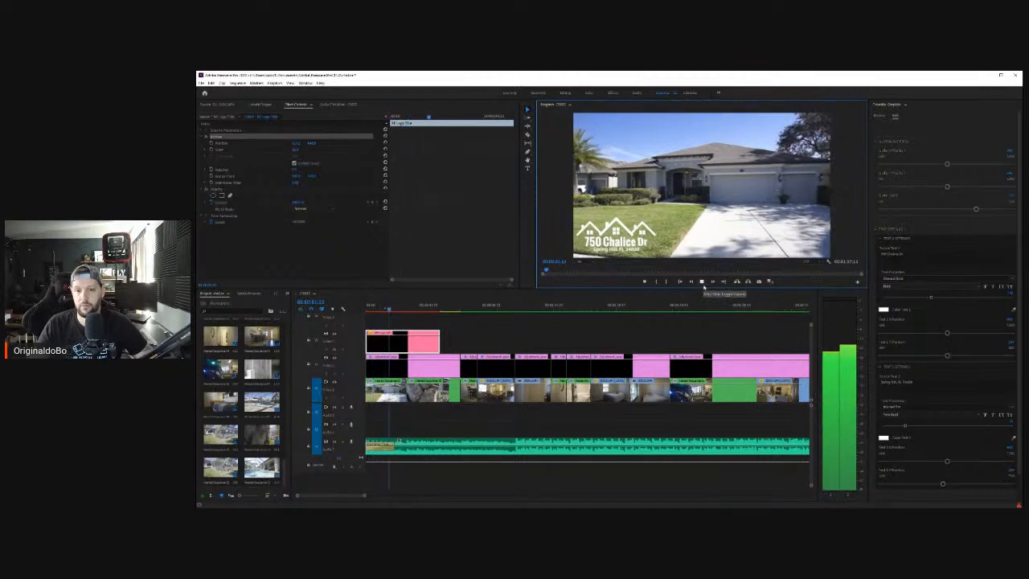
{"action": "left_click", "coordinate": [700, 281]}
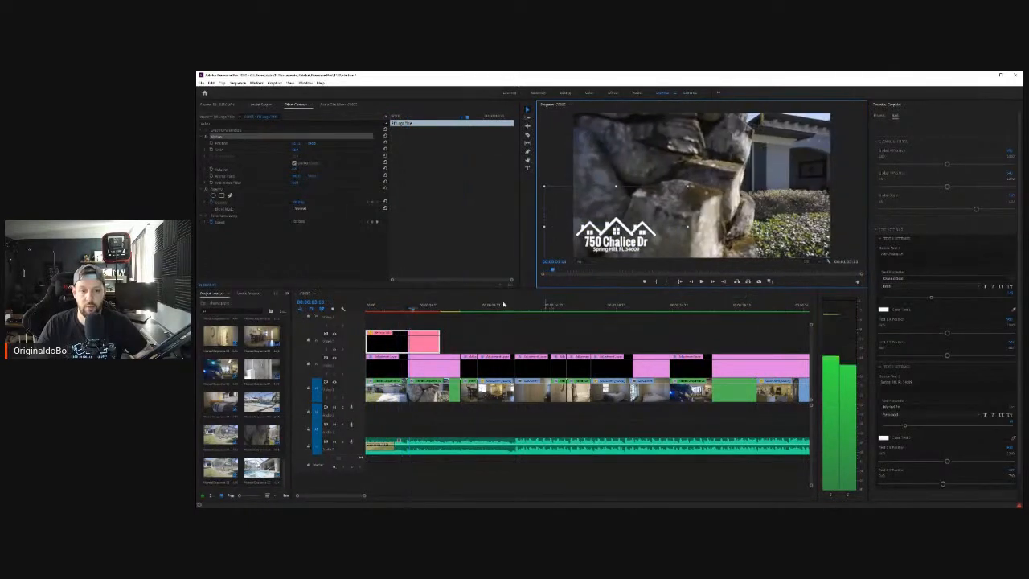
Step: Move the logo title clip to start with the second exterior clip and play that section back
{"action": "left_click", "coordinate": [439, 305]}
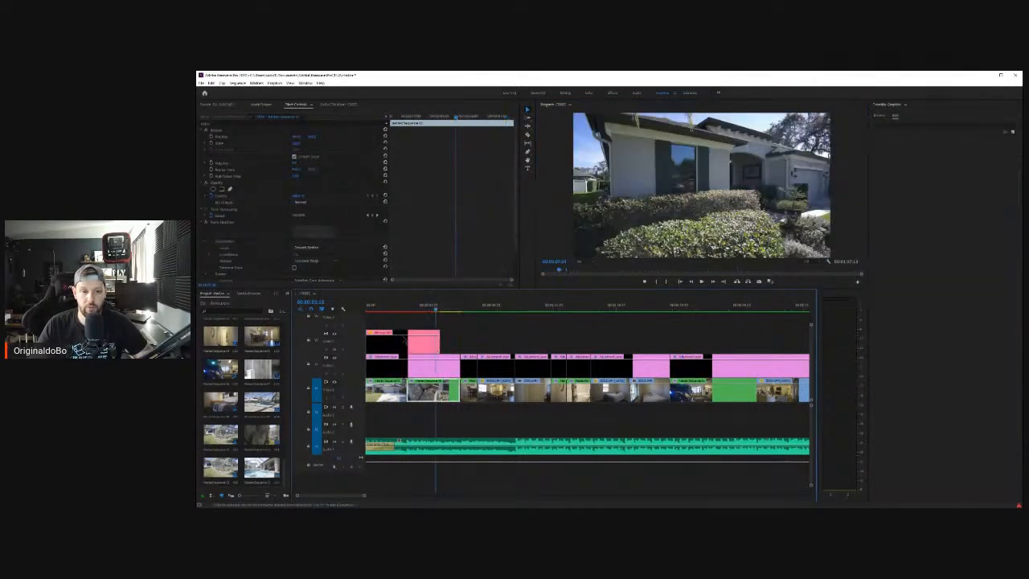
{"action": "left_click_drag", "start_coordinate": [413, 344], "coordinate": [455, 351]}
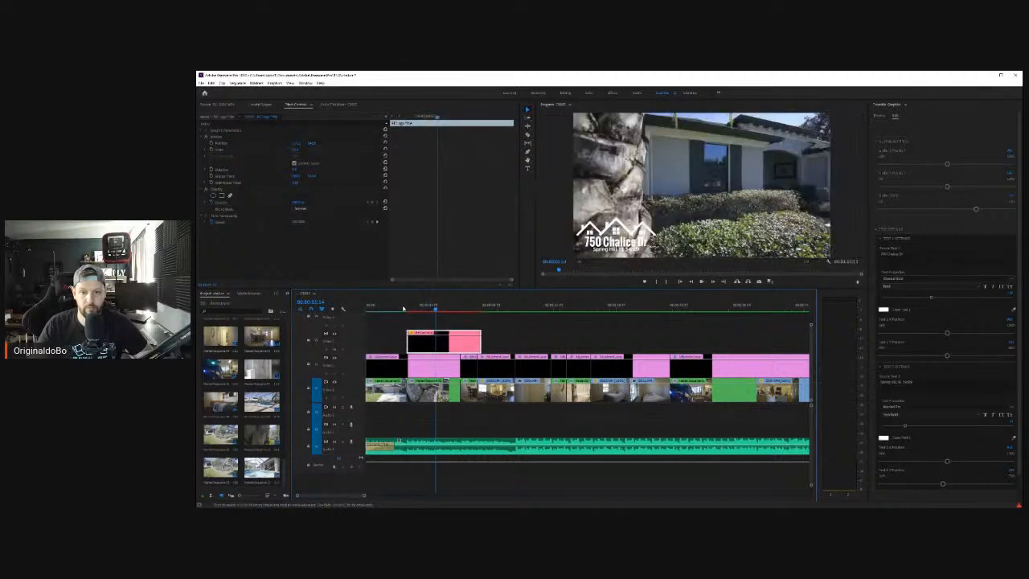
{"action": "left_click", "coordinate": [384, 307]}
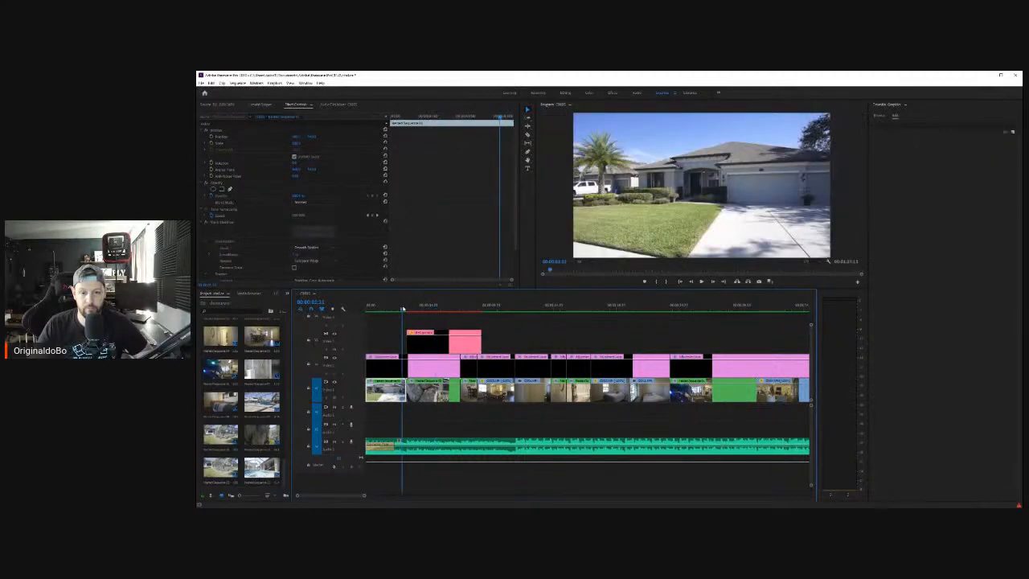
{"action": "left_click", "coordinate": [701, 282]}
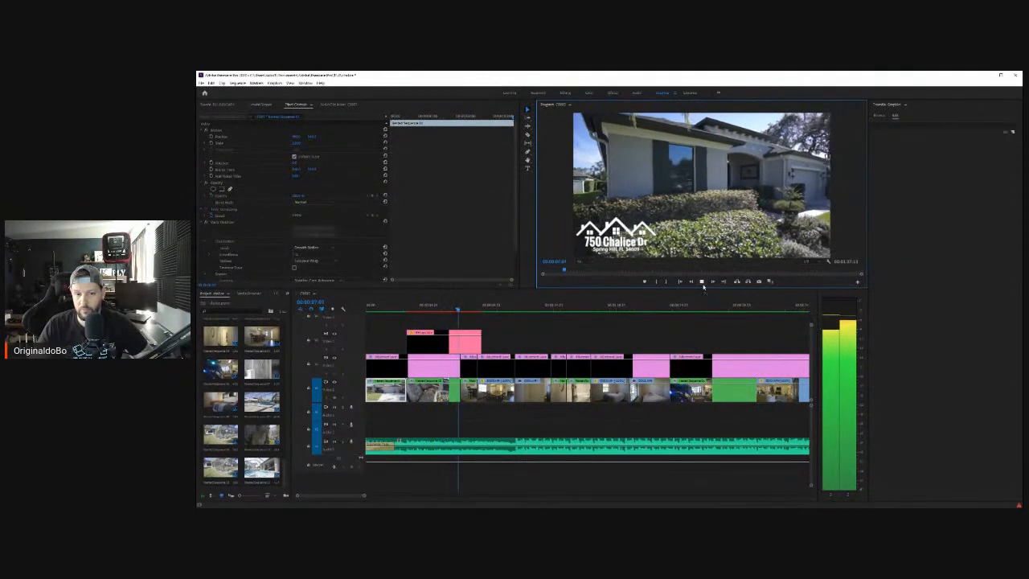
{"action": "left_click", "coordinate": [702, 284]}
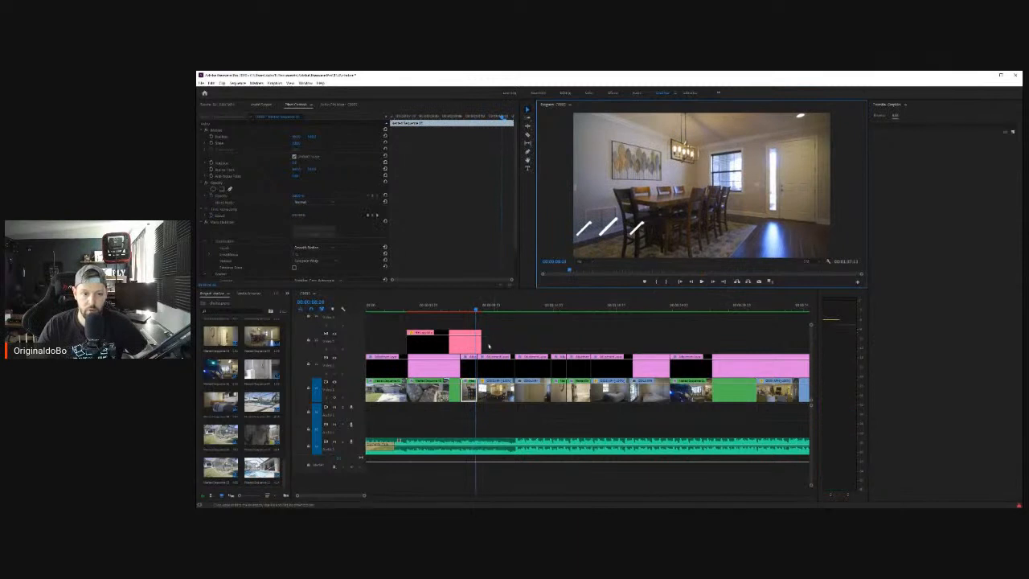
Step: Shorten the logo title clip and shift it earlier to end with the second exterior clip, and play it back
{"action": "left_click", "coordinate": [442, 346]}
{"action": "left_click_drag", "start_coordinate": [439, 346], "coordinate": [460, 338]}
{"action": "left_click_drag", "start_coordinate": [430, 307], "coordinate": [398, 309]}
{"action": "key", "text": "space"}
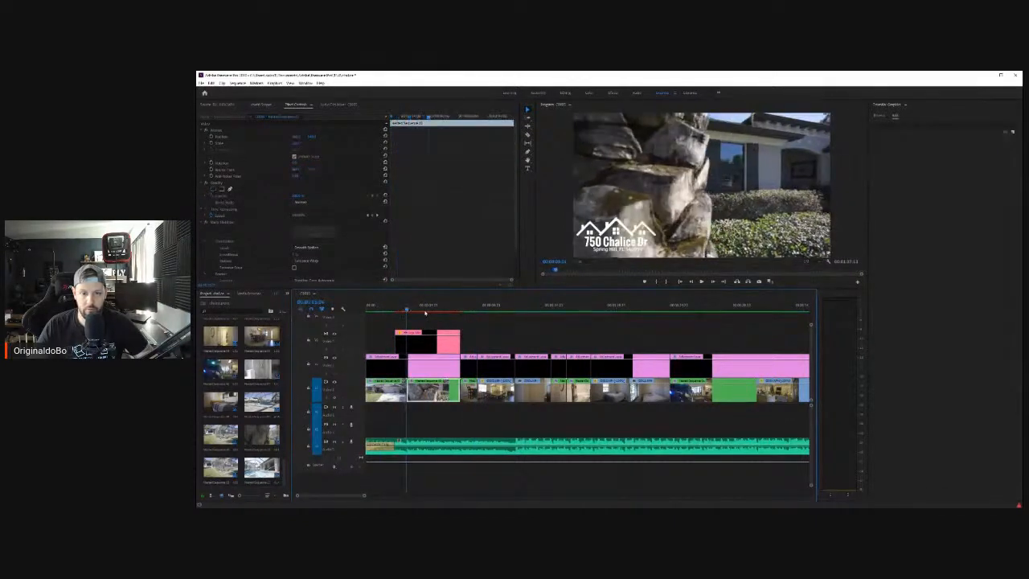
{"action": "left_click", "coordinate": [635, 241]}
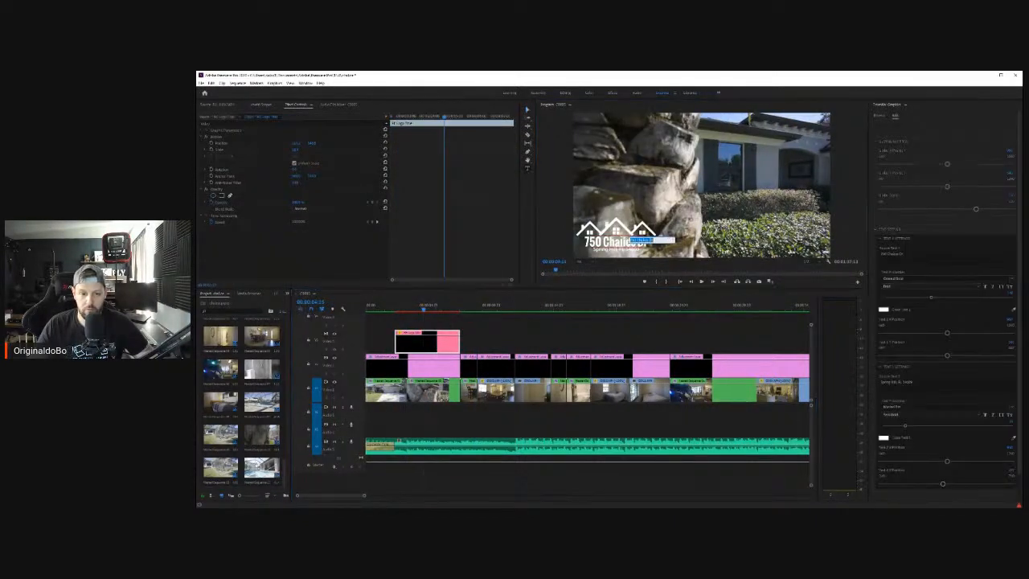
{"action": "double_click", "coordinate": [635, 241]}
{"action": "left_click_drag", "start_coordinate": [635, 242], "coordinate": [592, 241]}
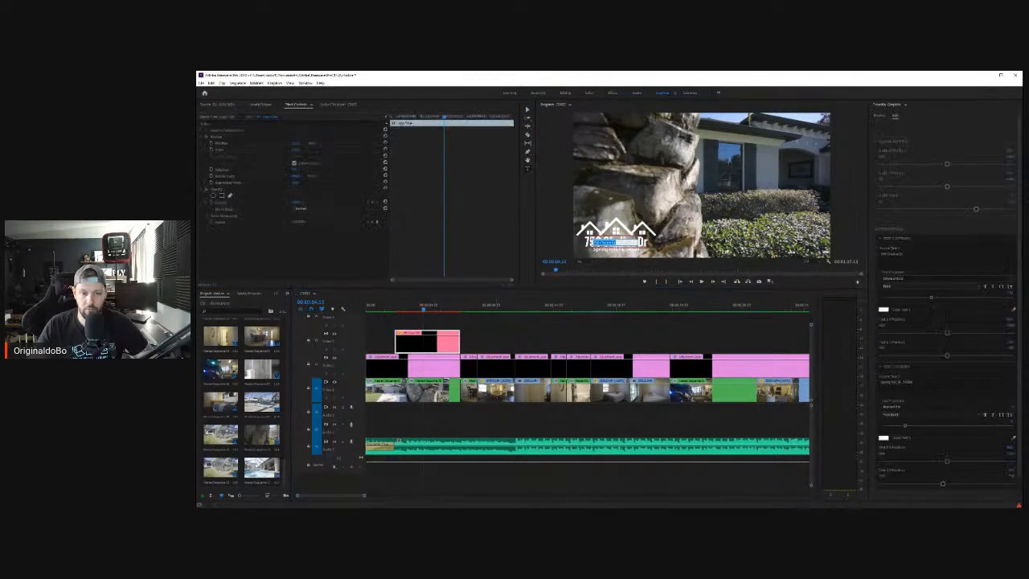
Step: Scale the logo title up slightly and reposition it in the frame's lower-left corner
{"action": "left_click", "coordinate": [428, 341]}
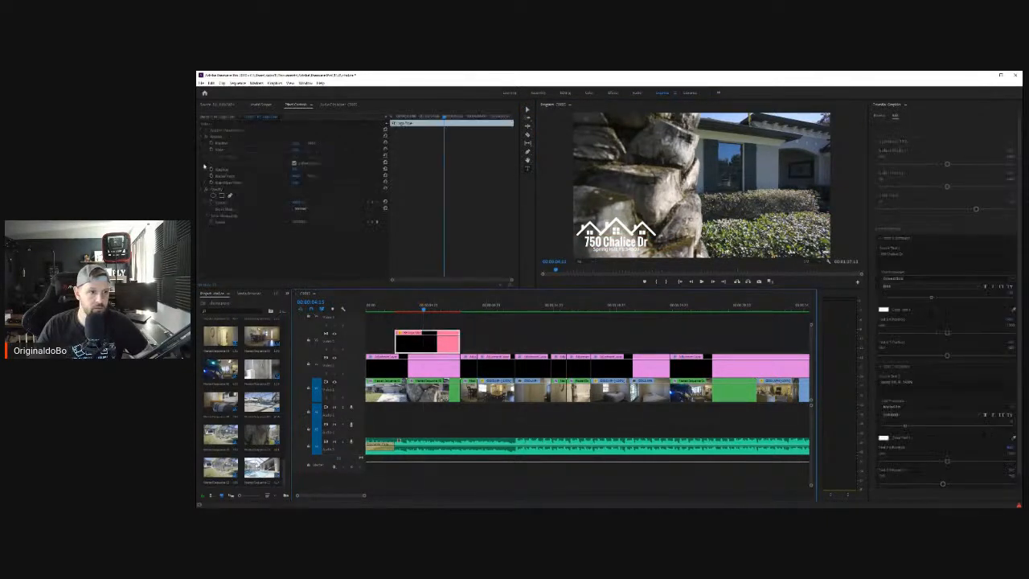
{"action": "left_click", "coordinate": [213, 149]}
{"action": "left_click_drag", "start_coordinate": [619, 186], "coordinate": [639, 197]}
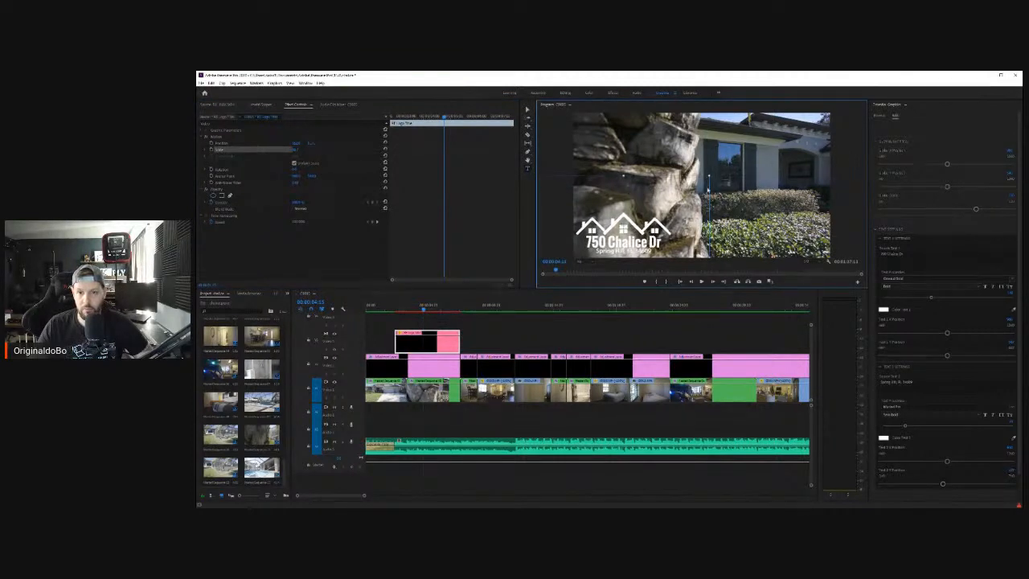
{"action": "left_click_drag", "start_coordinate": [708, 175], "coordinate": [711, 184]}
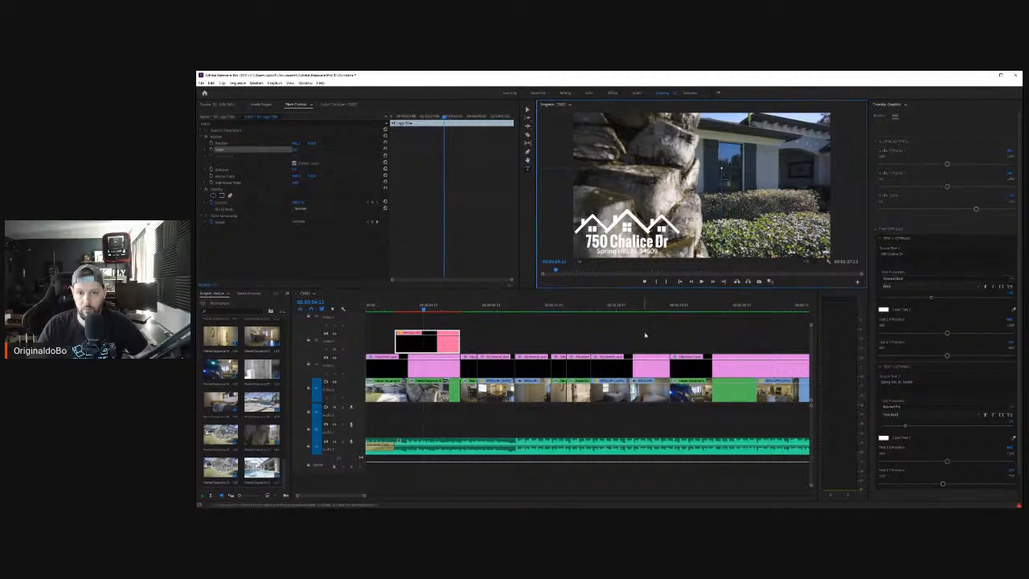
Step: Play the sequence from the first exterior clip through to the living room shot to review the edit
{"action": "left_click", "coordinate": [601, 332]}
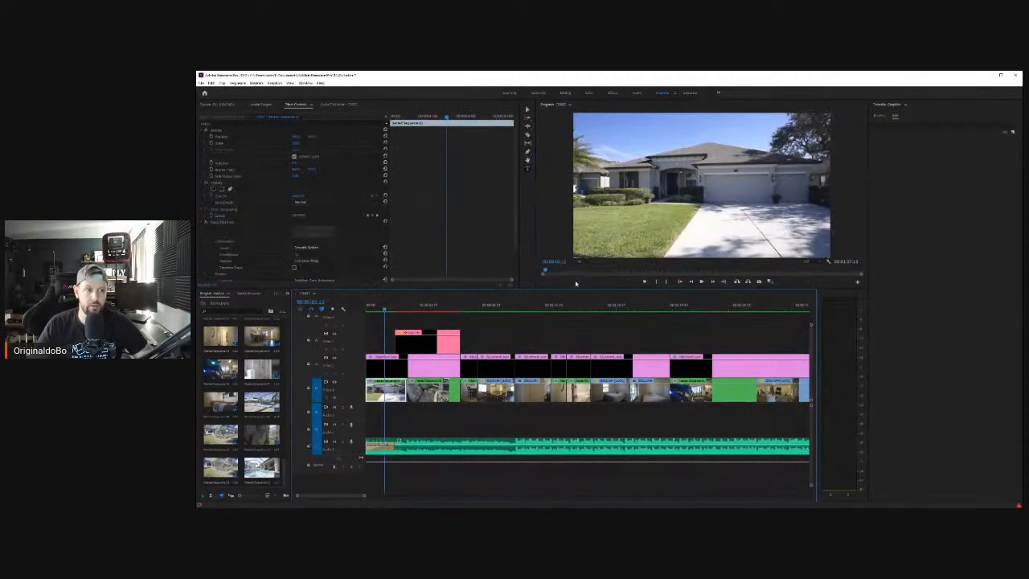
{"action": "left_click", "coordinate": [701, 281]}
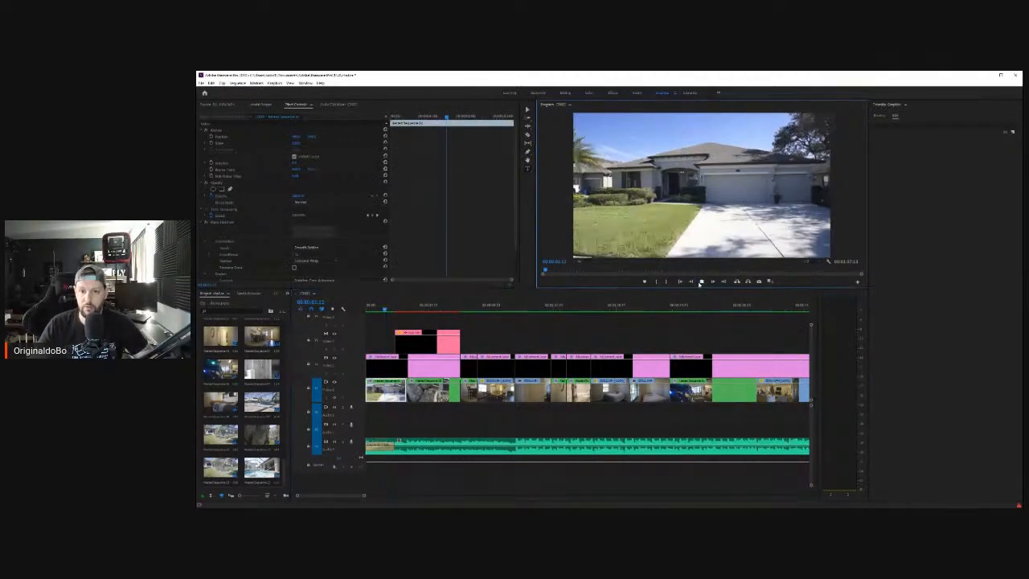
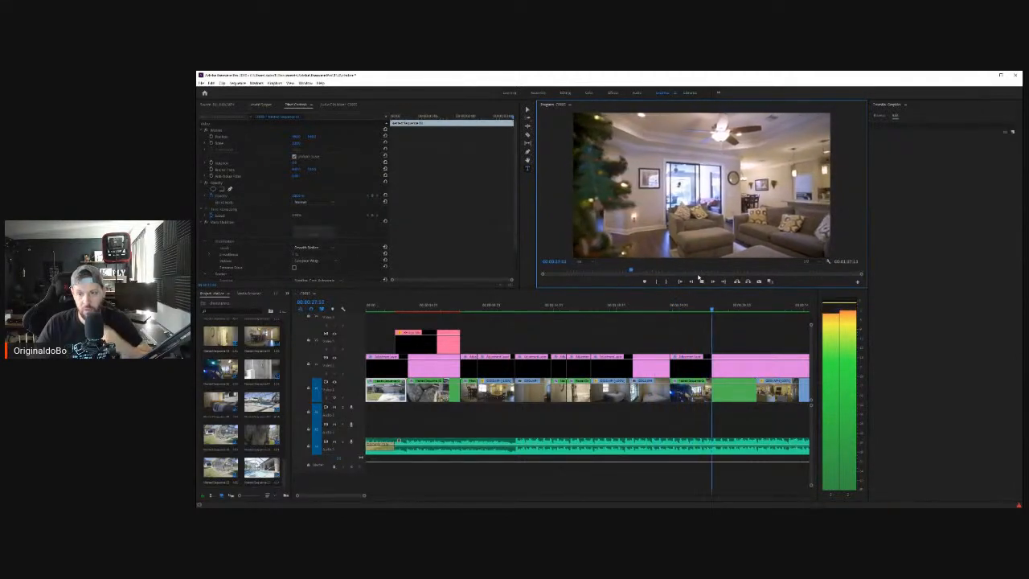
{"action": "left_click", "coordinate": [701, 280]}
Step: Move the logo title up one track and add an adjustment layer beneath it at the start of the sequence
{"action": "left_click", "coordinate": [673, 340]}
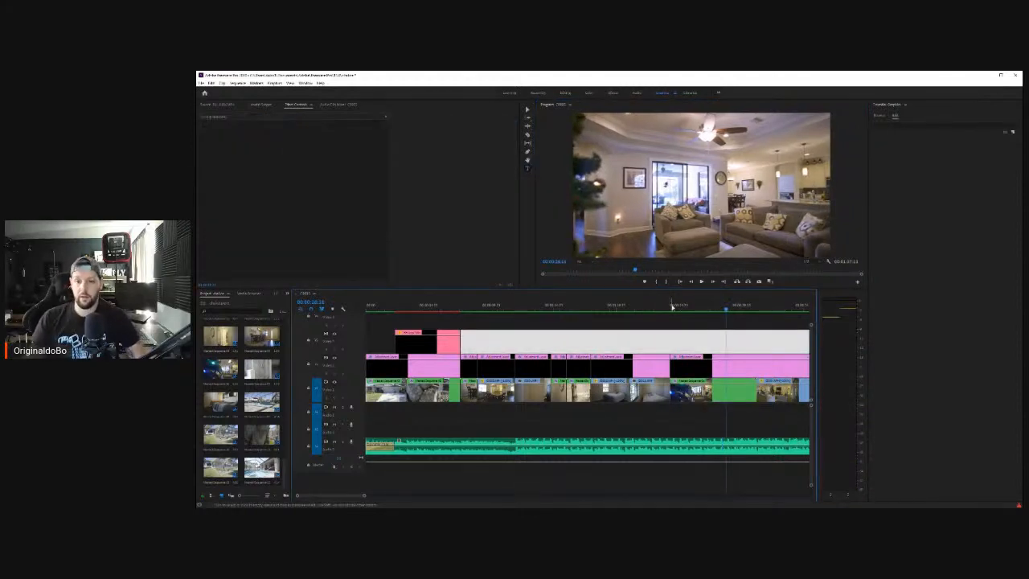
{"action": "left_click_drag", "start_coordinate": [414, 306], "coordinate": [432, 320]}
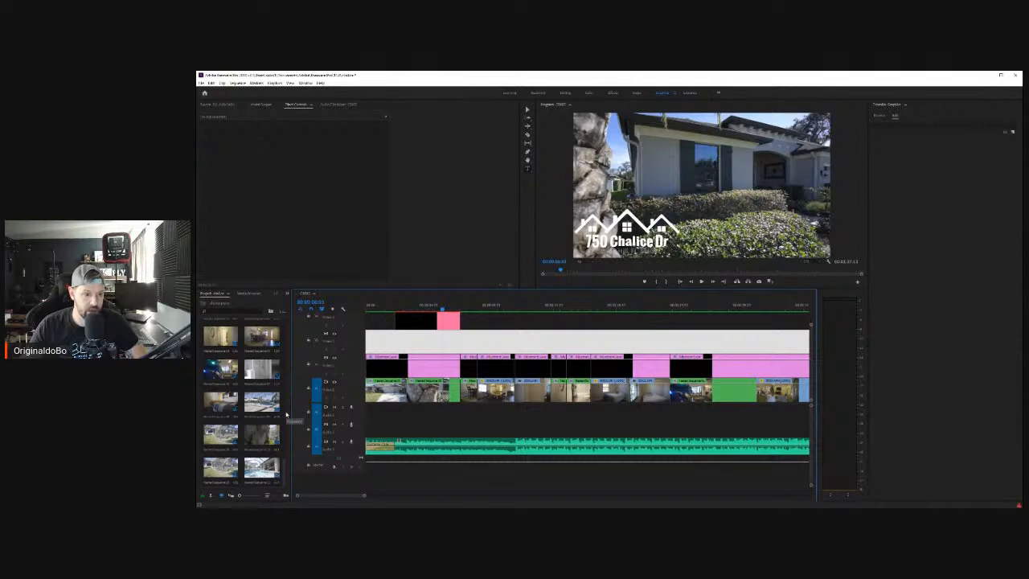
{"action": "scroll", "coordinate": [265, 402], "scroll_direction": "down", "scroll_amount": 5}
{"action": "scroll", "coordinate": [241, 386], "scroll_direction": "up", "scroll_amount": 5}
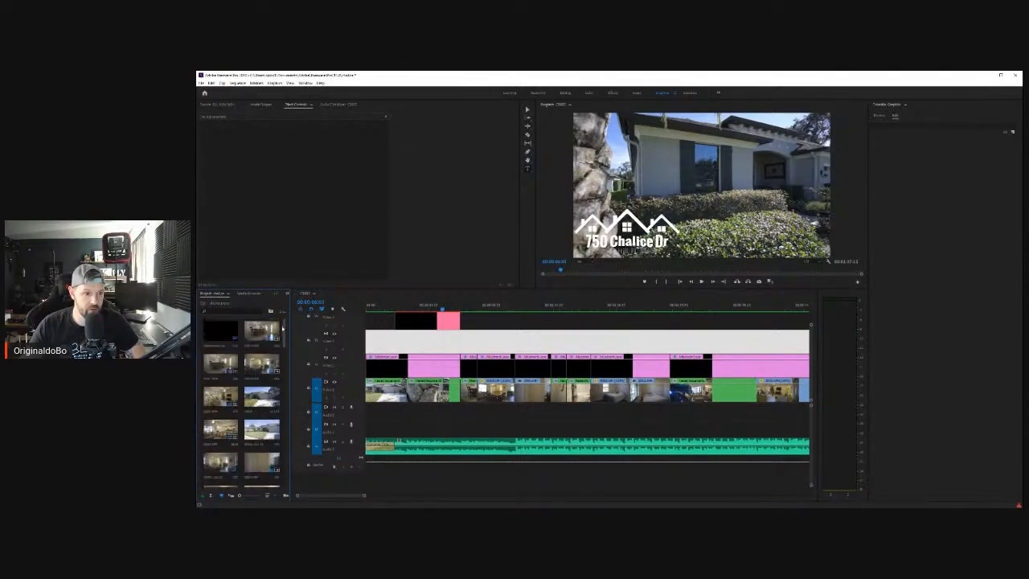
{"action": "left_click_drag", "start_coordinate": [221, 330], "coordinate": [366, 348]}
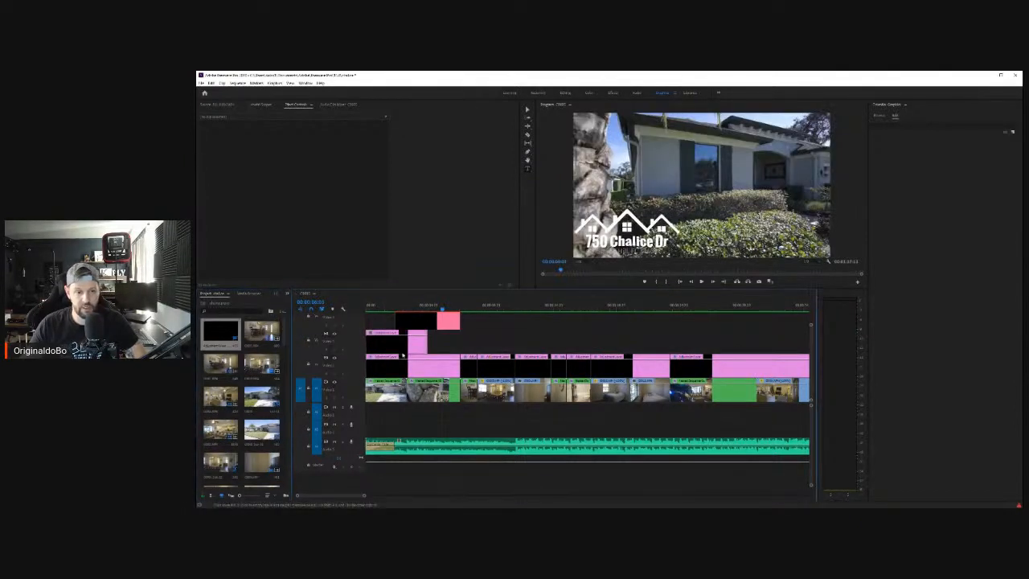
Step: Extend the new adjustment layer along its track up to the existing adjustment layers over the closing exterior shots
{"action": "key", "text": "minus"}
{"action": "key", "text": "minus"}
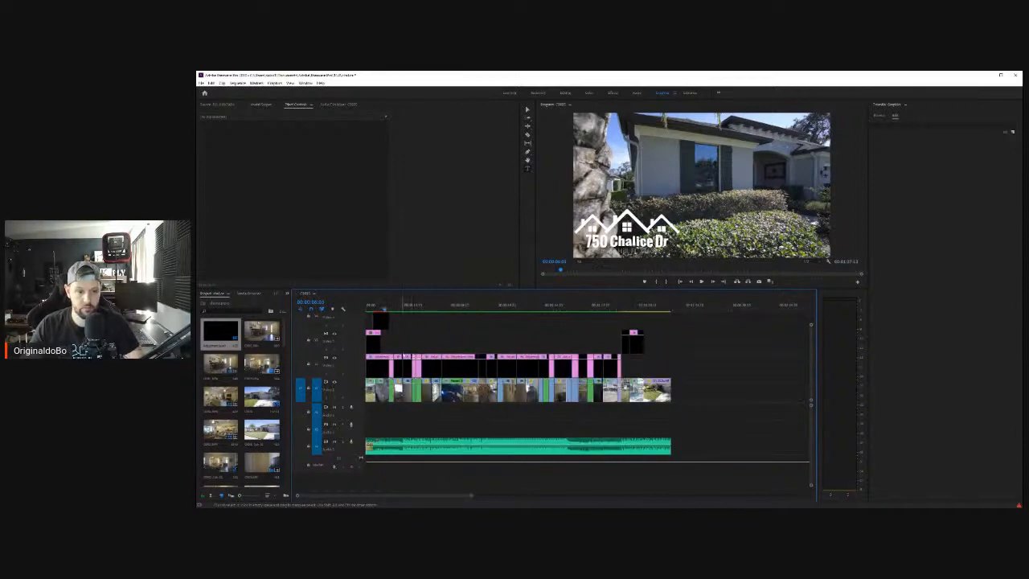
{"action": "left_click_drag", "start_coordinate": [456, 343], "coordinate": [632, 341]}
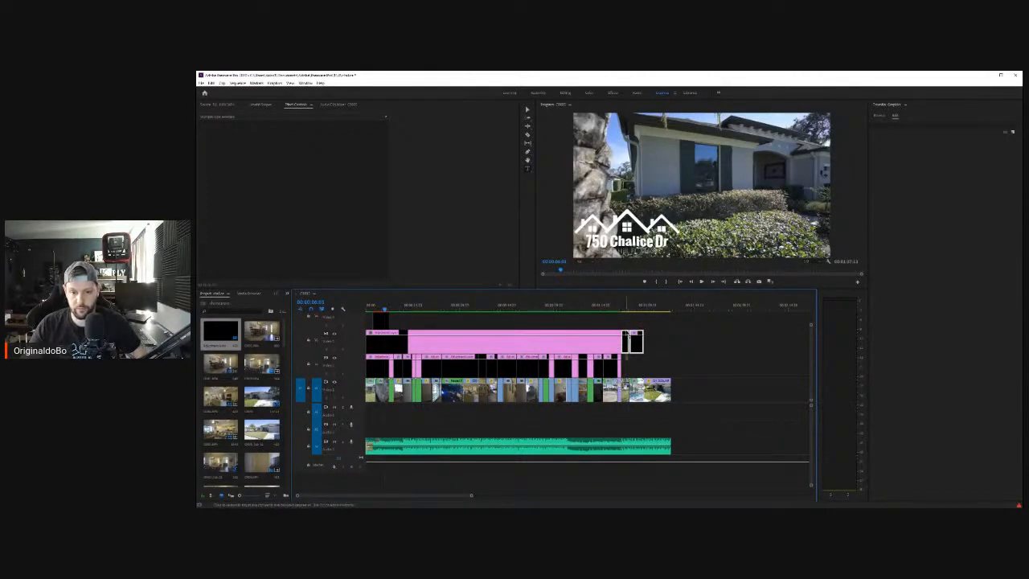
{"action": "left_click", "coordinate": [660, 356]}
{"action": "left_click", "coordinate": [636, 337]}
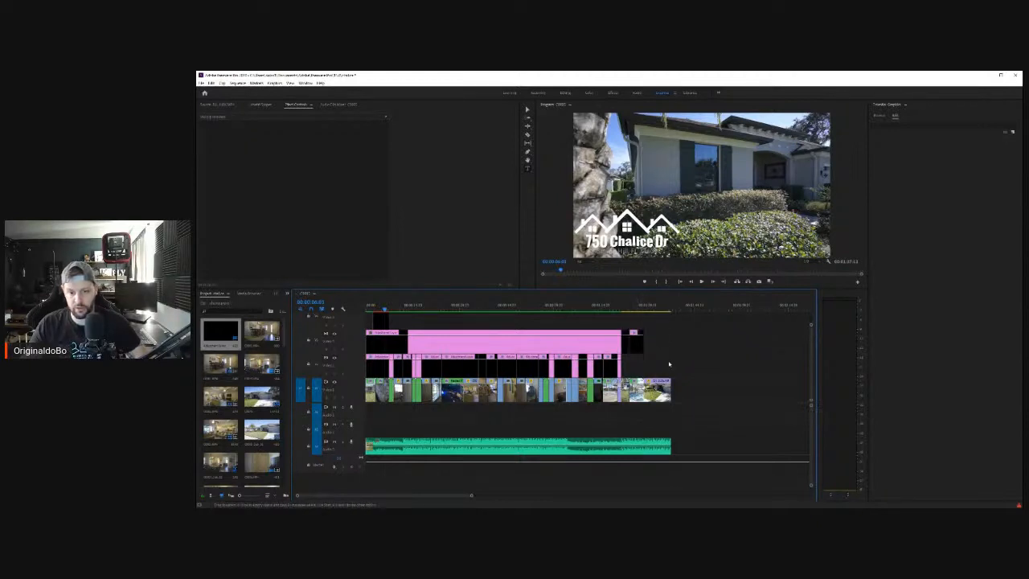
Step: Move the closing adjustment layers up one track and extend the overall adjustment layer beneath them
{"action": "key", "text": "="}
{"action": "scroll", "coordinate": [680, 363], "scroll_direction": "down", "scroll_amount": 8}
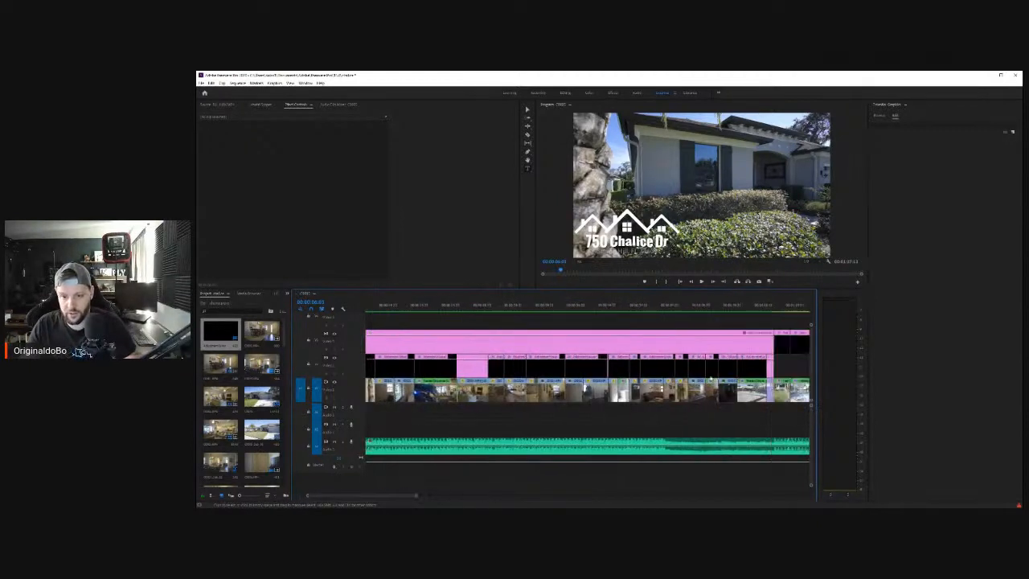
{"action": "left_click_drag", "start_coordinate": [651, 344], "coordinate": [611, 345]}
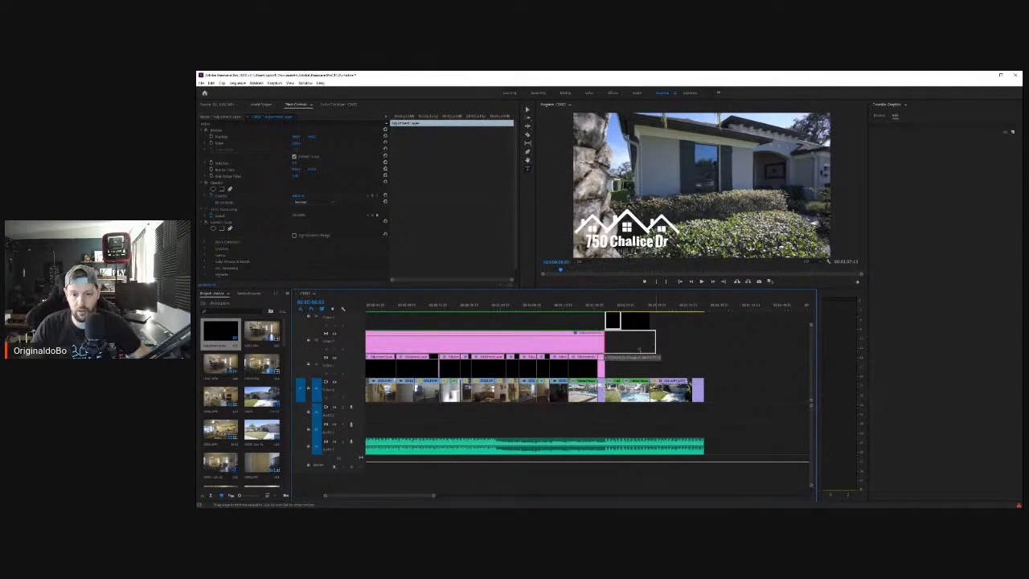
{"action": "key", "text": "="}
{"action": "key", "text": "="}
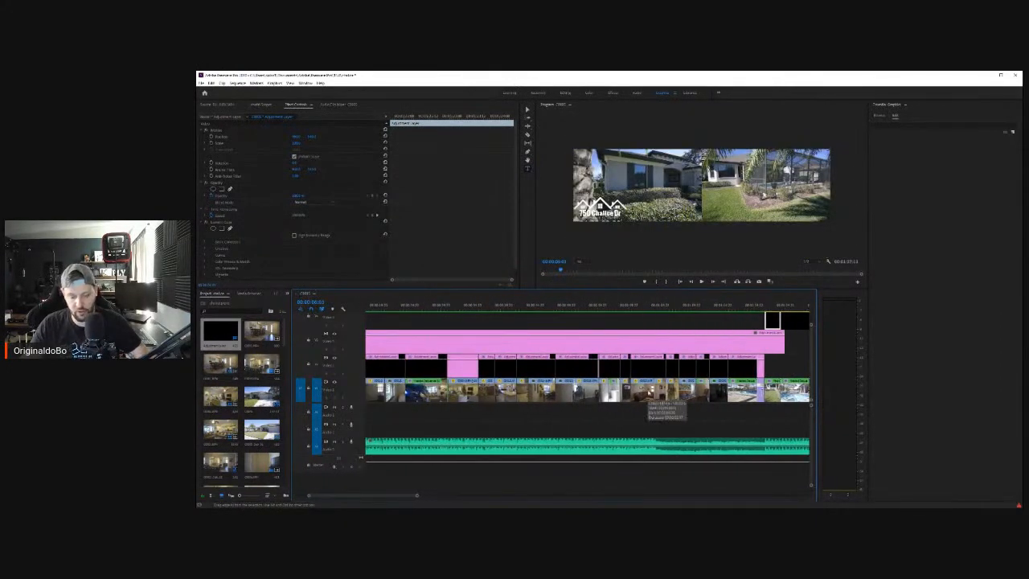
{"action": "key", "text": "minus"}
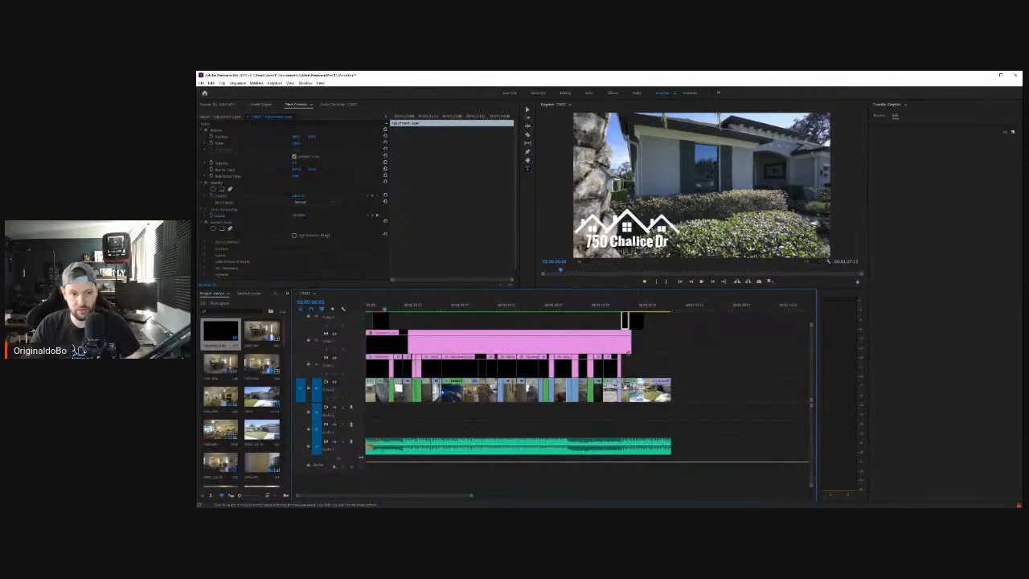
Step: Make the timeline area taller and move the logo title onto a new track above the adjustment layers
{"action": "left_click_drag", "start_coordinate": [651, 368], "coordinate": [455, 326]}
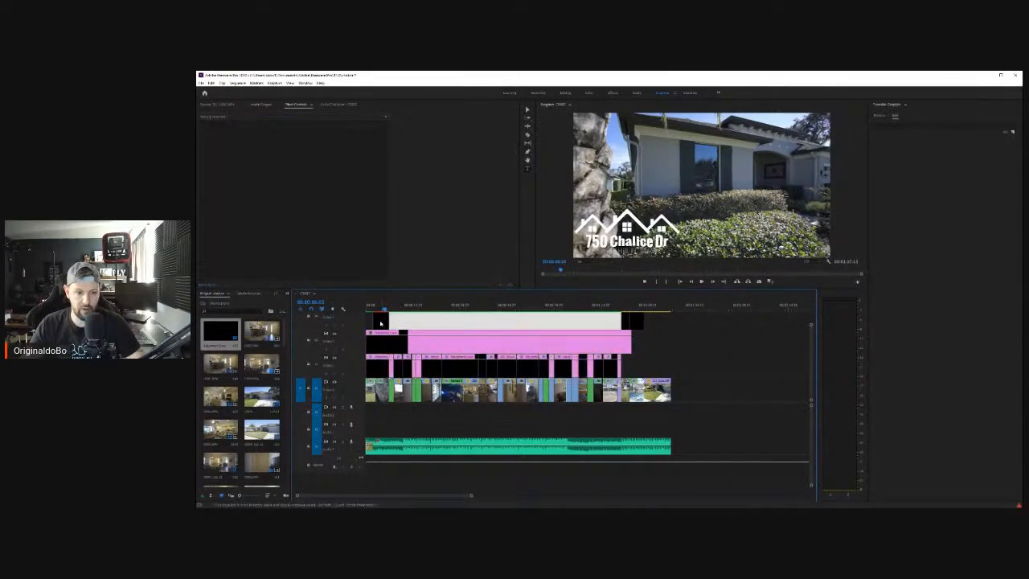
{"action": "key", "text": "ctrl+z"}
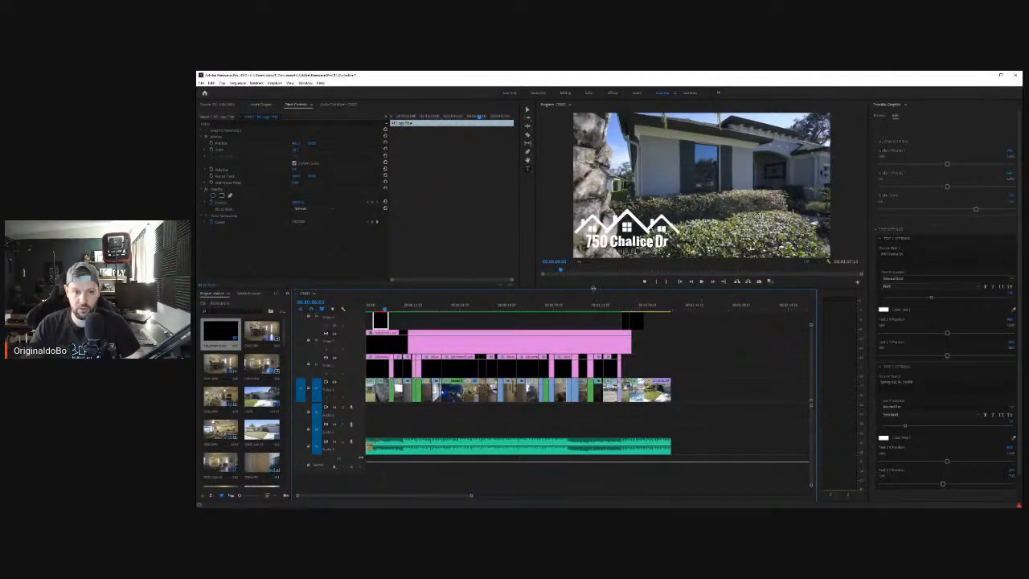
{"action": "left_click_drag", "start_coordinate": [593, 287], "coordinate": [593, 239]}
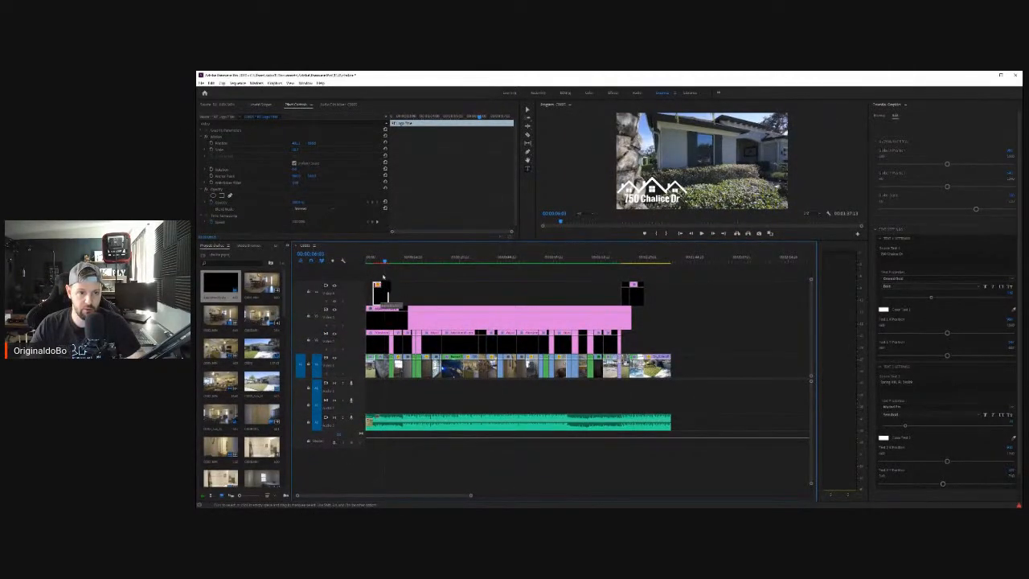
{"action": "left_click_drag", "start_coordinate": [384, 276], "coordinate": [382, 273]}
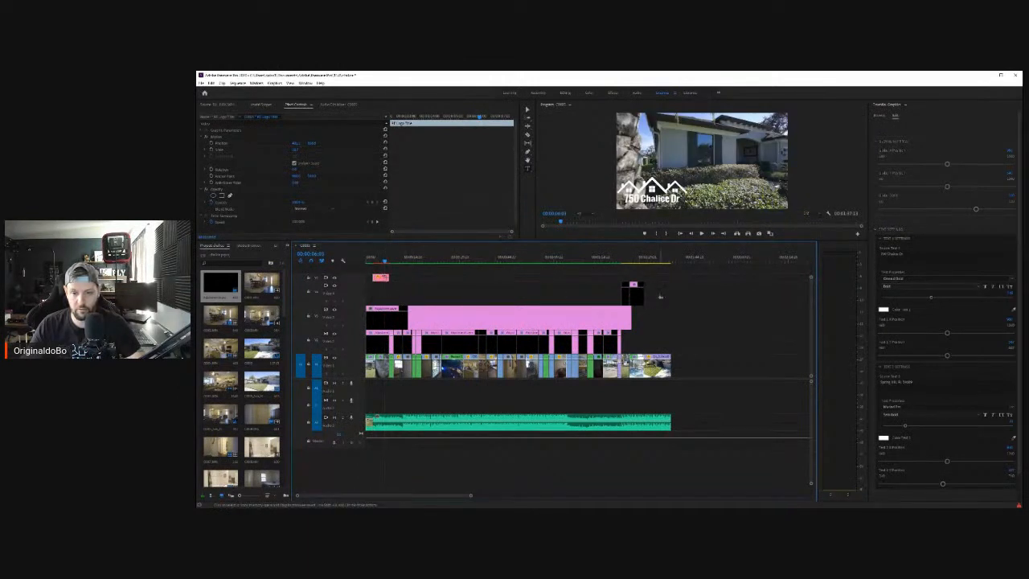
Step: Put all the individual clips' adjustment layers on the track above the overall adjustment layer, and extend the overall layer to the sequence's end
{"action": "left_click", "coordinate": [659, 296]}
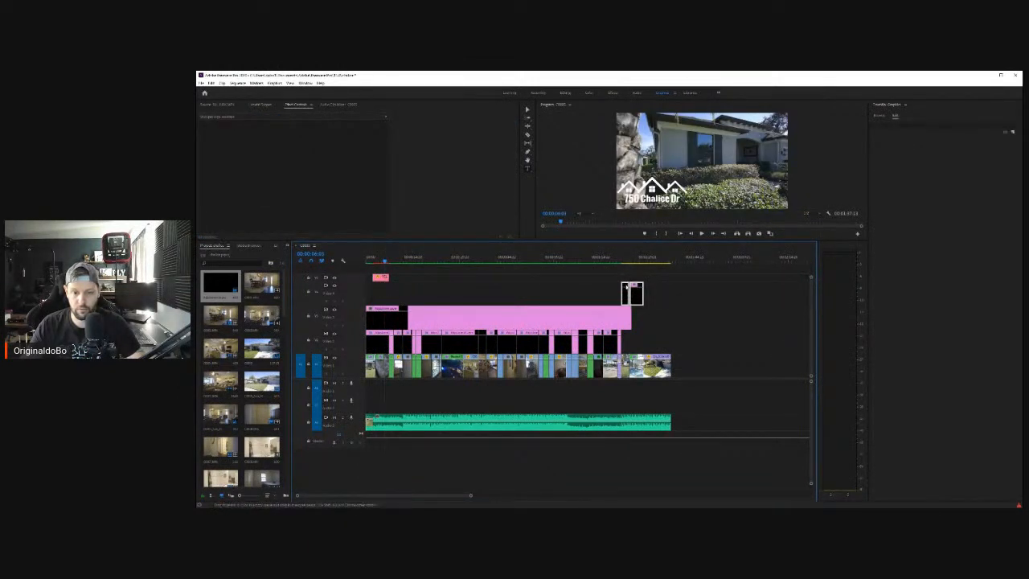
{"action": "left_click_drag", "start_coordinate": [626, 288], "coordinate": [630, 340]}
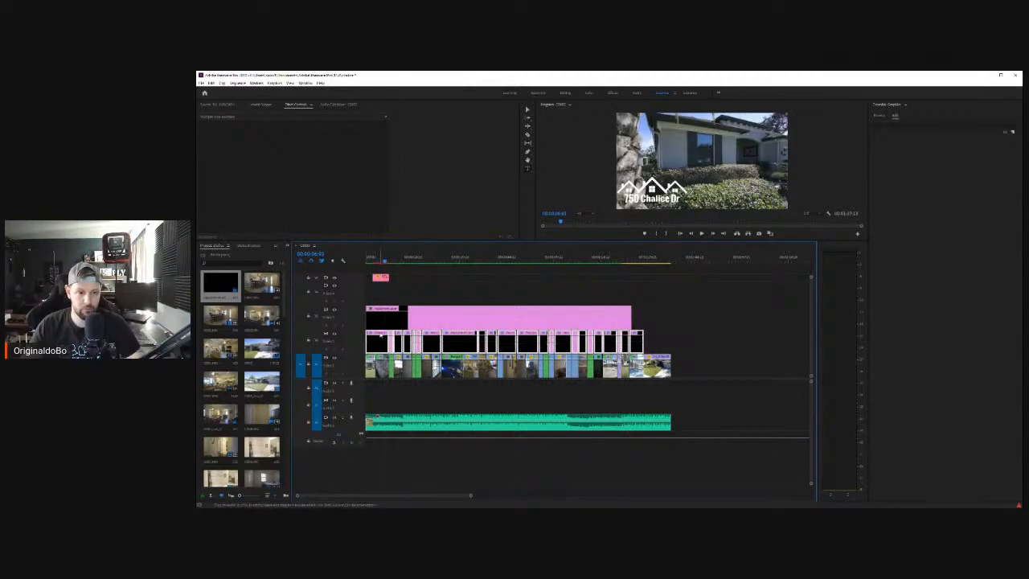
{"action": "left_click_drag", "start_coordinate": [378, 345], "coordinate": [379, 300]}
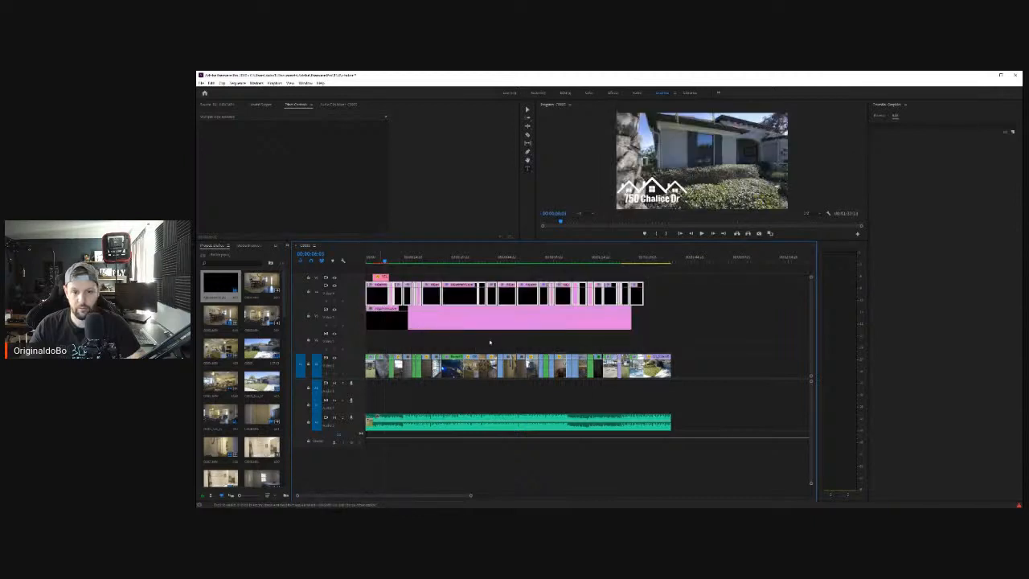
{"action": "left_click", "coordinate": [454, 296]}
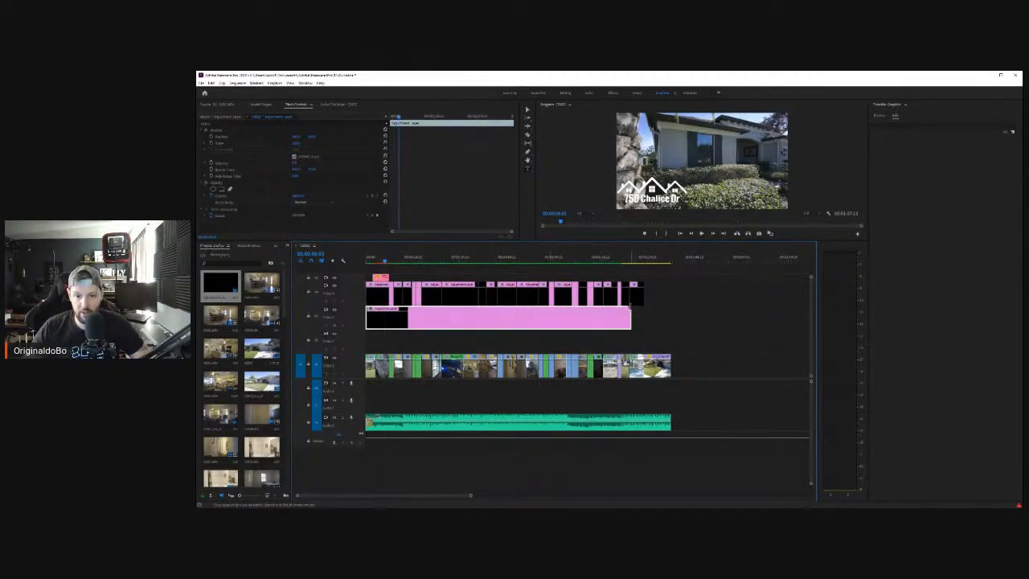
{"action": "left_click_drag", "start_coordinate": [632, 315], "coordinate": [671, 313]}
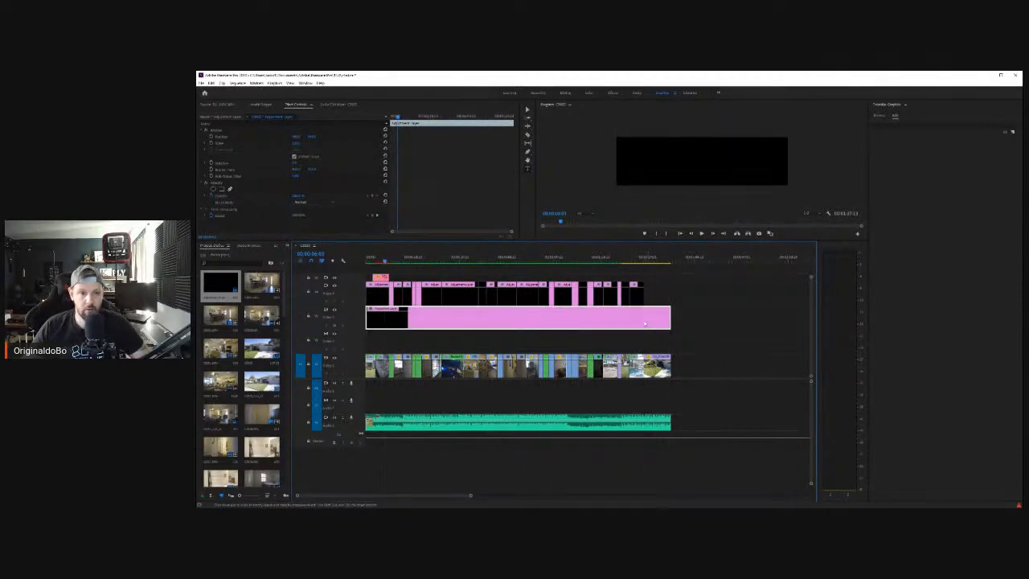
Step: Apply the Sharpen effect to the overall adjustment layer with a sharpen amount of 50
{"action": "left_click", "coordinate": [590, 94]}
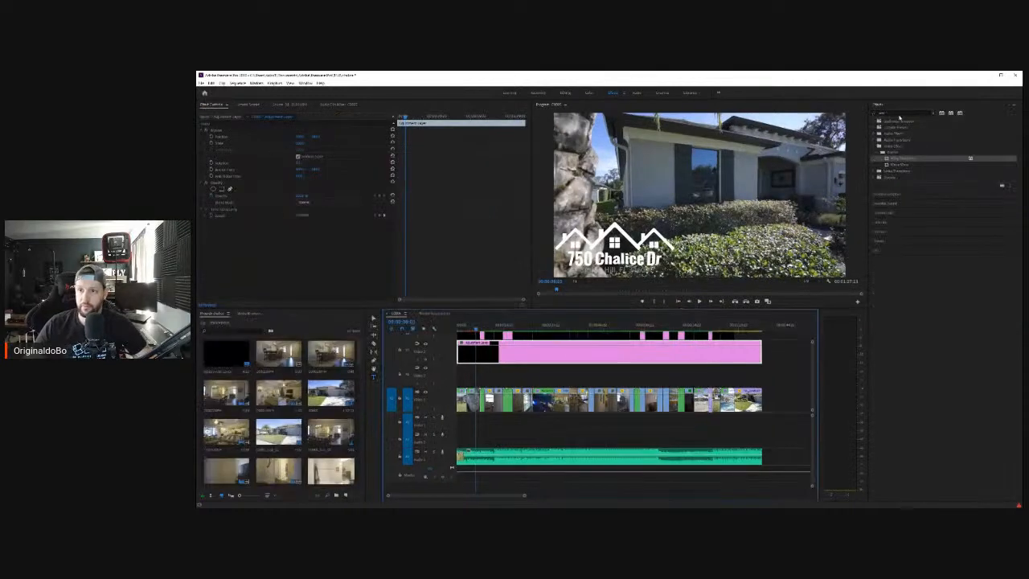
{"action": "left_click", "coordinate": [899, 114]}
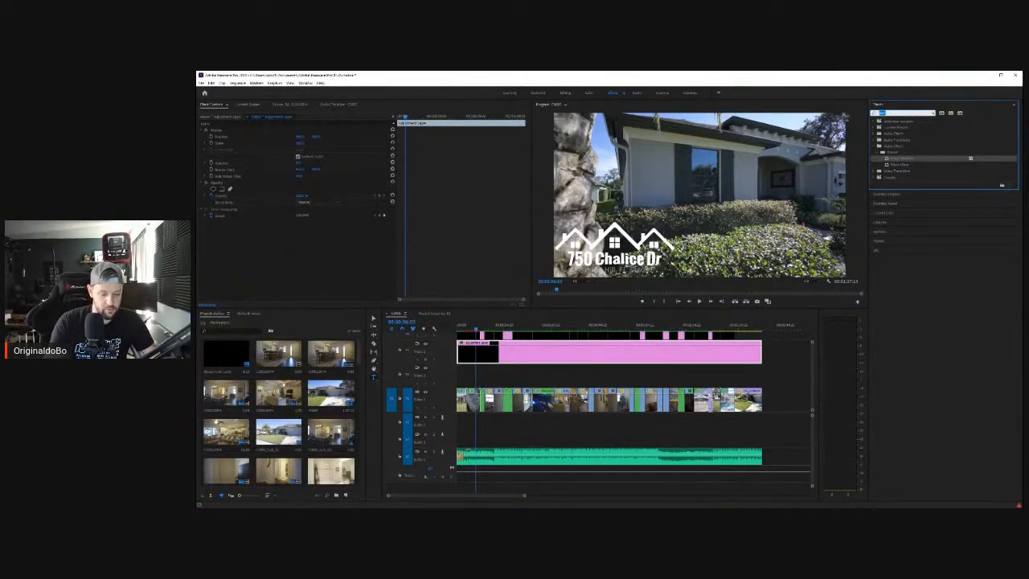
{"action": "type", "text": "sharp"}
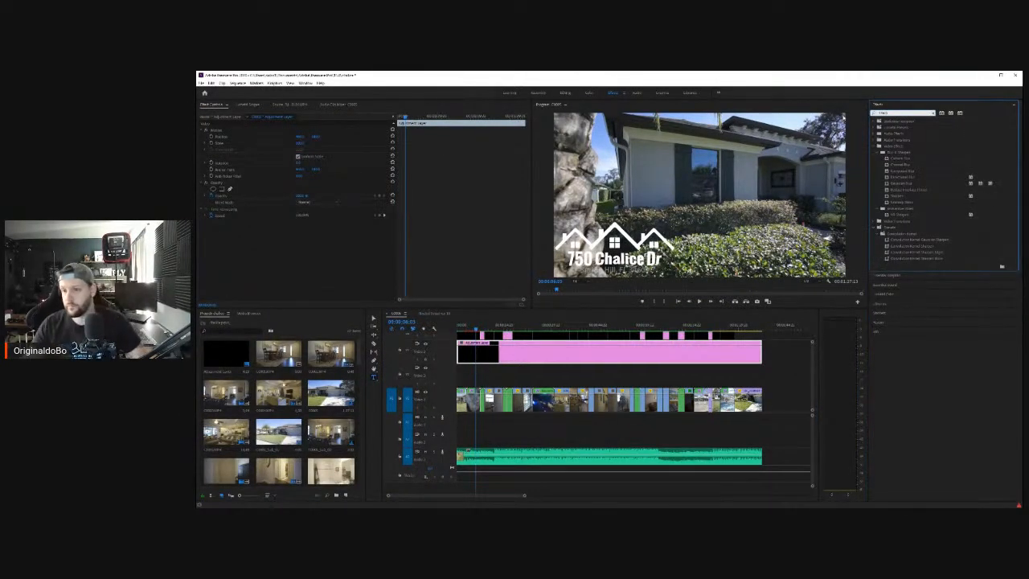
{"action": "left_click_drag", "start_coordinate": [898, 197], "coordinate": [546, 364]}
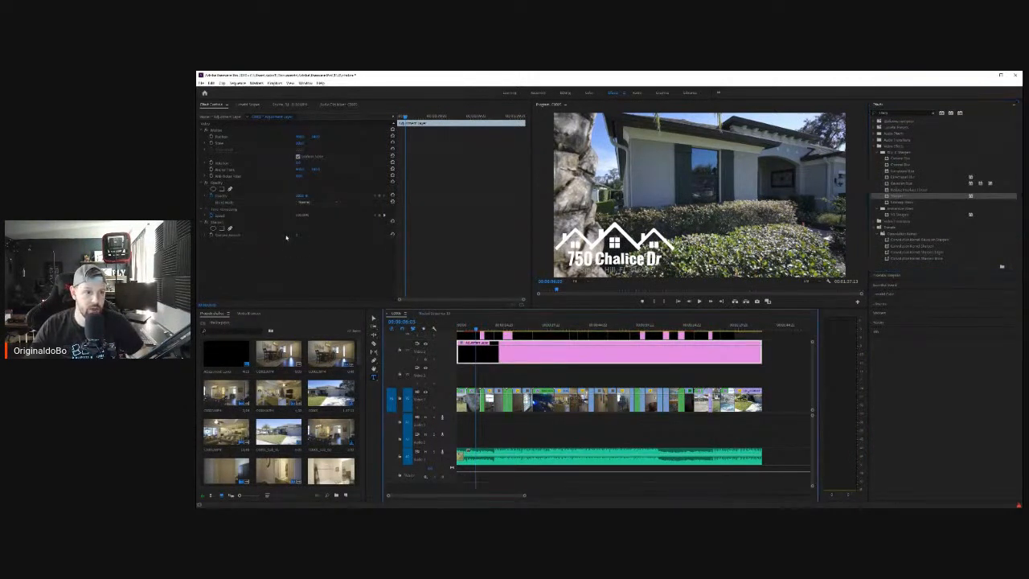
{"action": "left_click", "coordinate": [298, 235]}
{"action": "type", "text": "50"}
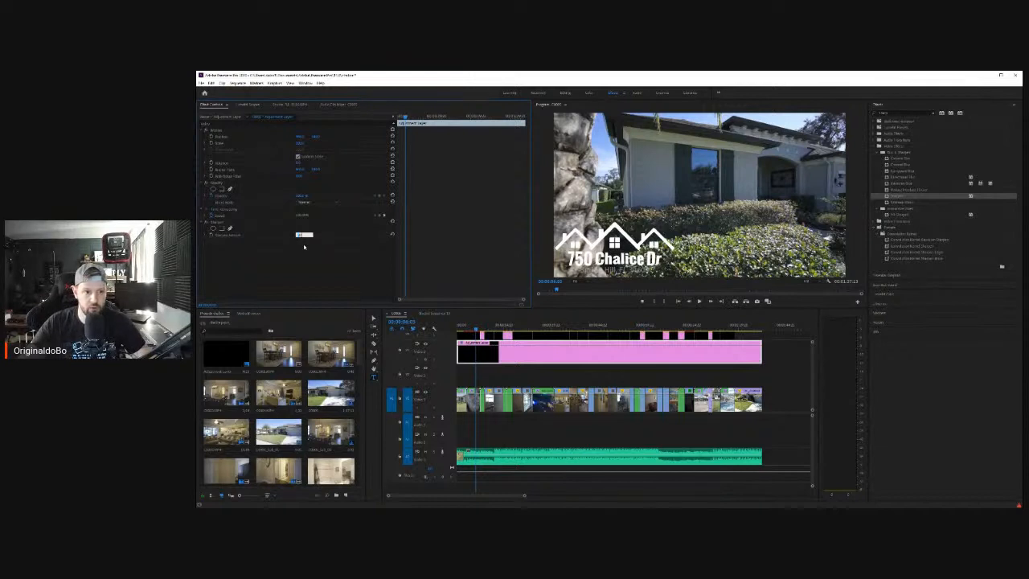
{"action": "key", "text": "Return"}
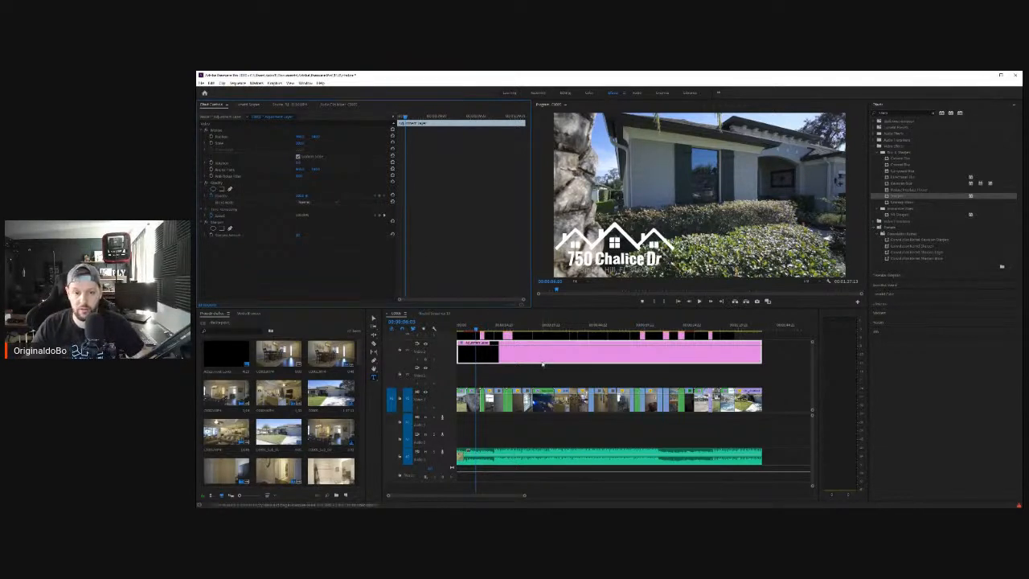
Step: Render the sequence previews and play the edit through to its end, pausing on interior shots to review them
{"action": "key", "text": "Return"}
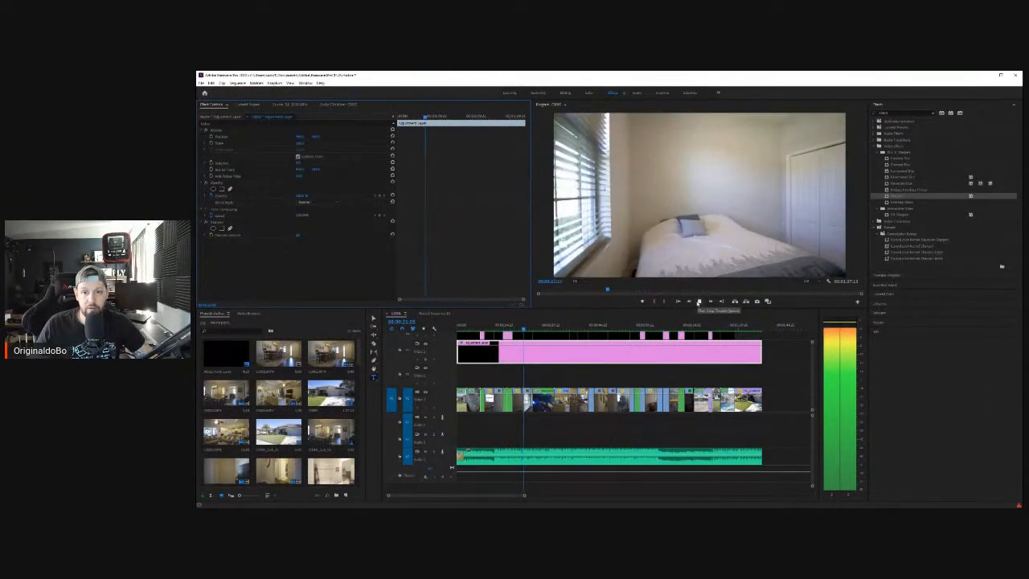
{"action": "left_click", "coordinate": [697, 302]}
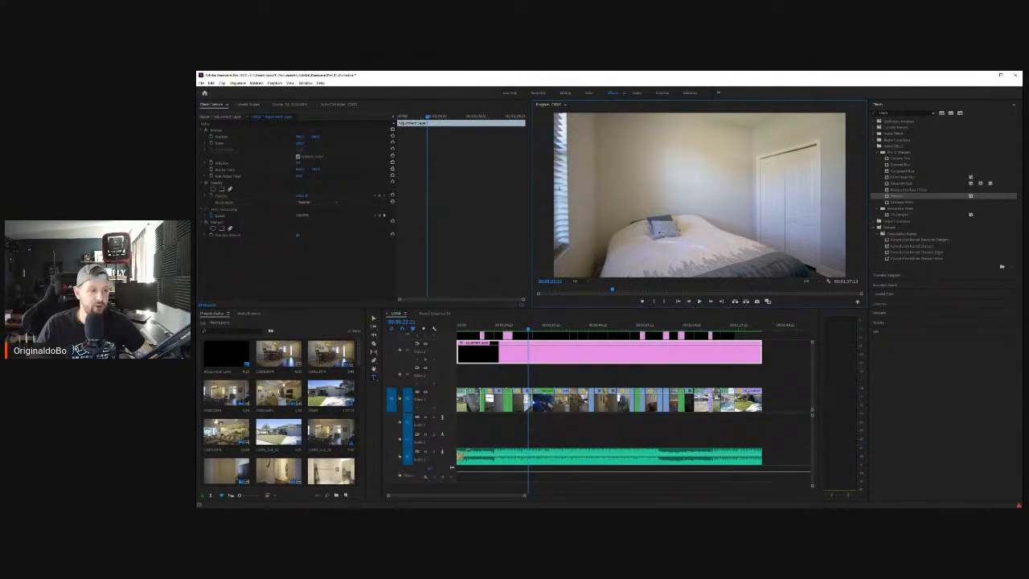
{"action": "left_click", "coordinate": [700, 302]}
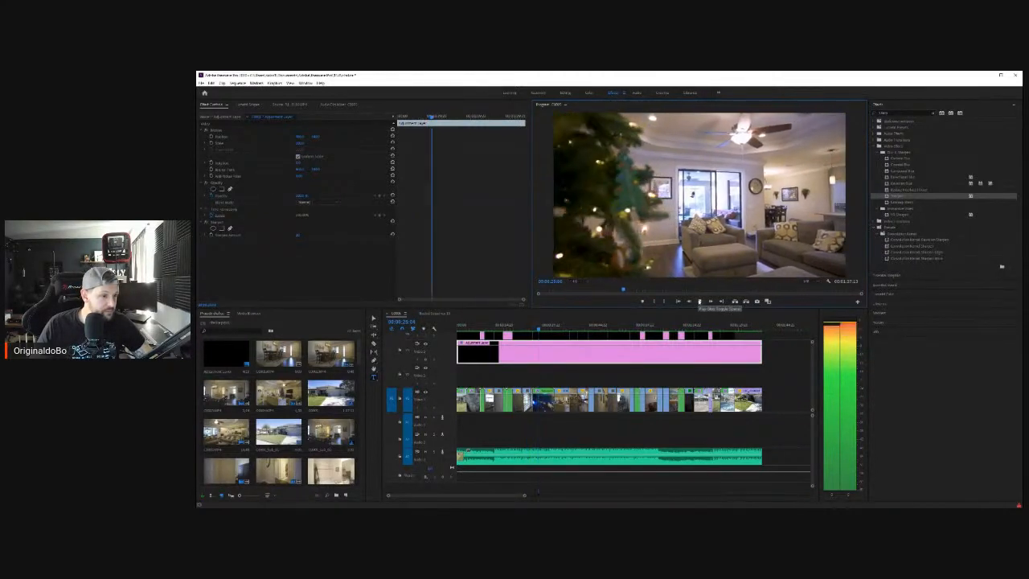
{"action": "left_click", "coordinate": [699, 303]}
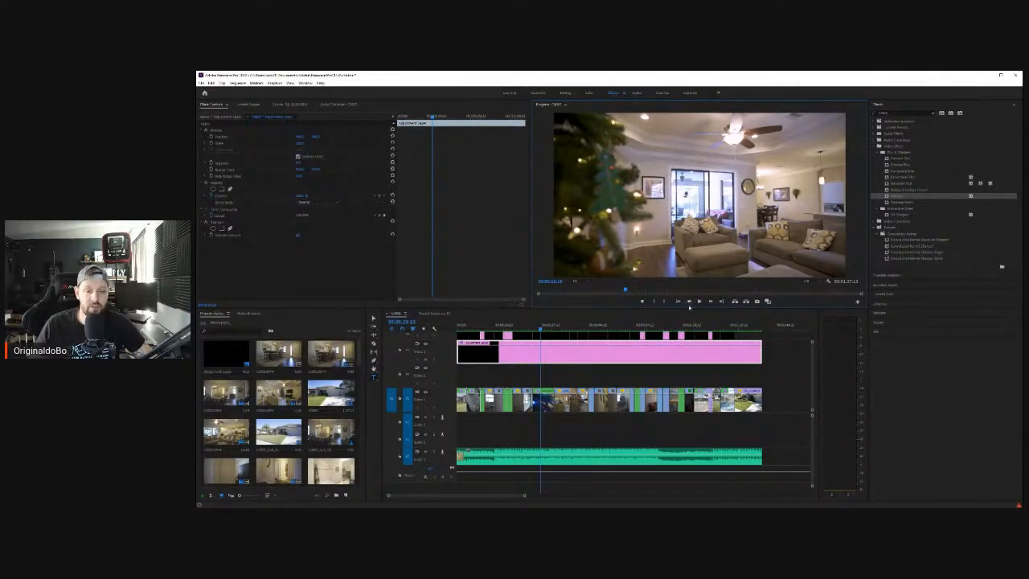
{"action": "left_click", "coordinate": [687, 301]}
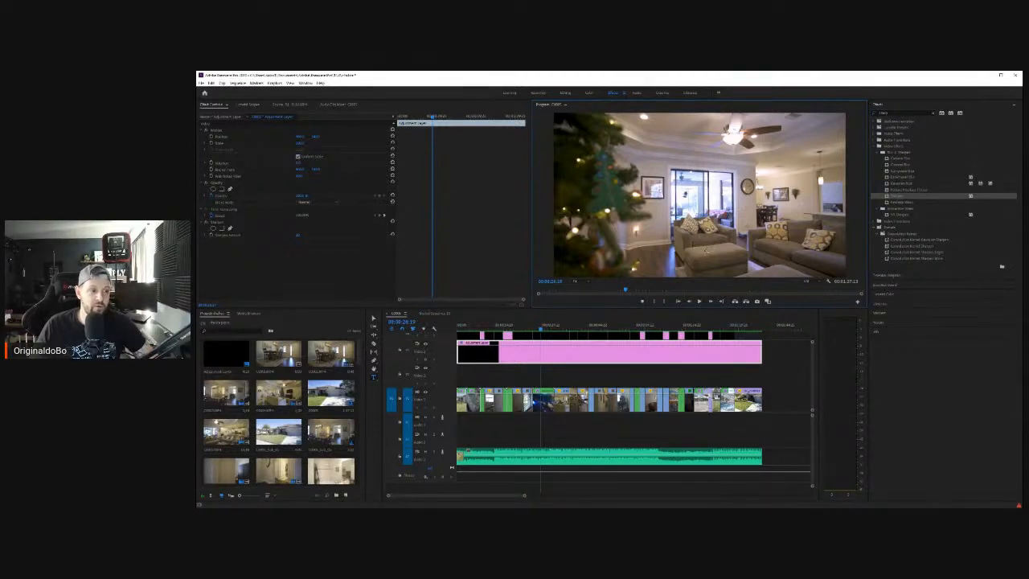
{"action": "left_click", "coordinate": [697, 302]}
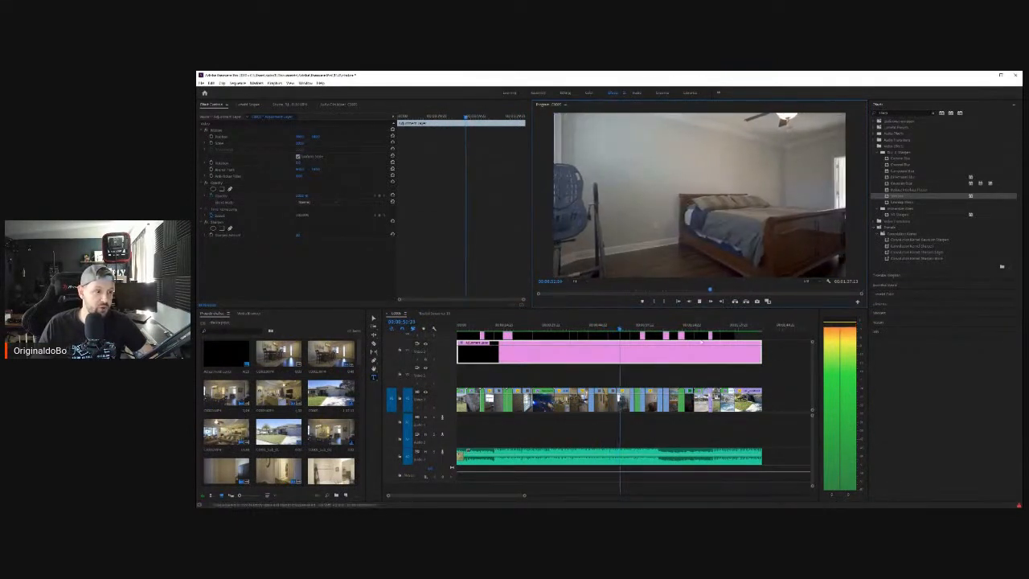
{"action": "left_click", "coordinate": [699, 301]}
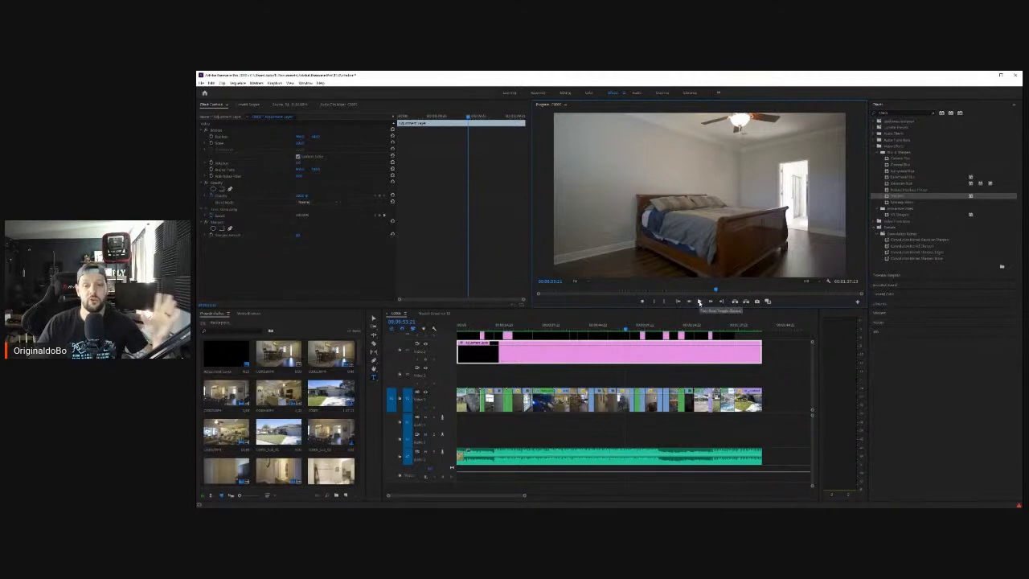
{"action": "left_click", "coordinate": [698, 301]}
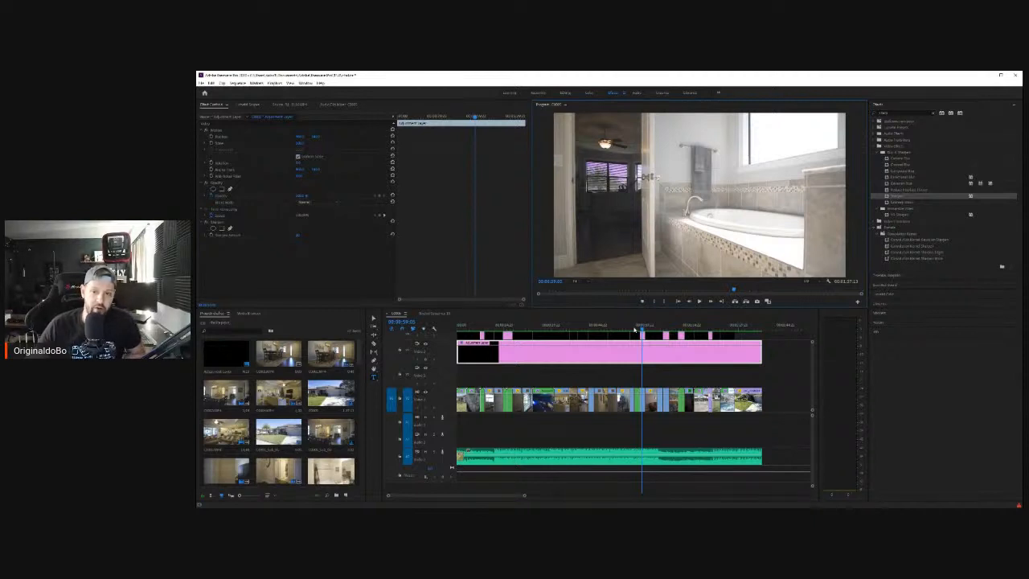
{"action": "left_click", "coordinate": [700, 301]}
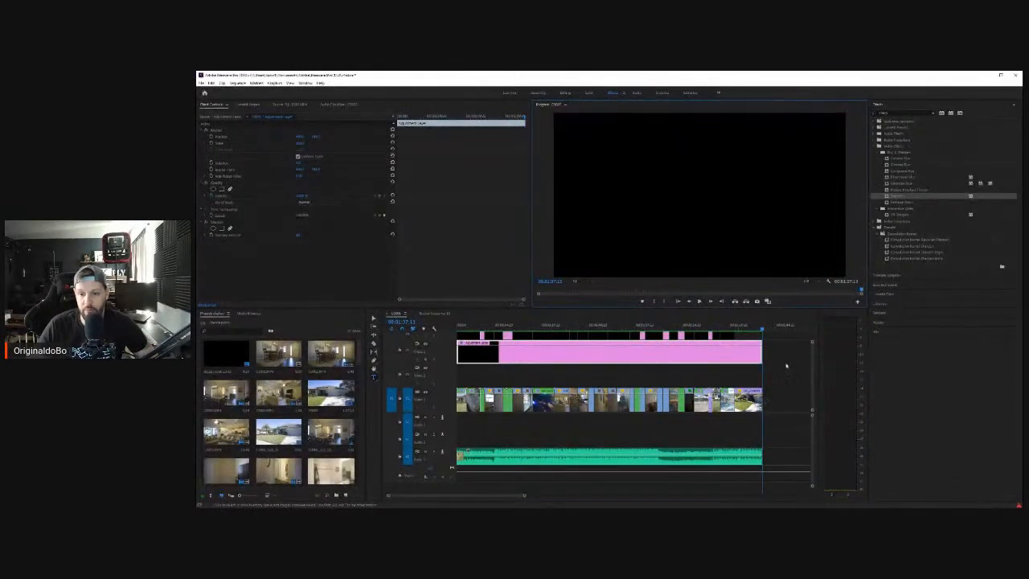
Step: Lengthen the music, the final exterior clip and the overall adjustment layer slightly past the current end of the sequence
{"action": "left_click_drag", "start_coordinate": [762, 457], "coordinate": [774, 456]}
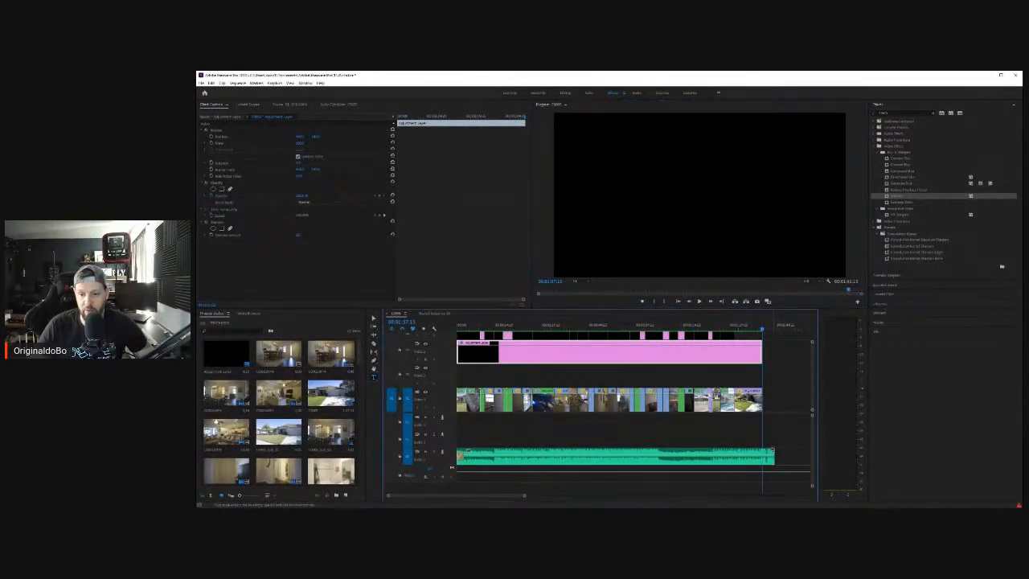
{"action": "left_click_drag", "start_coordinate": [761, 389], "coordinate": [769, 397]}
{"action": "left_click_drag", "start_coordinate": [762, 351], "coordinate": [768, 352]}
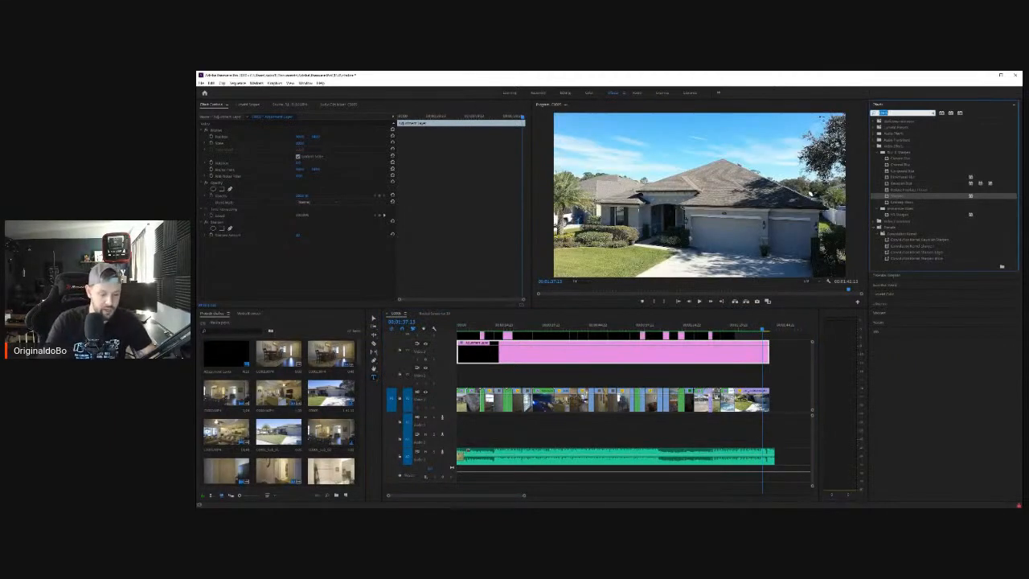
Step: Add a Dip to Black transition at the end of the final exterior clip and play back the closing fade
{"action": "type", "text": "dip"}
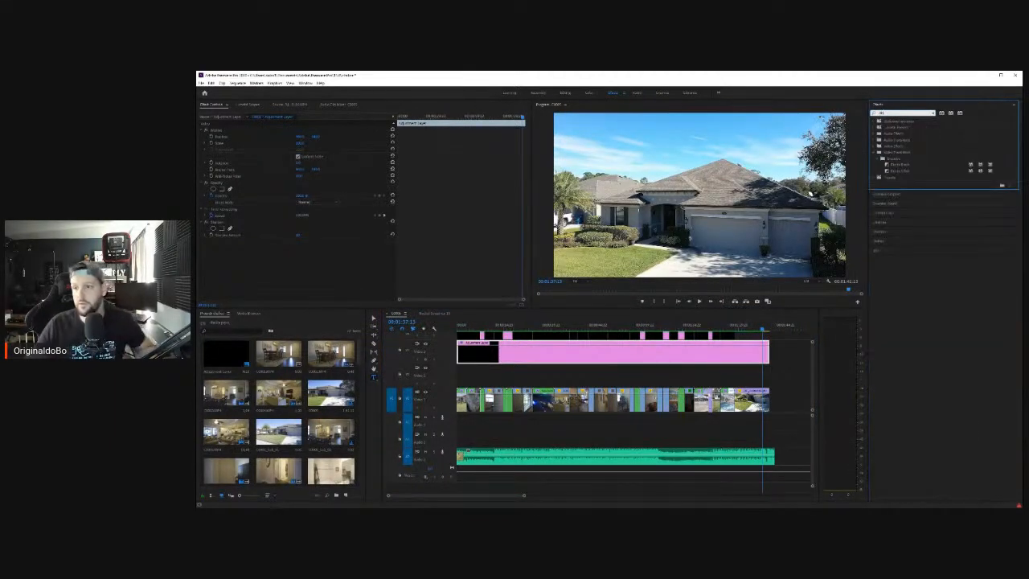
{"action": "left_click_drag", "start_coordinate": [891, 166], "coordinate": [784, 406]}
{"action": "key", "text": "equal"}
{"action": "key", "text": "equal"}
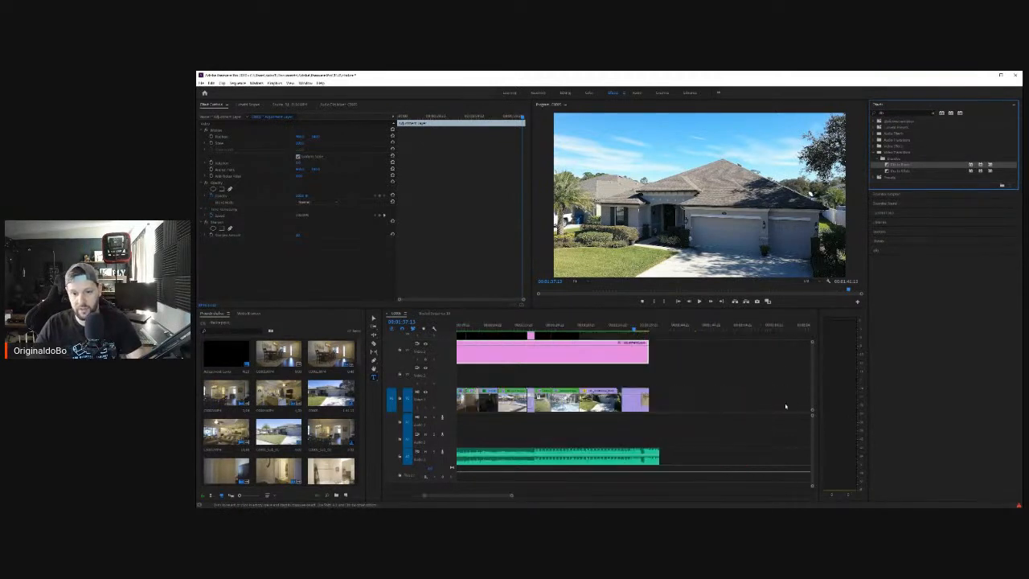
{"action": "left_click", "coordinate": [648, 401]}
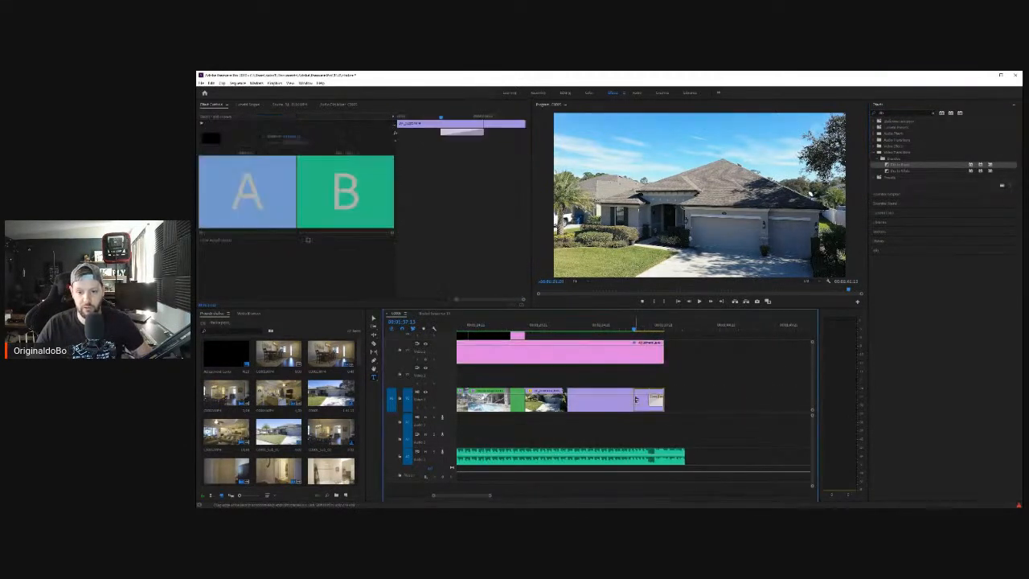
{"action": "left_click", "coordinate": [599, 325]}
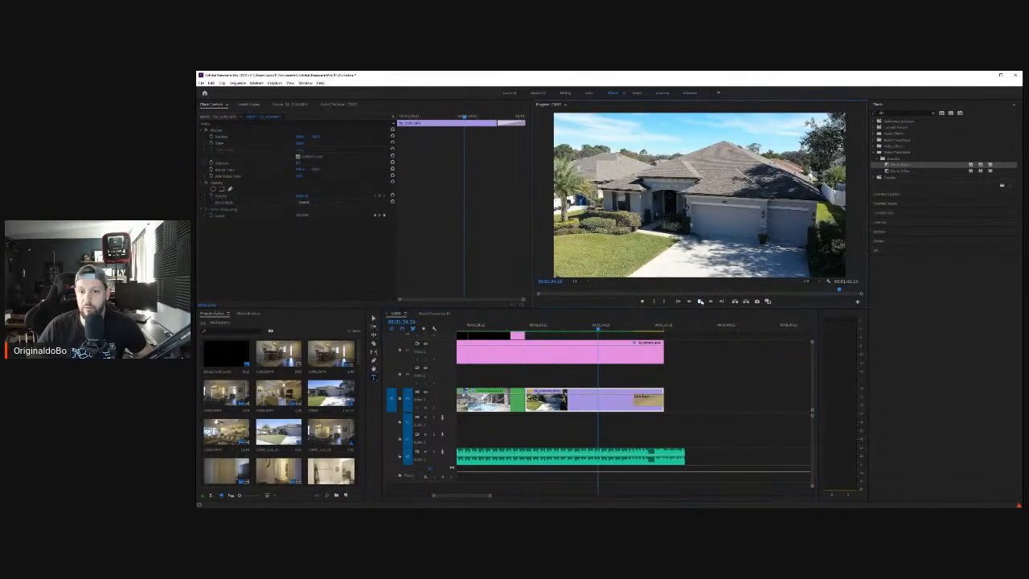
{"action": "left_click", "coordinate": [700, 301]}
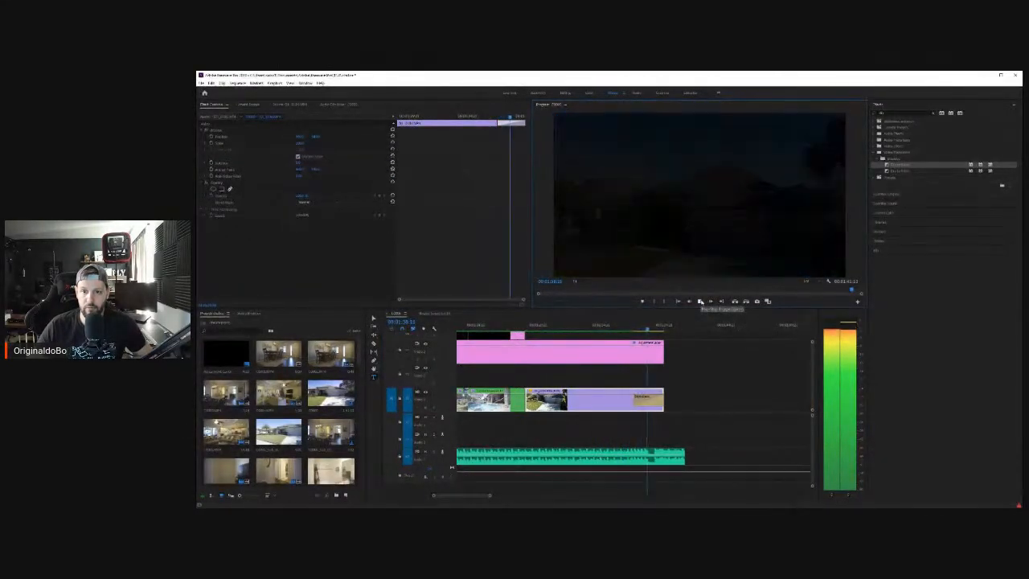
Step: Lengthen the closing Dip to Black transition by starting it earlier on the final exterior clip, and play back the fade
{"action": "left_click", "coordinate": [699, 301]}
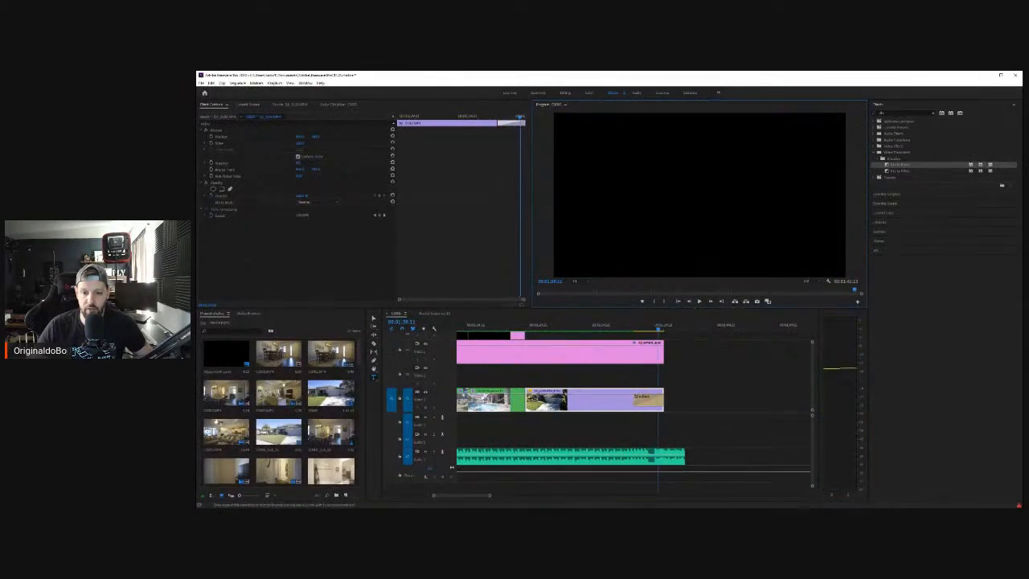
{"action": "left_click", "coordinate": [635, 397]}
{"action": "left_click", "coordinate": [599, 330]}
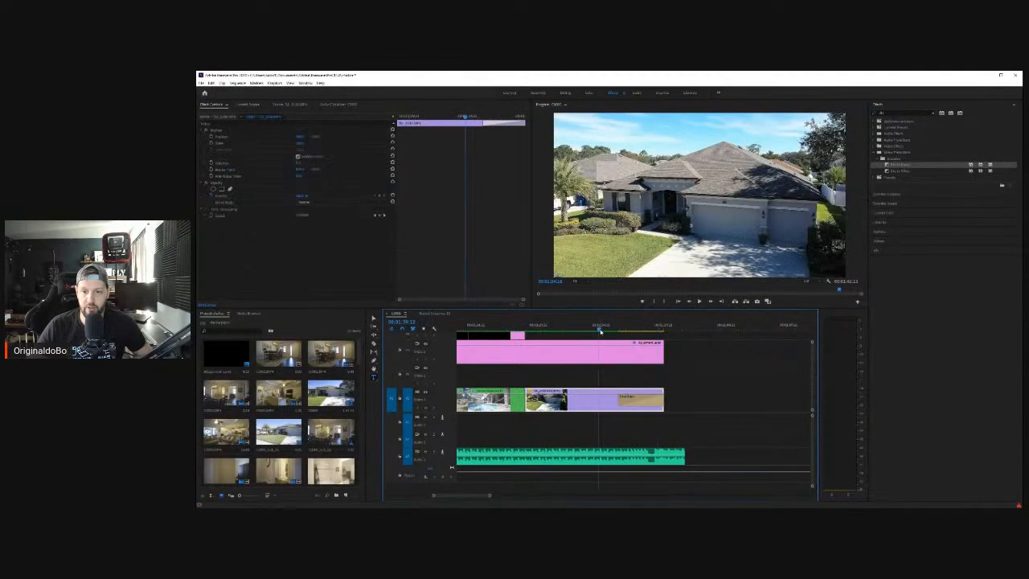
{"action": "left_click", "coordinate": [698, 301]}
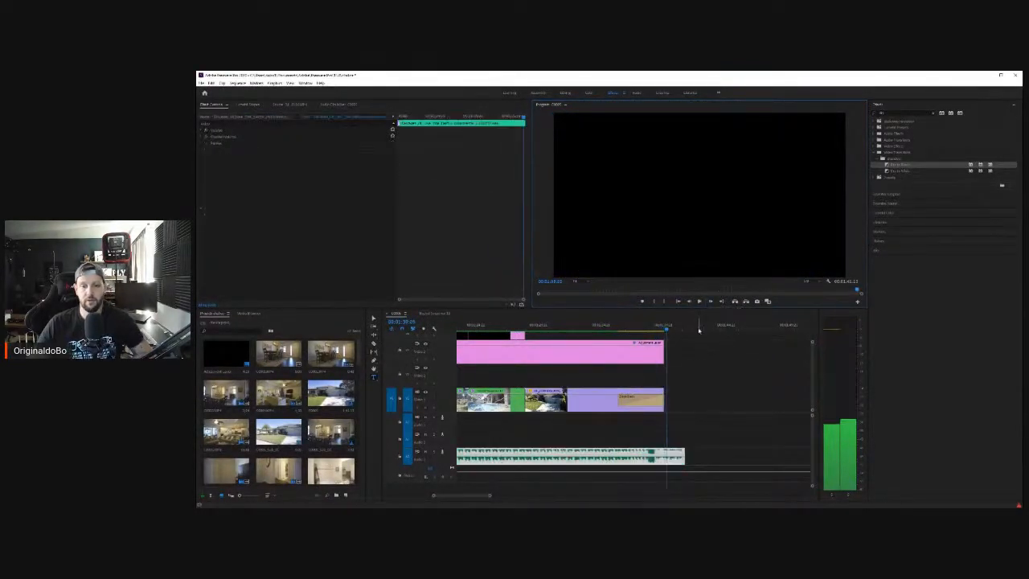
{"action": "key", "text": "="}
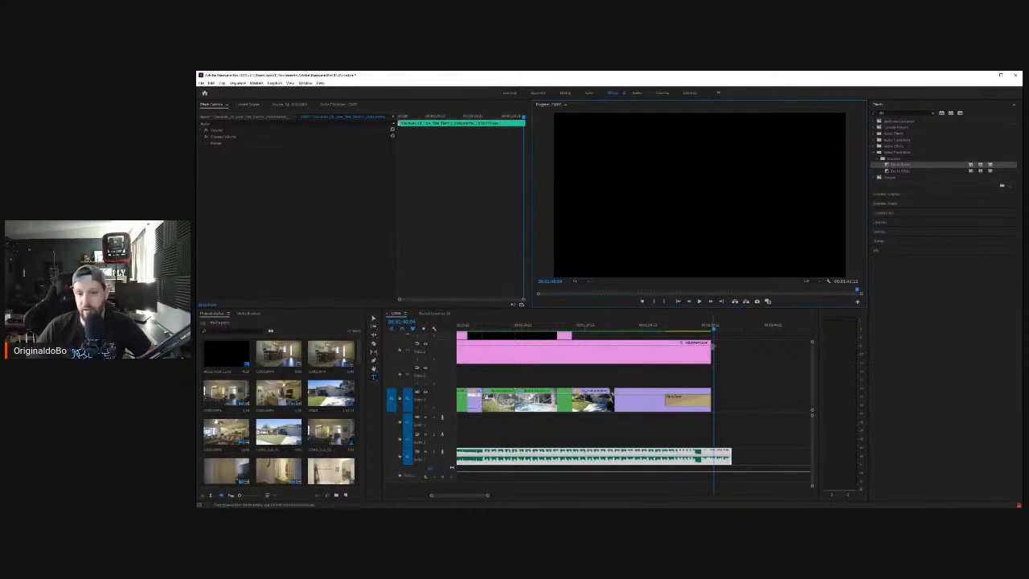
{"action": "key", "text": "="}
{"action": "left_click_drag", "start_coordinate": [729, 329], "coordinate": [672, 332]}
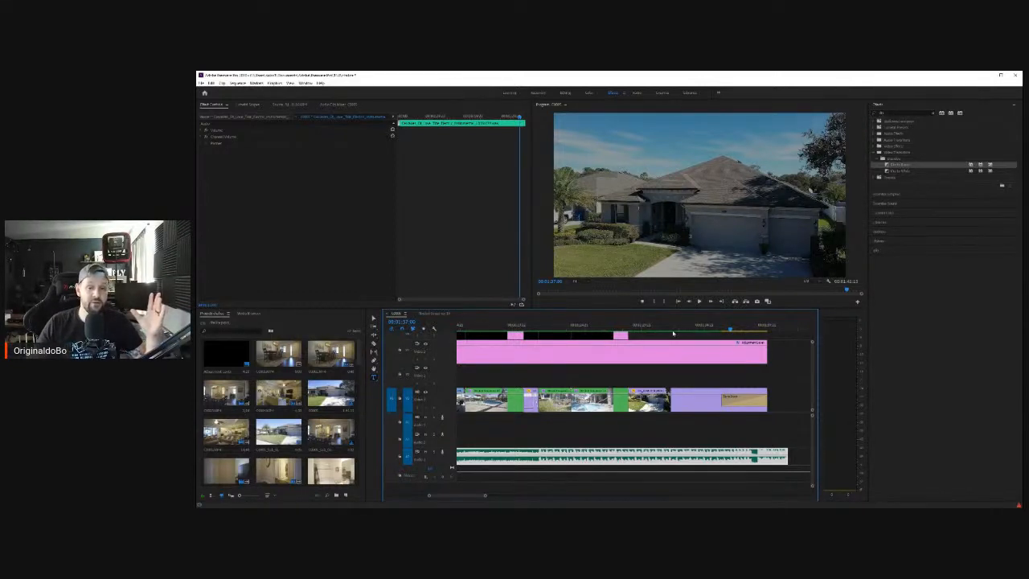
Step: Look over the whole sequence on the timeline and play it from the start through to the bathroom shot
{"action": "scroll", "coordinate": [636, 363], "scroll_direction": "up", "scroll_amount": 6}
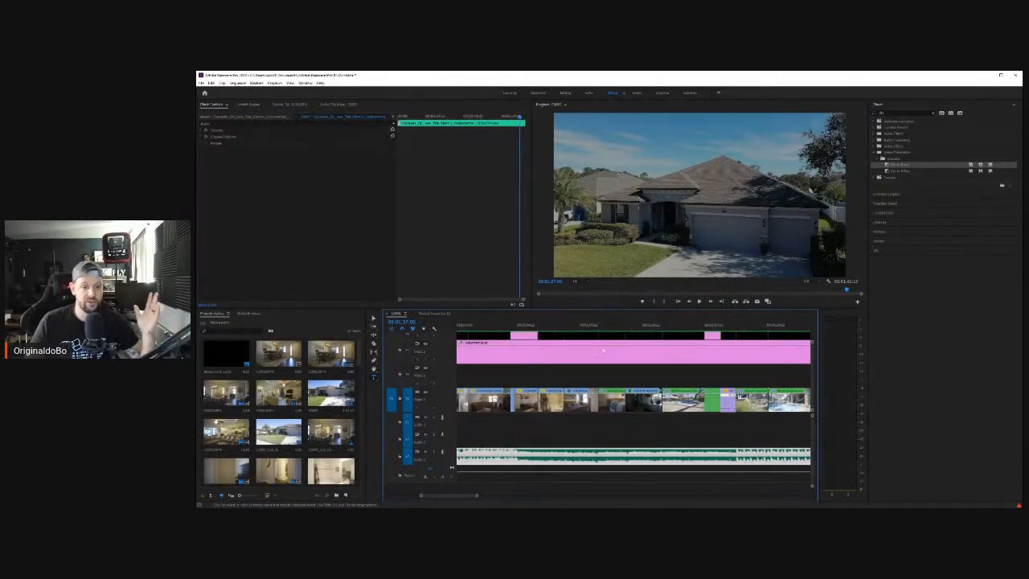
{"action": "scroll", "coordinate": [603, 350], "scroll_direction": "up", "scroll_amount": 5}
{"action": "left_click", "coordinate": [594, 373]}
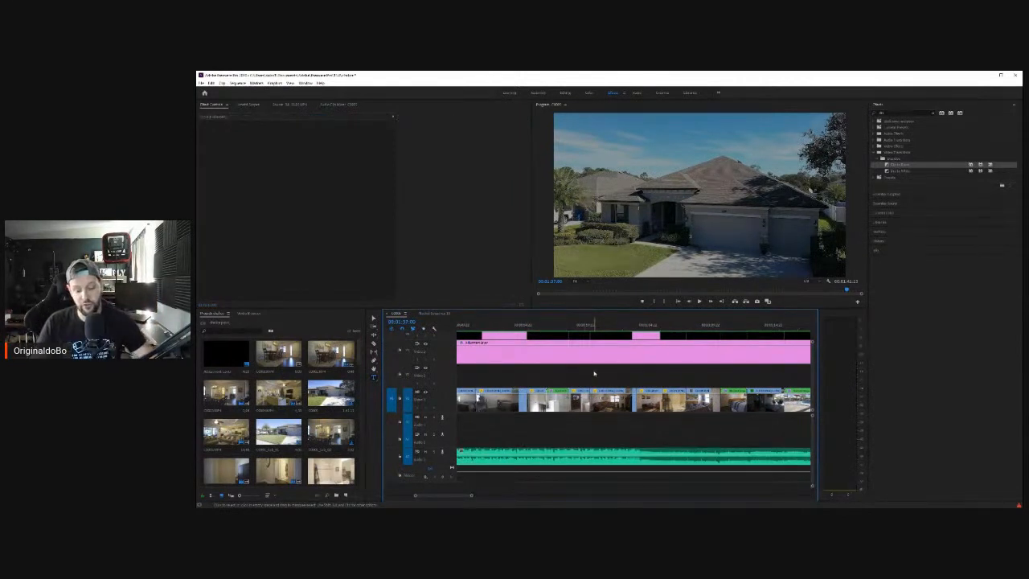
{"action": "scroll", "coordinate": [594, 373], "scroll_direction": "down", "scroll_amount": 5}
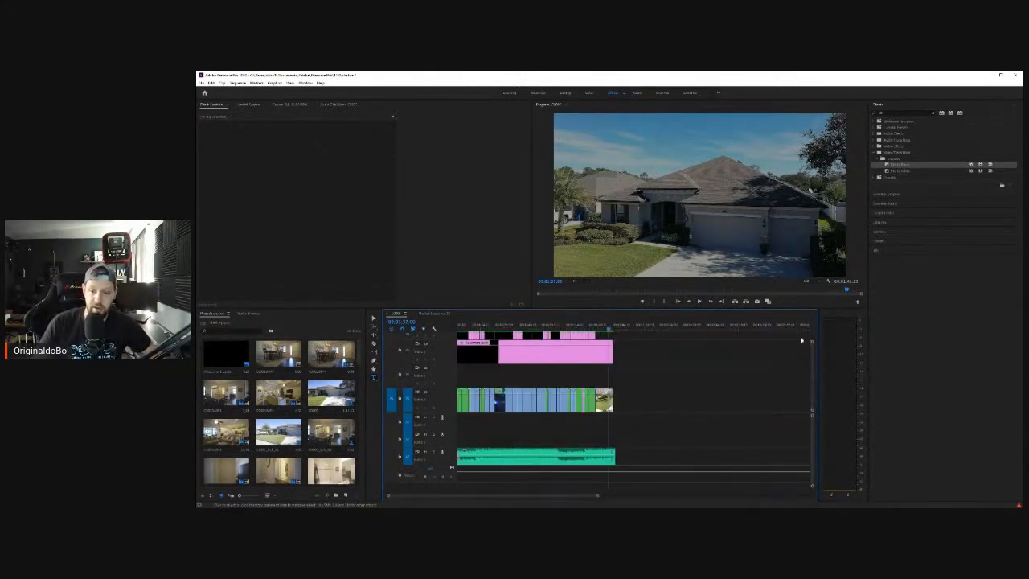
{"action": "left_click_drag", "start_coordinate": [812, 342], "coordinate": [809, 330]}
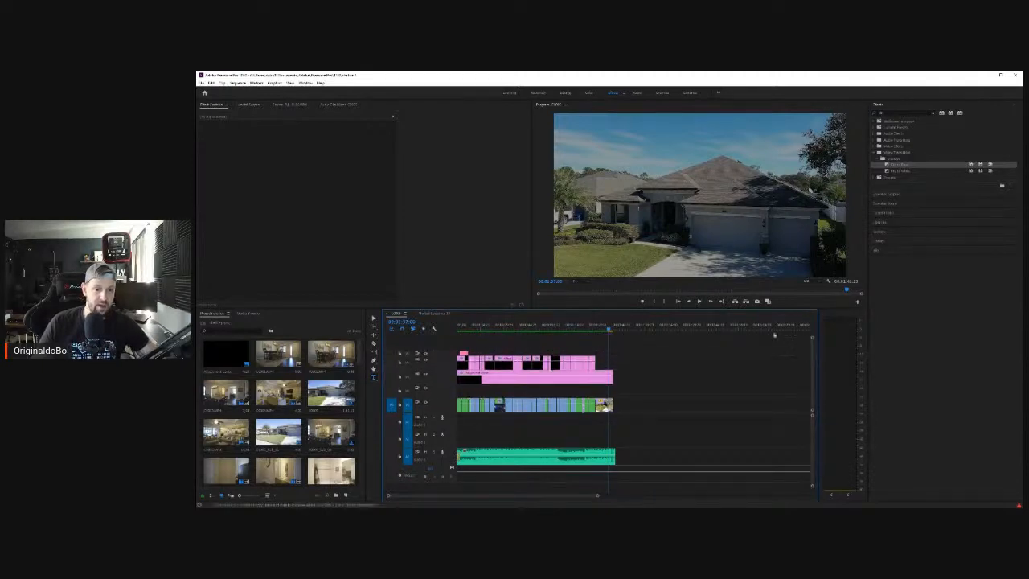
{"action": "left_click", "coordinate": [480, 404]}
{"action": "left_click", "coordinate": [480, 326]}
{"action": "key", "text": "Home"}
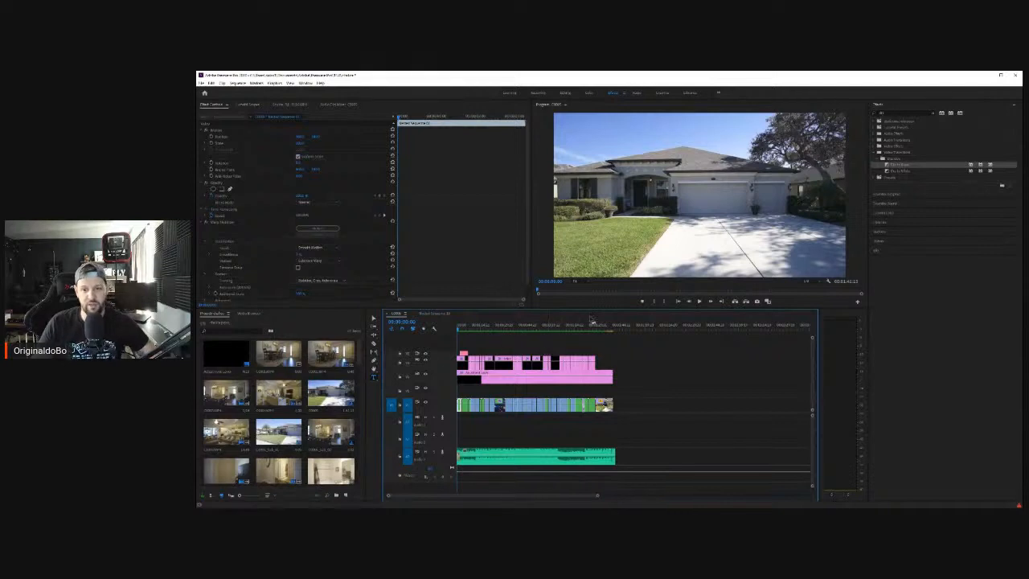
{"action": "left_click", "coordinate": [700, 302]}
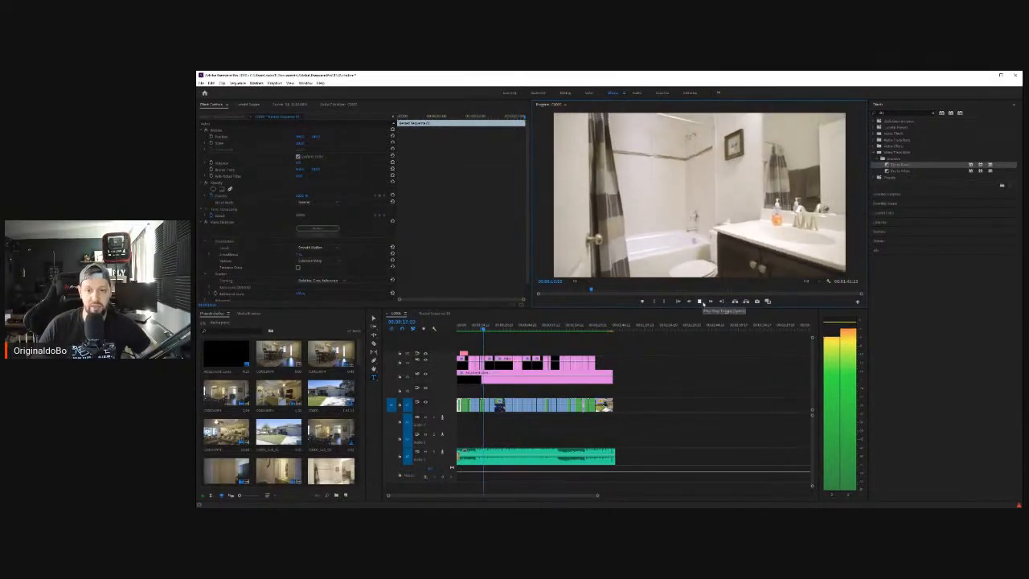
{"action": "left_click", "coordinate": [699, 300]}
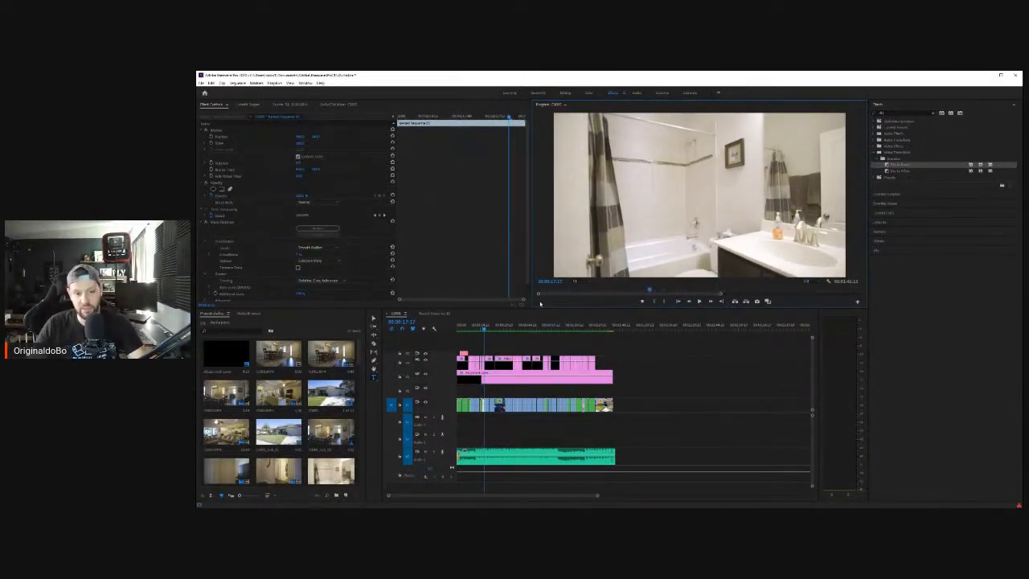
Step: Place the real estate titles motion graphics template above the living room shot with the Christmas tree, accepting the missing-font notice
{"action": "left_click", "coordinate": [538, 346]}
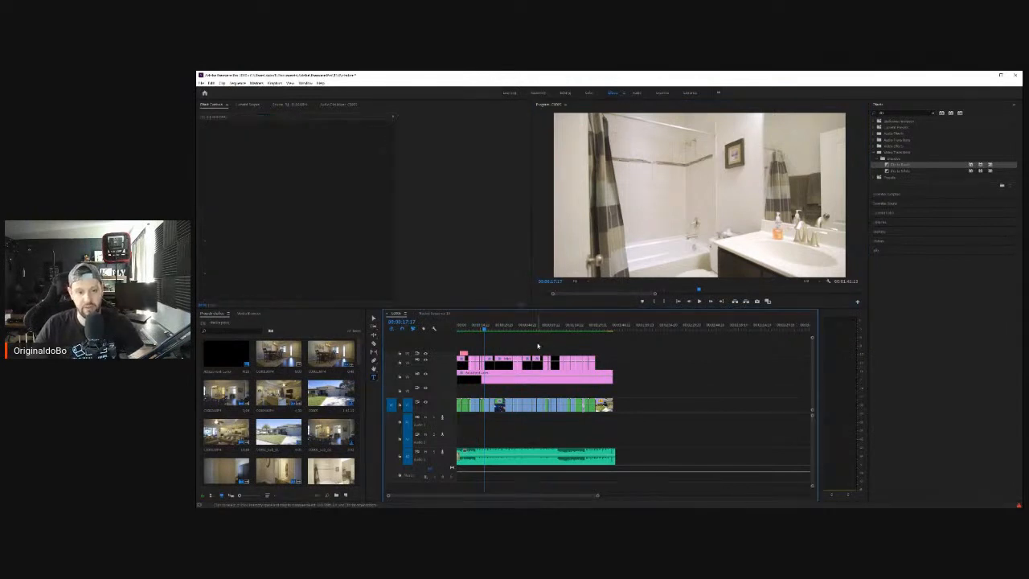
{"action": "key", "text": "equal"}
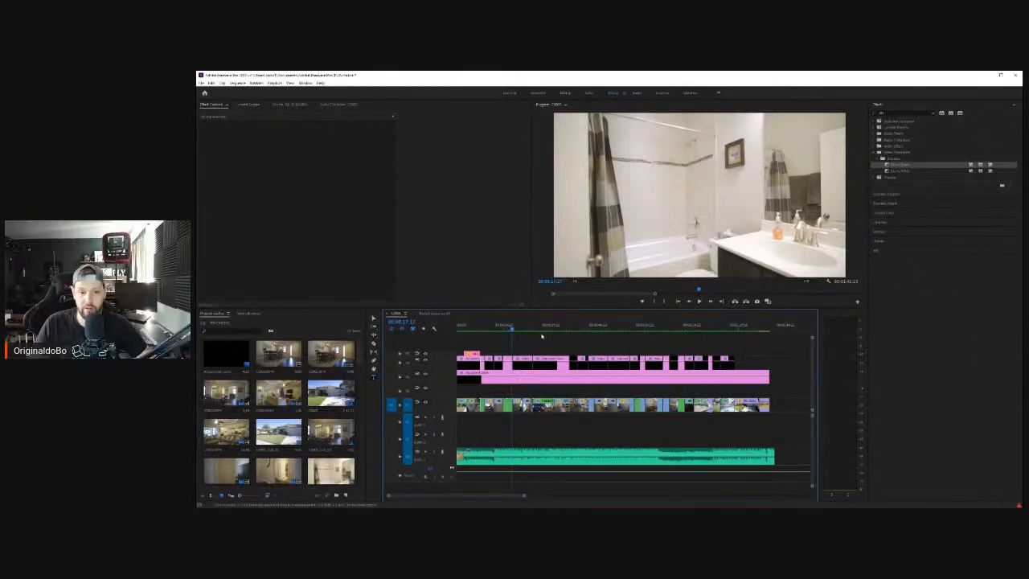
{"action": "left_click_drag", "start_coordinate": [499, 329], "coordinate": [542, 331]}
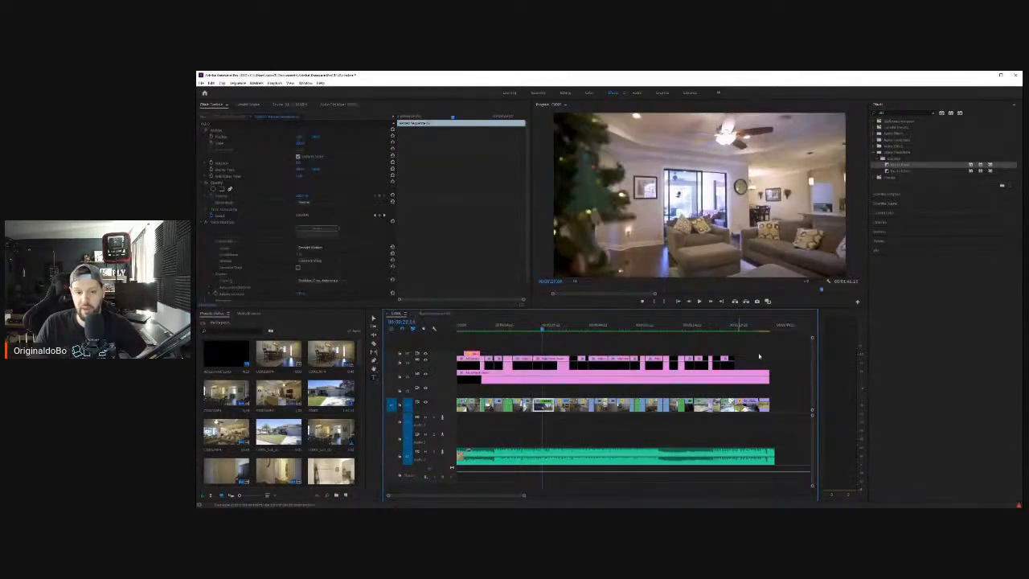
{"action": "left_click", "coordinate": [548, 363]}
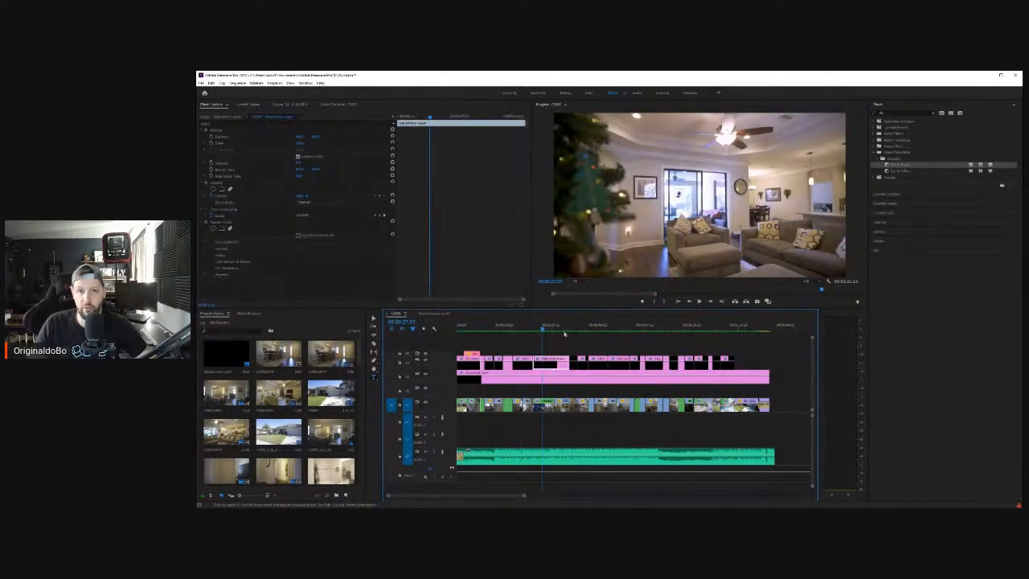
{"action": "left_click", "coordinate": [661, 92]}
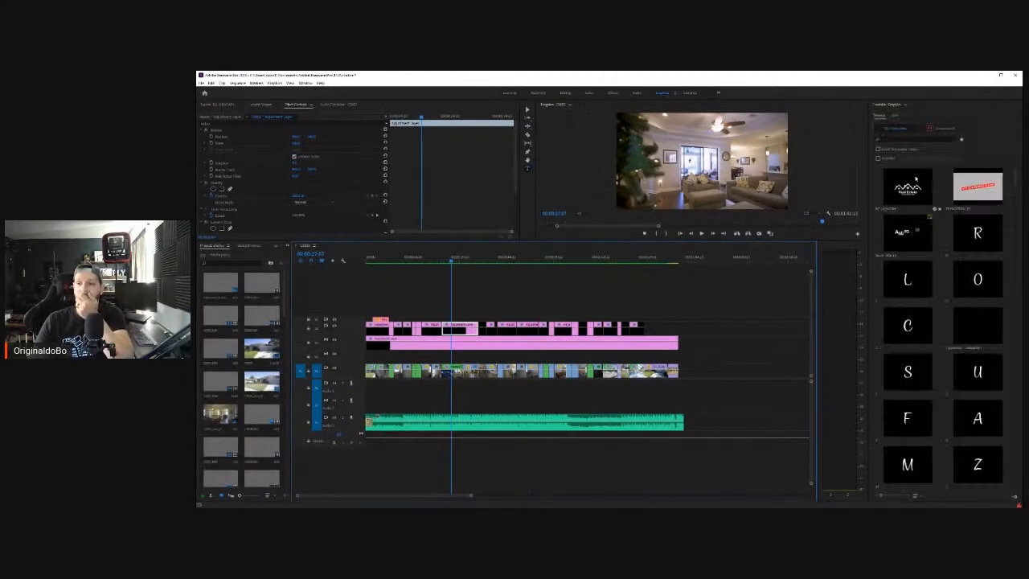
{"action": "left_click_drag", "start_coordinate": [1017, 178], "coordinate": [1019, 223]}
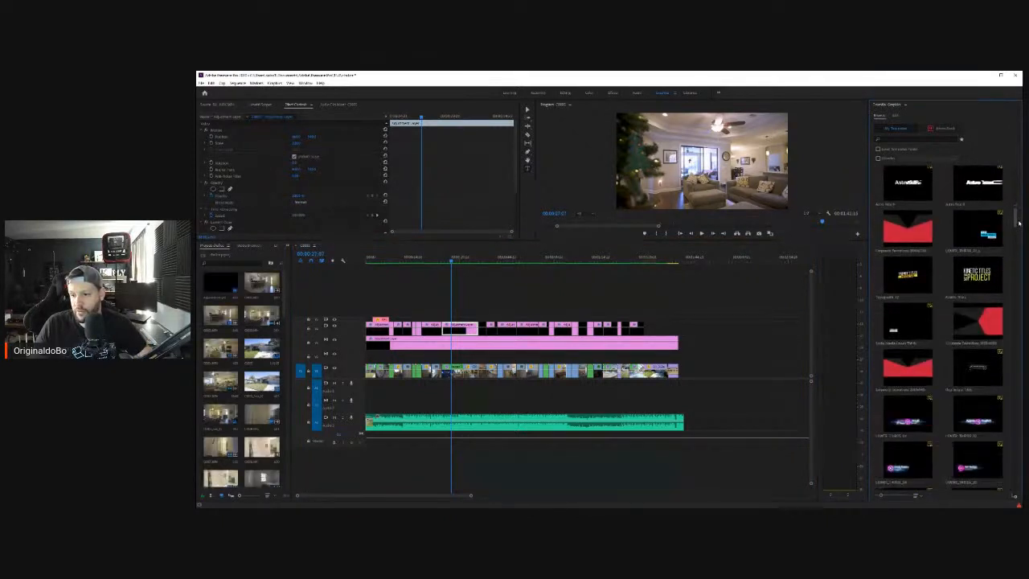
{"action": "left_click_drag", "start_coordinate": [980, 369], "coordinate": [445, 321]}
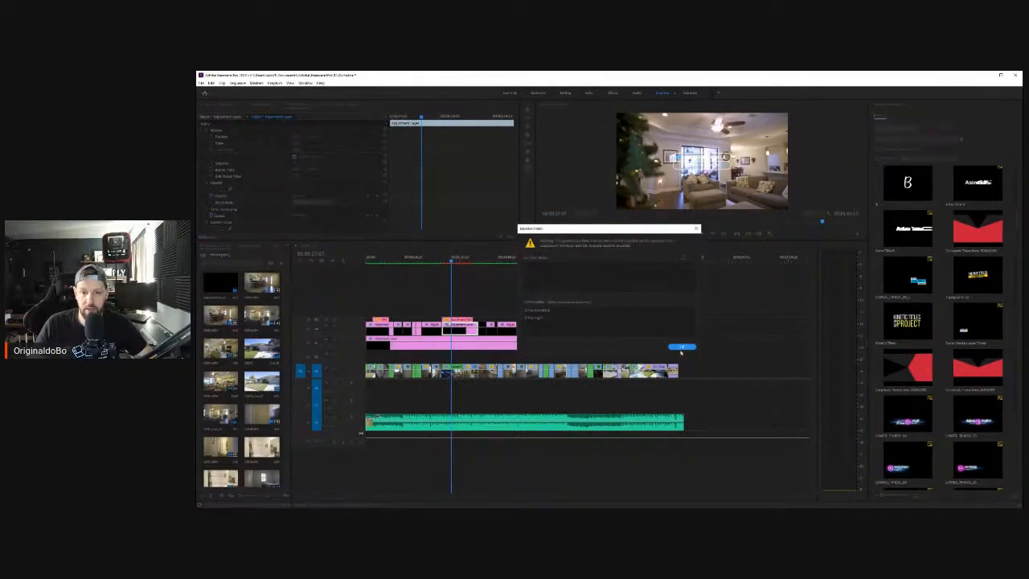
{"action": "left_click", "coordinate": [682, 347]}
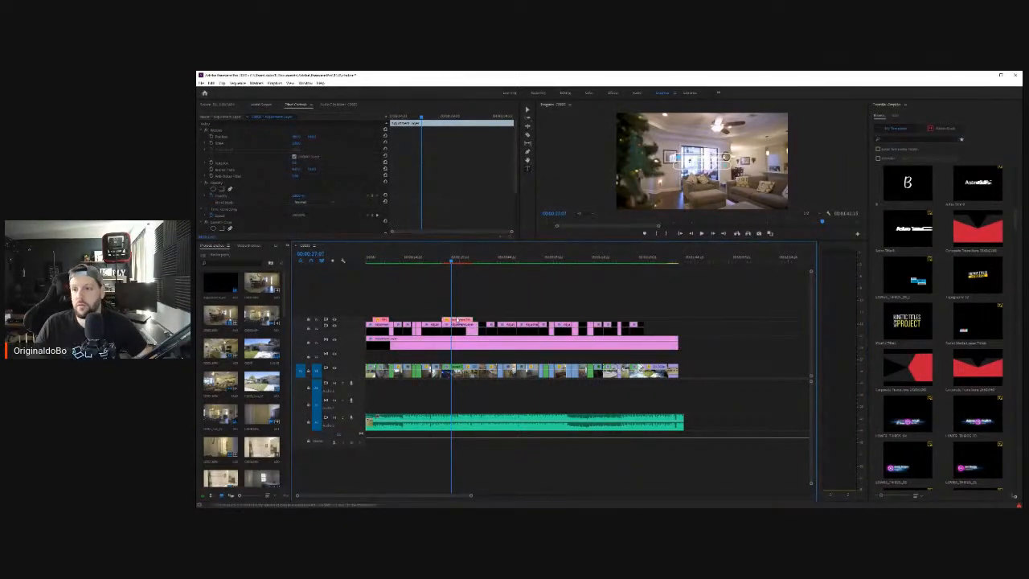
Step: Look through the real estate template's editable title settings and turn off its first title
{"action": "left_click", "coordinate": [892, 115]}
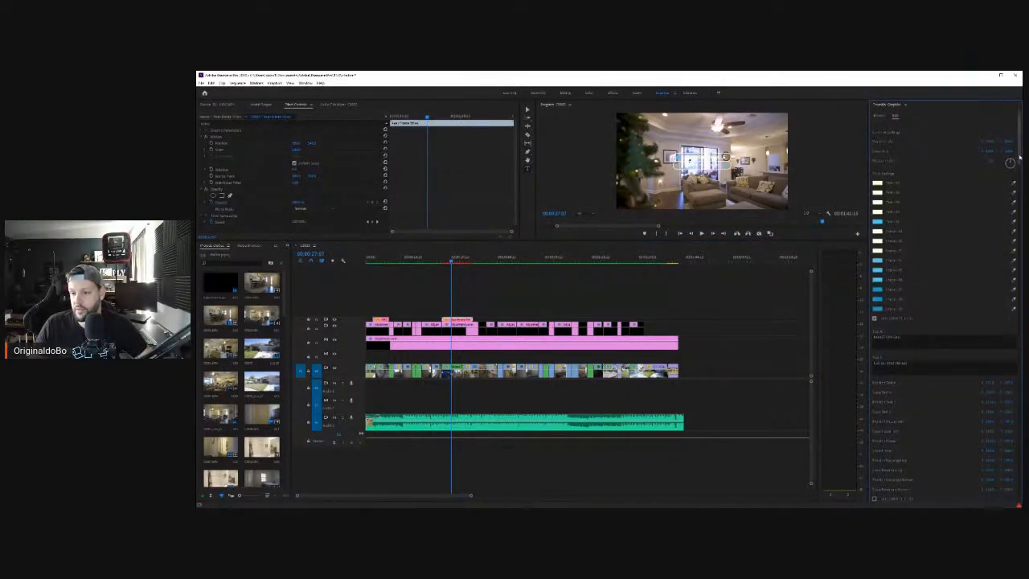
{"action": "scroll", "coordinate": [1019, 193], "scroll_direction": "down", "scroll_amount": 5}
{"action": "scroll", "coordinate": [1017, 268], "scroll_direction": "down", "scroll_amount": 5}
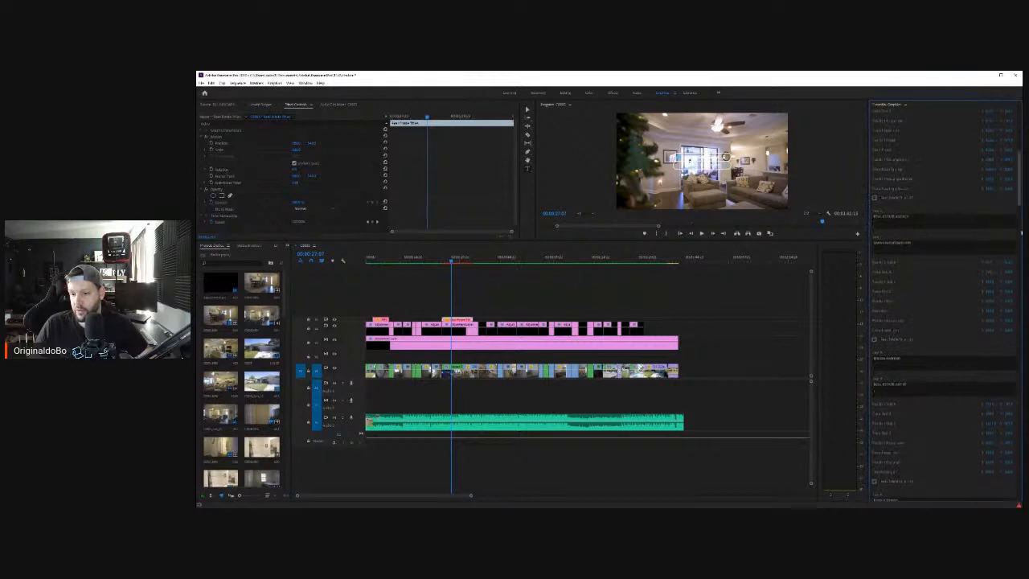
{"action": "scroll", "coordinate": [1017, 268], "scroll_direction": "down", "scroll_amount": 5}
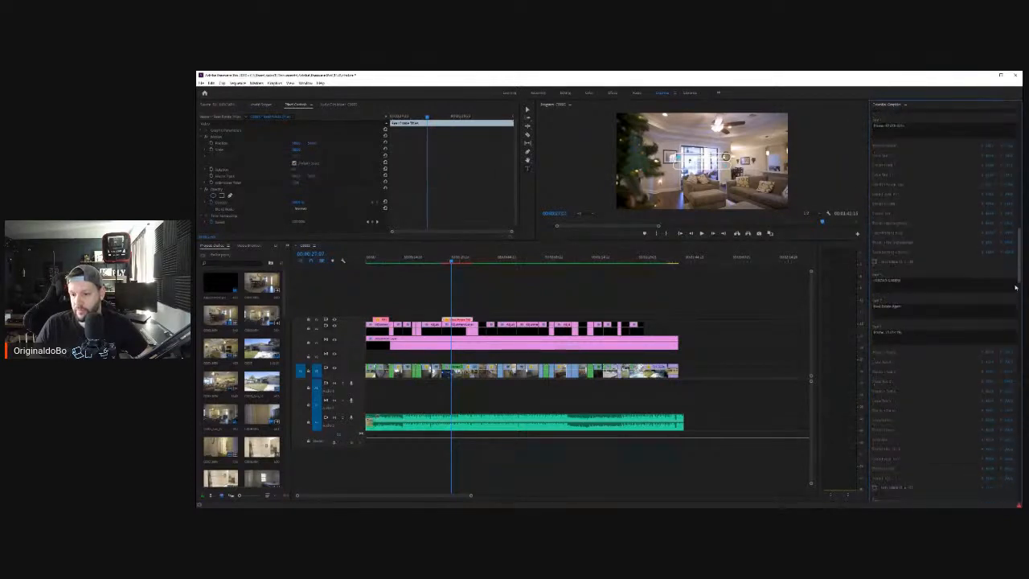
{"action": "scroll", "coordinate": [1008, 336], "scroll_direction": "down", "scroll_amount": 5}
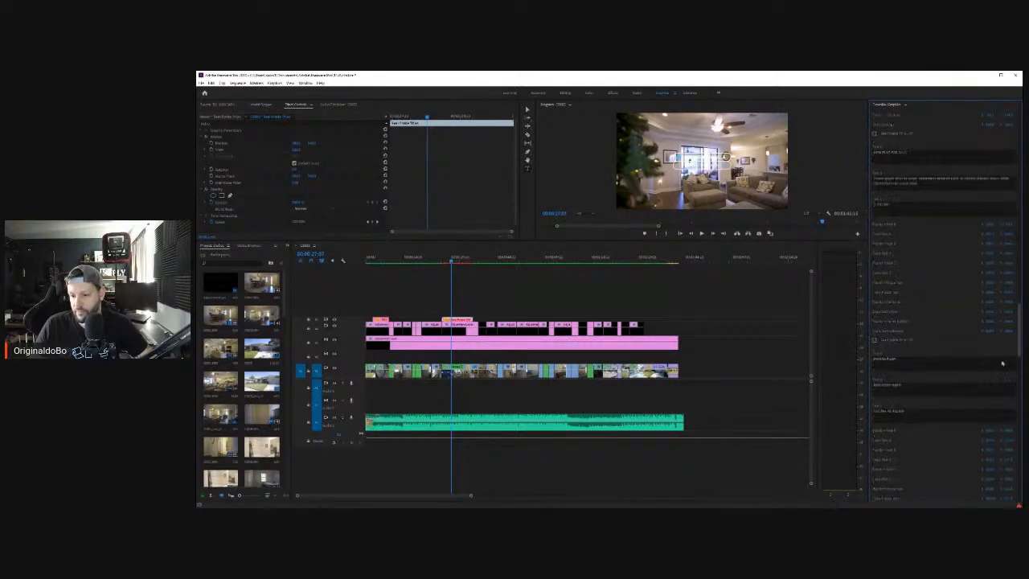
{"action": "scroll", "coordinate": [1018, 439], "scroll_direction": "down", "scroll_amount": 5}
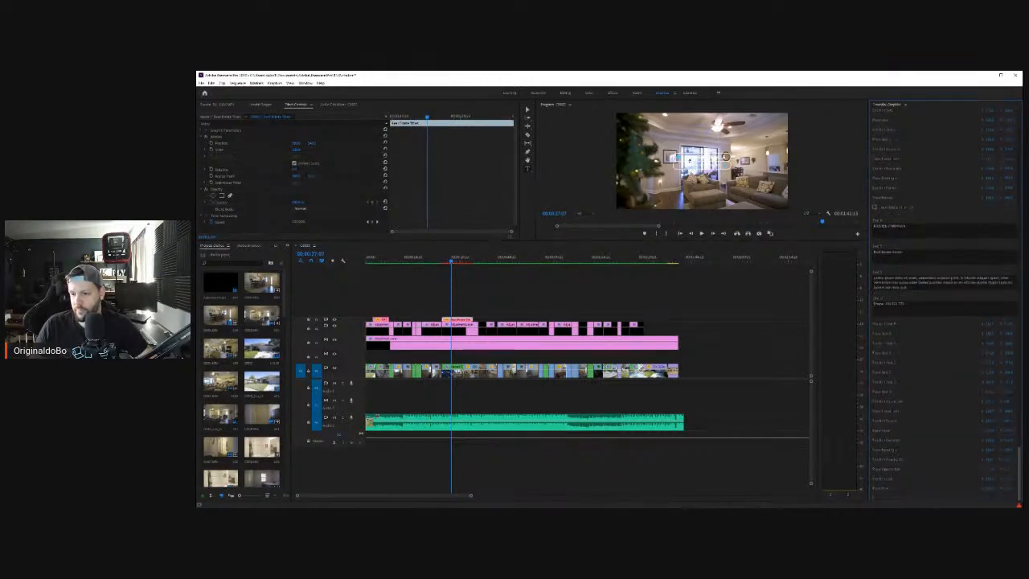
{"action": "left_click_drag", "start_coordinate": [1018, 455], "coordinate": [1018, 232]}
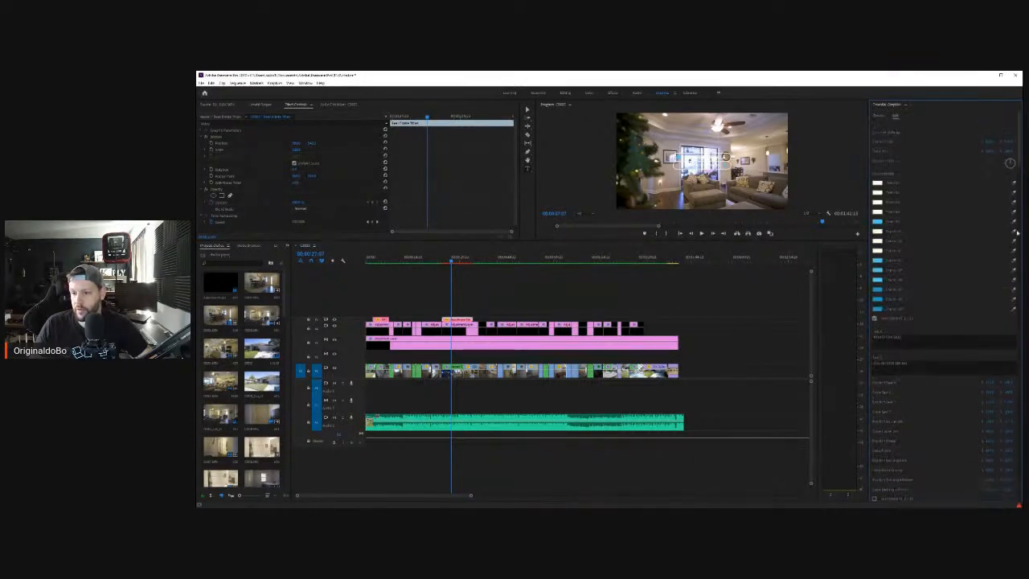
{"action": "left_click", "coordinate": [875, 319]}
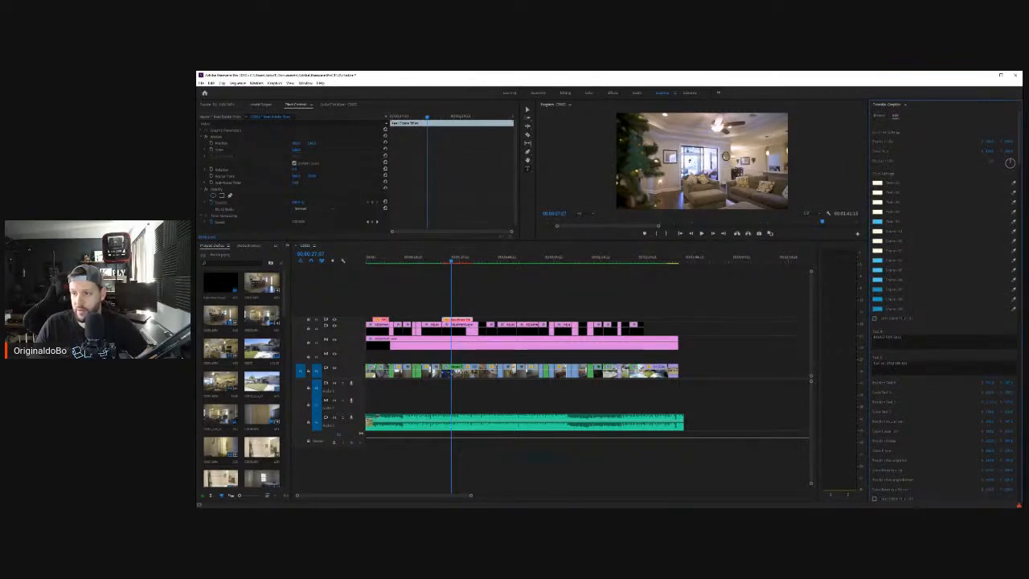
Step: Turn on the template's feature-list title containing the Car Parking text and select the graphic in the preview with the Selection tool
{"action": "scroll", "coordinate": [1019, 164], "scroll_direction": "down", "scroll_amount": 5}
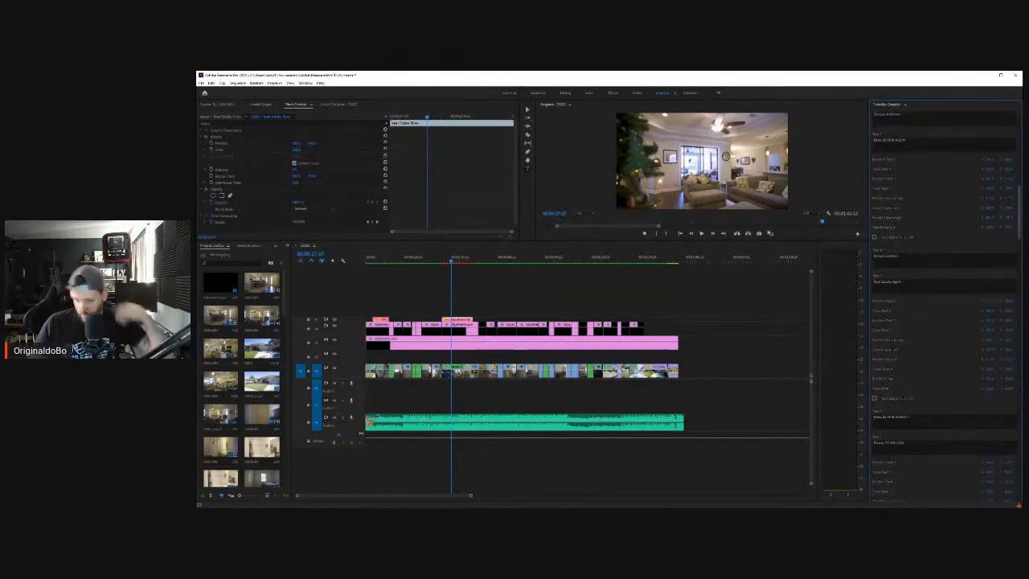
{"action": "scroll", "coordinate": [944, 303], "scroll_direction": "down", "scroll_amount": 4}
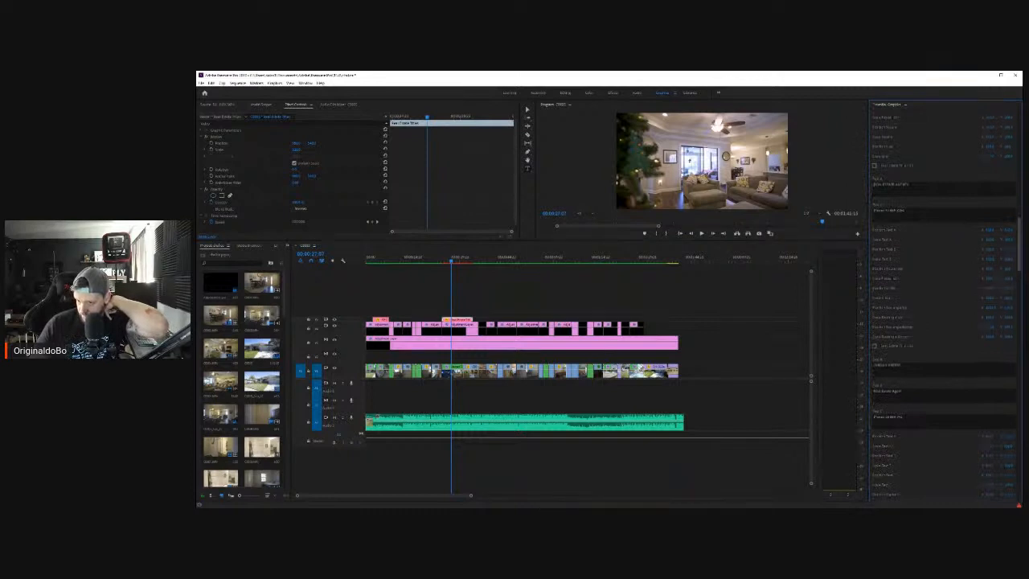
{"action": "scroll", "coordinate": [944, 303], "scroll_direction": "down", "scroll_amount": 6}
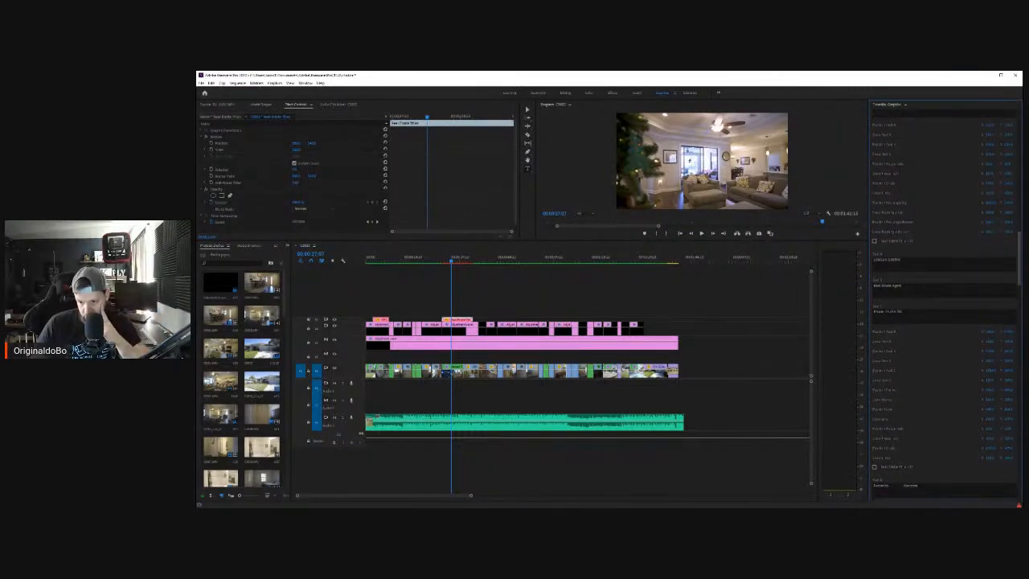
{"action": "scroll", "coordinate": [944, 303], "scroll_direction": "down", "scroll_amount": 6}
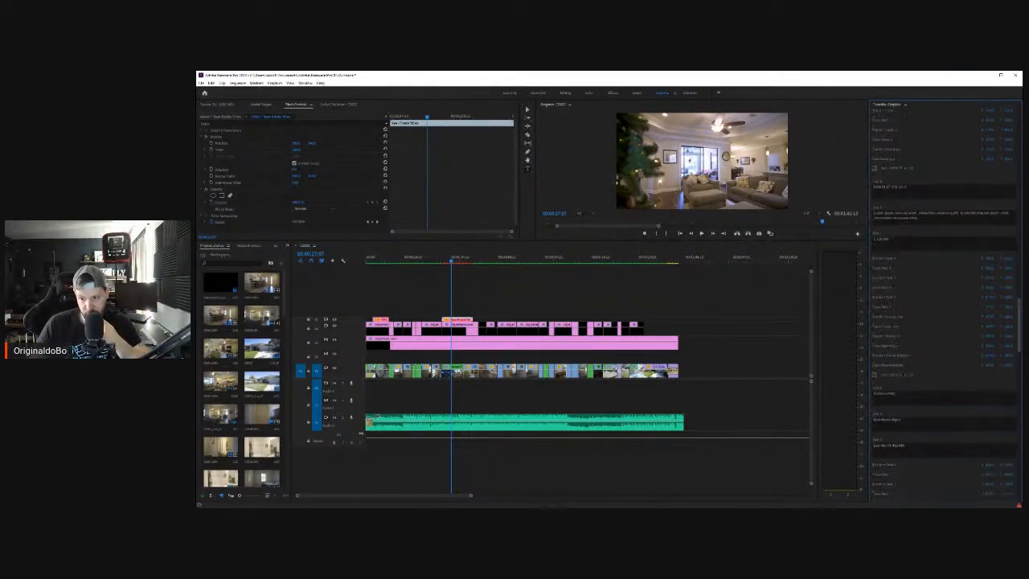
{"action": "scroll", "coordinate": [944, 303], "scroll_direction": "down", "scroll_amount": 5}
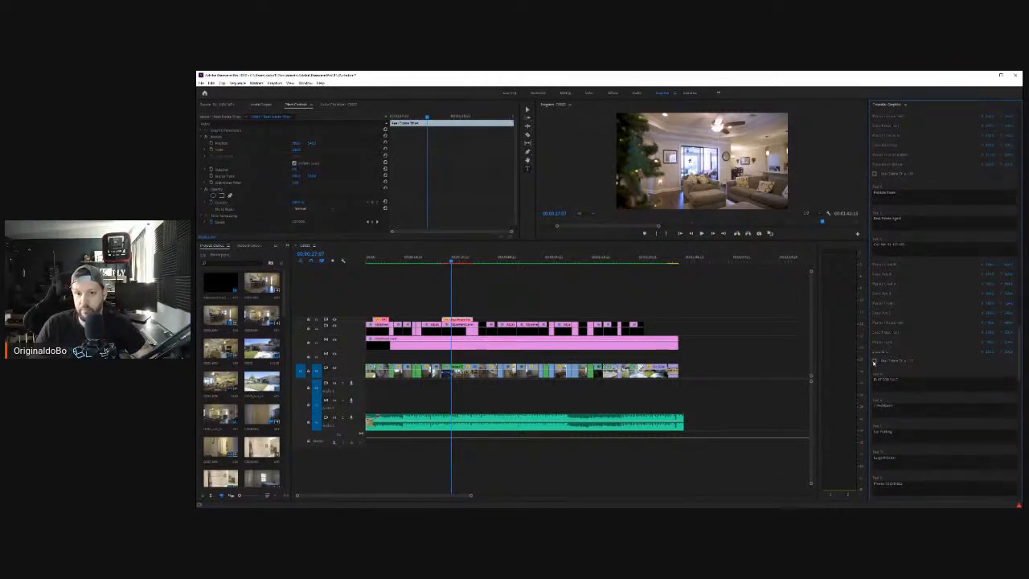
{"action": "left_click", "coordinate": [874, 362]}
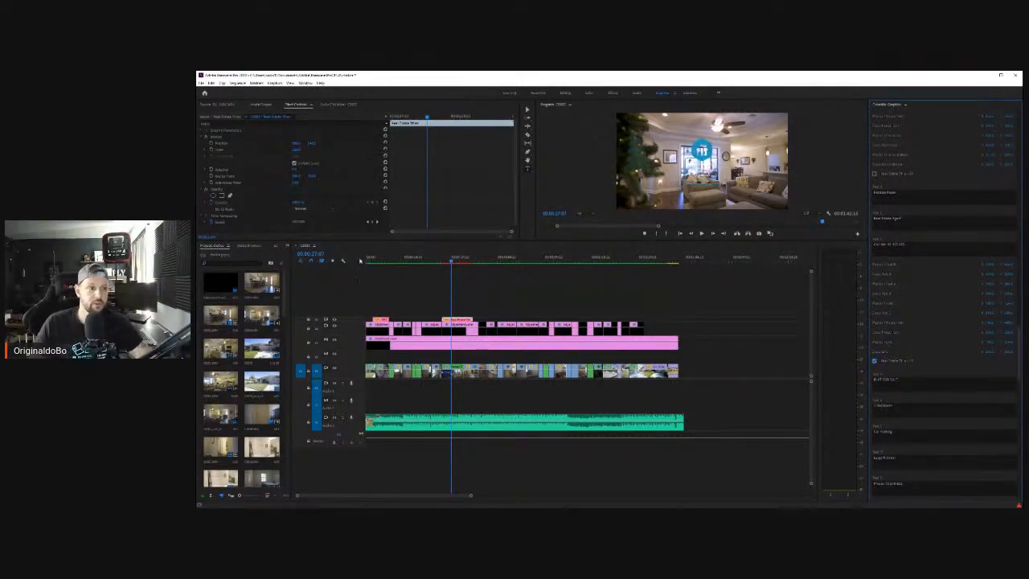
{"action": "left_click", "coordinate": [528, 109]}
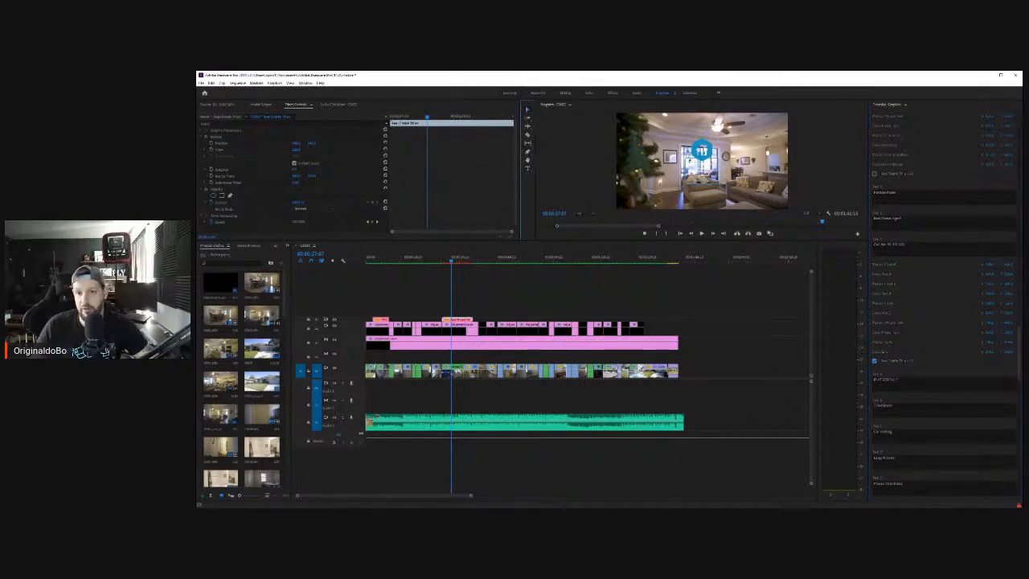
{"action": "left_click", "coordinate": [699, 156]}
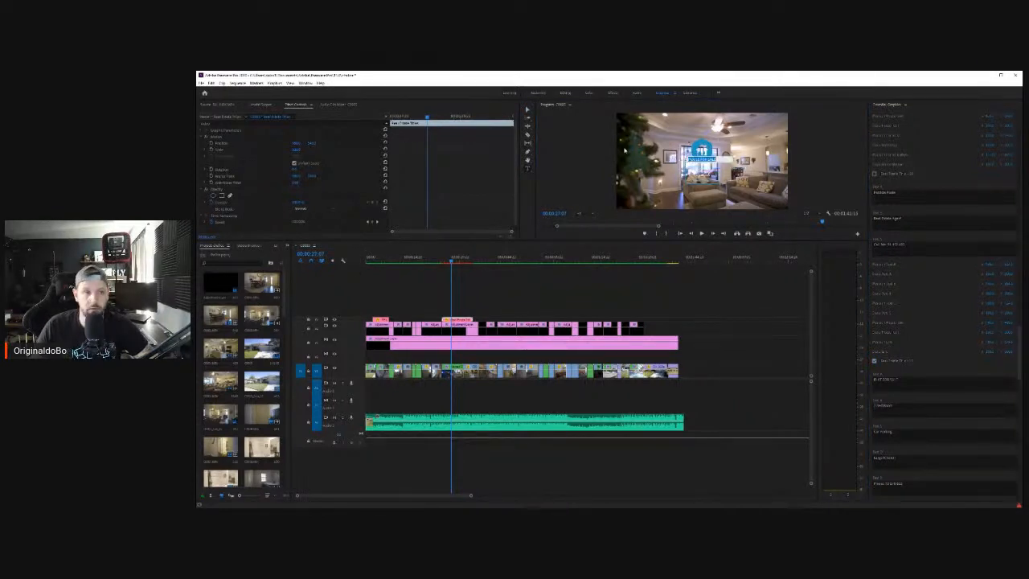
Step: Move the FLAT FOR SALE title graphic to the lower-left corner of the video frame and enlarge the preview area
{"action": "left_click", "coordinate": [229, 144]}
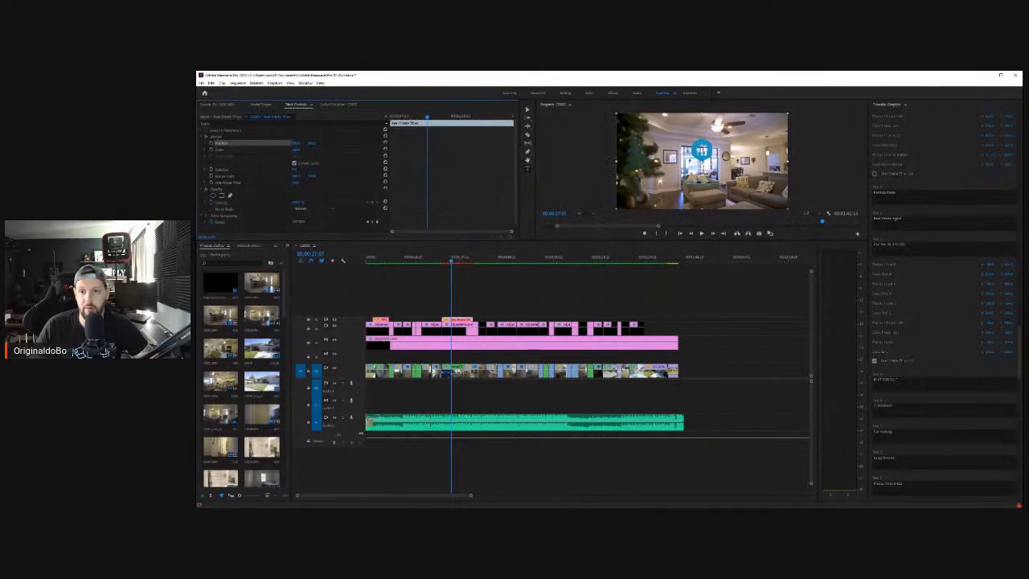
{"action": "left_click_drag", "start_coordinate": [702, 149], "coordinate": [637, 169]}
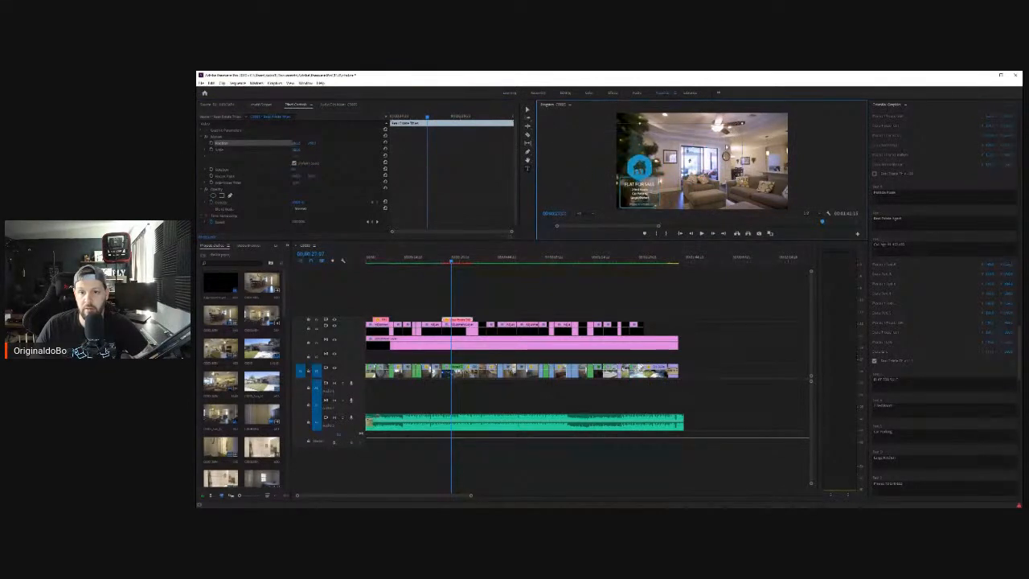
{"action": "key", "text": "t"}
{"action": "left_click", "coordinate": [680, 254]}
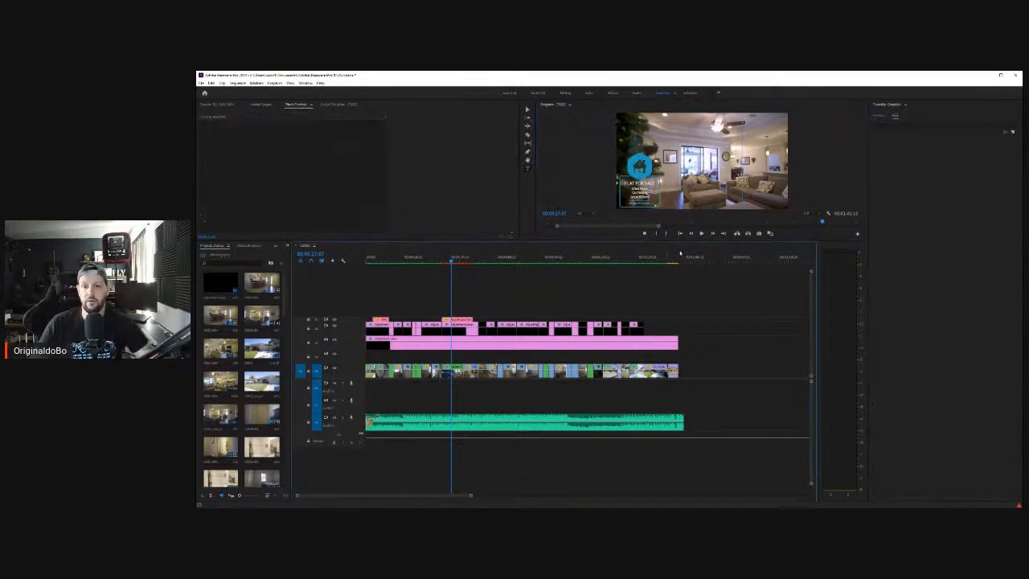
{"action": "left_click_drag", "start_coordinate": [684, 240], "coordinate": [684, 281]}
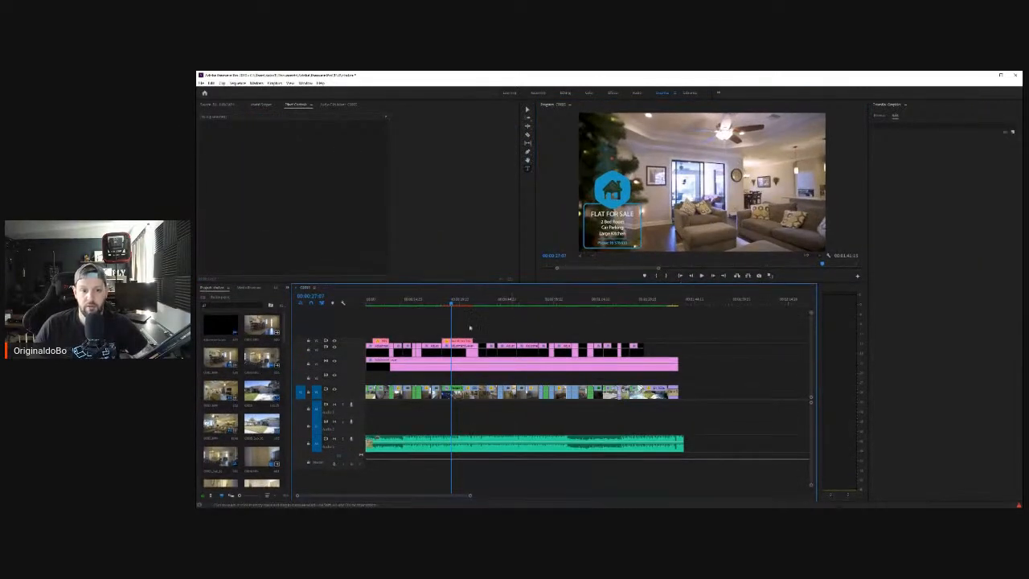
Step: Select the real estate title graphic and set the last color in its color settings to teal
{"action": "left_click", "coordinate": [894, 116]}
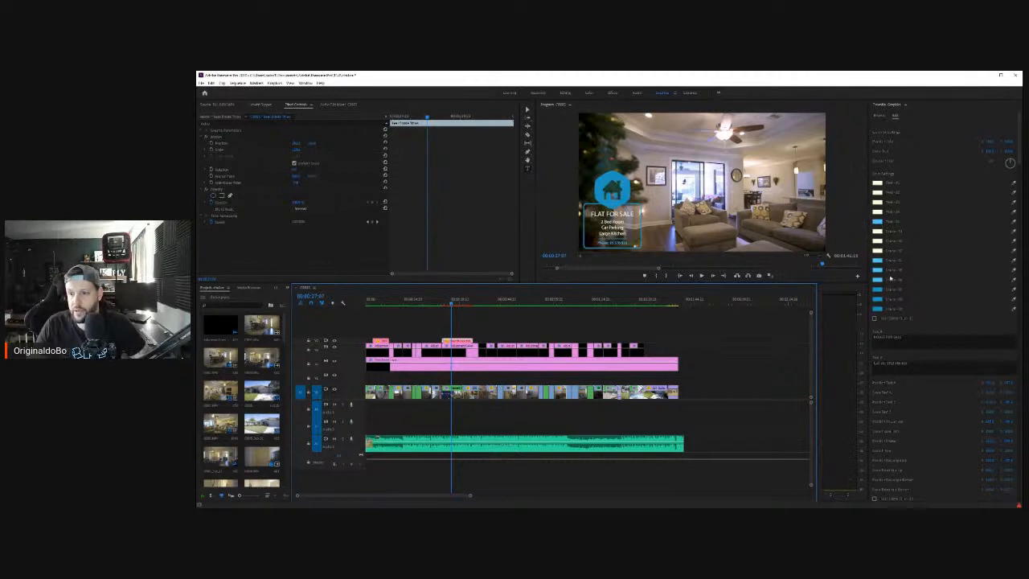
{"action": "left_click", "coordinate": [877, 310]}
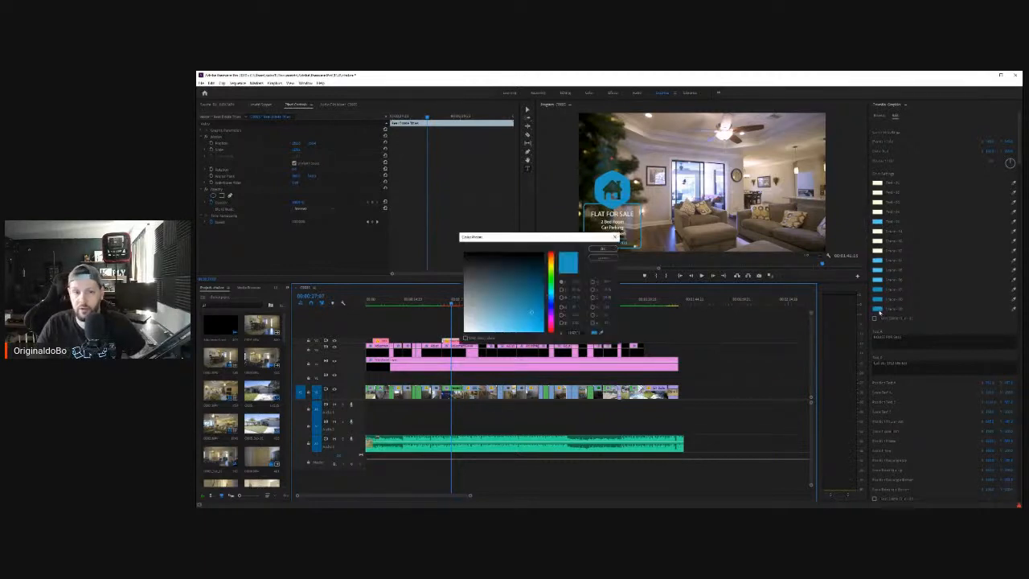
{"action": "left_click", "coordinate": [550, 290]}
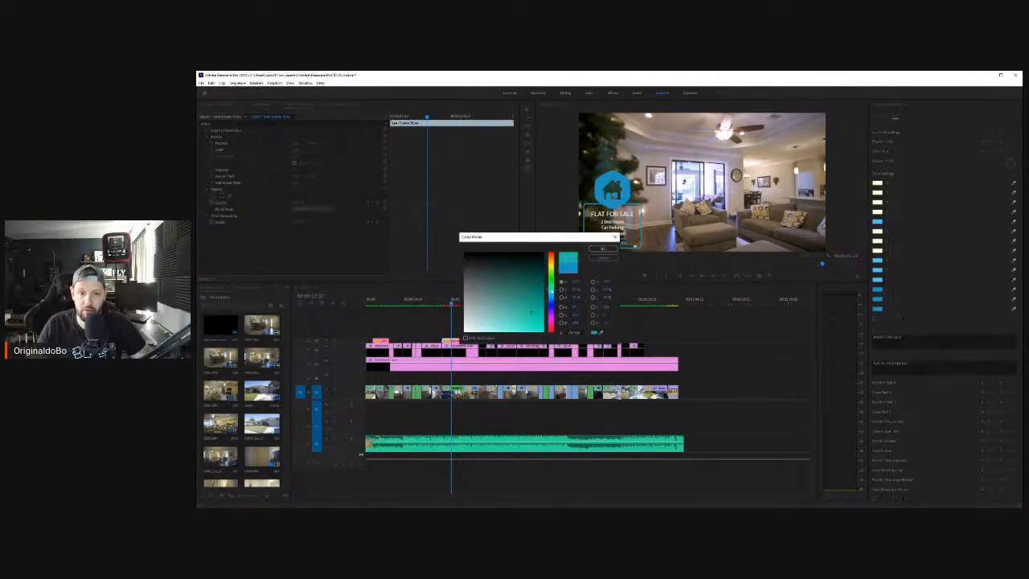
{"action": "left_click", "coordinate": [603, 248]}
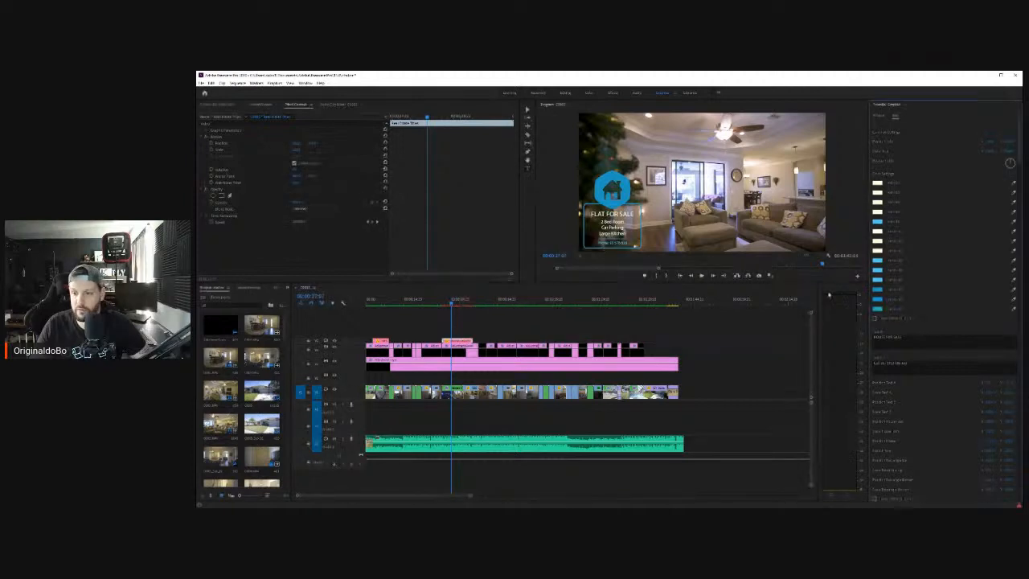
Step: Copy the hex code of the last color setting's teal and apply it to the second-to-last color setting
{"action": "left_click", "coordinate": [877, 311]}
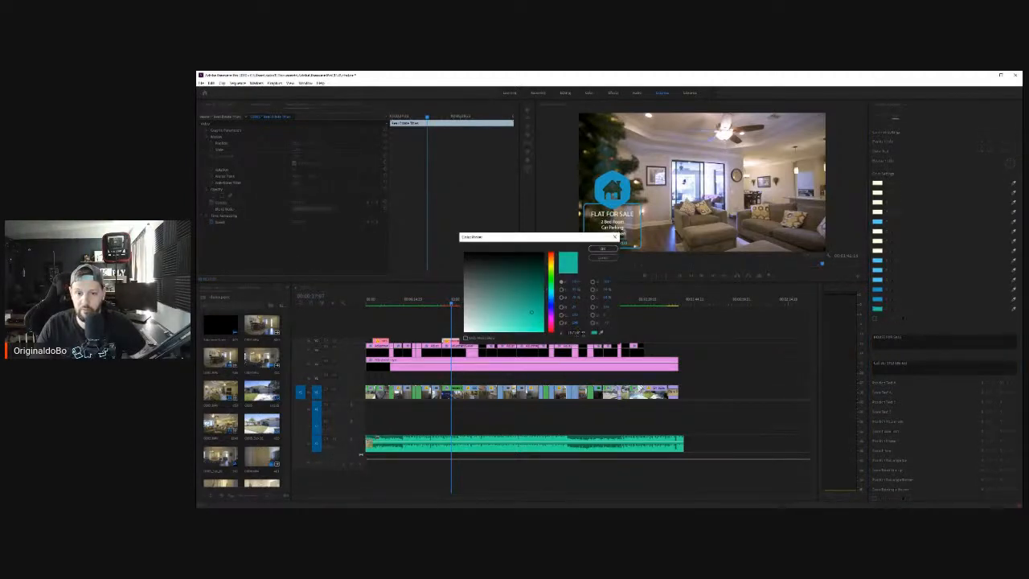
{"action": "right_click", "coordinate": [571, 333]}
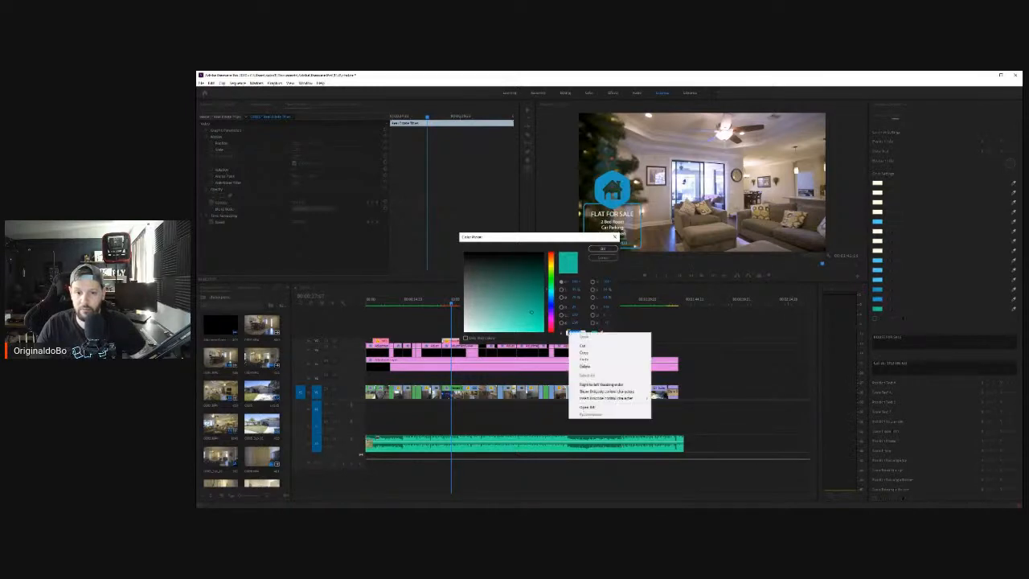
{"action": "left_click", "coordinate": [582, 352]}
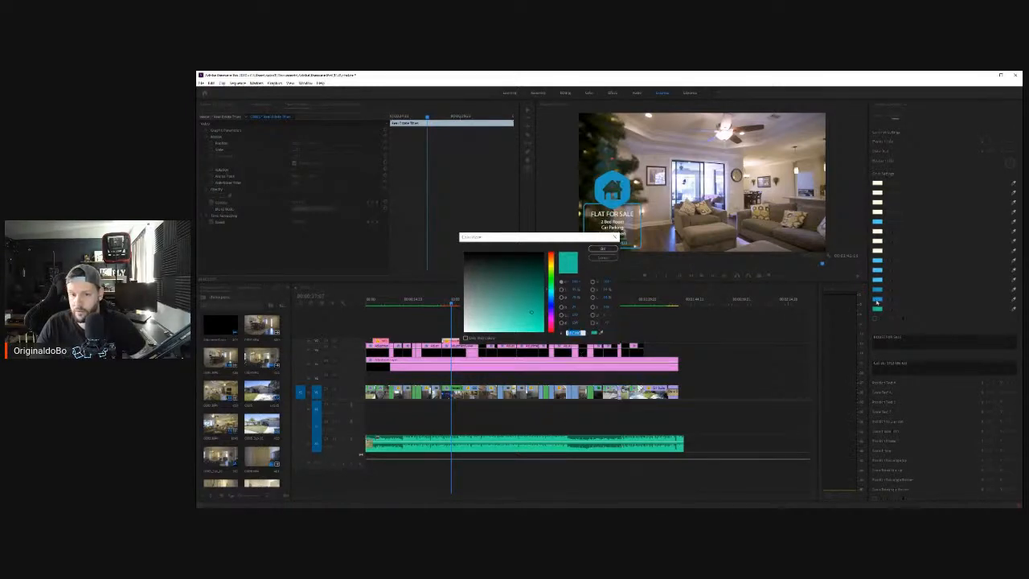
{"action": "key", "text": "Return"}
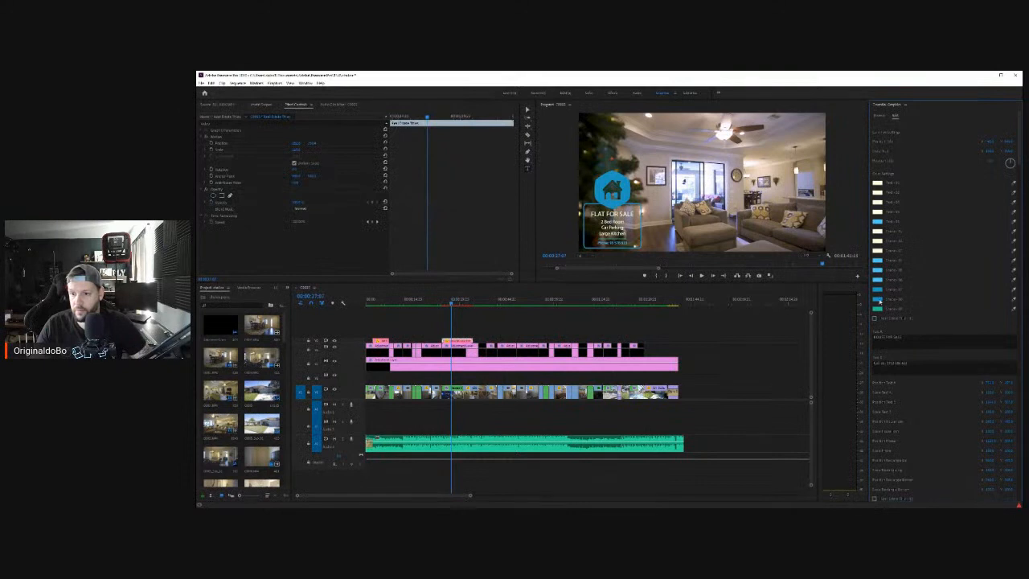
{"action": "left_click", "coordinate": [877, 299]}
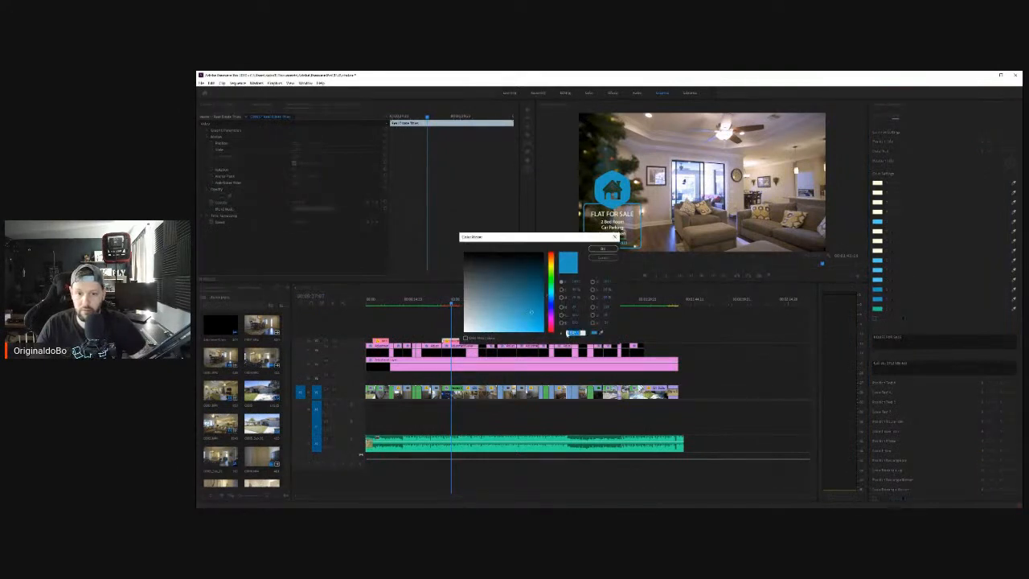
{"action": "right_click", "coordinate": [572, 333]}
{"action": "left_click", "coordinate": [583, 361]}
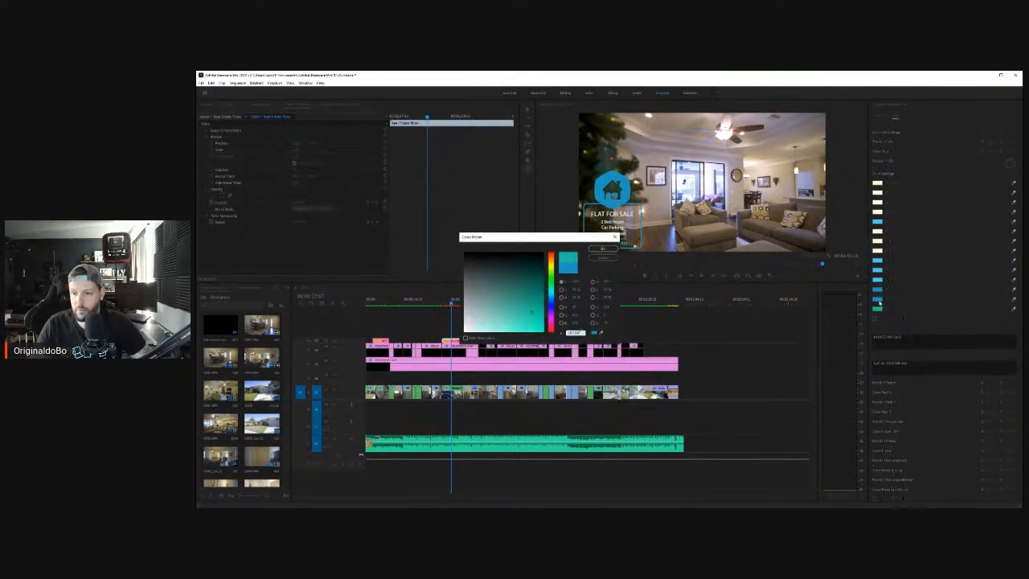
{"action": "left_click", "coordinate": [601, 249]}
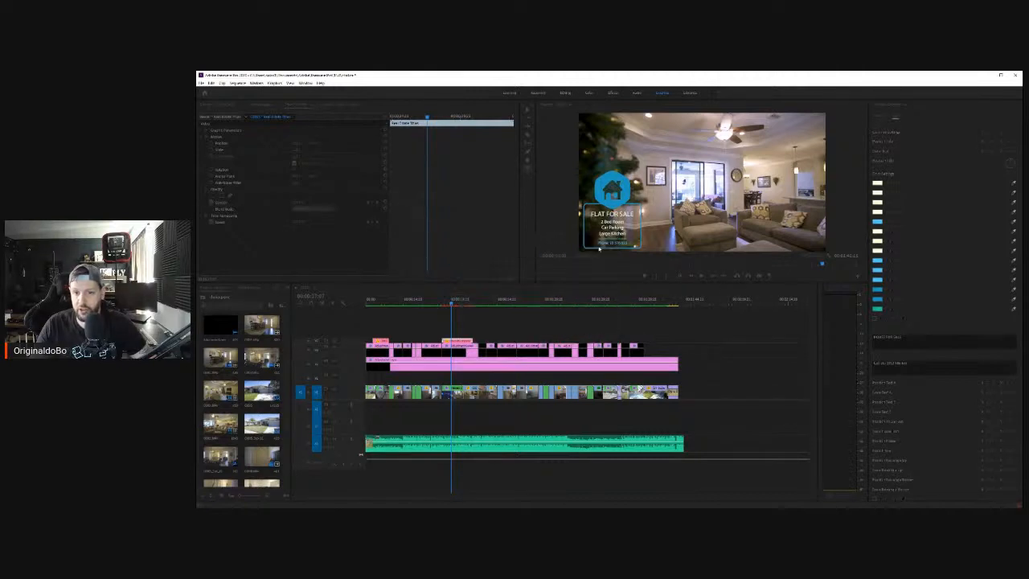
Step: Apply the copied teal hex code to the third-from-last color setting to recolor the house icon's hexagon
{"action": "left_click", "coordinate": [877, 298]}
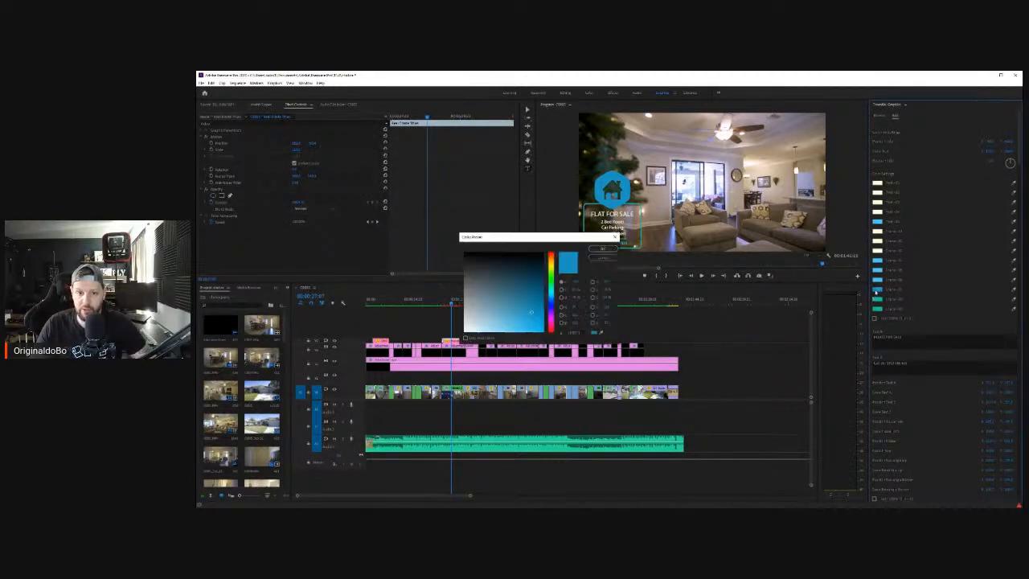
{"action": "left_click", "coordinate": [576, 332]}
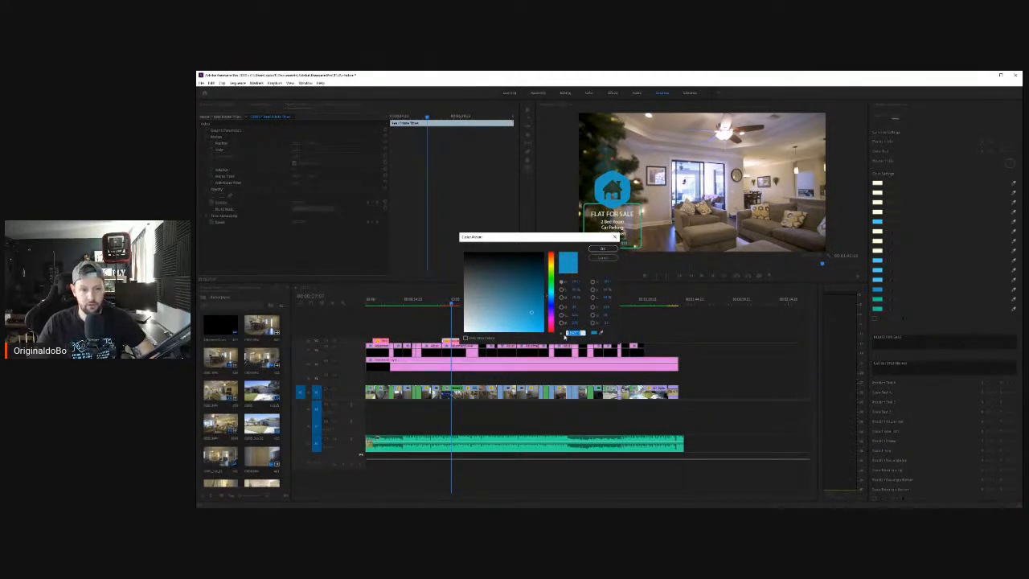
{"action": "key", "text": "ctrl+v"}
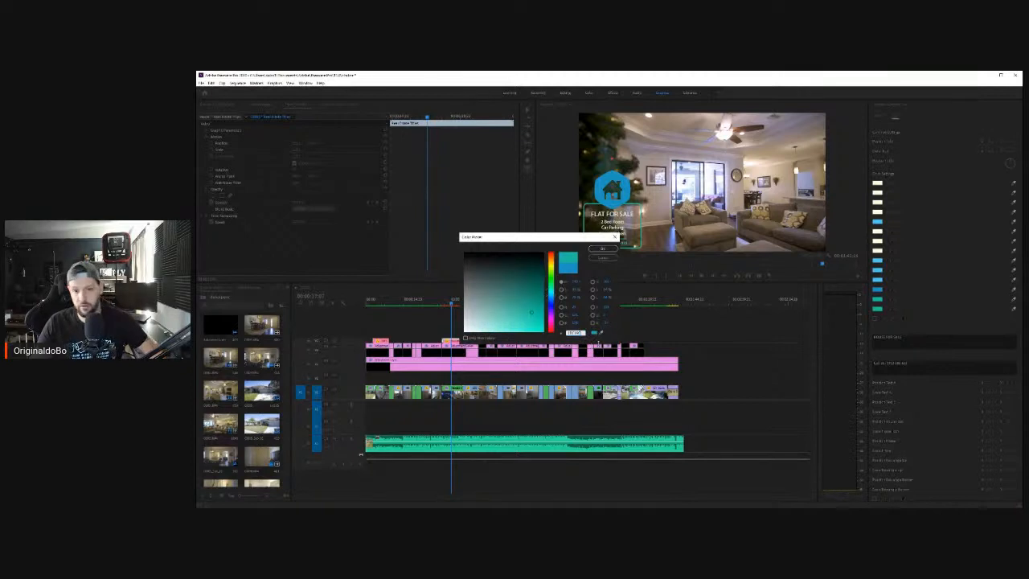
{"action": "left_click", "coordinate": [604, 249]}
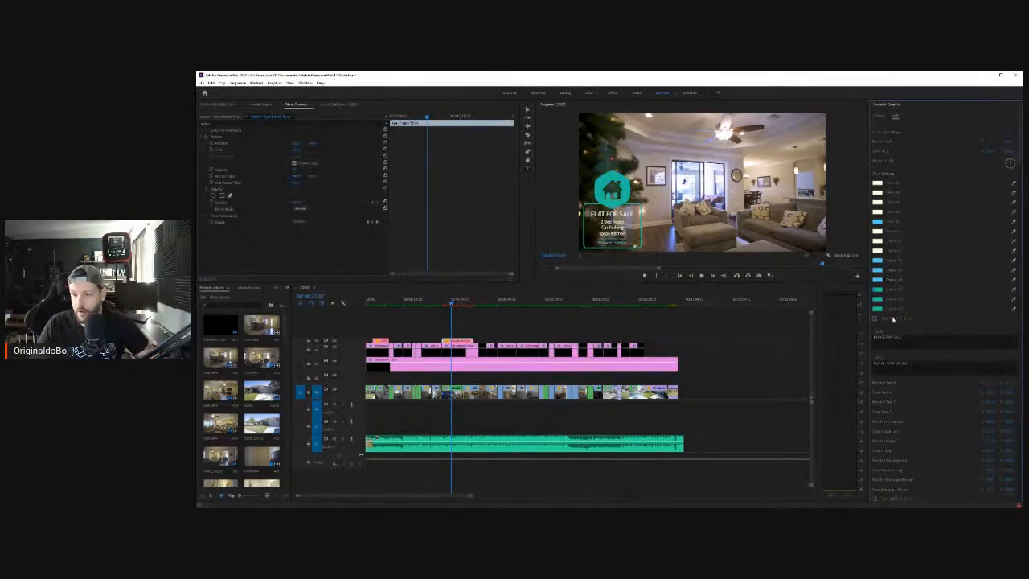
Step: Try to paste the teal hex code into the fourth-from-last color setting of the title graphic
{"action": "left_click", "coordinate": [878, 279]}
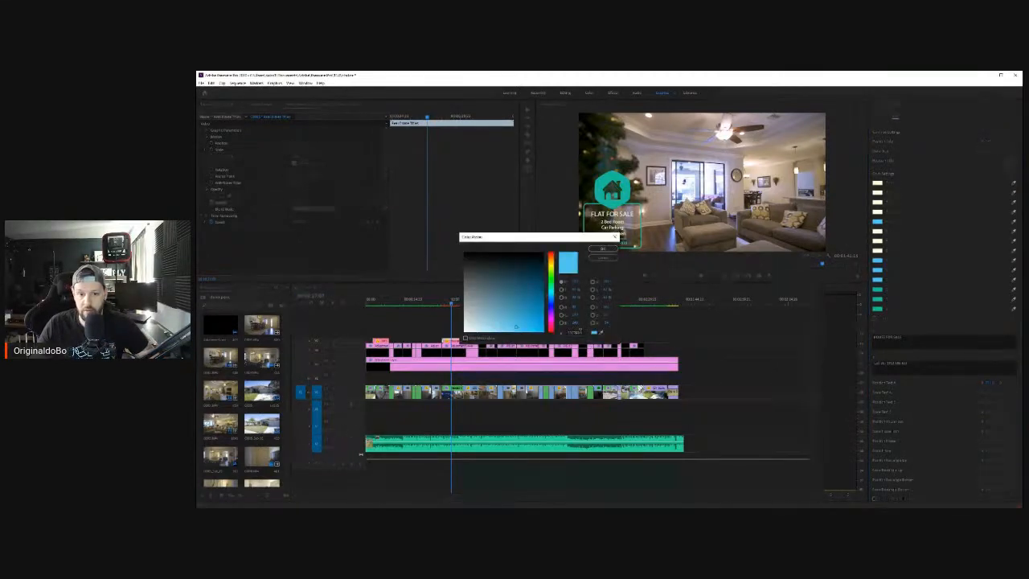
{"action": "double_click", "coordinate": [575, 332]}
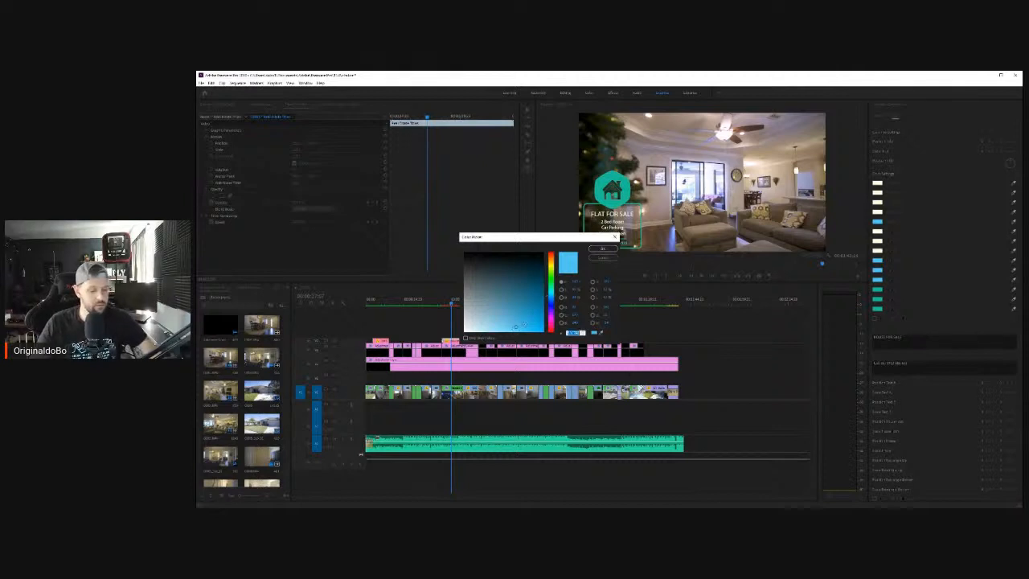
{"action": "left_click", "coordinate": [604, 249]}
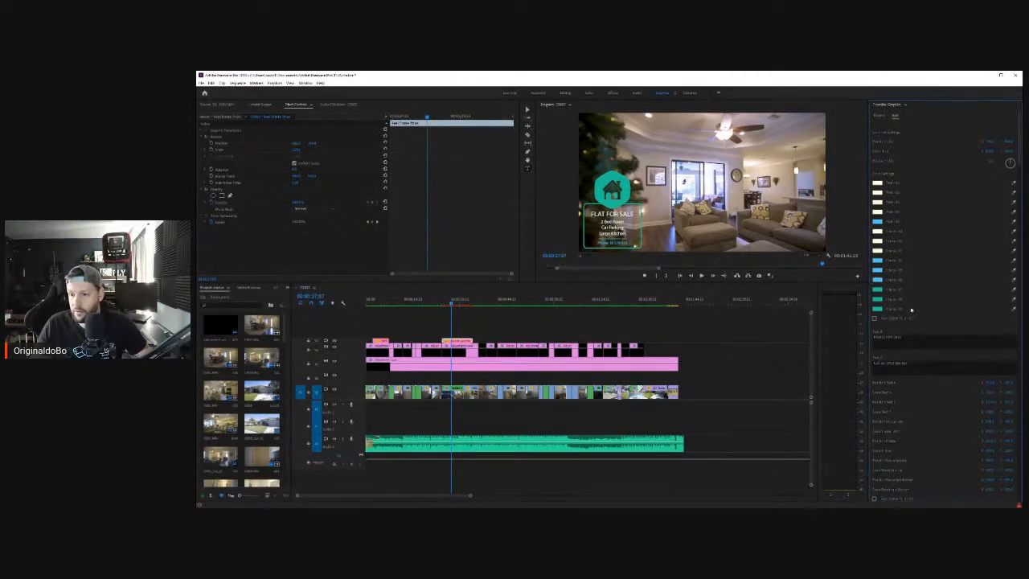
{"action": "left_click", "coordinate": [882, 280]}
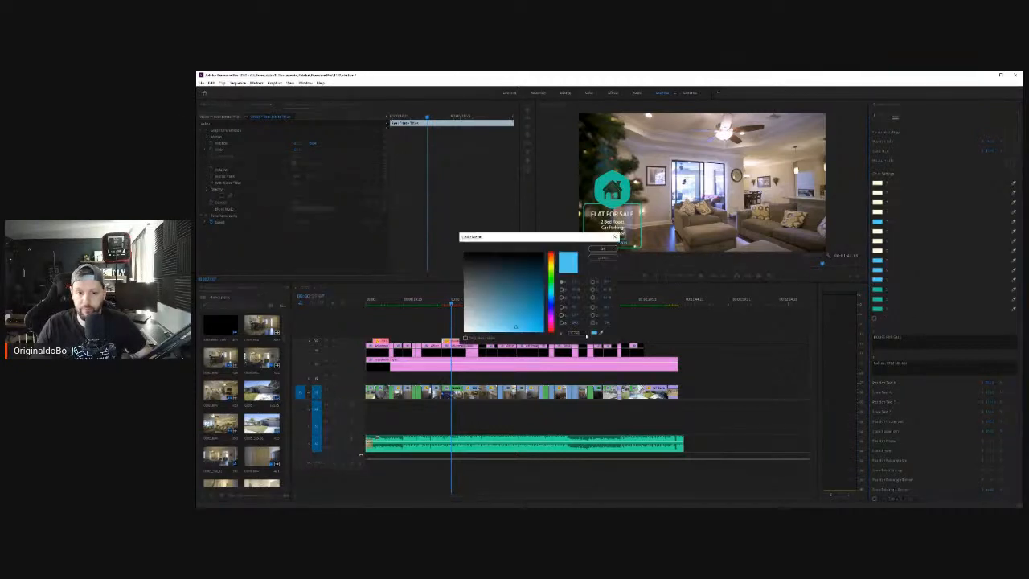
{"action": "double_click", "coordinate": [576, 332]}
{"action": "key", "text": "ctrl+v"}
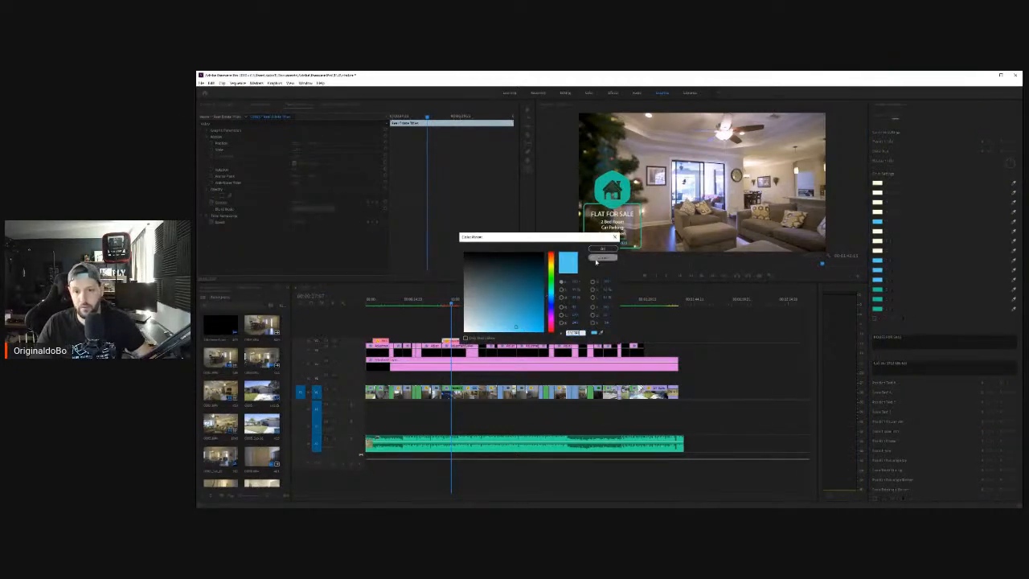
{"action": "left_click", "coordinate": [603, 249]}
{"action": "left_click", "coordinate": [878, 280]}
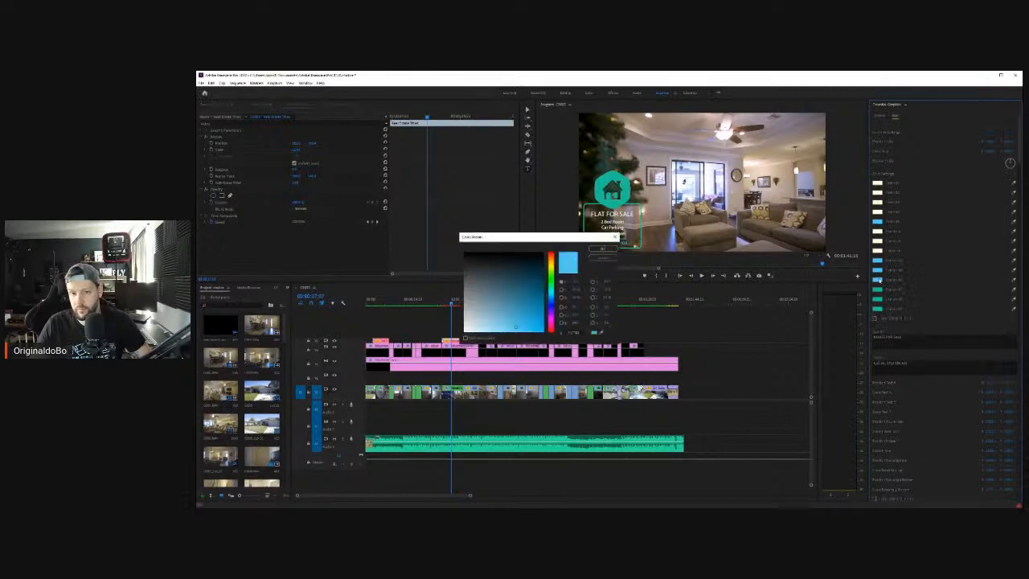
{"action": "double_click", "coordinate": [579, 332]}
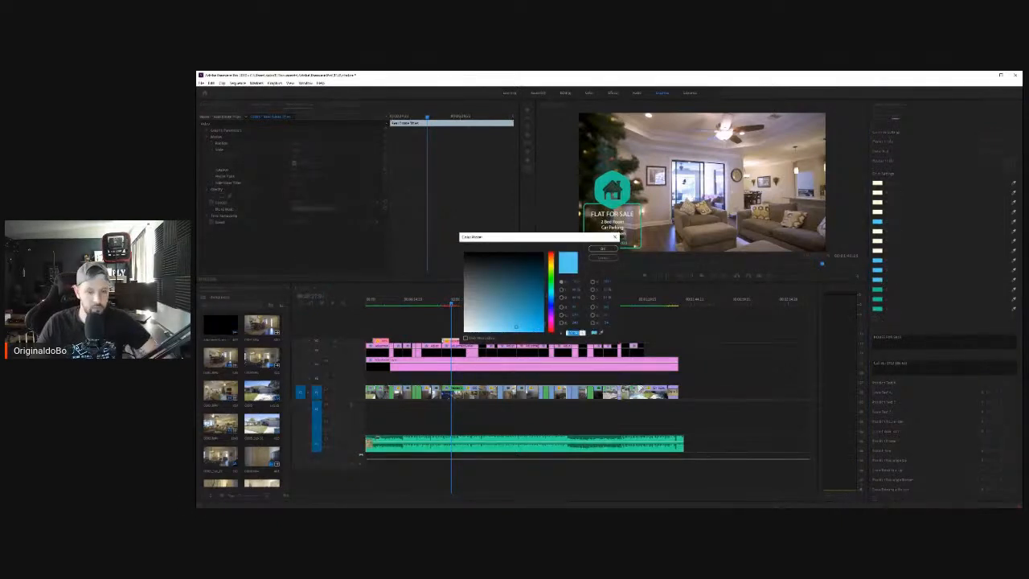
{"action": "key", "text": "ctrl+v"}
{"action": "left_click", "coordinate": [604, 249]}
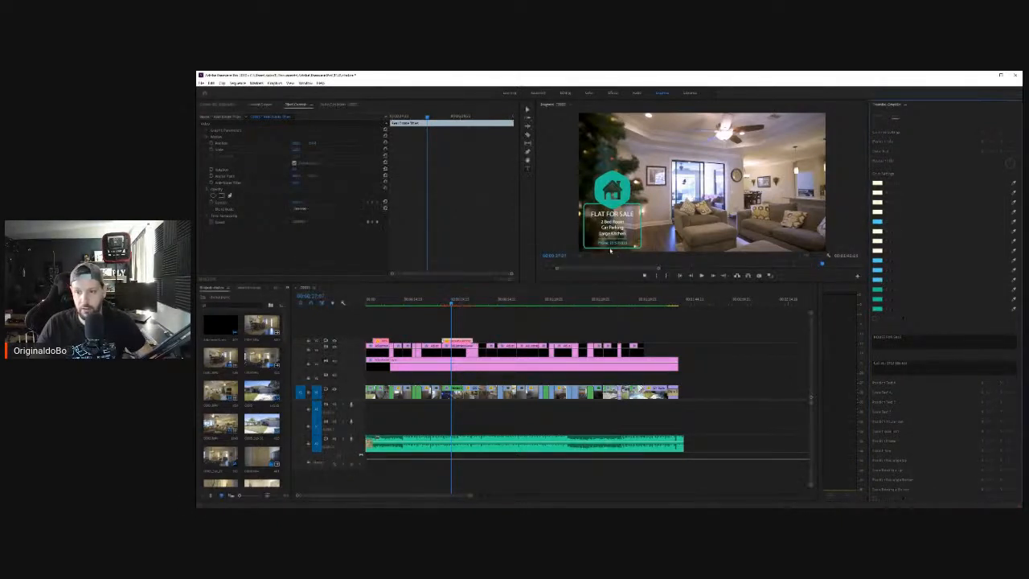
Step: Copy the teal hex code again from the third-from-last color setting and apply it to the fourth-from-last one
{"action": "left_click", "coordinate": [876, 290]}
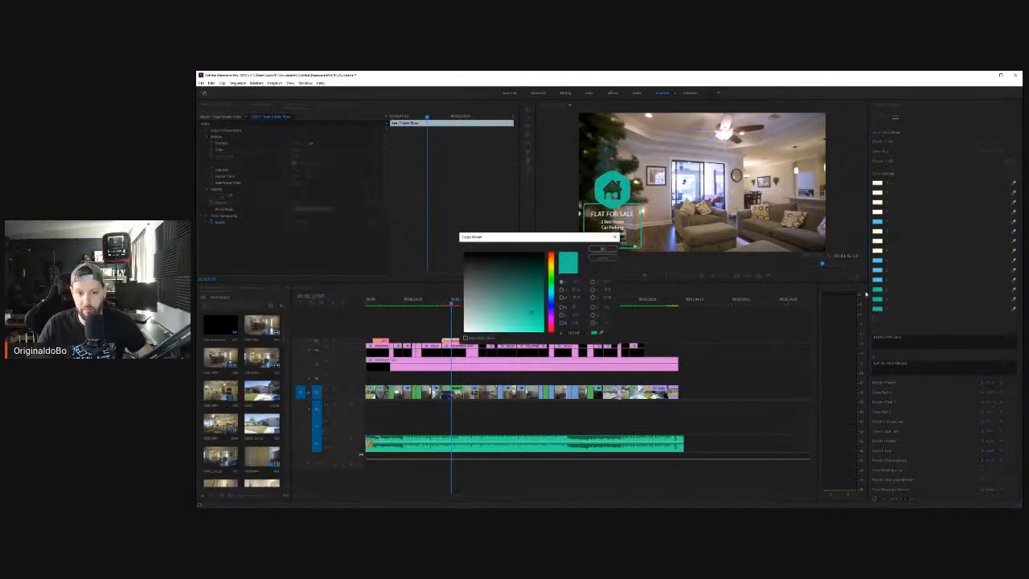
{"action": "double_click", "coordinate": [576, 332]}
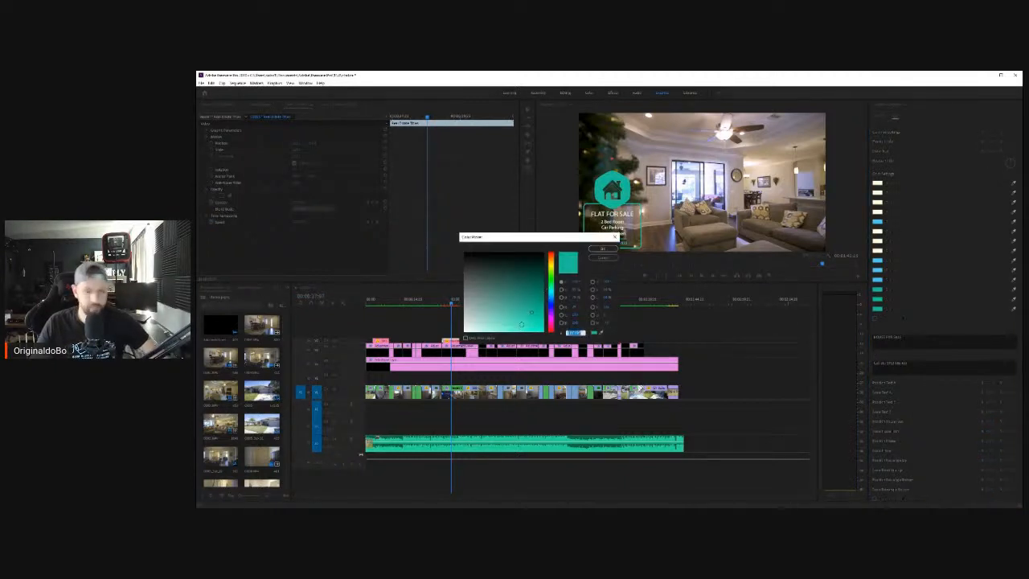
{"action": "key", "text": "ctrl+v"}
{"action": "left_click", "coordinate": [604, 249]}
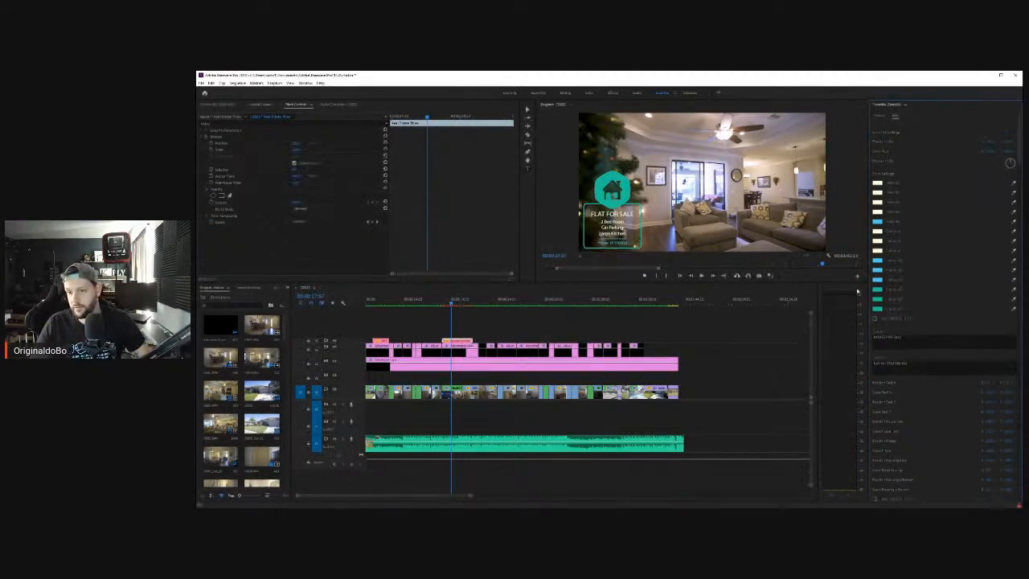
{"action": "left_click", "coordinate": [877, 279]}
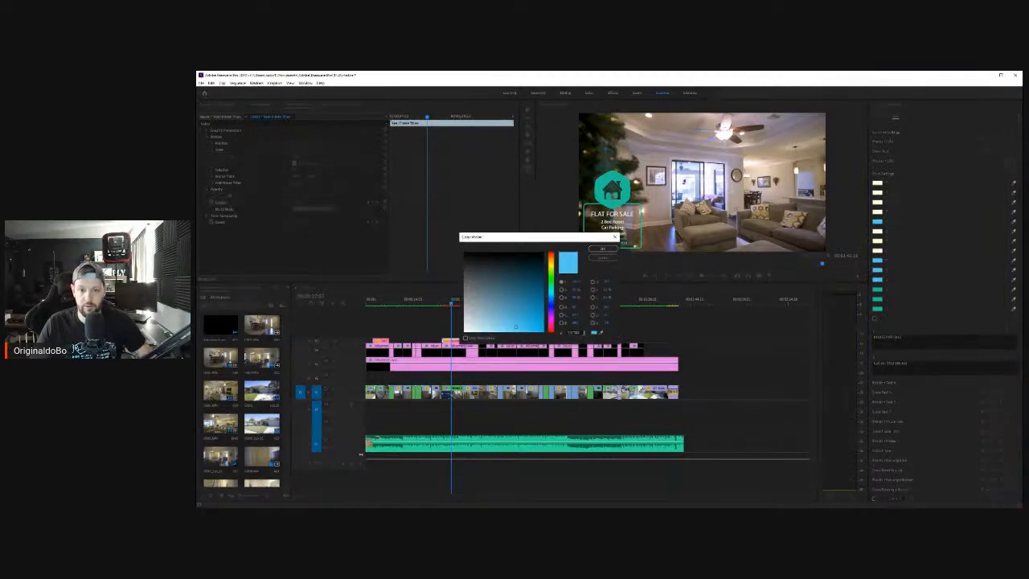
{"action": "double_click", "coordinate": [576, 332]}
{"action": "key", "text": "ctrl+v"}
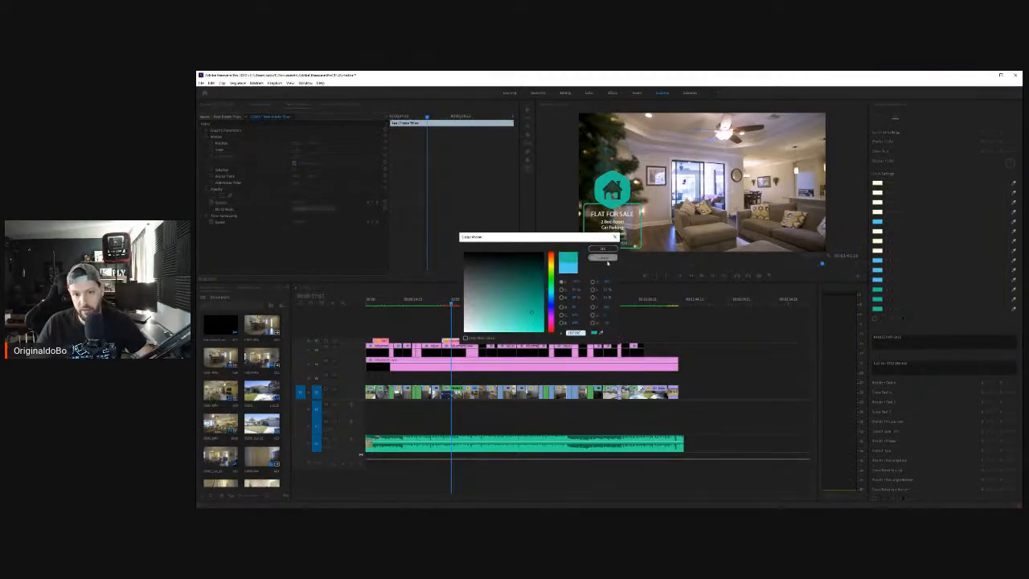
{"action": "left_click", "coordinate": [604, 249]}
Step: Apply the copied teal hex code to the sixth-from-last color setting of the title graphic
{"action": "left_click", "coordinate": [876, 279]}
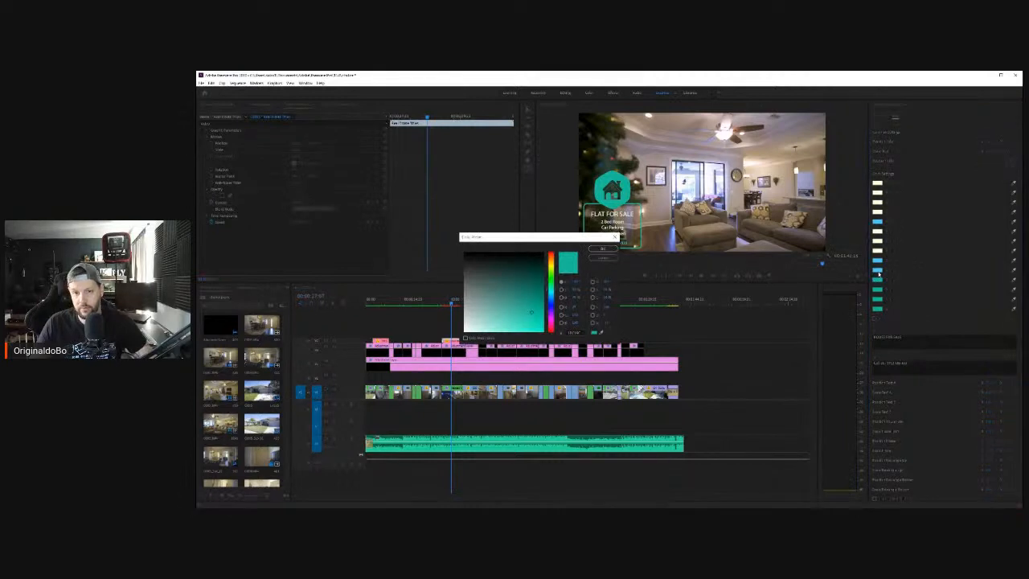
{"action": "left_click", "coordinate": [609, 258]}
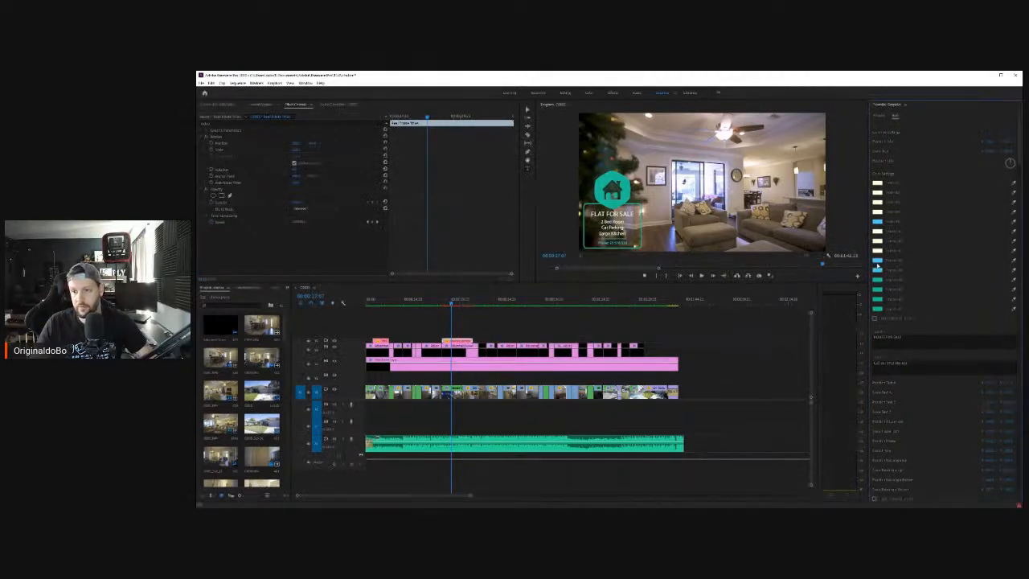
{"action": "left_click", "coordinate": [877, 263]}
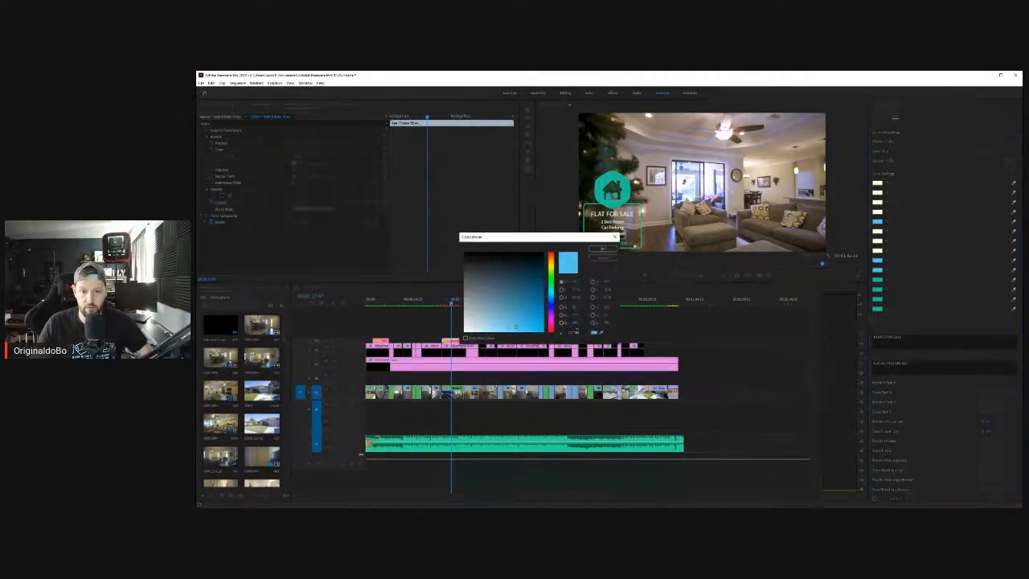
{"action": "left_click", "coordinate": [576, 332]}
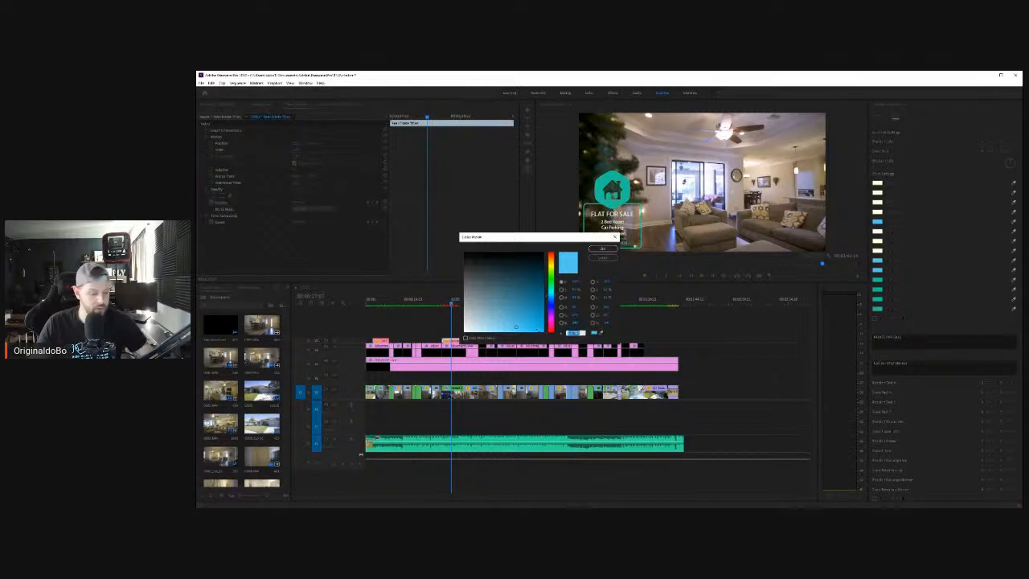
{"action": "key", "text": "ctrl+v"}
{"action": "left_click", "coordinate": [603, 249]}
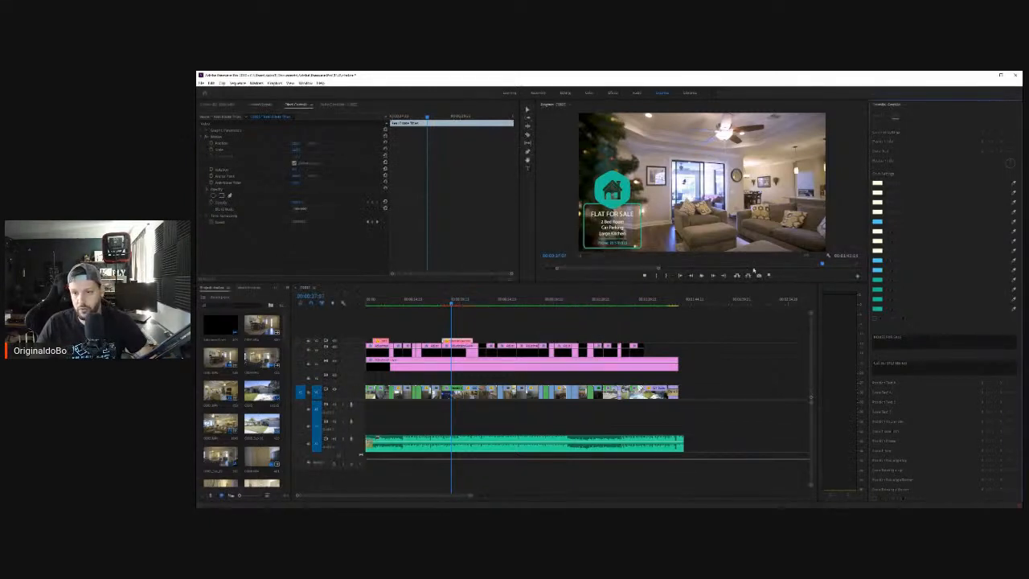
Step: Apply the copied teal hex code to the fifth-from-last color setting, the one still blue between the teal settings
{"action": "left_click", "coordinate": [878, 272]}
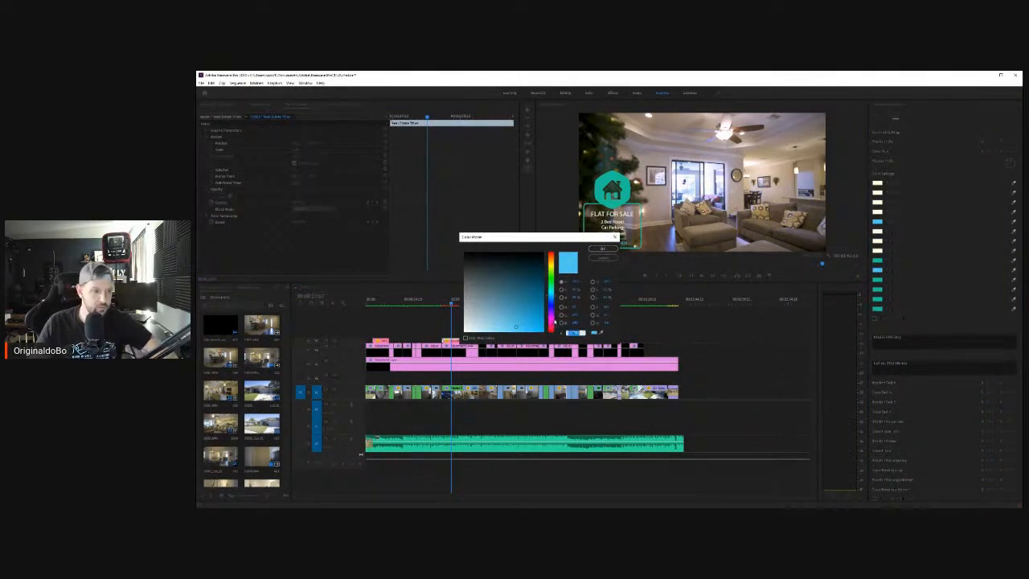
{"action": "key", "text": "ctrl+v"}
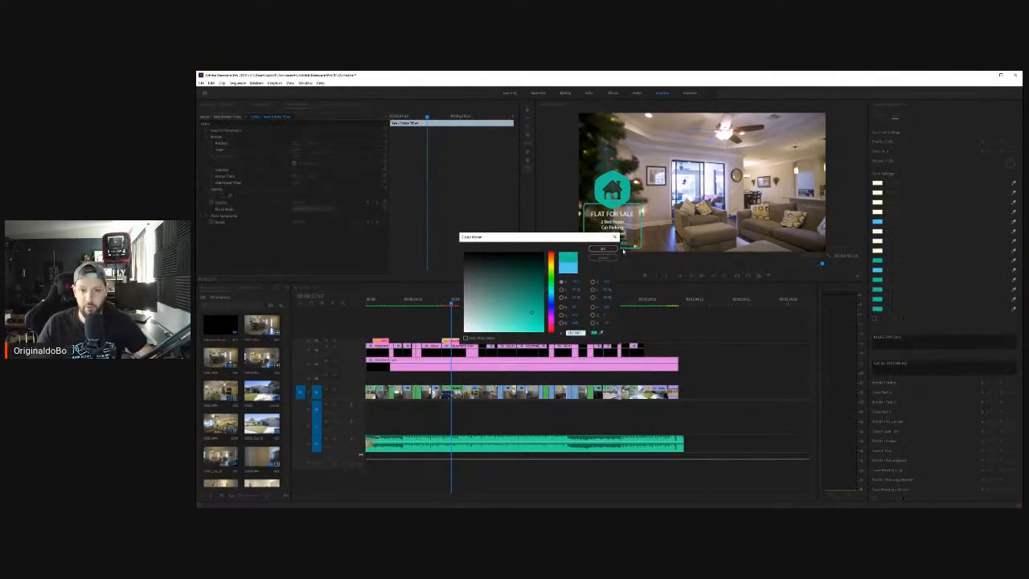
{"action": "left_click", "coordinate": [605, 254]}
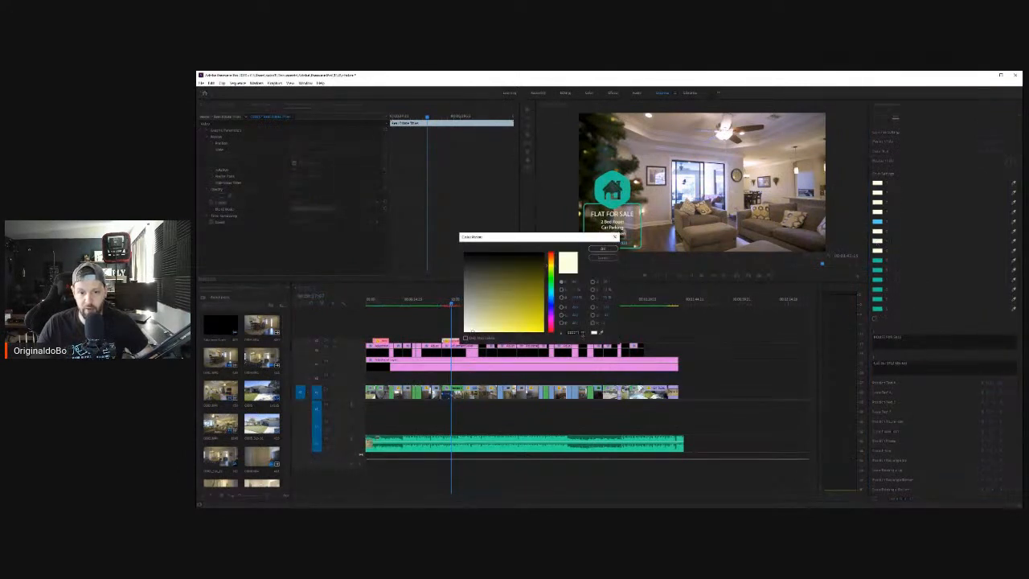
Step: Copy the hex code of a cream color setting and apply it to the remaining blue one to recolor the phone line
{"action": "double_click", "coordinate": [579, 333]}
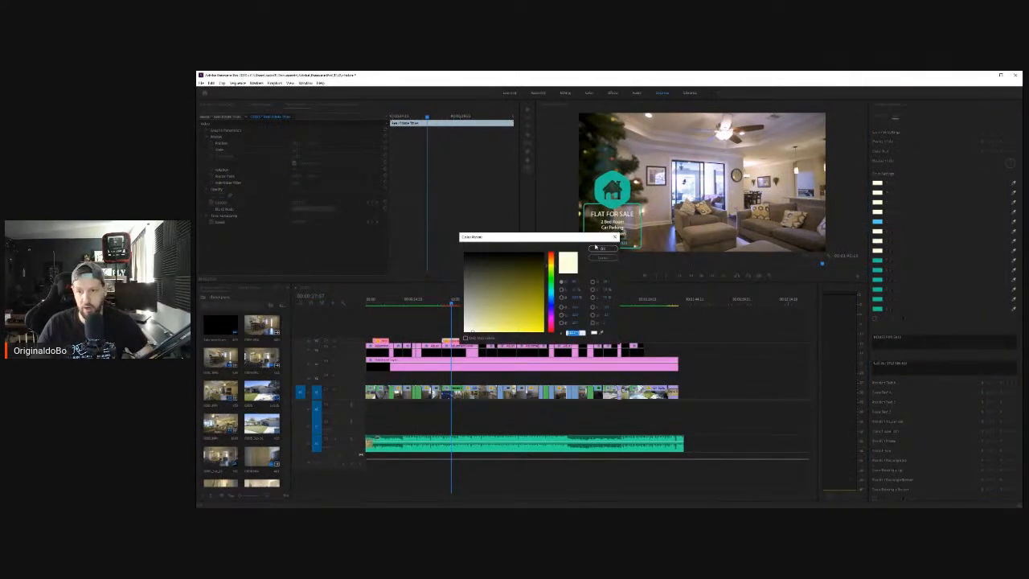
{"action": "key", "text": "ctrl+v"}
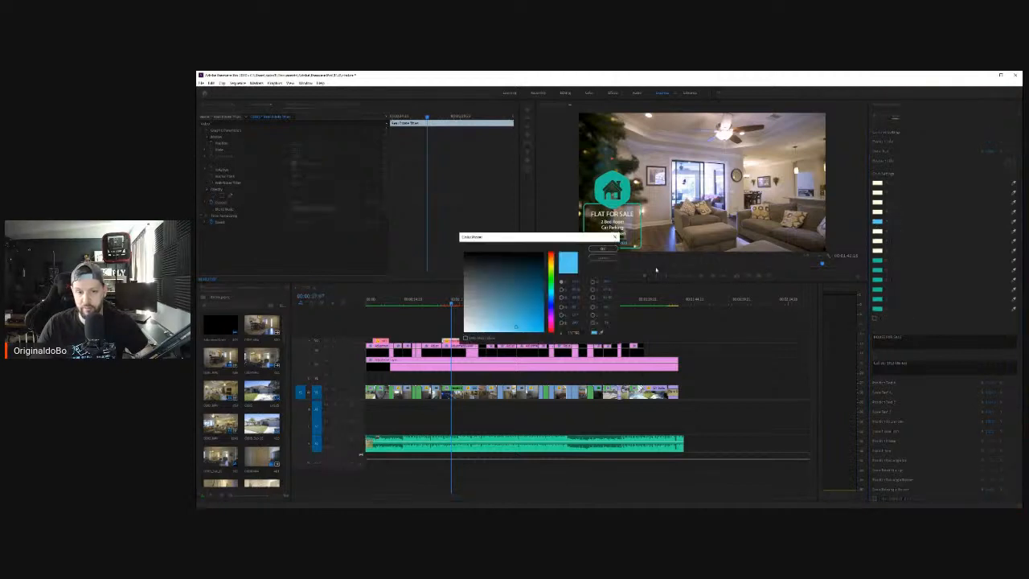
{"action": "double_click", "coordinate": [581, 333]}
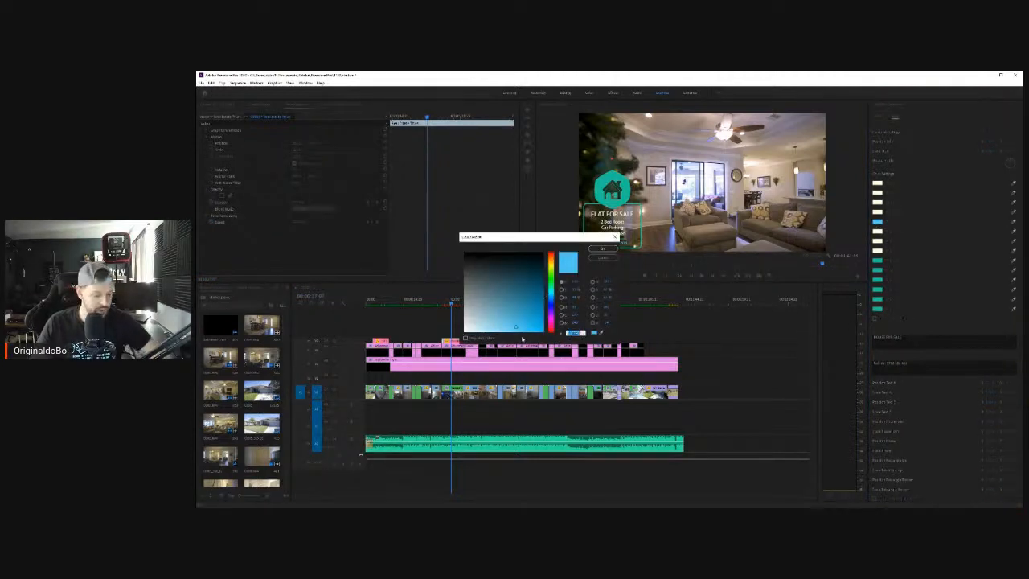
{"action": "key", "text": "ctrl+v"}
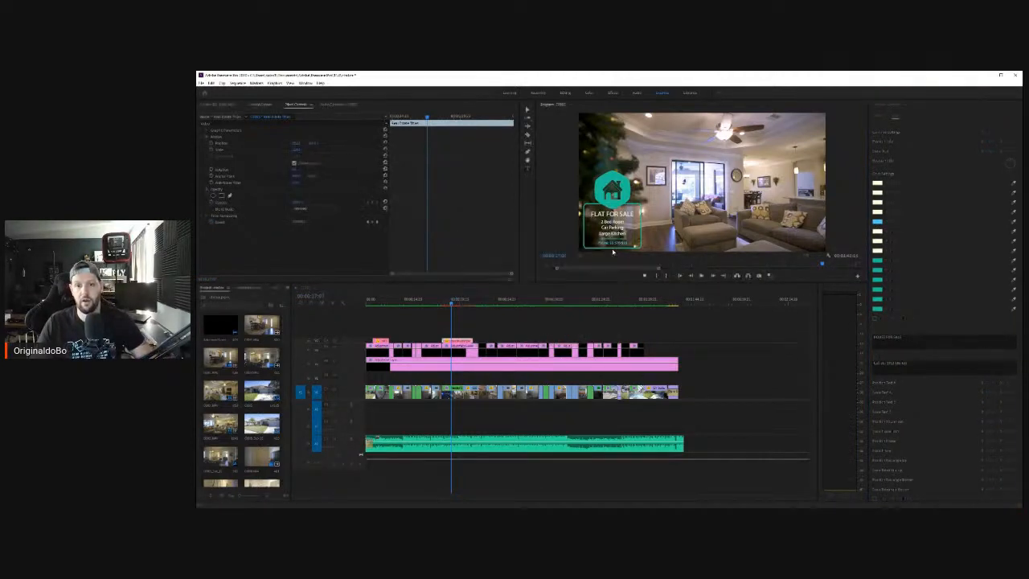
{"action": "left_click", "coordinate": [602, 248]}
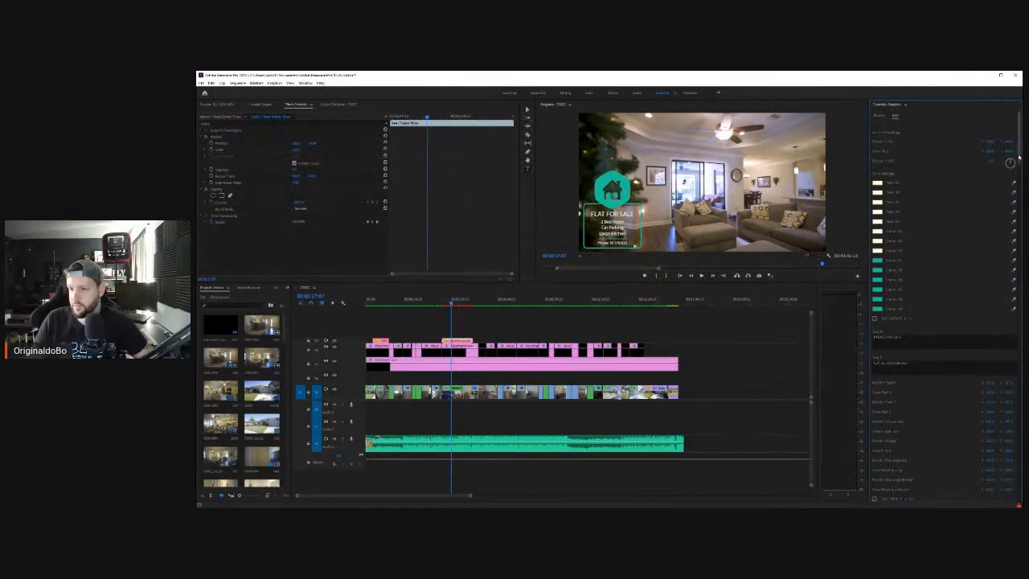
Step: Look through the title graphic's text, position and scale settings for the fields of each title block
{"action": "scroll", "coordinate": [1018, 151], "scroll_direction": "down", "scroll_amount": 2}
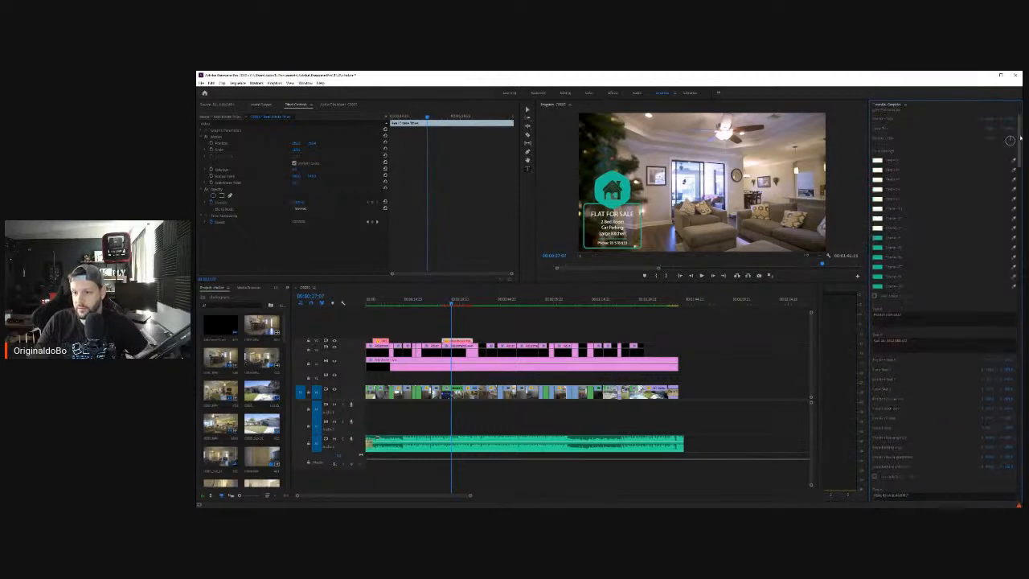
{"action": "scroll", "coordinate": [1019, 136], "scroll_direction": "up", "scroll_amount": 2}
{"action": "scroll", "coordinate": [1019, 135], "scroll_direction": "up", "scroll_amount": 1}
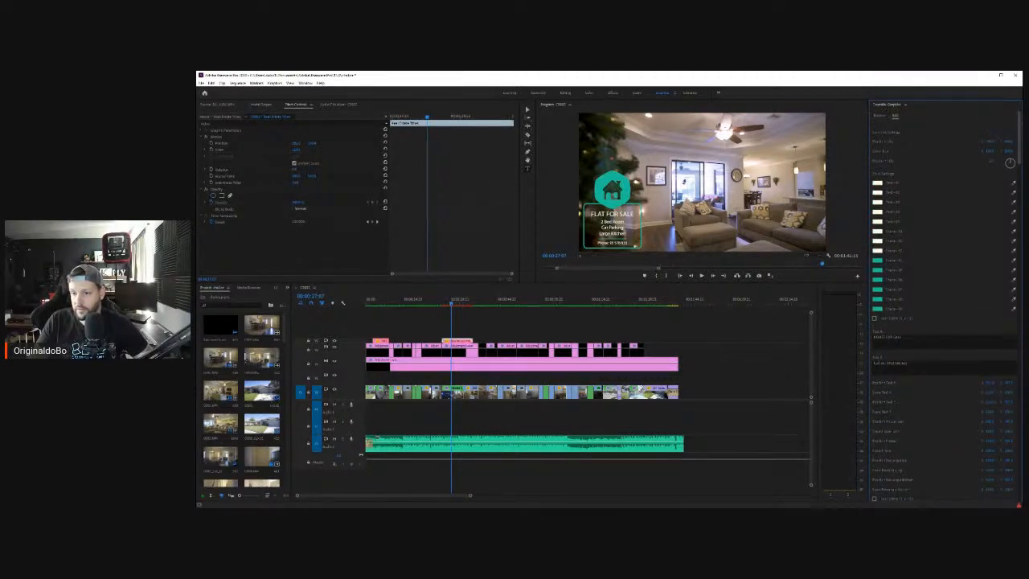
{"action": "scroll", "coordinate": [944, 305], "scroll_direction": "down", "scroll_amount": 3}
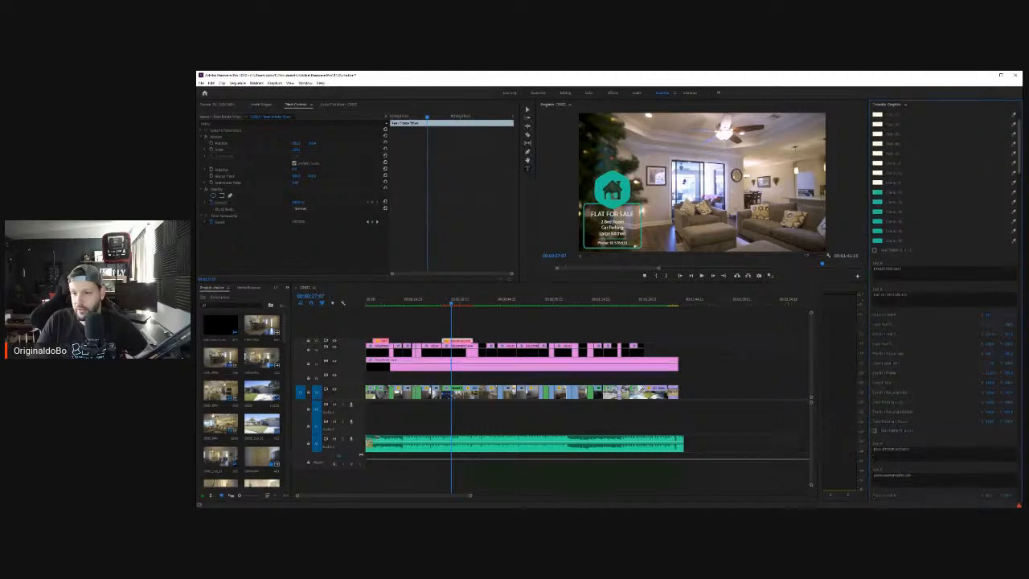
{"action": "scroll", "coordinate": [945, 305], "scroll_direction": "down", "scroll_amount": 5}
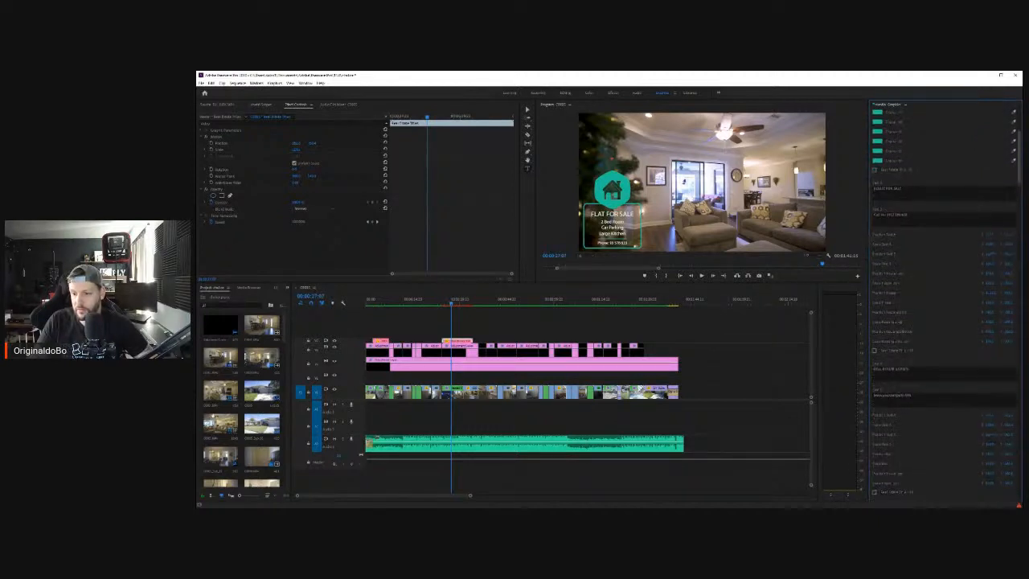
{"action": "scroll", "coordinate": [1011, 347], "scroll_direction": "down", "scroll_amount": 5}
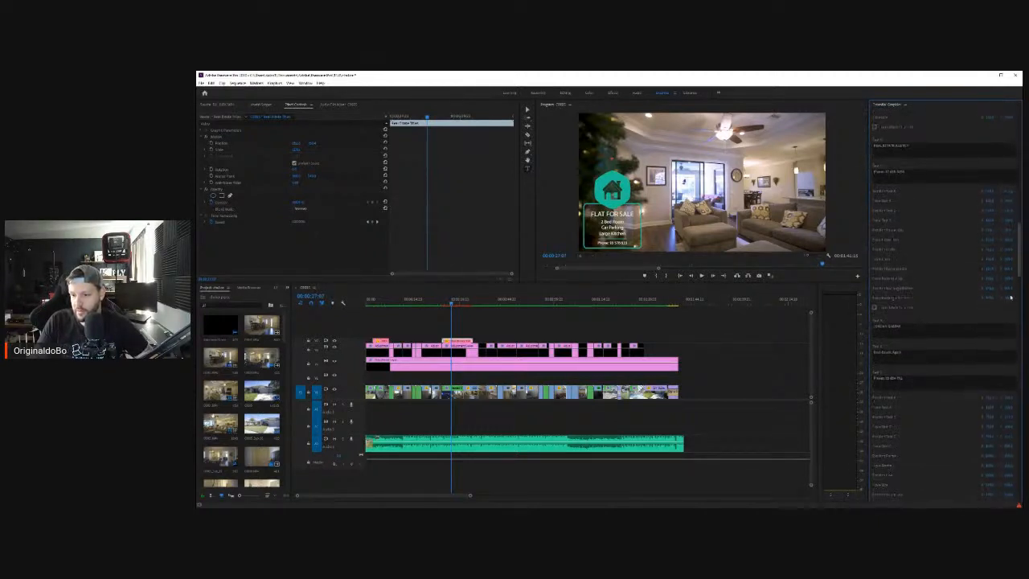
{"action": "scroll", "coordinate": [1011, 347], "scroll_direction": "down", "scroll_amount": 5}
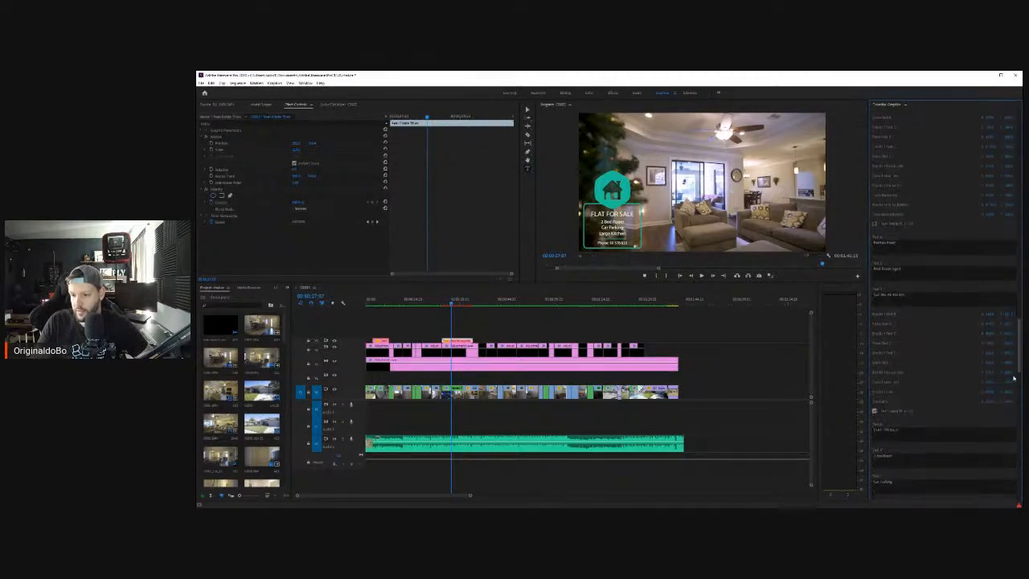
{"action": "scroll", "coordinate": [1011, 393], "scroll_direction": "down", "scroll_amount": 5}
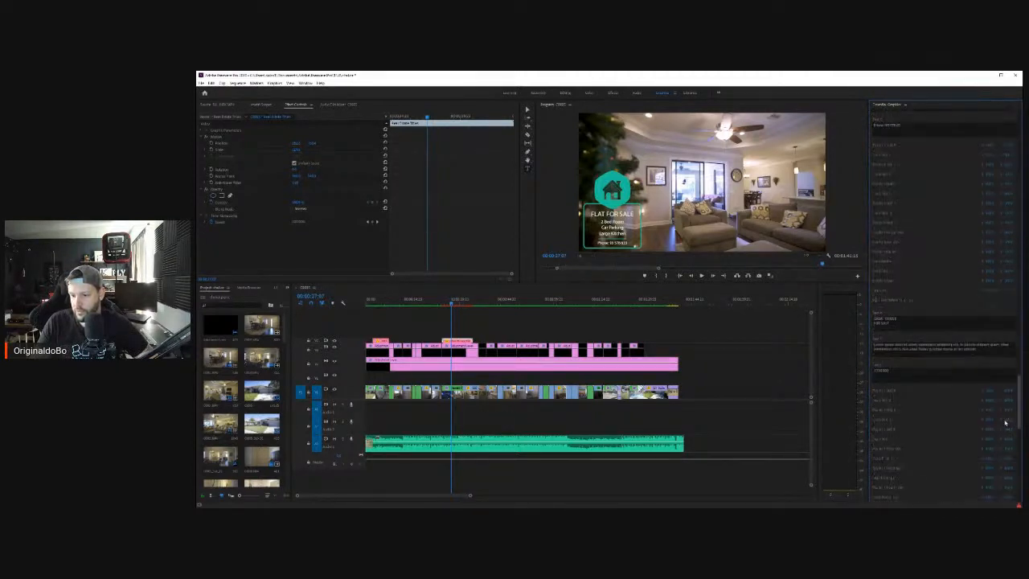
{"action": "scroll", "coordinate": [1003, 447], "scroll_direction": "up", "scroll_amount": 5}
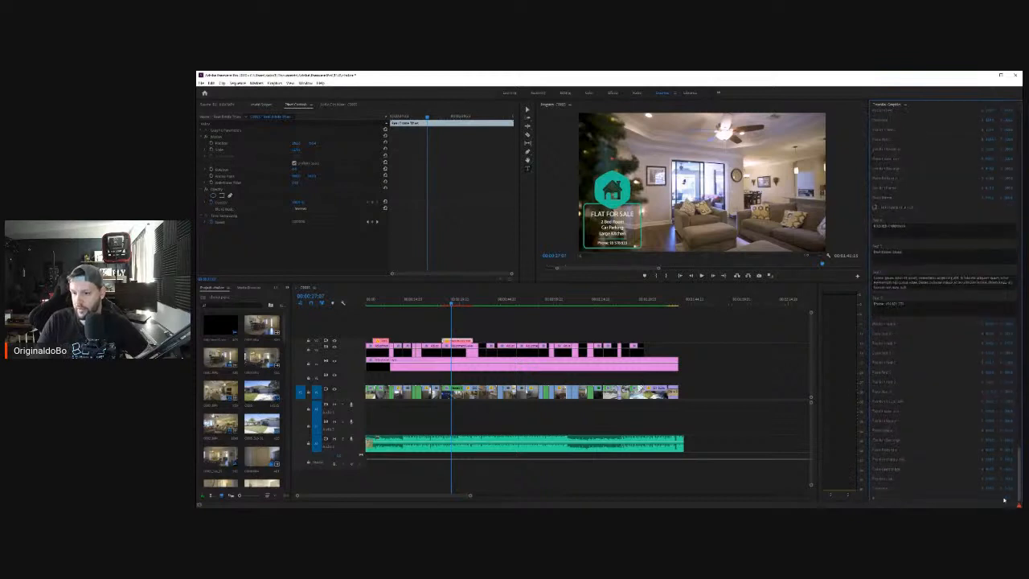
{"action": "scroll", "coordinate": [1019, 328], "scroll_direction": "up", "scroll_amount": 5}
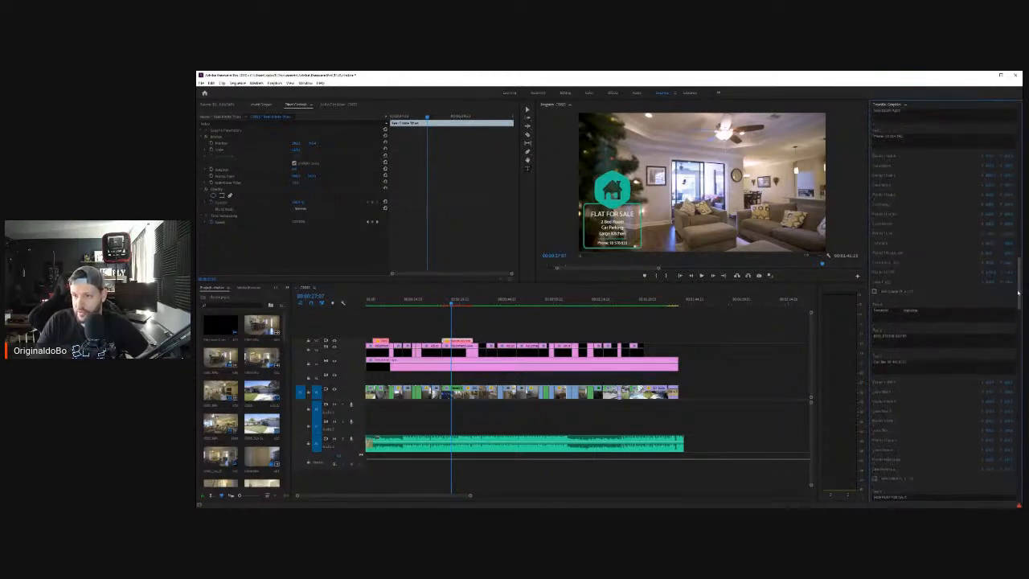
{"action": "scroll", "coordinate": [1010, 233], "scroll_direction": "up", "scroll_amount": 4}
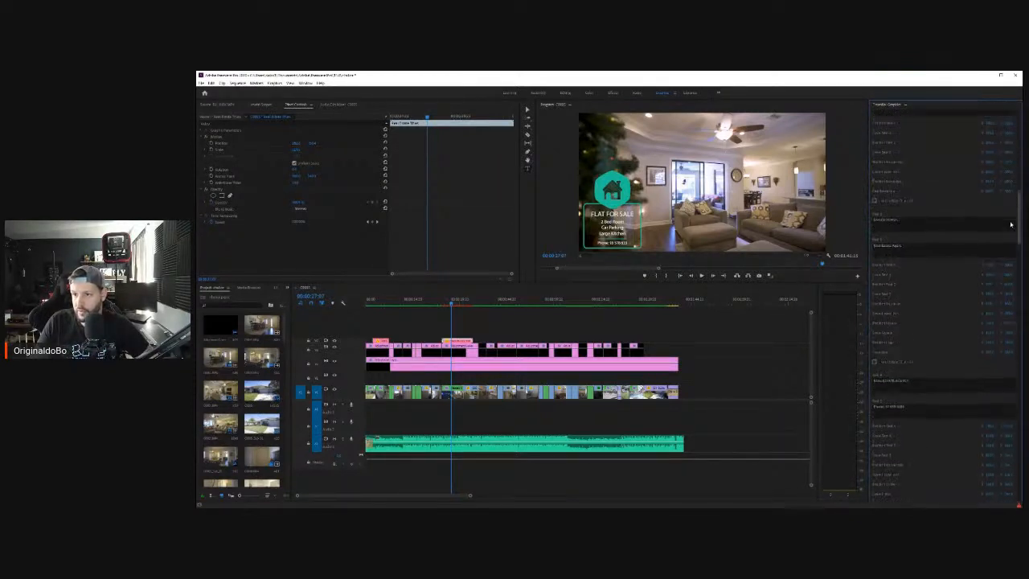
{"action": "scroll", "coordinate": [1009, 197], "scroll_direction": "up", "scroll_amount": 1}
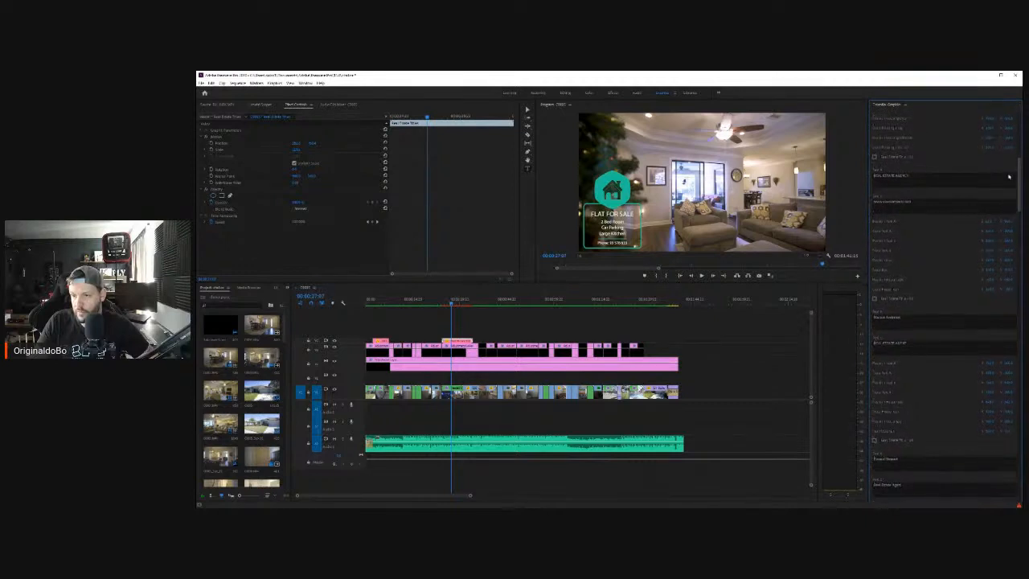
{"action": "scroll", "coordinate": [1007, 161], "scroll_direction": "up", "scroll_amount": 4}
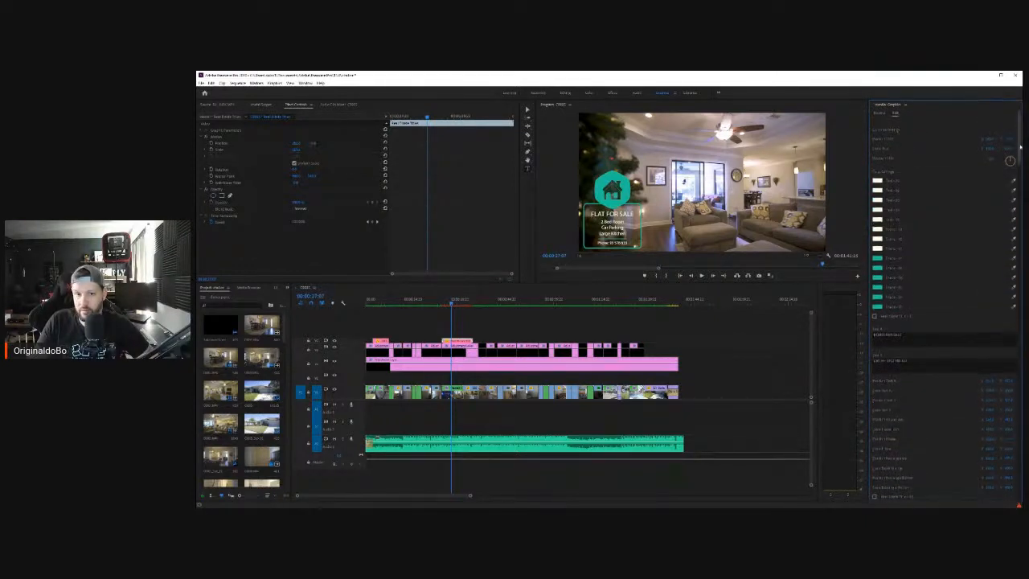
Step: Clear all three text fields of the title block that contains the lorem ipsum description
{"action": "left_click_drag", "start_coordinate": [1019, 121], "coordinate": [1014, 280]}
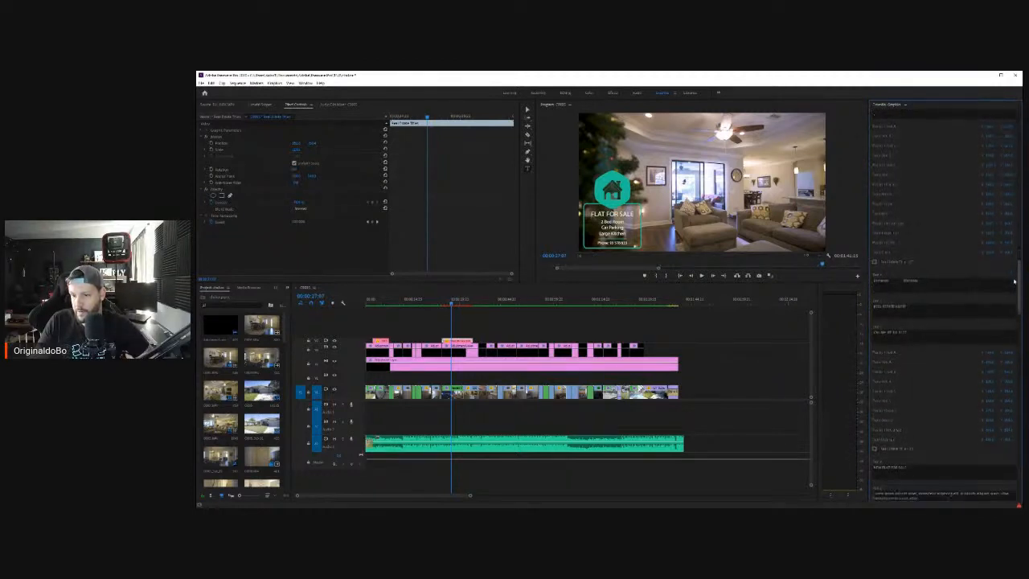
{"action": "scroll", "coordinate": [937, 316], "scroll_direction": "down", "scroll_amount": 2}
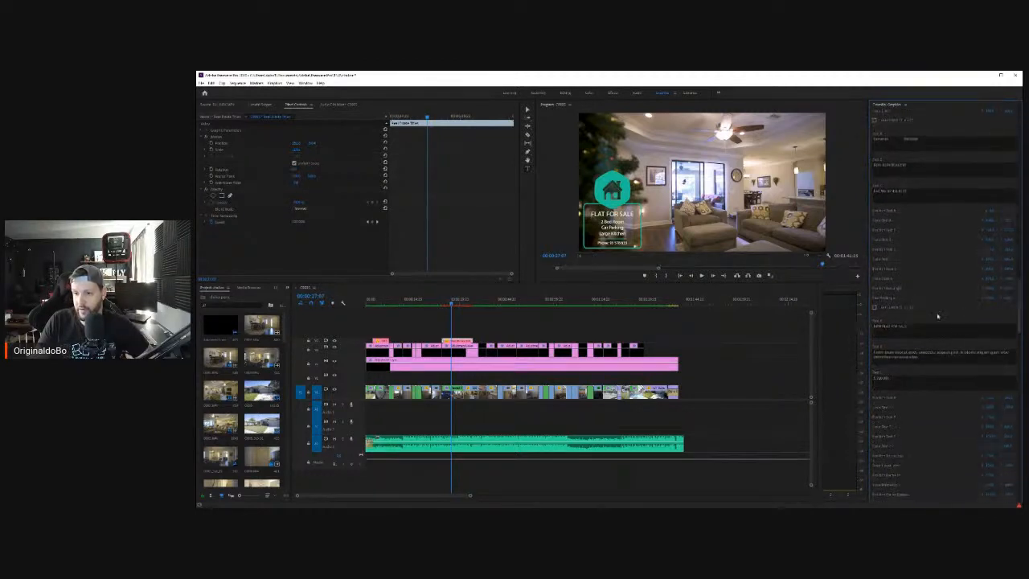
{"action": "left_click", "coordinate": [915, 328]}
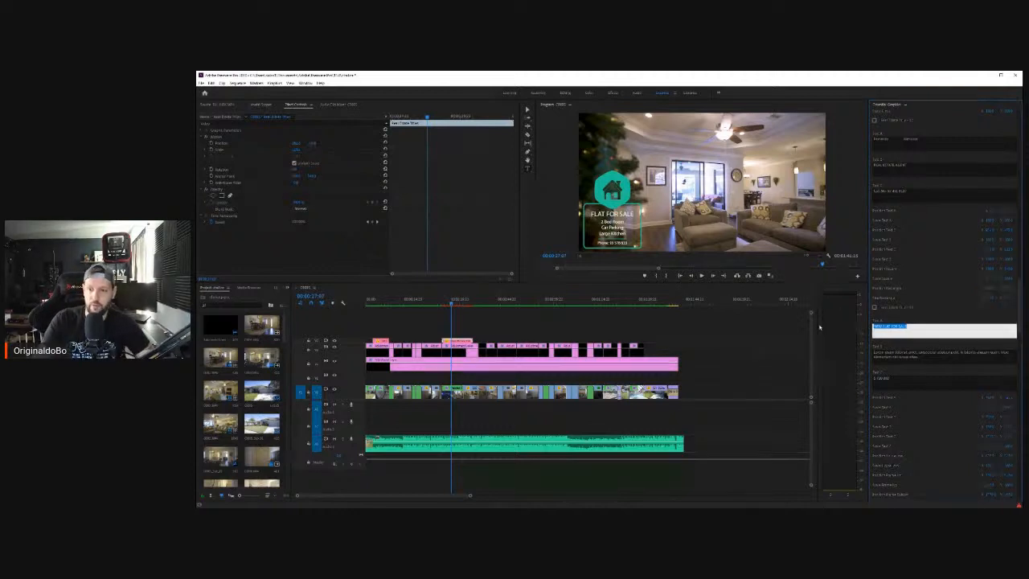
{"action": "key", "text": "BackSpace"}
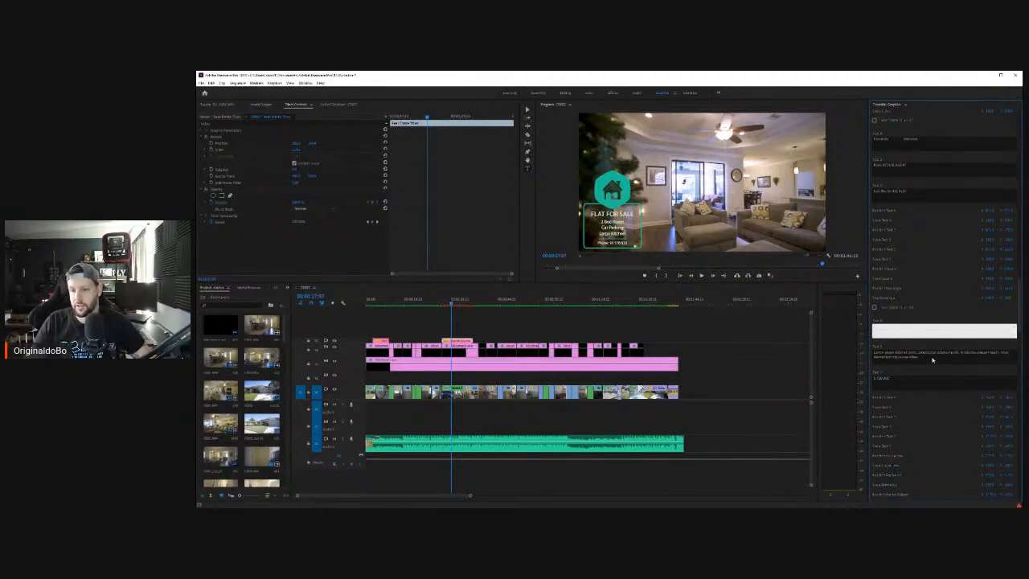
{"action": "key", "text": "Tab"}
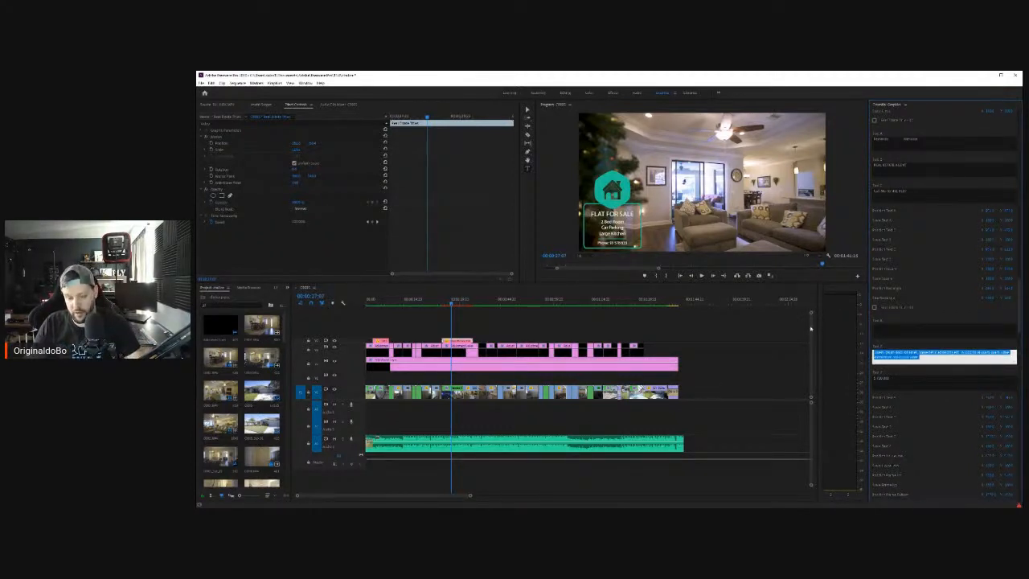
{"action": "left_click", "coordinate": [902, 381]}
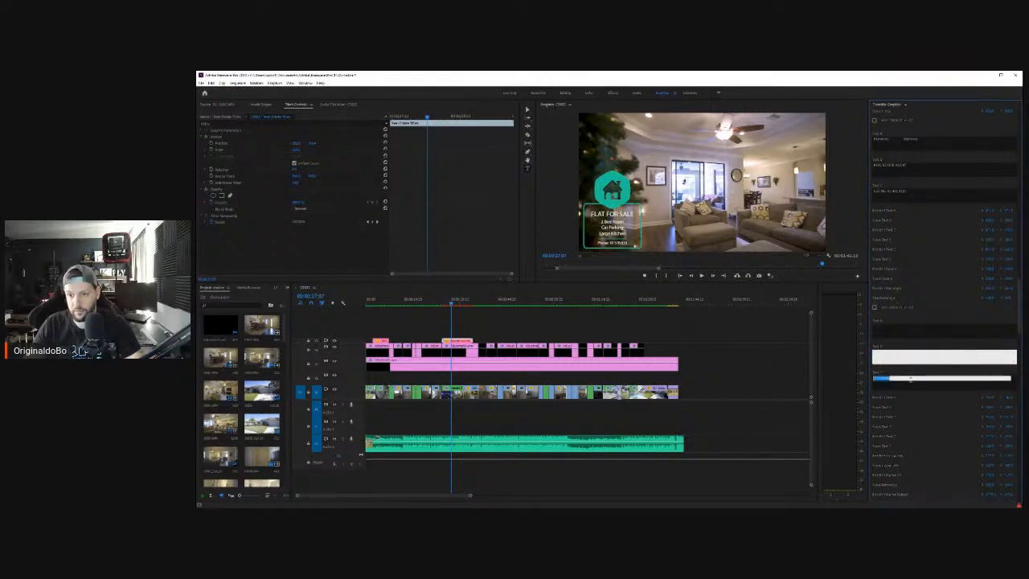
{"action": "key", "text": "BackSpace"}
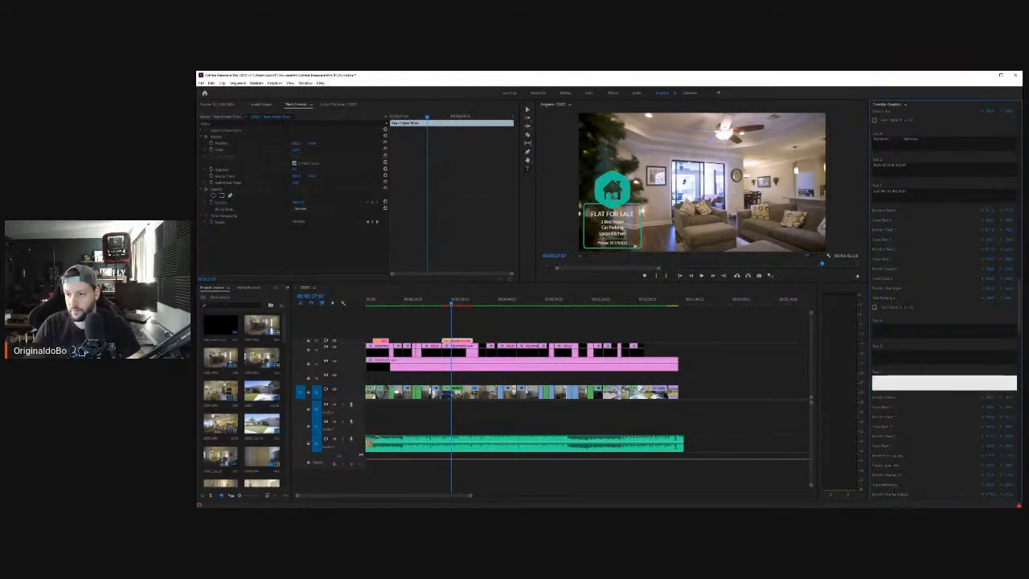
Step: Clear the "FLAT FOR SALE" headline of the visible title block and the bedroom line directly below it
{"action": "scroll", "coordinate": [1014, 341], "scroll_direction": "down", "scroll_amount": 2}
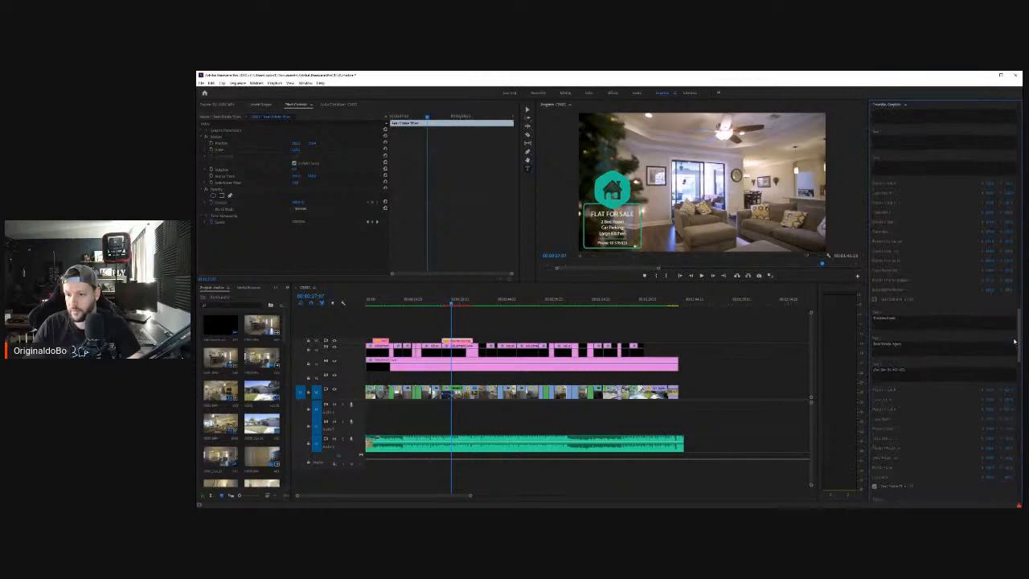
{"action": "scroll", "coordinate": [1014, 341], "scroll_direction": "down", "scroll_amount": 5}
{"action": "left_click", "coordinate": [941, 339]}
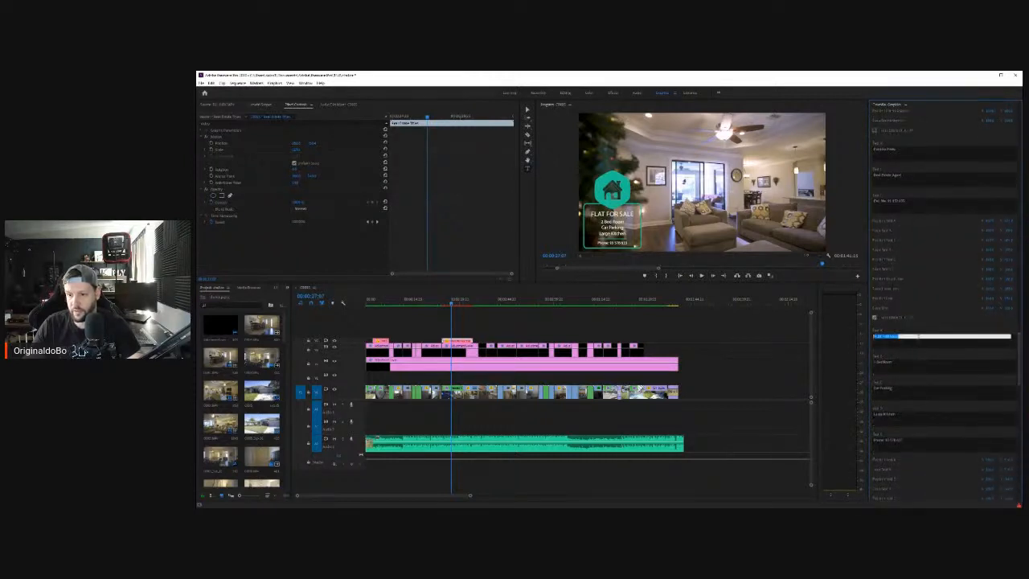
{"action": "key", "text": "BackSpace"}
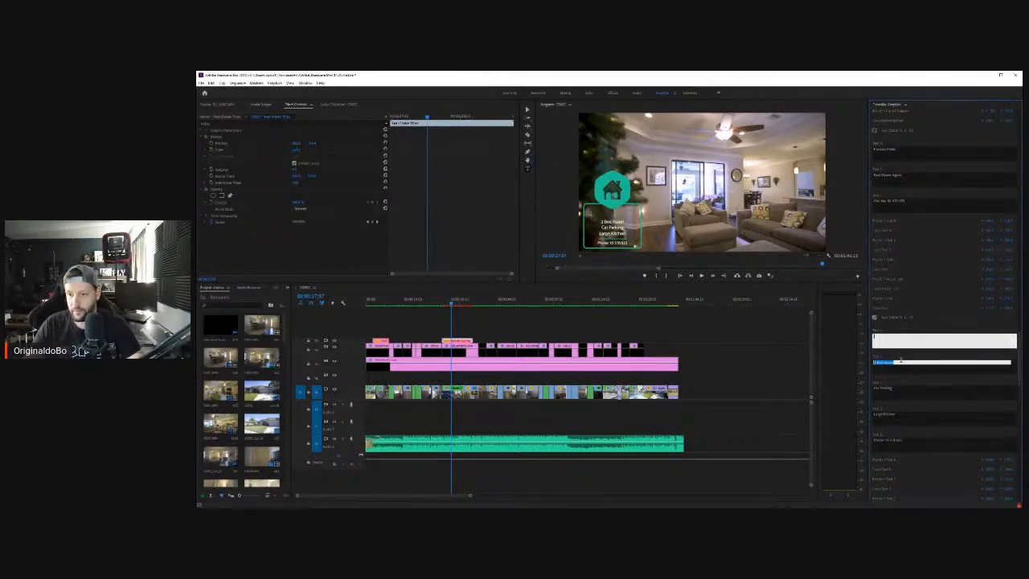
{"action": "left_click", "coordinate": [896, 366]}
{"action": "key", "text": "ctrl+a"}
{"action": "key", "text": "BackSpace"}
Step: Clear the "Car Parking", "Large Kitchen" and phone lines of the same title block
{"action": "left_click", "coordinate": [903, 391]}
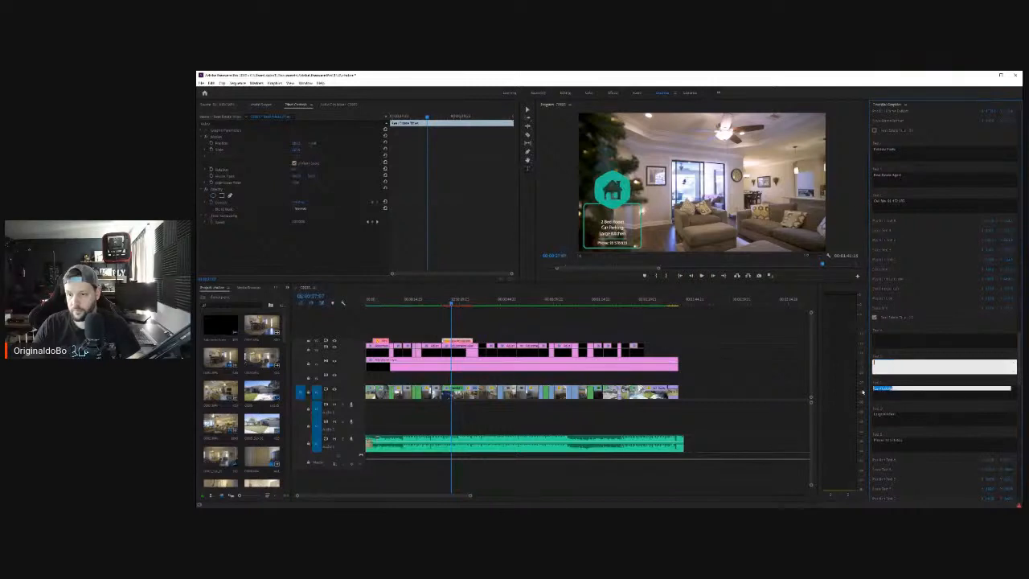
{"action": "key", "text": "ctrl+a"}
{"action": "key", "text": "BackSpace"}
{"action": "left_click", "coordinate": [897, 415]}
{"action": "key", "text": "ctrl+a"}
{"action": "key", "text": "BackSpace"}
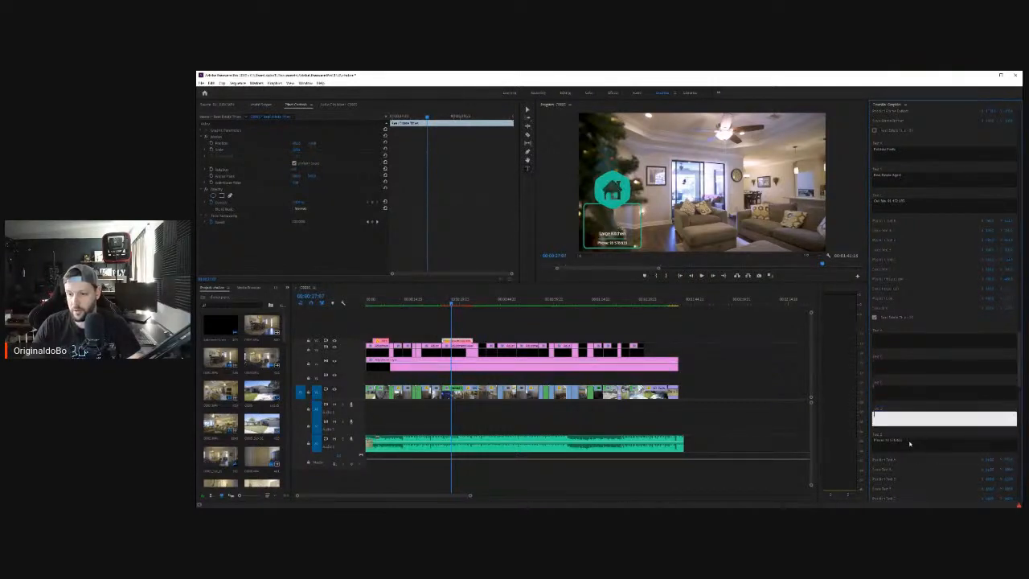
{"action": "left_click", "coordinate": [905, 444]}
{"action": "key", "text": "ctrl+a"}
{"action": "key", "text": "BackSpace"}
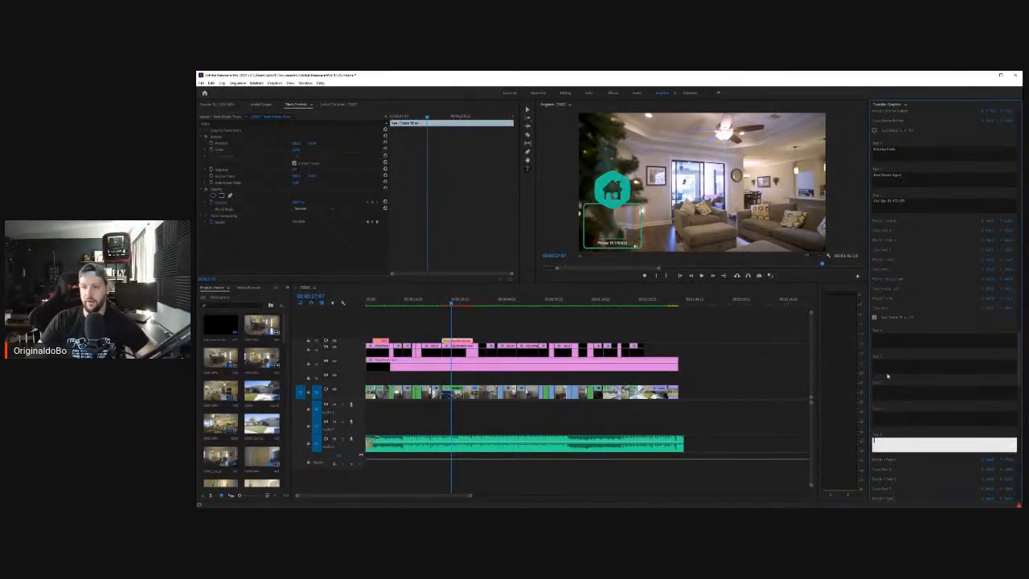
{"action": "left_click", "coordinate": [888, 342]}
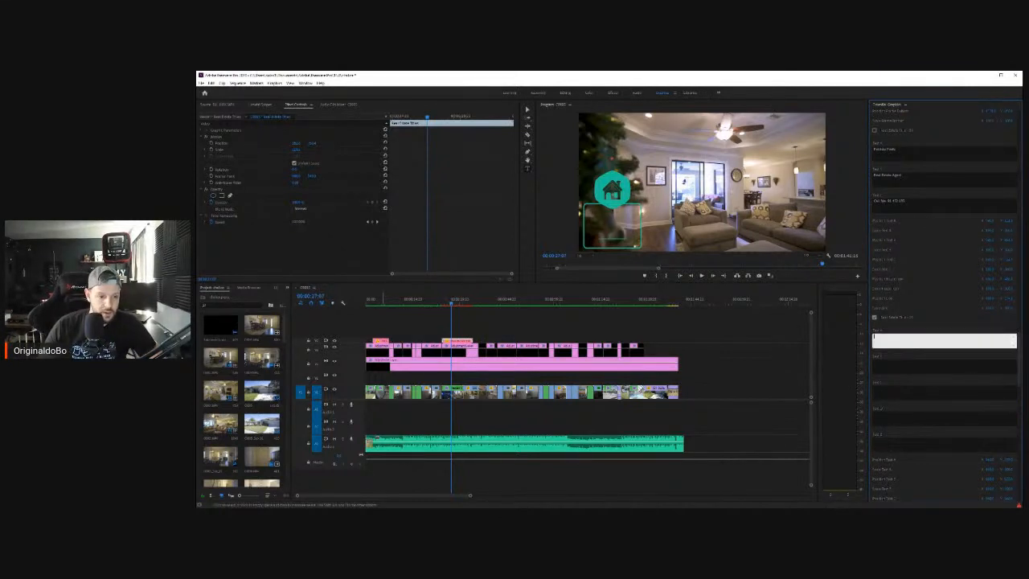
{"action": "key", "text": "alt+Tab"}
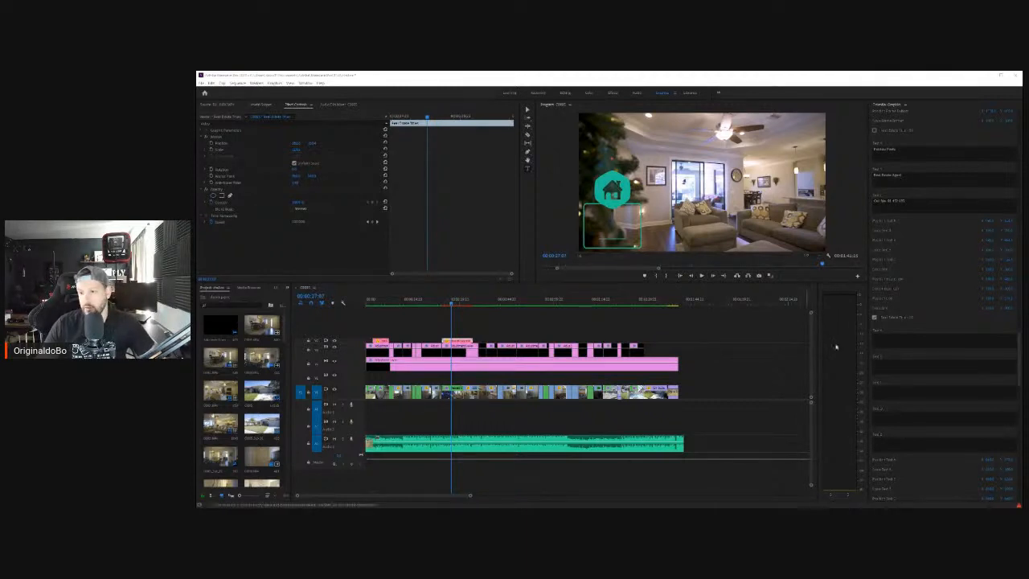
{"action": "left_click", "coordinate": [886, 340]}
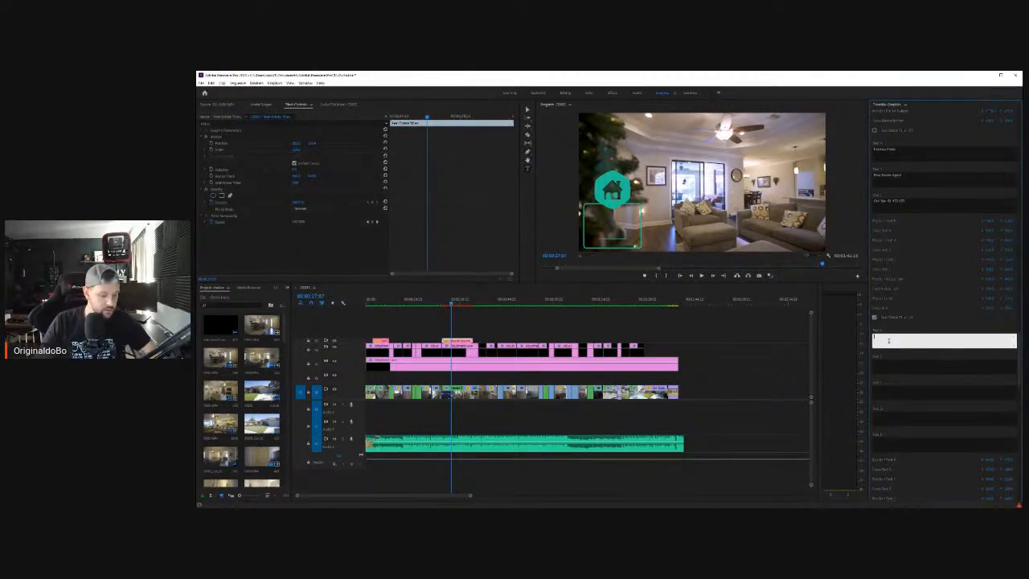
{"action": "type", "text": "3 beds"}
{"action": "left_click", "coordinate": [889, 370]}
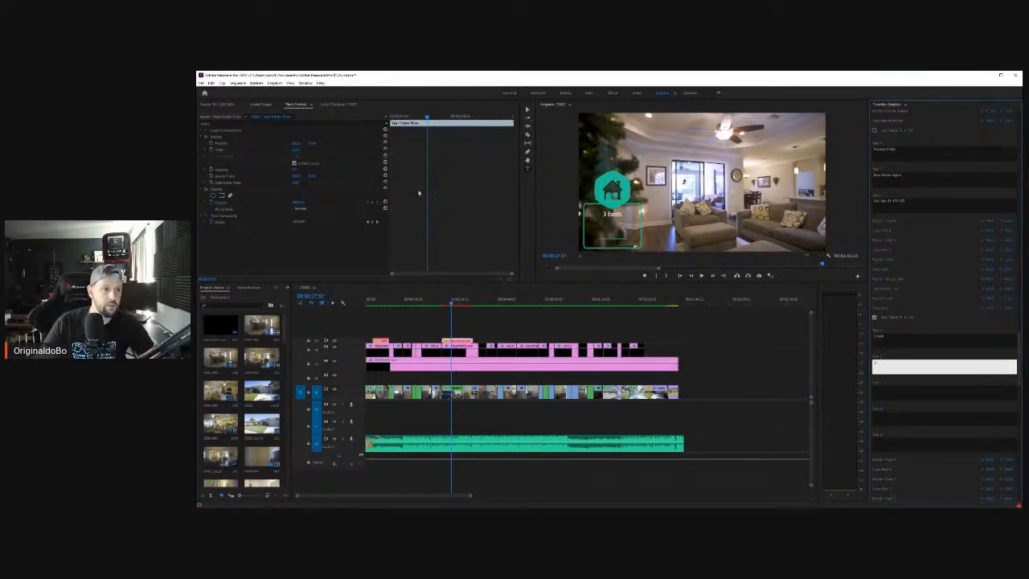
{"action": "key", "text": "alt+Tab"}
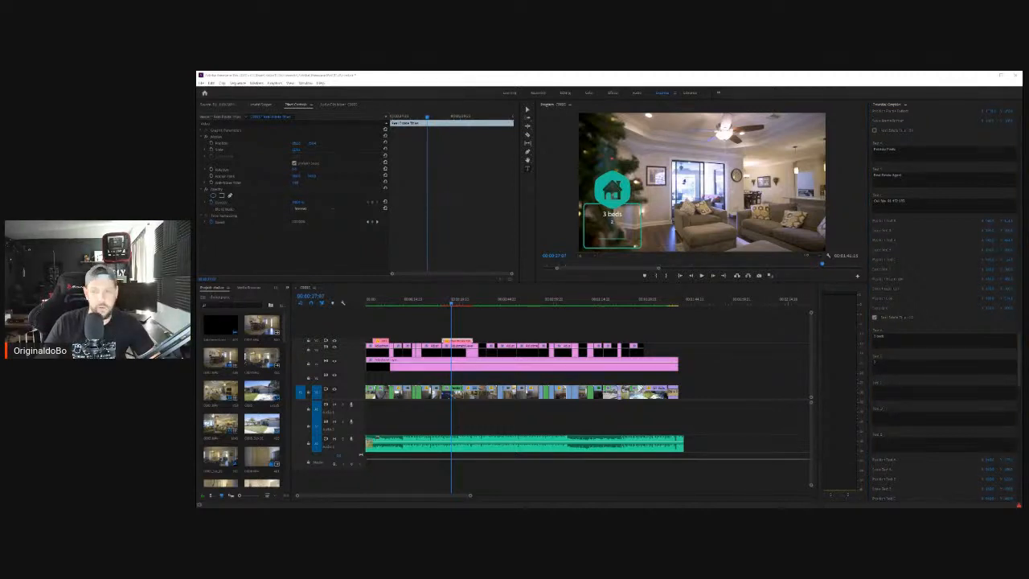
{"action": "left_click", "coordinate": [876, 363]}
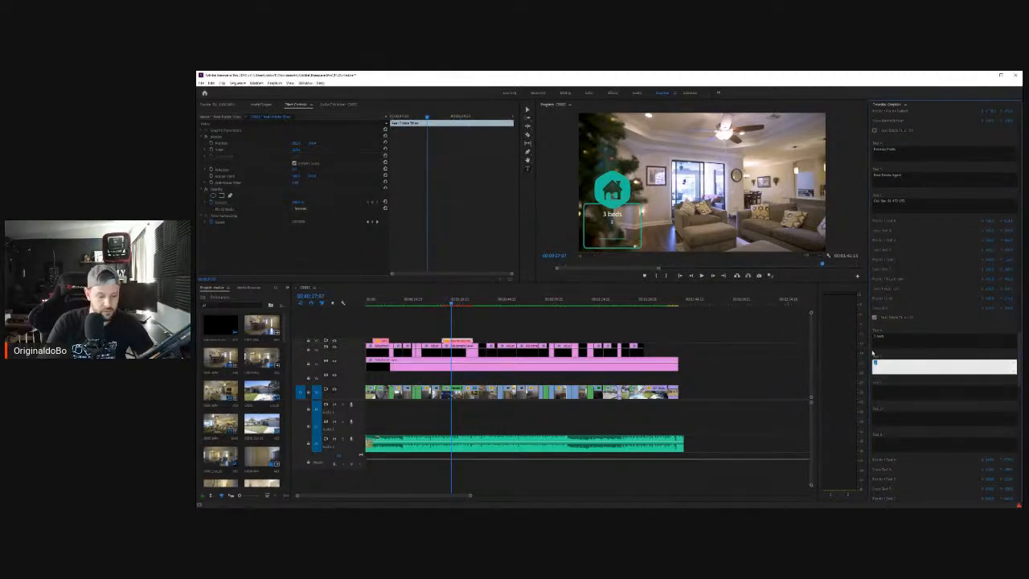
{"action": "type", "text": "4 baths"}
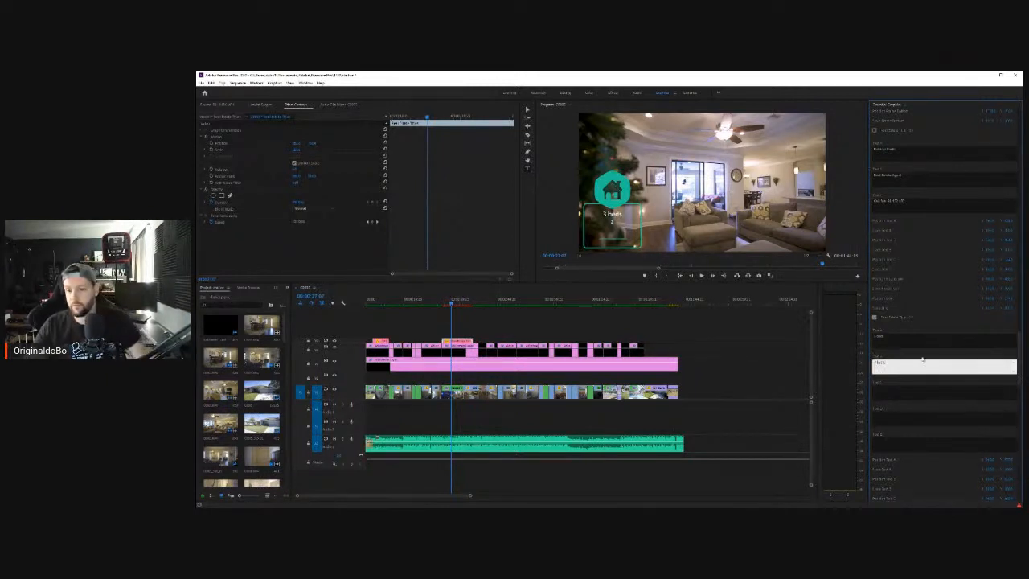
{"action": "left_click", "coordinate": [897, 393]}
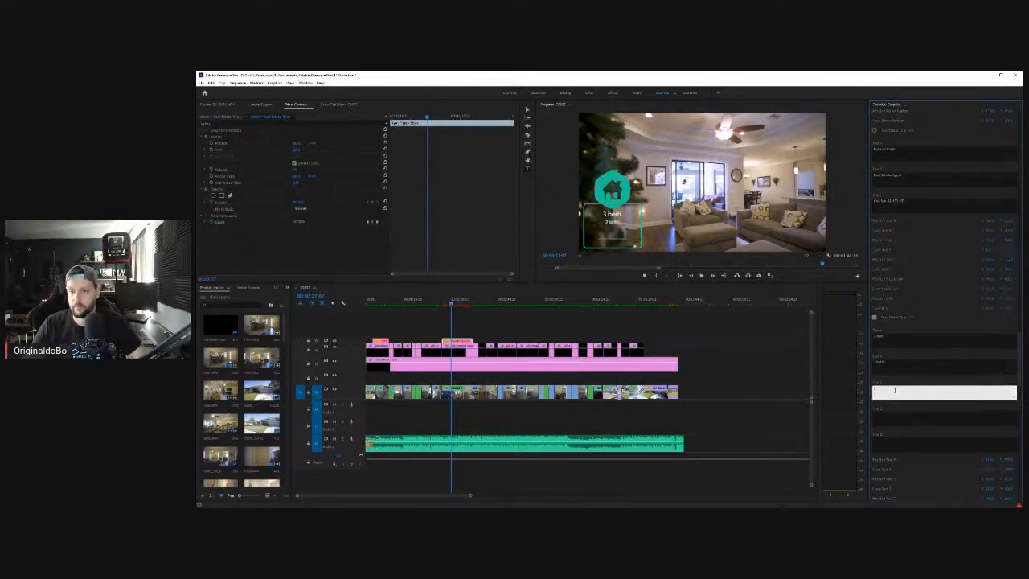
{"action": "scroll", "coordinate": [876, 350], "scroll_direction": "up", "scroll_amount": 1}
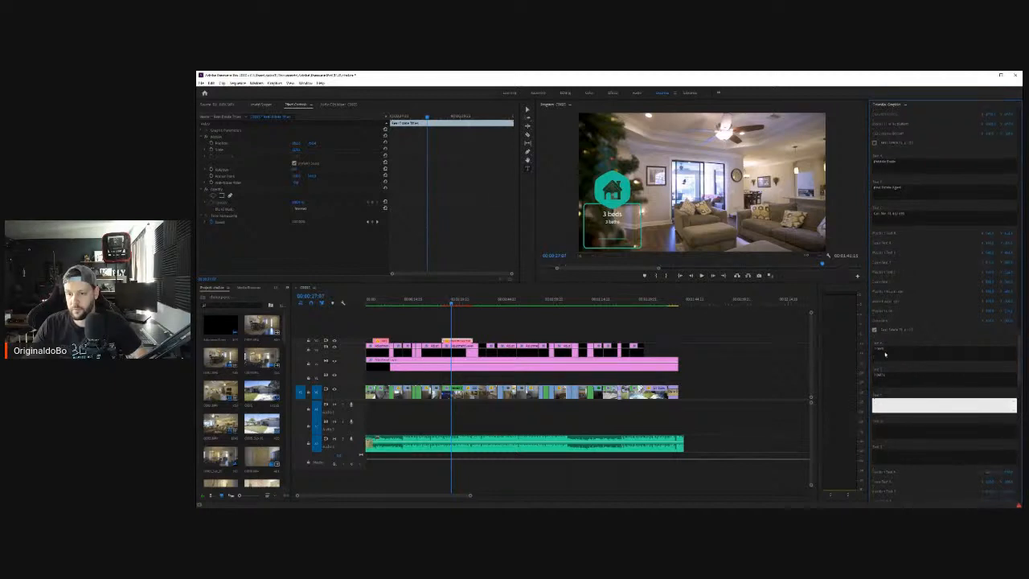
{"action": "left_click", "coordinate": [885, 352]}
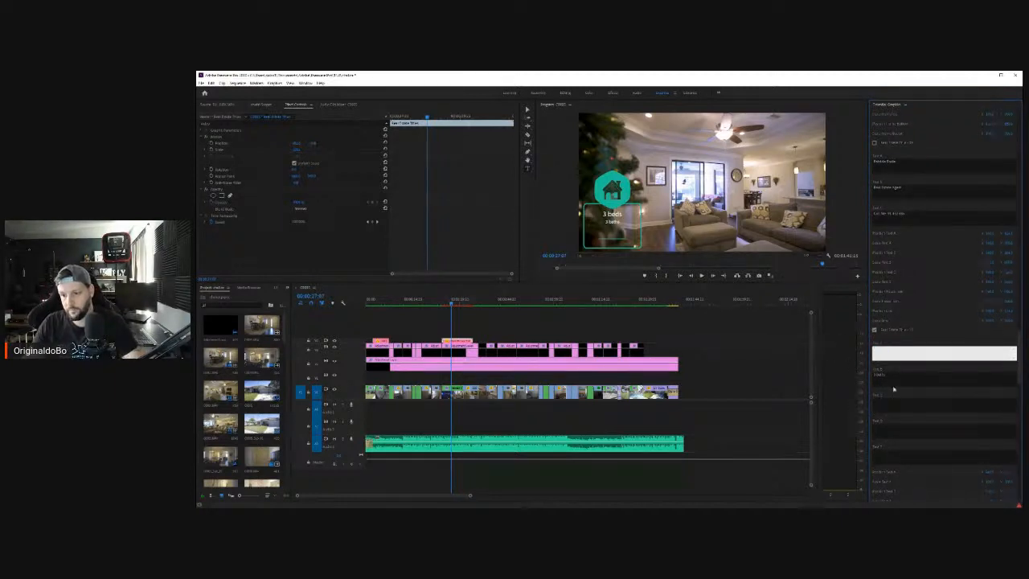
{"action": "key", "text": "BackSpace"}
{"action": "left_click", "coordinate": [876, 378]}
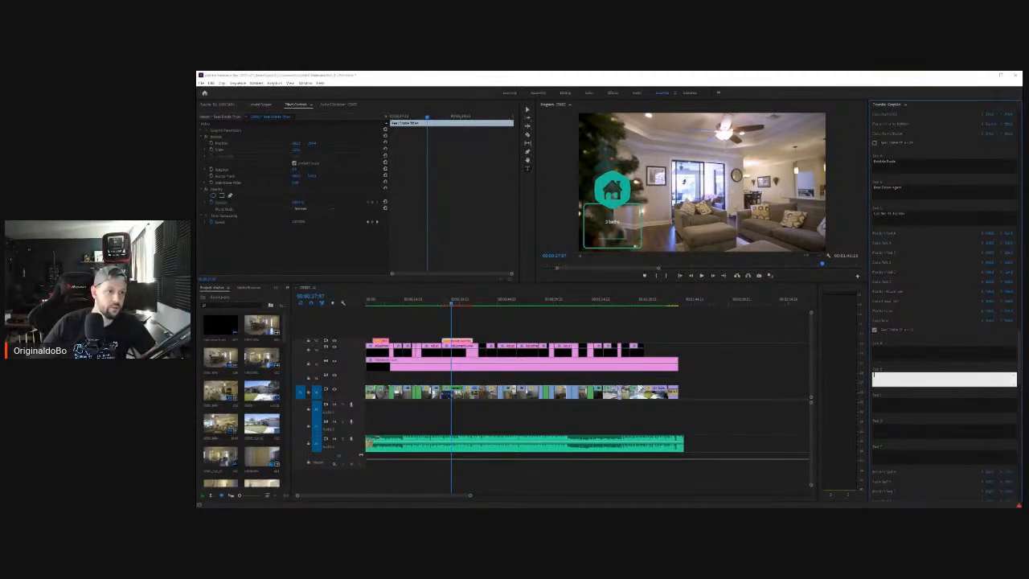
{"action": "key", "text": "BackSpace"}
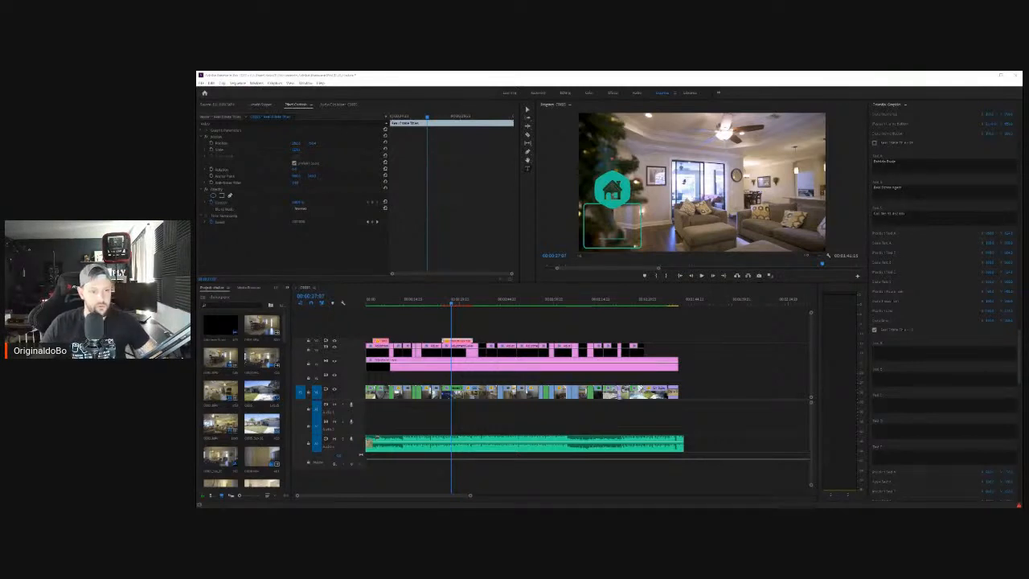
Step: Enter "2,562 sqft" as the title block's headline and fill the two lines below with the bed and bath counts
{"action": "left_click", "coordinate": [895, 352]}
{"action": "type", "text": "2,562 sqft"}
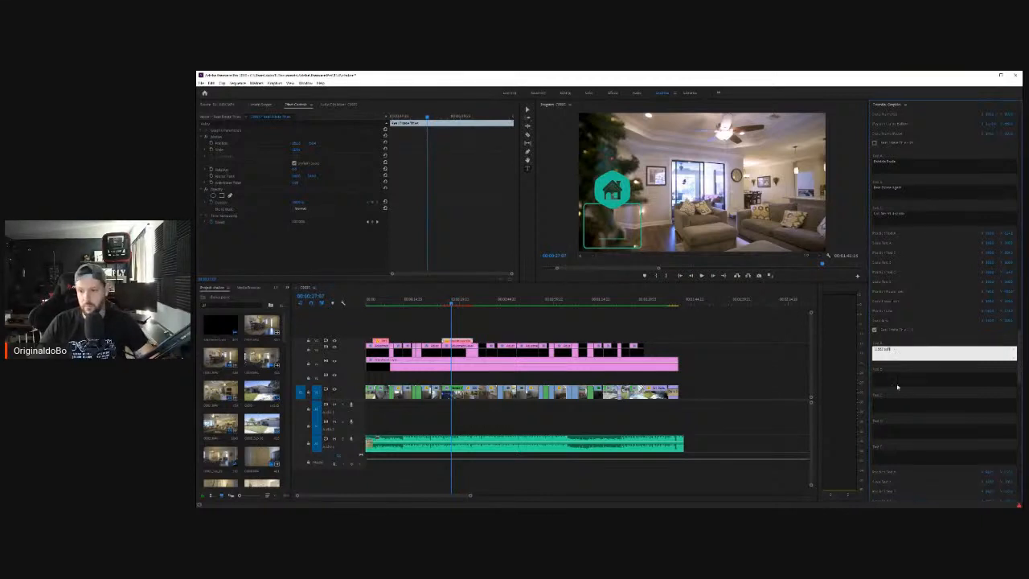
{"action": "left_click", "coordinate": [895, 379]}
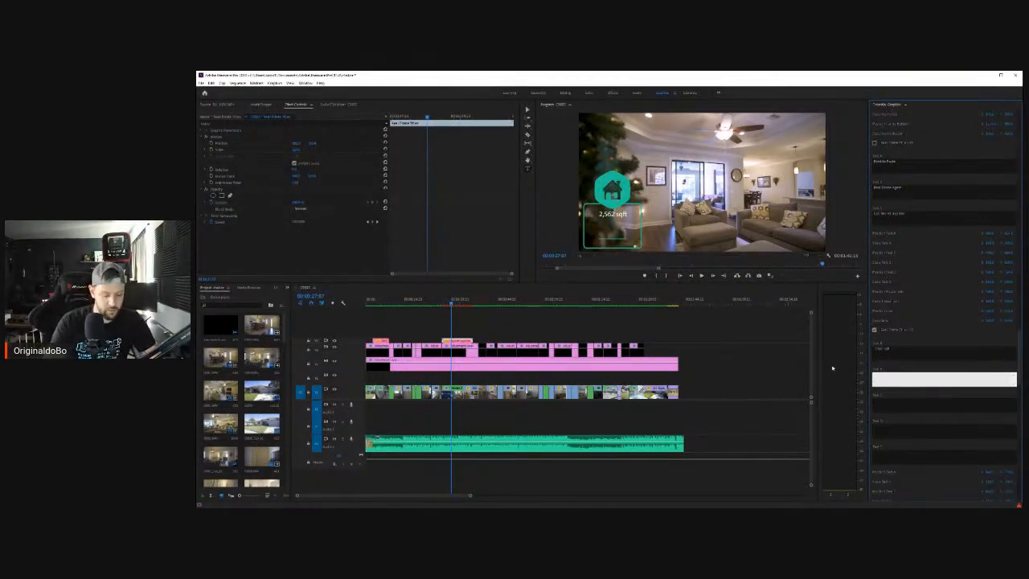
{"action": "type", "text": "1bd"}
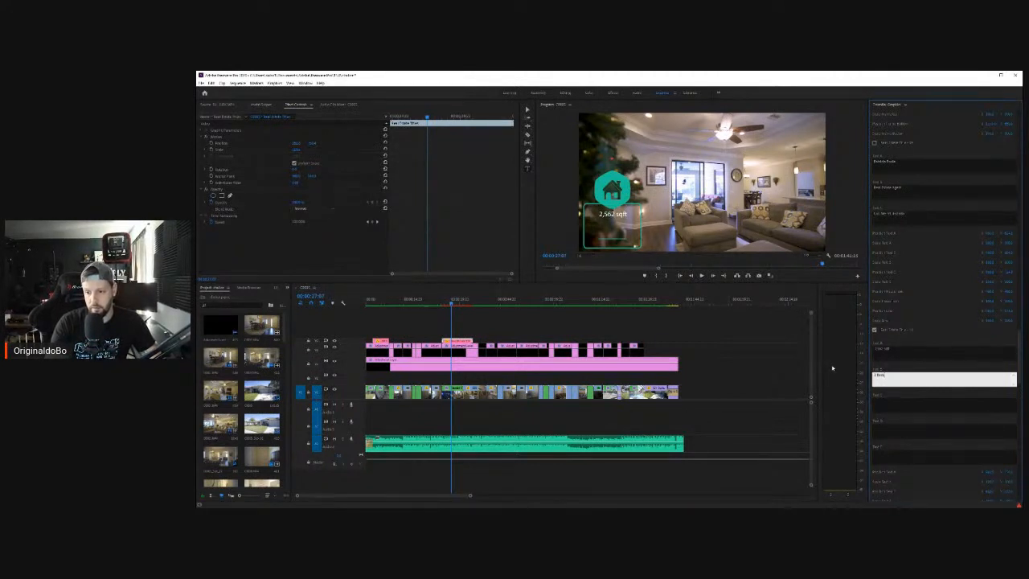
{"action": "key", "text": "Tab"}
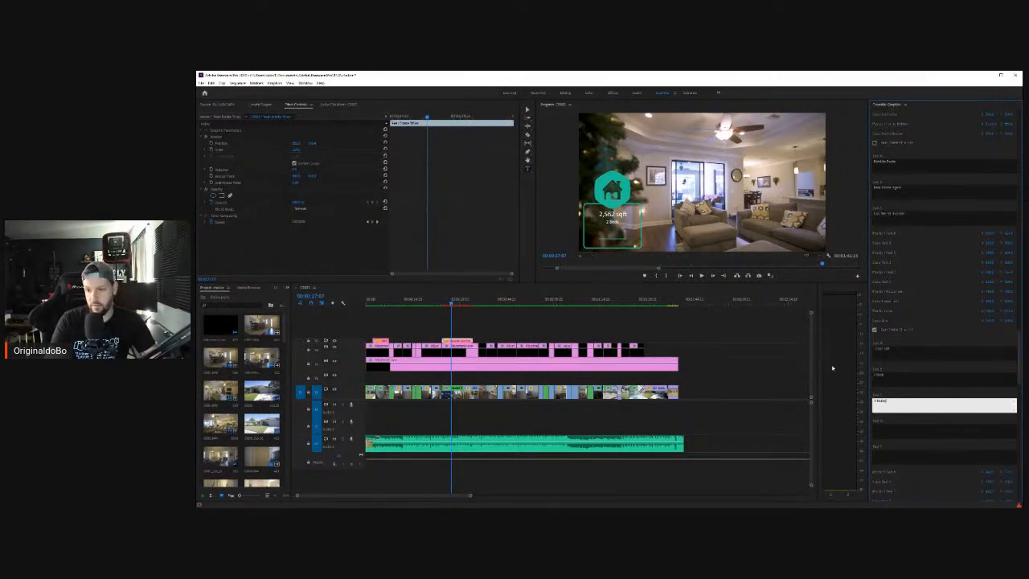
Step: Enter "Pool" in the title block's fourth text field, below the baths line
{"action": "left_click", "coordinate": [880, 431]}
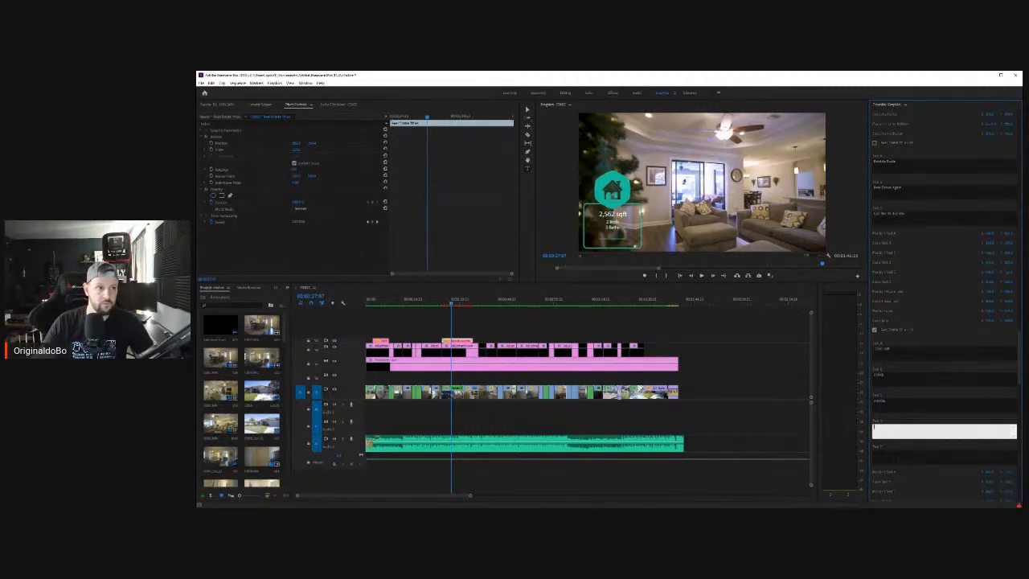
{"action": "left_click", "coordinate": [729, 362]}
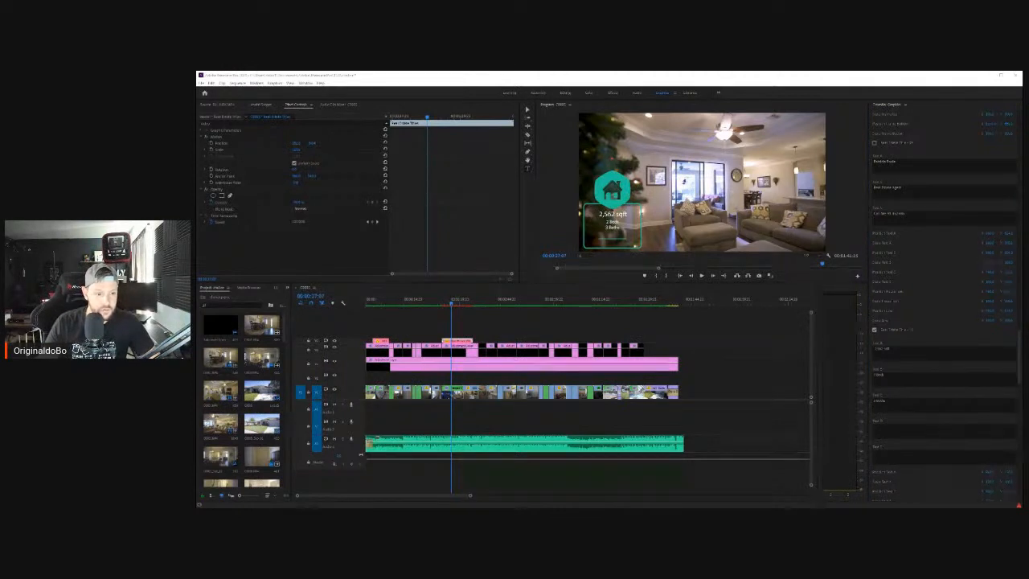
{"action": "left_click", "coordinate": [944, 432]}
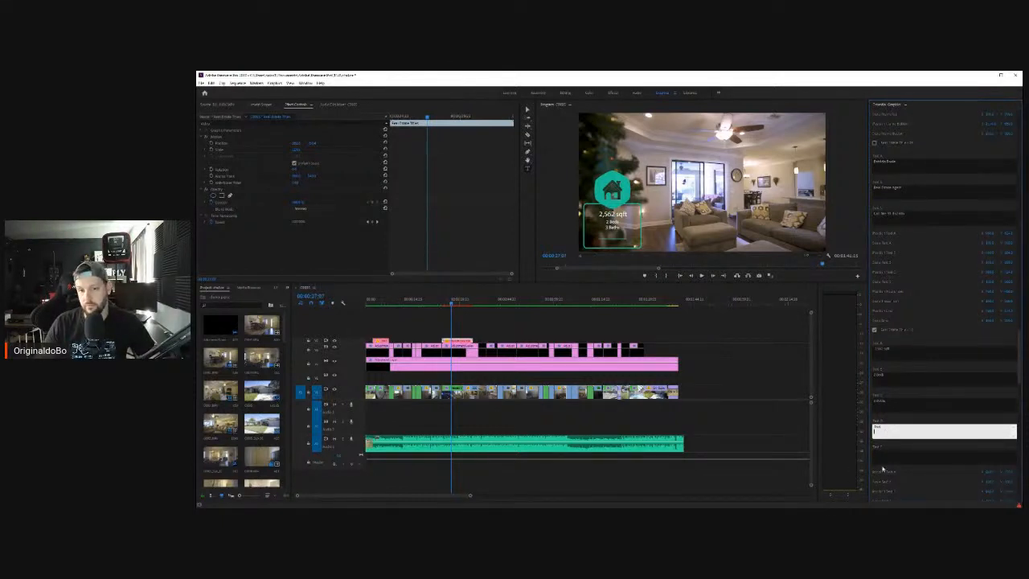
{"action": "type", "text": "Pool"}
{"action": "left_click", "coordinate": [898, 455]}
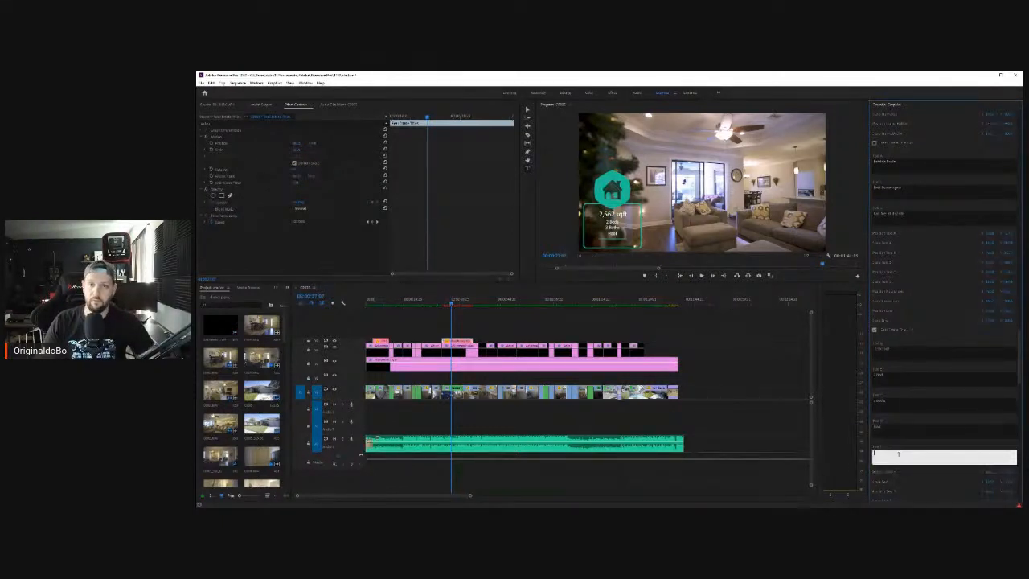
Step: Try the longer wording "Swimming Pool" on the title block's pool line
{"action": "left_click", "coordinate": [877, 428]}
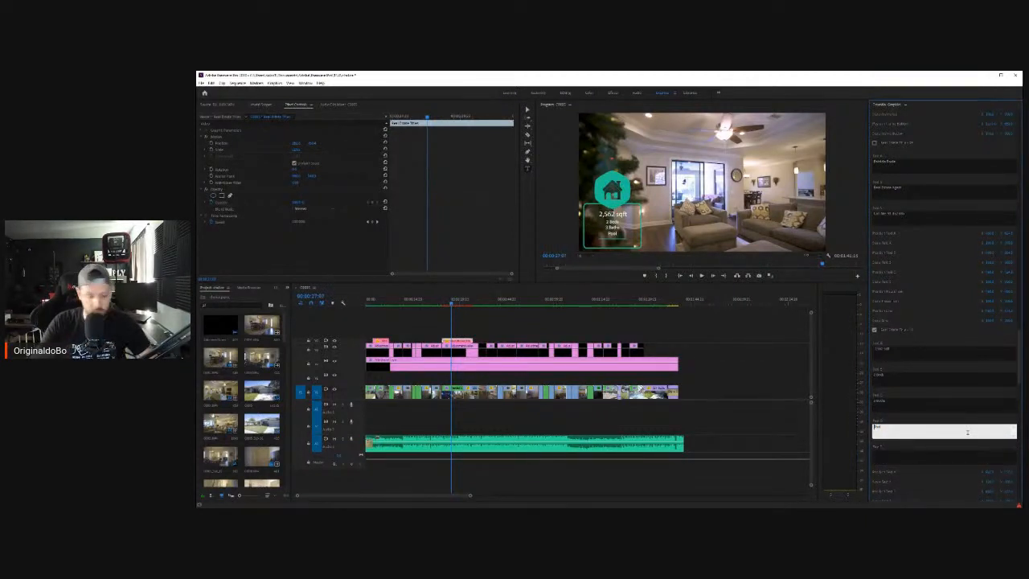
{"action": "type", "text": "Salt"}
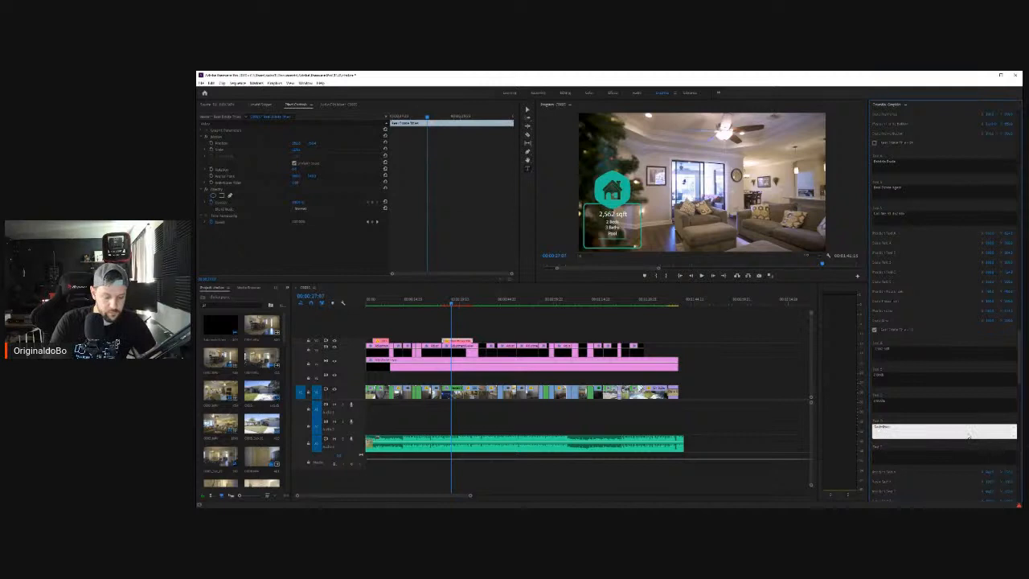
{"action": "type", "text": "water"}
{"action": "key", "text": "Return"}
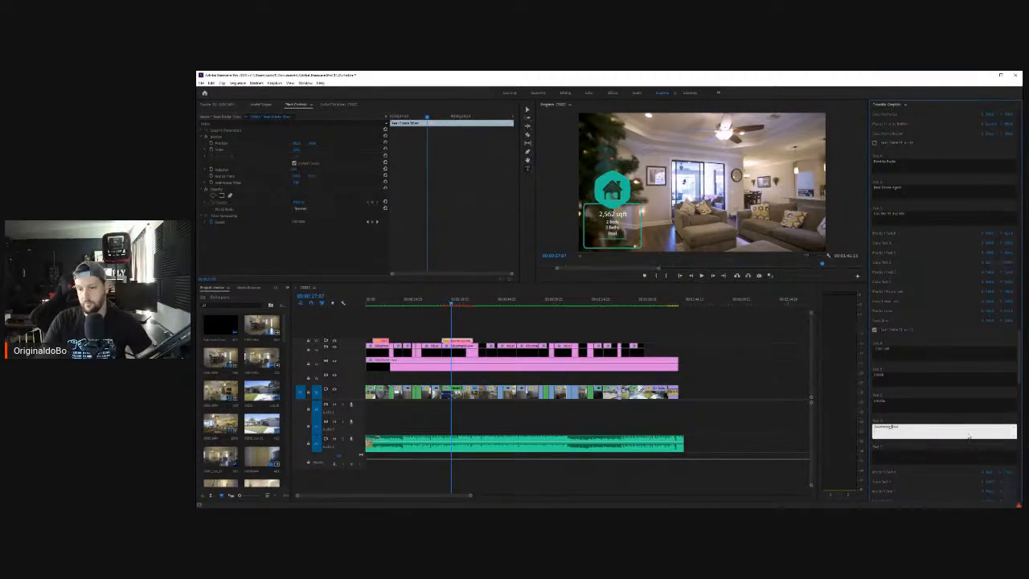
{"action": "left_click", "coordinate": [663, 238]}
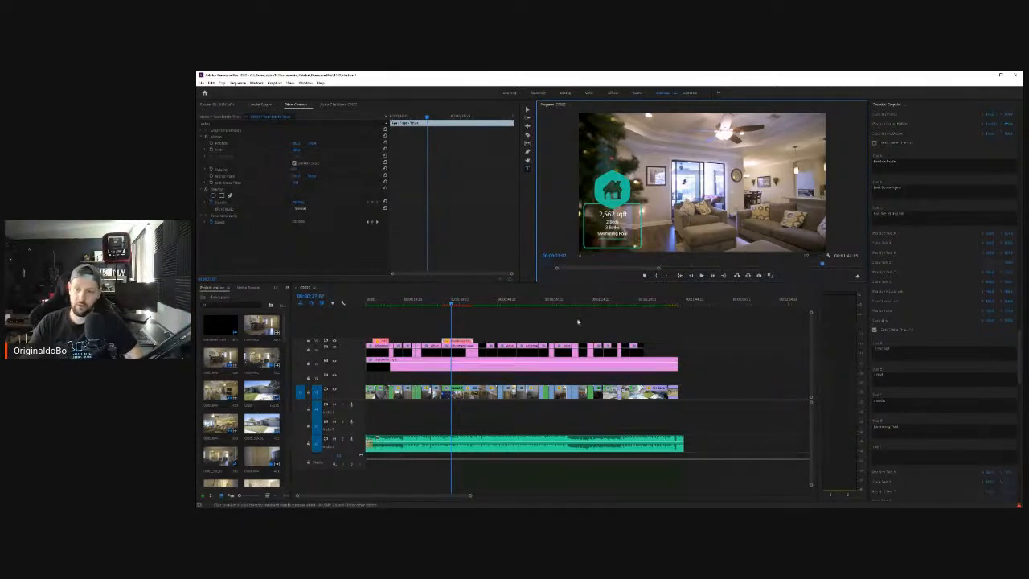
Step: Set the title block's pool line back to "Pool" and deselect the title graphic in the timeline
{"action": "left_click", "coordinate": [892, 427]}
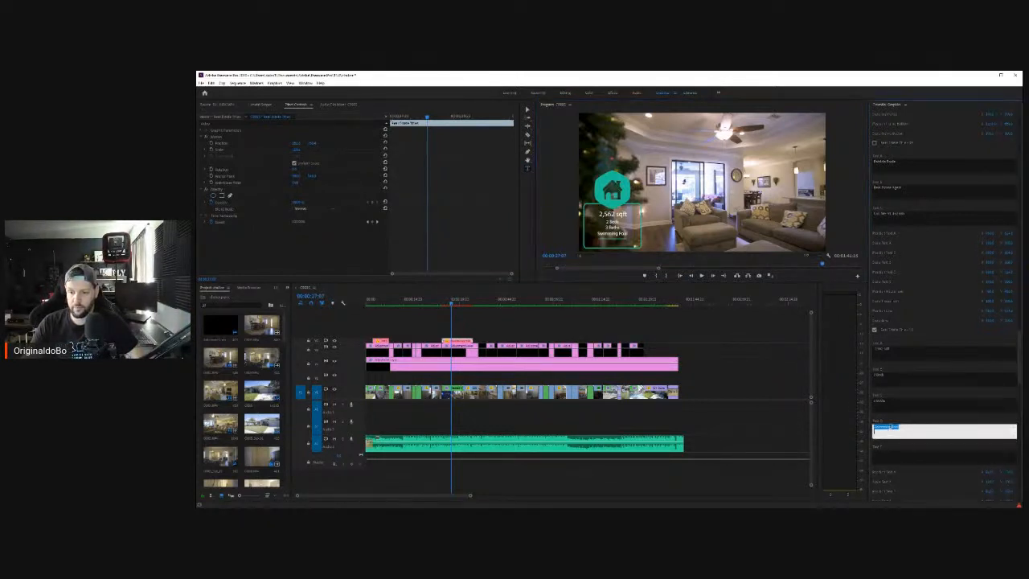
{"action": "key", "text": "BackSpace"}
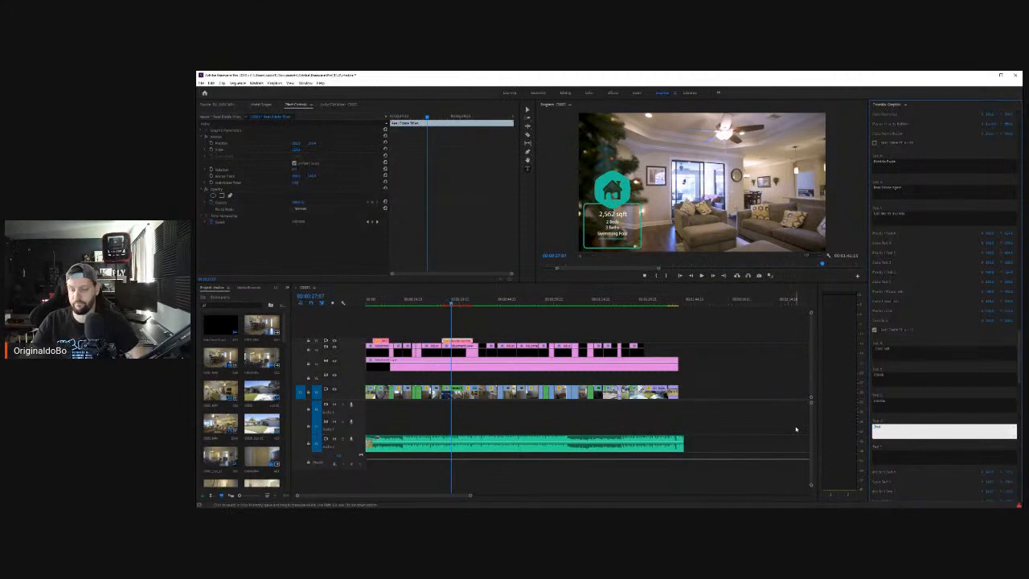
{"action": "type", "text": "Pool"}
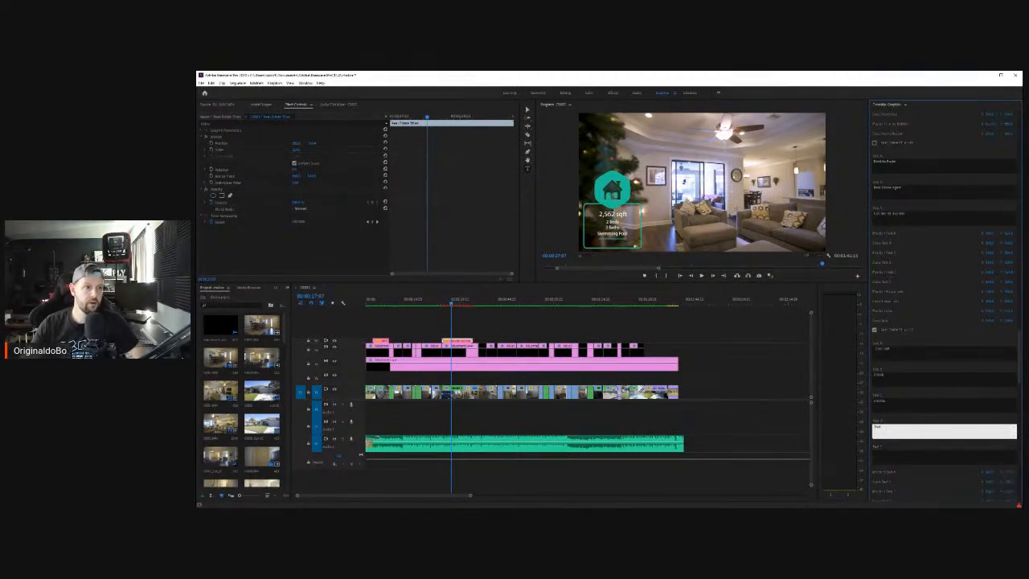
{"action": "key", "text": "alt+Tab"}
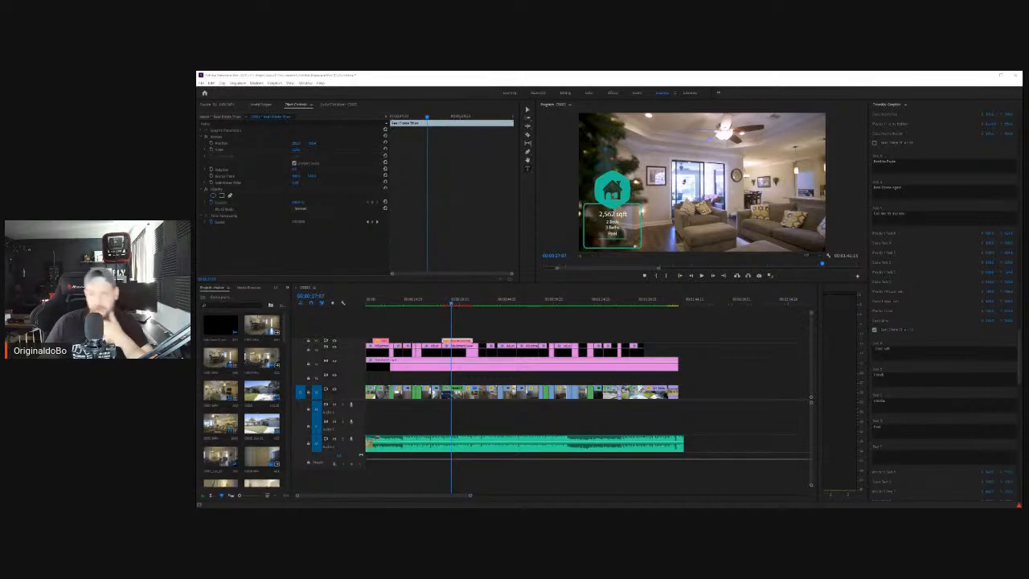
{"action": "left_click", "coordinate": [735, 357]}
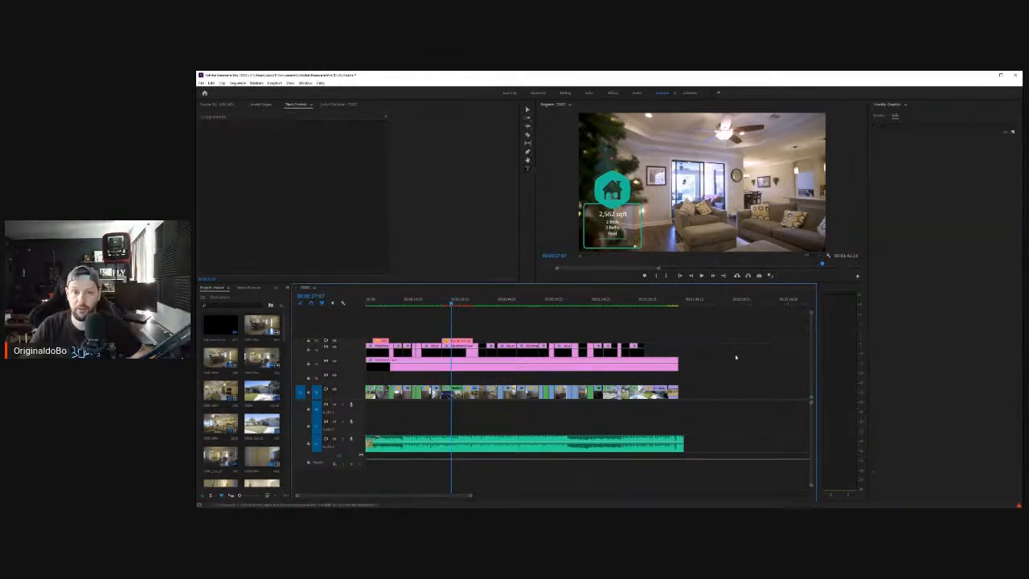
Step: Play back the living room section to check the teal title graphic's animation and text
{"action": "left_click", "coordinate": [443, 300]}
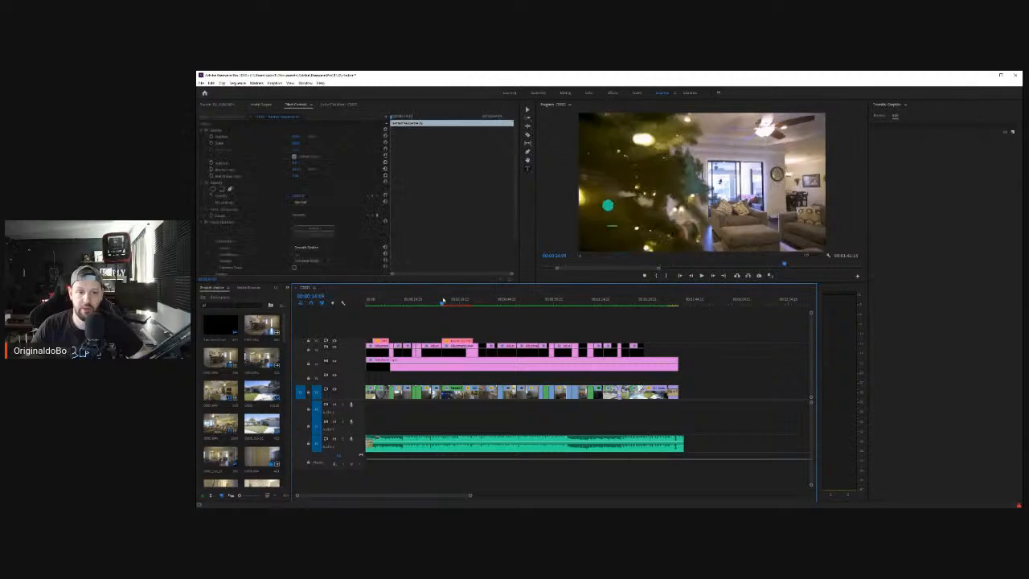
{"action": "left_click", "coordinate": [702, 276]}
{"action": "left_click", "coordinate": [702, 276]}
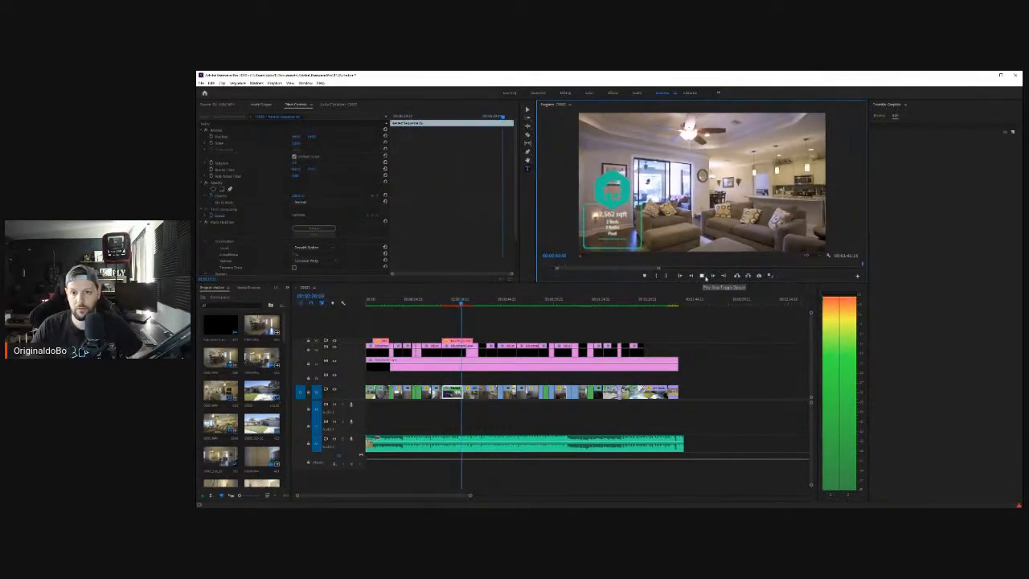
{"action": "left_click", "coordinate": [701, 276]}
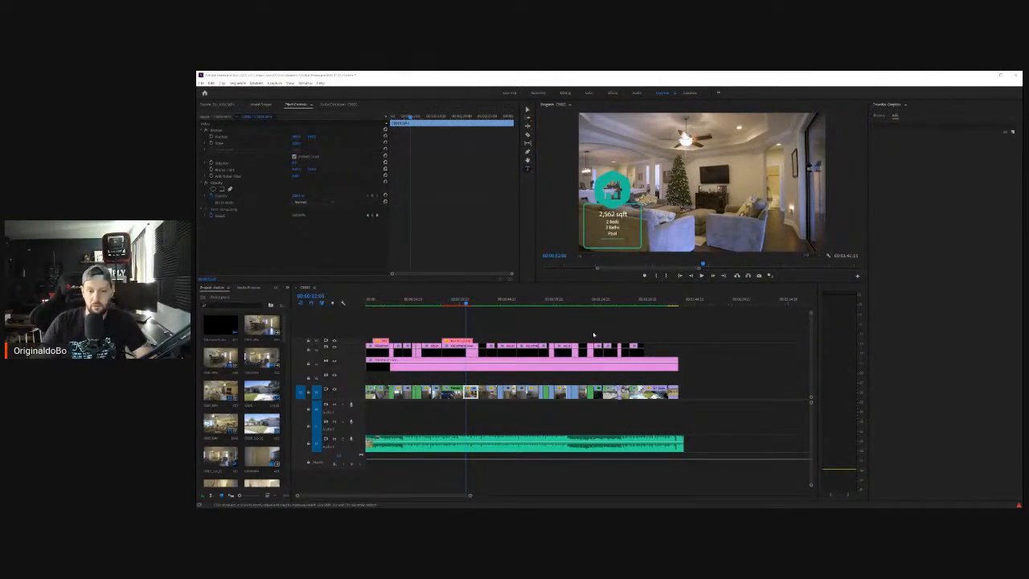
Step: Deselect all clips and render the effect previews for the sequence
{"action": "scroll", "coordinate": [611, 325], "scroll_direction": "down", "scroll_amount": 2}
{"action": "left_click", "coordinate": [621, 320]}
{"action": "key", "text": "Return"}
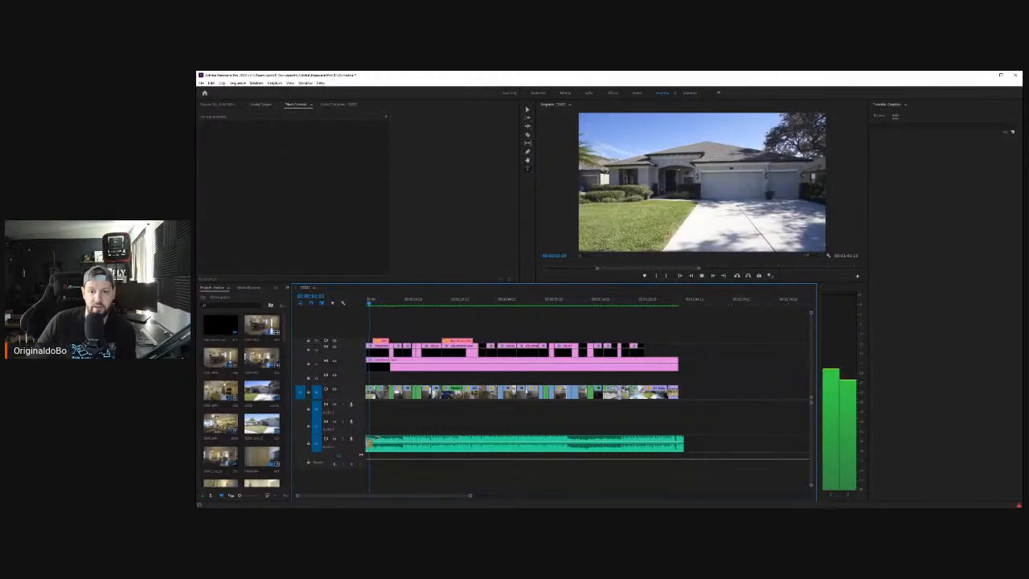
Step: Review the rendered video from the opening exterior through the dining room, rechecking the dining room, kitchen and teal title frames
{"action": "left_click", "coordinate": [701, 275]}
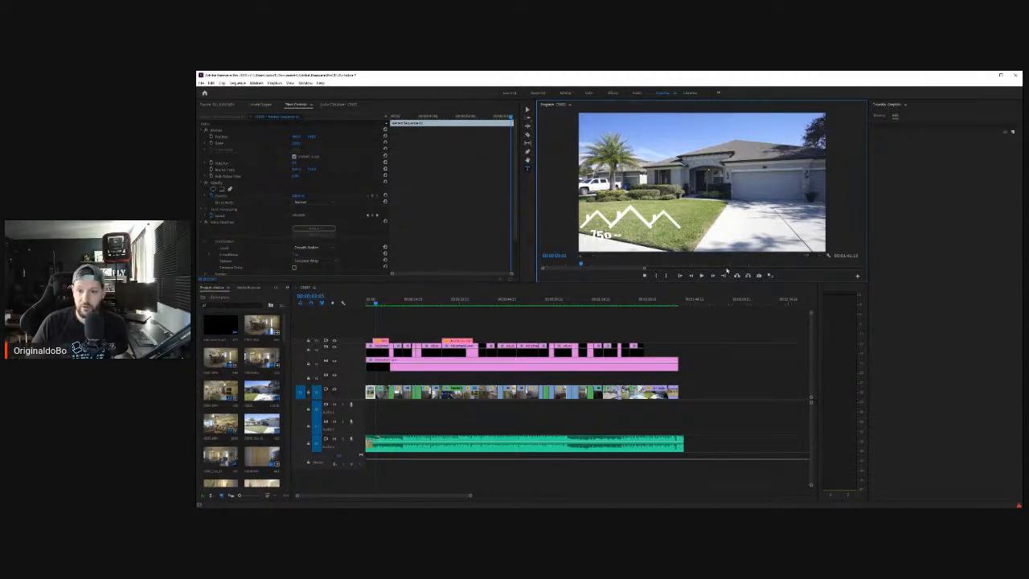
{"action": "left_click", "coordinate": [702, 276]}
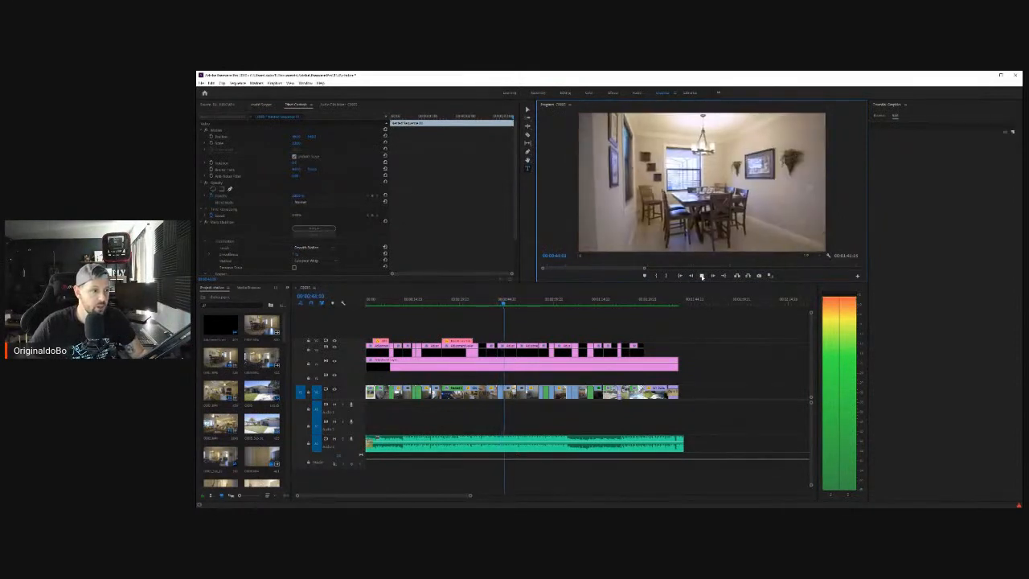
{"action": "key", "text": "space"}
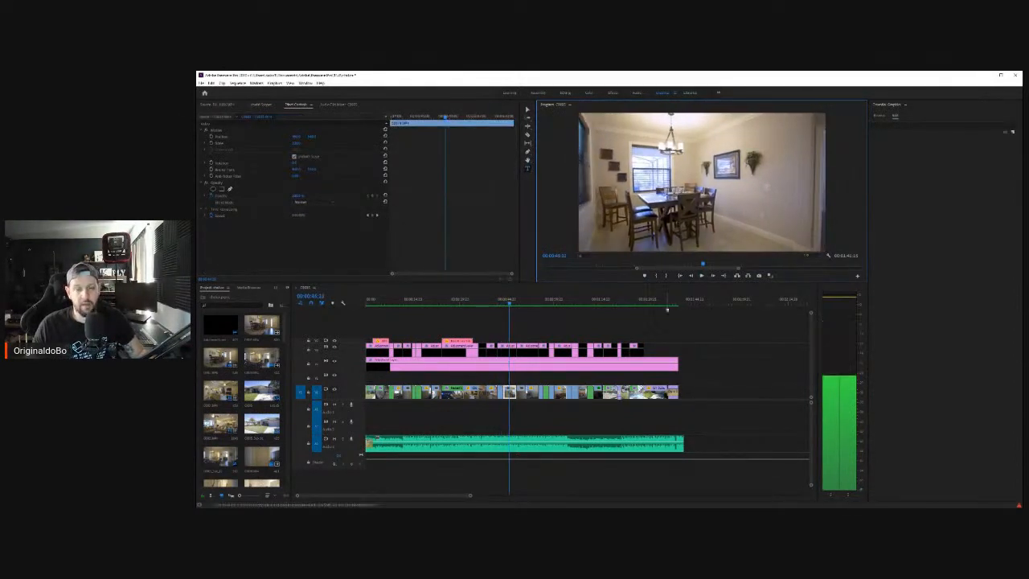
{"action": "left_click", "coordinate": [648, 326]}
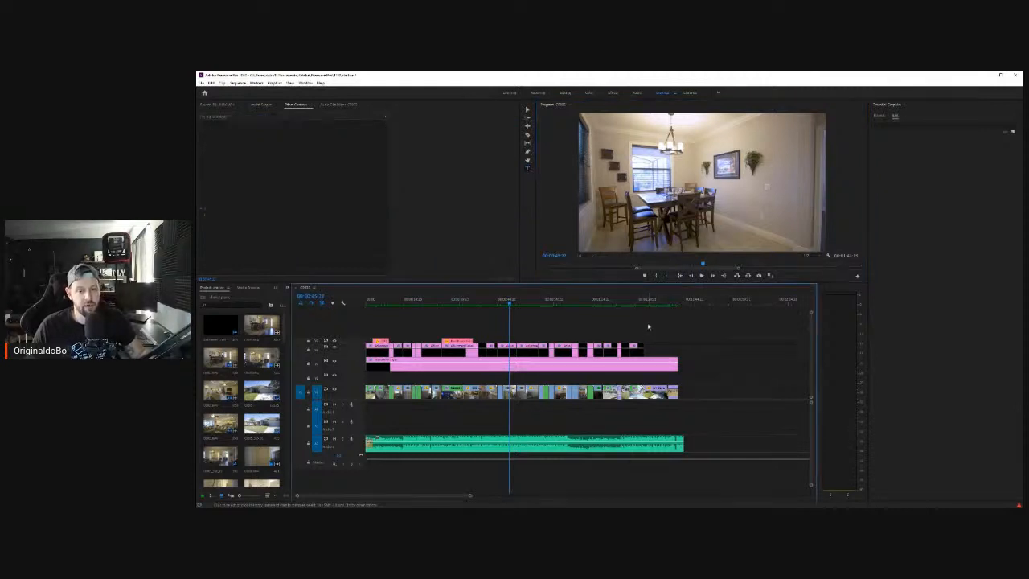
{"action": "left_click", "coordinate": [513, 300]}
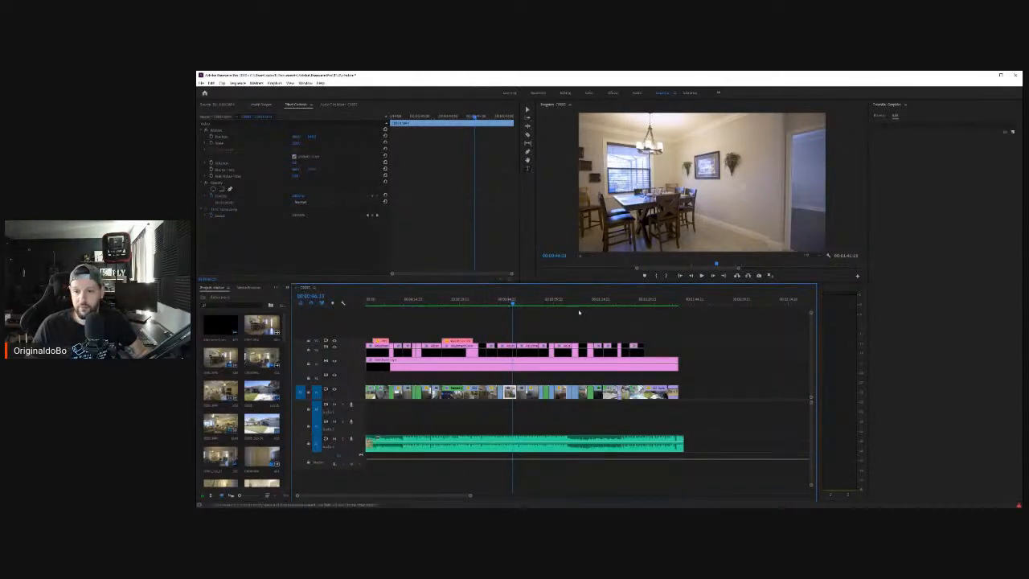
{"action": "left_click_drag", "start_coordinate": [499, 300], "coordinate": [492, 329]}
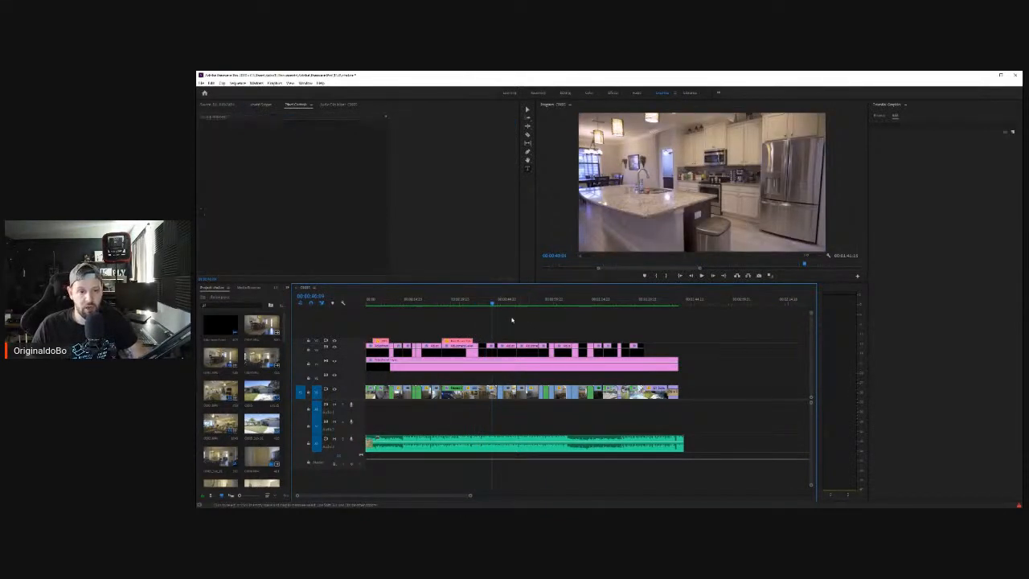
{"action": "left_click_drag", "start_coordinate": [452, 302], "coordinate": [461, 304]}
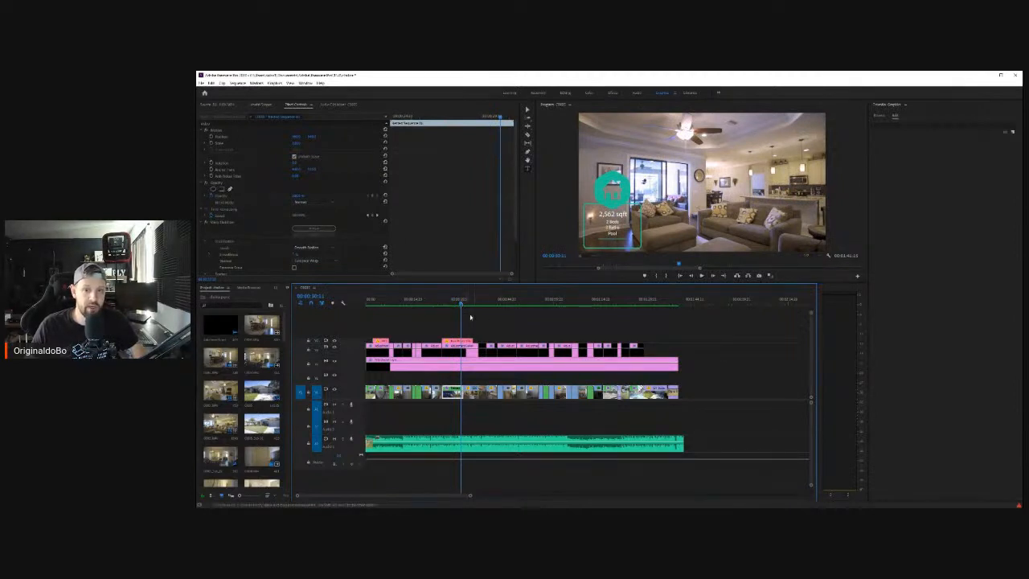
{"action": "left_click", "coordinate": [546, 323]}
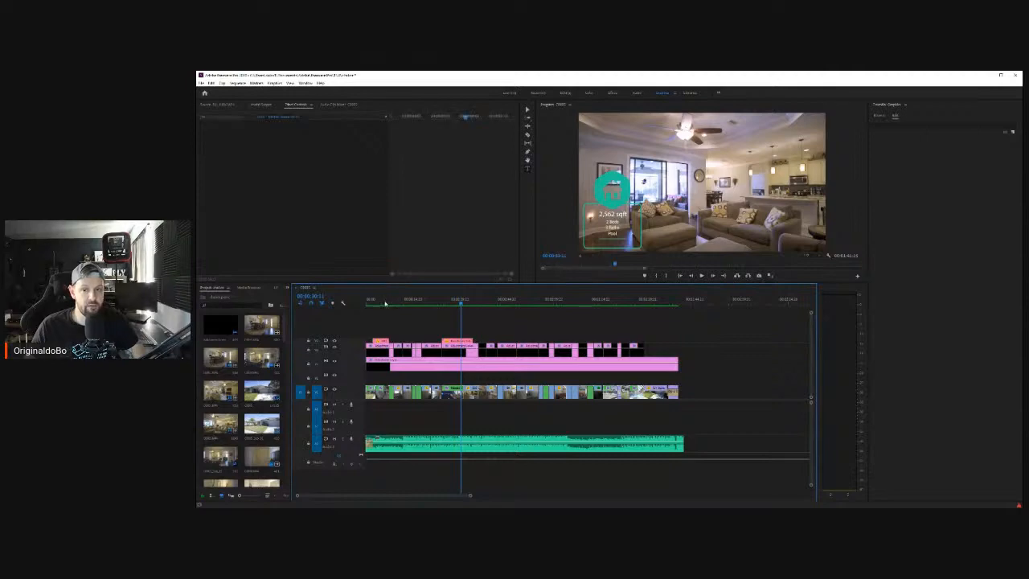
Step: Warm the color temperature and lower the highlights on the adjustment layer over the opening exterior shots
{"action": "mouse_move", "coordinate": [386, 299]}
{"action": "left_mouse_down"}
{"action": "mouse_move", "coordinate": [429, 302]}
{"action": "mouse_move", "coordinate": [377, 300]}
{"action": "left_mouse_up"}
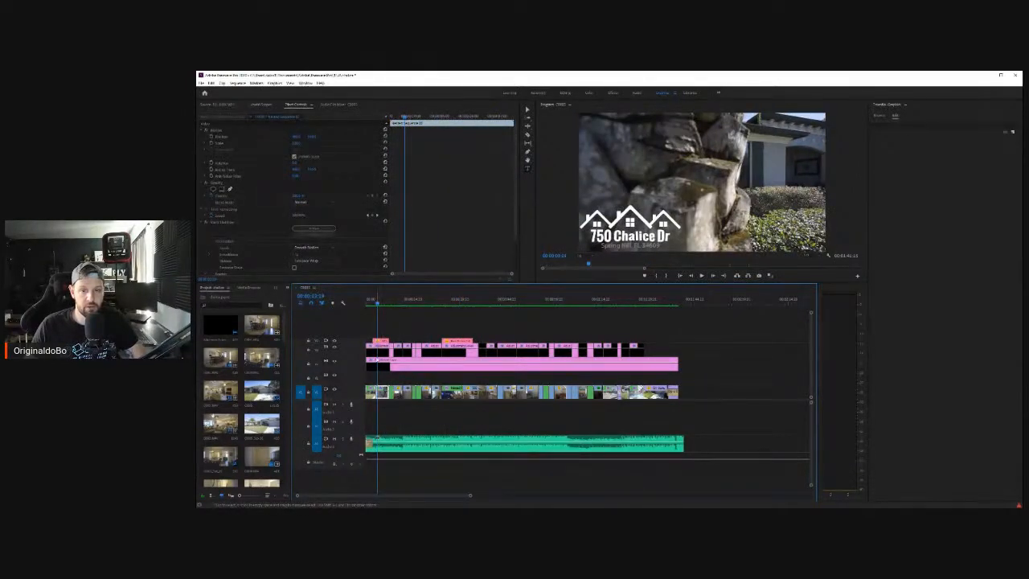
{"action": "left_click", "coordinate": [379, 350]}
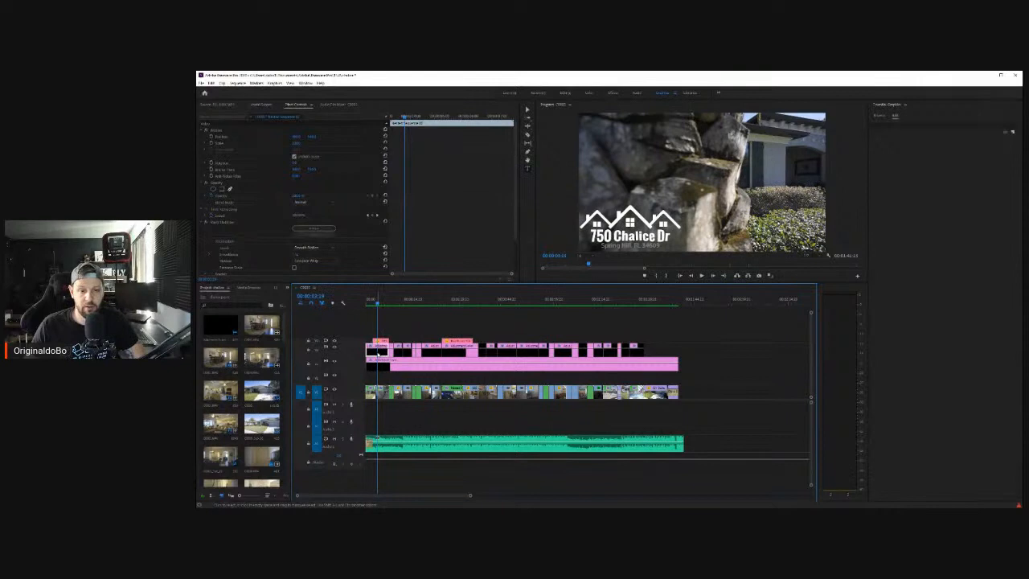
{"action": "left_click", "coordinate": [589, 93]}
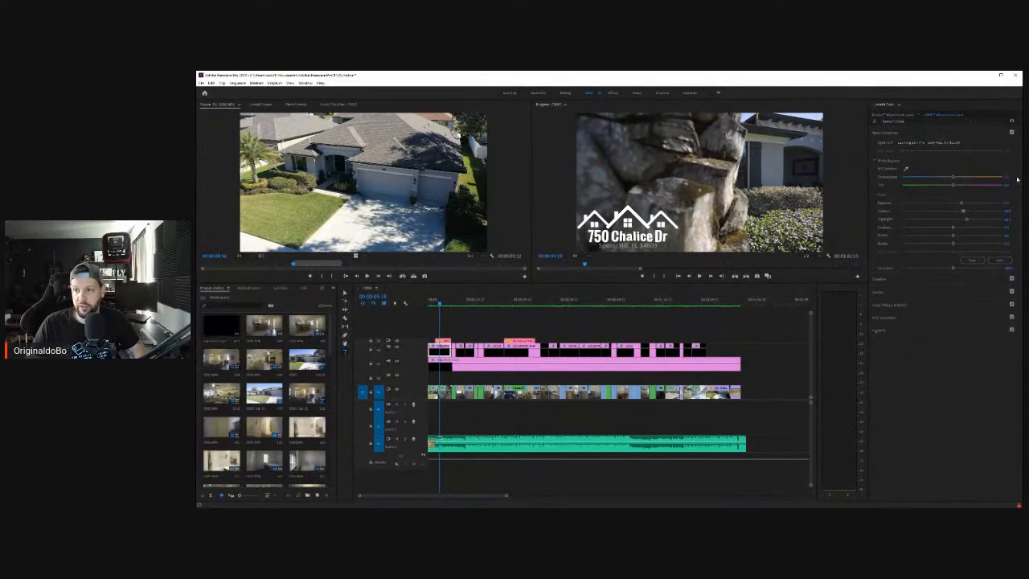
{"action": "left_click", "coordinate": [1006, 177]}
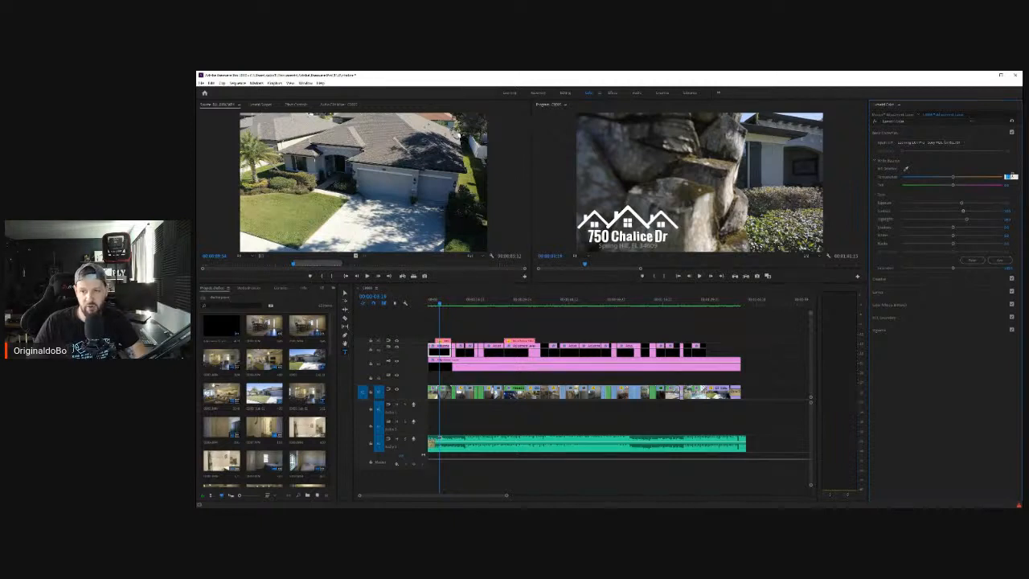
{"action": "key", "text": "Return"}
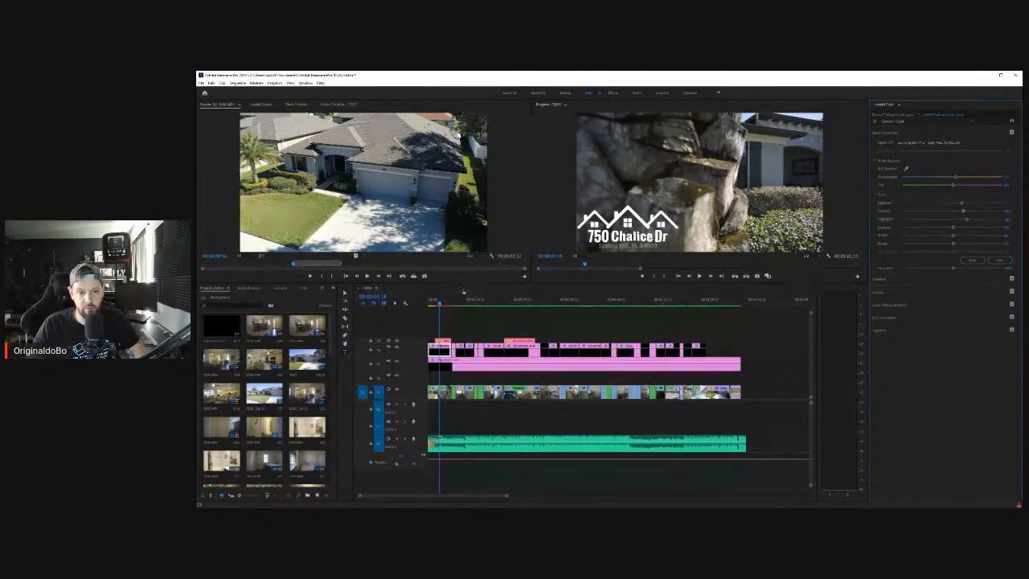
{"action": "left_click_drag", "start_coordinate": [435, 305], "coordinate": [446, 305]}
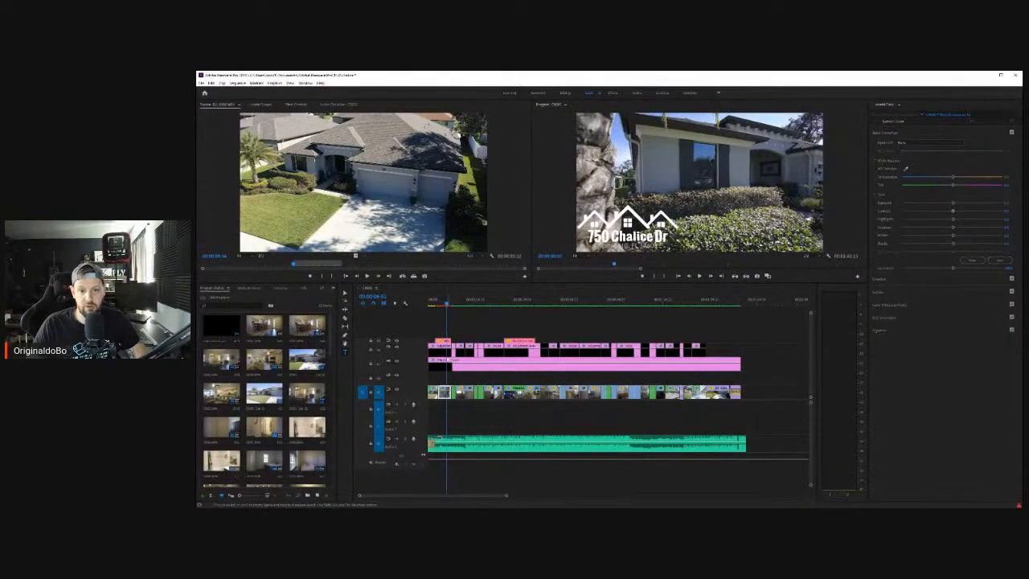
{"action": "left_click", "coordinate": [967, 220]}
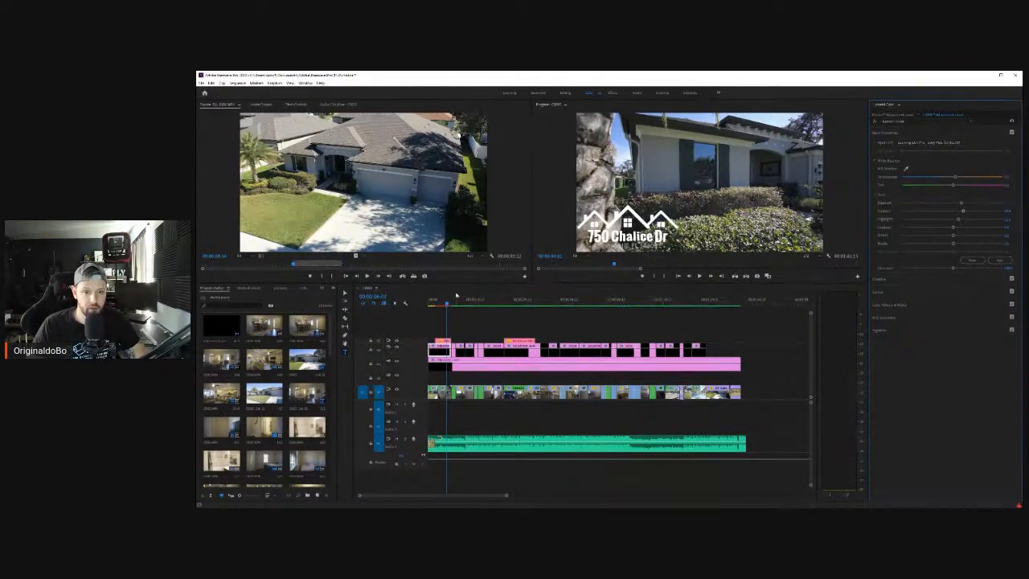
Step: Move the address title and the teal title graphic up one track and lay an adjustment layer beneath them across the whole video
{"action": "left_click_drag", "start_coordinate": [449, 300], "coordinate": [535, 299]}
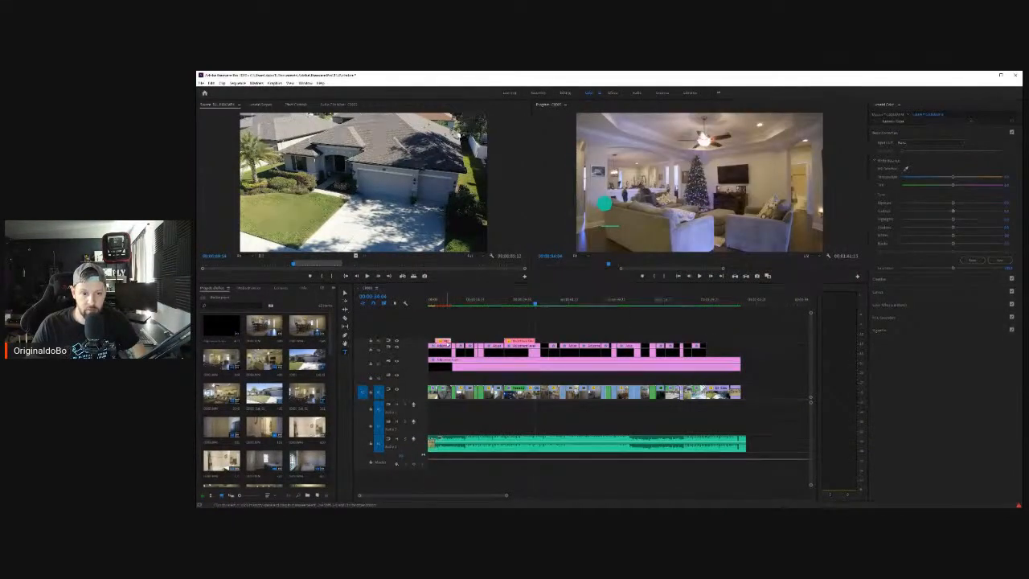
{"action": "left_click_drag", "start_coordinate": [444, 342], "coordinate": [445, 338]}
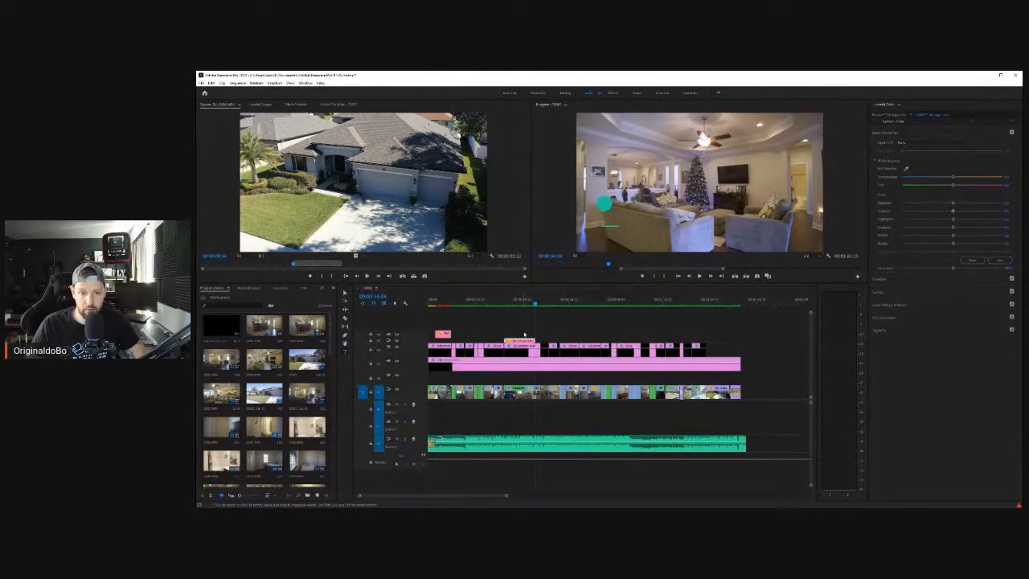
{"action": "left_click_drag", "start_coordinate": [524, 341], "coordinate": [519, 333]}
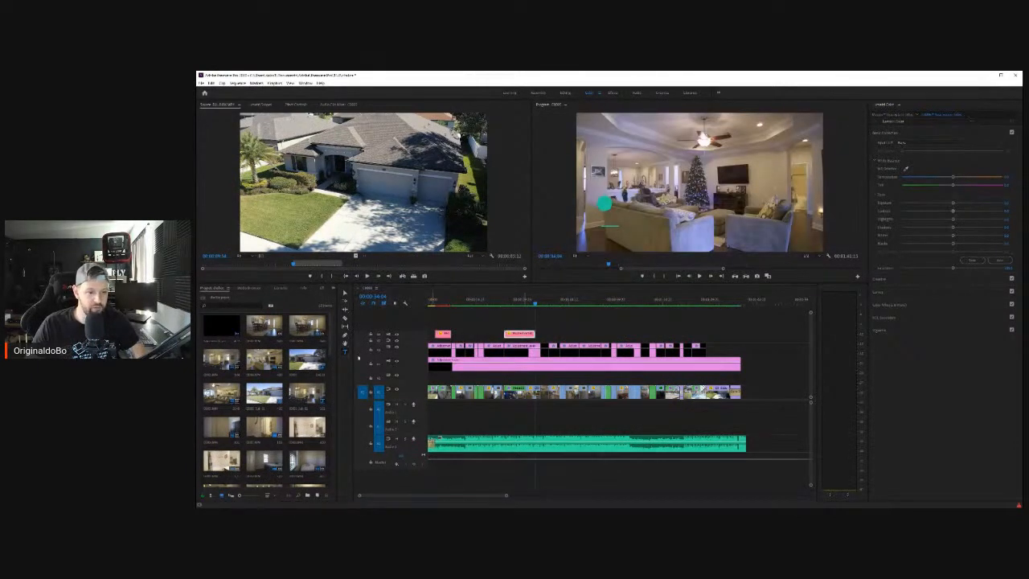
{"action": "left_click_drag", "start_coordinate": [213, 325], "coordinate": [453, 343]}
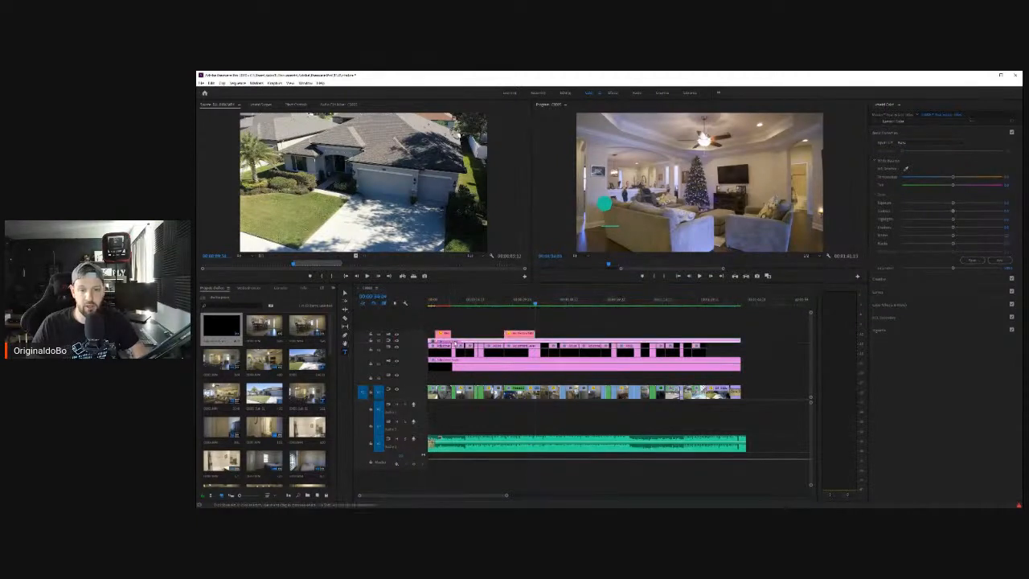
Step: Raise the saturation on the full-length adjustment layer, compare the opening shot with and without it, and play the video
{"action": "left_click", "coordinate": [1008, 268]}
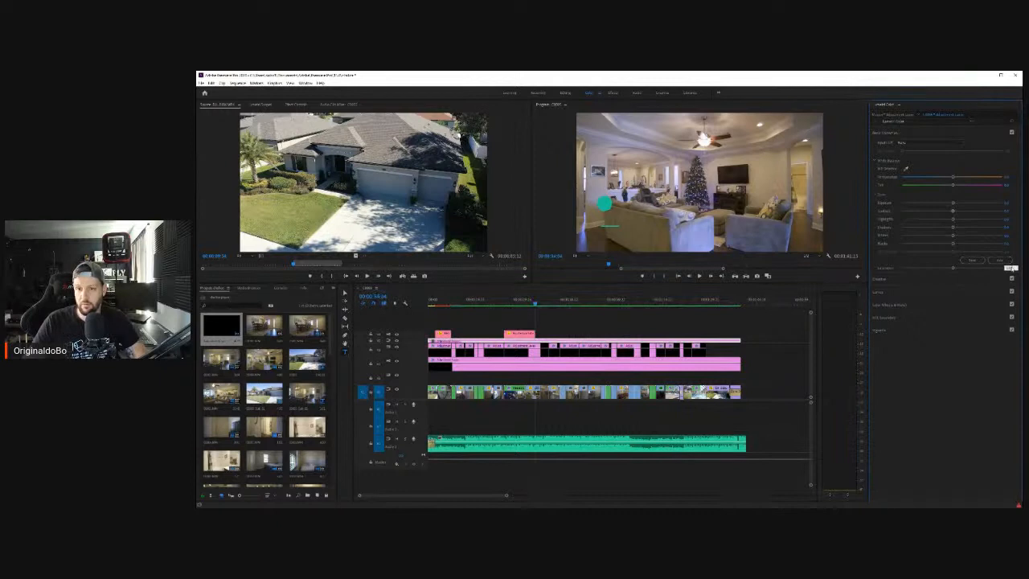
{"action": "key", "text": "Return"}
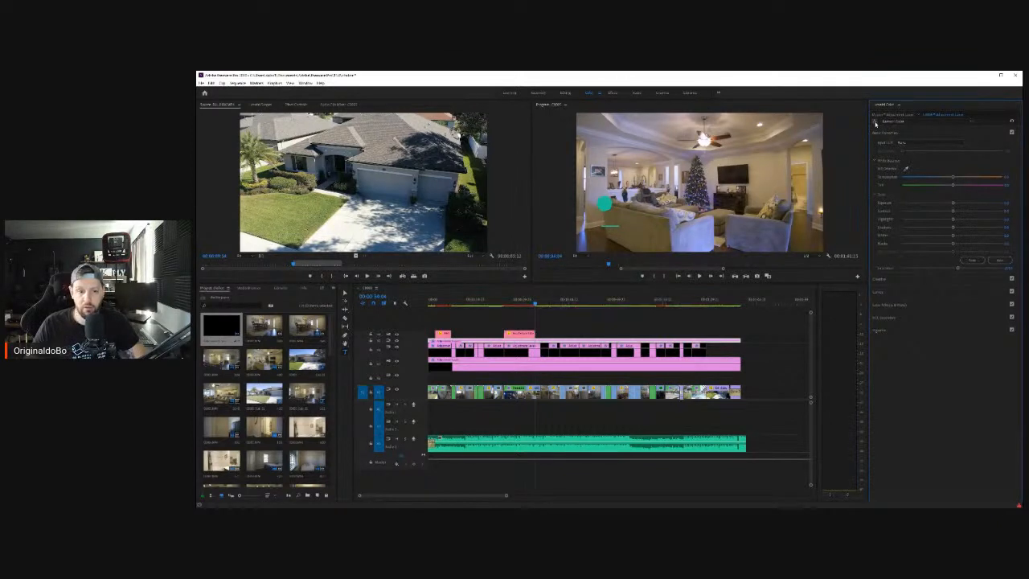
{"action": "left_click", "coordinate": [432, 299]}
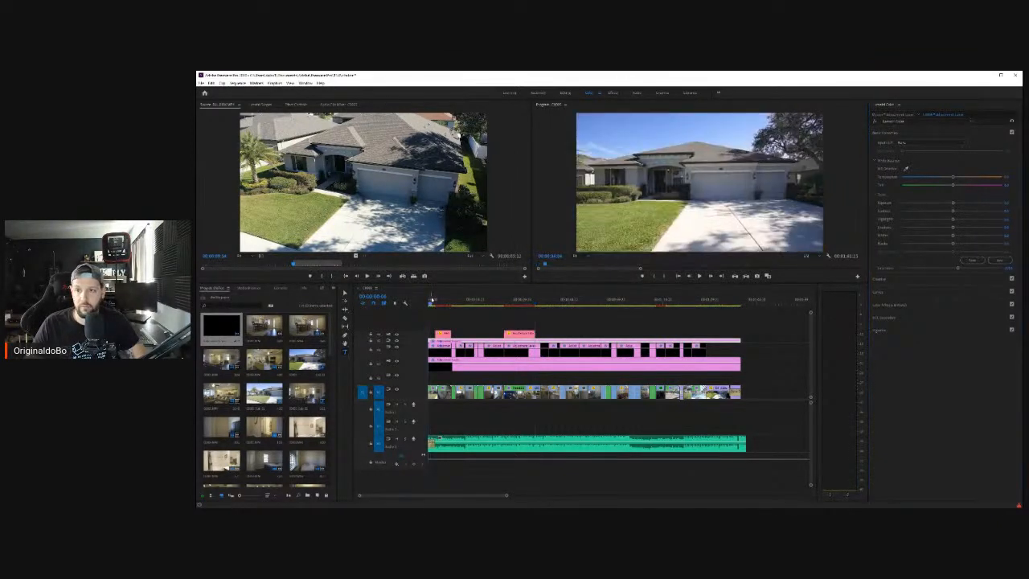
{"action": "left_click", "coordinate": [874, 121]}
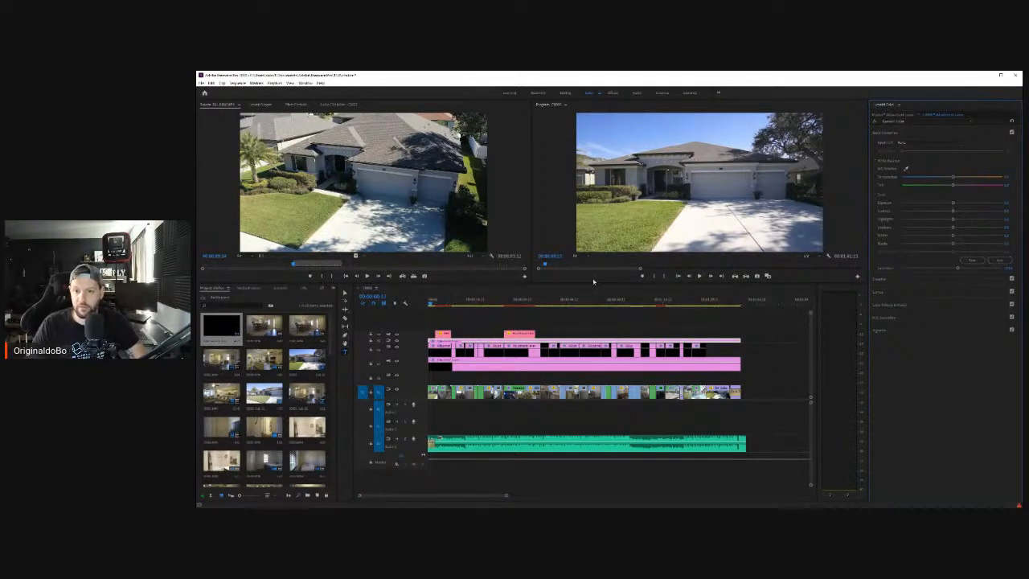
{"action": "left_click", "coordinate": [698, 276]}
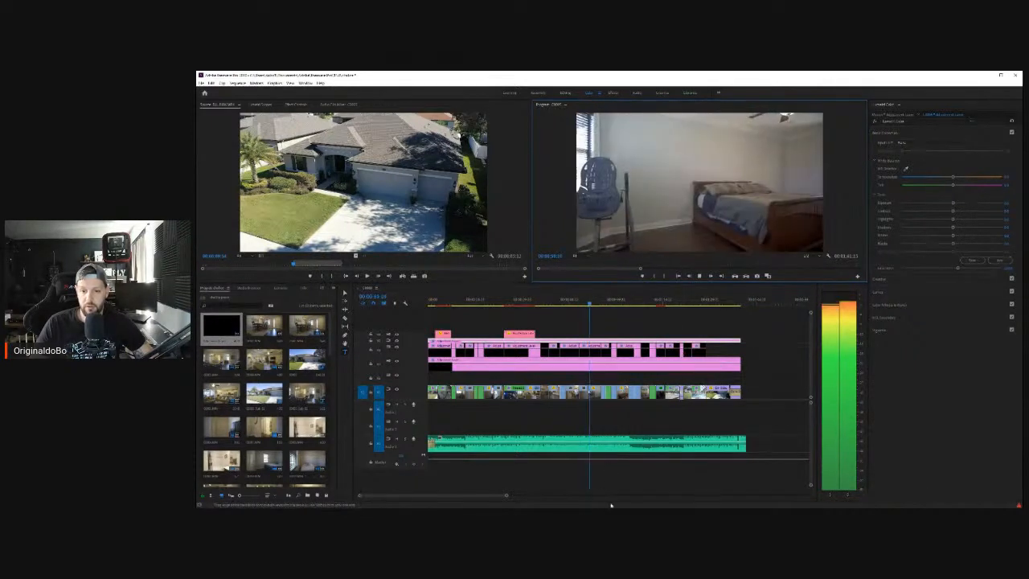
Step: Lower the audio gain of the music clip and play on from the bedroom shot to check the volume
{"action": "right_click", "coordinate": [595, 346]}
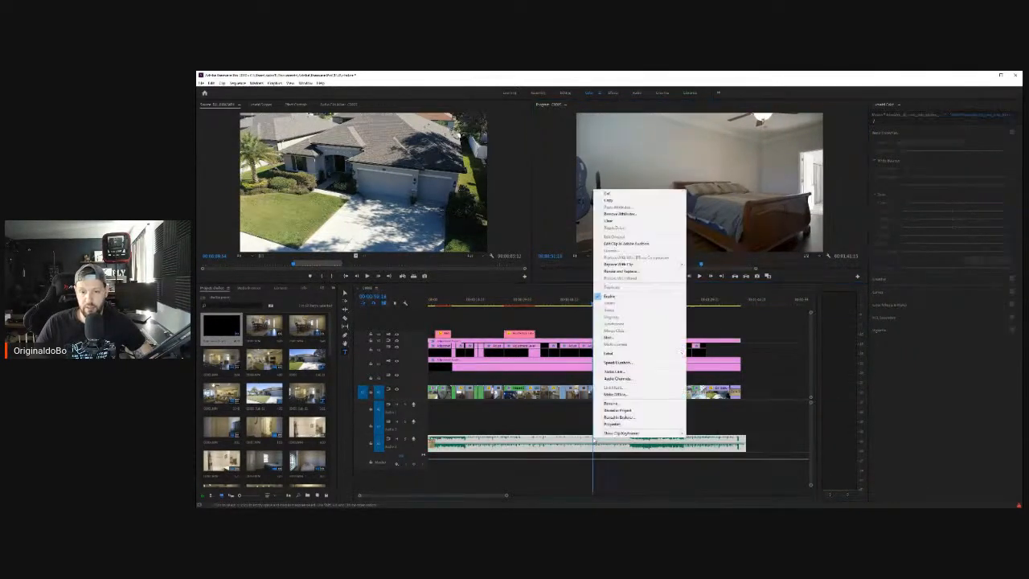
{"action": "left_click", "coordinate": [627, 372]}
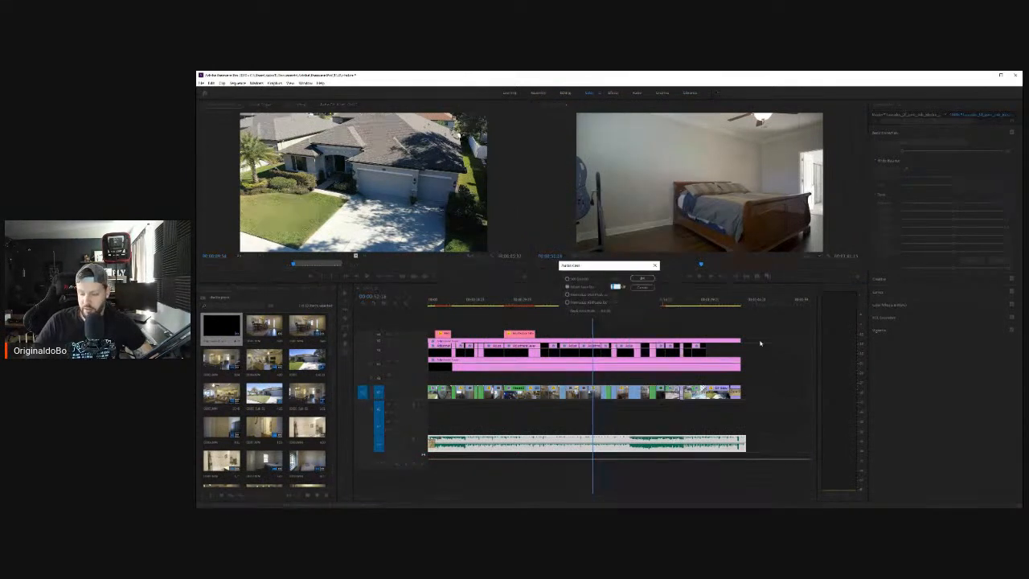
{"action": "key", "text": "Return"}
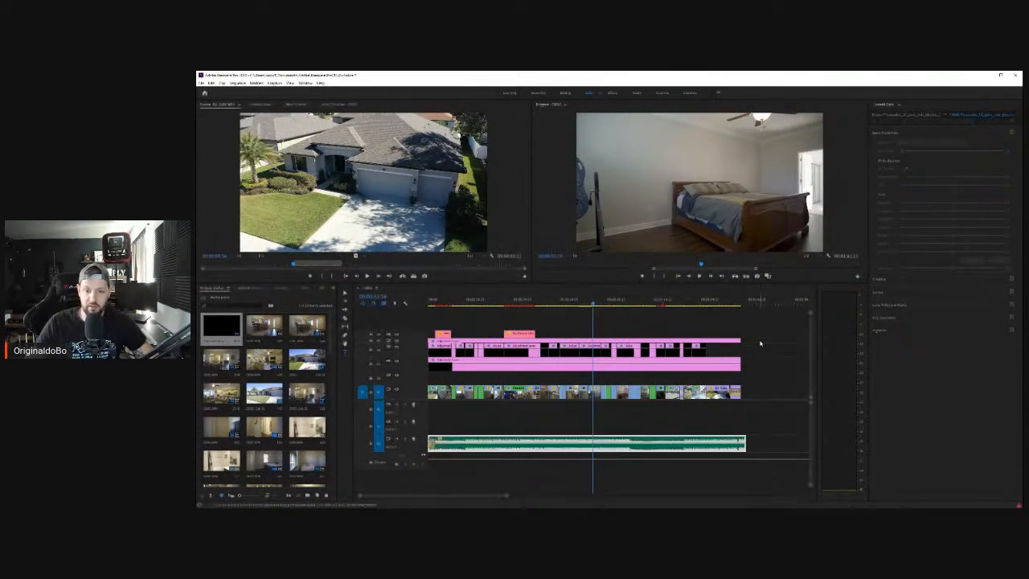
{"action": "left_click", "coordinate": [699, 276]}
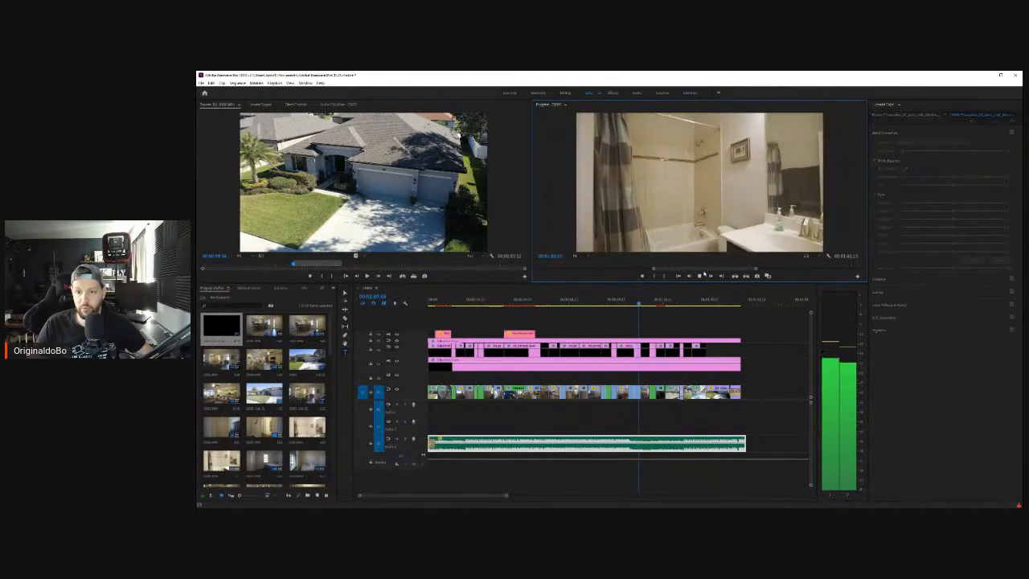
{"action": "left_click", "coordinate": [701, 276]}
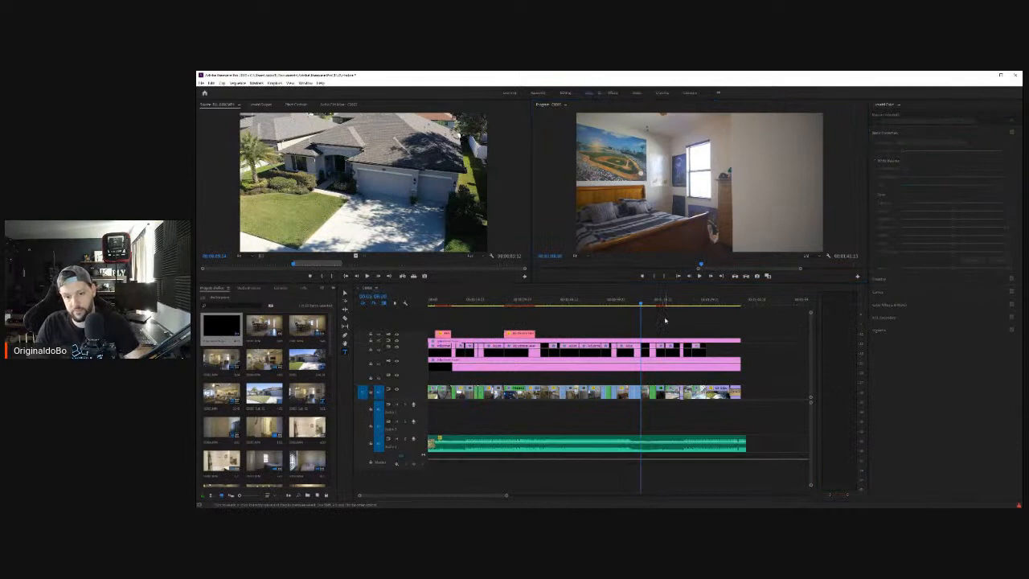
Step: Play the video from the living room shot into the bathroom shot to check how steady the bathroom footage is
{"action": "key", "text": "equal"}
{"action": "key", "text": "equal"}
{"action": "key", "text": "equal"}
{"action": "left_click", "coordinate": [580, 303]}
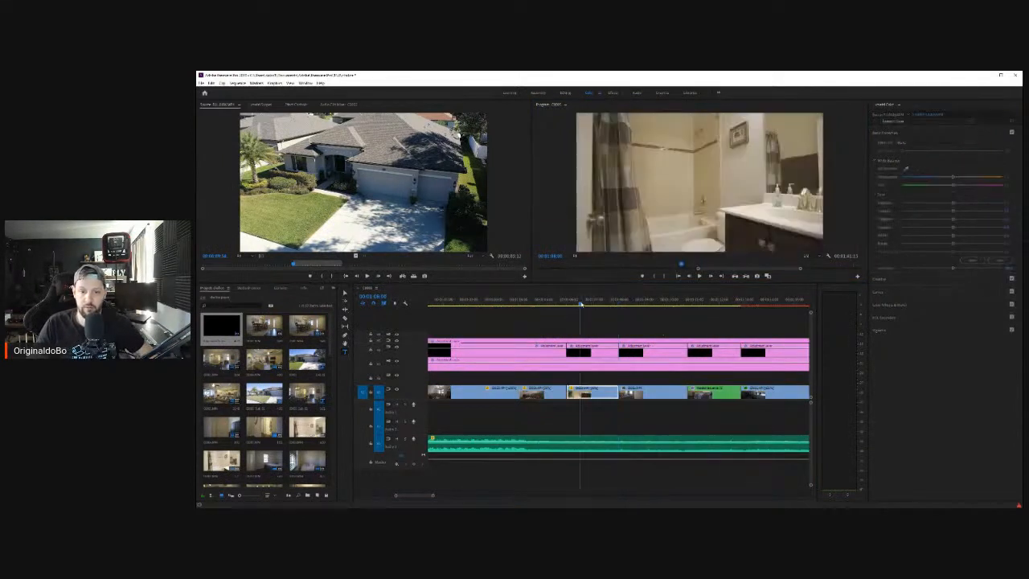
{"action": "left_click", "coordinate": [550, 304]}
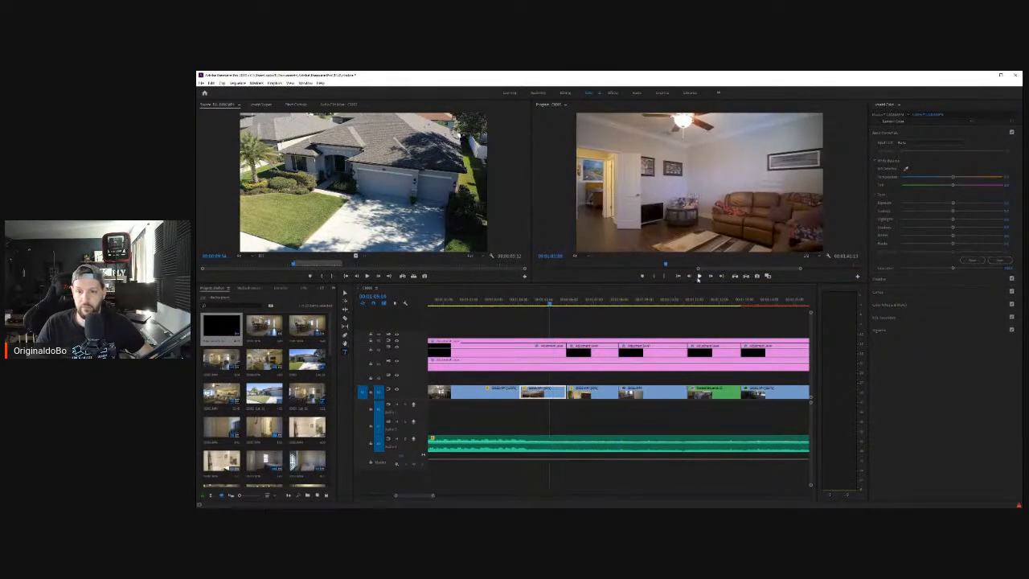
{"action": "left_click", "coordinate": [698, 275]}
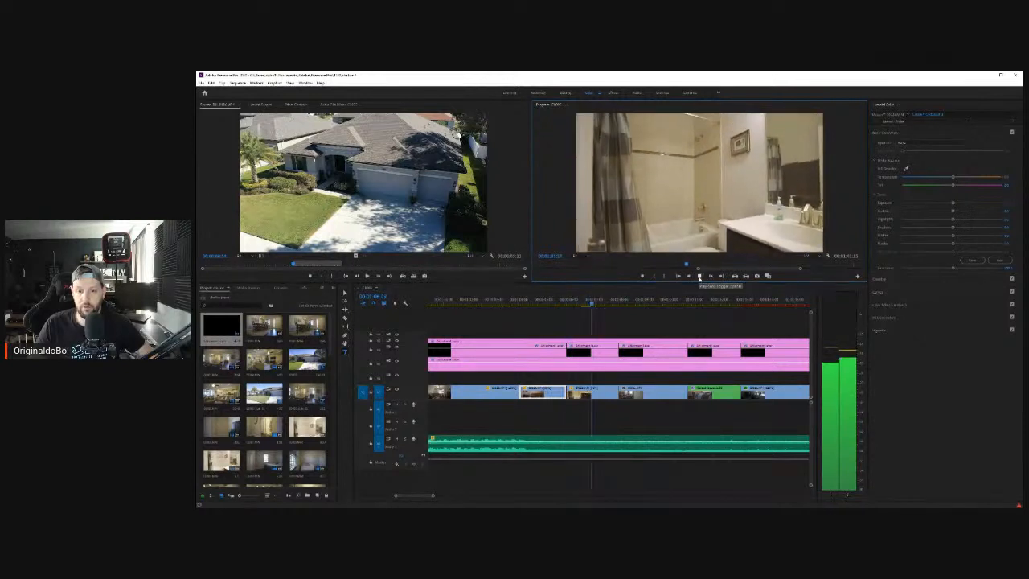
{"action": "left_click", "coordinate": [698, 276]}
Step: Nest the bathroom clip into its own sequence, keeping the default name
{"action": "right_click", "coordinate": [595, 392]}
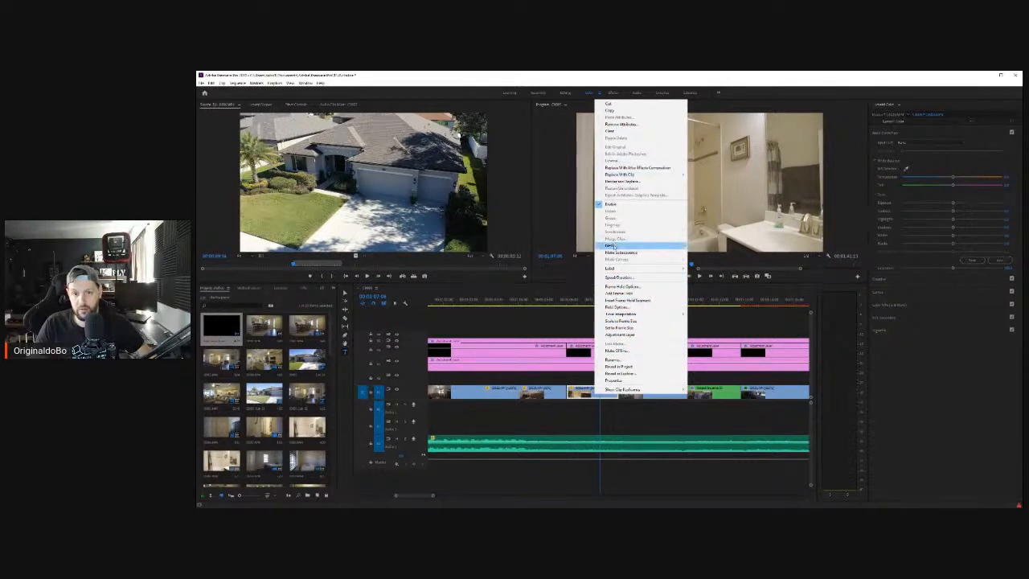
{"action": "left_click", "coordinate": [611, 246]}
{"action": "key", "text": "Return"}
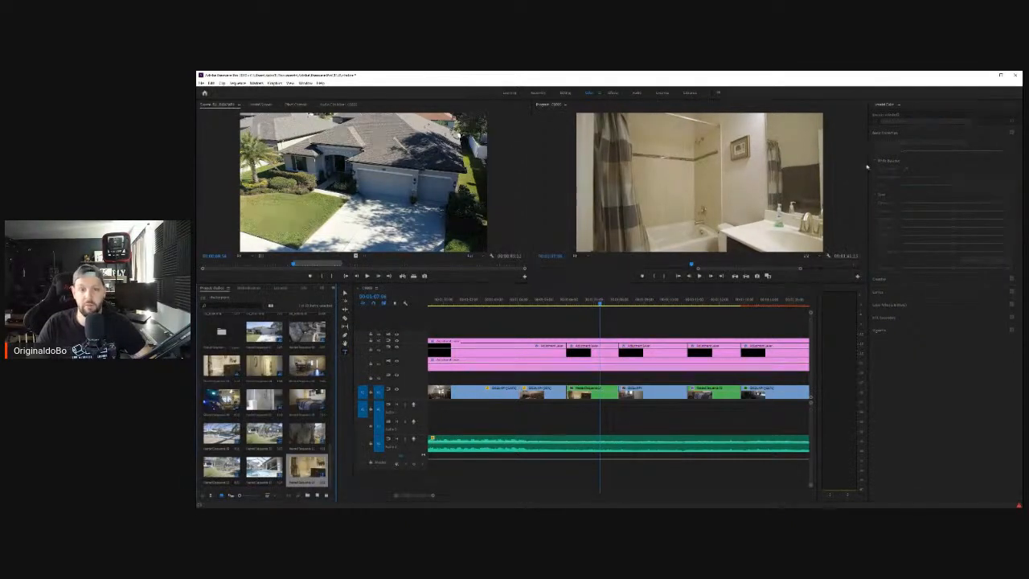
Step: Apply Warp Stabilizer to the nested bathroom clip and set its smoothness to 5%
{"action": "left_click", "coordinate": [595, 392]}
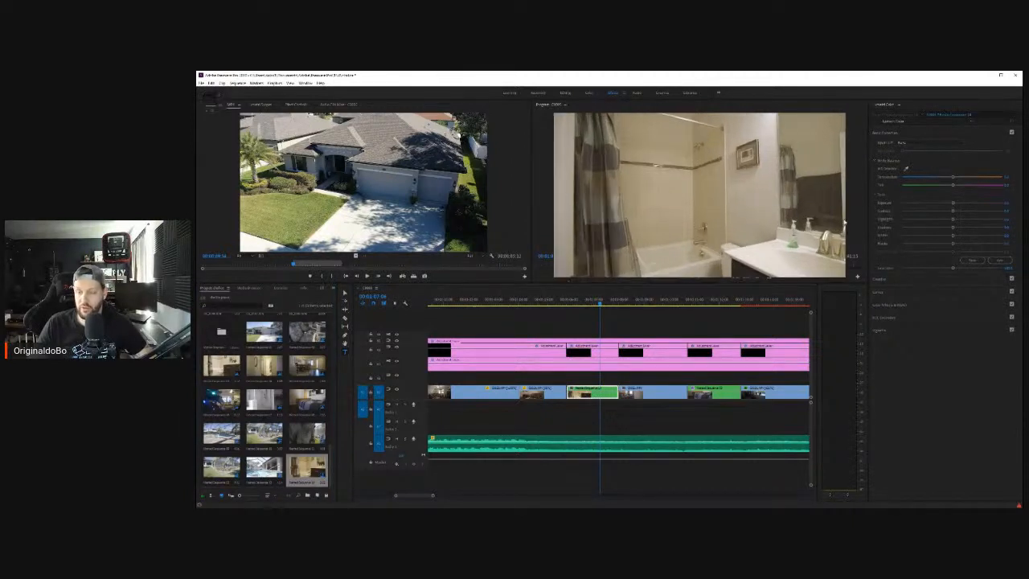
{"action": "left_click", "coordinate": [891, 114]}
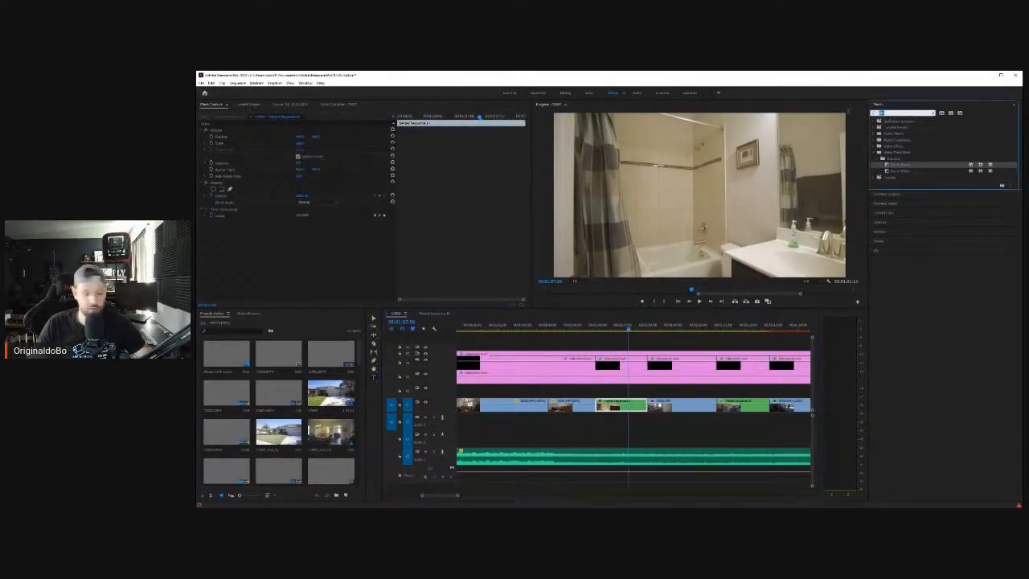
{"action": "type", "text": "warp"}
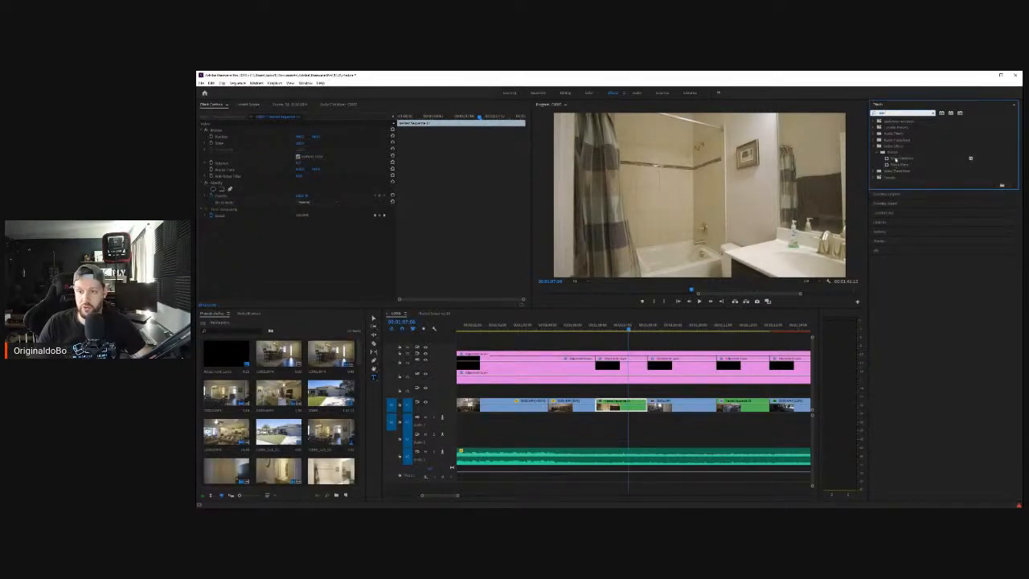
{"action": "left_click_drag", "start_coordinate": [895, 158], "coordinate": [632, 408]}
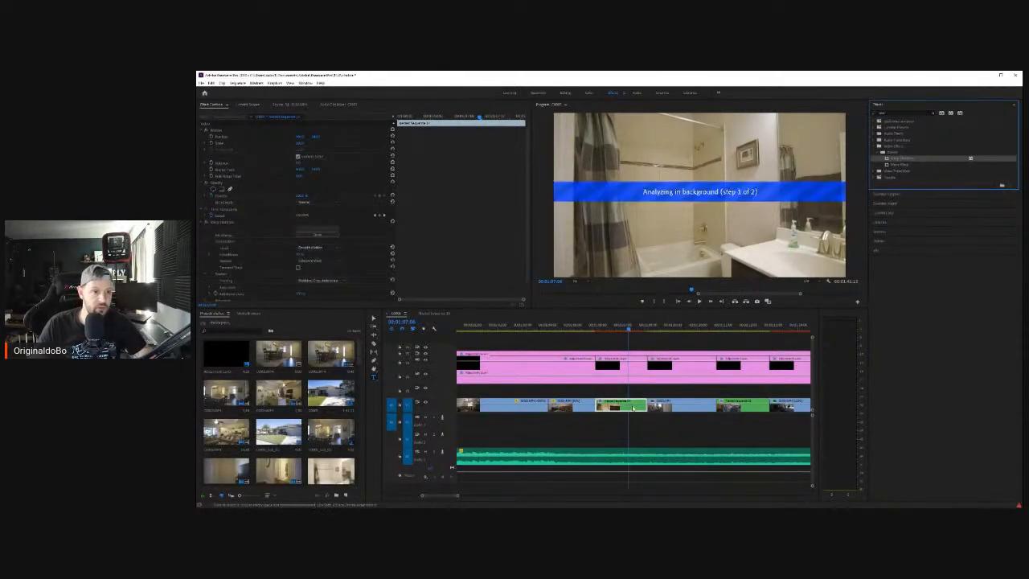
{"action": "left_click", "coordinate": [299, 254]}
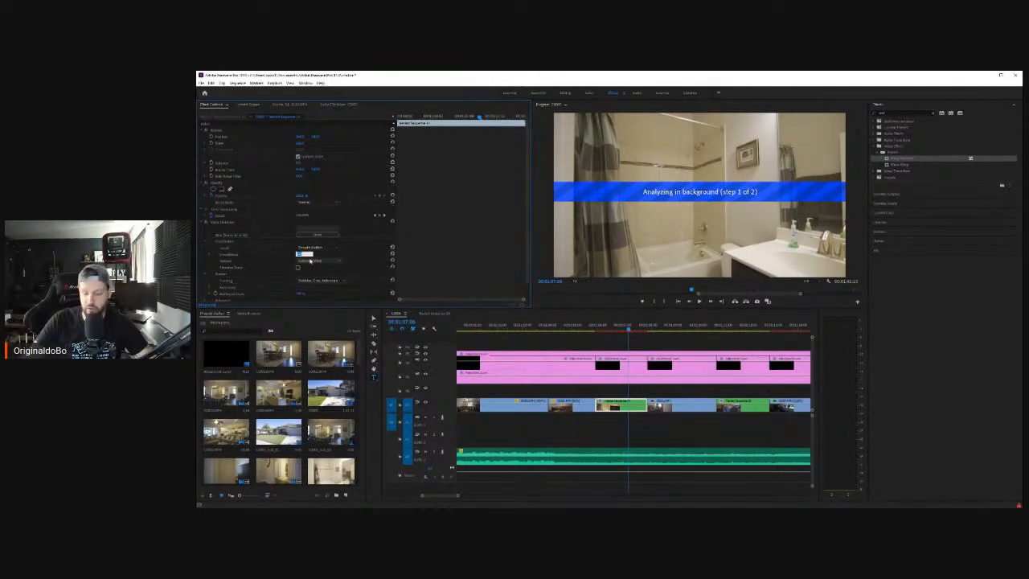
{"action": "type", "text": "5"}
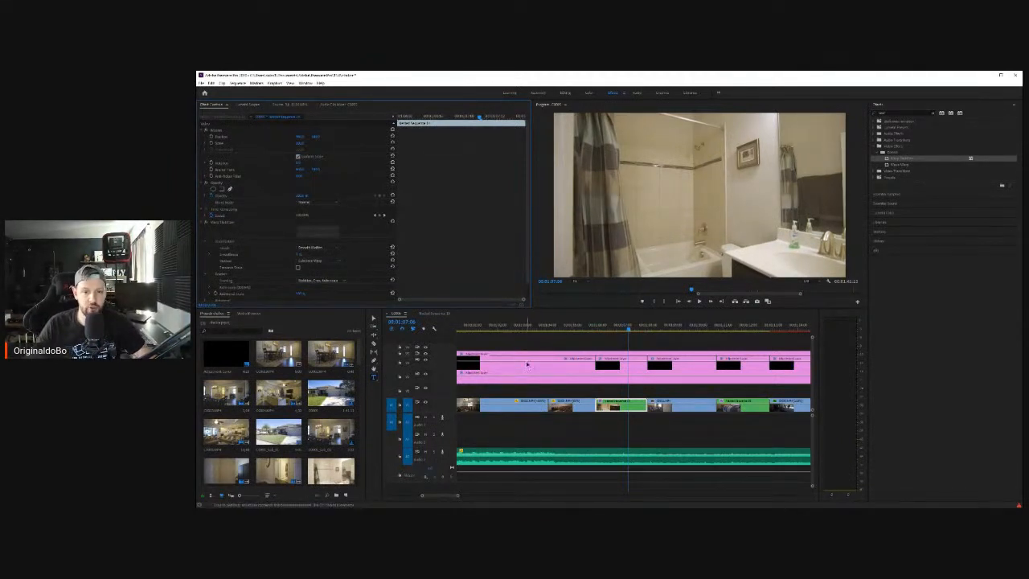
Step: Play from the living room shot through the stabilized bathroom shot and save the project
{"action": "left_click", "coordinate": [575, 324]}
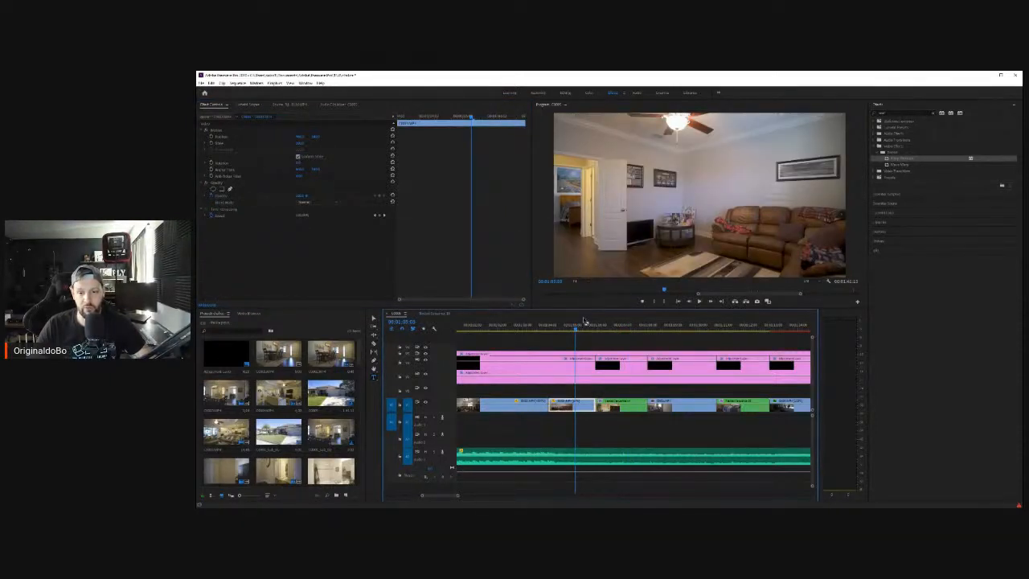
{"action": "left_click", "coordinate": [699, 302]}
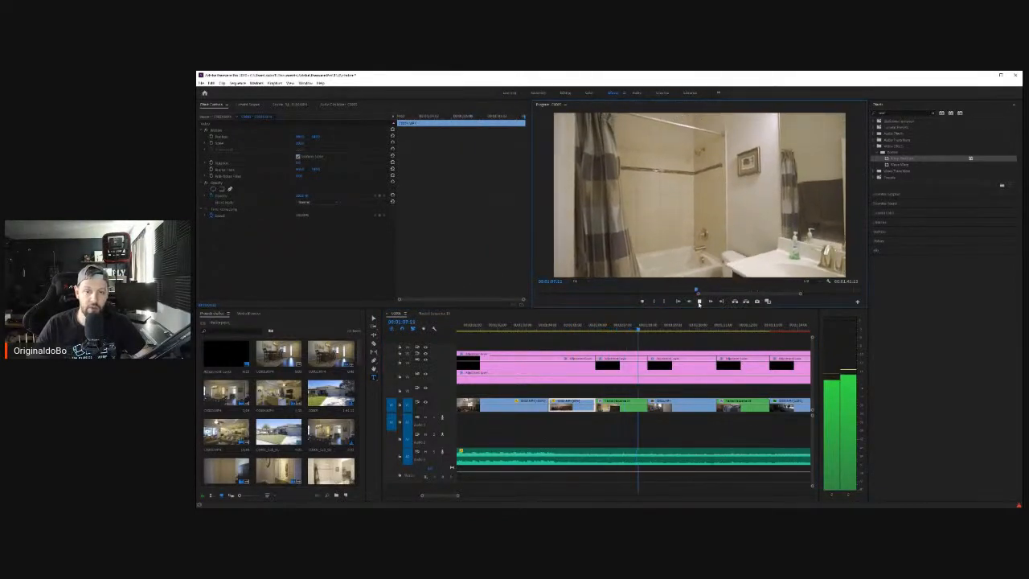
{"action": "left_click", "coordinate": [699, 302]}
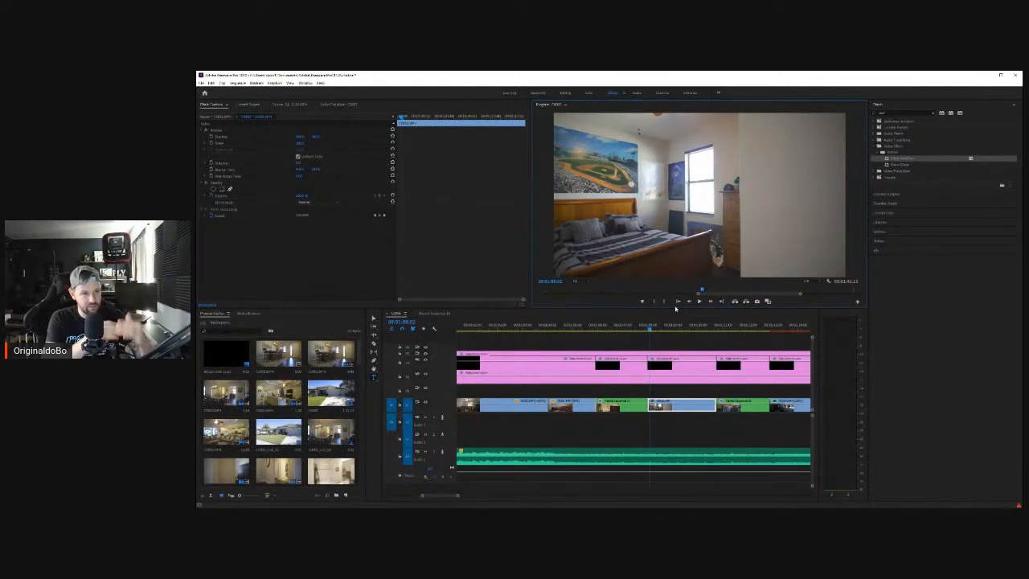
{"action": "key", "text": "ctrl+s"}
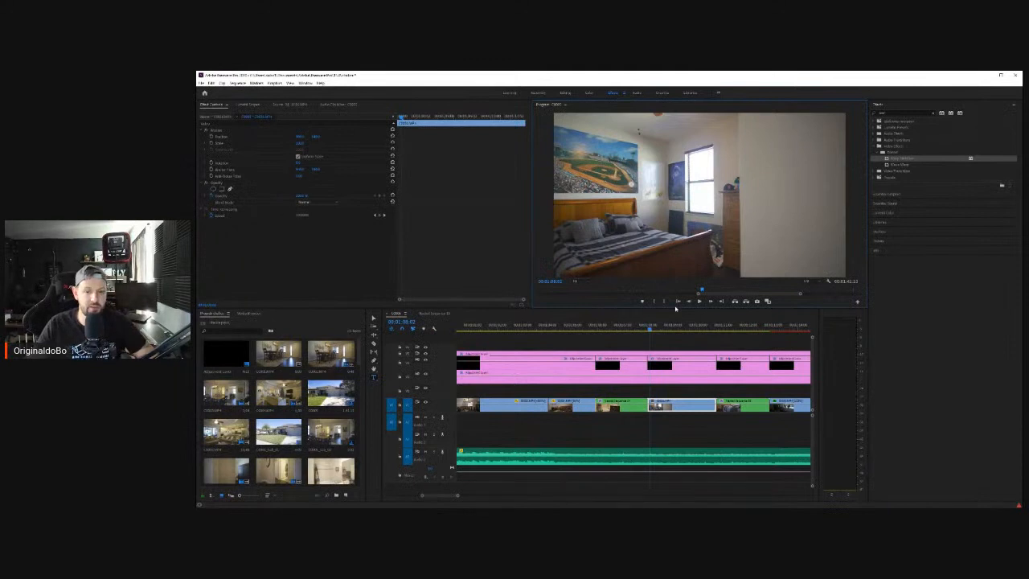
Step: Play the video from the living room shot through the pool to the closing aerial shot, following it on the timeline
{"action": "left_click", "coordinate": [571, 324]}
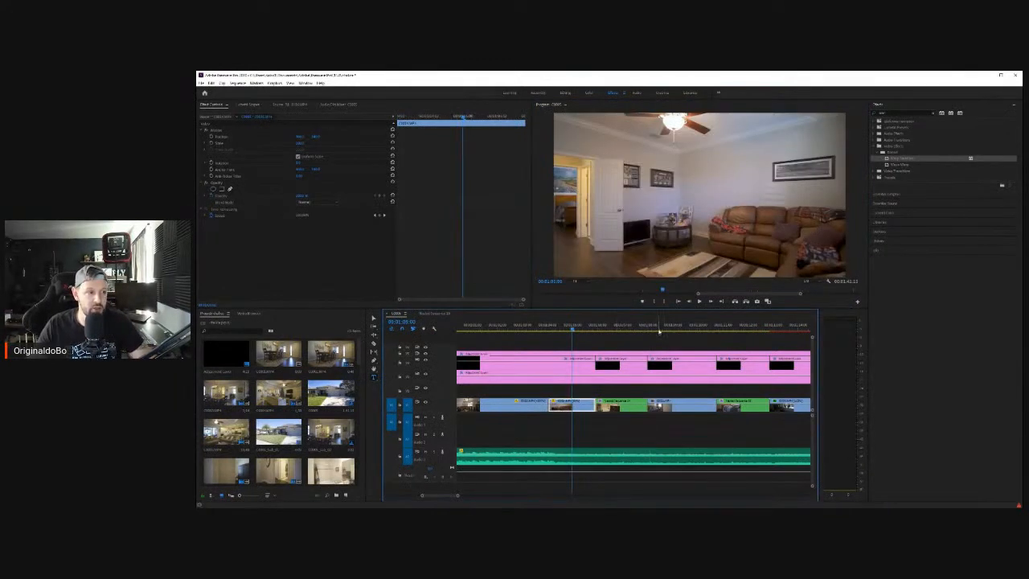
{"action": "left_click", "coordinate": [700, 301]}
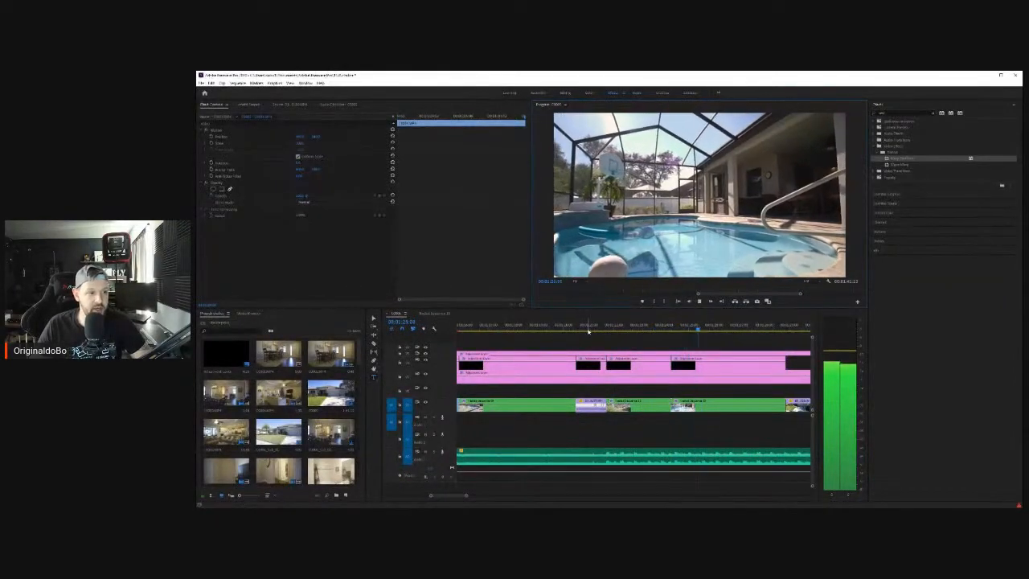
{"action": "scroll", "coordinate": [693, 365], "scroll_direction": "down", "scroll_amount": 1}
{"action": "scroll", "coordinate": [693, 366], "scroll_direction": "down", "scroll_amount": 7}
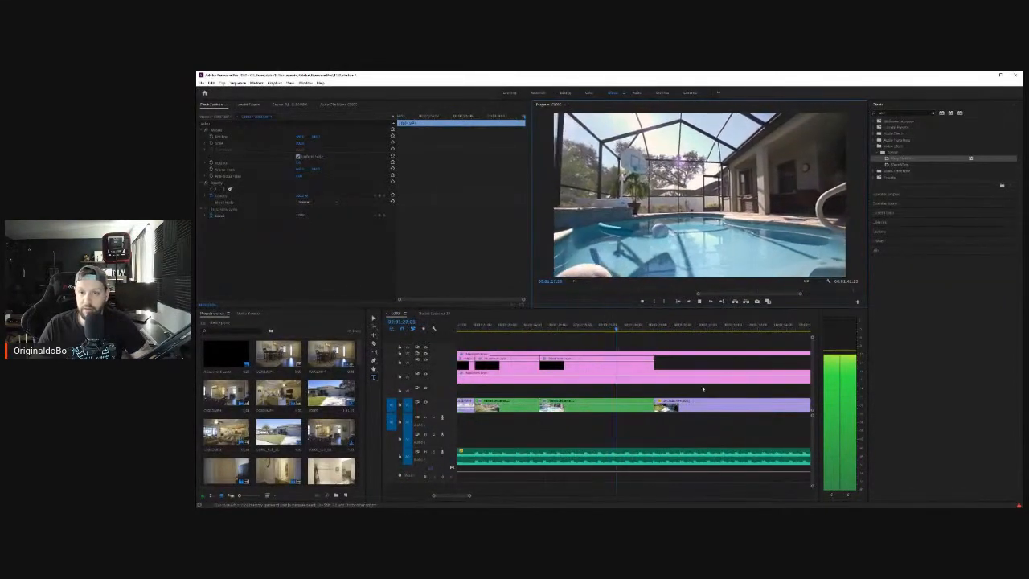
{"action": "scroll", "coordinate": [702, 389], "scroll_direction": "down", "scroll_amount": 2}
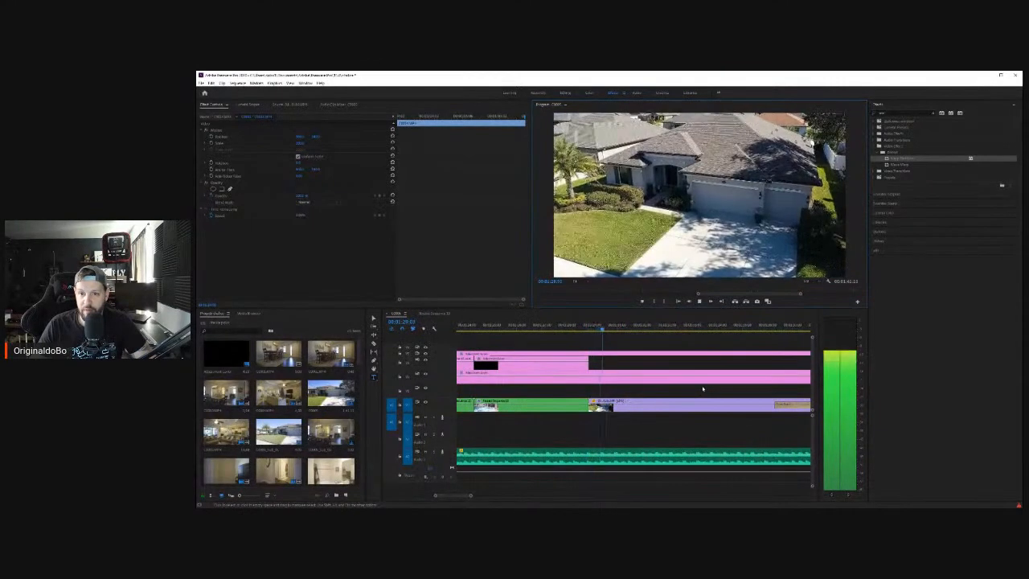
{"action": "scroll", "coordinate": [704, 388], "scroll_direction": "down", "scroll_amount": 4}
{"action": "left_click", "coordinate": [706, 387]}
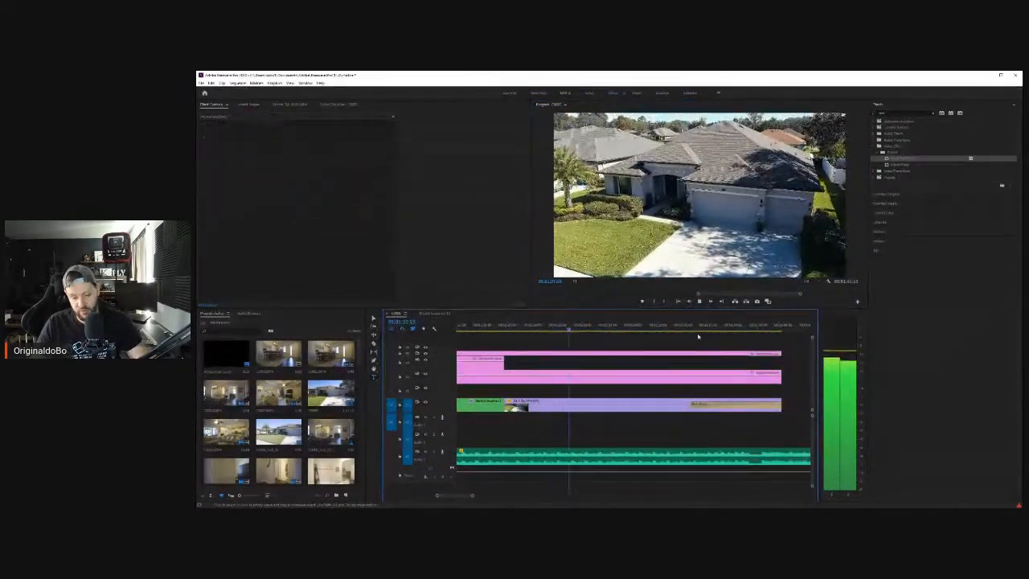
{"action": "key", "text": "minus"}
{"action": "key", "text": "minus"}
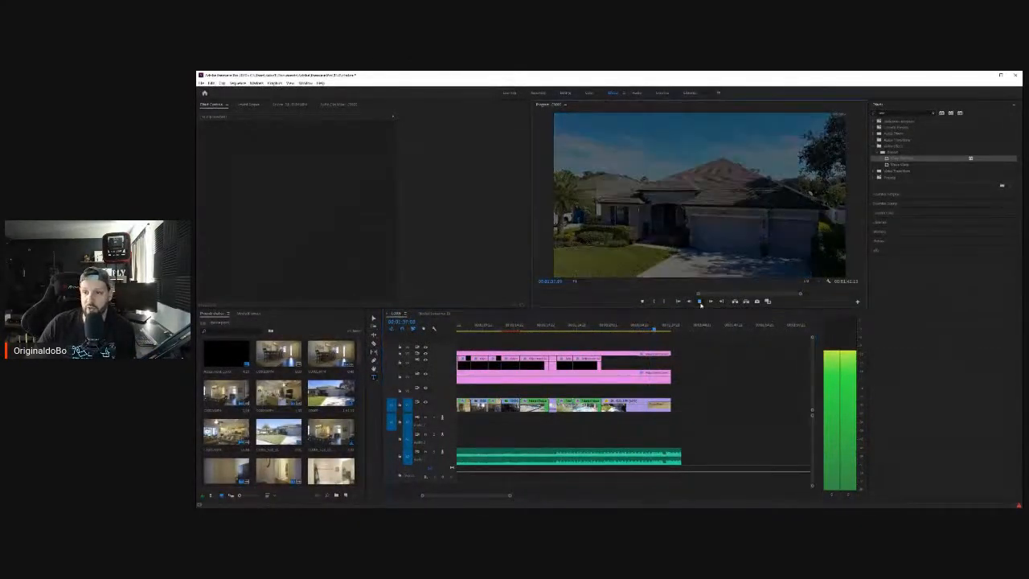
Step: Add an Exponential Fade to the end of the music clip and extend its start to just before the closing video fade
{"action": "left_click", "coordinate": [643, 404]}
{"action": "left_click", "coordinate": [900, 113]}
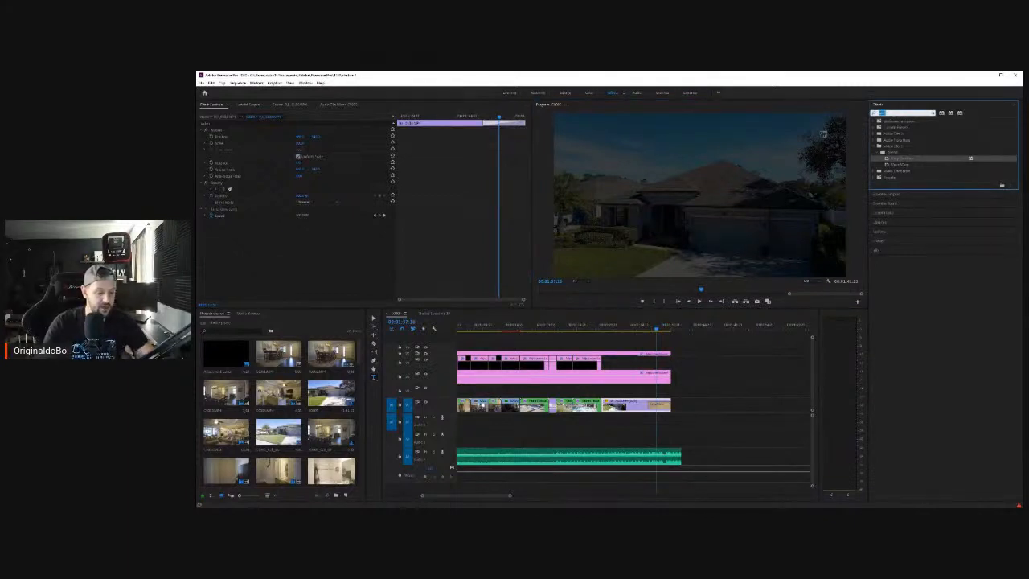
{"action": "type", "text": "look"}
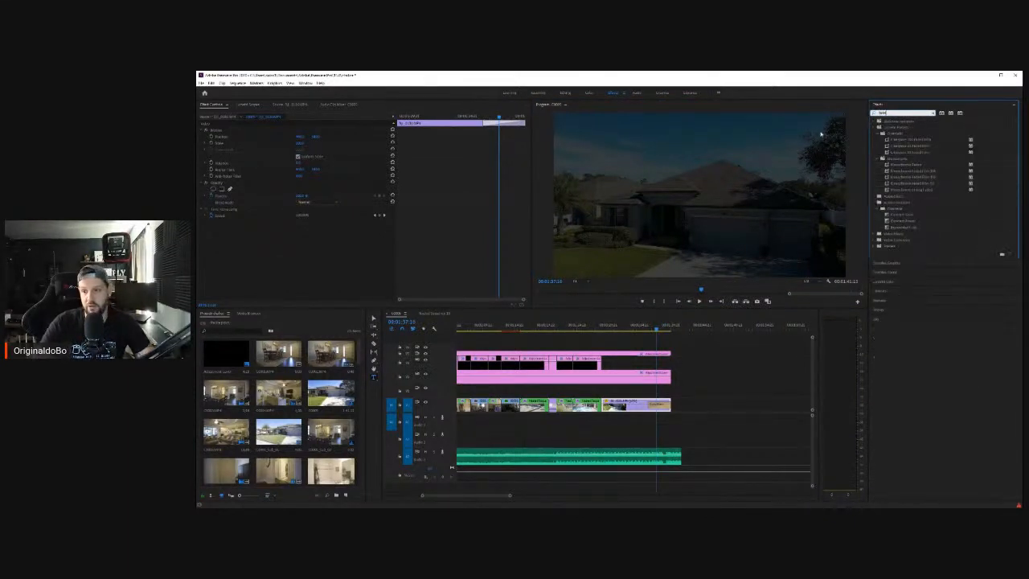
{"action": "left_click_drag", "start_coordinate": [900, 227], "coordinate": [679, 458]}
{"action": "key", "text": "equal"}
{"action": "key", "text": "equal"}
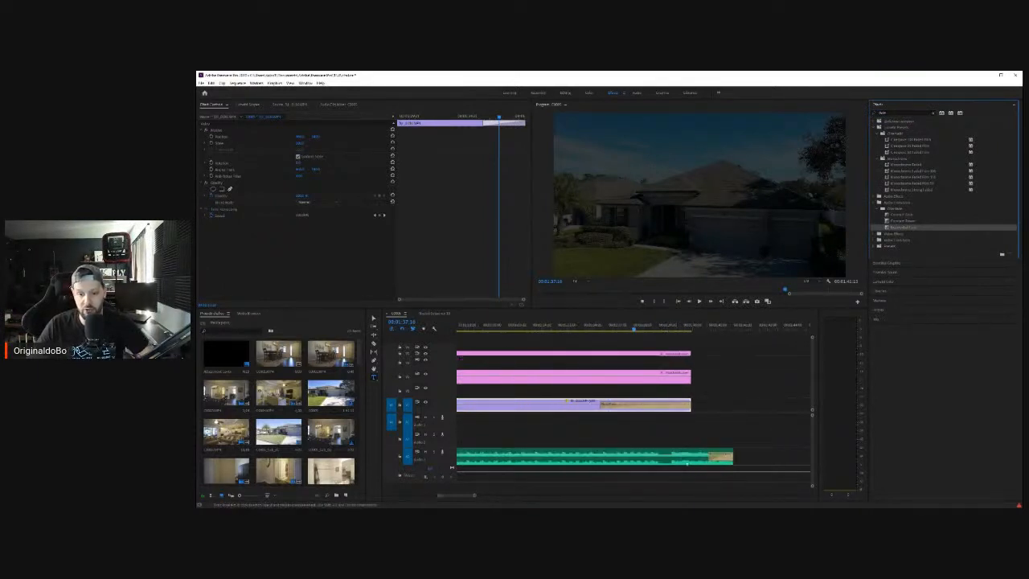
{"action": "left_click_drag", "start_coordinate": [710, 458], "coordinate": [590, 456]}
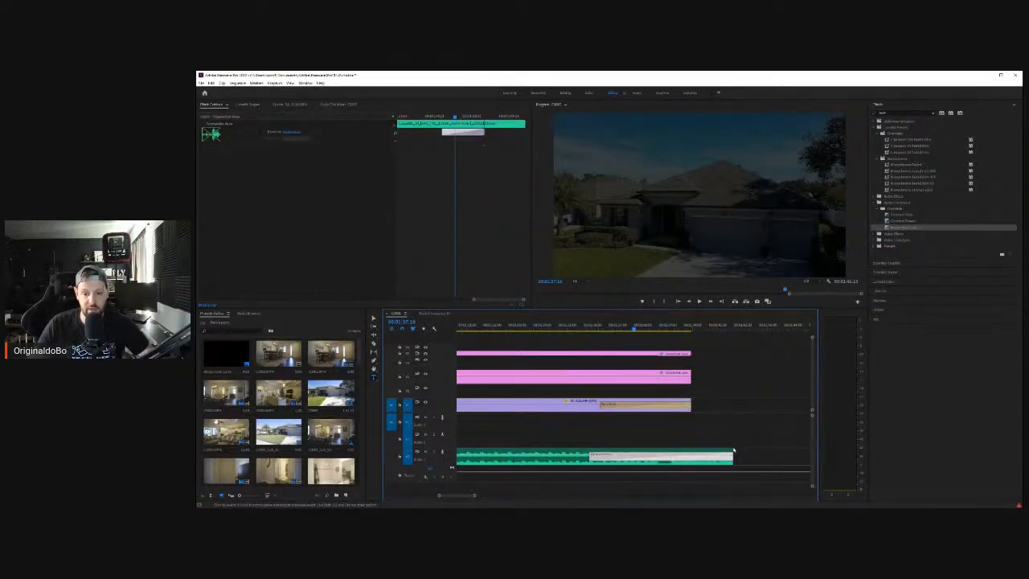
Step: Trim the end of the music to just past the end of the video and play the closing shot to check the fade
{"action": "left_click_drag", "start_coordinate": [730, 456], "coordinate": [705, 457]}
{"action": "key", "text": "equal"}
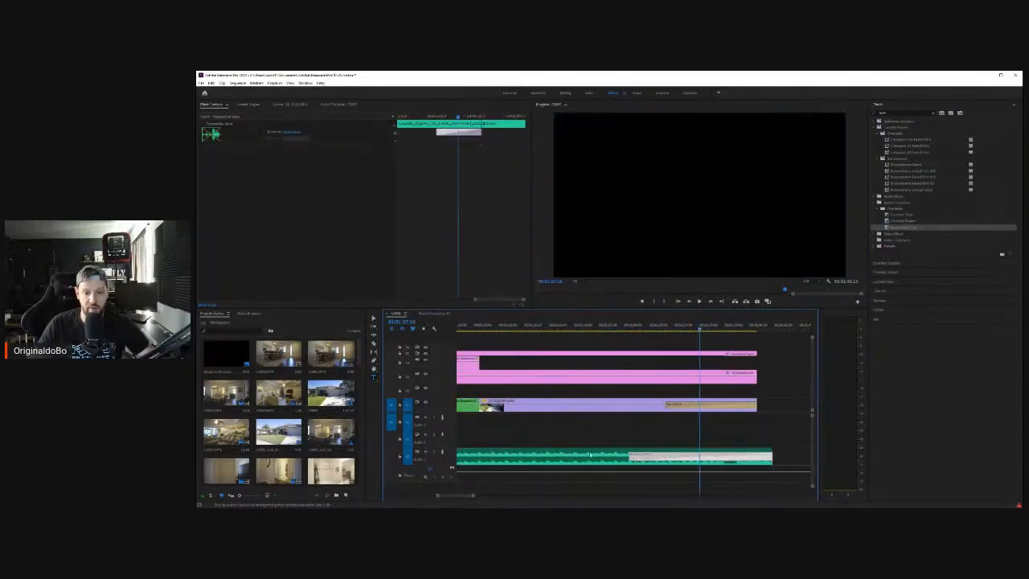
{"action": "left_click", "coordinate": [572, 328]}
{"action": "left_click", "coordinate": [699, 302]}
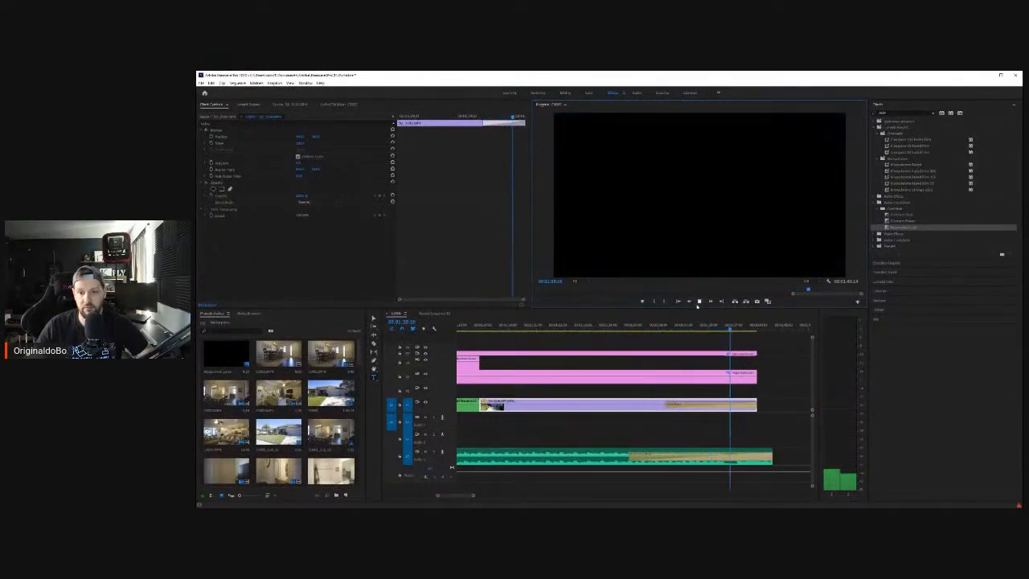
{"action": "left_click", "coordinate": [661, 344]}
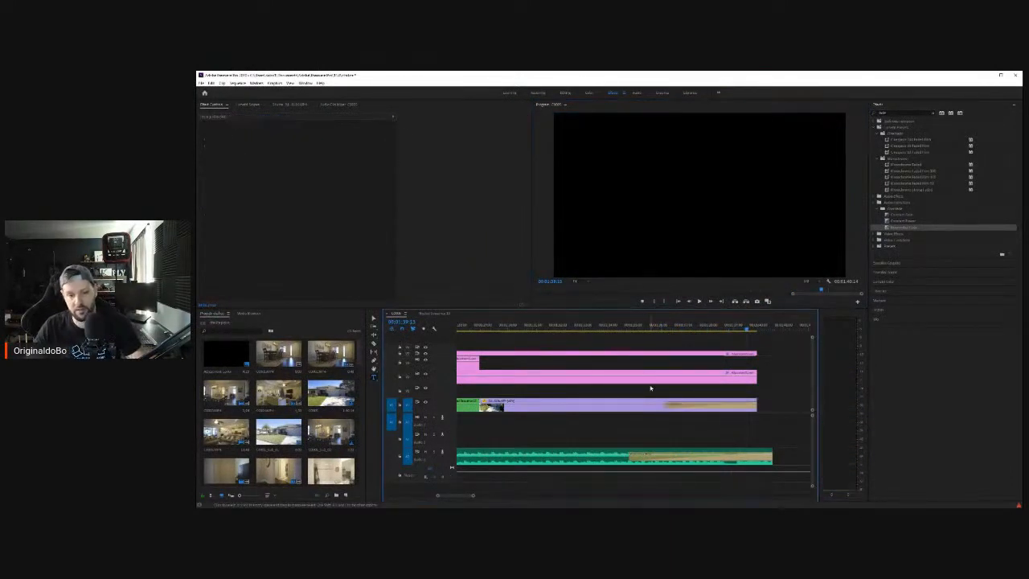
Step: Return to the start of the sequence, render the previews for the whole video and play the rendered opening
{"action": "key", "text": "minus"}
{"action": "key", "text": "minus"}
{"action": "key", "text": "minus"}
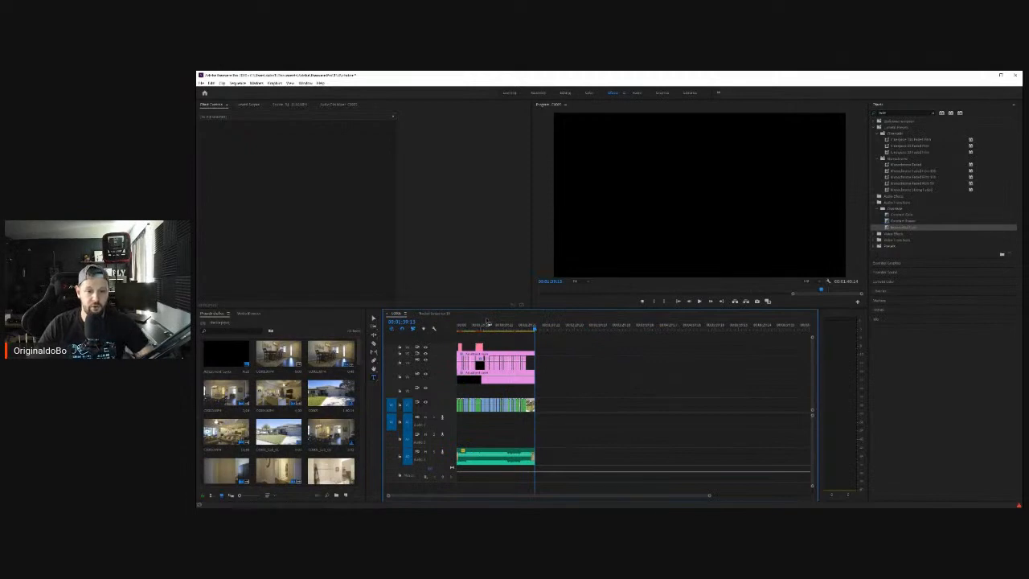
{"action": "left_click", "coordinate": [487, 323]}
{"action": "left_click", "coordinate": [516, 328]}
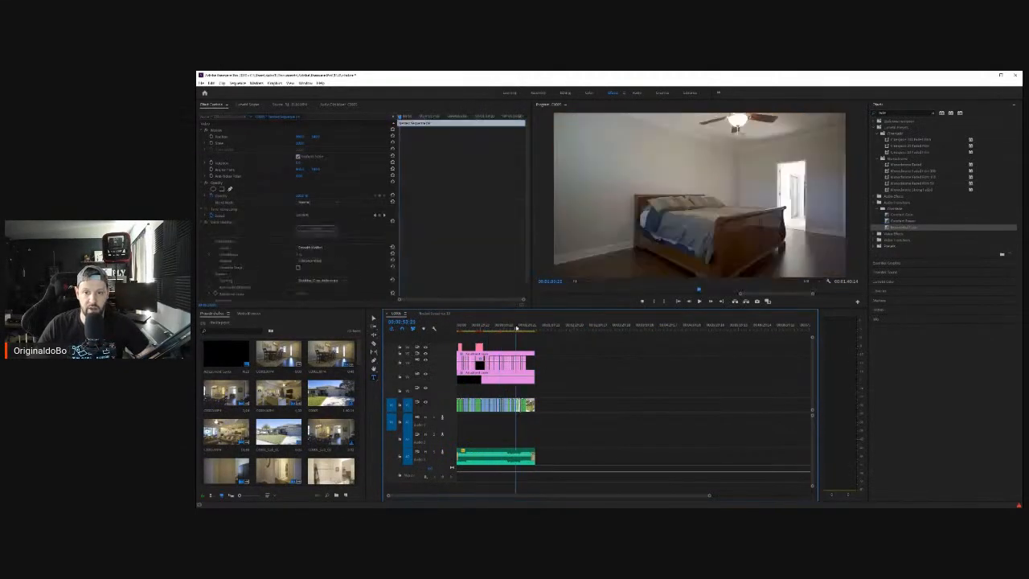
{"action": "left_click_drag", "start_coordinate": [516, 328], "coordinate": [434, 322]}
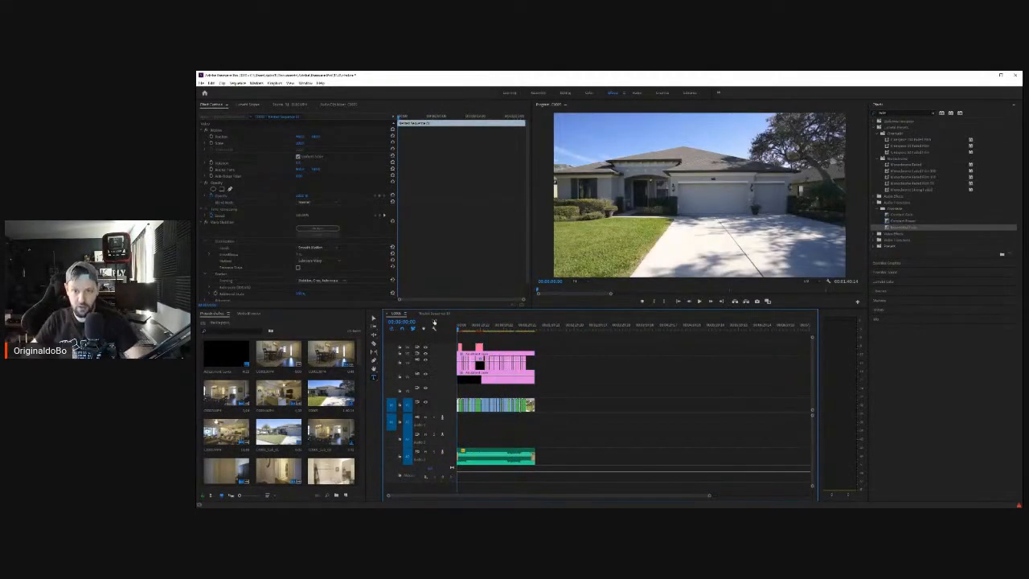
{"action": "key", "text": "Return"}
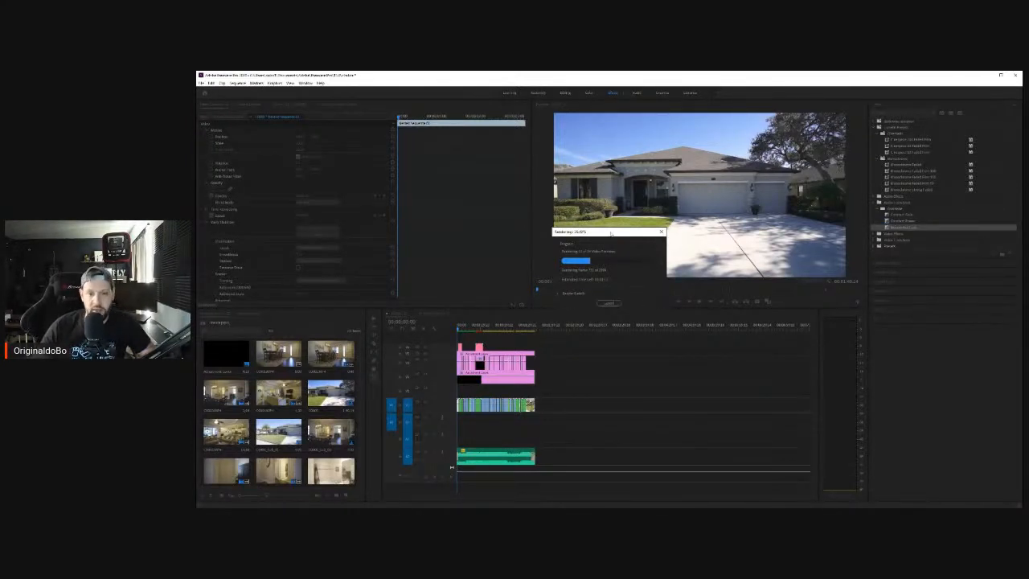
{"action": "left_click_drag", "start_coordinate": [598, 234], "coordinate": [945, 141]}
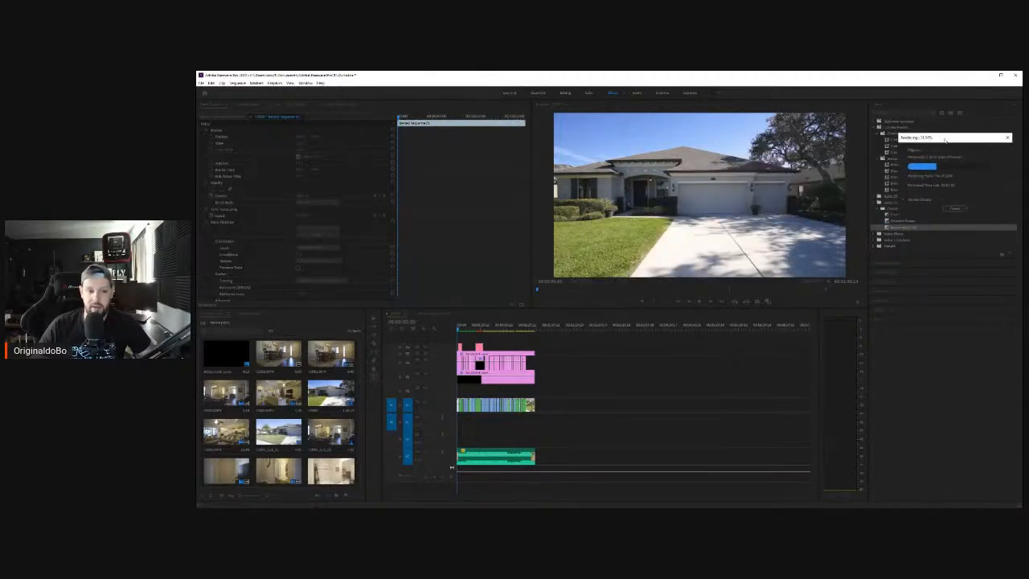
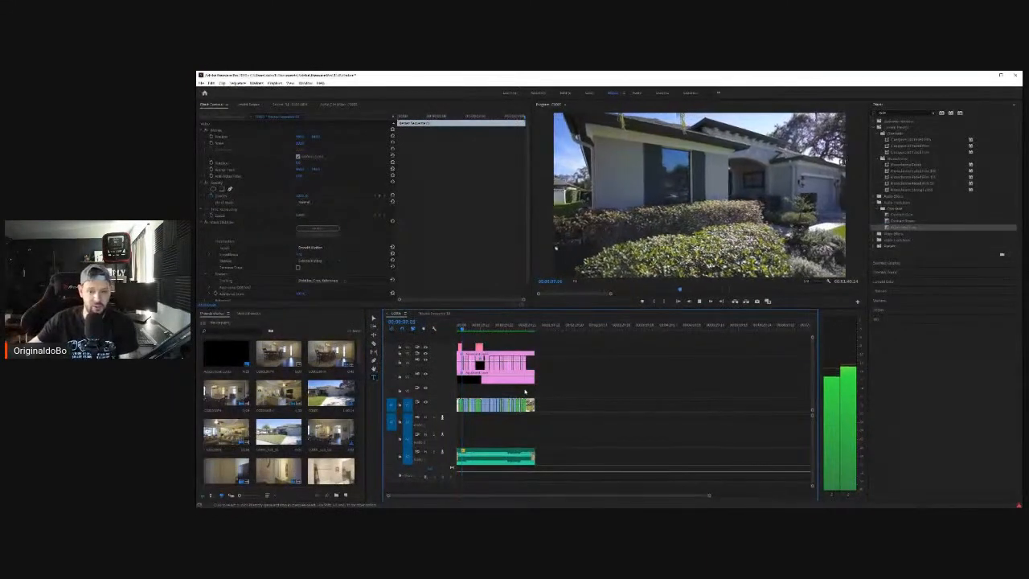
{"action": "left_click", "coordinate": [698, 302]}
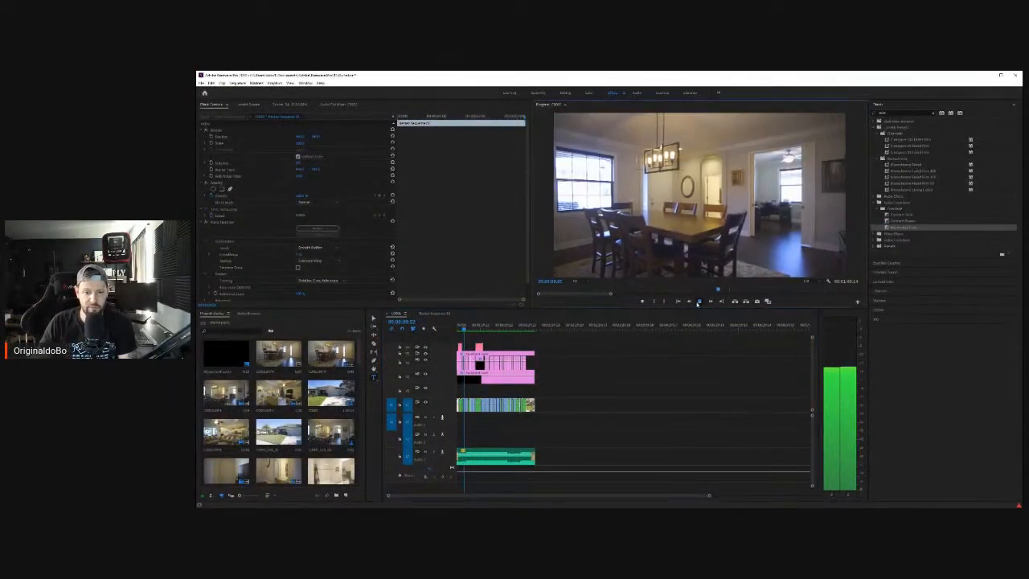
Step: Add a second "l" to the street name in the opening title's address line and check the title on the timeline
{"action": "left_click_drag", "start_coordinate": [464, 328], "coordinate": [475, 328]}
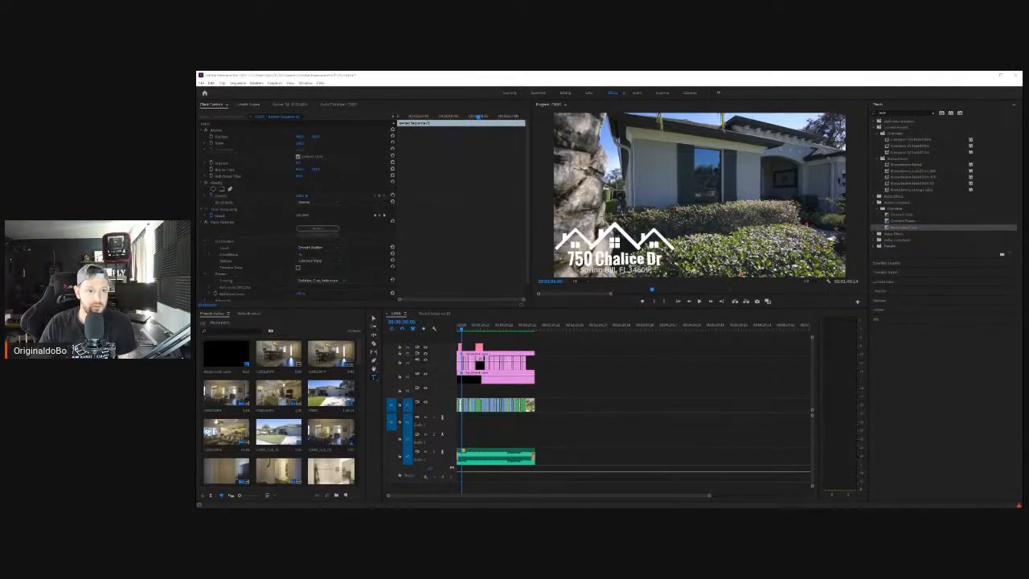
{"action": "key", "text": "alt+Tab"}
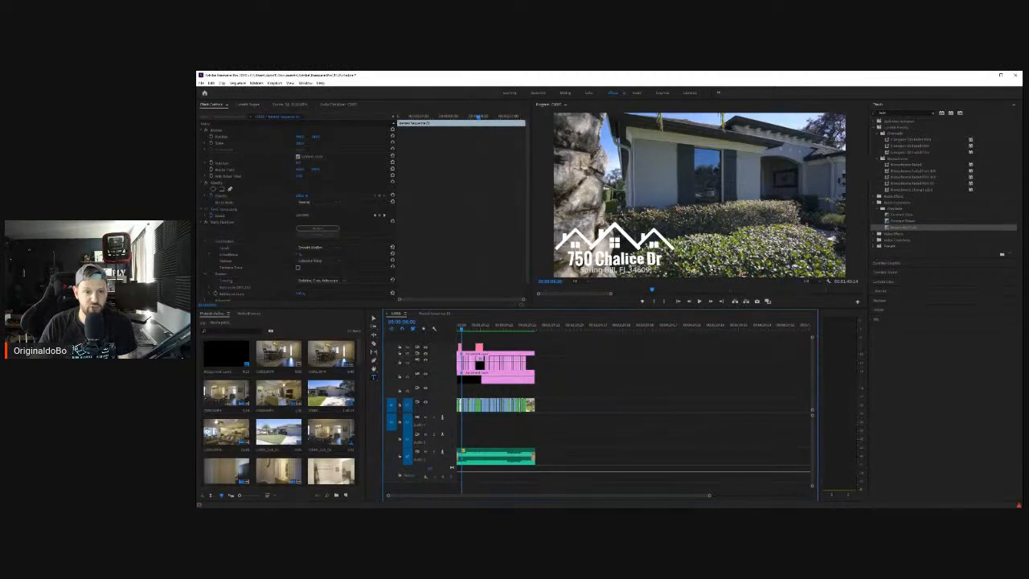
{"action": "left_click", "coordinate": [460, 347]}
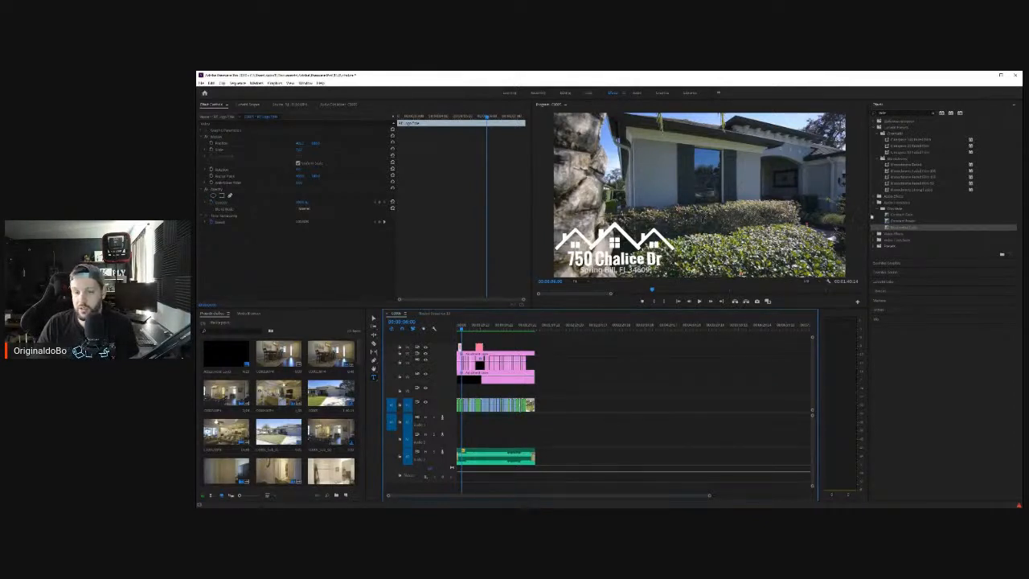
{"action": "left_click", "coordinate": [661, 93]}
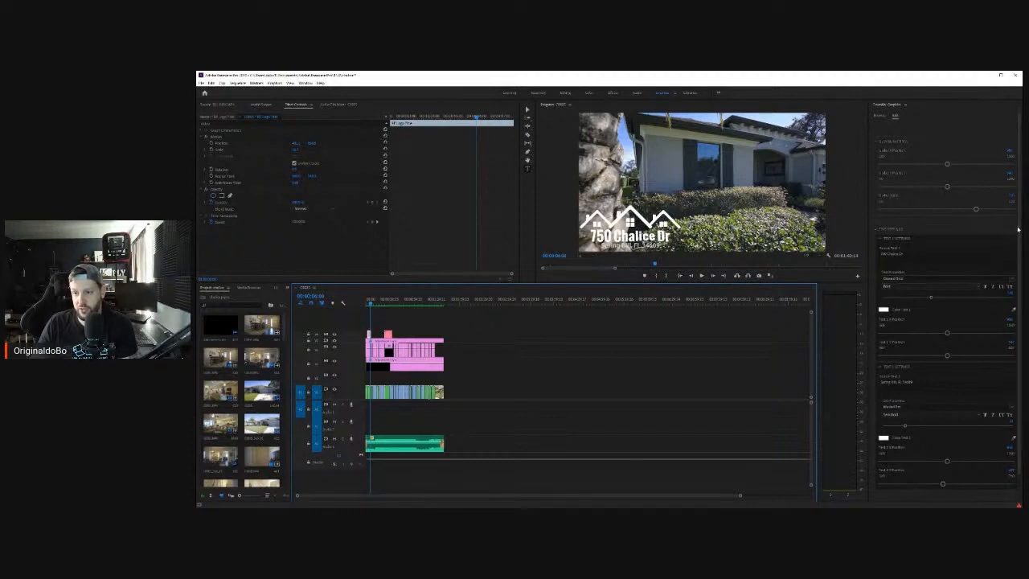
{"action": "left_click", "coordinate": [883, 255]}
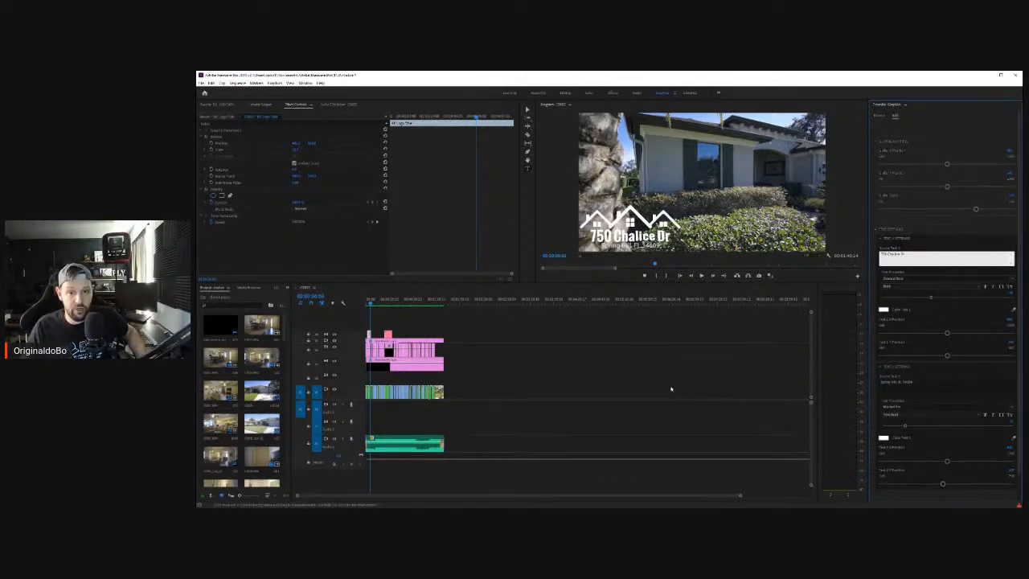
{"action": "left_click", "coordinate": [533, 349]}
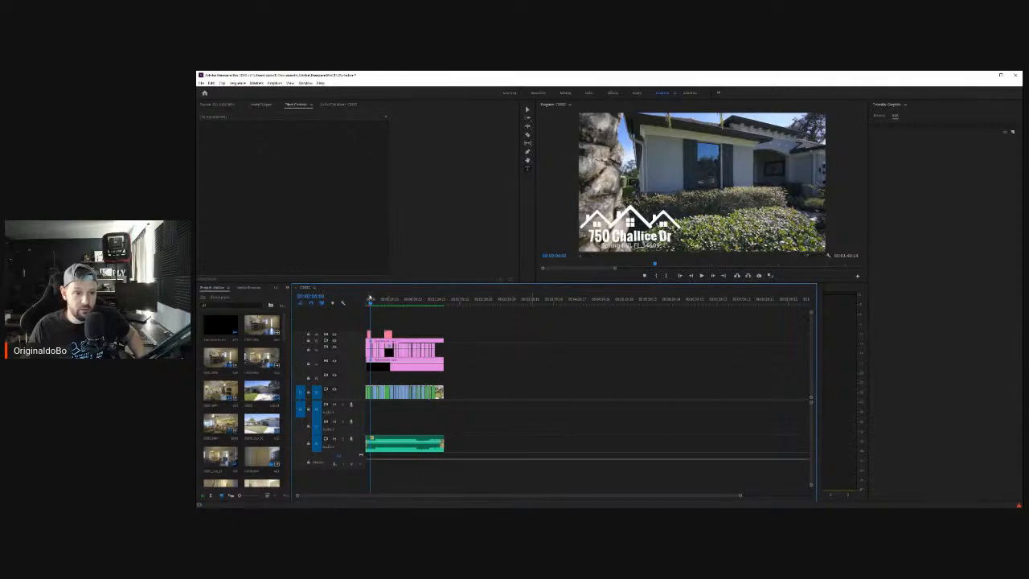
{"action": "left_click", "coordinate": [369, 304]}
{"action": "left_click_drag", "start_coordinate": [369, 304], "coordinate": [369, 303]}
Step: Save the project and play the video from the opening title to the bedroom shot
{"action": "key", "text": "alt+Tab"}
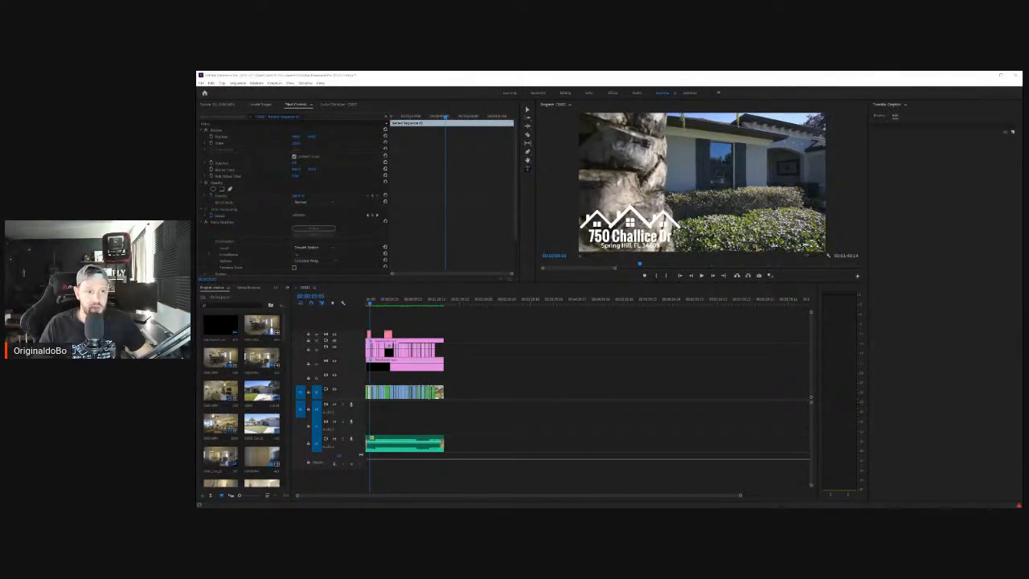
{"action": "key", "text": "alt+Tab"}
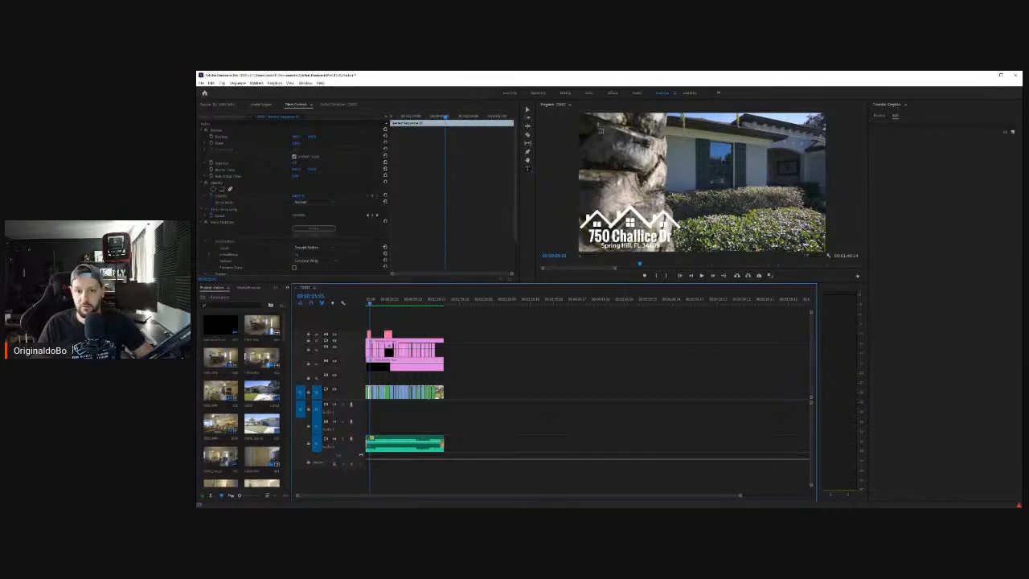
{"action": "key", "text": "ctrl+s"}
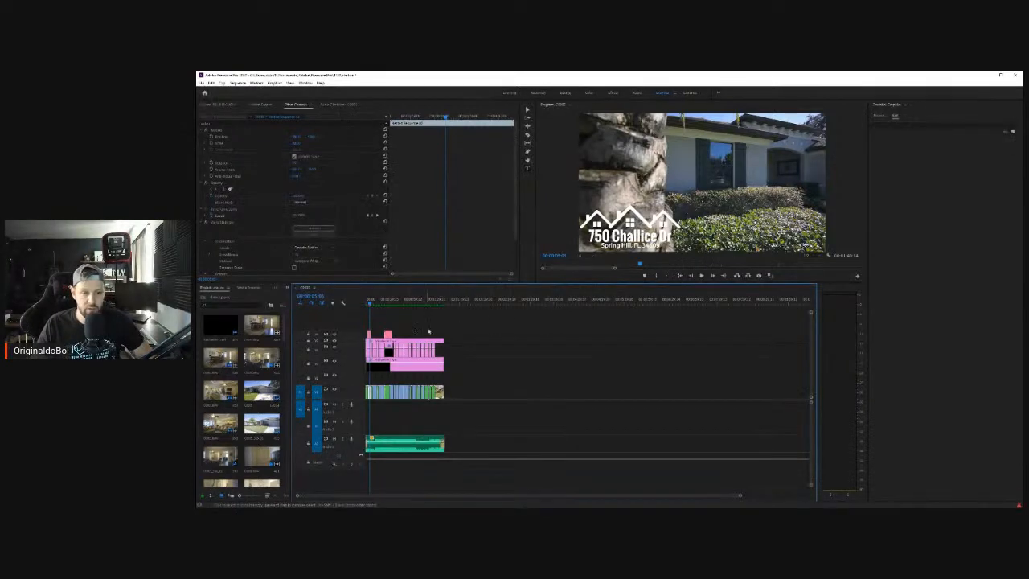
{"action": "mouse_move", "coordinate": [383, 299]}
{"action": "left_mouse_down"}
{"action": "mouse_move", "coordinate": [467, 299]}
{"action": "mouse_move", "coordinate": [375, 307]}
{"action": "left_mouse_up"}
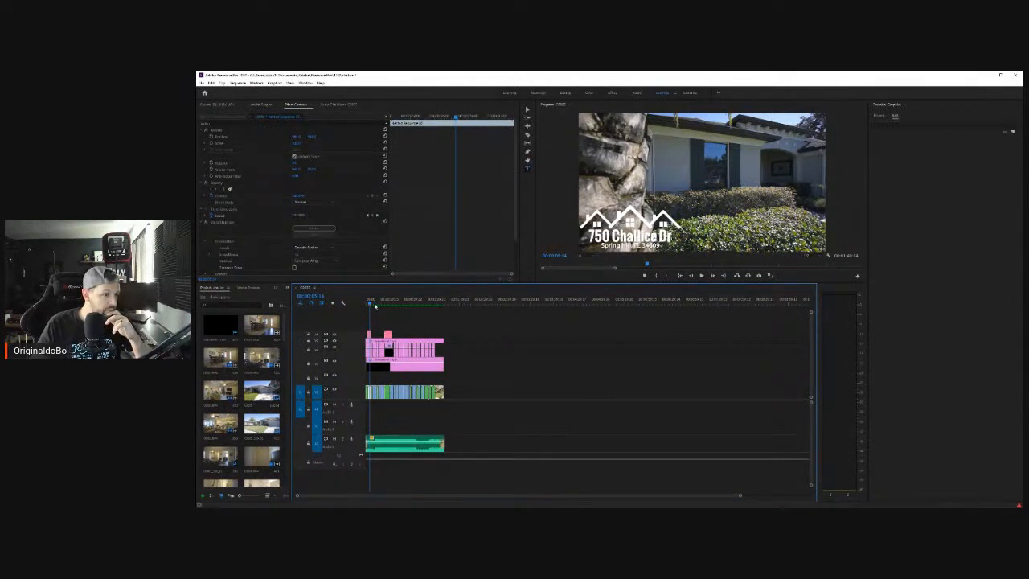
{"action": "left_click", "coordinate": [419, 326]}
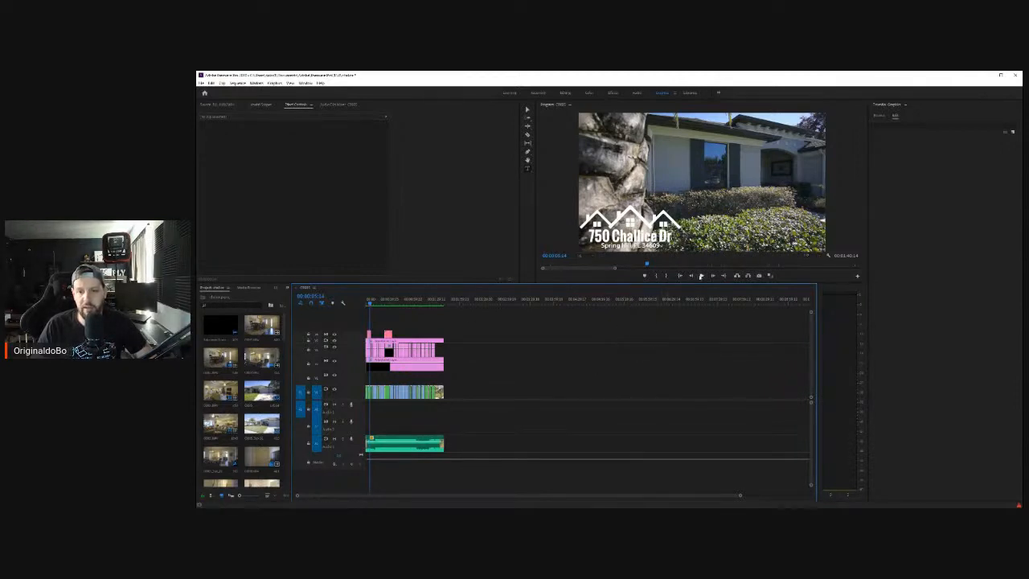
{"action": "left_click", "coordinate": [701, 276]}
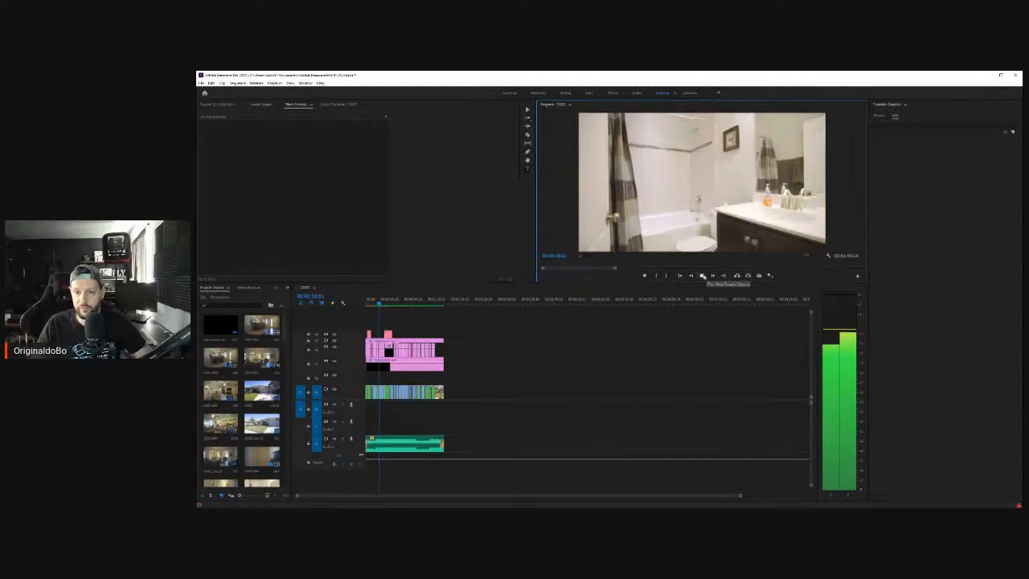
{"action": "left_click", "coordinate": [702, 275]}
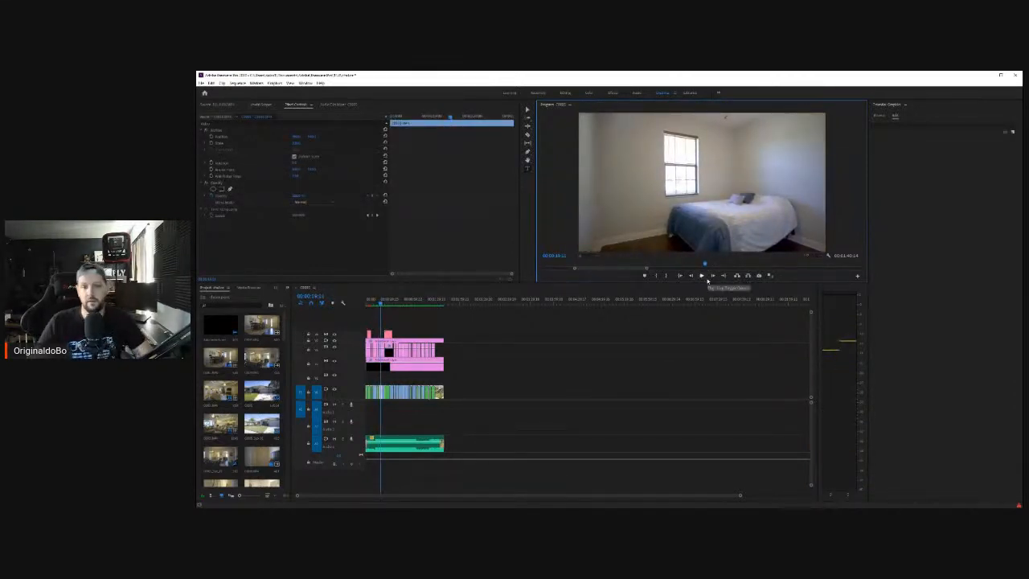
Step: Open the export settings for the sequence and name the output file Chalice, saved on the Desktop
{"action": "key", "text": "ctrl+m"}
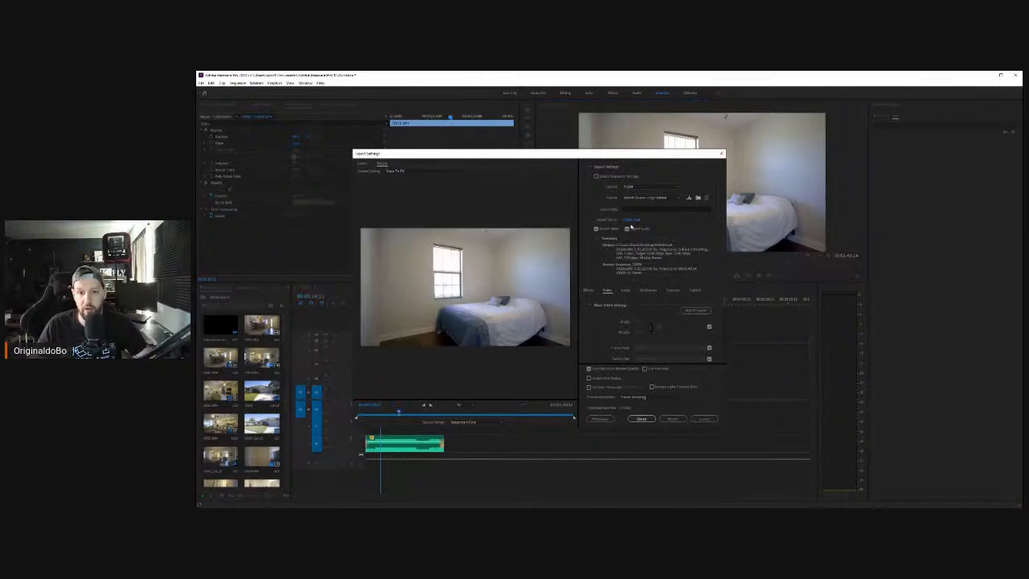
{"action": "left_click", "coordinate": [631, 220]}
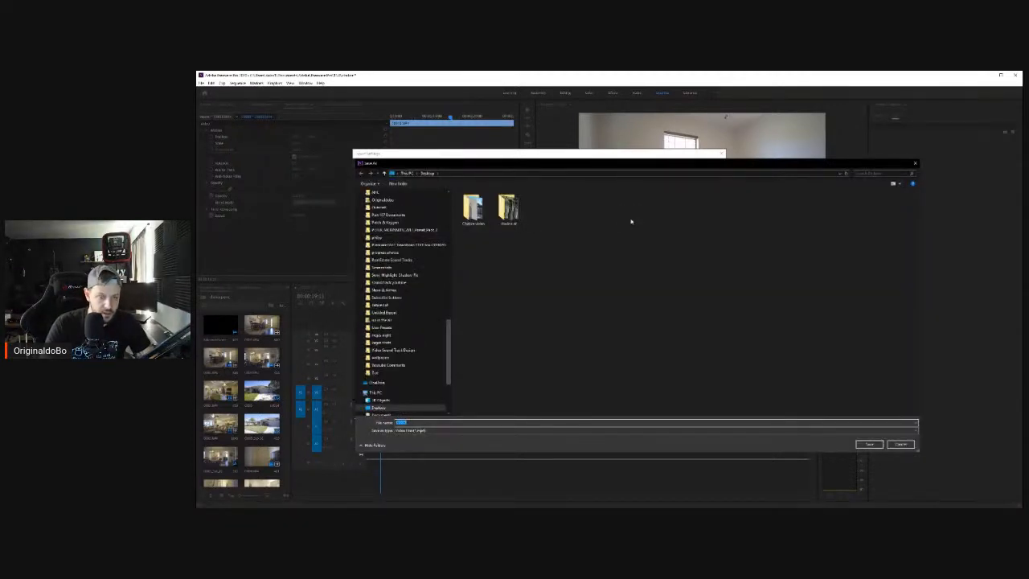
{"action": "type", "text": "ch"}
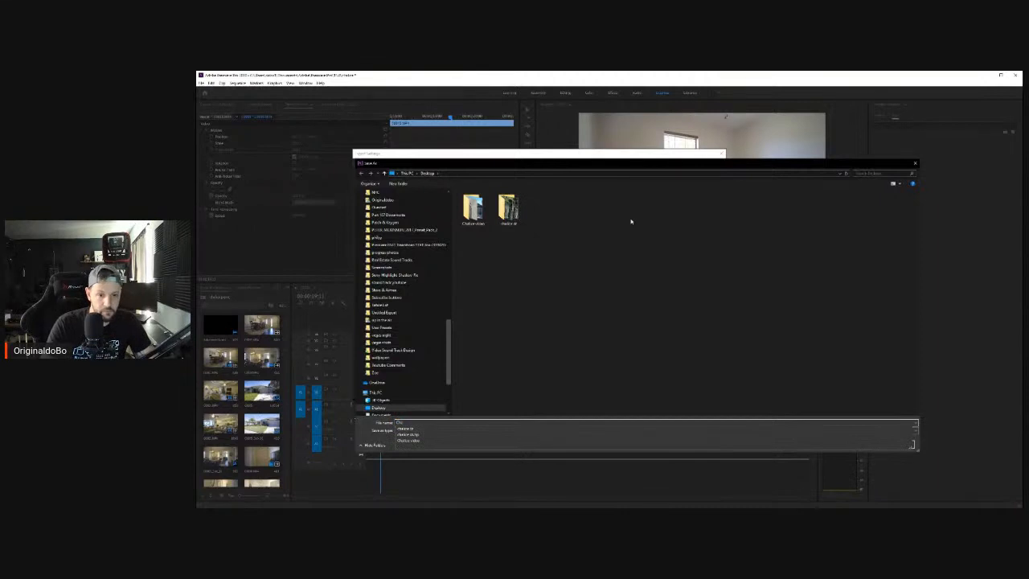
{"action": "type", "text": "alice"}
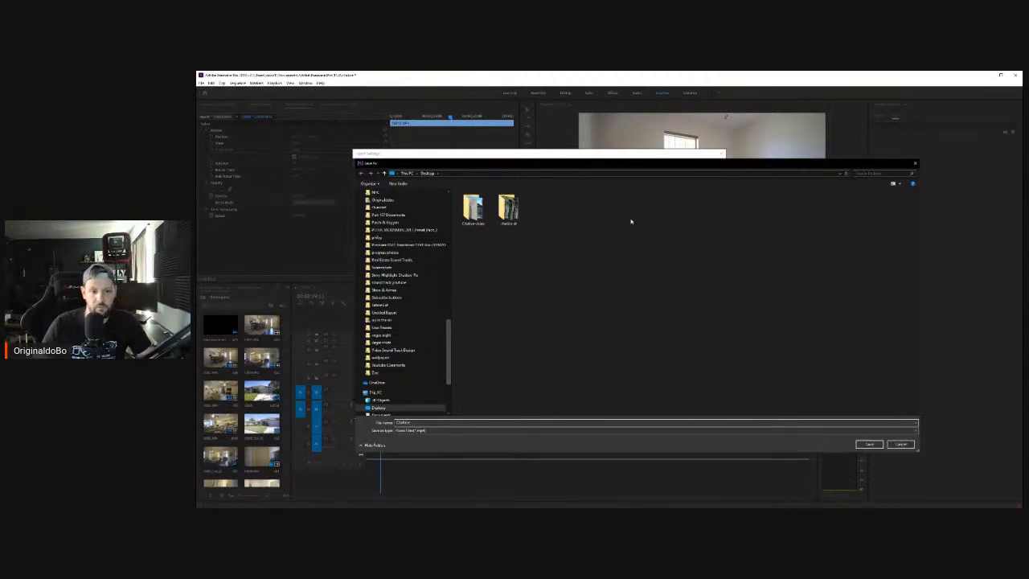
{"action": "left_click", "coordinate": [869, 443]}
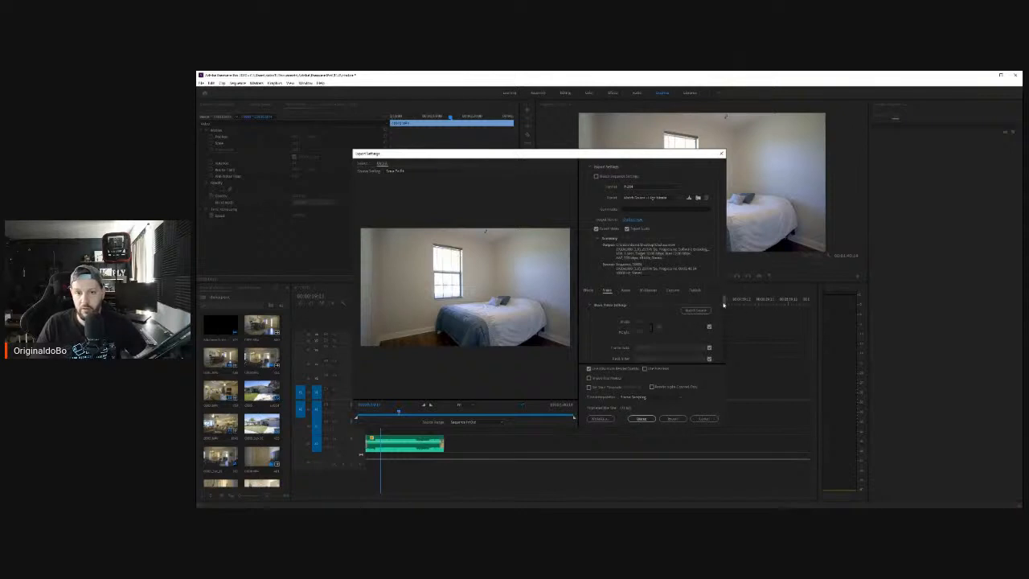
Step: Set the target bitrate to 20 Mbps and start the export of the video
{"action": "scroll", "coordinate": [725, 324], "scroll_direction": "down", "scroll_amount": 3}
{"action": "scroll", "coordinate": [729, 344], "scroll_direction": "down", "scroll_amount": 2}
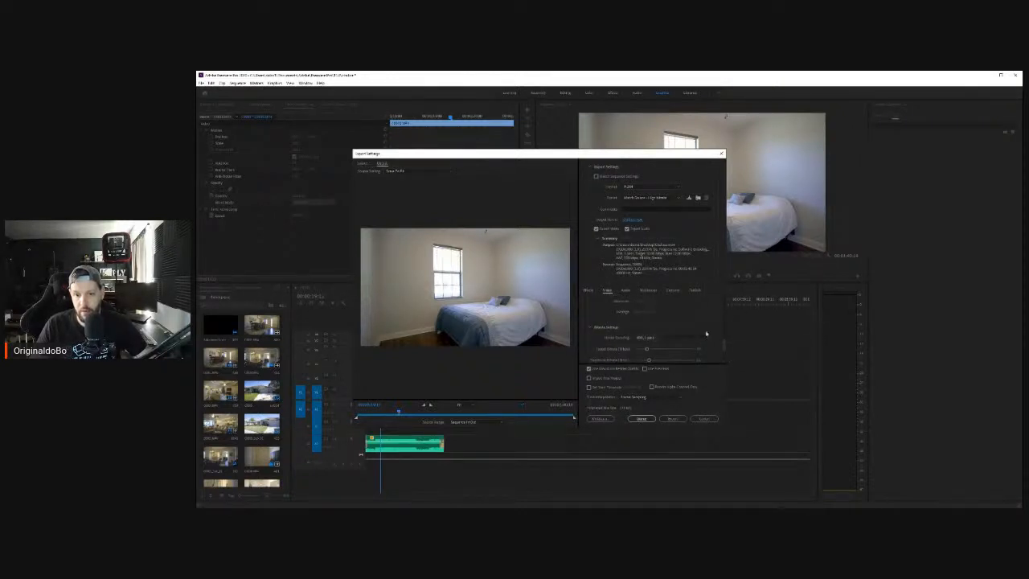
{"action": "left_click", "coordinate": [702, 349]}
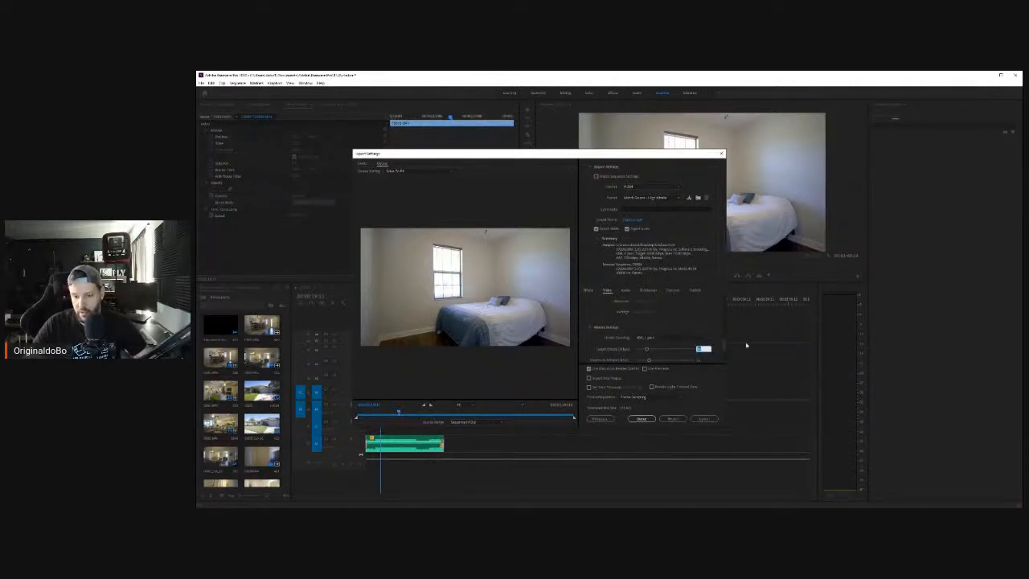
{"action": "type", "text": "20"}
{"action": "key", "text": "Return"}
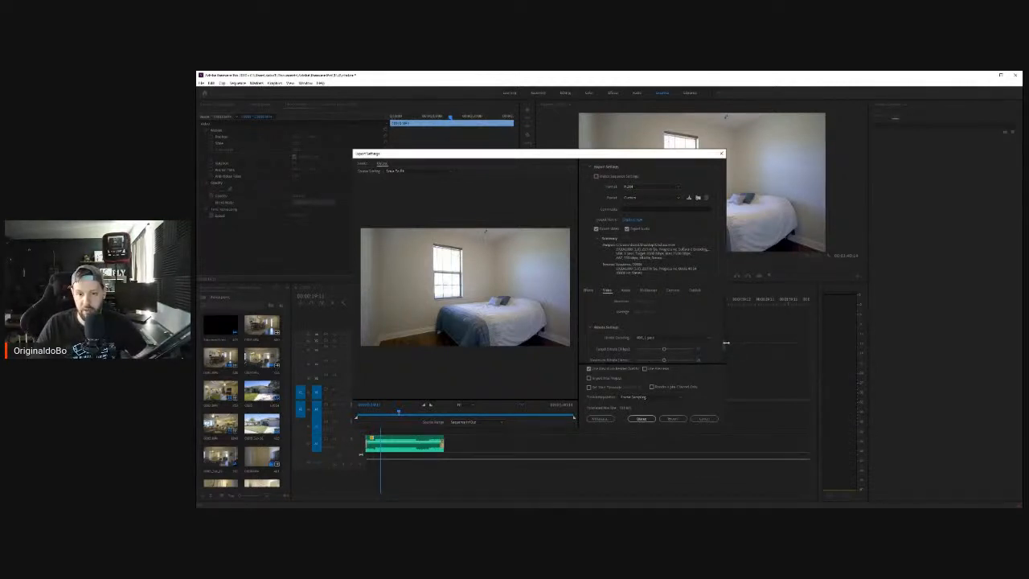
{"action": "mouse_move", "coordinate": [725, 344]}
{"action": "left_mouse_down"}
{"action": "mouse_move", "coordinate": [715, 317]}
{"action": "mouse_move", "coordinate": [720, 351]}
{"action": "left_mouse_up"}
{"action": "left_click", "coordinate": [592, 328]}
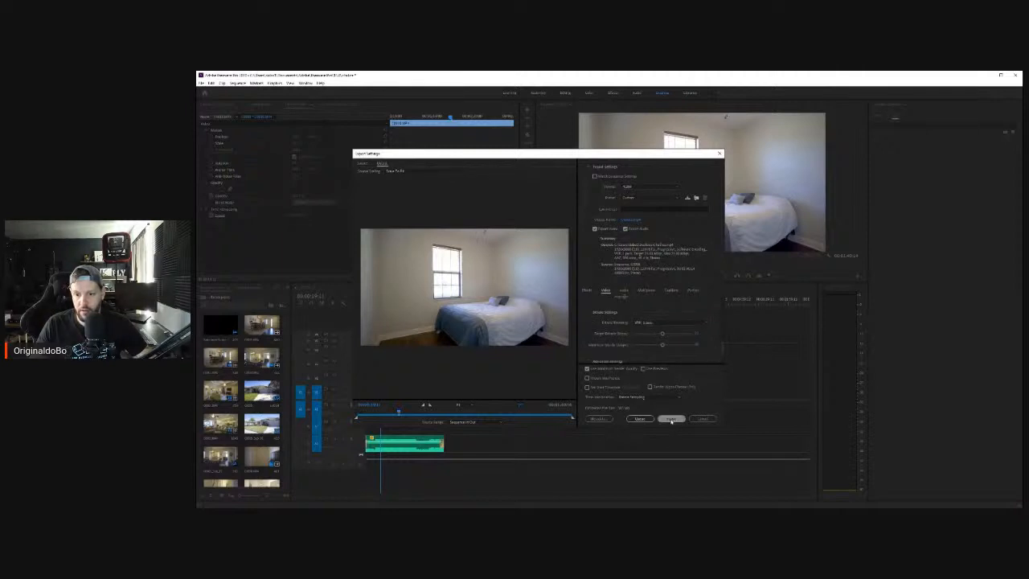
{"action": "left_click", "coordinate": [640, 419]}
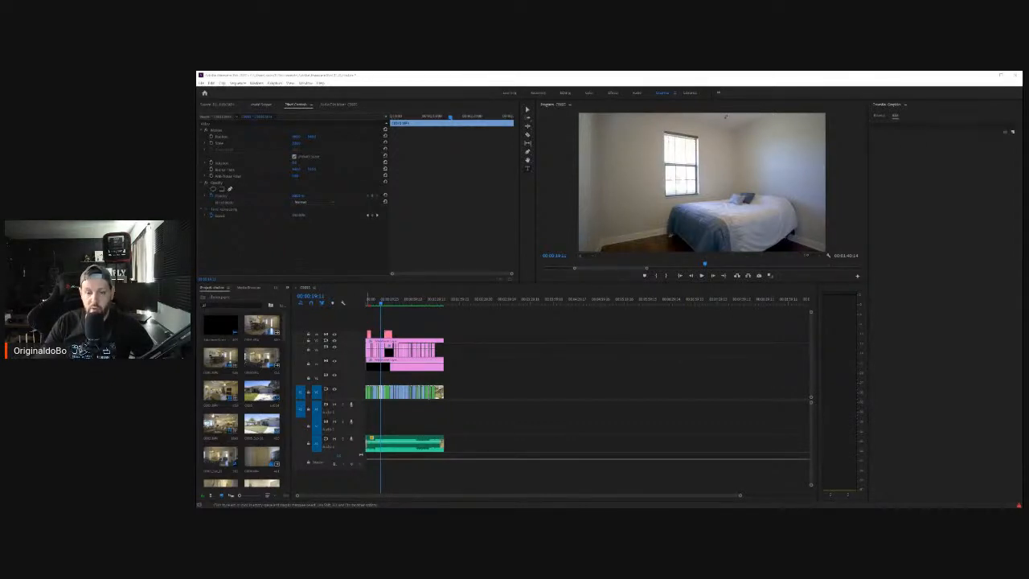
Step: Start importing media into the project and browse to the Apex Aerial Real Estate Projects folder in Dropbox
{"action": "scroll", "coordinate": [275, 440], "scroll_direction": "down", "scroll_amount": 3}
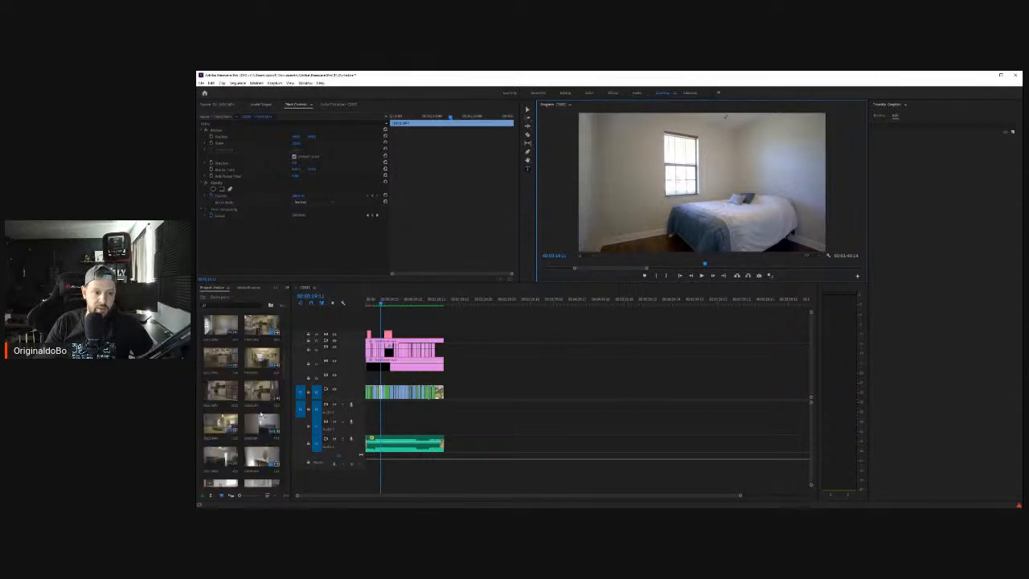
{"action": "scroll", "coordinate": [274, 440], "scroll_direction": "down", "scroll_amount": 2}
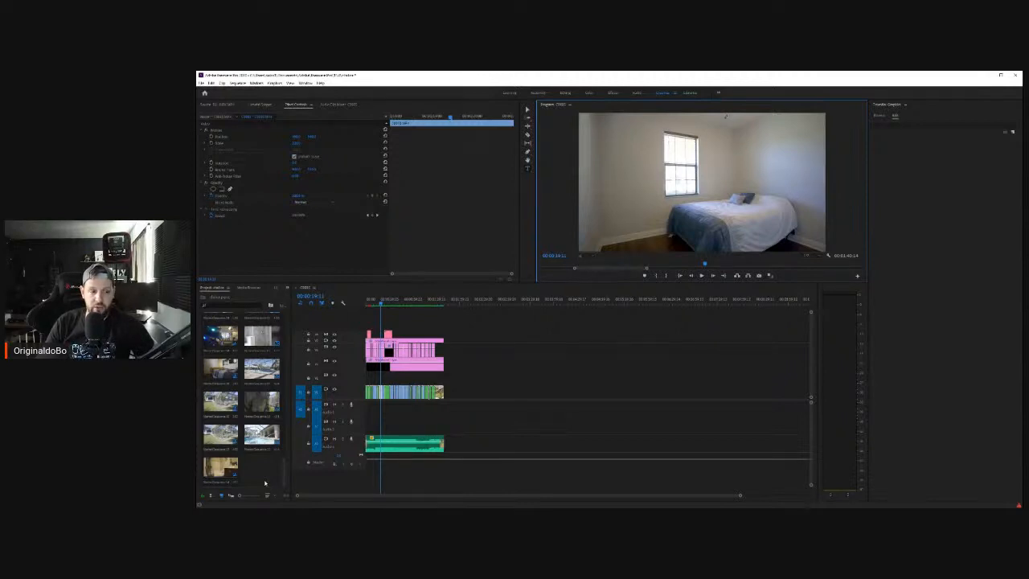
{"action": "double_click", "coordinate": [265, 483]}
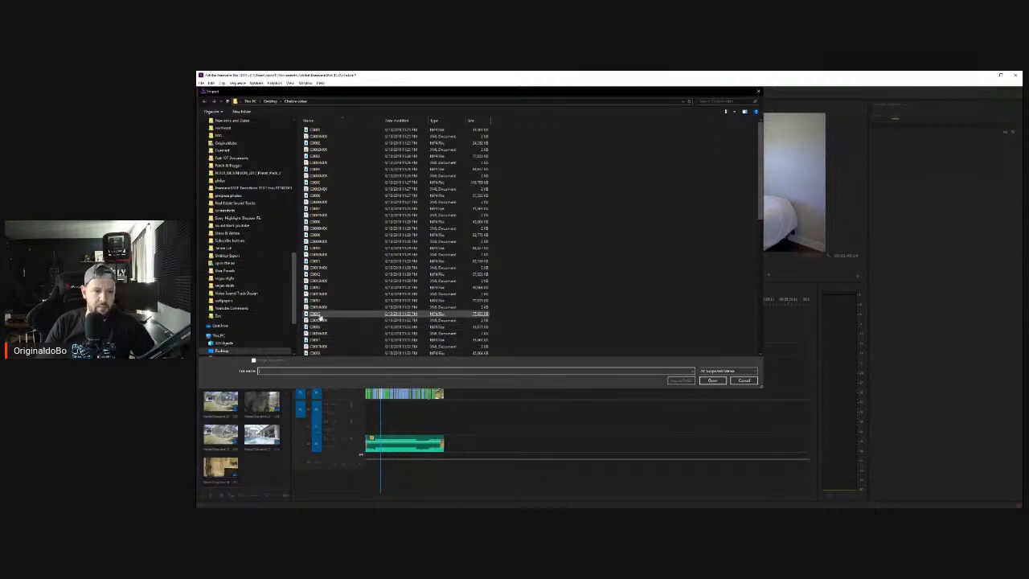
{"action": "scroll", "coordinate": [296, 268], "scroll_direction": "up", "scroll_amount": 5}
{"action": "scroll", "coordinate": [296, 267], "scroll_direction": "up", "scroll_amount": 5}
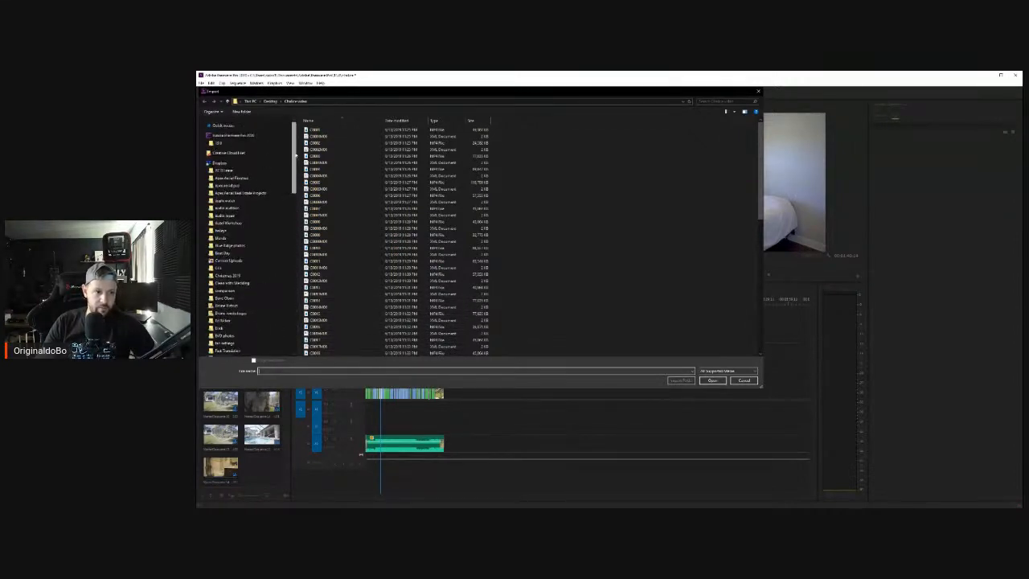
{"action": "left_click", "coordinate": [237, 192]}
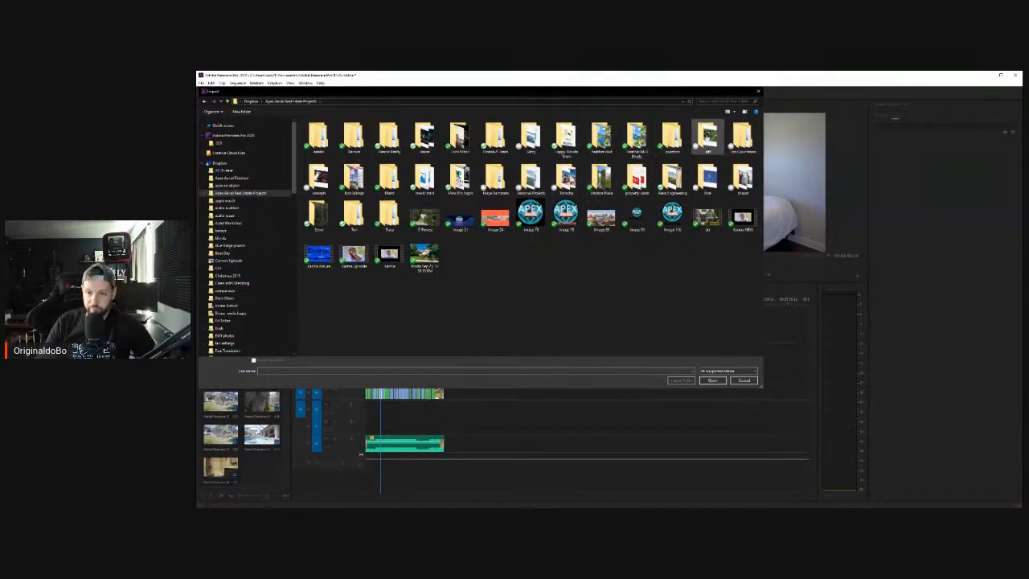
Step: Find the Deborah project folder, import its branded video and look through the project's media for it
{"action": "double_click", "coordinate": [565, 146]}
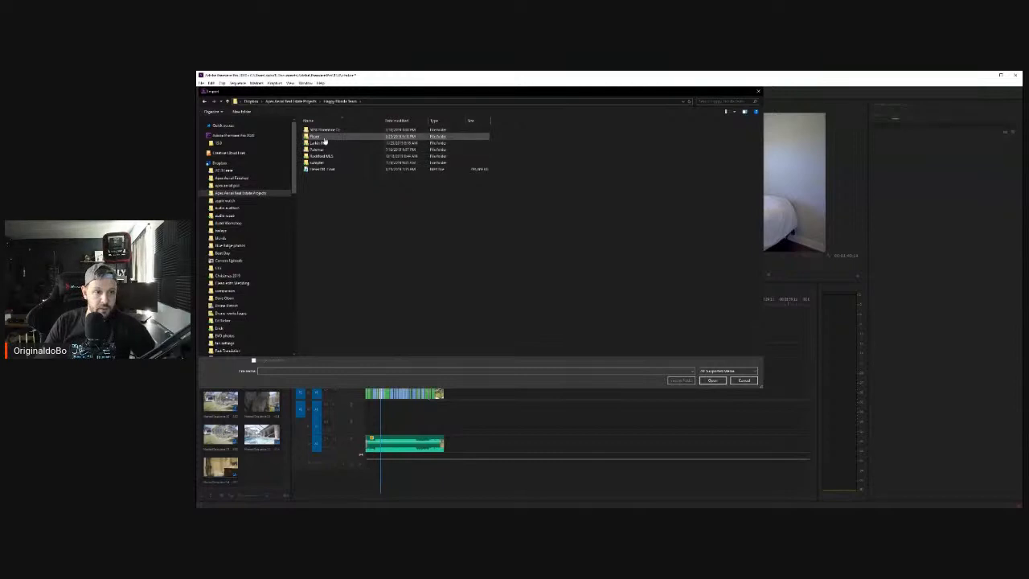
{"action": "left_click", "coordinate": [207, 101]}
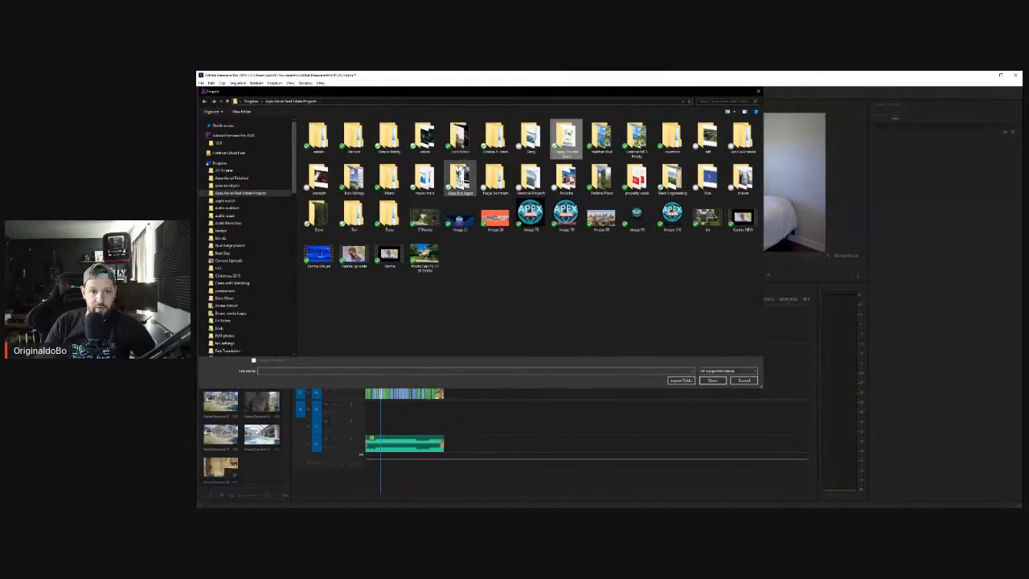
{"action": "double_click", "coordinate": [482, 176]}
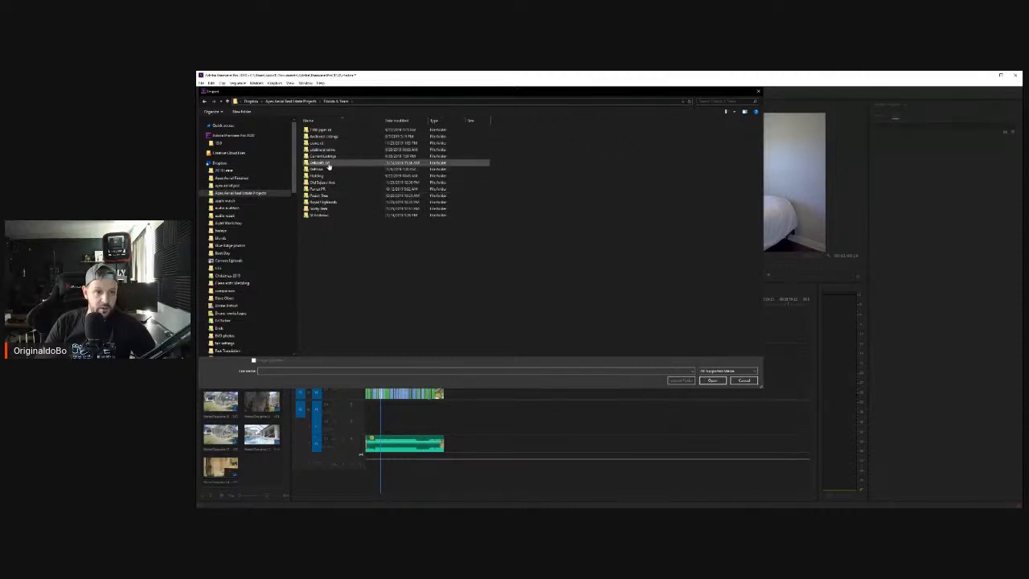
{"action": "left_click", "coordinate": [327, 163]}
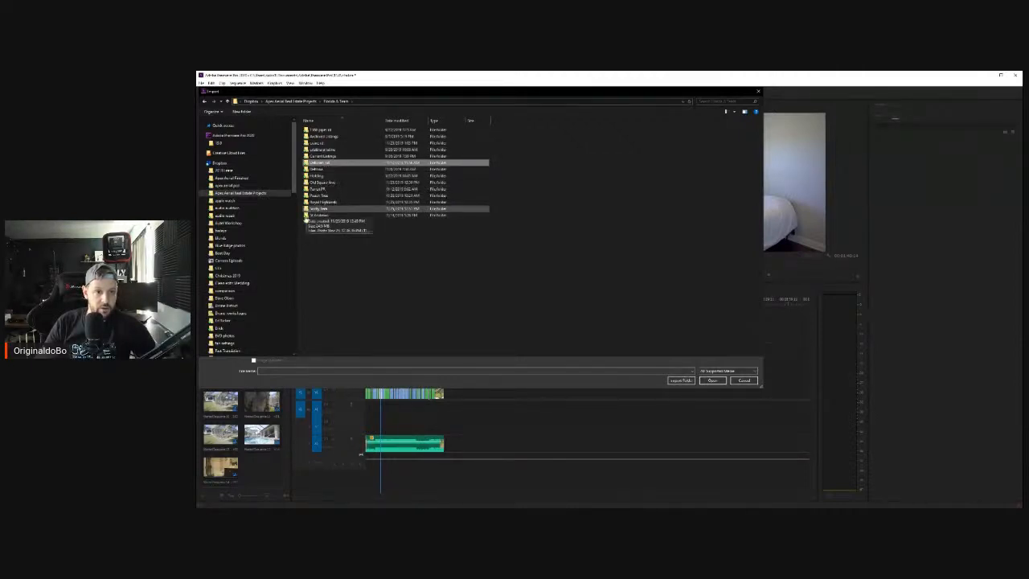
{"action": "double_click", "coordinate": [321, 164]}
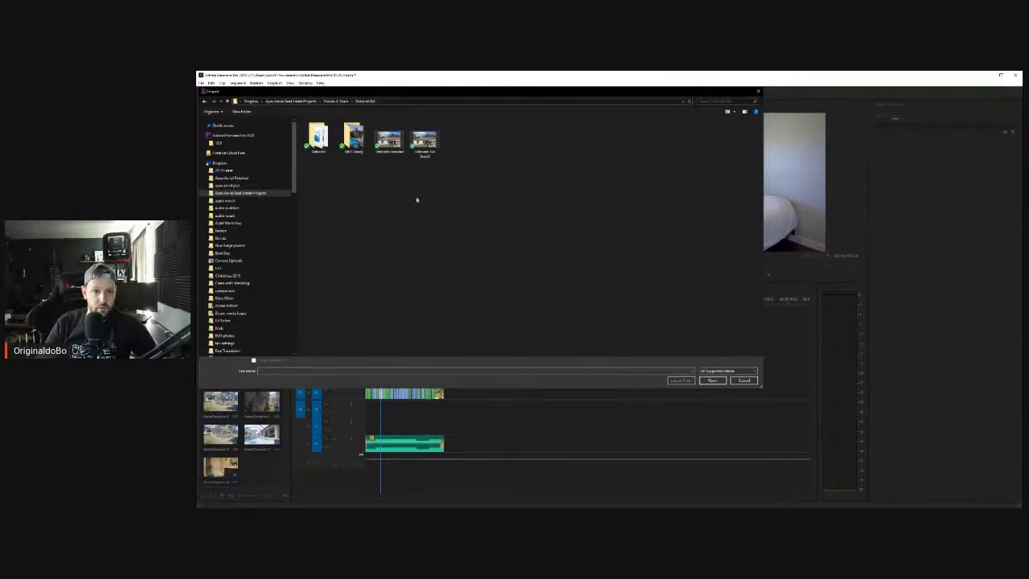
{"action": "double_click", "coordinate": [393, 148]}
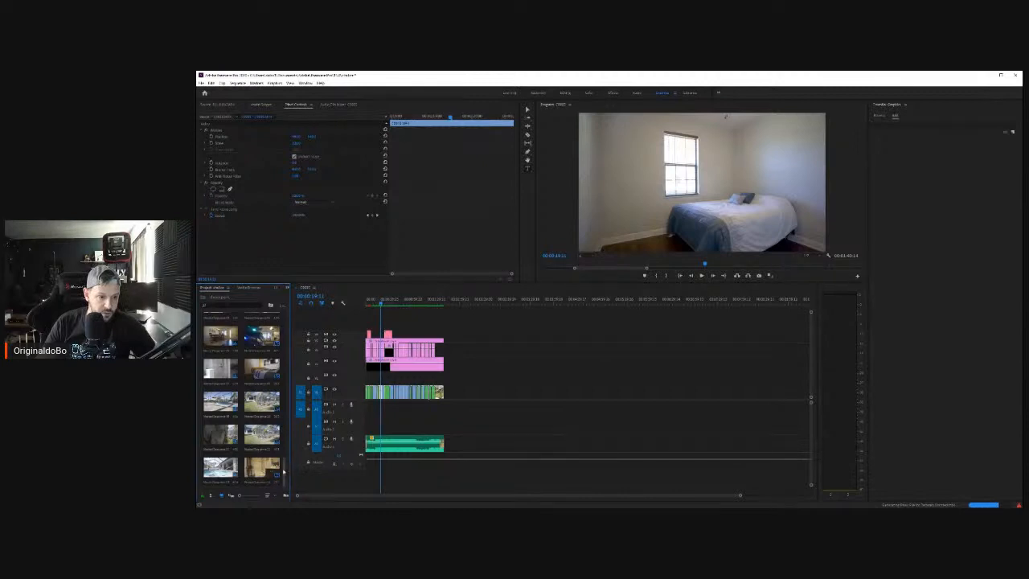
{"action": "left_click_drag", "start_coordinate": [283, 472], "coordinate": [286, 317]}
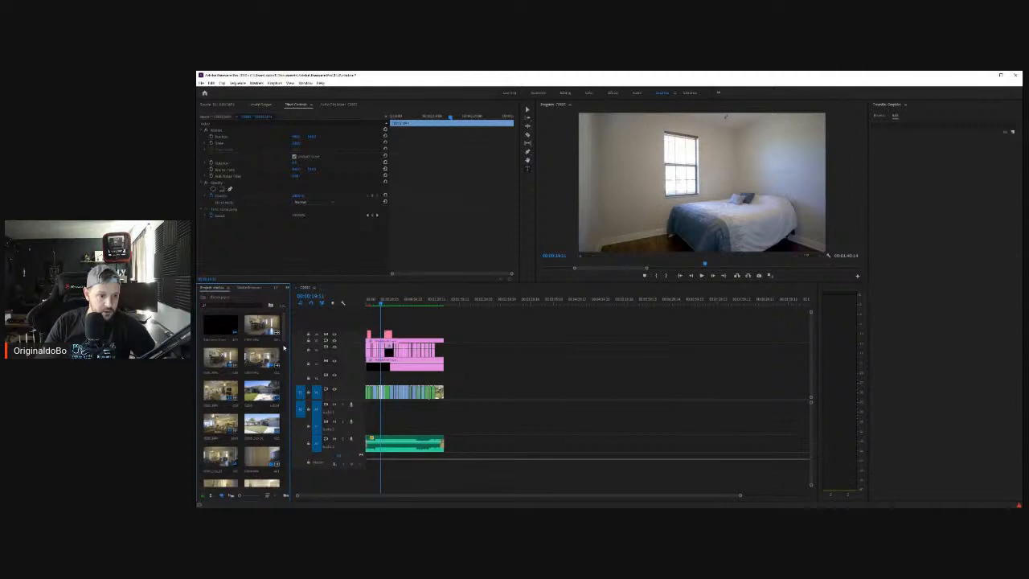
Step: Find the imported branded video in the project's media and place it in the timeline beyond the finished edit
{"action": "scroll", "coordinate": [285, 350], "scroll_direction": "down", "scroll_amount": 3}
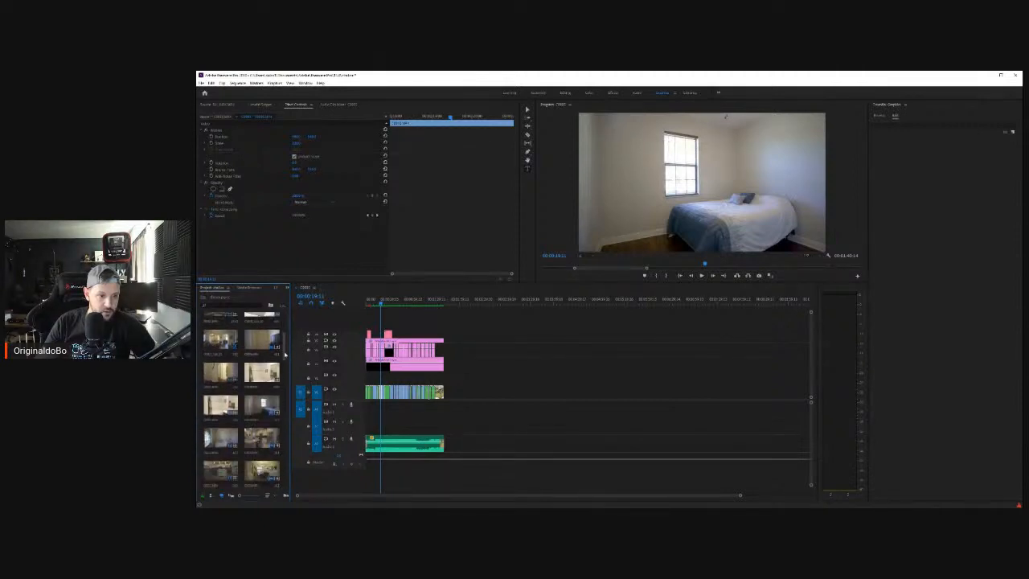
{"action": "left_click_drag", "start_coordinate": [284, 354], "coordinate": [286, 452]}
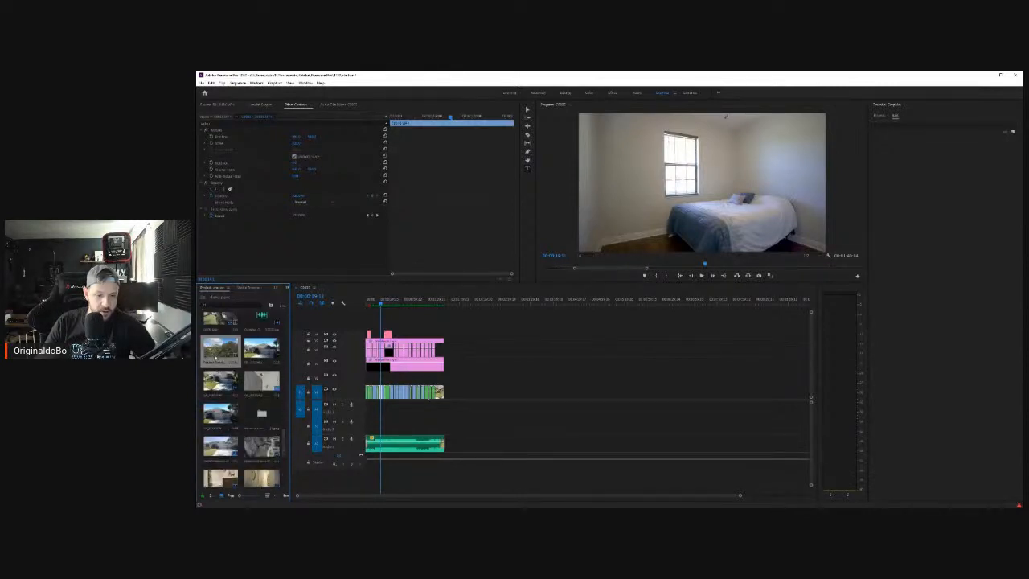
{"action": "left_click_drag", "start_coordinate": [232, 358], "coordinate": [574, 389]}
{"action": "left_click_drag", "start_coordinate": [642, 301], "coordinate": [649, 304]}
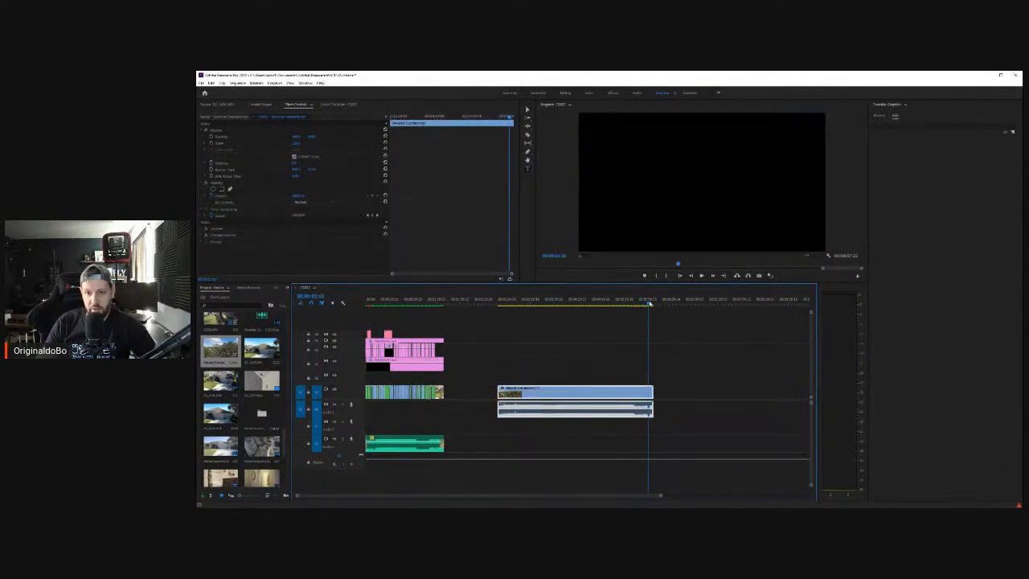
Step: Split the branded video just before its closing contact card and delete the part before the cut
{"action": "key", "text": "equal"}
{"action": "key", "text": "equal"}
{"action": "key", "text": "equal"}
{"action": "key", "text": "equal"}
{"action": "key", "text": "equal"}
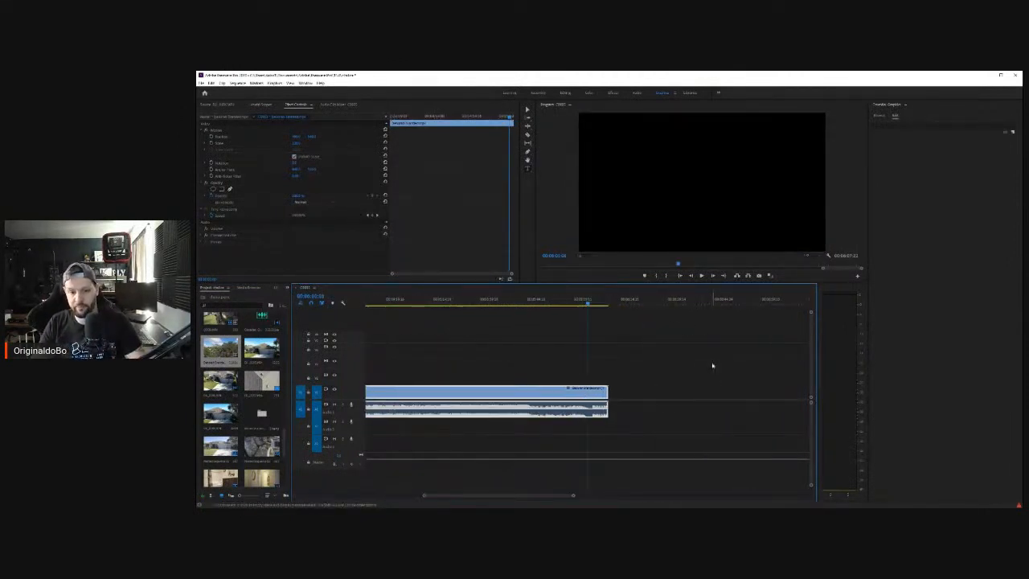
{"action": "key", "text": "c"}
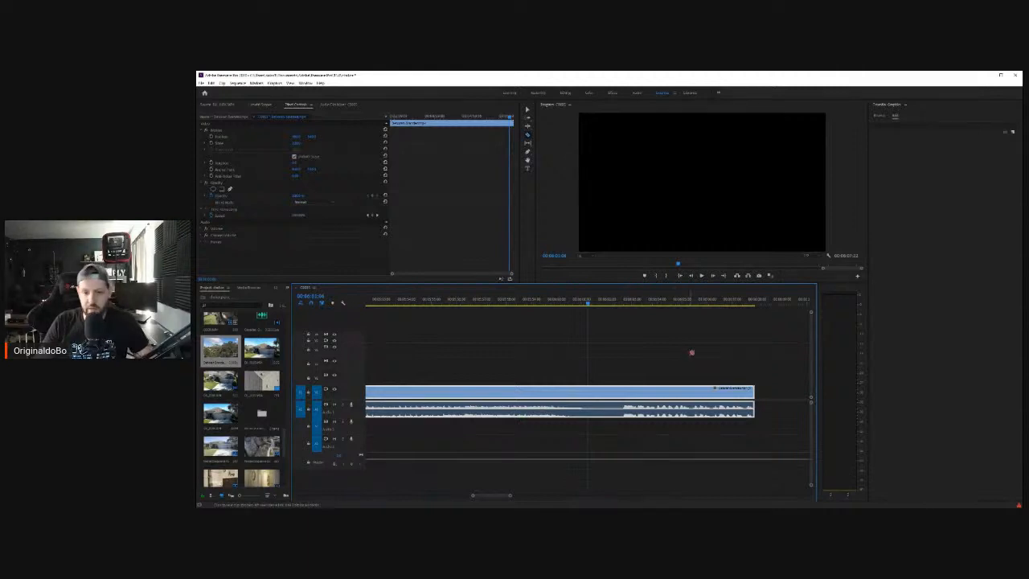
{"action": "left_click", "coordinate": [615, 398]}
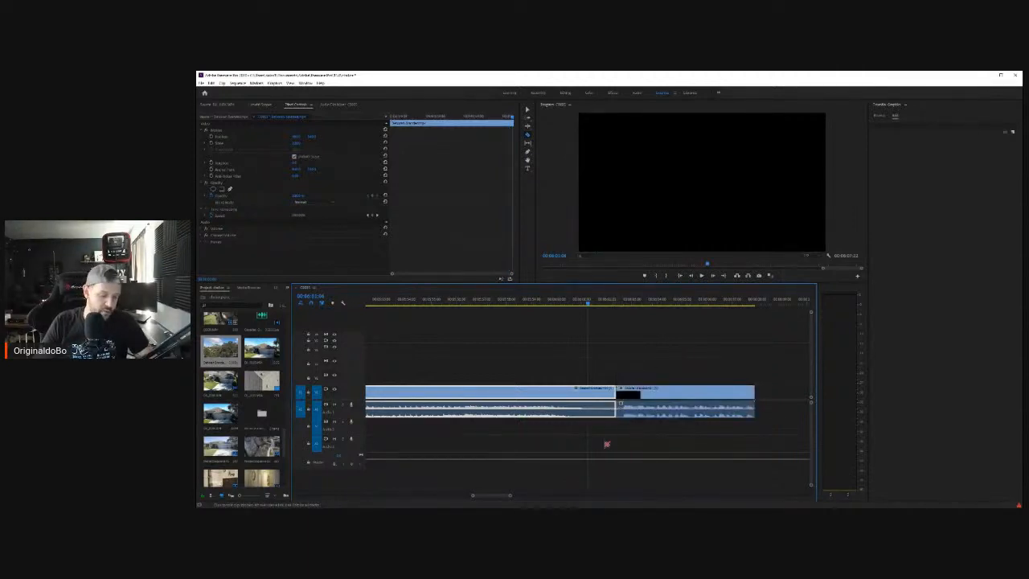
{"action": "key", "text": "Delete"}
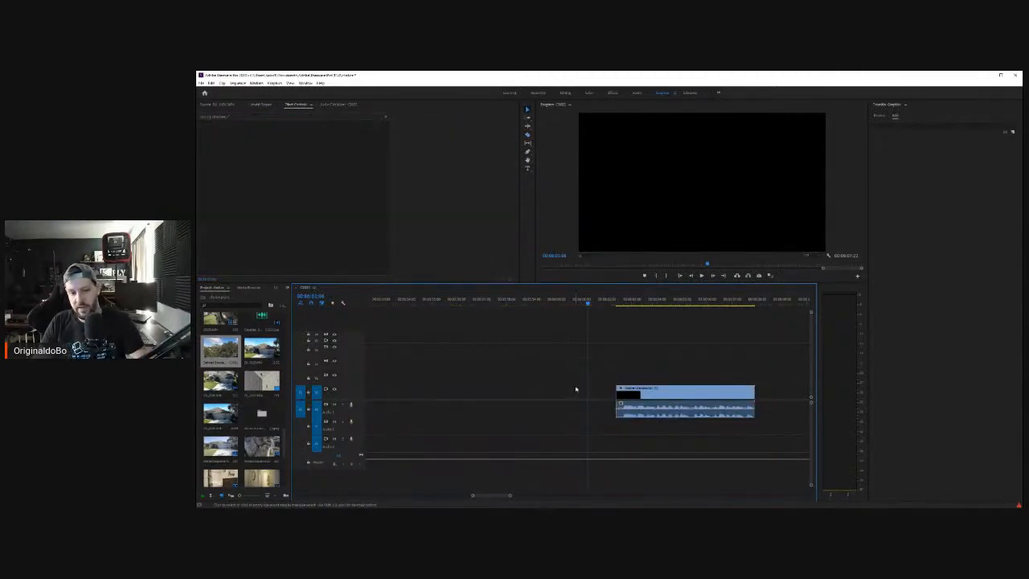
Step: Move the remaining closing segment of the branded video back to the end of the edit, against the end of the music
{"action": "key", "text": "minus"}
{"action": "key", "text": "minus"}
{"action": "key", "text": "minus"}
{"action": "key", "text": "minus"}
{"action": "key", "text": "minus"}
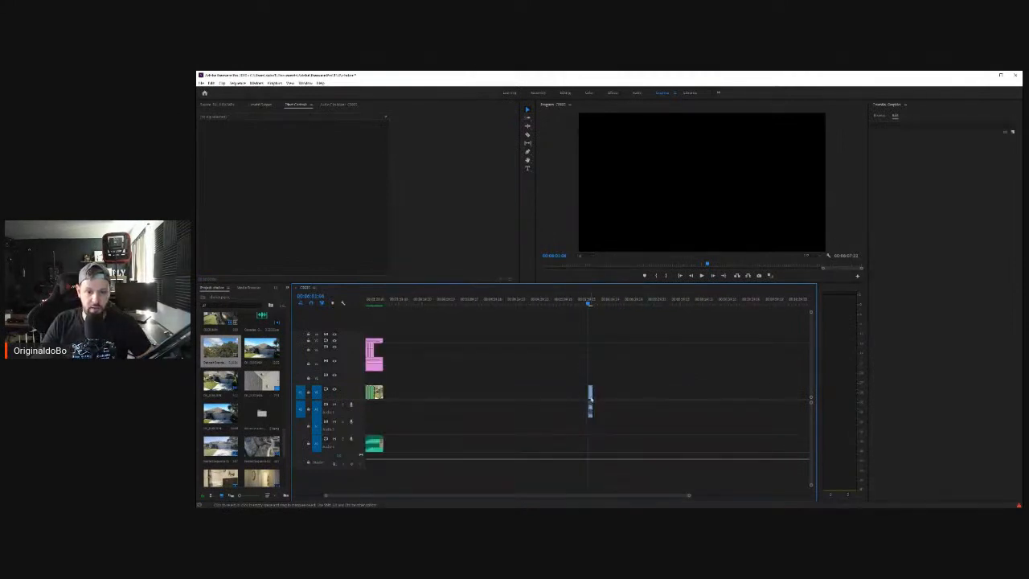
{"action": "left_click_drag", "start_coordinate": [449, 403], "coordinate": [388, 398]}
{"action": "key", "text": "equal"}
{"action": "key", "text": "equal"}
{"action": "key", "text": "equal"}
{"action": "key", "text": "equal"}
{"action": "key", "text": "equal"}
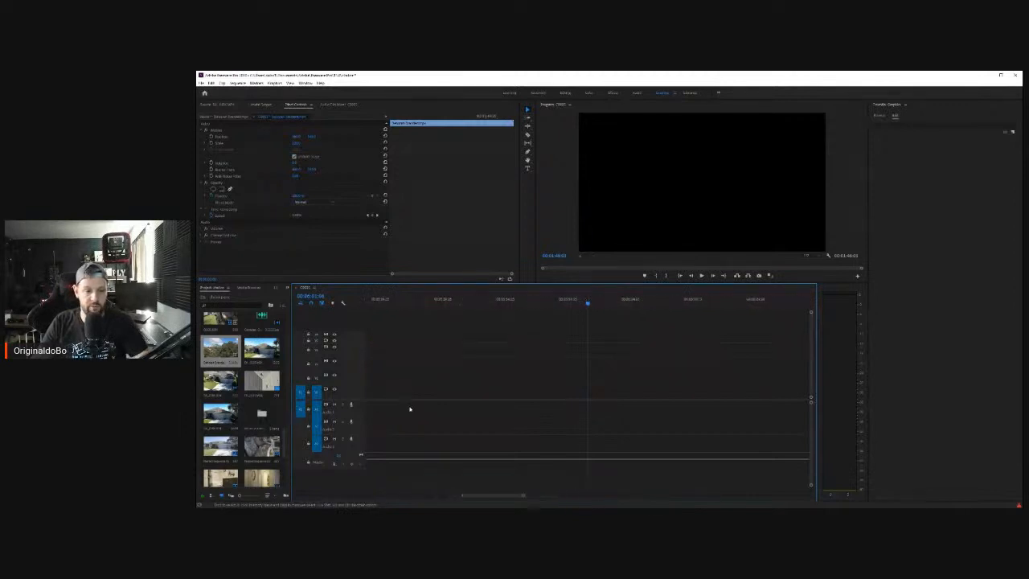
{"action": "key", "text": "minus"}
{"action": "key", "text": "minus"}
{"action": "key", "text": "minus"}
{"action": "key", "text": "minus"}
{"action": "key", "text": "minus"}
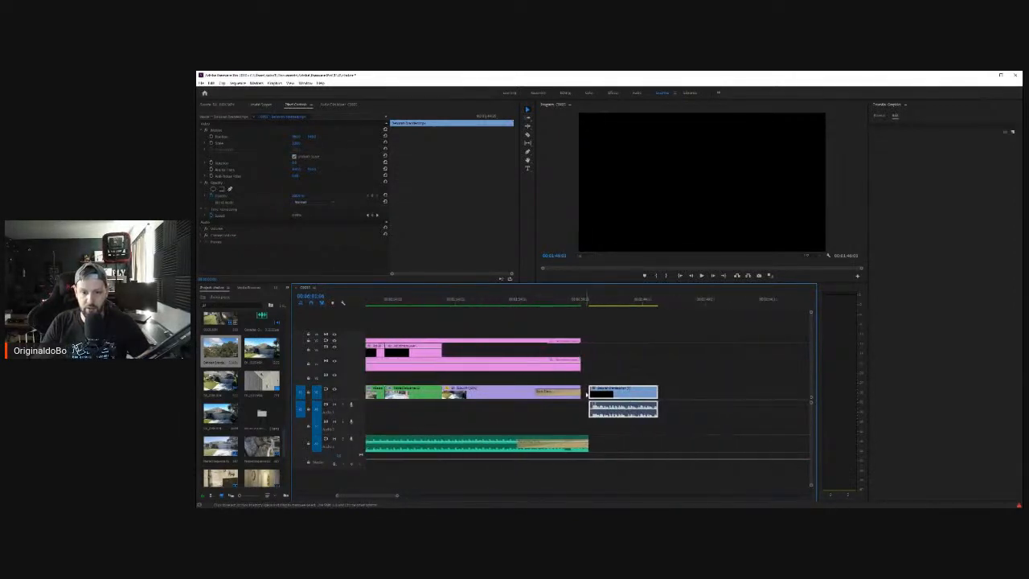
Step: Trim the black opening off the closing contact card segment and butt it against the last video clip
{"action": "left_click", "coordinate": [592, 299]}
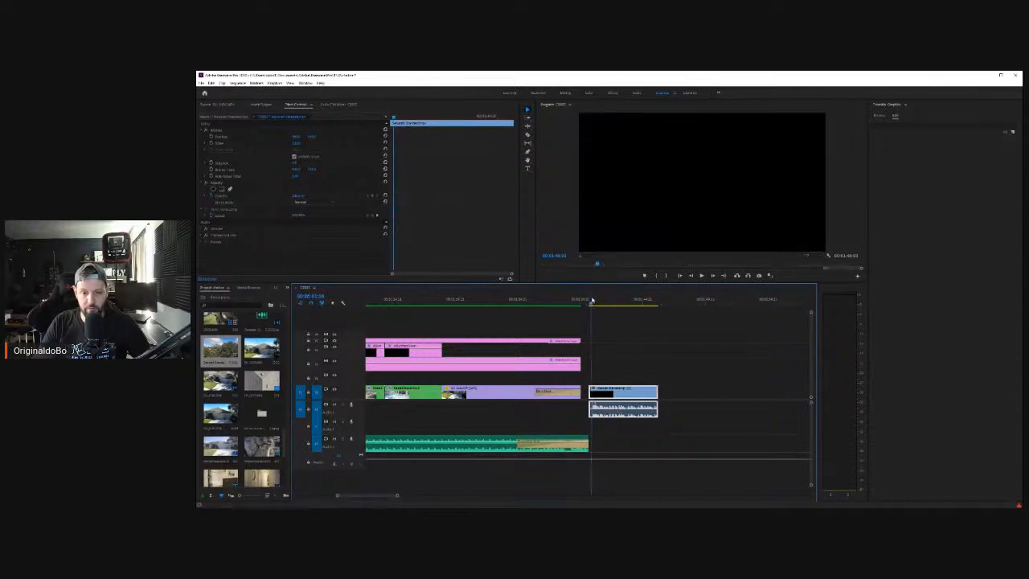
{"action": "key", "text": "equal"}
{"action": "key", "text": "equal"}
{"action": "key", "text": "equal"}
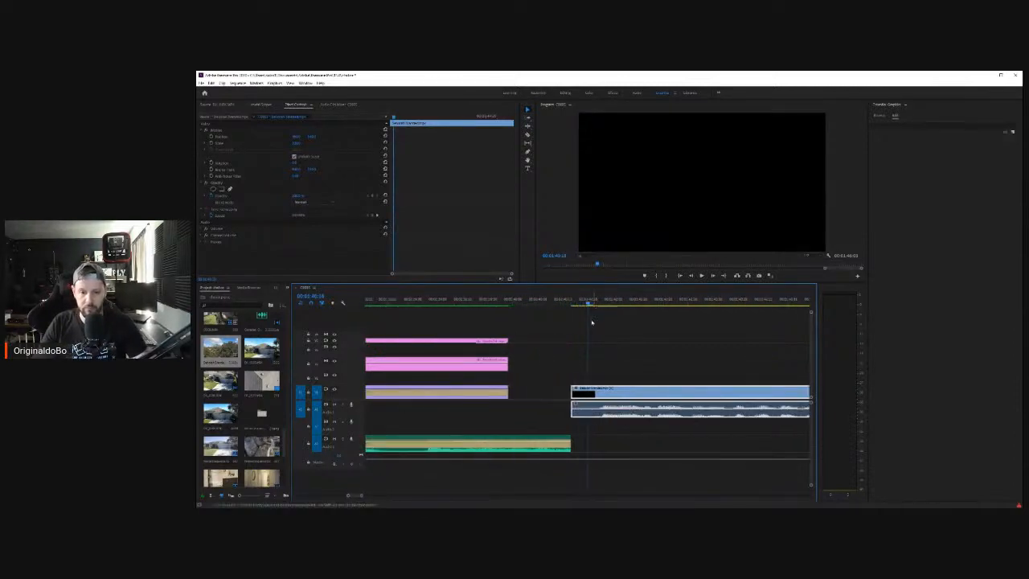
{"action": "left_click_drag", "start_coordinate": [556, 392], "coordinate": [450, 391]}
{"action": "scroll", "coordinate": [553, 464], "scroll_direction": "up", "scroll_amount": 1}
{"action": "scroll", "coordinate": [552, 464], "scroll_direction": "up", "scroll_amount": 1}
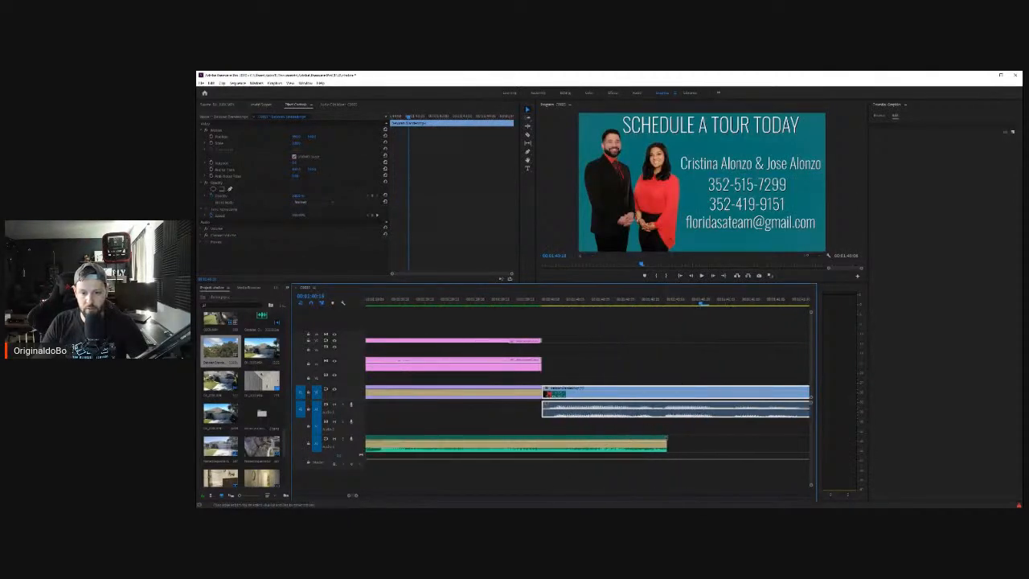
Step: Shorten the end of the music to the start of the contact card and play the transition
{"action": "left_click_drag", "start_coordinate": [666, 447], "coordinate": [625, 447]}
{"action": "left_click", "coordinate": [591, 299]}
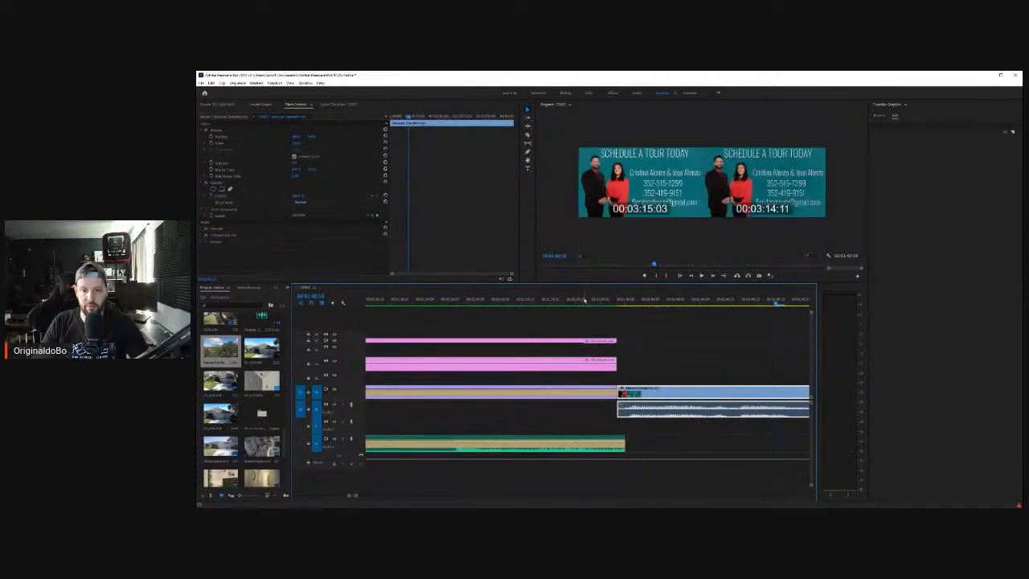
{"action": "left_click", "coordinate": [701, 275]}
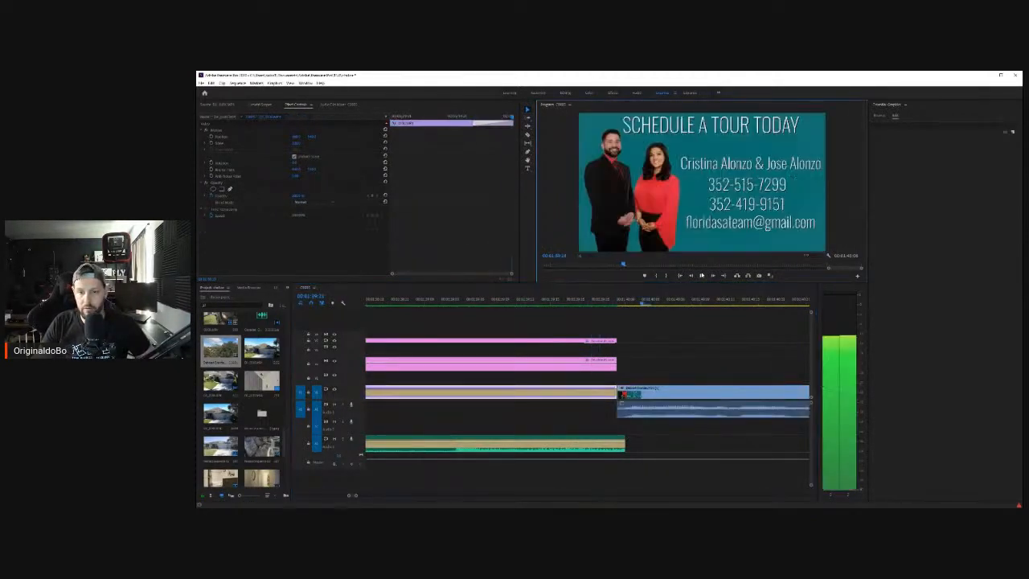
{"action": "key", "text": "space"}
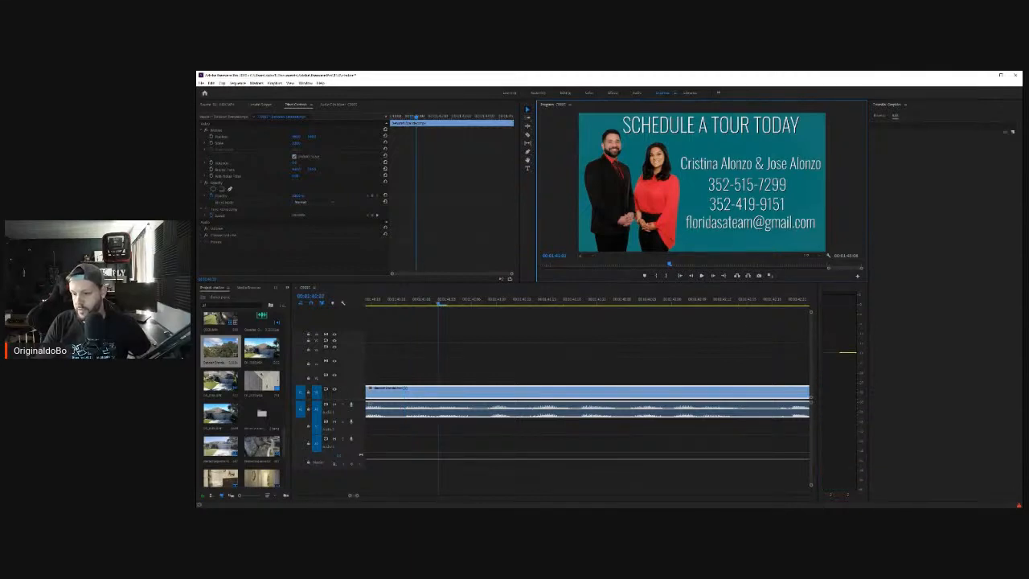
Step: Play the ending again from just before the contact card through to the end of the sequence
{"action": "key", "text": "alt+Tab"}
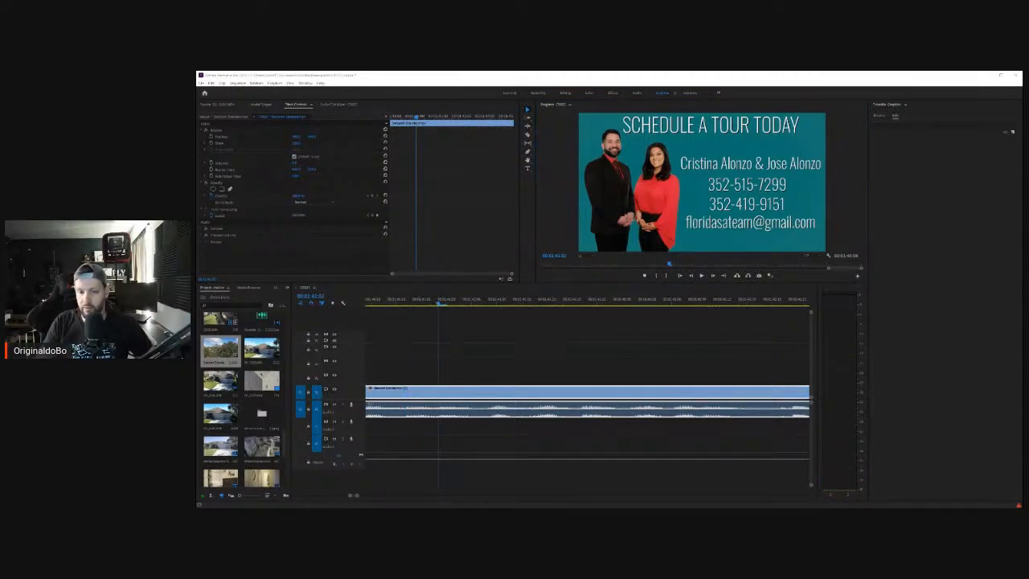
{"action": "left_click", "coordinate": [643, 356]}
{"action": "key", "text": "ctrl+shift+v"}
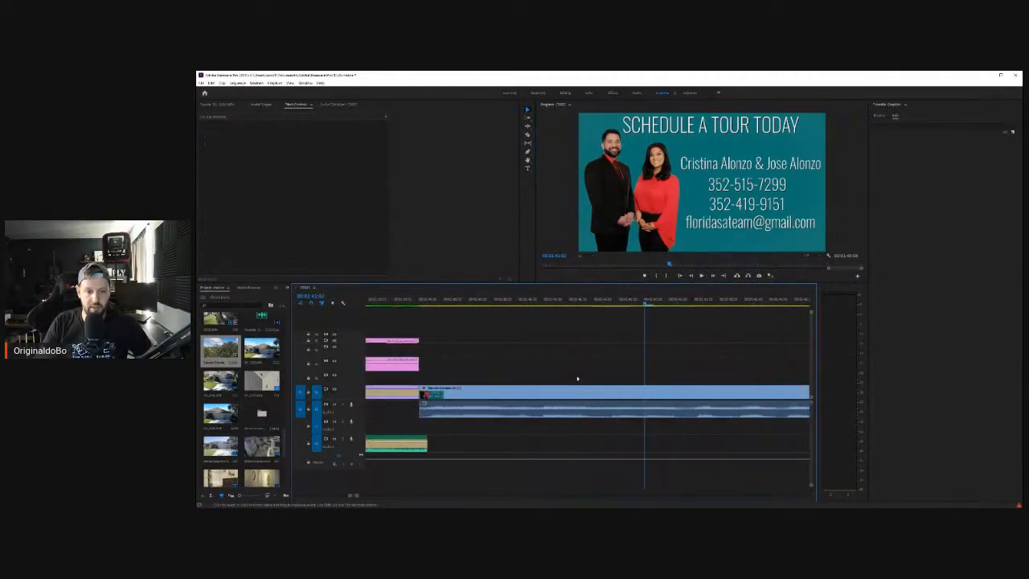
{"action": "scroll", "coordinate": [578, 378], "scroll_direction": "up", "scroll_amount": 2}
{"action": "left_click", "coordinate": [474, 300]}
{"action": "left_click", "coordinate": [696, 276]}
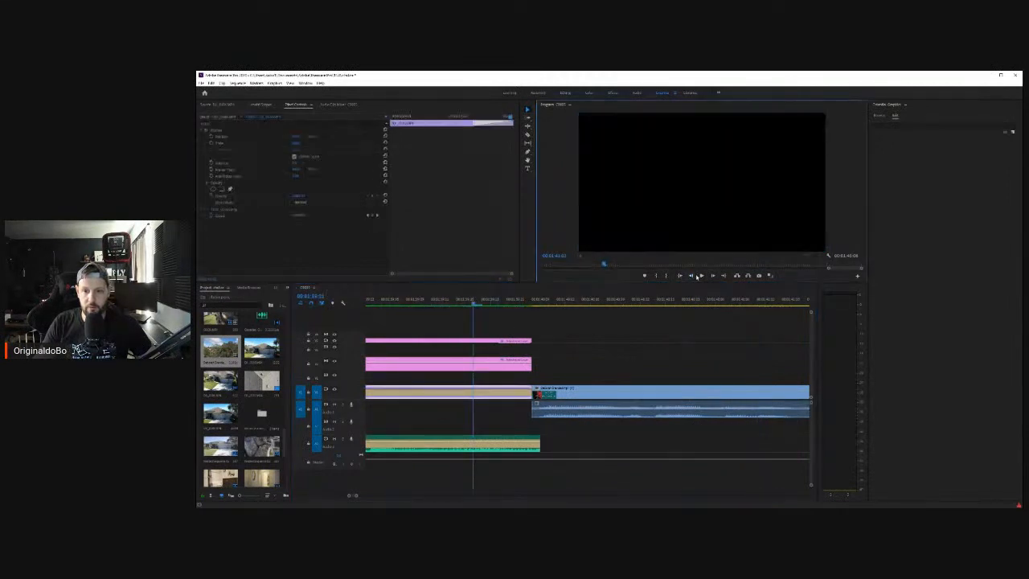
{"action": "left_click", "coordinate": [700, 275]}
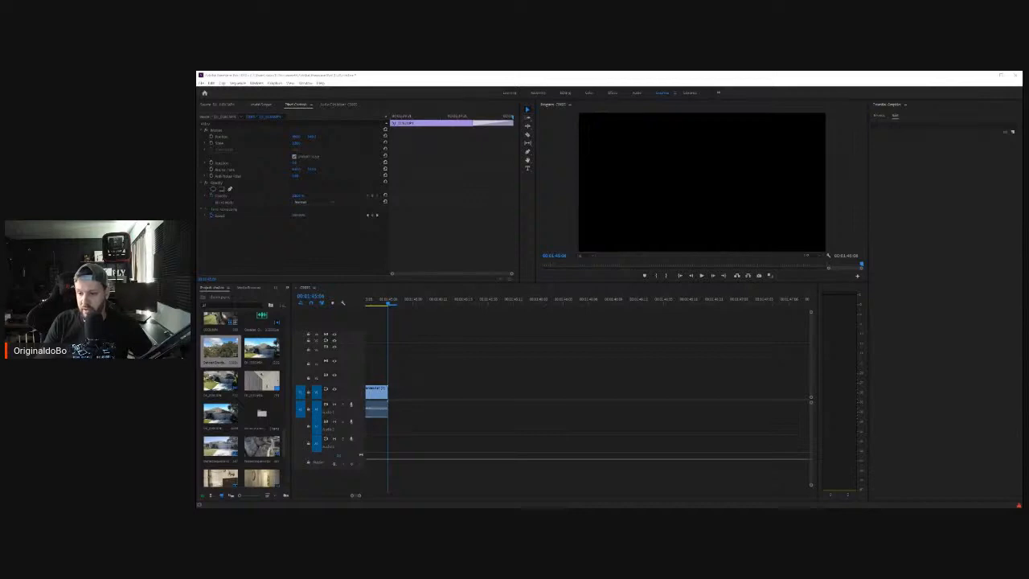
Step: Open the export settings, name the output file chalice branded on the Desktop and start the export
{"action": "left_click", "coordinate": [567, 354]}
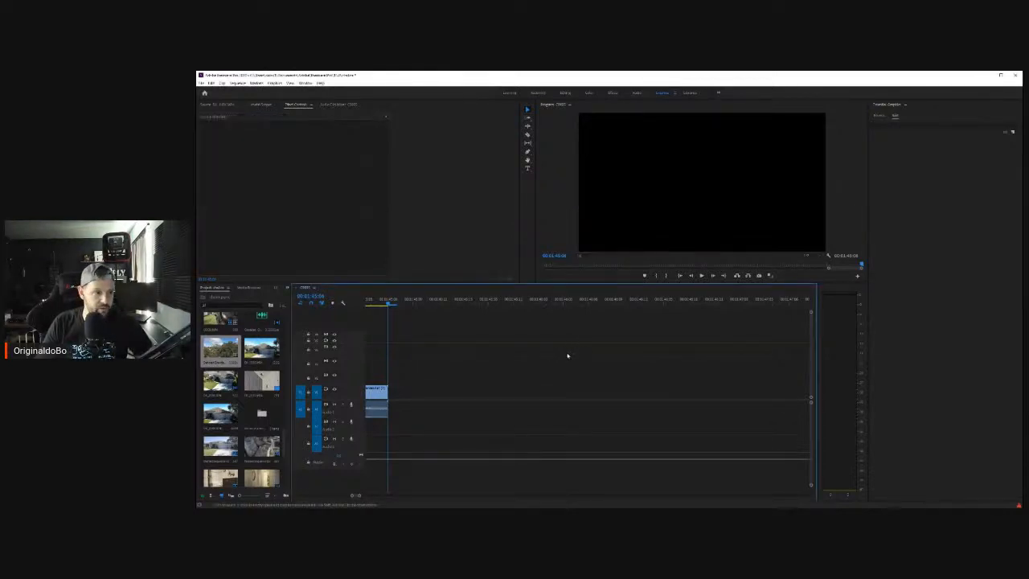
{"action": "scroll", "coordinate": [565, 356], "scroll_direction": "up", "scroll_amount": 5}
{"action": "scroll", "coordinate": [534, 358], "scroll_direction": "up", "scroll_amount": 2}
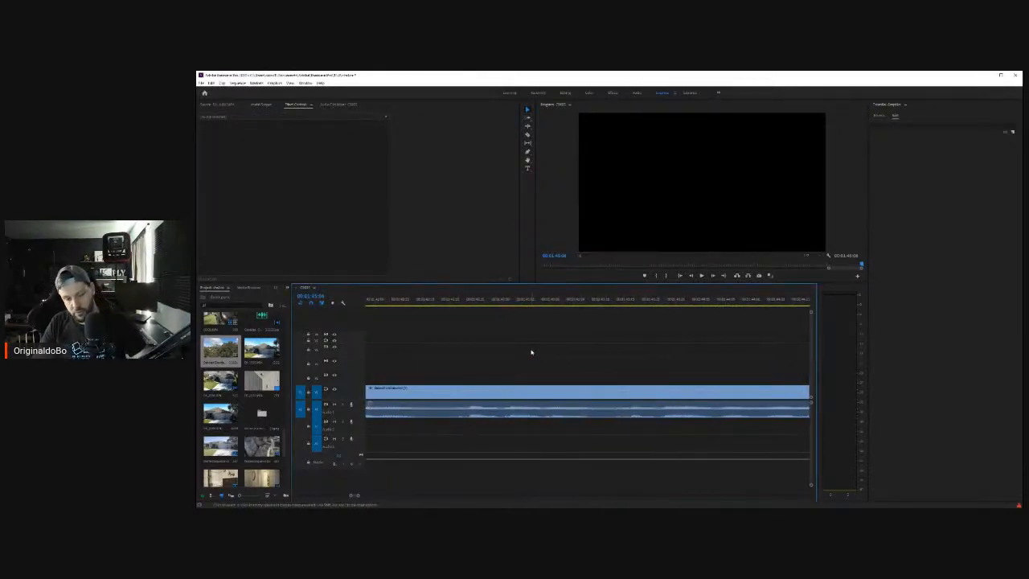
{"action": "scroll", "coordinate": [531, 351], "scroll_direction": "up", "scroll_amount": 5}
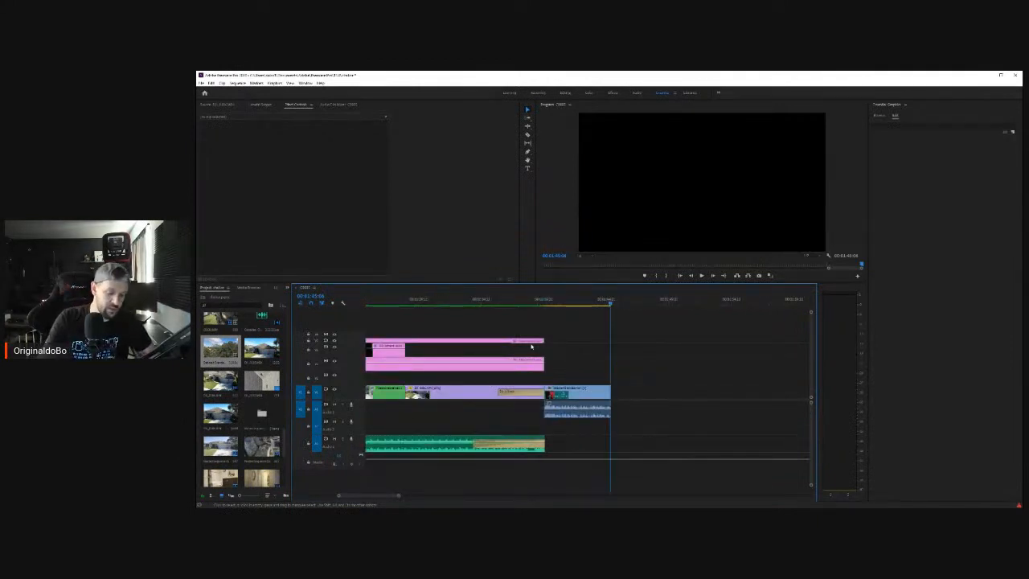
{"action": "key", "text": "ctrl+m"}
{"action": "left_click", "coordinate": [632, 221]}
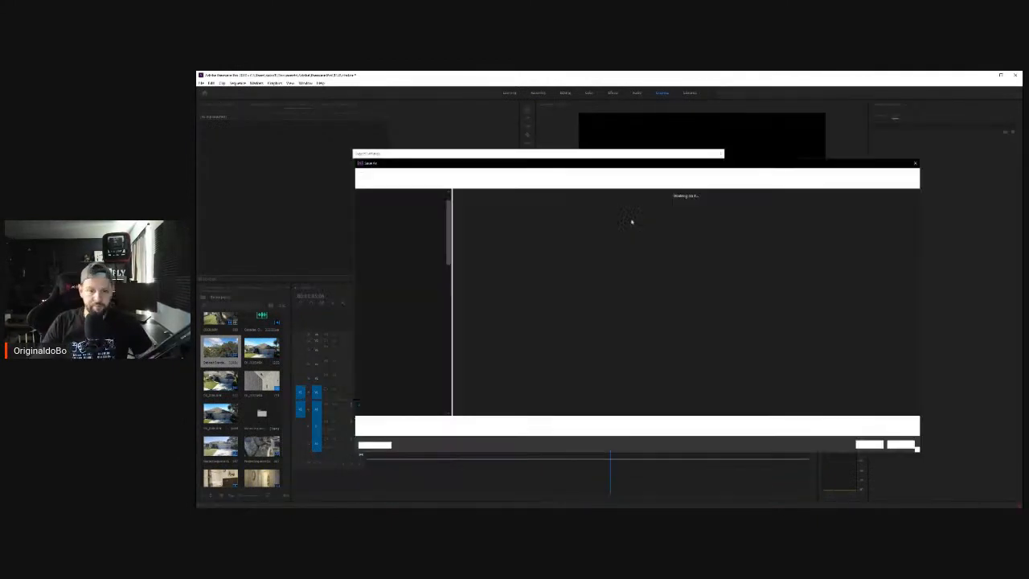
{"action": "type", "text": "c"}
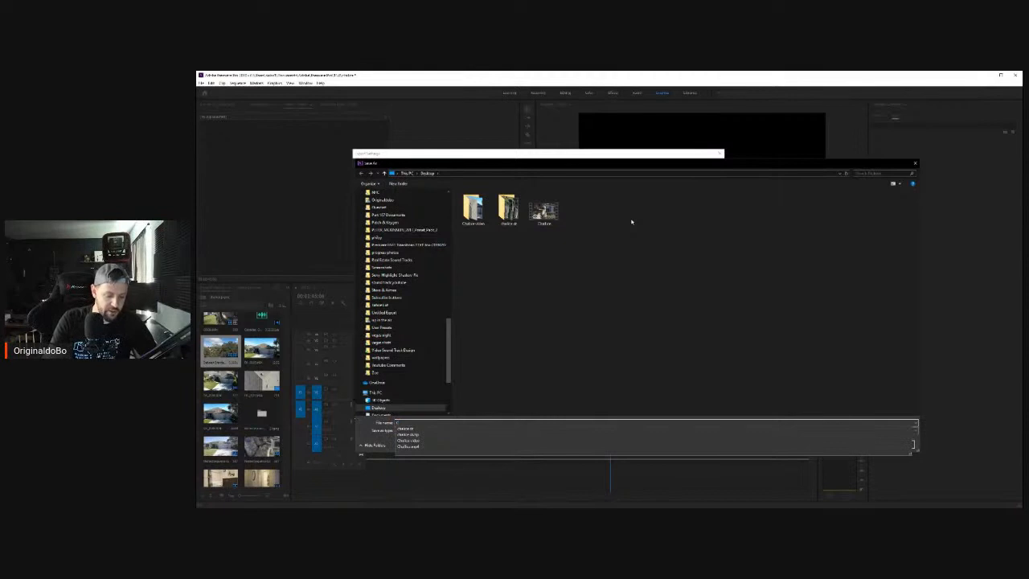
{"action": "type", "text": "halice"}
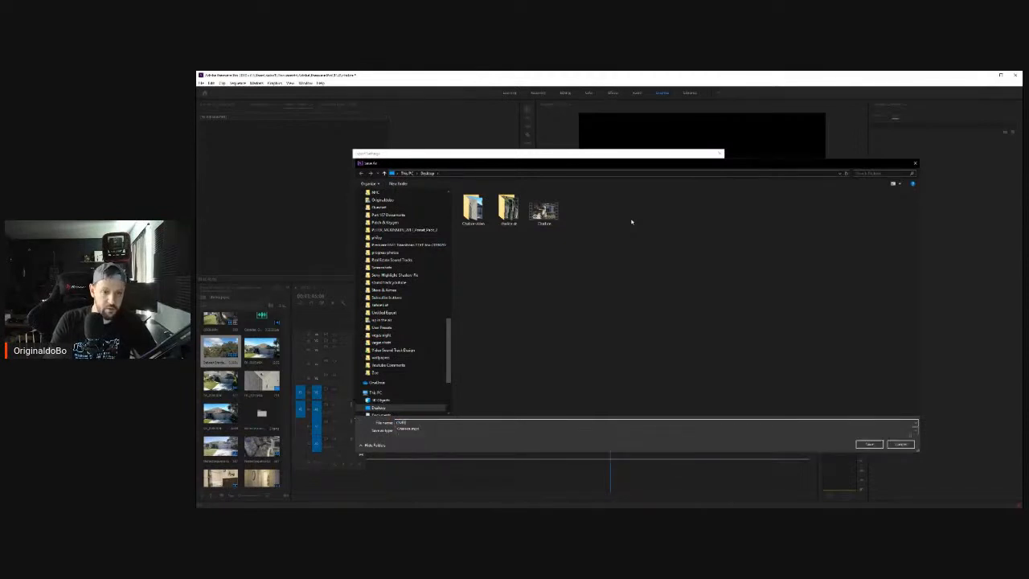
{"action": "type", "text": "1"}
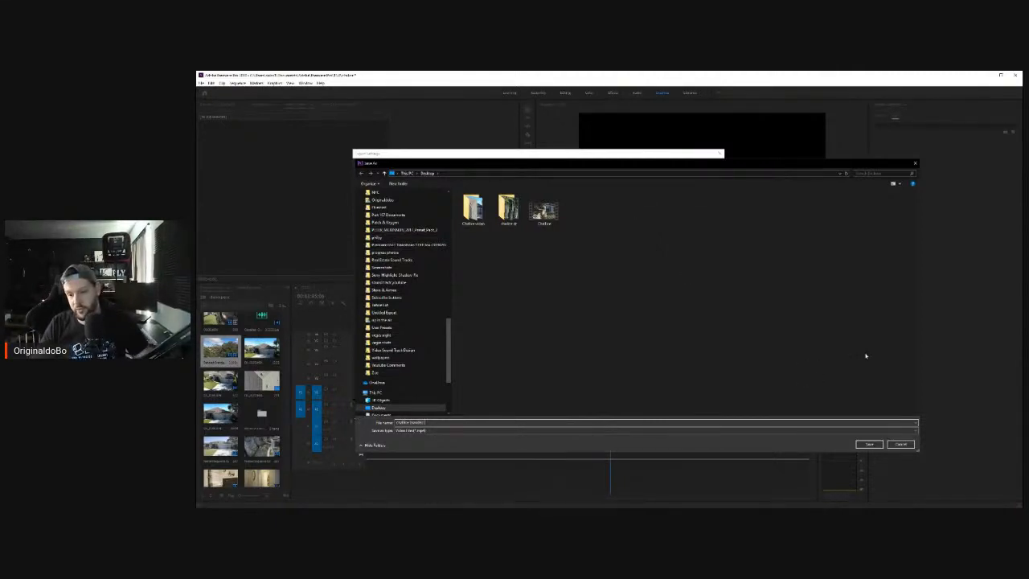
{"action": "left_click", "coordinate": [870, 445]}
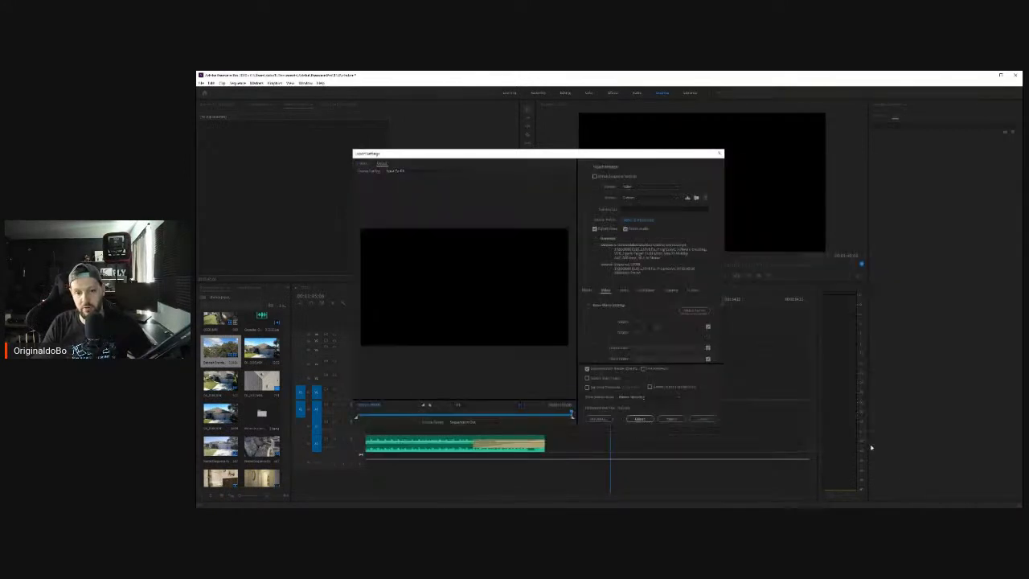
{"action": "left_click", "coordinate": [639, 419]}
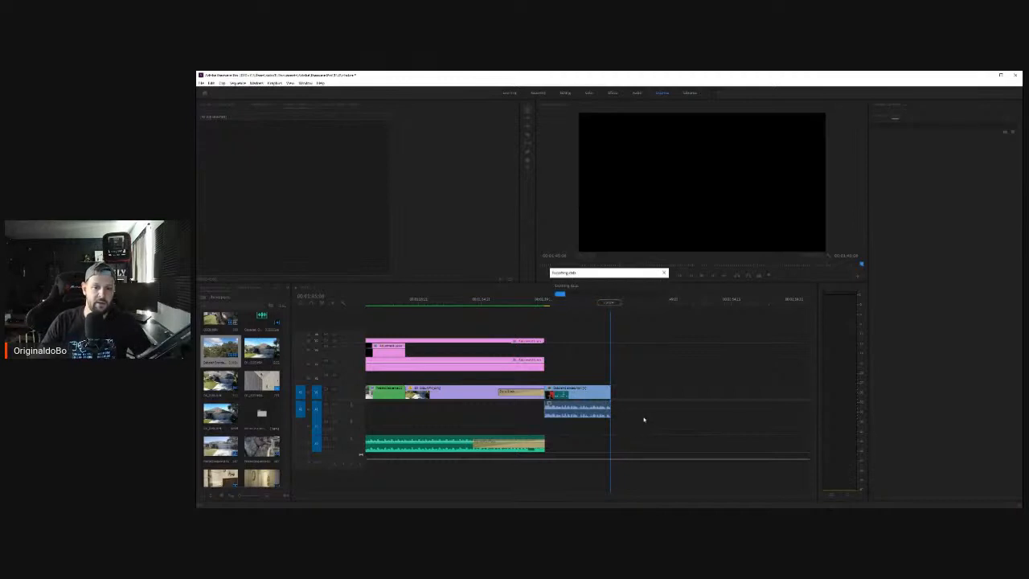